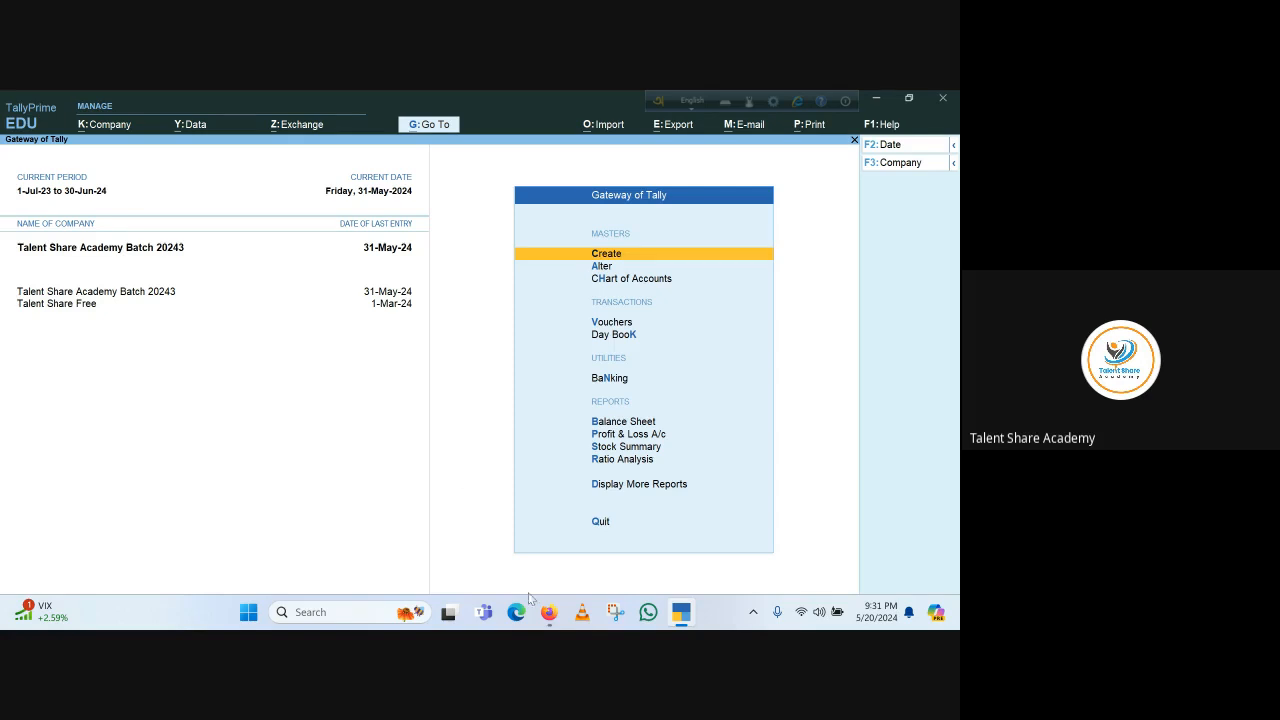
Start creating a new ledger and try to name it Electricity Bill
{"action": "mouse_move", "coordinate": [551, 625]}
{"action": "left_click", "coordinate": [608, 258]}
{"action": "key", "text": "Down"}
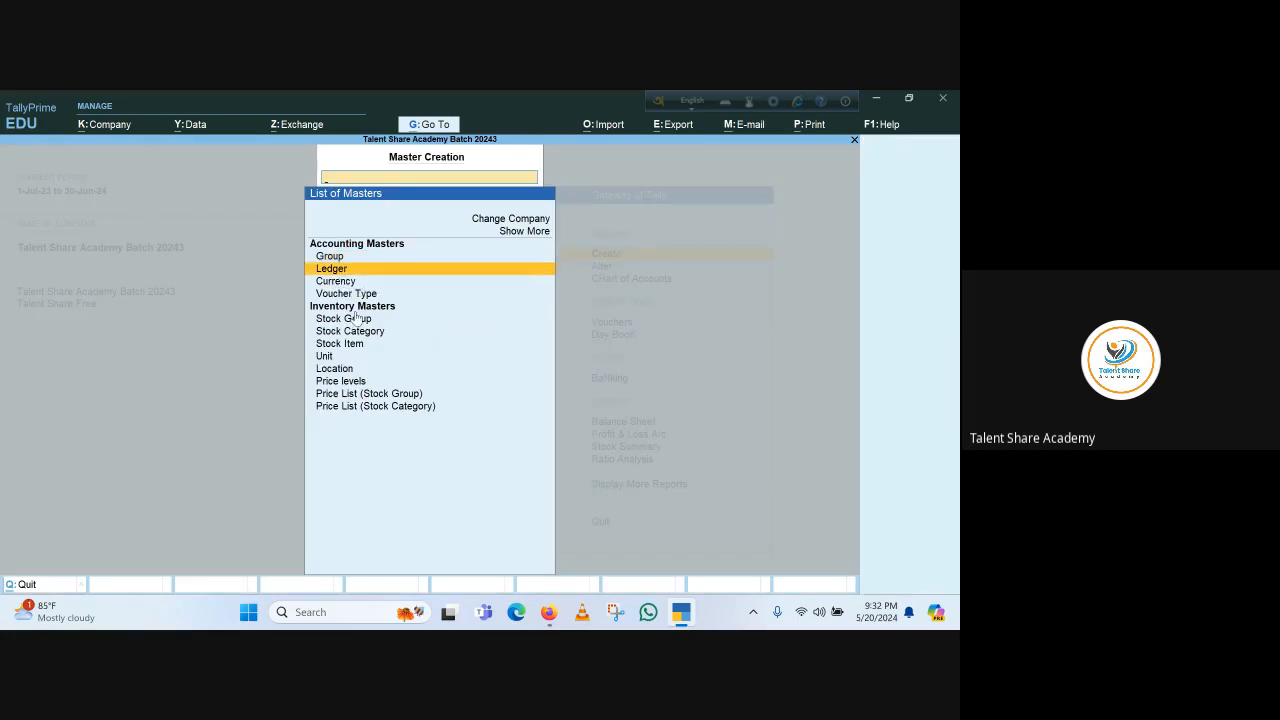
{"action": "key", "text": "Return"}
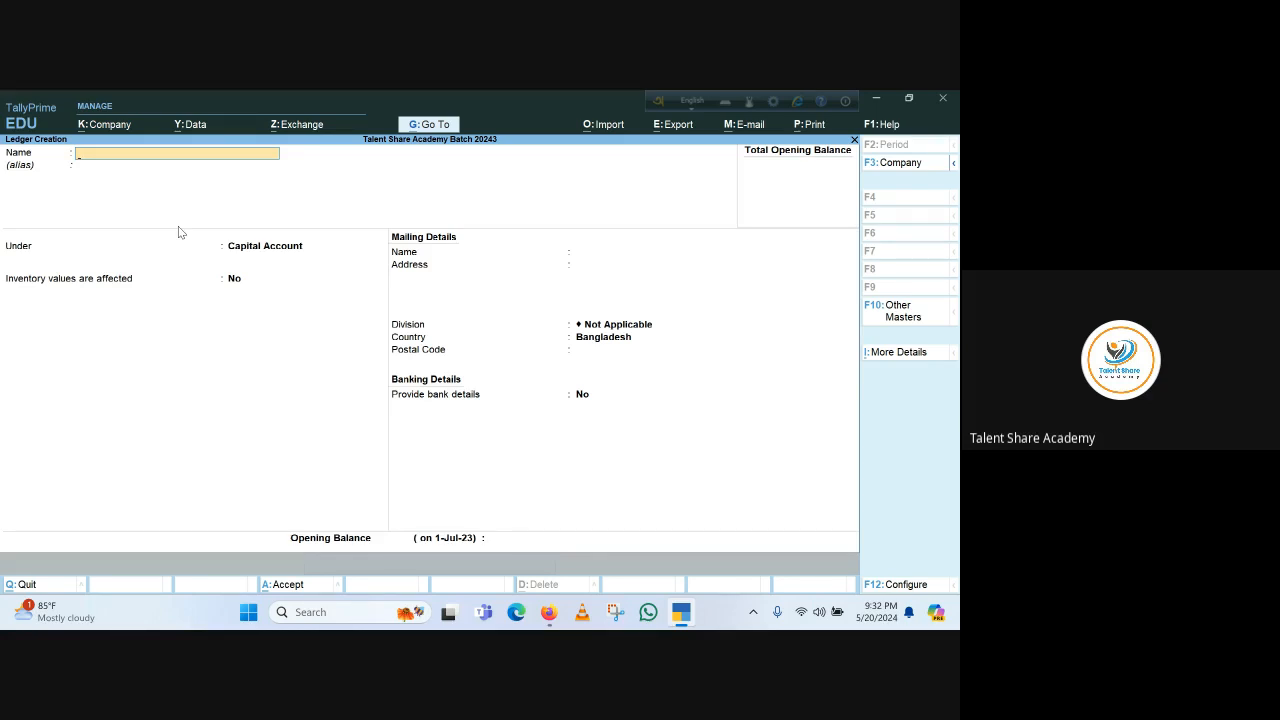
{"action": "type", "text": "Electricity Bill"}
{"action": "key", "text": "Return"}
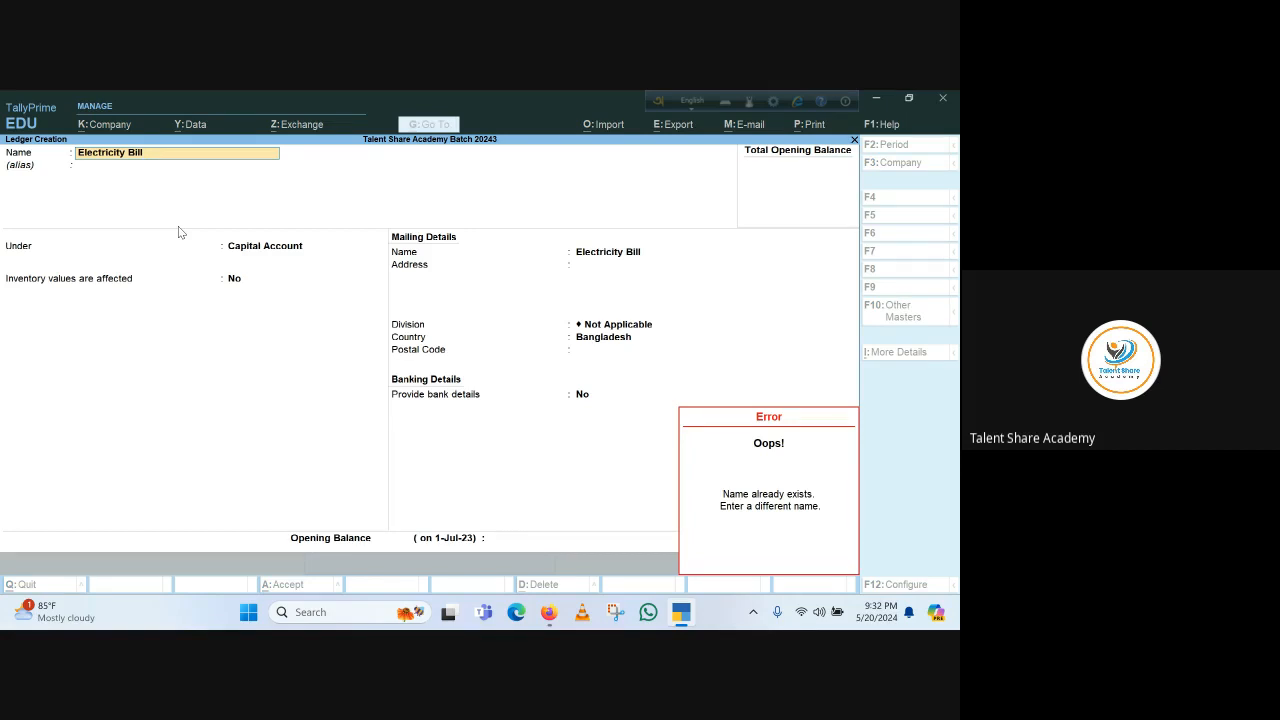
{"action": "key", "text": "Escape"}
Rename the new ledger as Electricity Bill 2 and skip the alias
{"action": "type", "text": "2"}
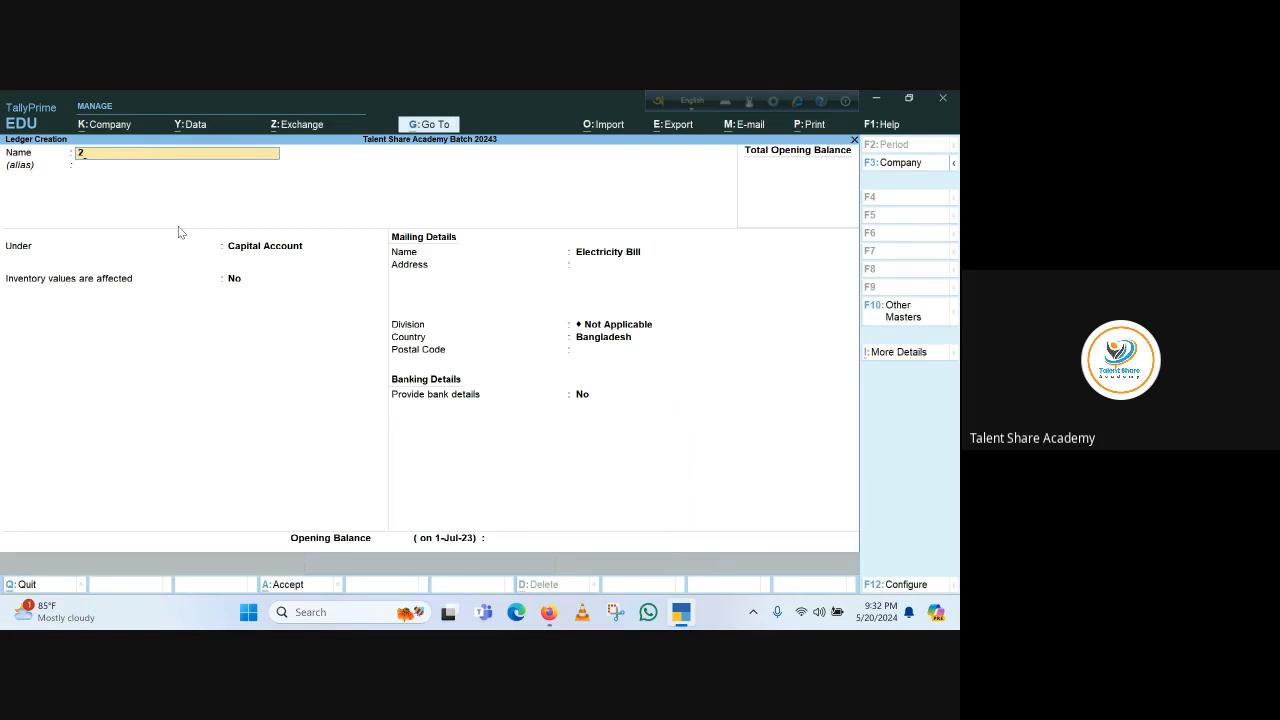
{"action": "key", "text": "BackSpace"}
{"action": "type", "text": "Electricity Bill"}
{"action": "key", "text": "Return"}
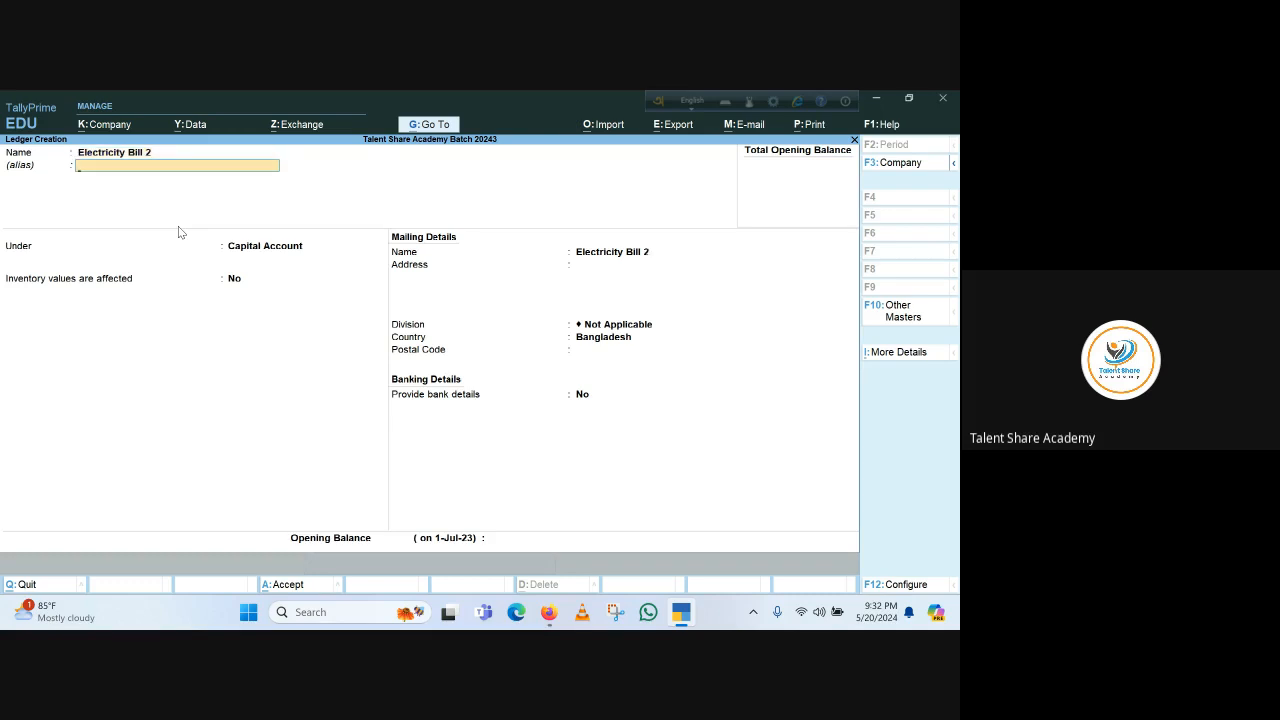
{"action": "key", "text": "Return"}
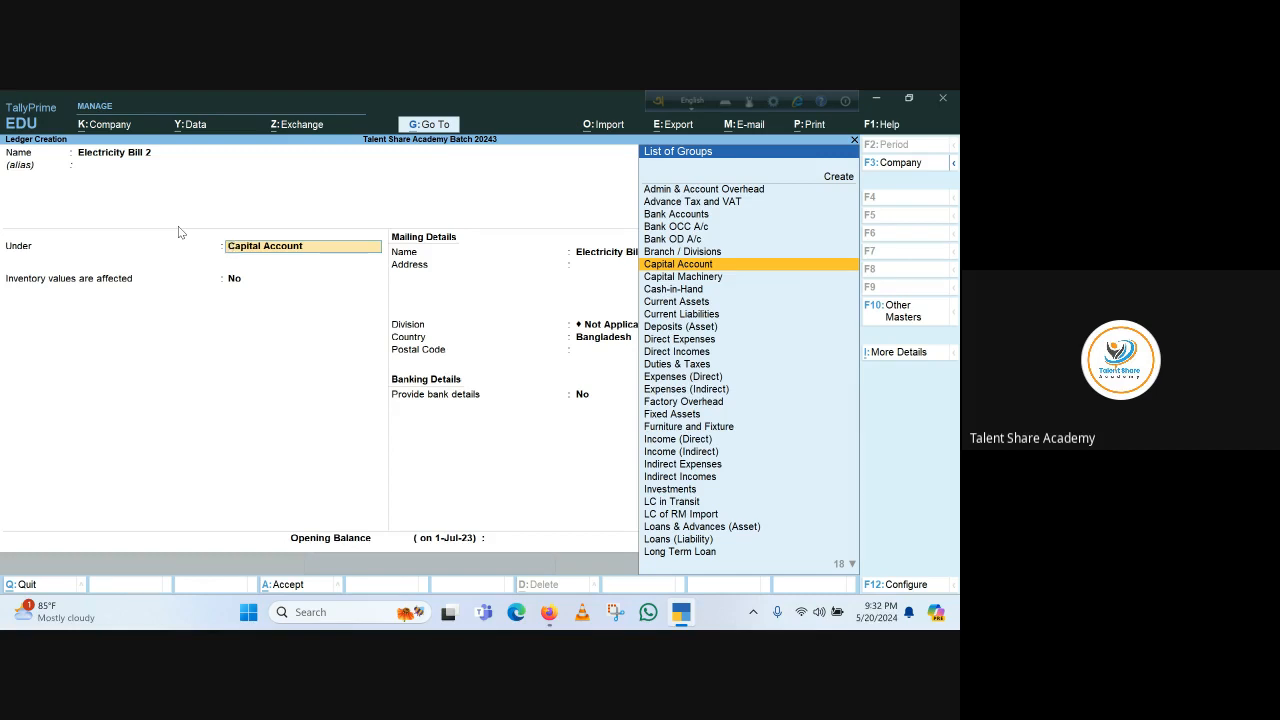
Place the ledger under Indirect Expenses and accept the inventory and ledger type defaults
{"action": "type", "text": "In"}
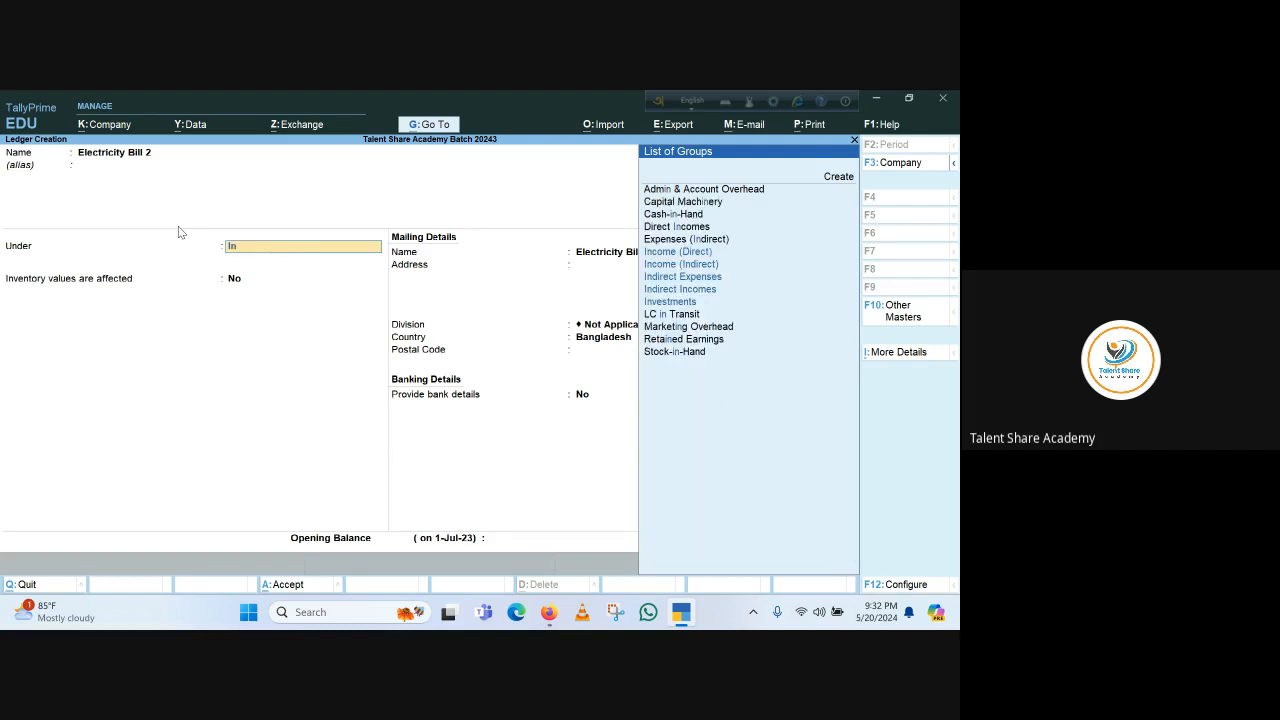
{"action": "key", "text": "Down"}
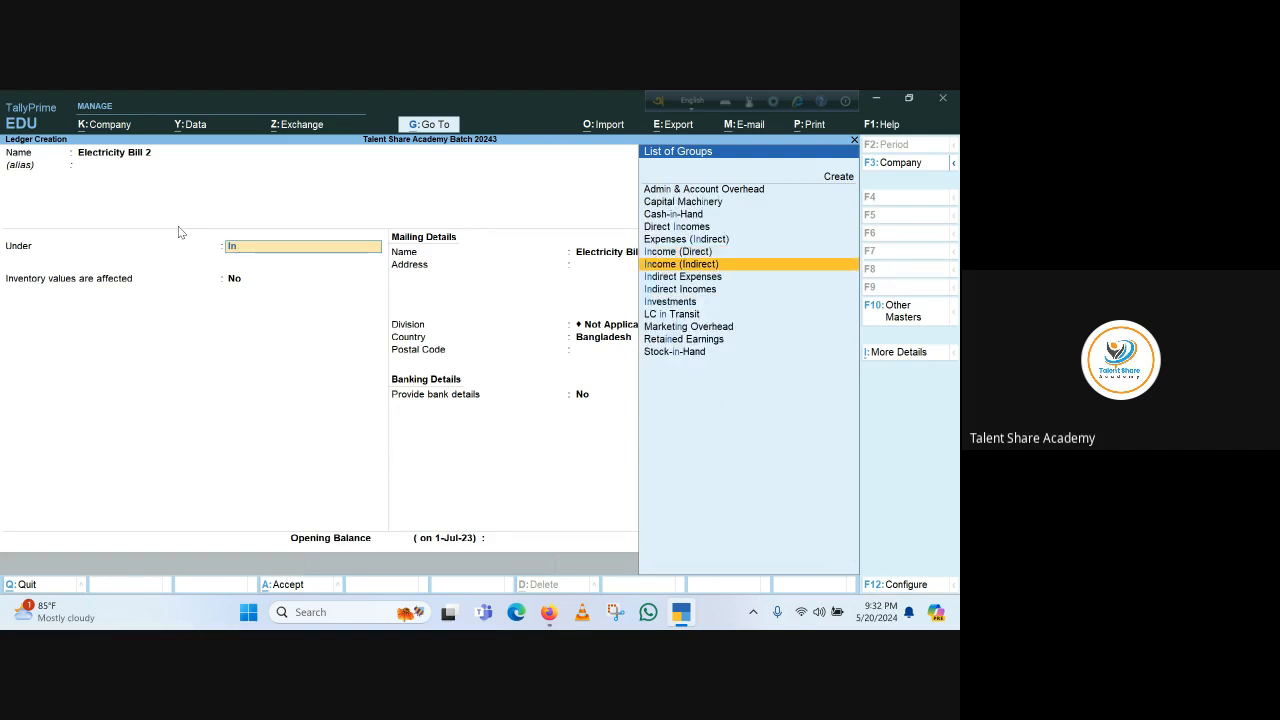
{"action": "key", "text": "Down"}
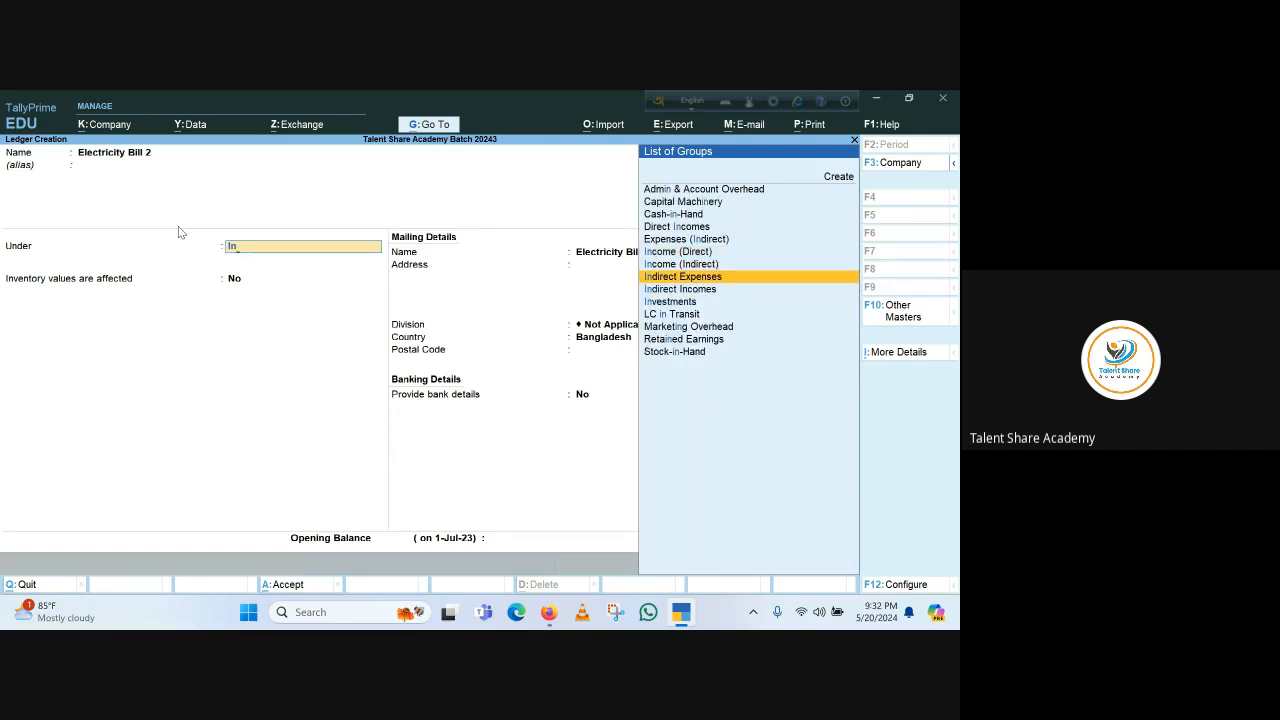
{"action": "key", "text": "Return"}
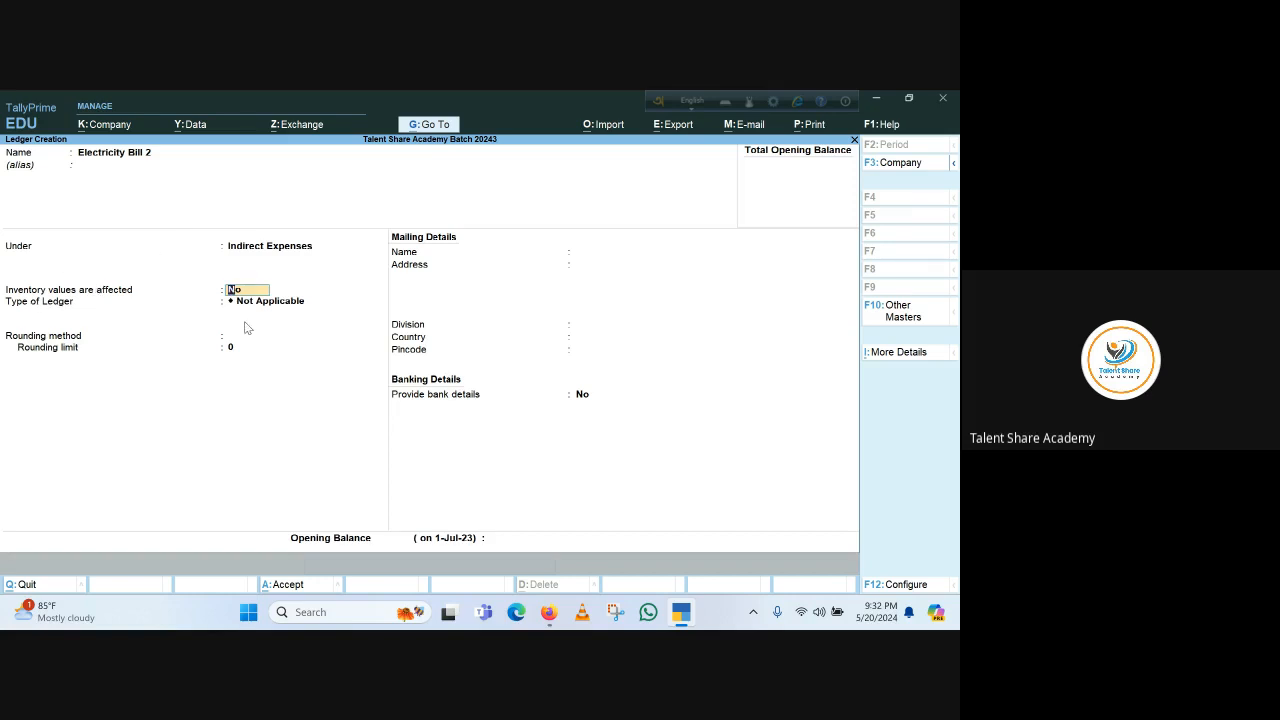
{"action": "key", "text": "Return"}
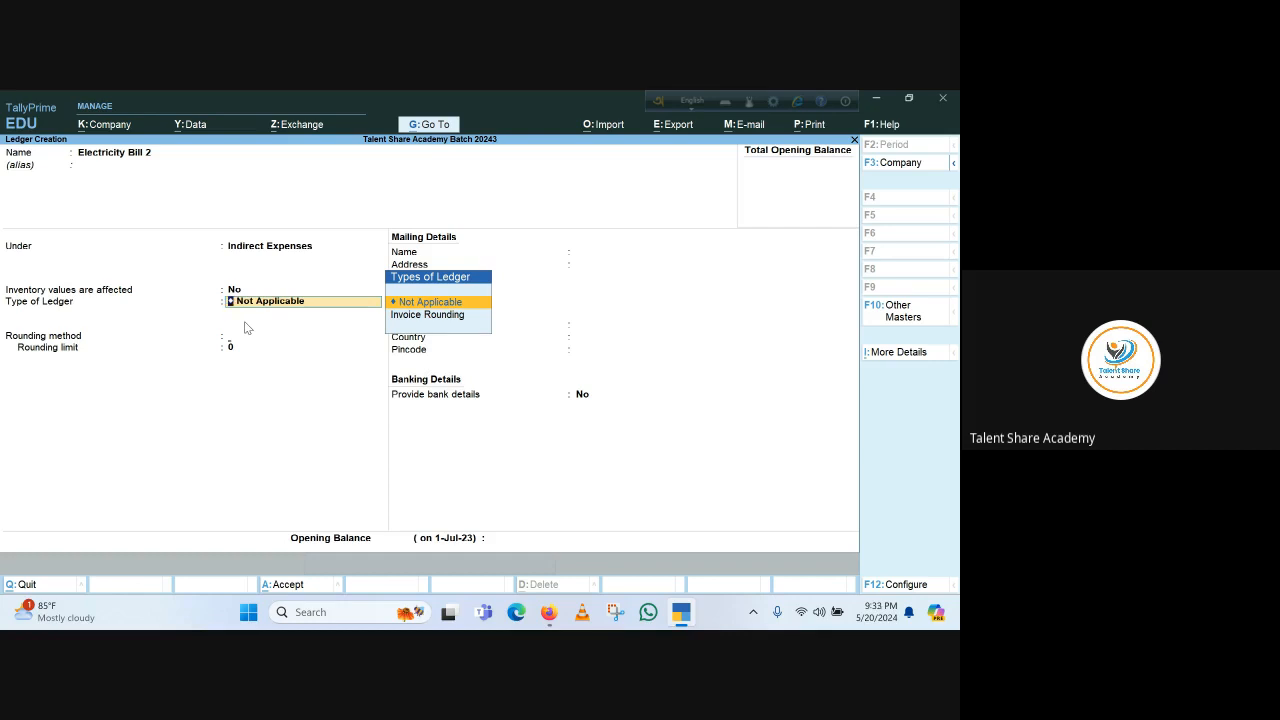
{"action": "key", "text": "Return"}
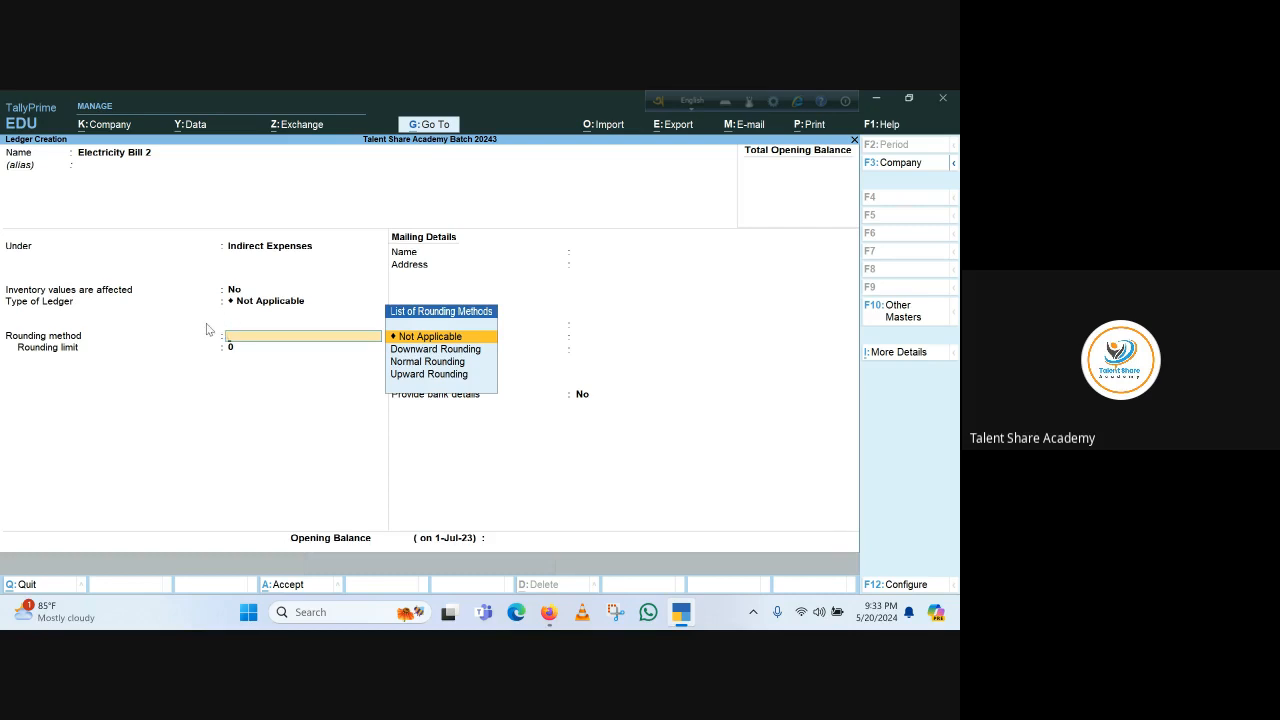
Review the ledger configuration options, then quit ledger creation without saving
{"action": "left_click", "coordinate": [907, 588]}
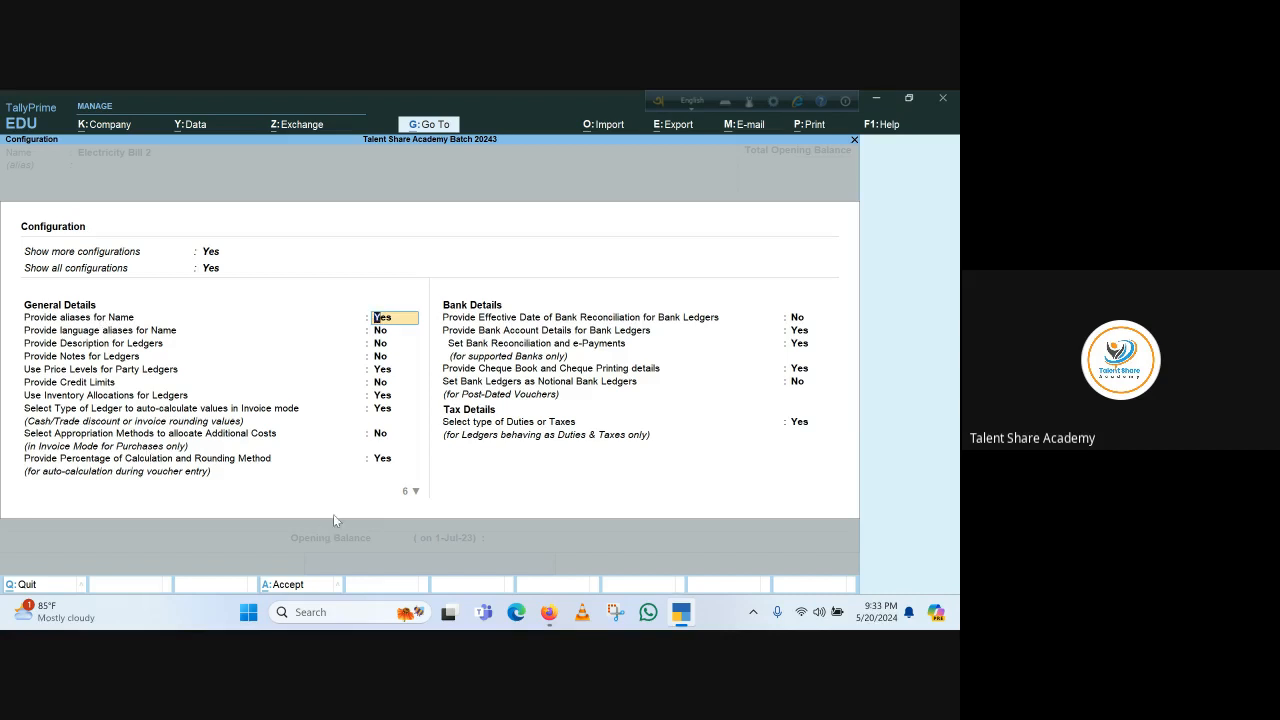
{"action": "key", "text": "Return"}
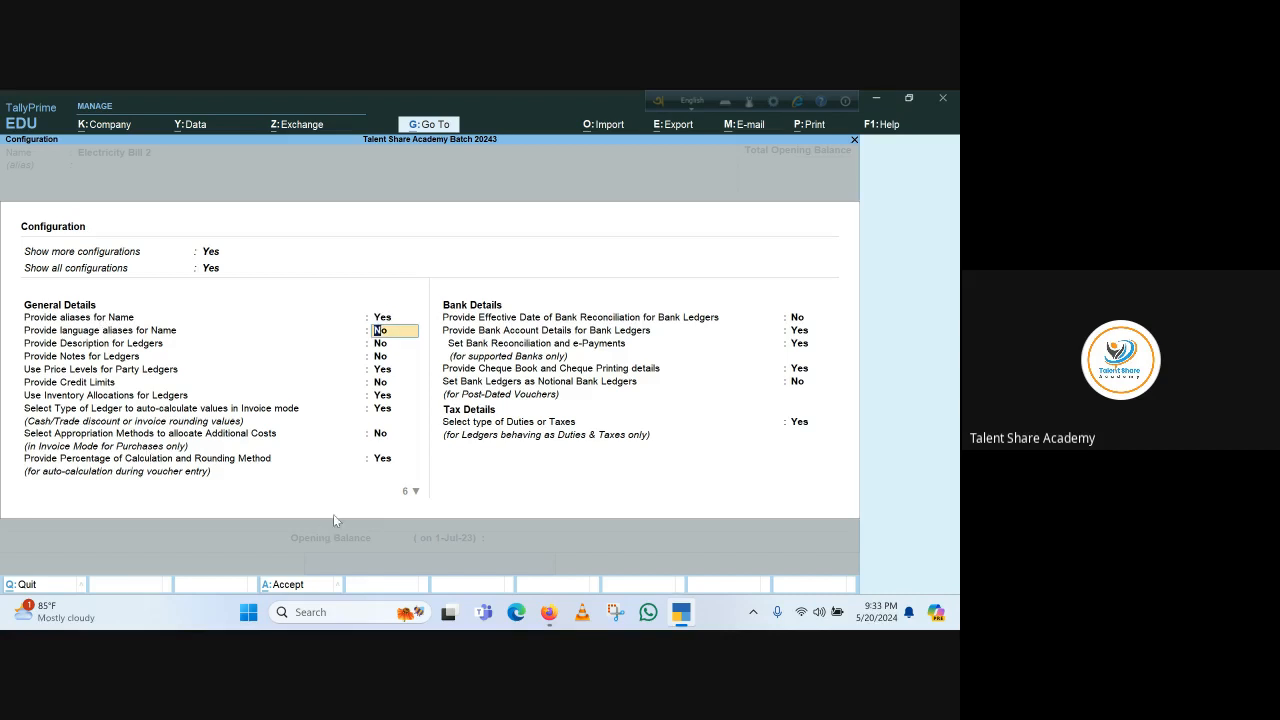
{"action": "key", "text": "Return"}
{"action": "key", "text": "Return"}
{"action": "key", "text": "Return"}
{"action": "key", "text": "Return"}
{"action": "key", "text": "Return"}
{"action": "key", "text": "Return"}
{"action": "key", "text": "Return"}
{"action": "key", "text": "Return"}
{"action": "key", "text": "Return"}
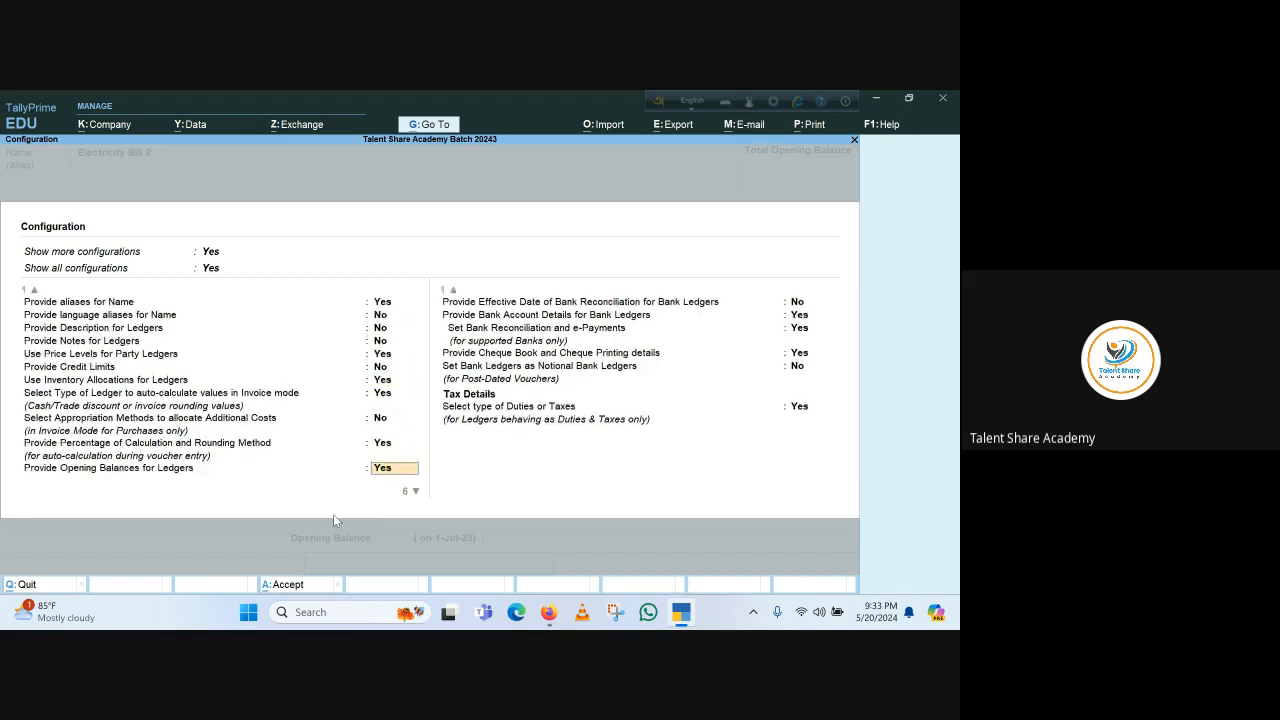
{"action": "key", "text": "Return"}
{"action": "key", "text": "Return"}
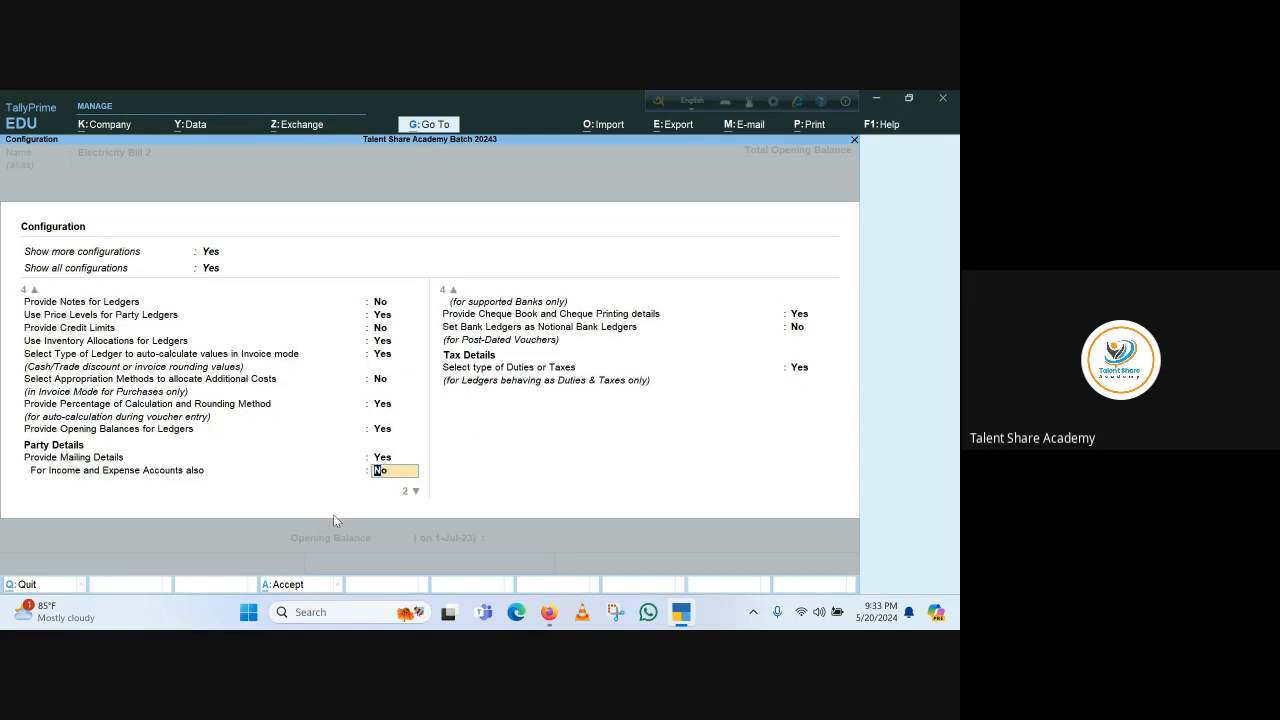
{"action": "key", "text": "Up"}
{"action": "key", "text": "Up"}
{"action": "key", "text": "Up"}
{"action": "key", "text": "Up"}
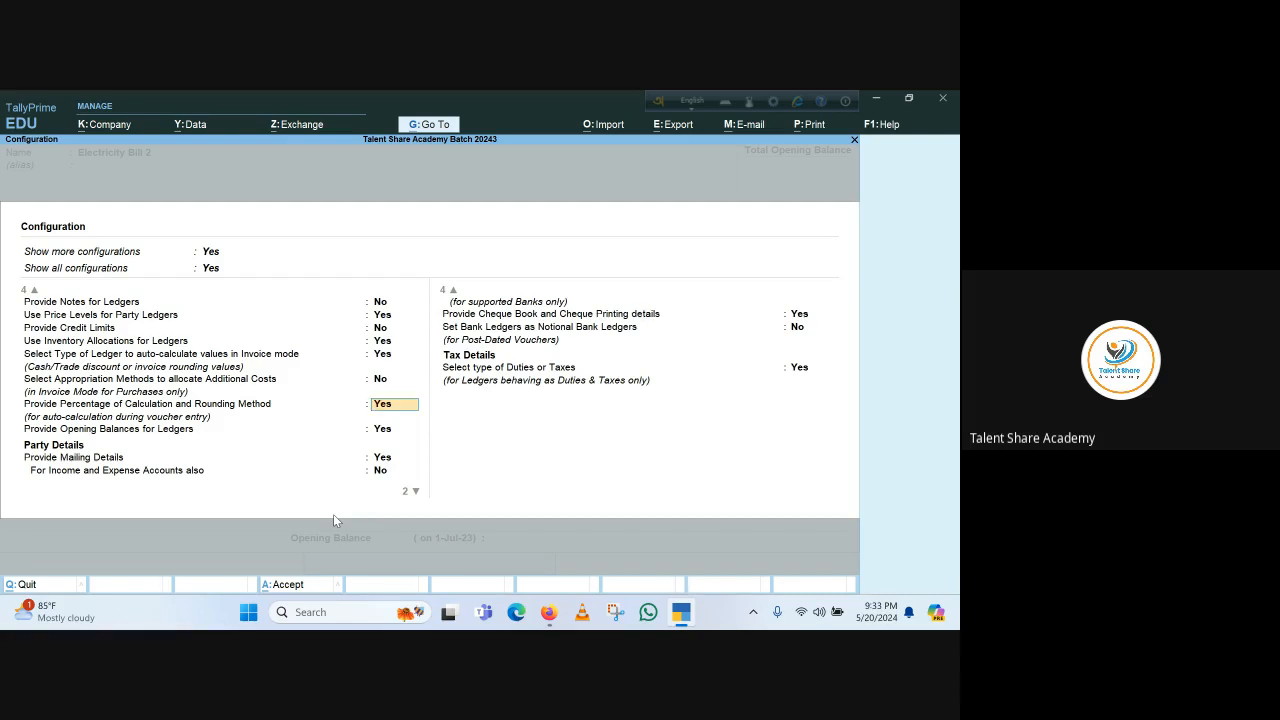
{"action": "key", "text": "Up"}
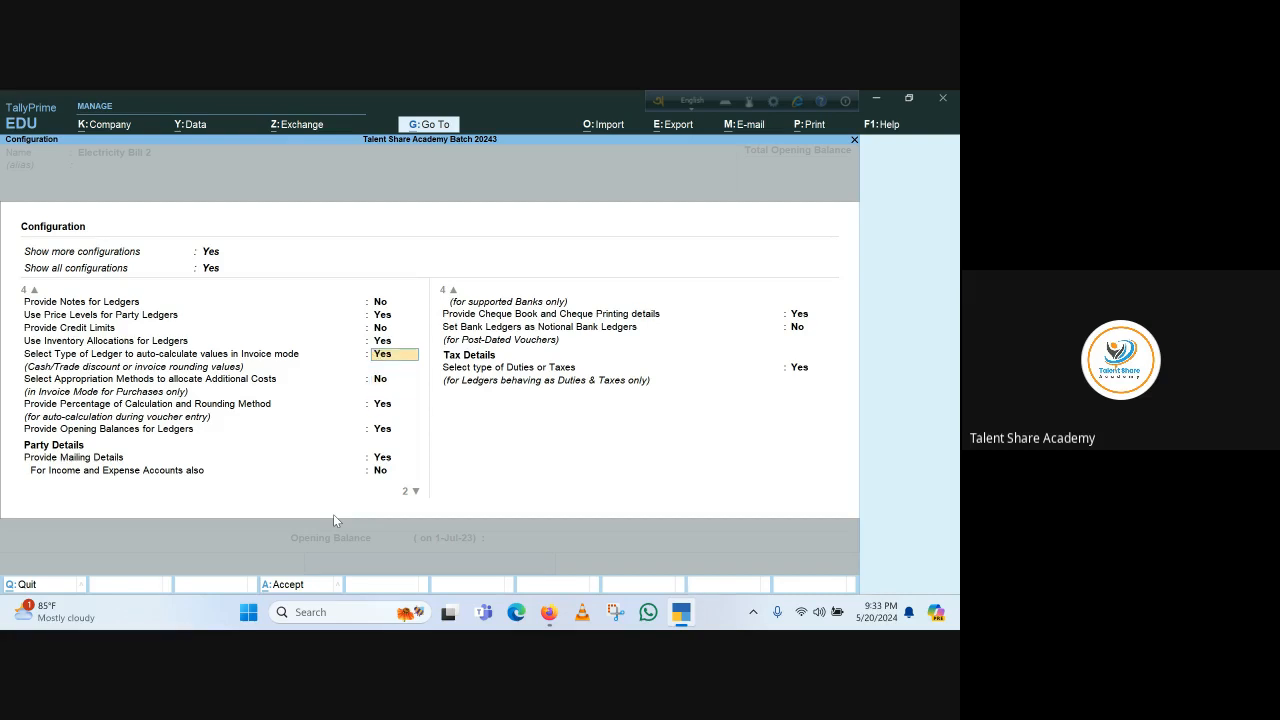
{"action": "key", "text": "Down"}
{"action": "key", "text": "Down"}
{"action": "key", "text": "Down"}
{"action": "key", "text": "Down"}
{"action": "key", "text": "Down"}
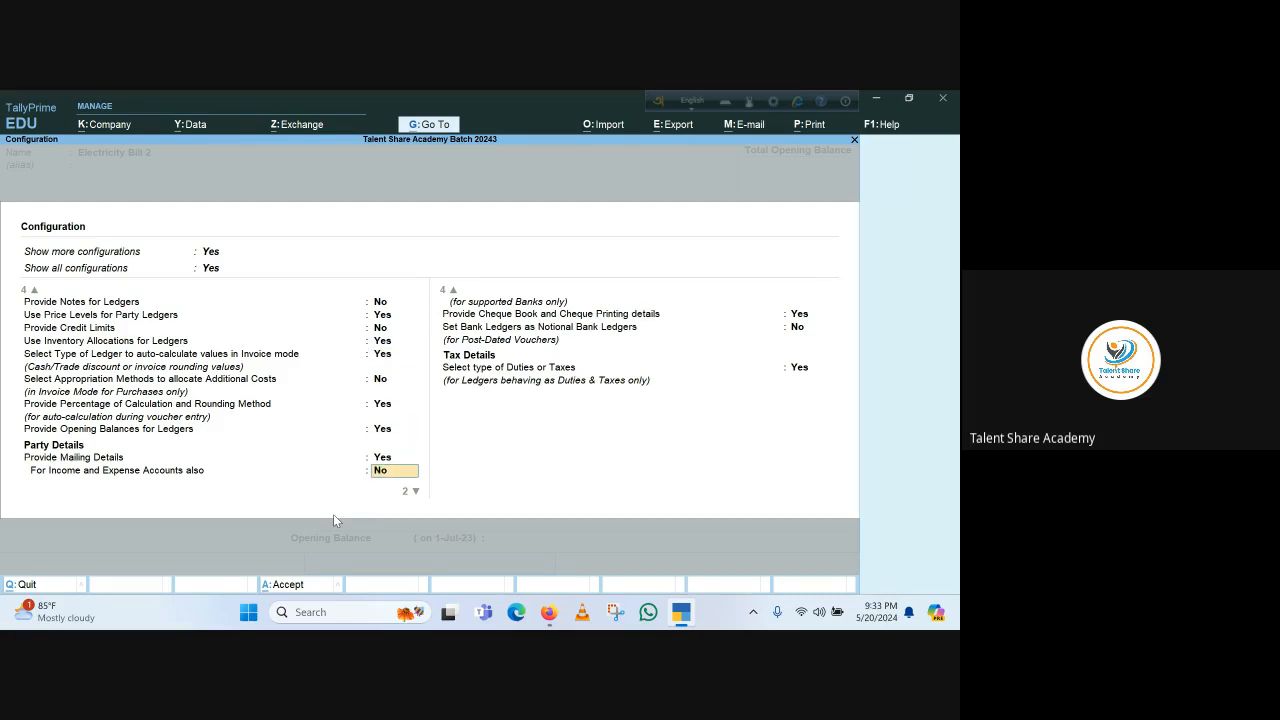
{"action": "key", "text": "Down"}
{"action": "key", "text": "Down"}
{"action": "key", "text": "Down"}
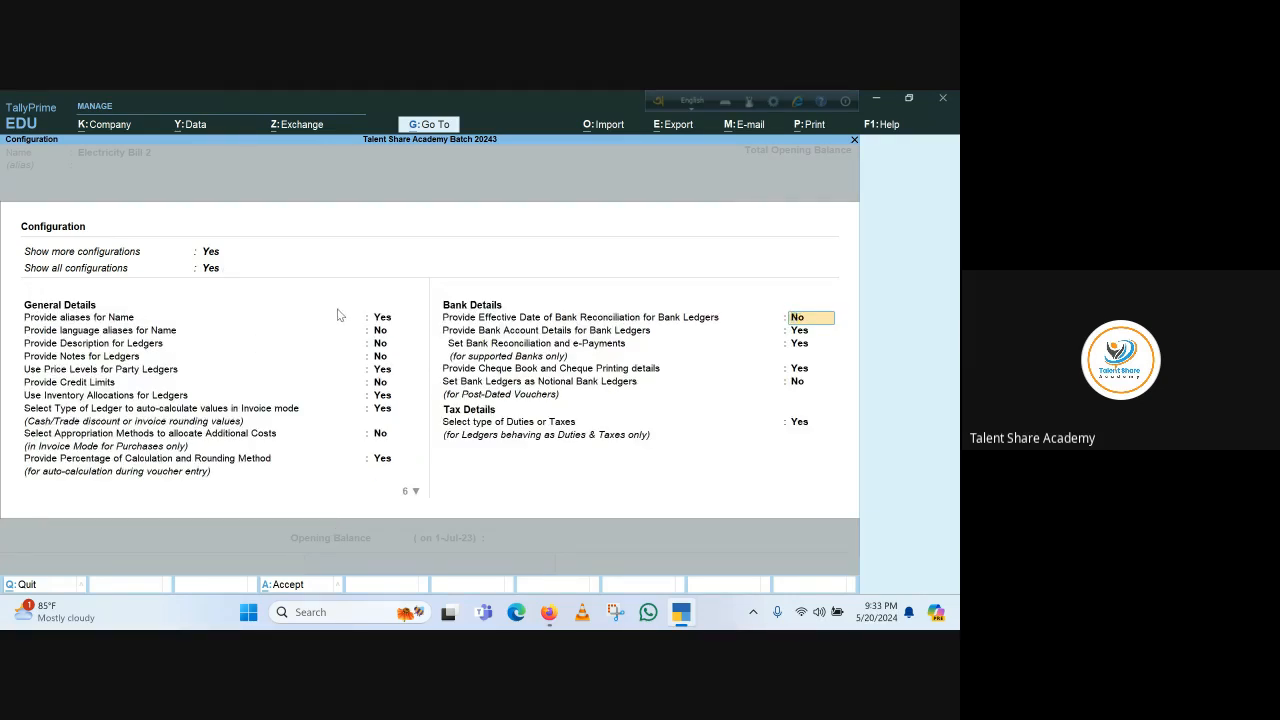
{"action": "key", "text": "ctrl+a"}
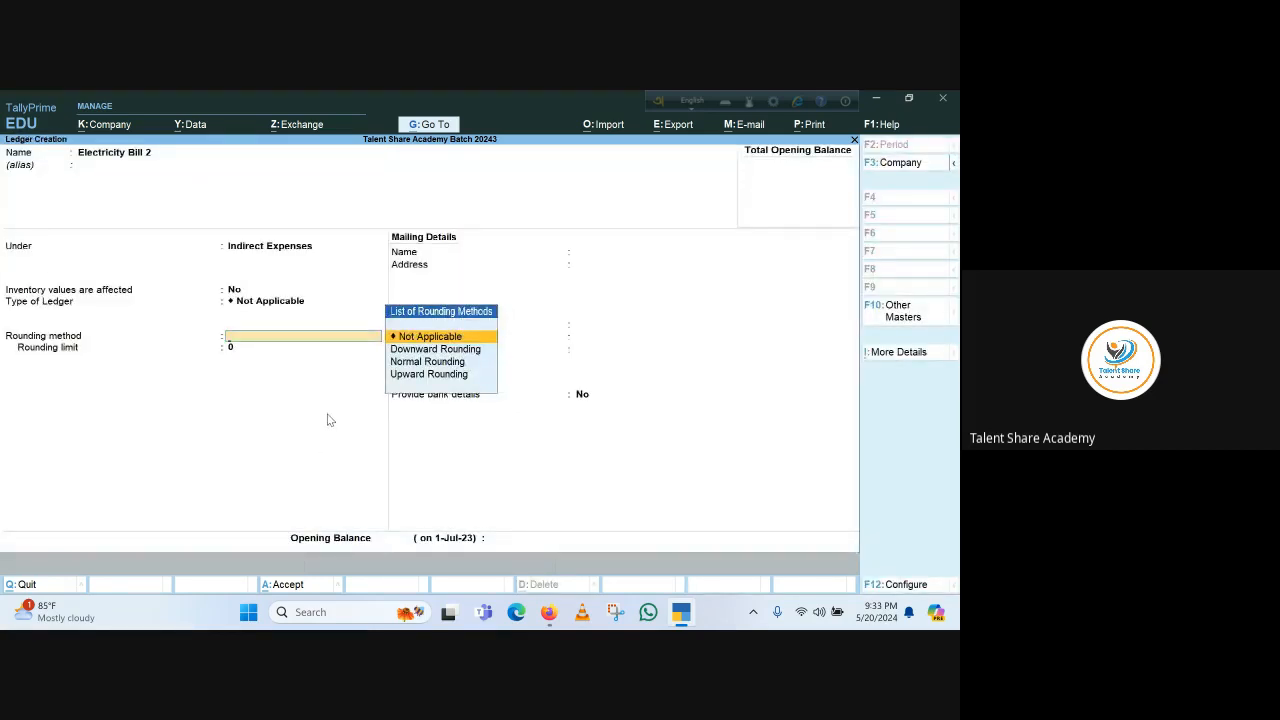
{"action": "key", "text": "ctrl+q"}
{"action": "key", "text": "ctrl+q"}
{"action": "key", "text": "Escape"}
{"action": "key", "text": "Escape"}
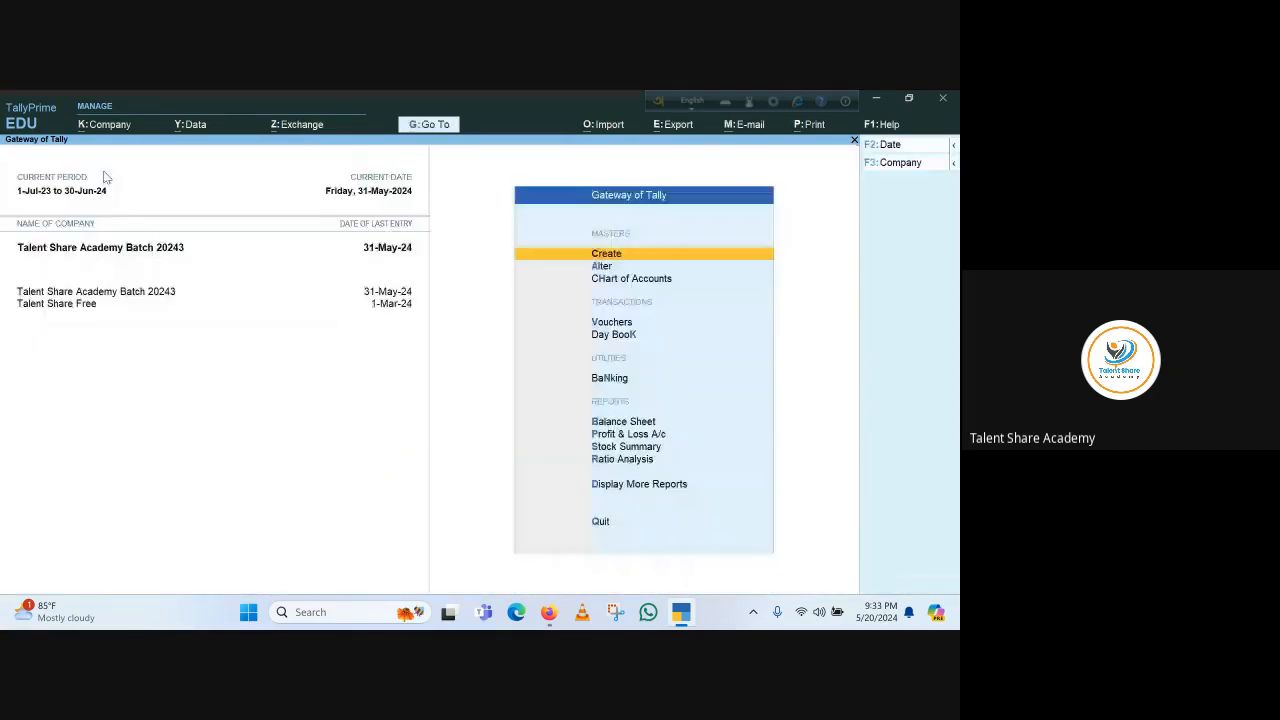
Open the company features of Talent Share Academy Batch 20243, inspect Enable Cost Centres, and leave without saving
{"action": "left_click", "coordinate": [117, 126]}
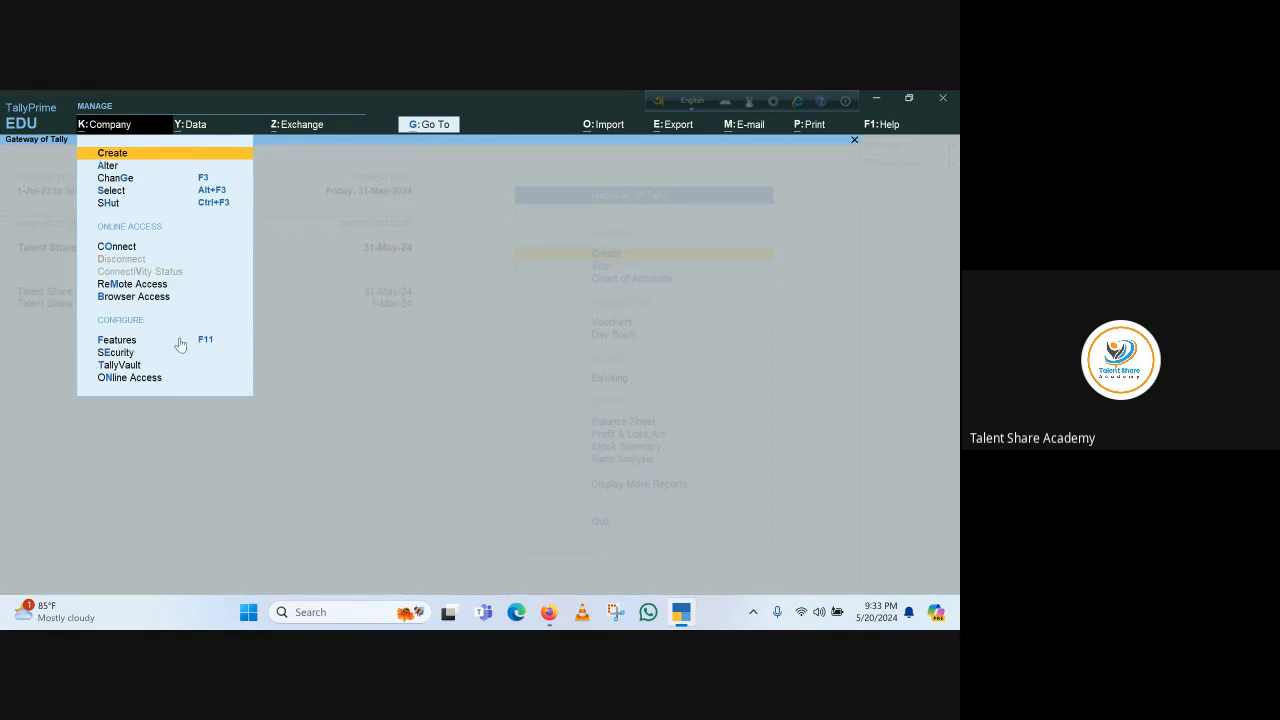
{"action": "key", "text": "F11"}
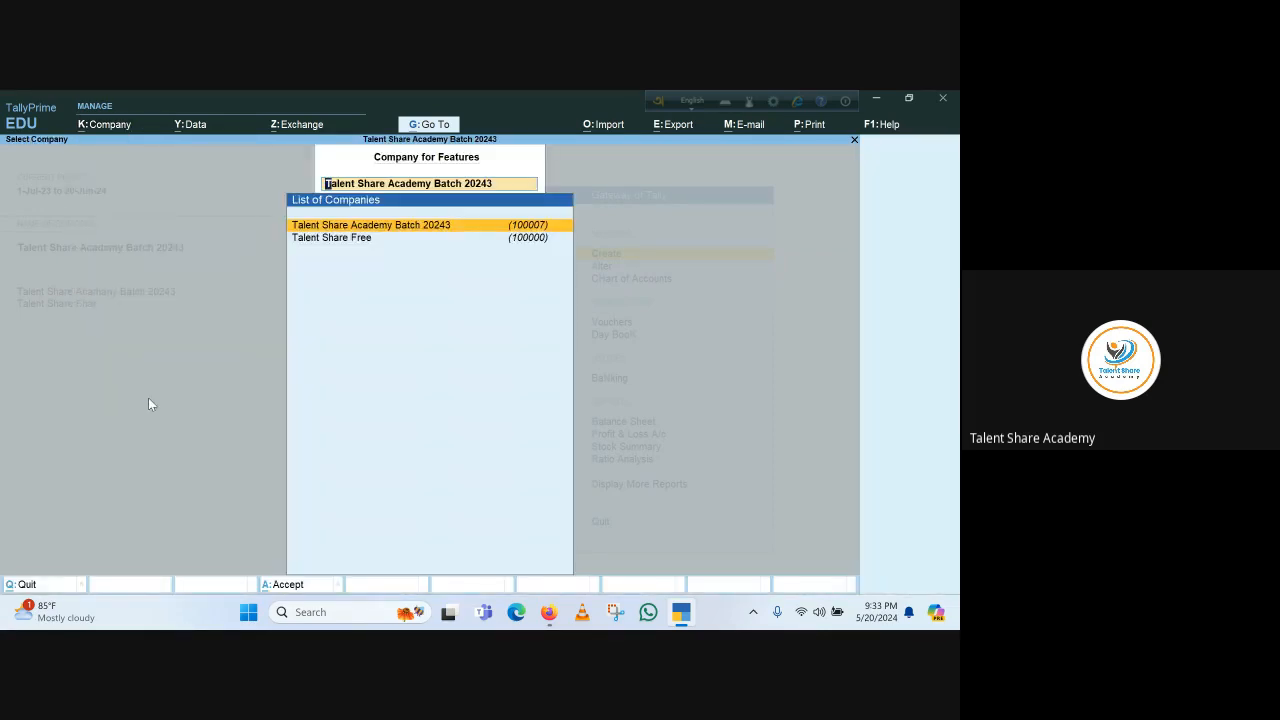
{"action": "key", "text": "Return"}
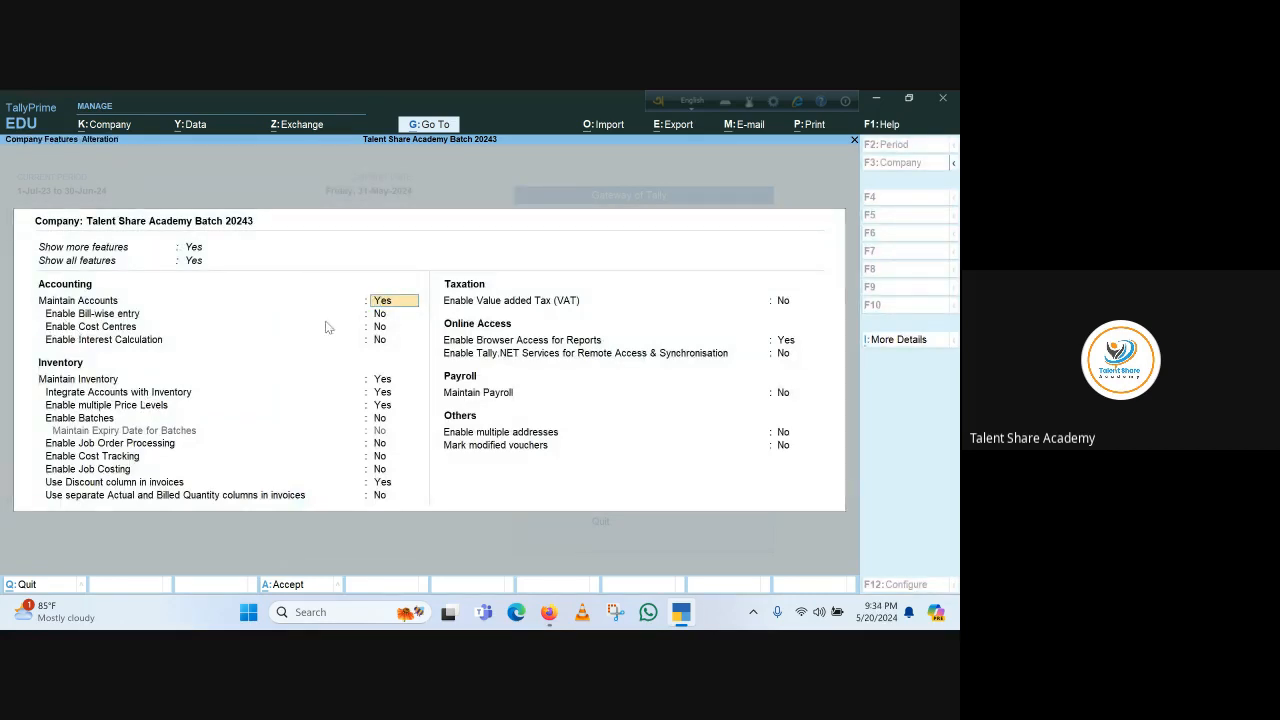
{"action": "left_click", "coordinate": [383, 329]}
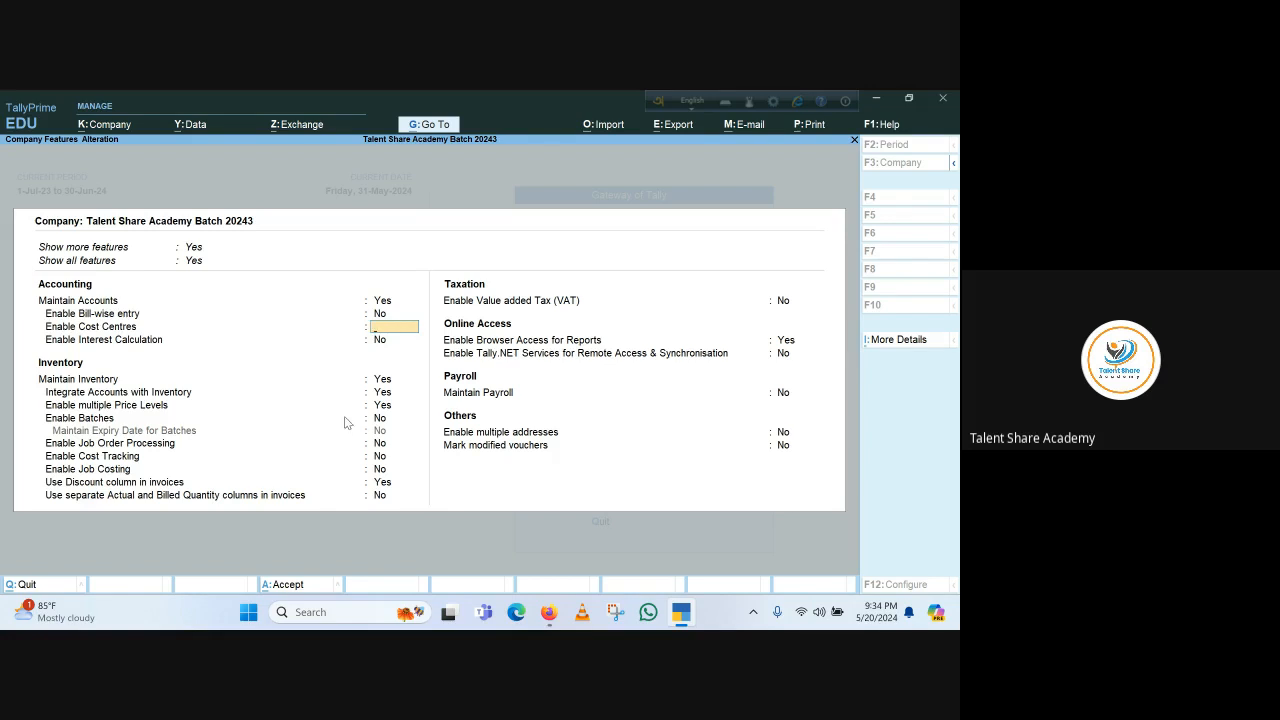
{"action": "key", "text": "Escape"}
{"action": "key", "text": "y"}
{"action": "key", "text": "Escape"}
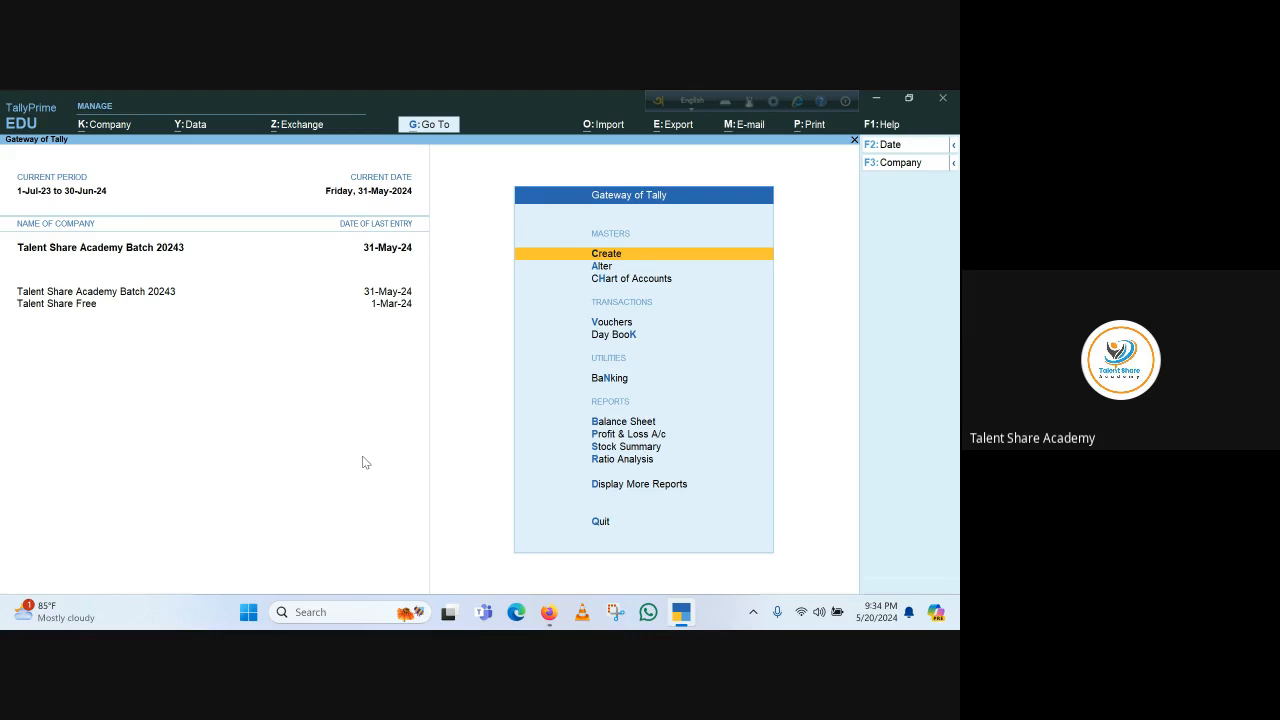
Start a Payment voucher with Dutch Bangla Bank Ltd. as the account
{"action": "key", "text": "v"}
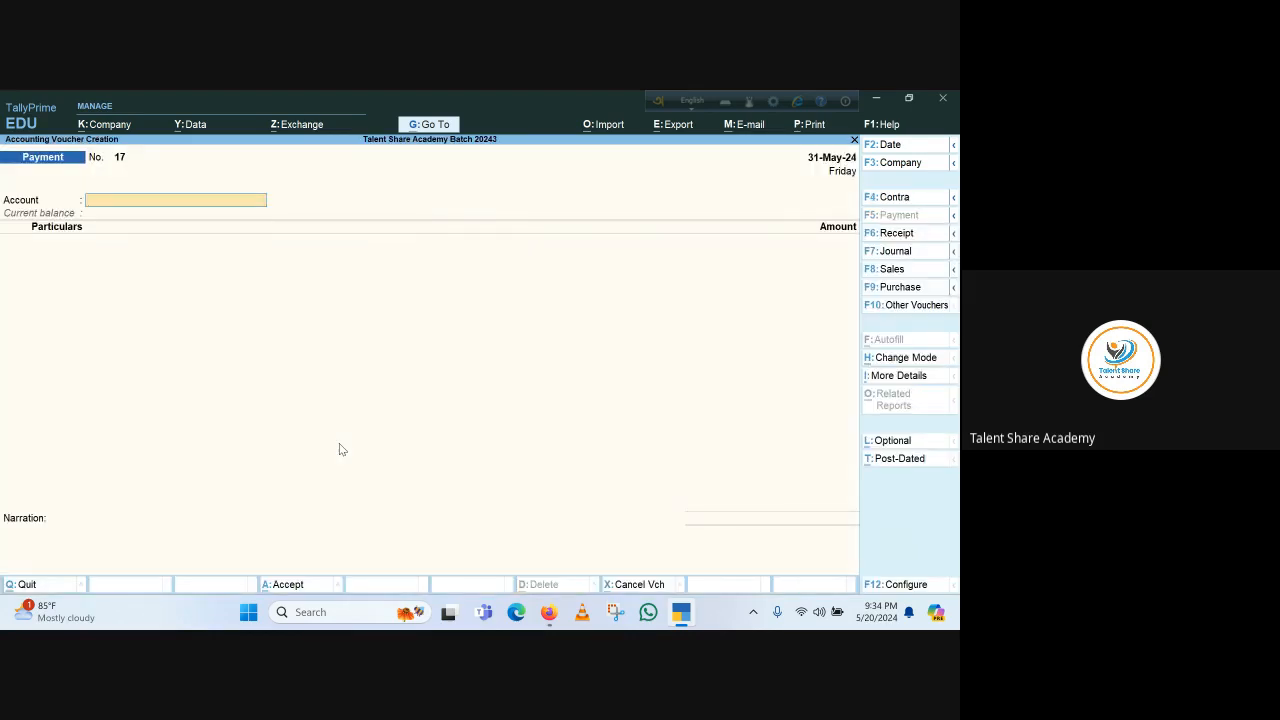
{"action": "type", "text": "D"}
{"action": "key", "text": "Return"}
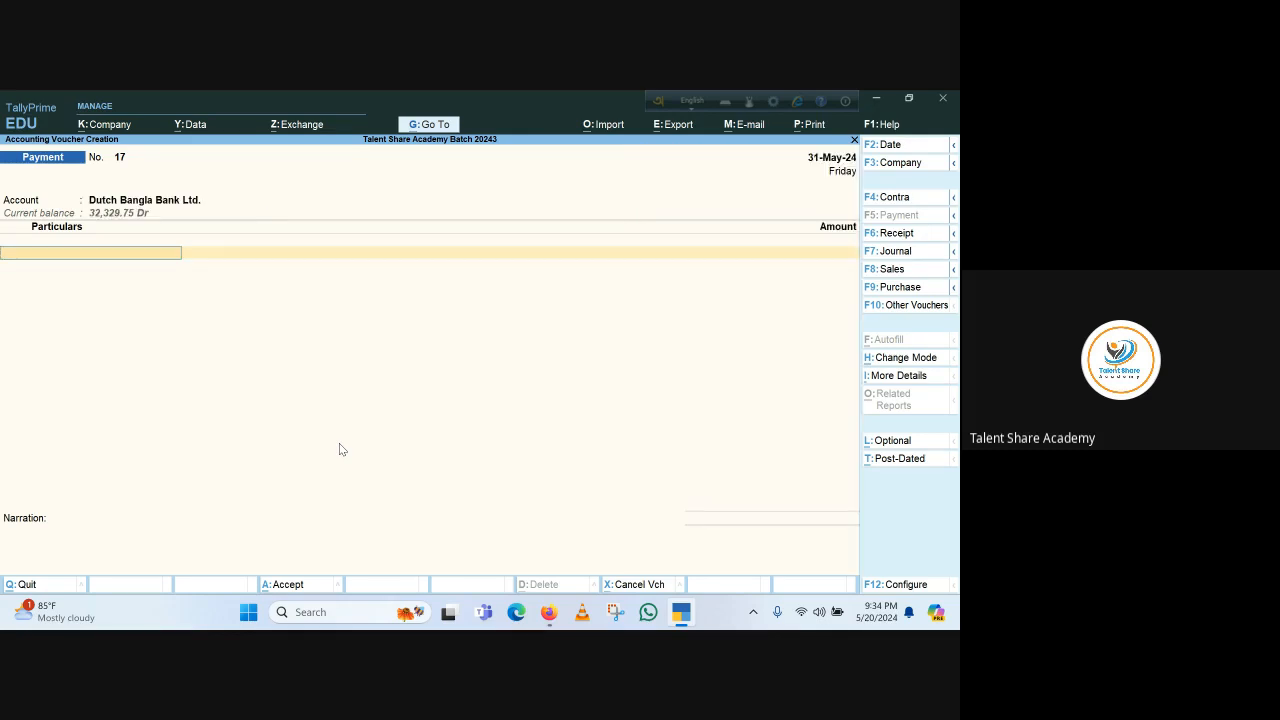
Choose Electricity Bill in the particulars and open its ledger master to view its details
{"action": "type", "text": "El"}
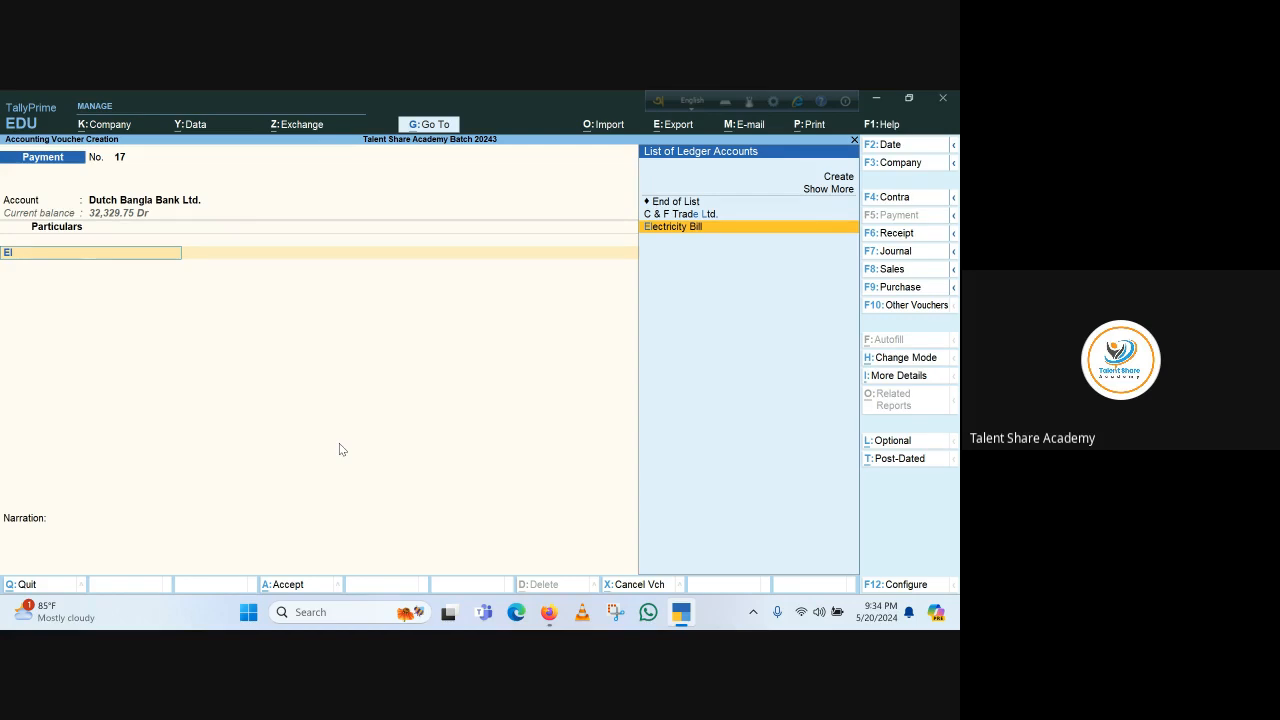
{"action": "key", "text": "Return"}
{"action": "key", "text": "BackSpace"}
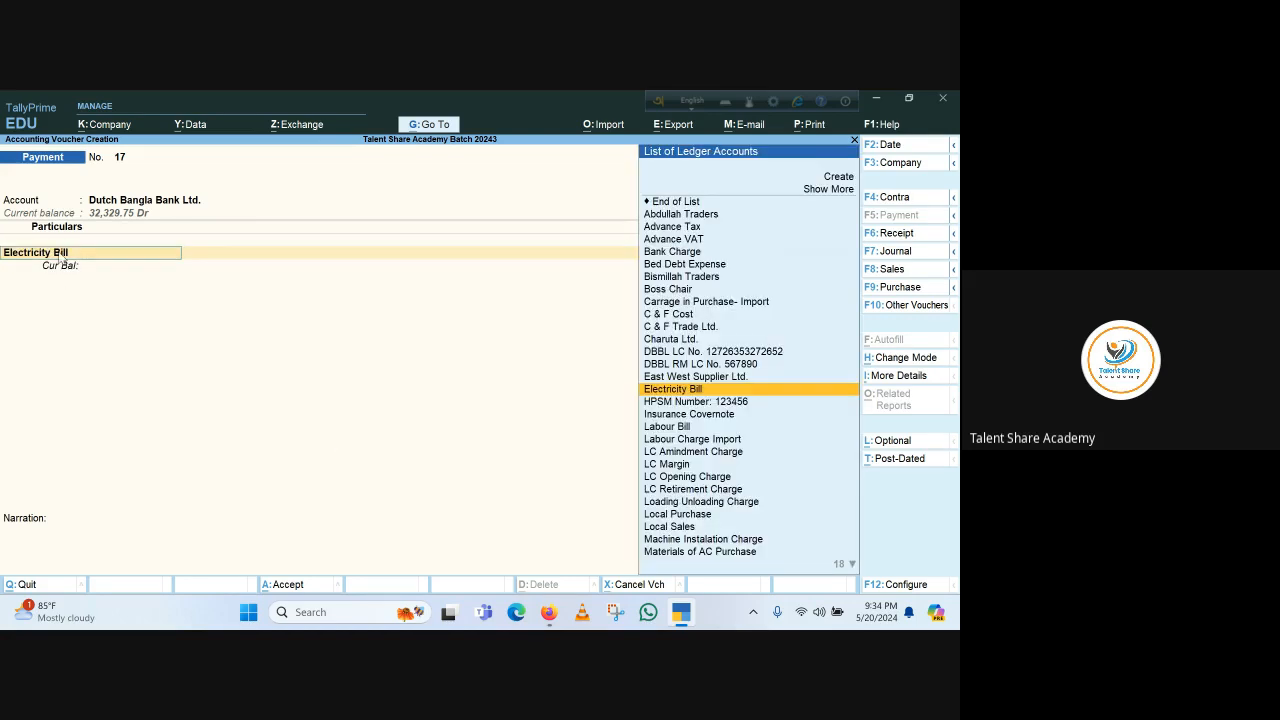
{"action": "key", "text": "ctrl"}
{"action": "key", "text": "ctrl"}
{"action": "key", "text": "ctrl+Return"}
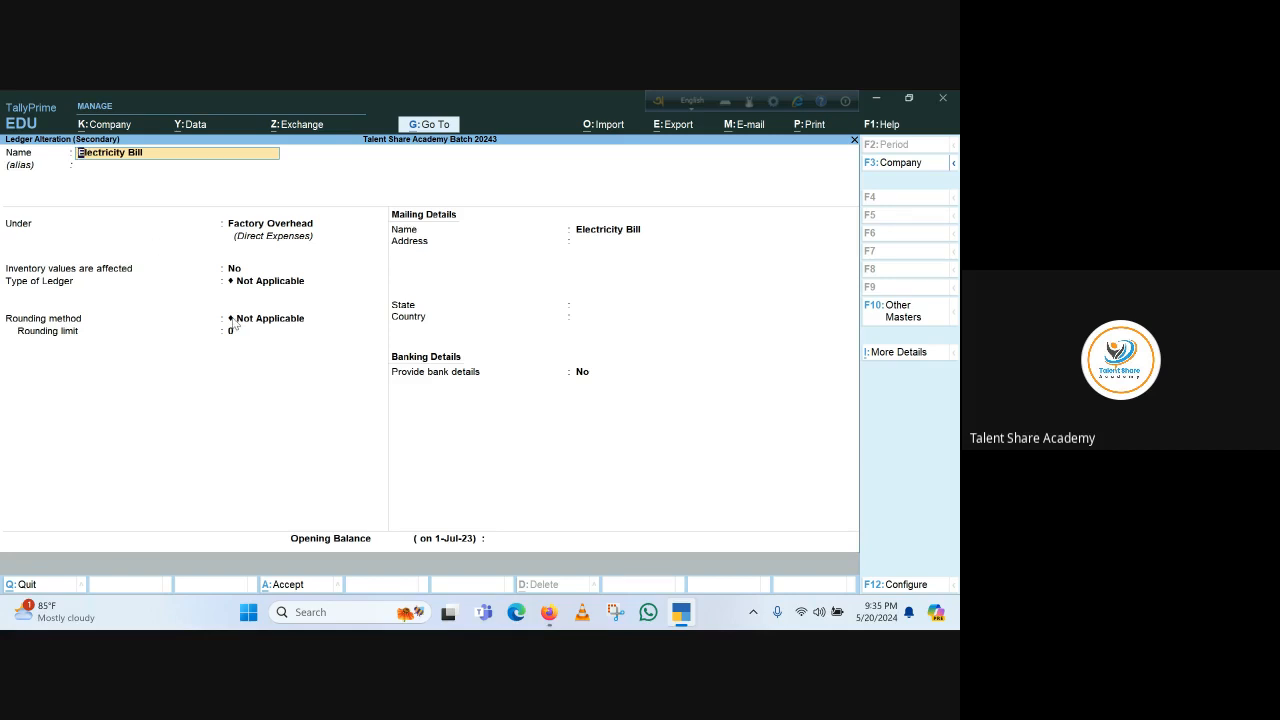
{"action": "key", "text": "Escape"}
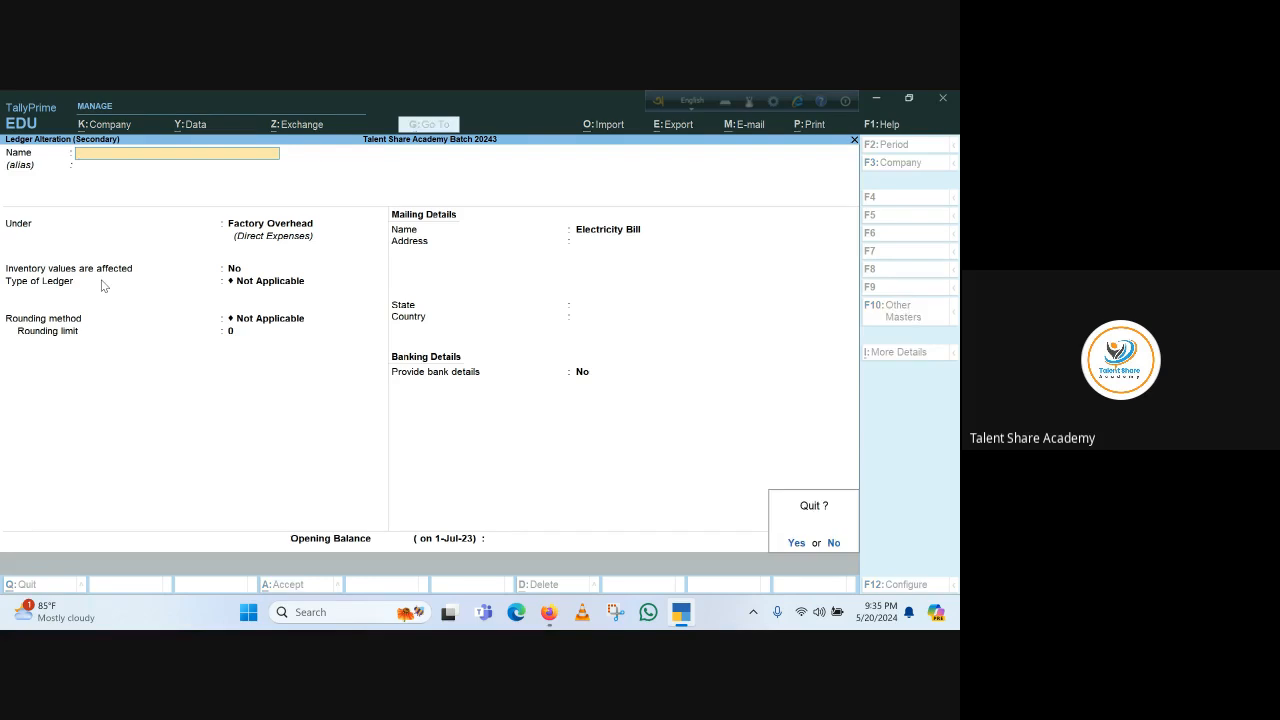
{"action": "key", "text": "y"}
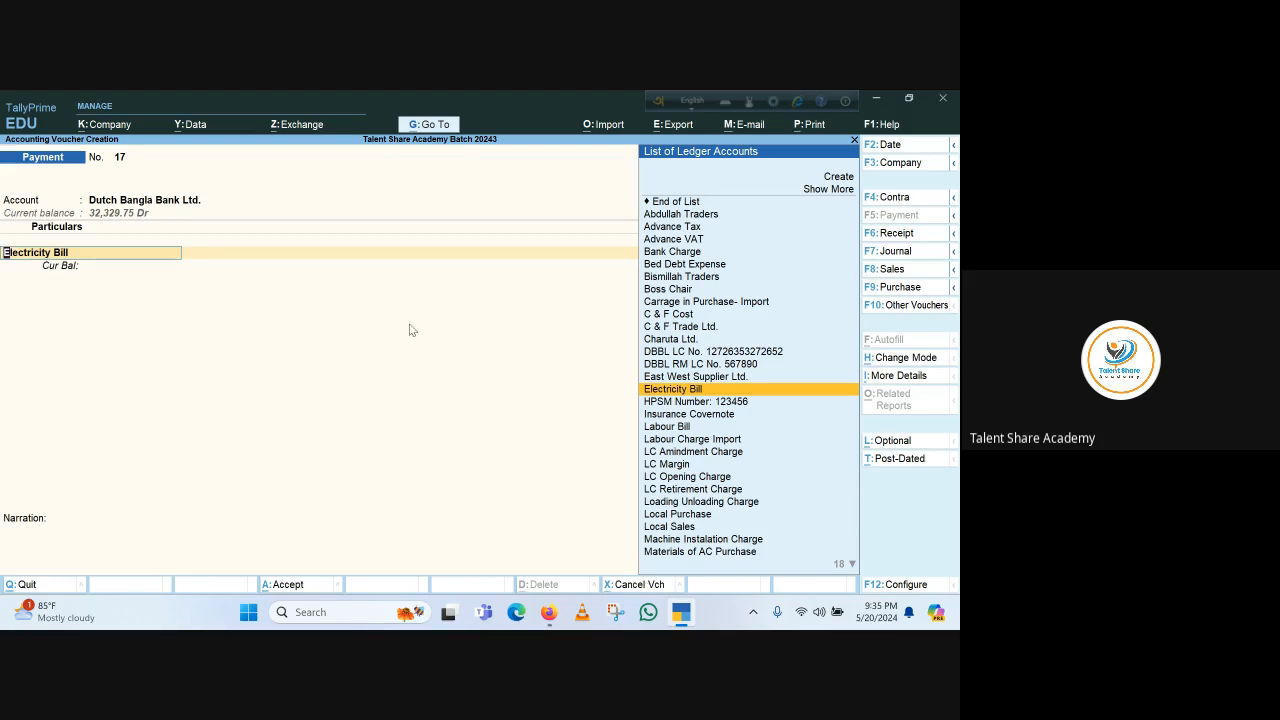
{"action": "key", "text": "Escape"}
{"action": "mouse_move", "coordinate": [549, 612]}
{"action": "key", "text": "Escape"}
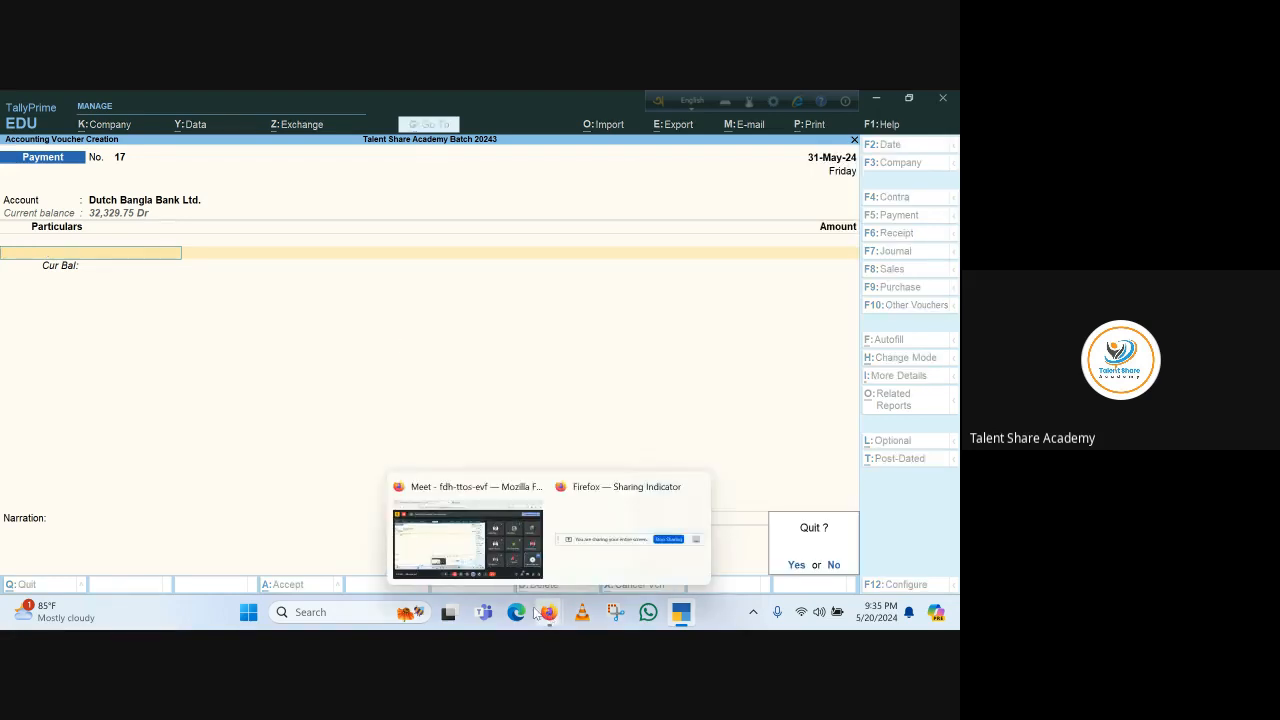
{"action": "left_click", "coordinate": [465, 544]}
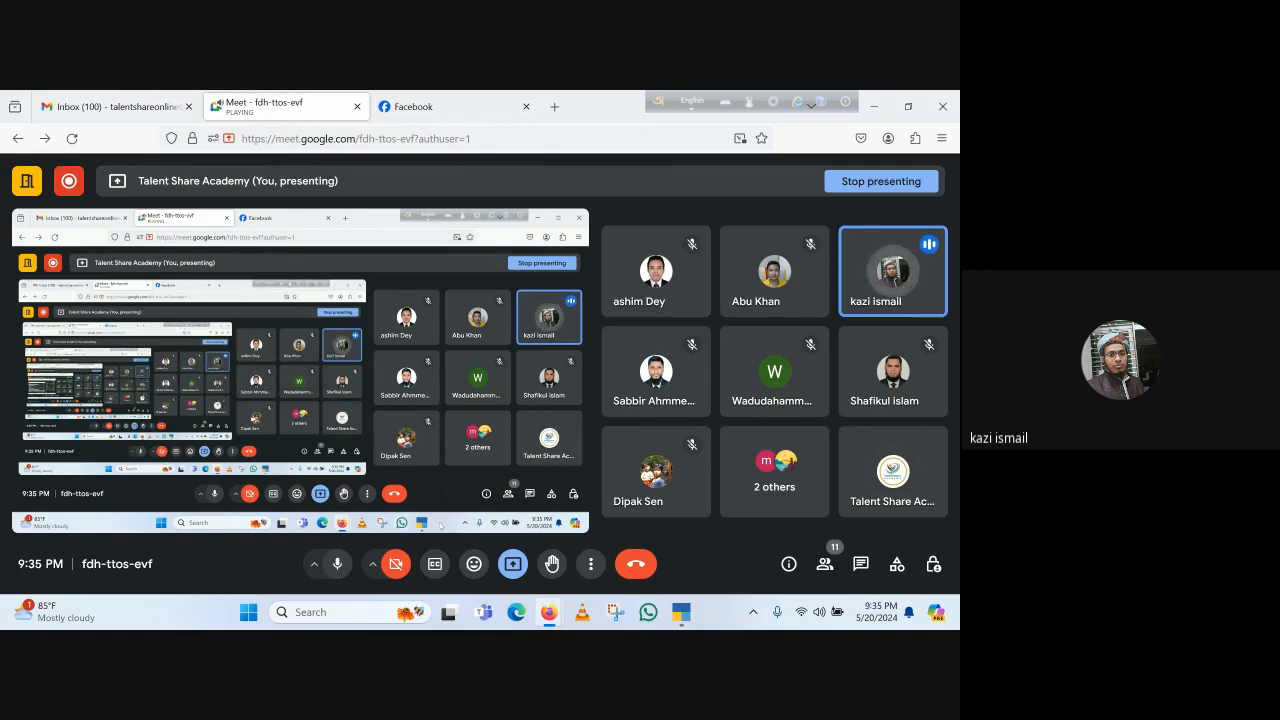
{"action": "left_click", "coordinate": [680, 613]}
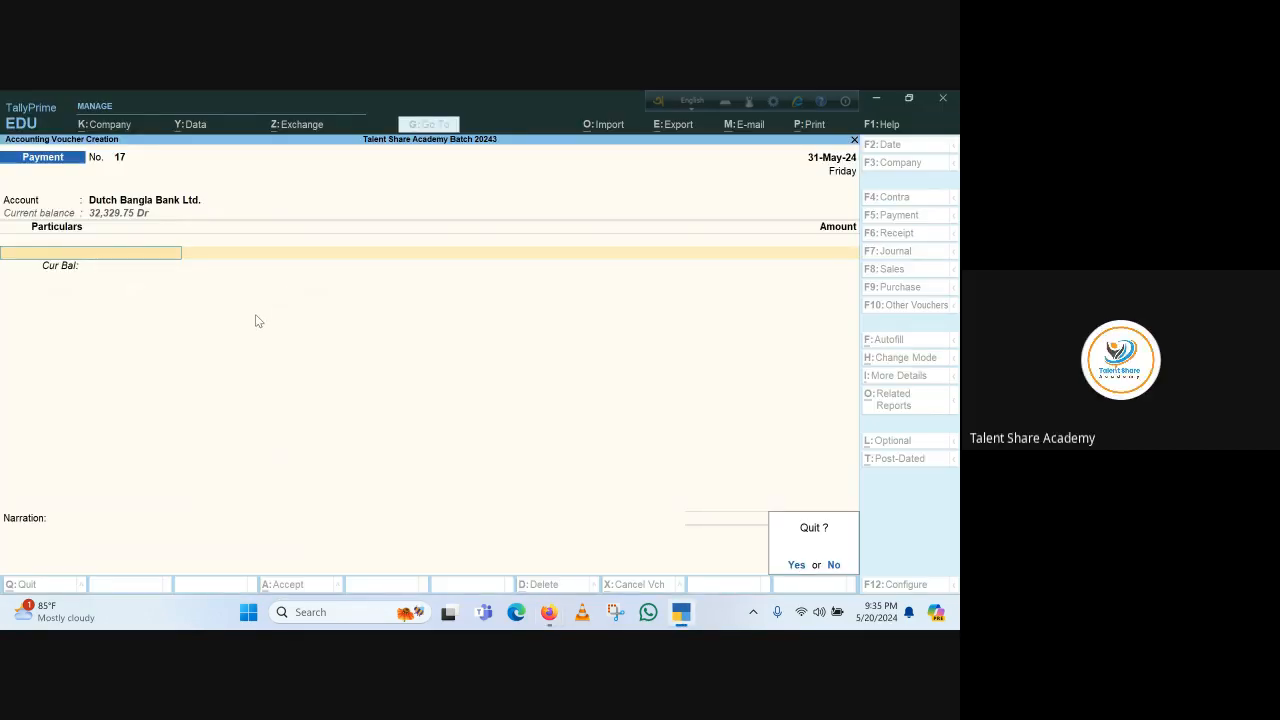
{"action": "key", "text": "n"}
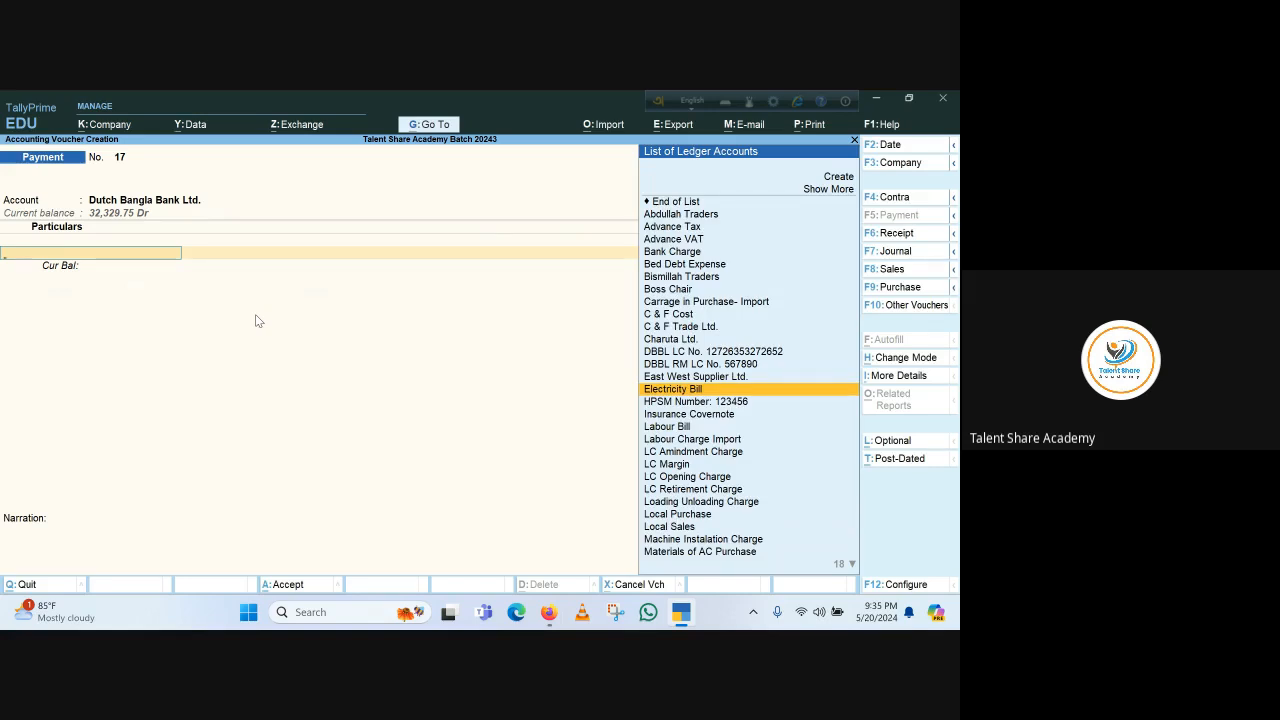
Reopen the Electricity Bill ledger master from the voucher to review it, then quit the payment voucher without saving
{"action": "key", "text": "Return"}
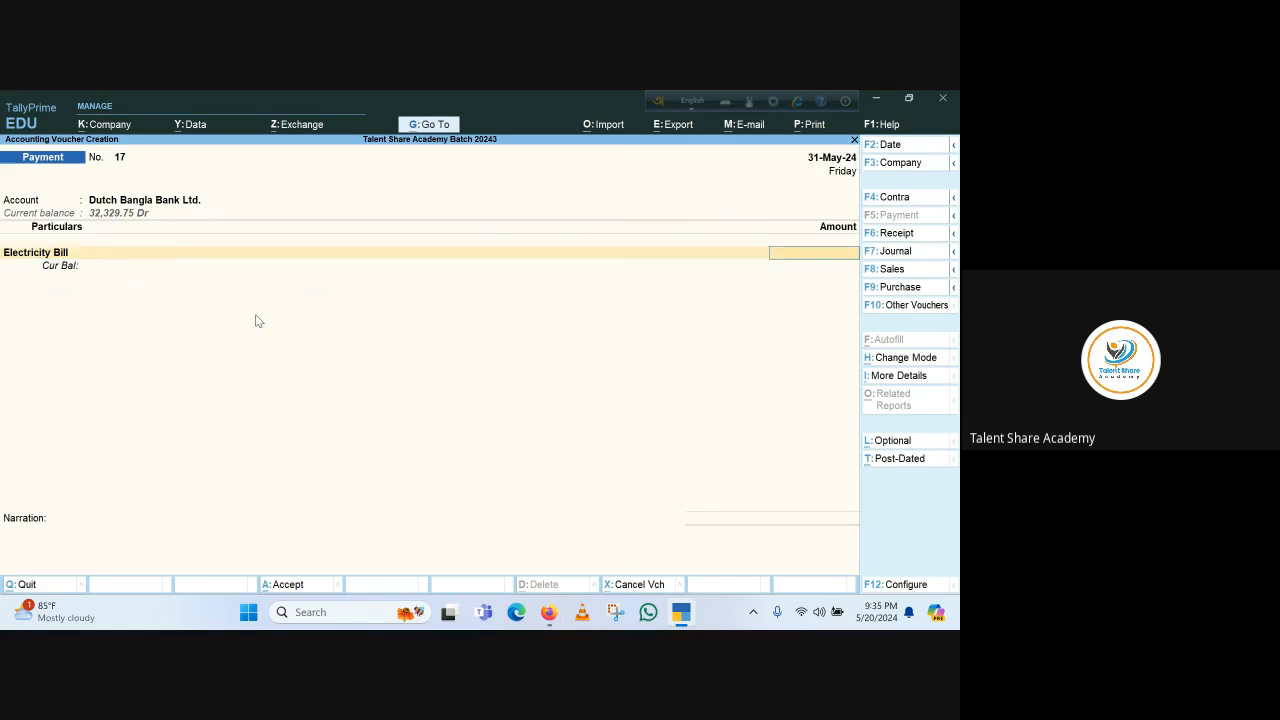
{"action": "key", "text": "BackSpace"}
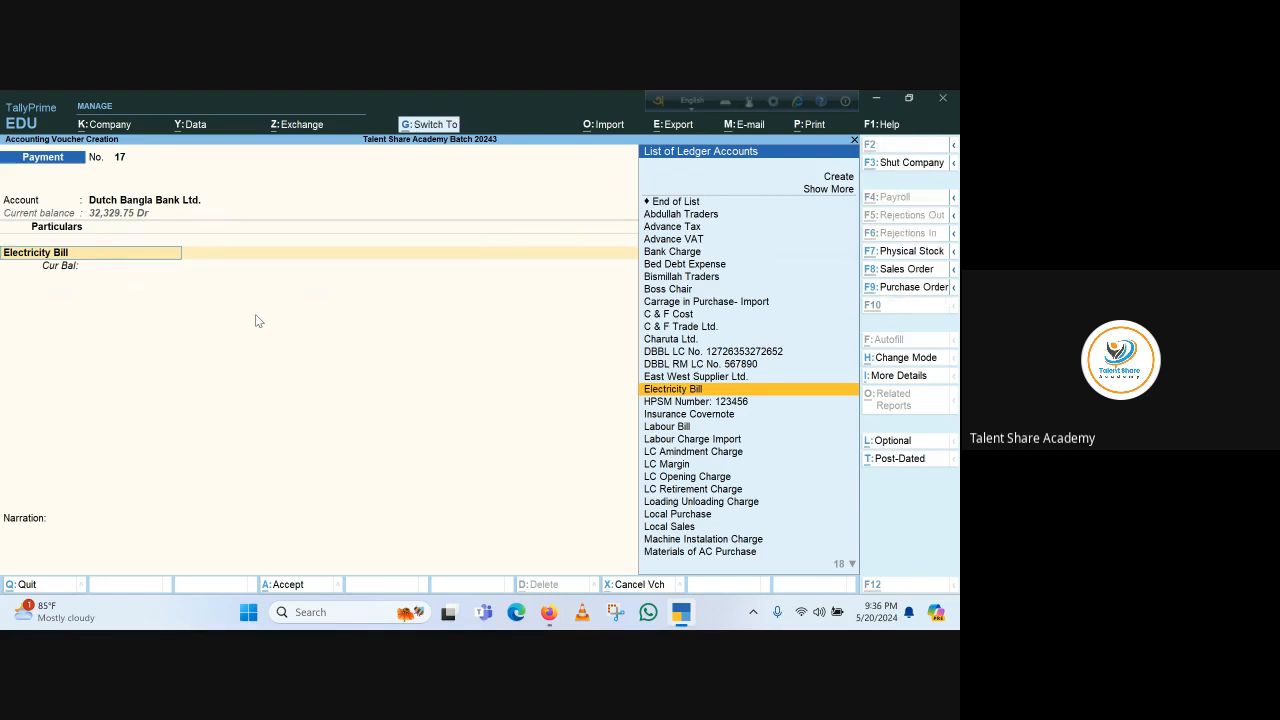
{"action": "key", "text": "ctrl+Return"}
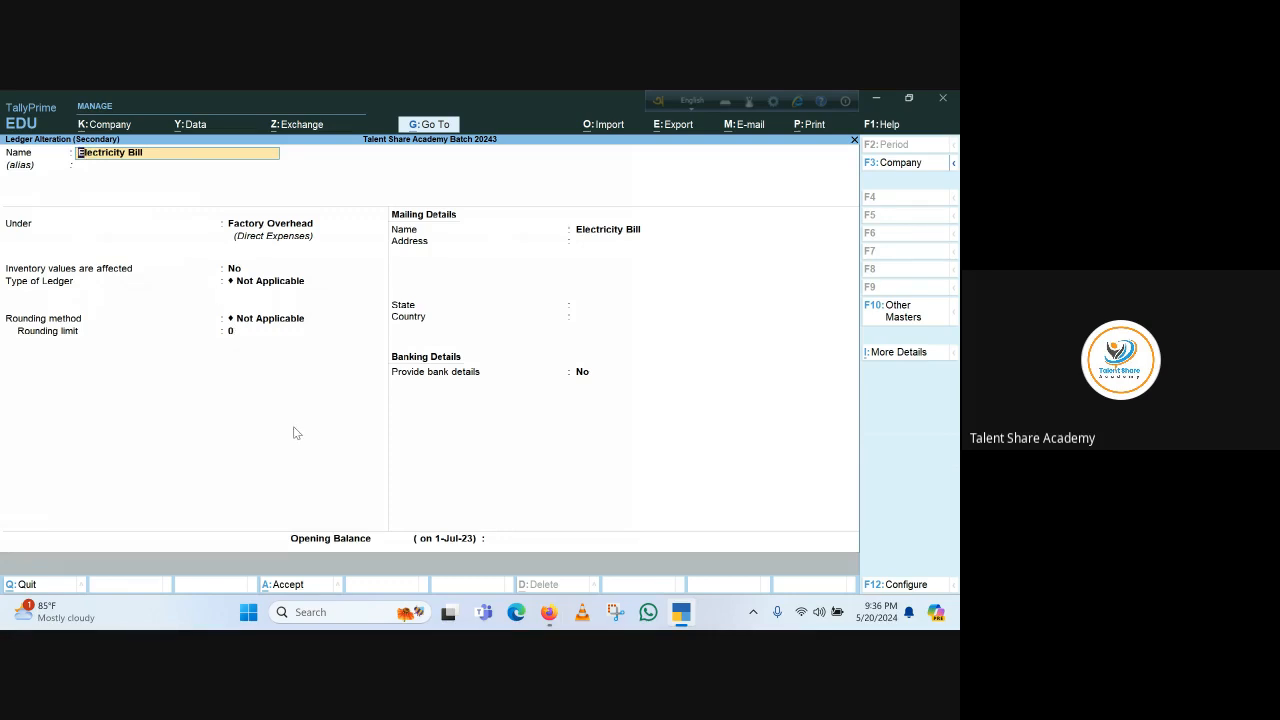
{"action": "key", "text": "Escape"}
{"action": "key", "text": "y"}
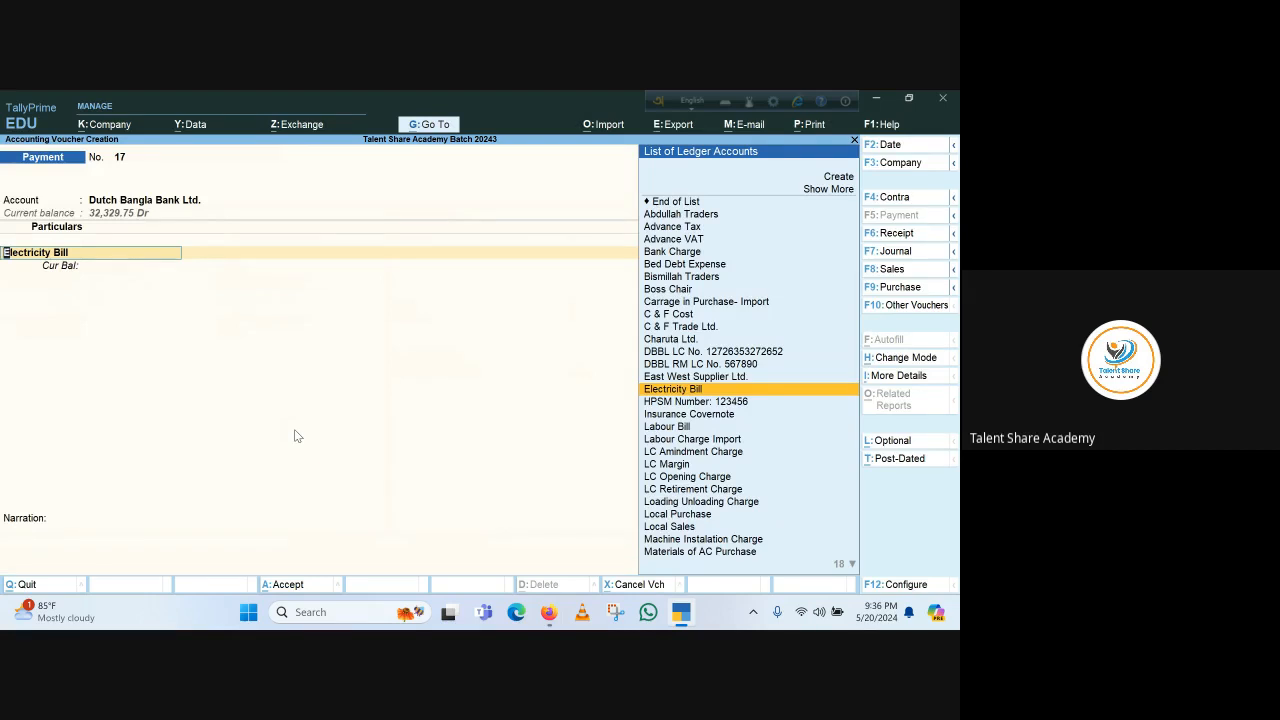
{"action": "key", "text": "BackSpace"}
{"action": "key", "text": "Escape"}
{"action": "key", "text": "Escape"}
{"action": "key", "text": "Escape"}
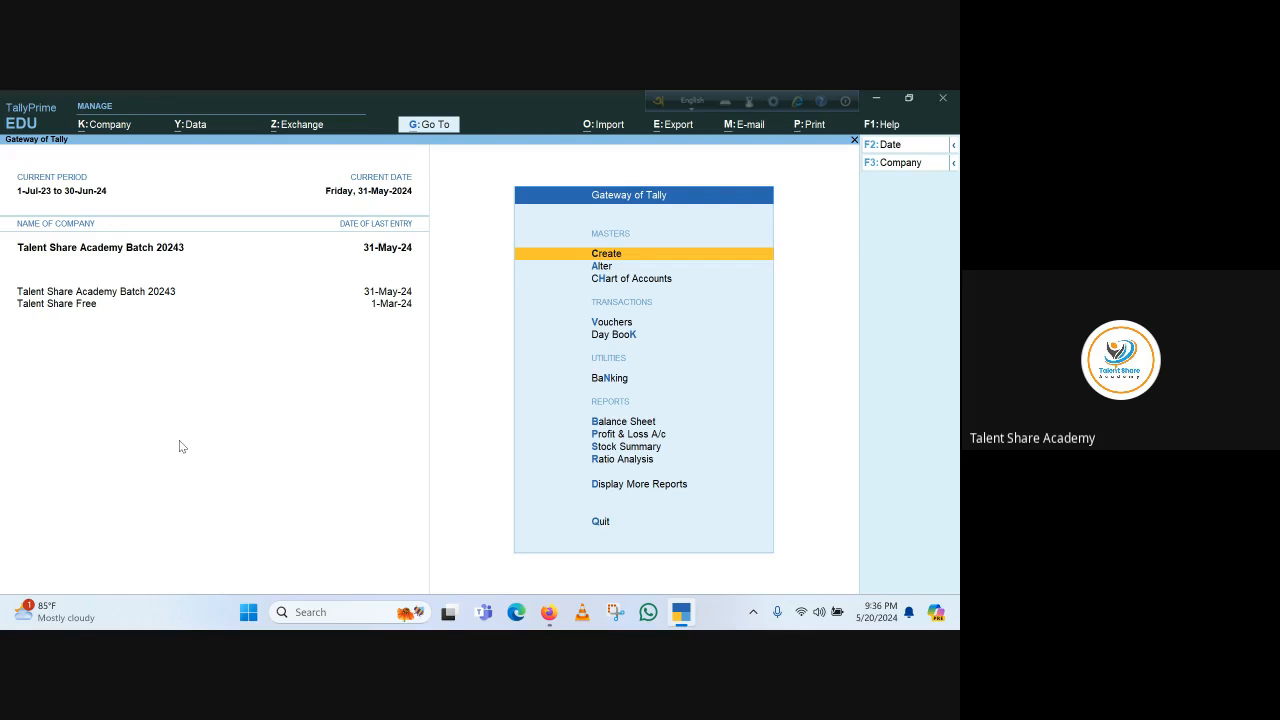
{"action": "left_click", "coordinate": [548, 612]}
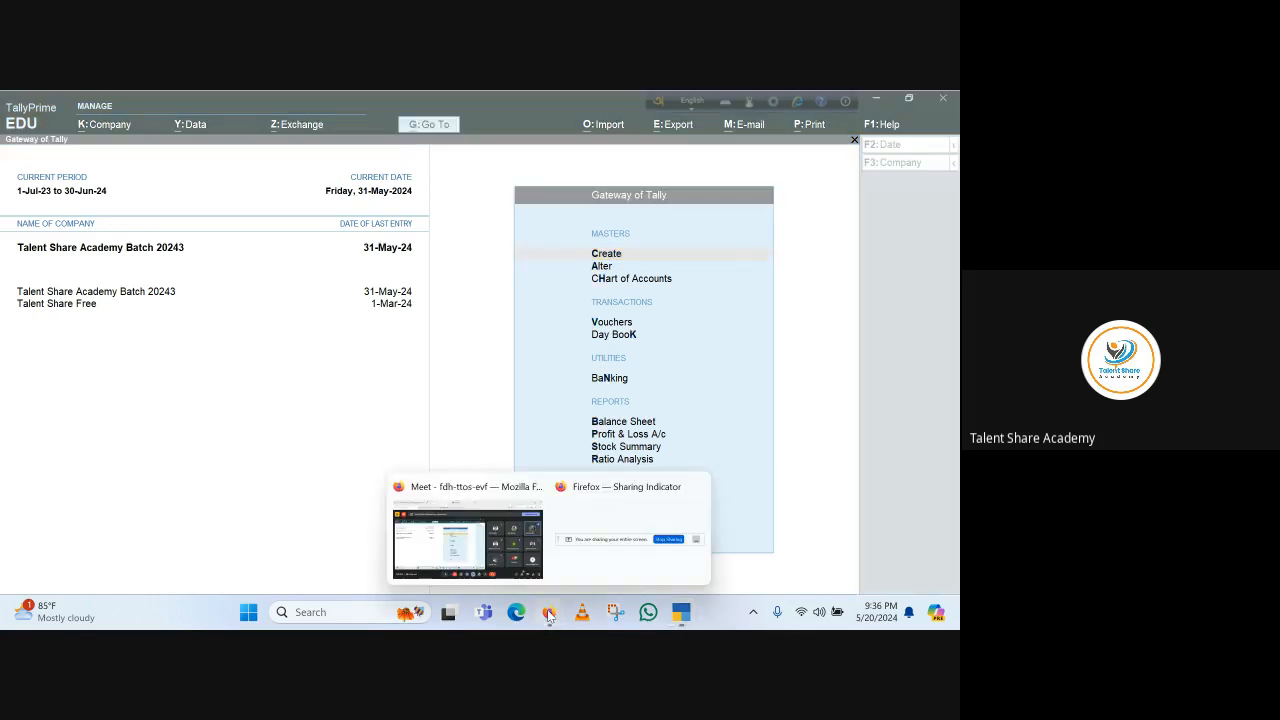
{"action": "left_click", "coordinate": [464, 548]}
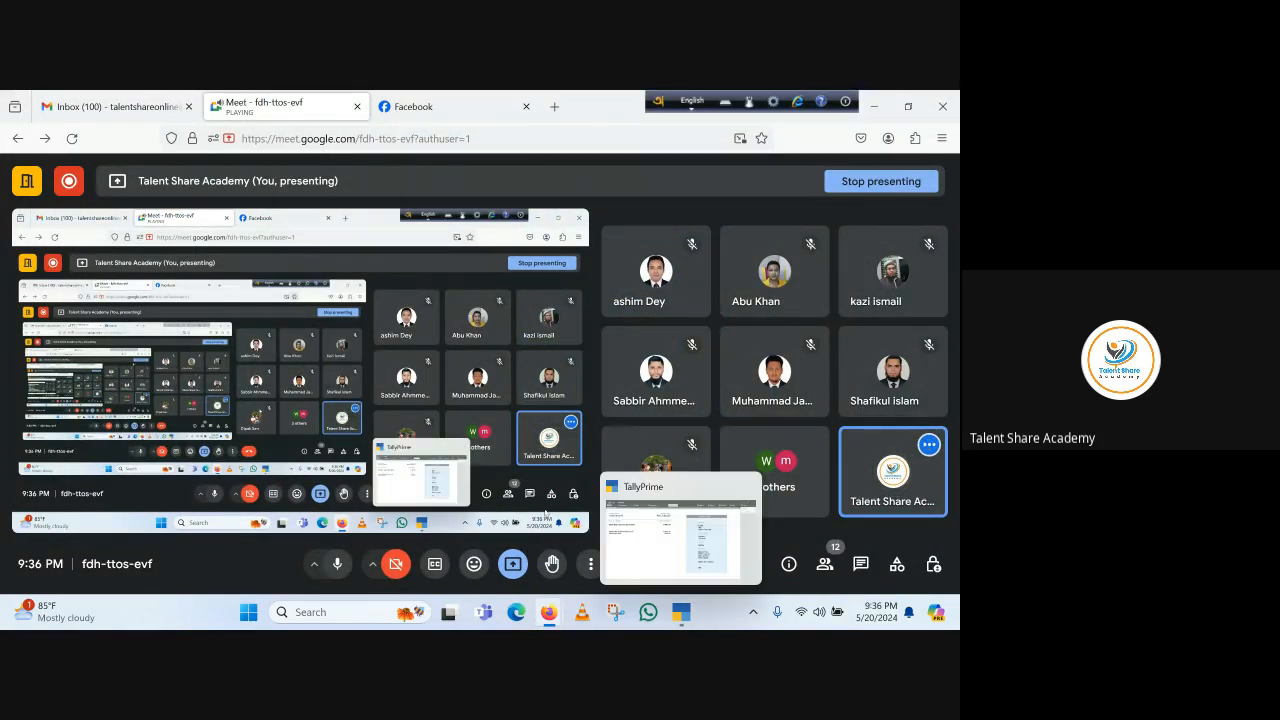
{"action": "left_click", "coordinate": [679, 613]}
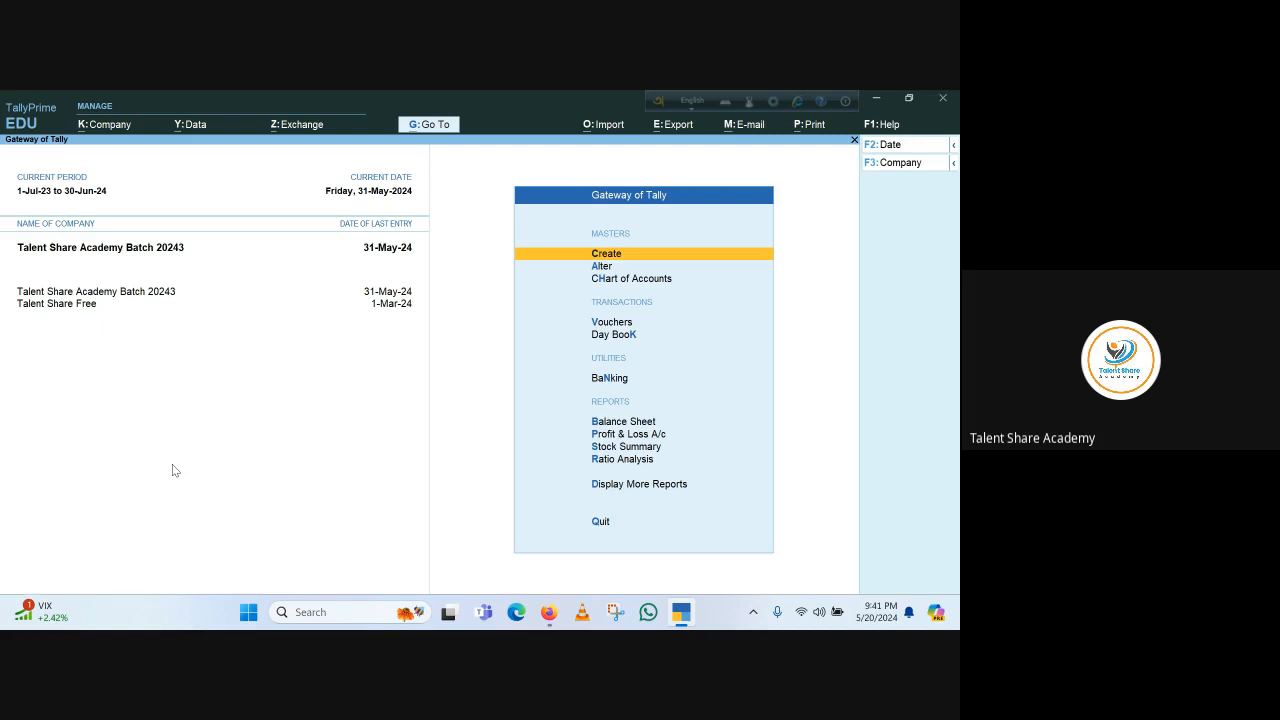
Start creating a new ledger and enter the party's name as its name
{"action": "key", "text": "Return"}
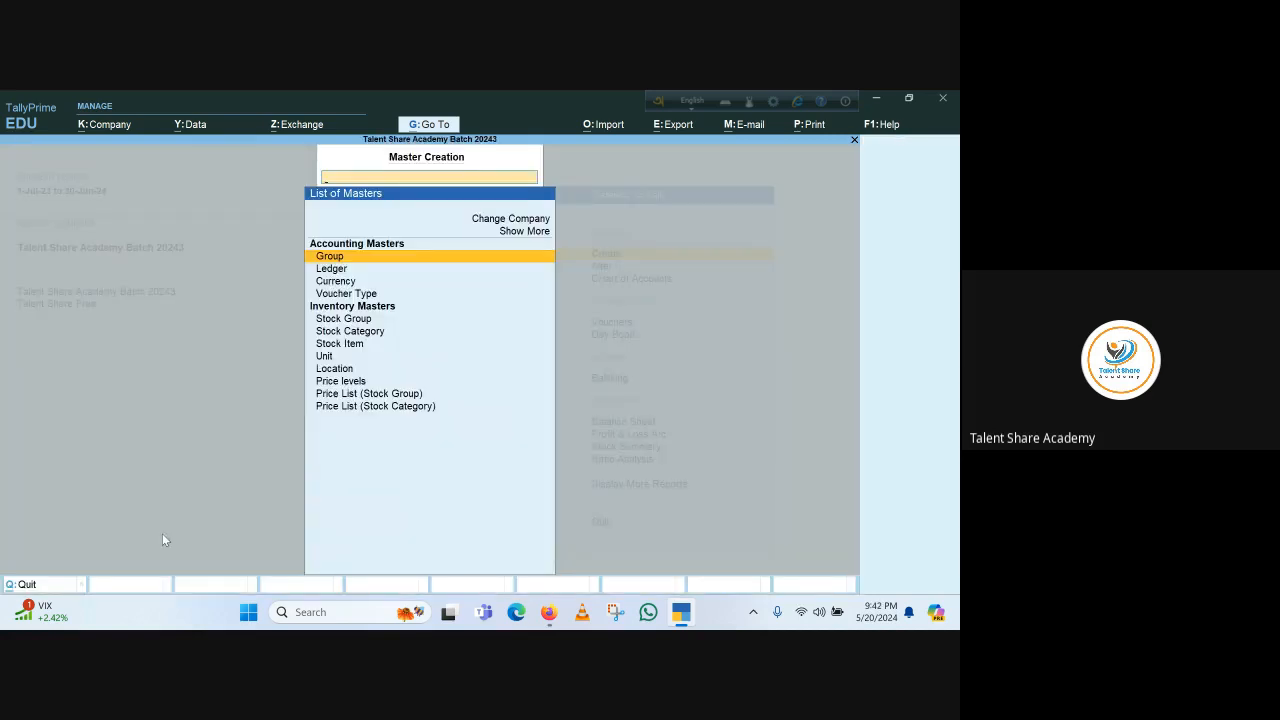
{"action": "key", "text": "Up"}
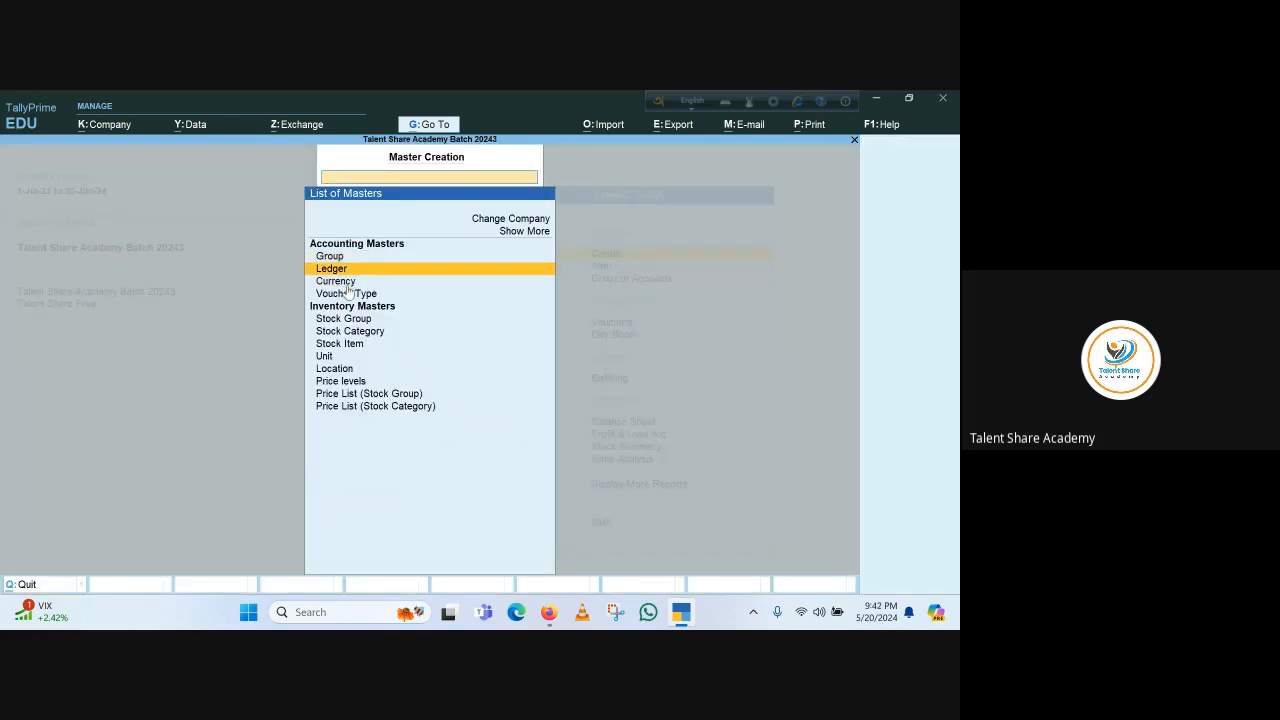
{"action": "key", "text": "Return"}
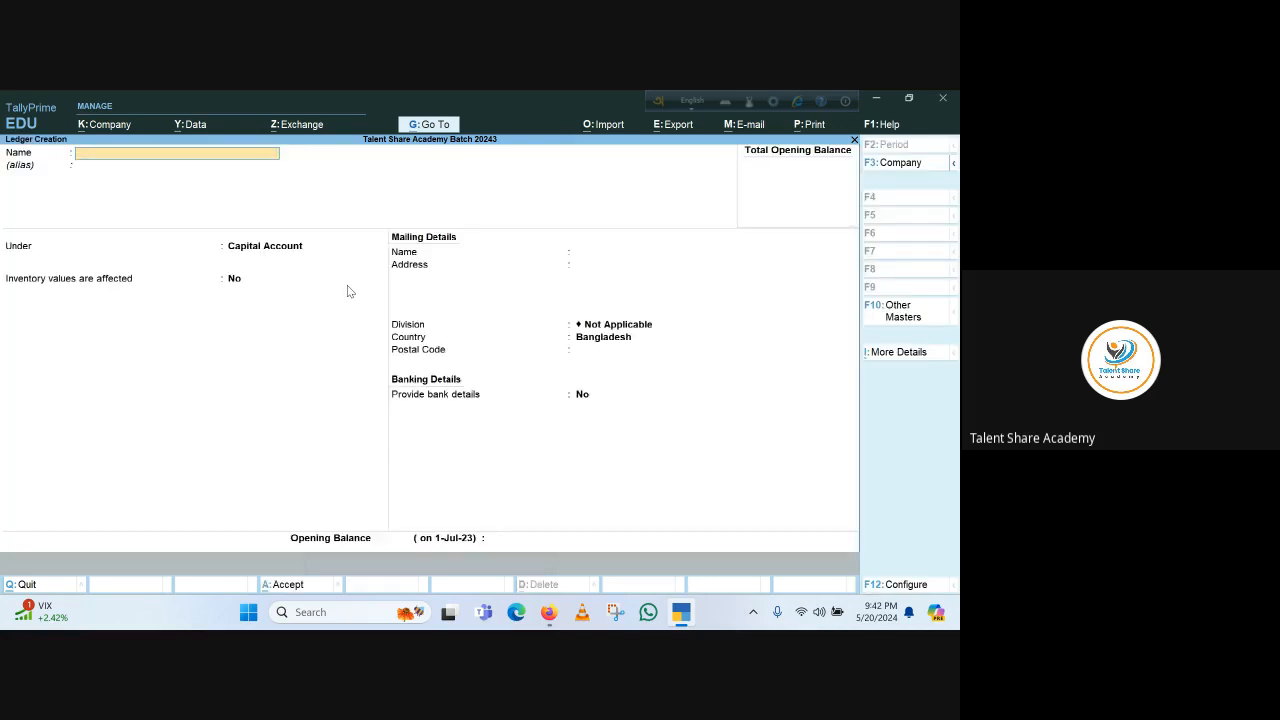
{"action": "type", "text": "Mr. Faisal"}
{"action": "key", "text": "Return"}
{"action": "key", "text": "Return"}
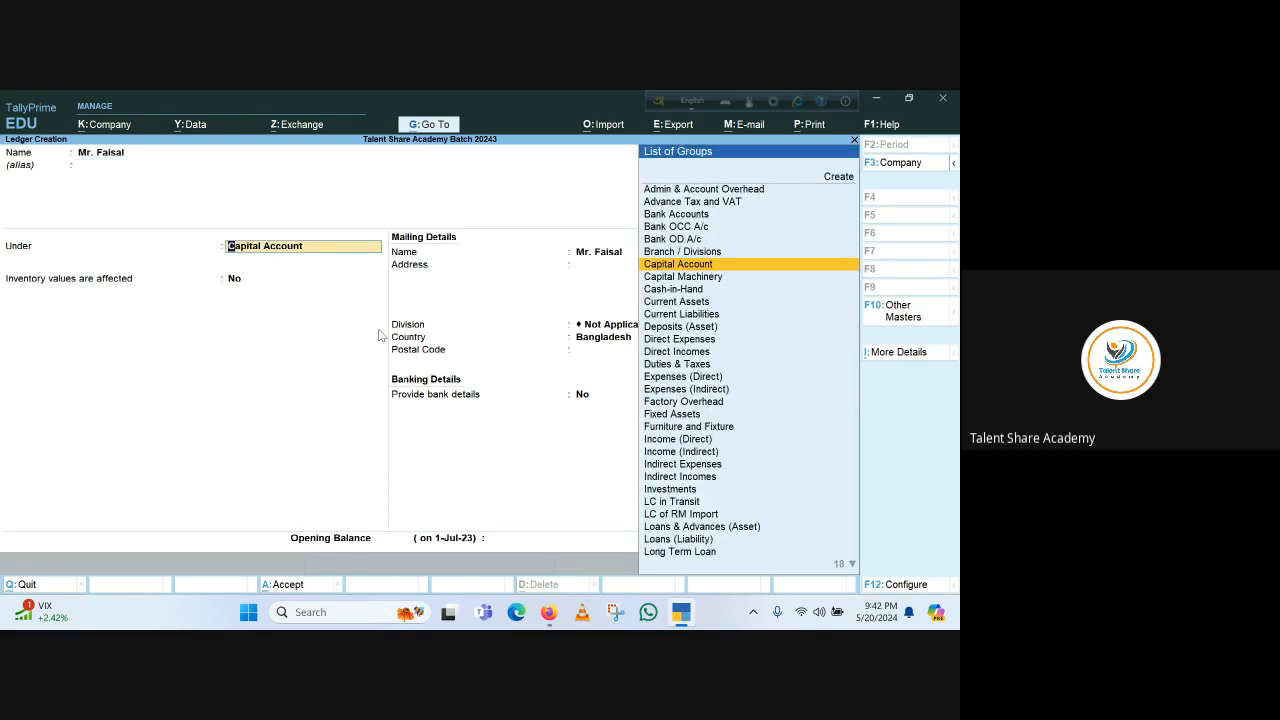
Place the ledger under Sundry Debtors and set its pricing level to Dealar Price
{"action": "type", "text": "Sun"}
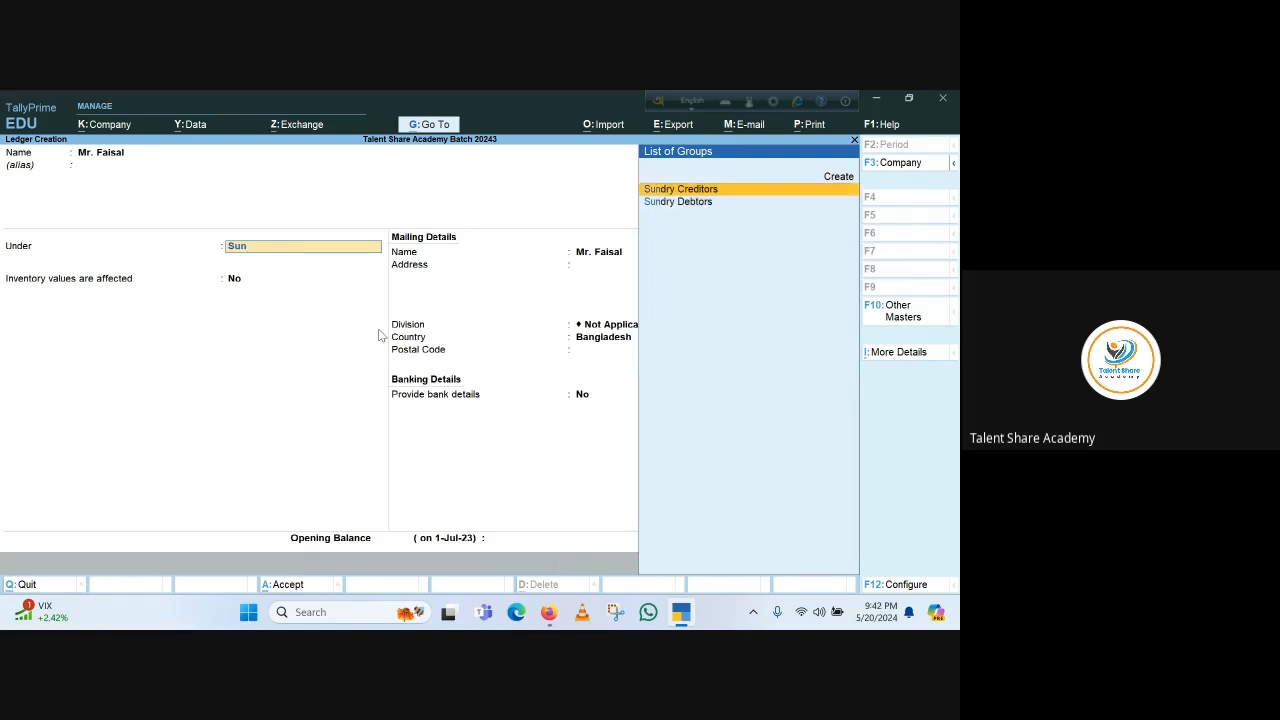
{"action": "key", "text": "Down"}
{"action": "key", "text": "Return"}
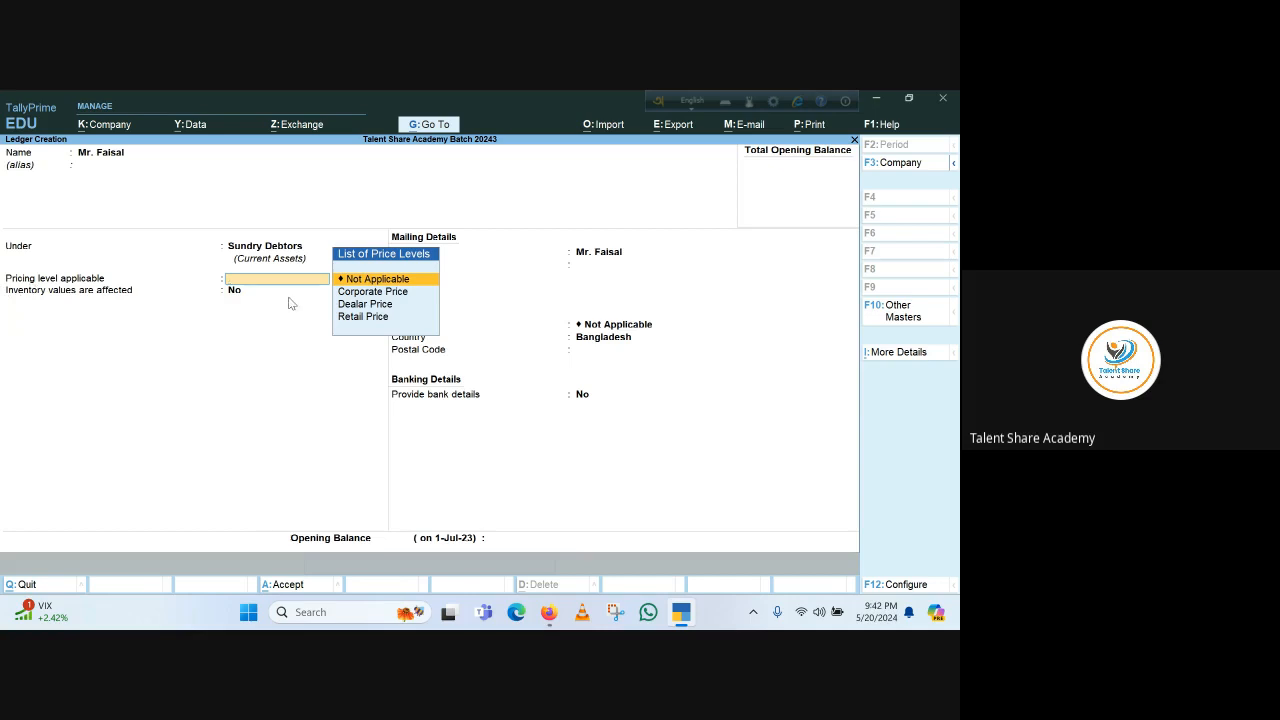
{"action": "key", "text": "Down"}
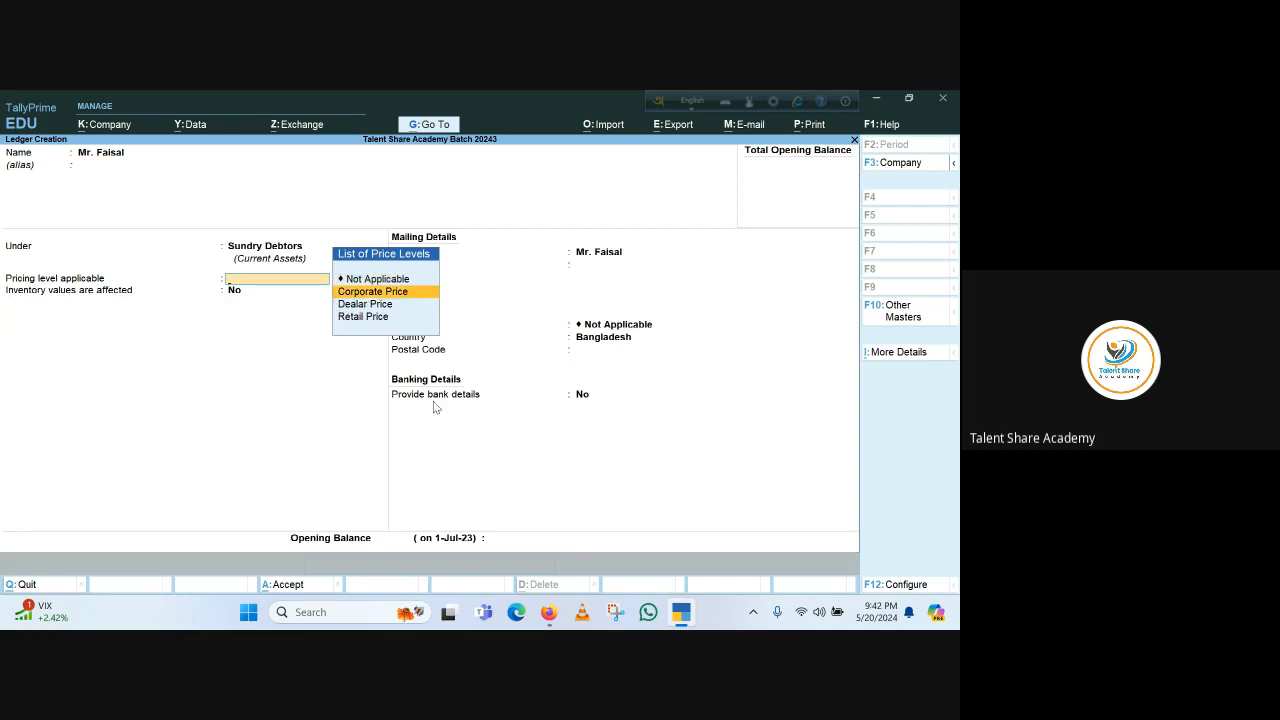
{"action": "key", "text": "Down"}
{"action": "key", "text": "Down"}
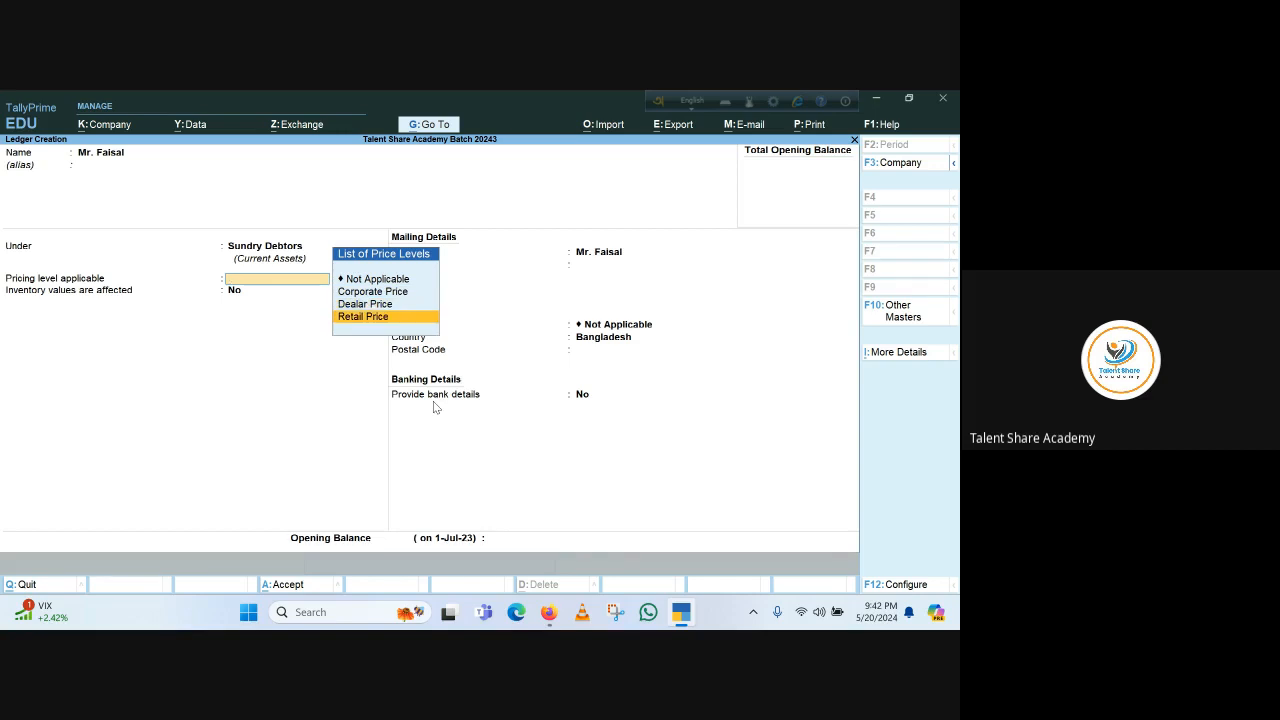
{"action": "key", "text": "Up"}
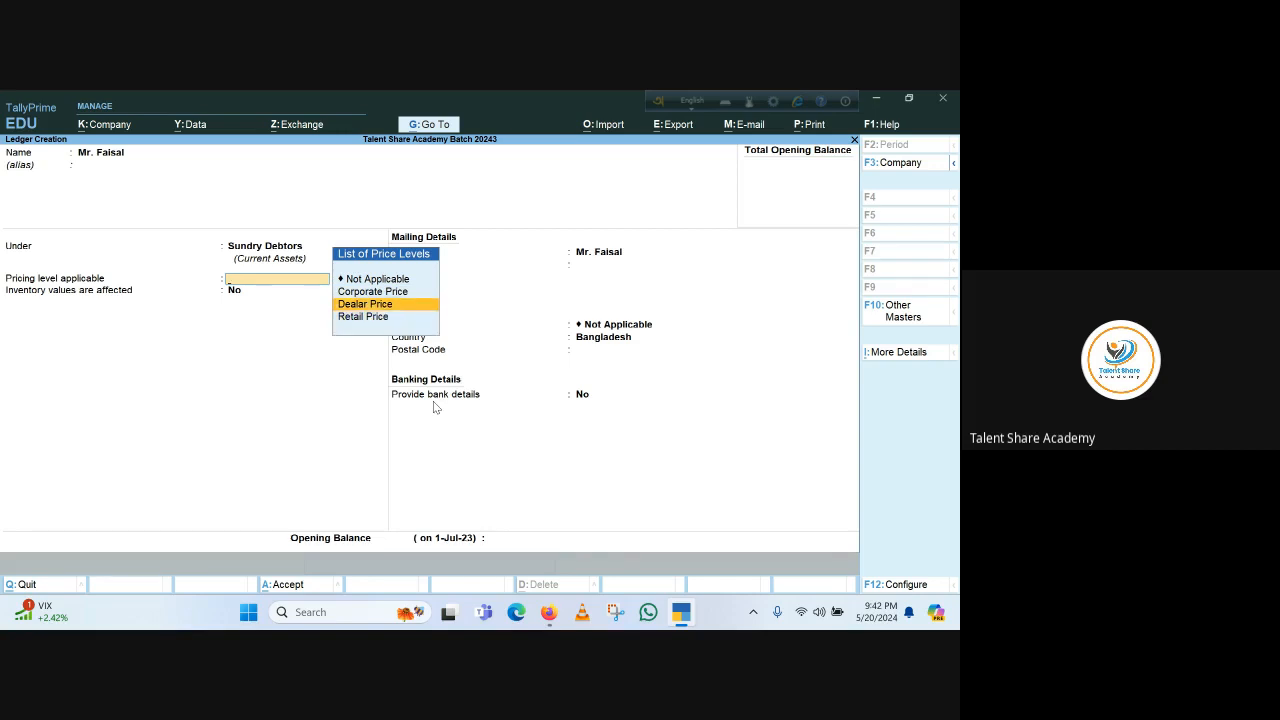
{"action": "key", "text": "Return"}
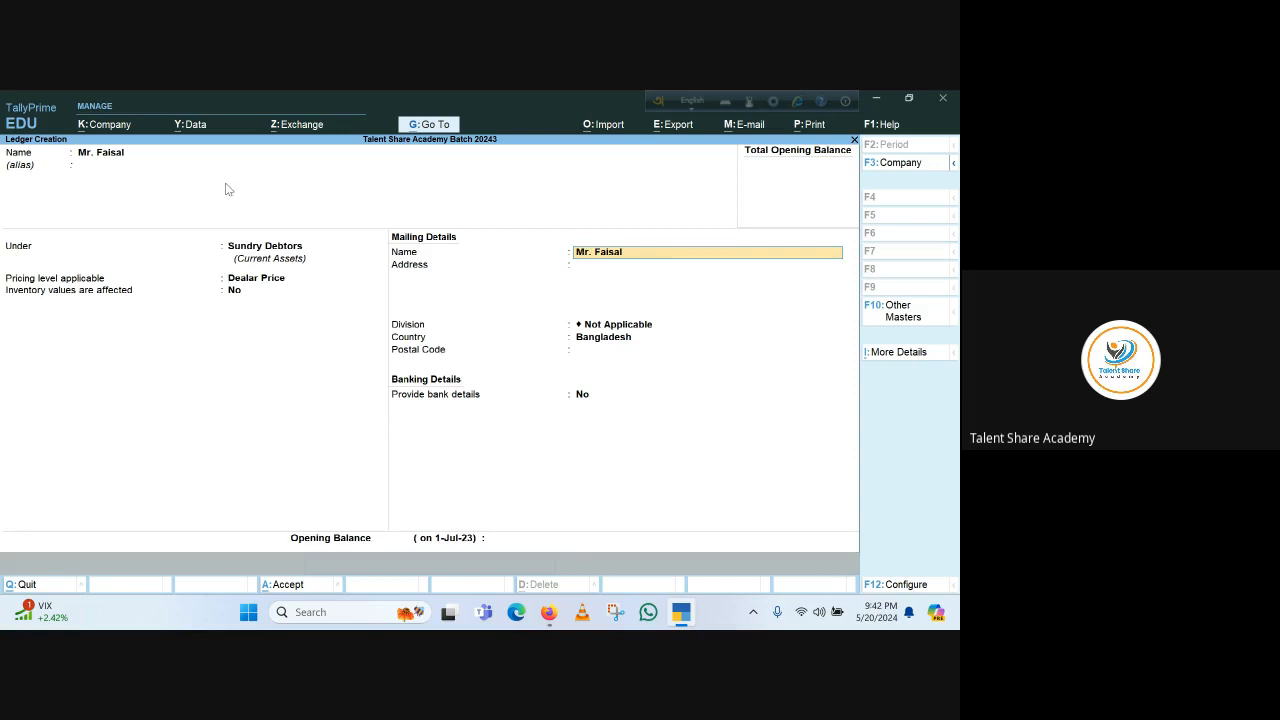
Enable Provide Credit Limits in the ledger configuration and accept it
{"action": "left_click", "coordinate": [906, 585]}
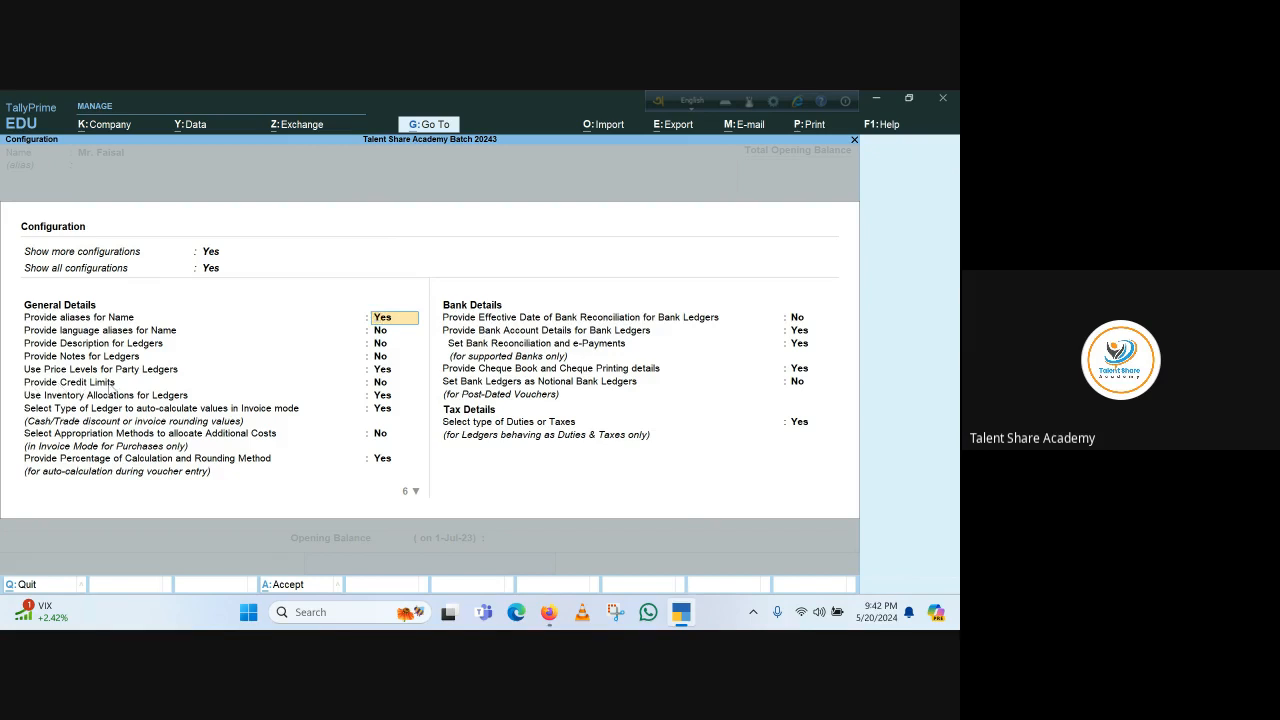
{"action": "left_click", "coordinate": [375, 383]}
{"action": "type", "text": "y"}
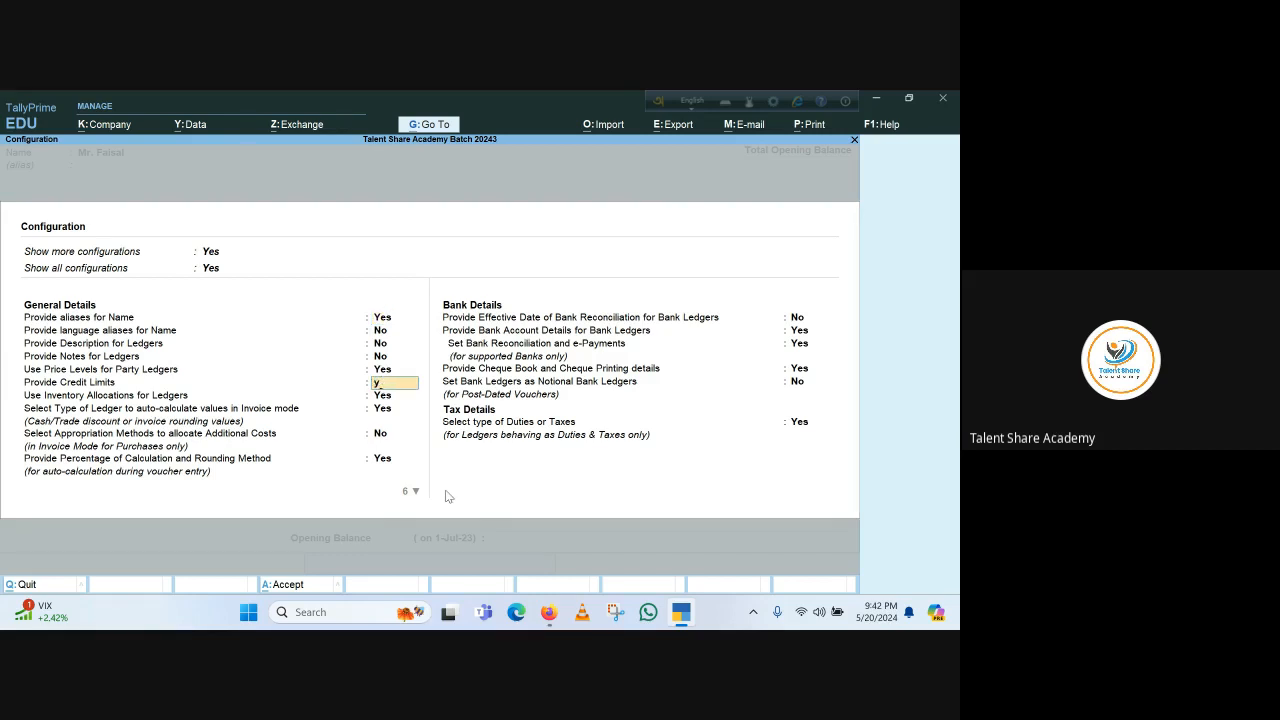
{"action": "key", "text": "Return"}
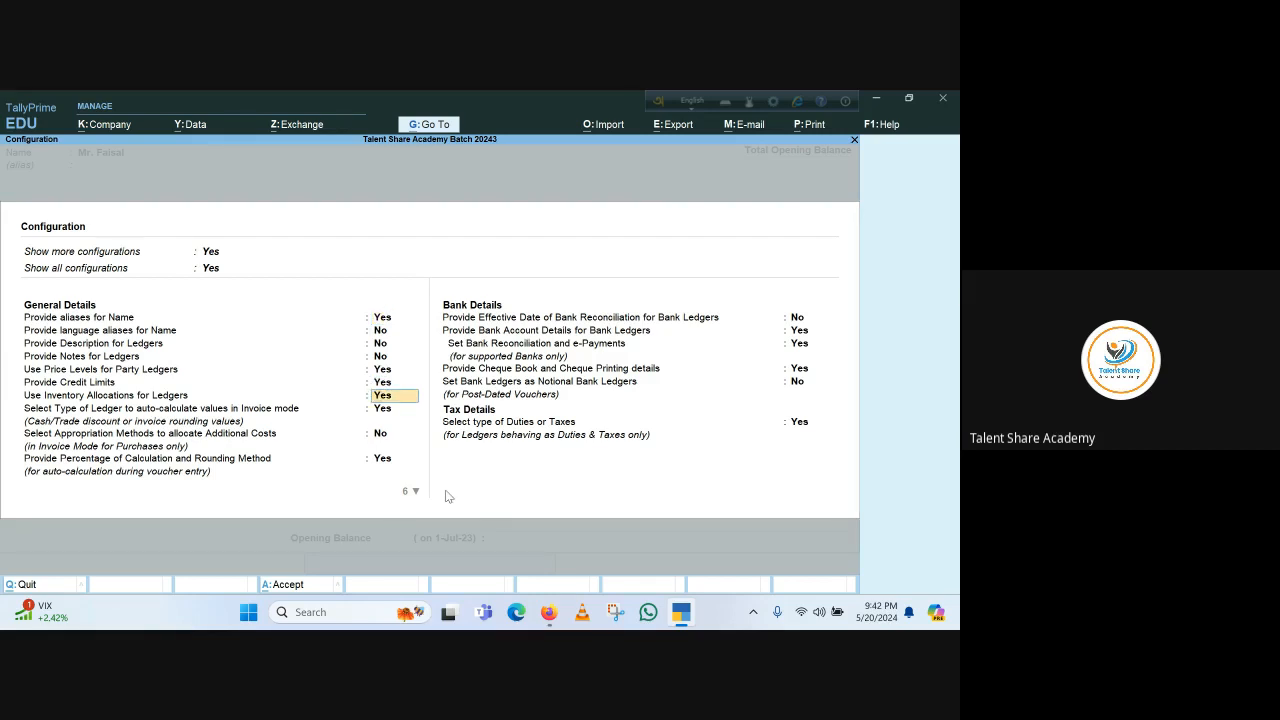
{"action": "key", "text": "ctrl+a"}
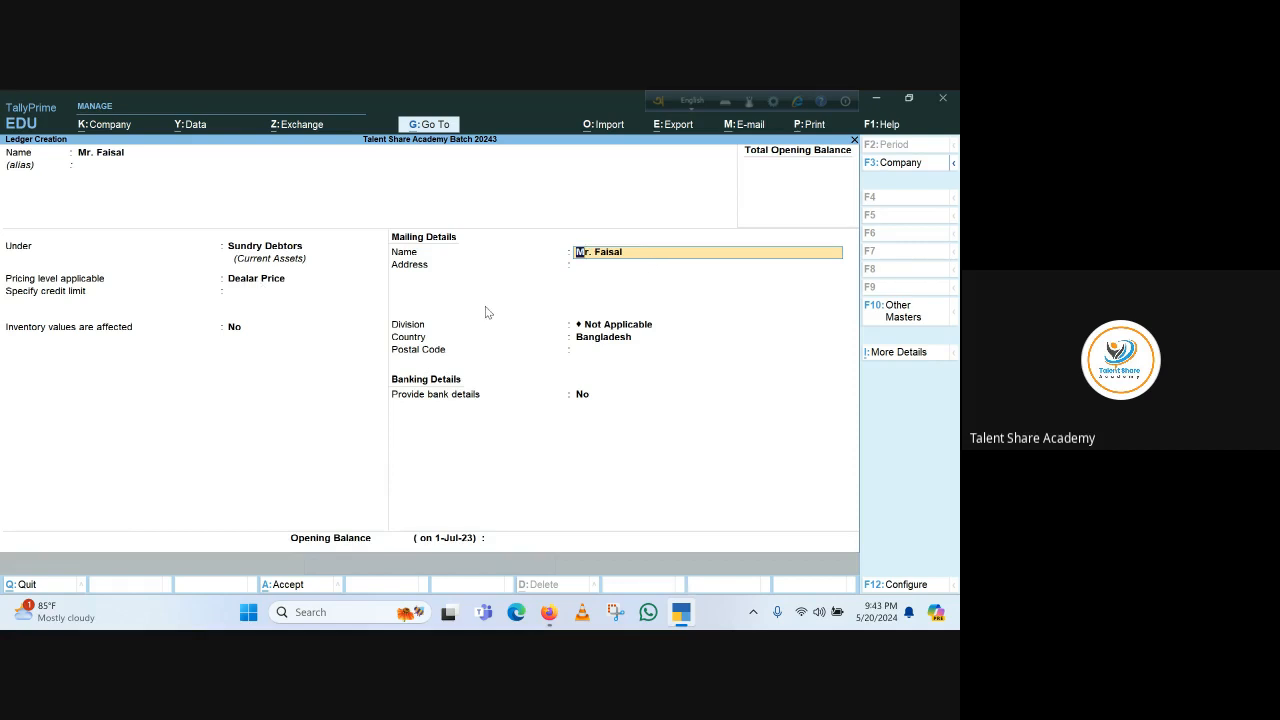
Set the ledger's credit limit to 200,000 and keep post-dated credit limit override at No
{"action": "key", "text": "BackSpace"}
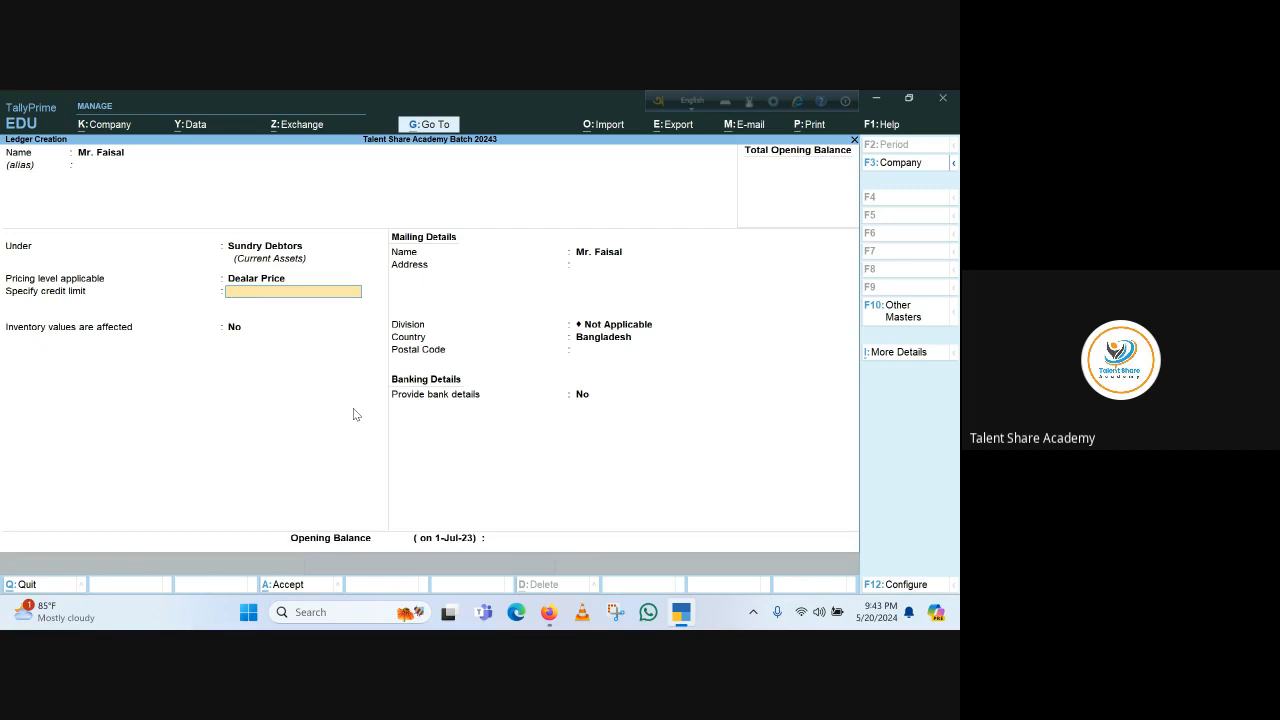
{"action": "type", "text": "200,000"}
{"action": "key", "text": "Return"}
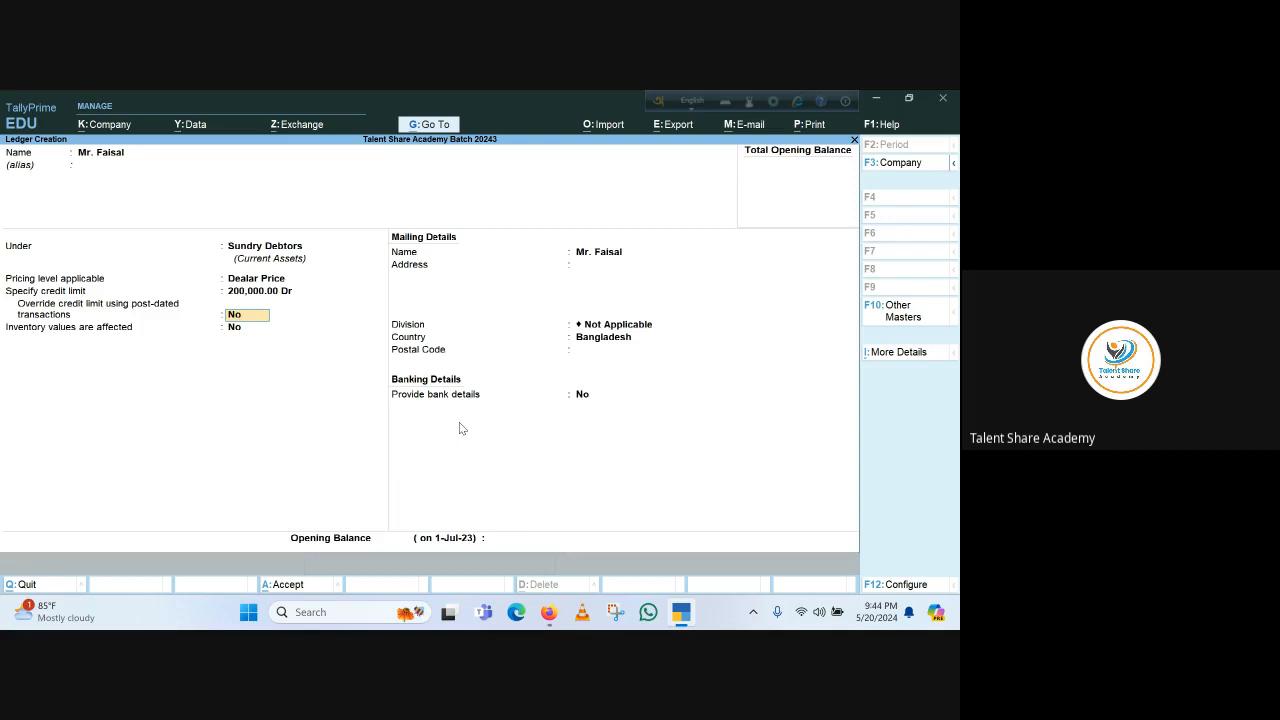
{"action": "key", "text": "Return"}
{"action": "key", "text": "Return"}
{"action": "key", "text": "Return"}
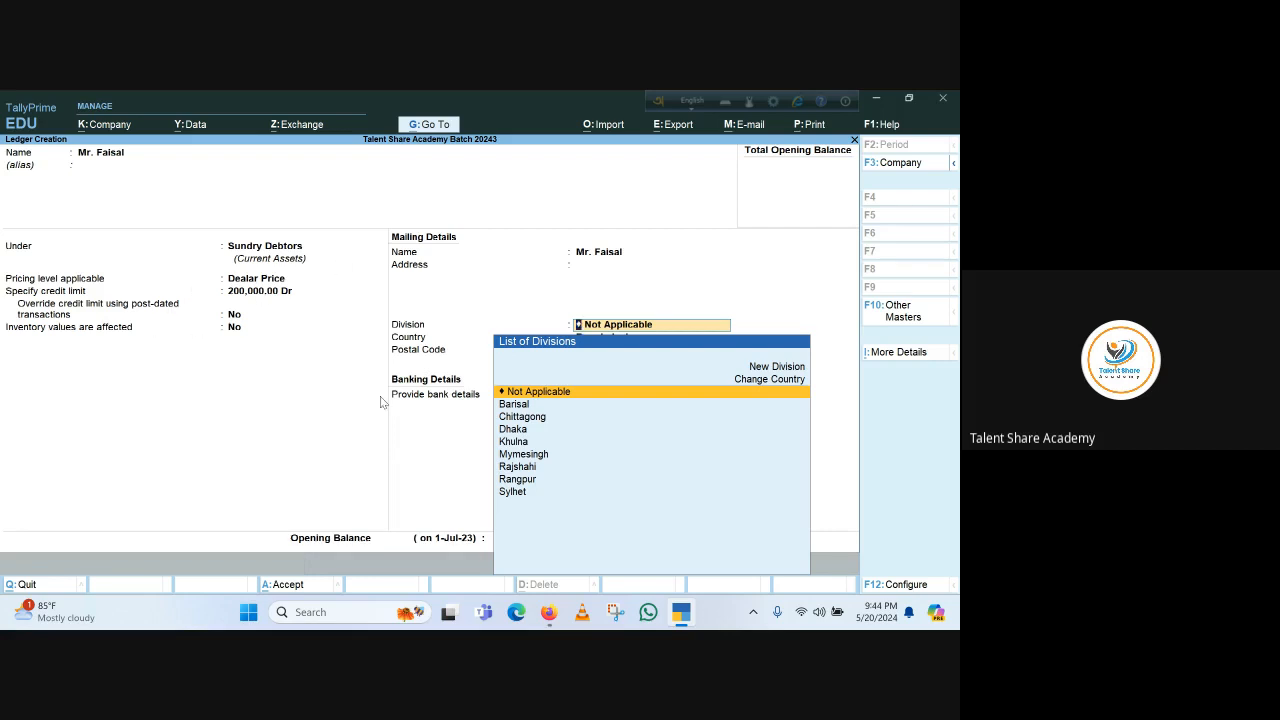
Accept the remaining mailing and opening balance fields and save the new ledger
{"action": "key", "text": "Return"}
{"action": "key", "text": "Return"}
{"action": "key", "text": "Return"}
{"action": "key", "text": "Return"}
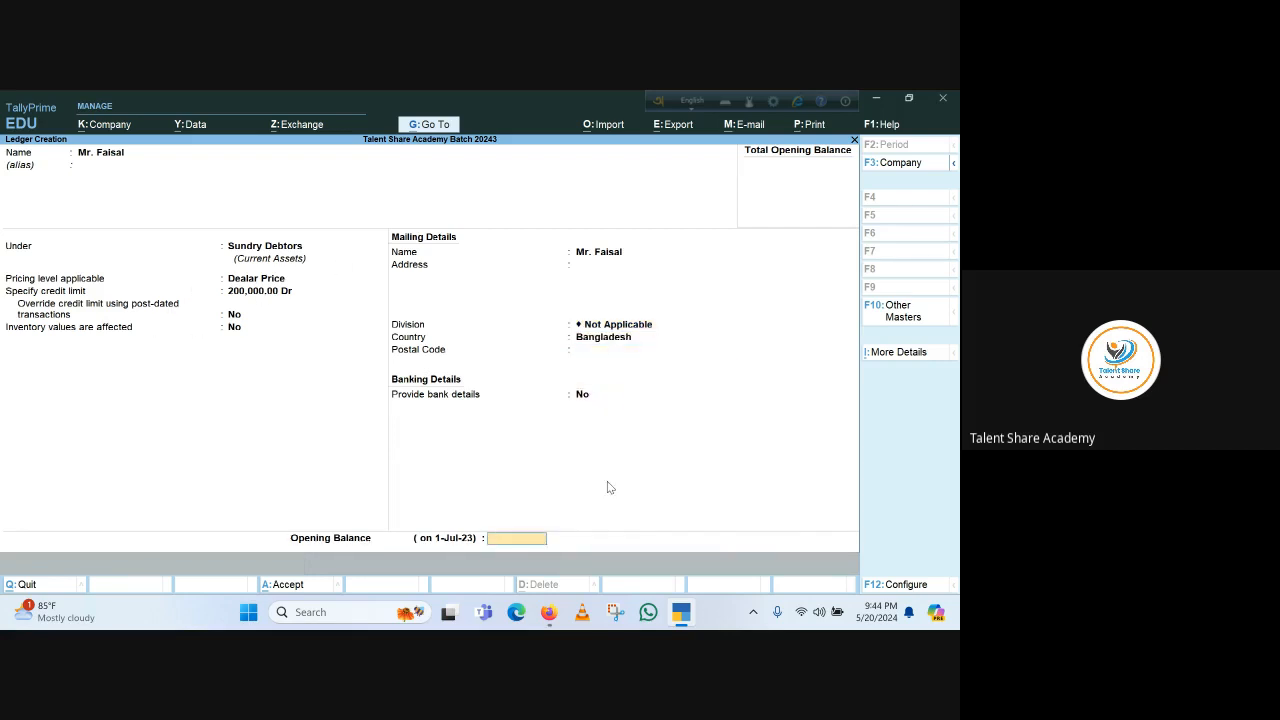
{"action": "key", "text": "Return"}
{"action": "key", "text": "Return"}
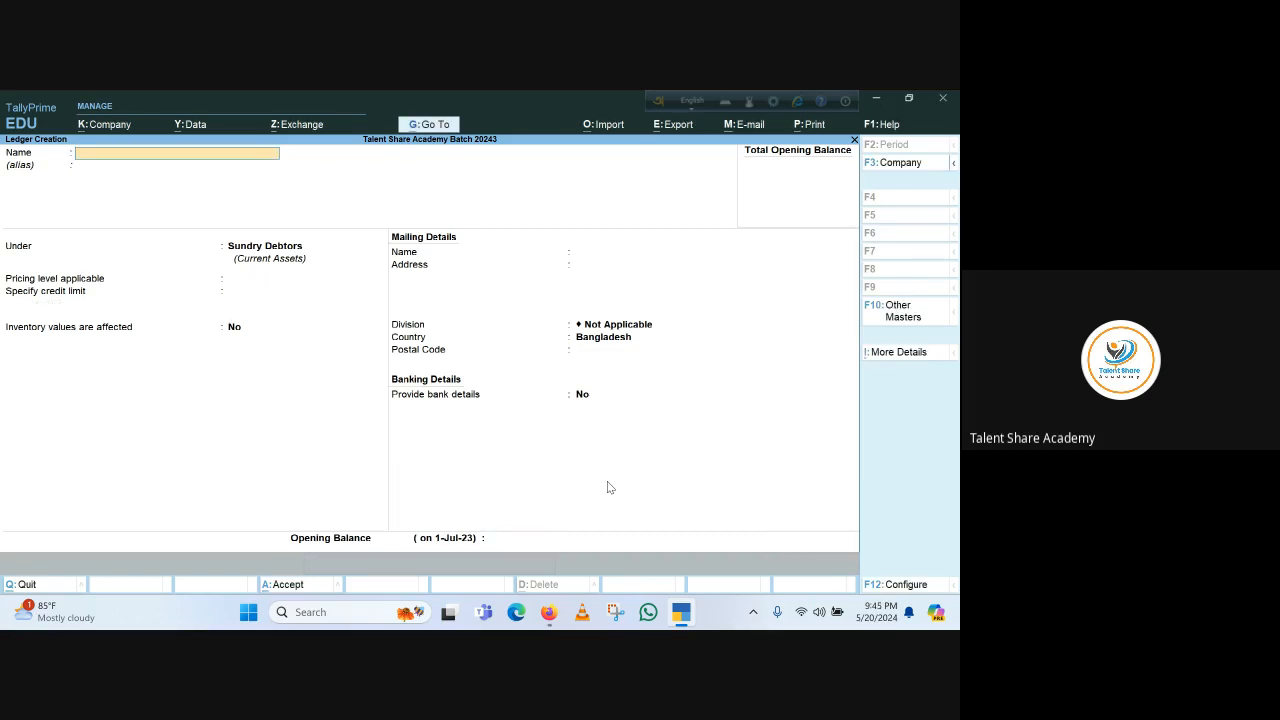
Leave ledger creation and open a new Sales voucher from voucher entry
{"action": "key", "text": "Escape"}
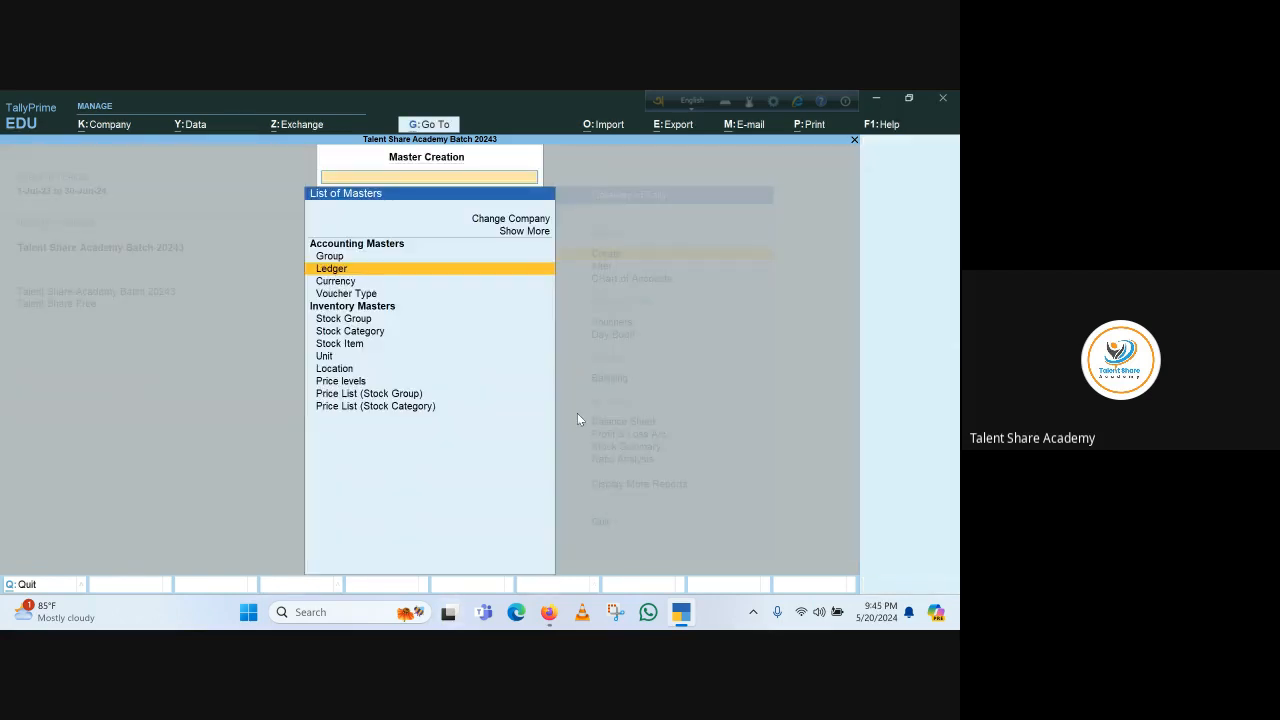
{"action": "key", "text": "Escape"}
{"action": "key", "text": "Escape"}
{"action": "key", "text": "Escape"}
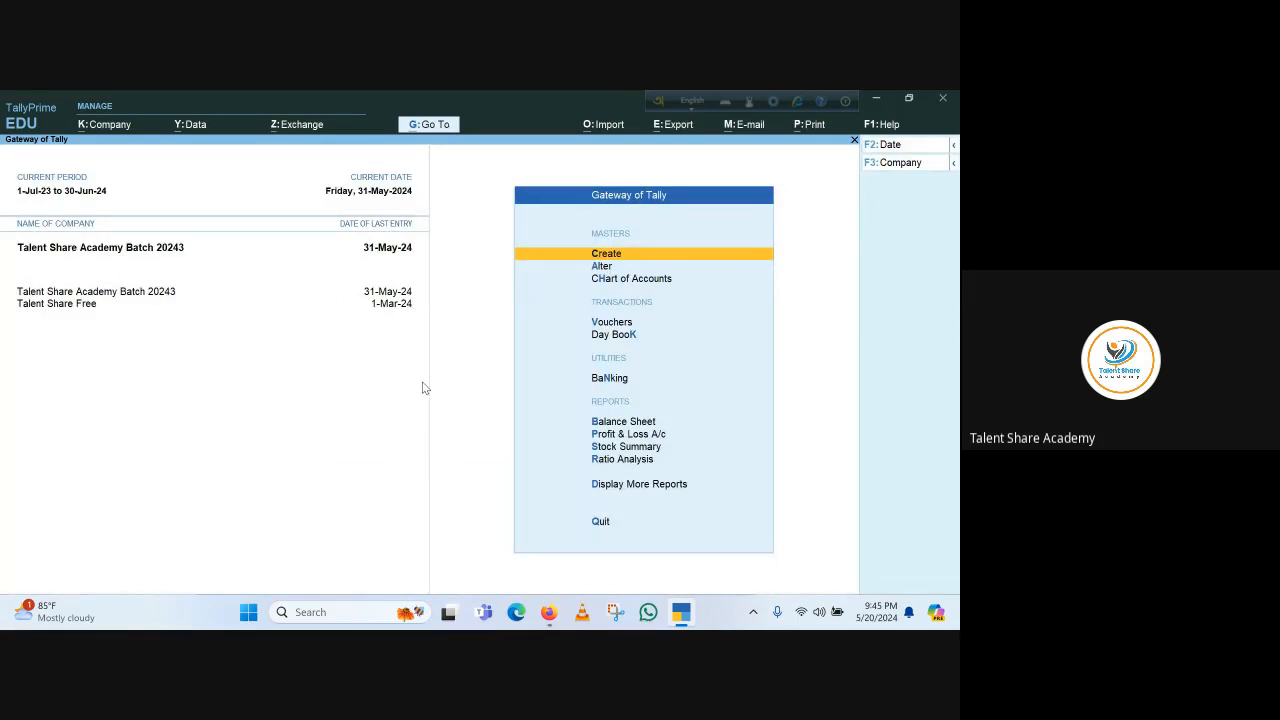
{"action": "key", "text": "v"}
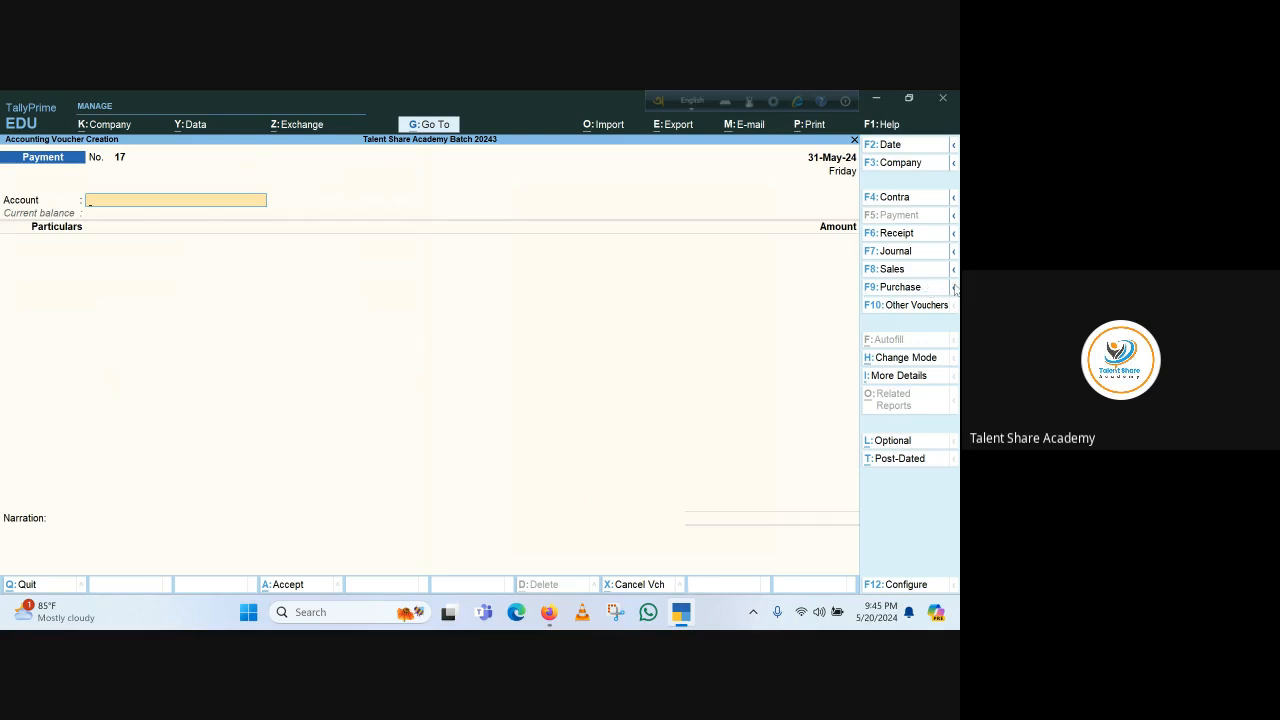
{"action": "left_click", "coordinate": [954, 269]}
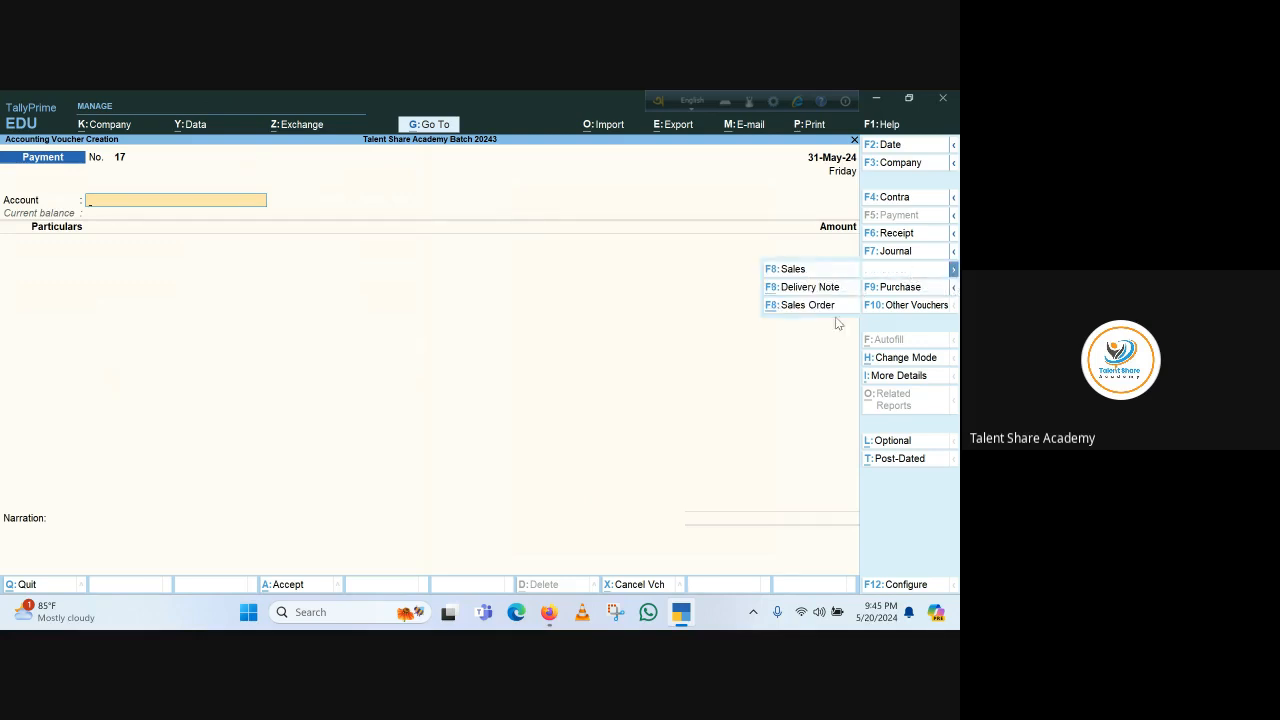
{"action": "left_click", "coordinate": [799, 270]}
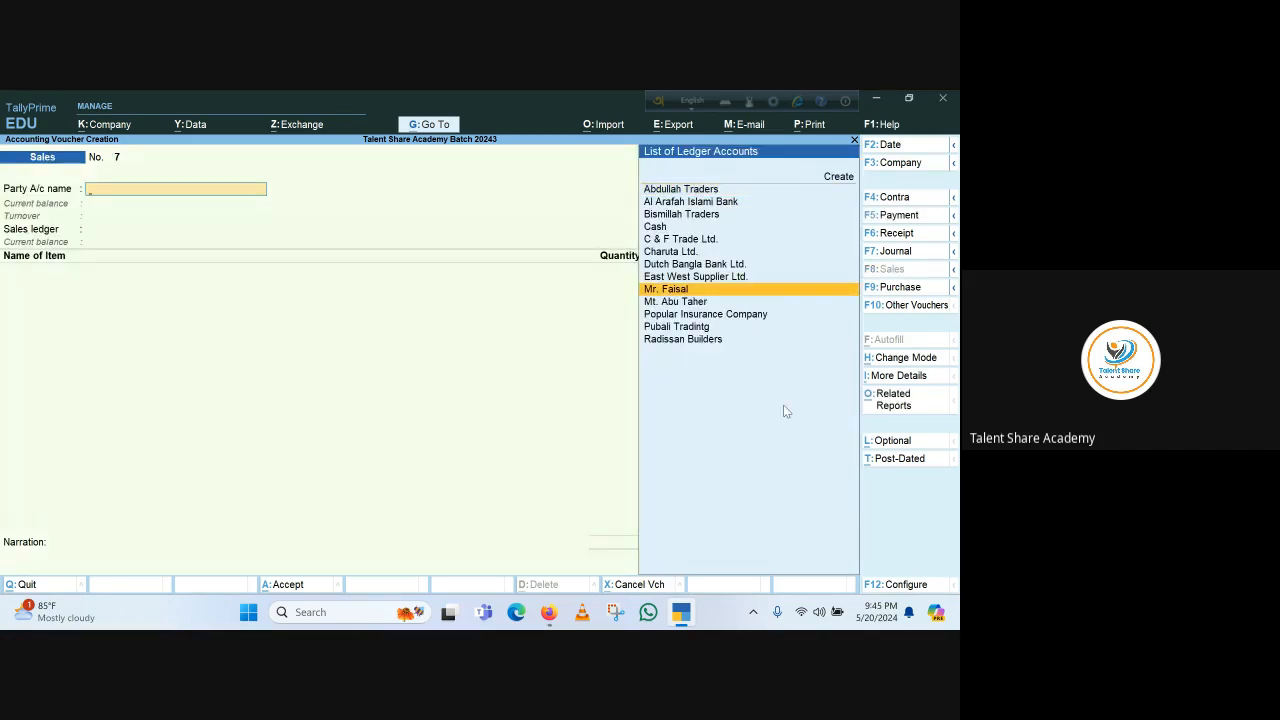
Pick the new credit-limited party ledger, accept its dispatch and party details, keep Dealar Price, and choose the Sales ledger
{"action": "key", "text": "Return"}
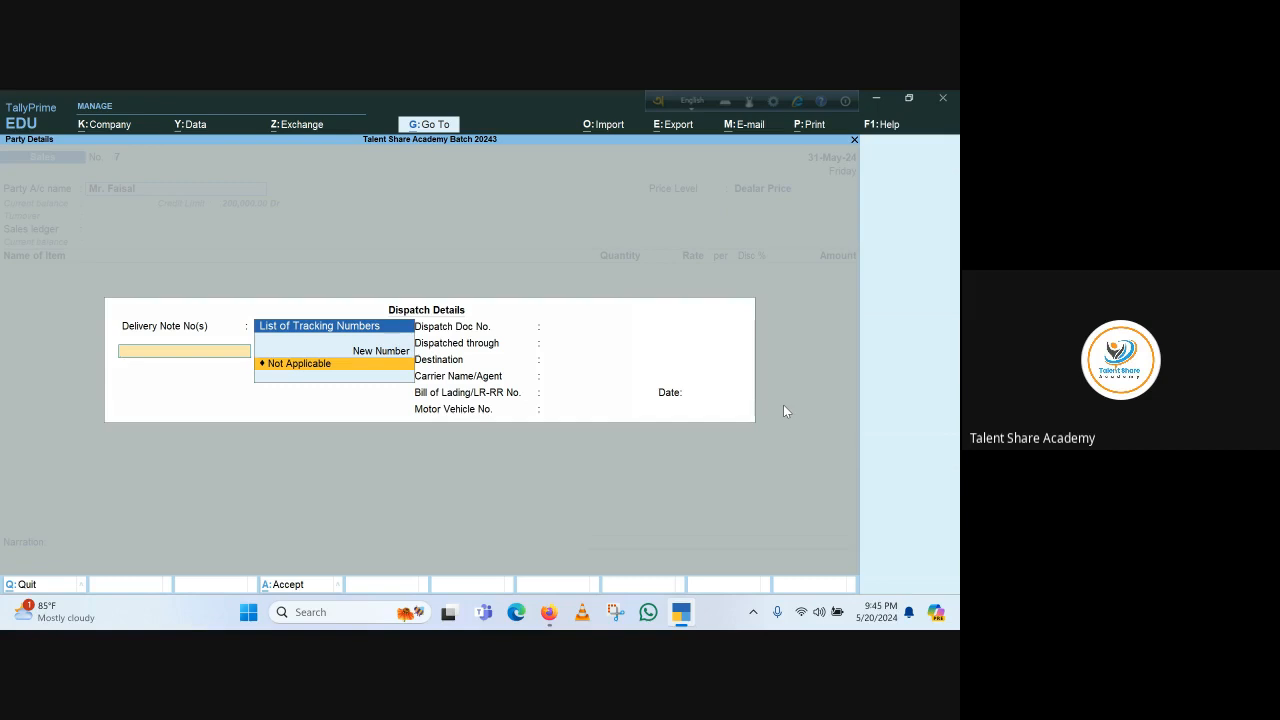
{"action": "key", "text": "ctrl+a"}
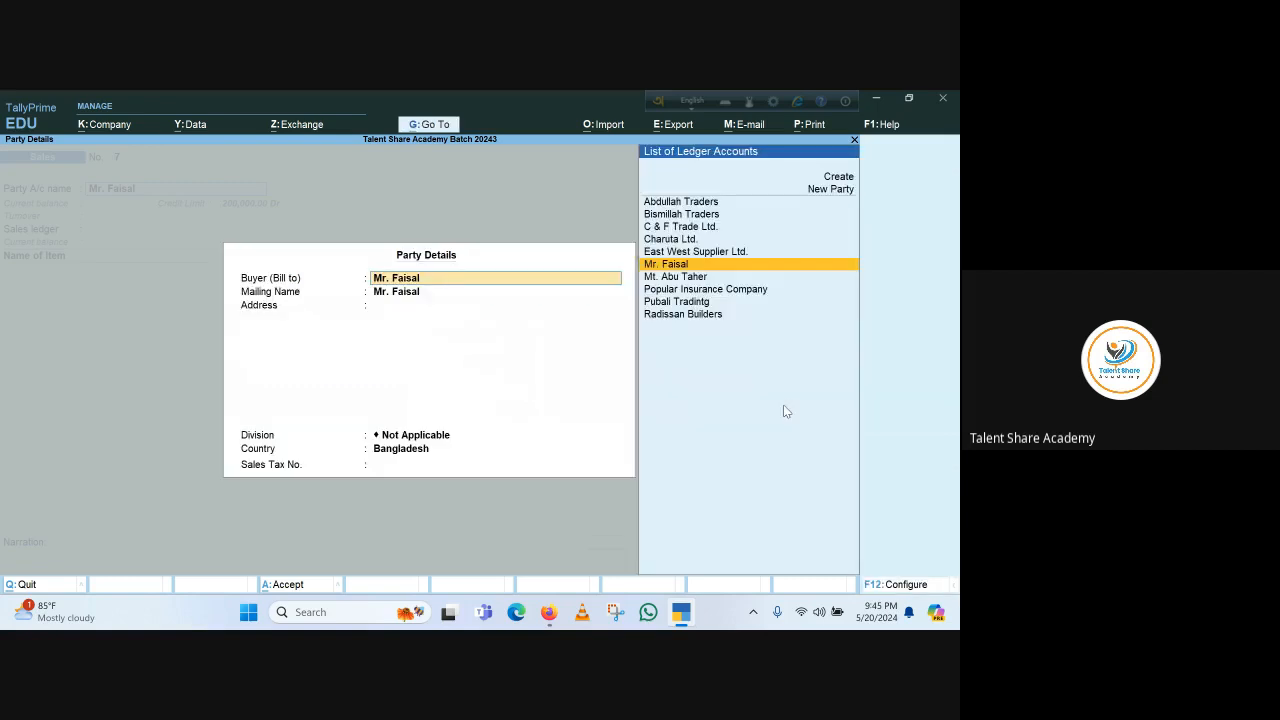
{"action": "key", "text": "ctrl+a"}
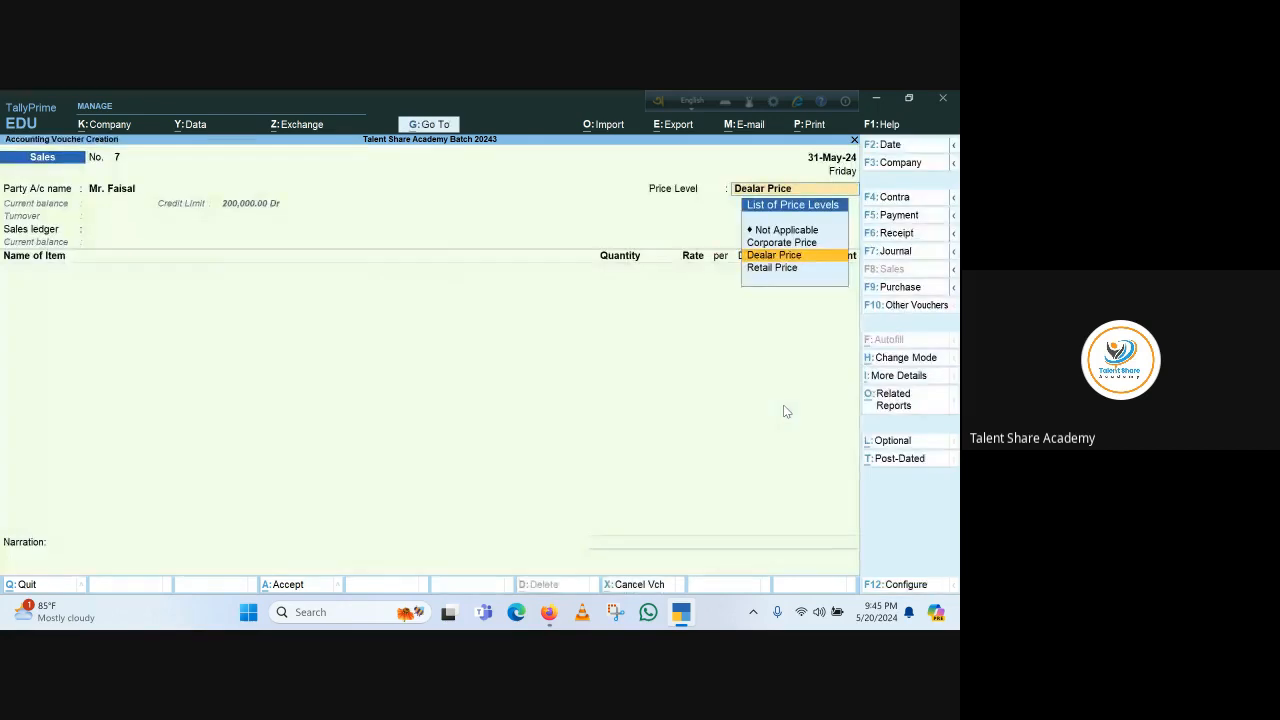
{"action": "key", "text": "Return"}
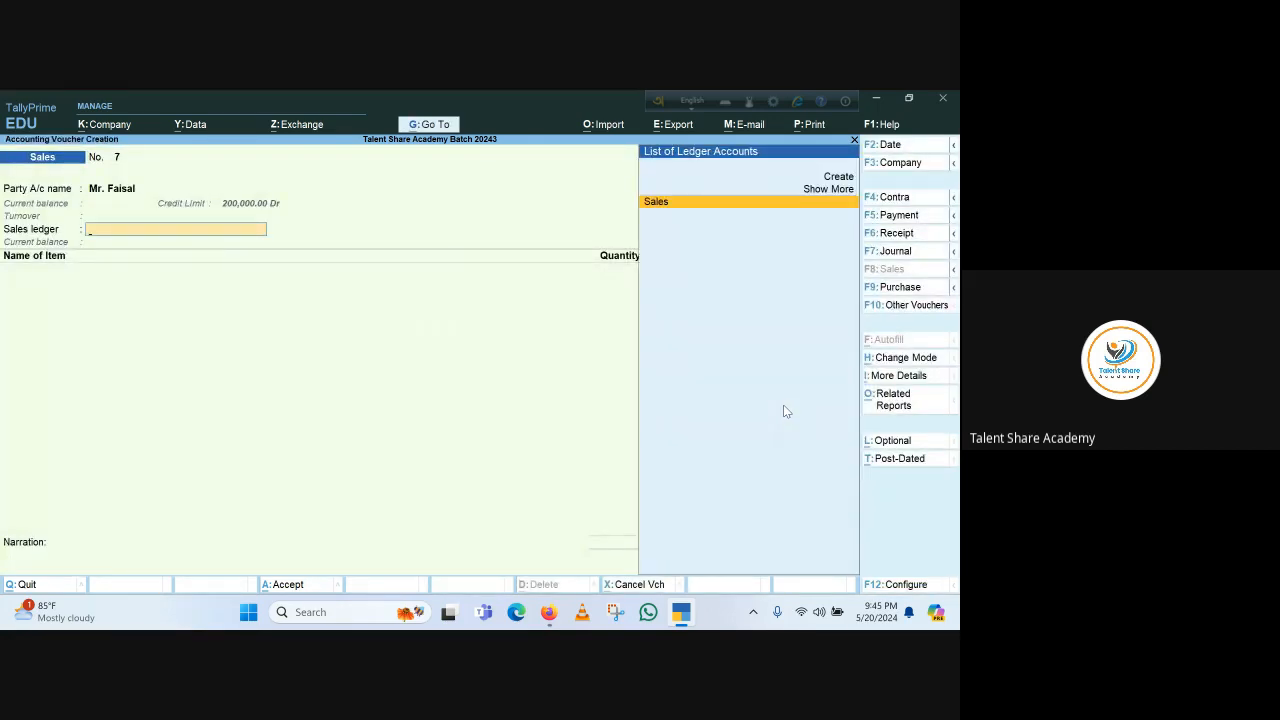
{"action": "key", "text": "Return"}
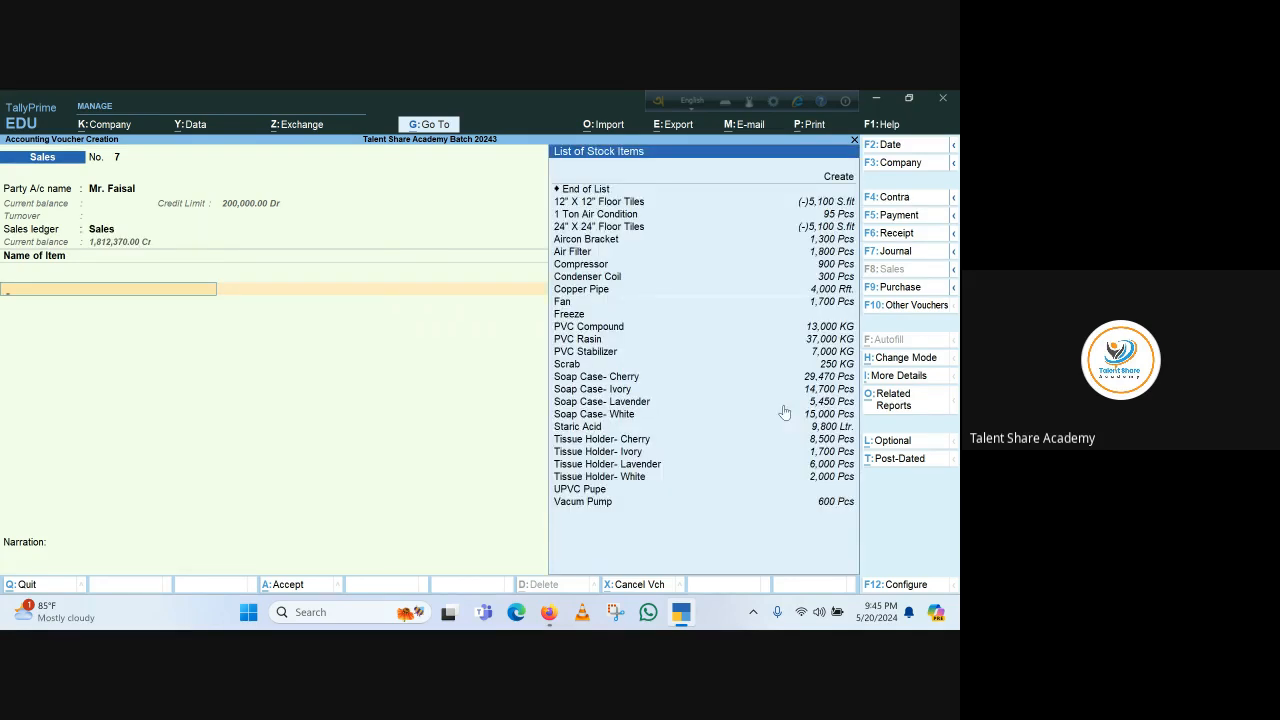
Add Soap Case- Cherry as the stock item and allocate it from Godown 1
{"action": "key", "text": "Down"}
{"action": "key", "text": "Down"}
{"action": "key", "text": "Down"}
{"action": "key", "text": "Down"}
{"action": "key", "text": "Down"}
{"action": "key", "text": "Down"}
{"action": "key", "text": "Down"}
{"action": "key", "text": "Down"}
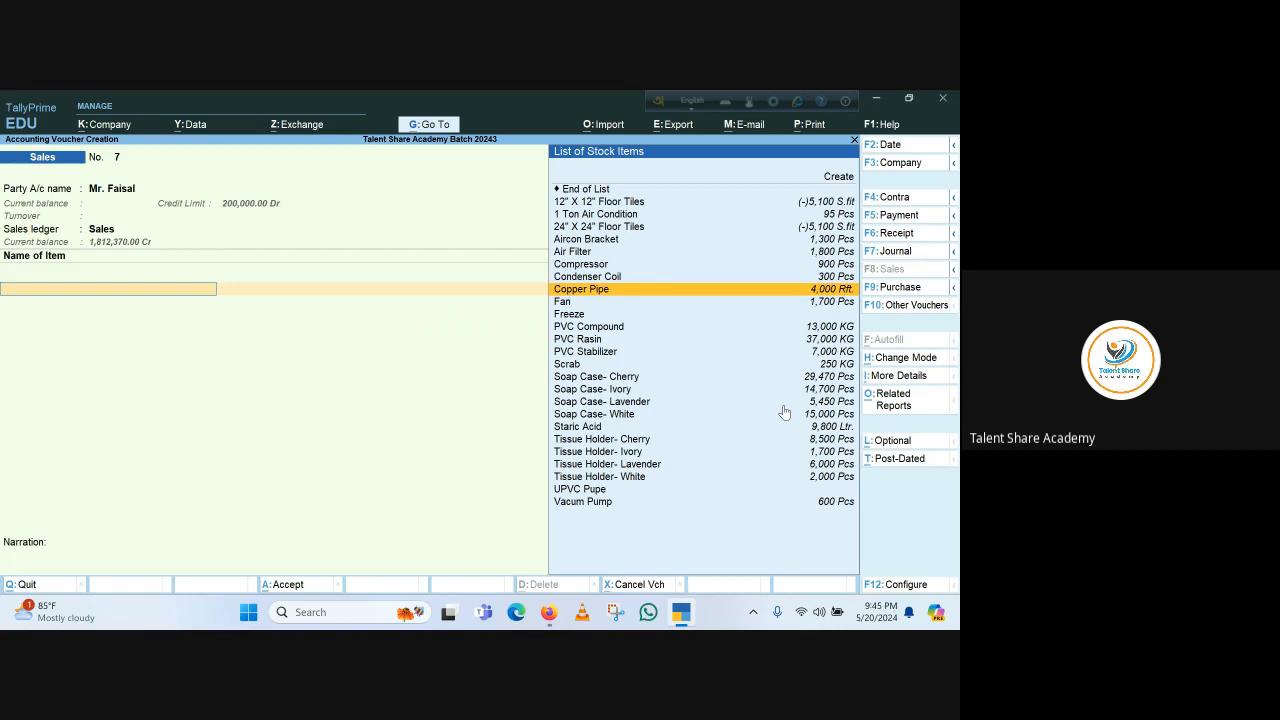
{"action": "key", "text": "Down"}
{"action": "key", "text": "Down"}
{"action": "key", "text": "Down"}
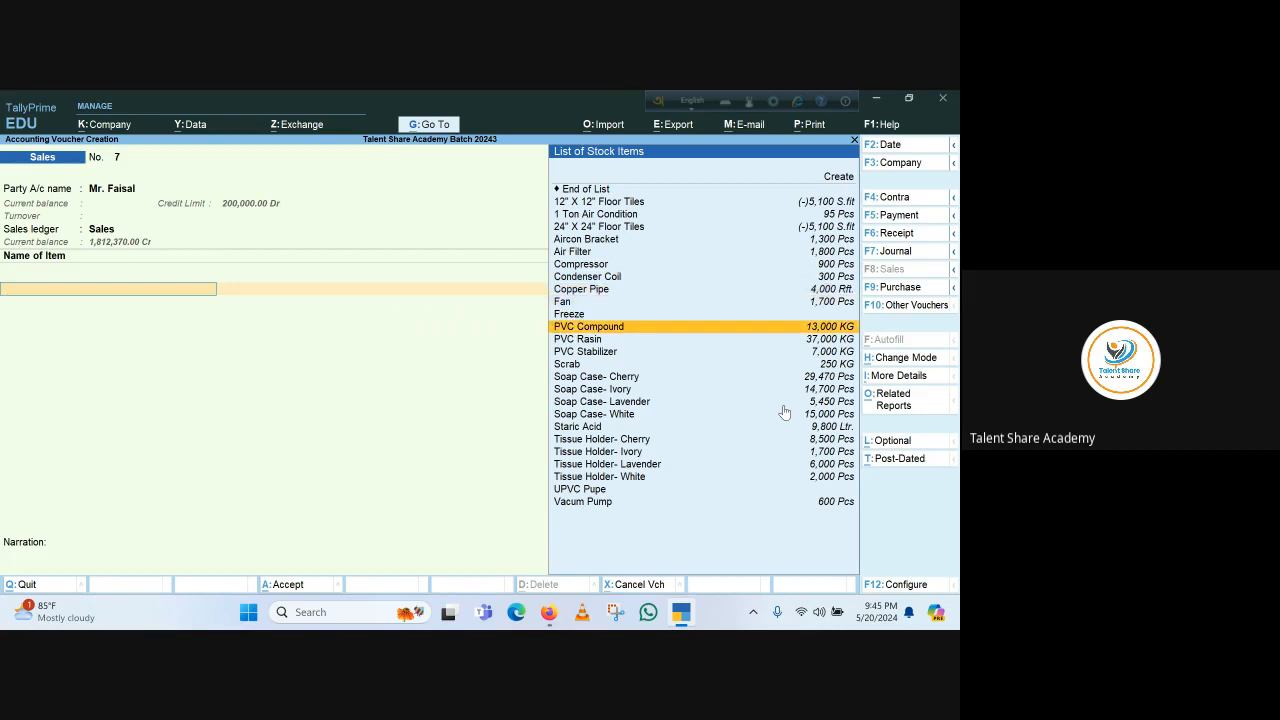
{"action": "key", "text": "Down"}
{"action": "key", "text": "Down"}
{"action": "key", "text": "Down"}
{"action": "key", "text": "Down"}
{"action": "key", "text": "Down"}
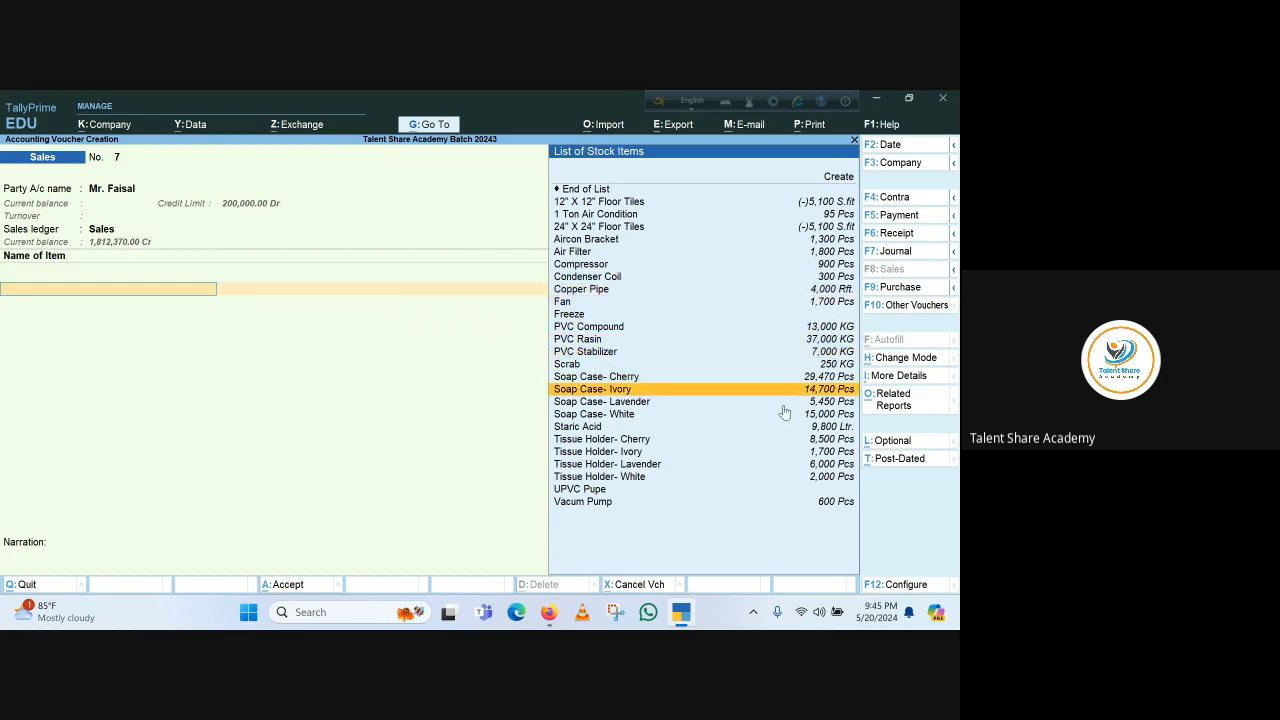
{"action": "key", "text": "Up"}
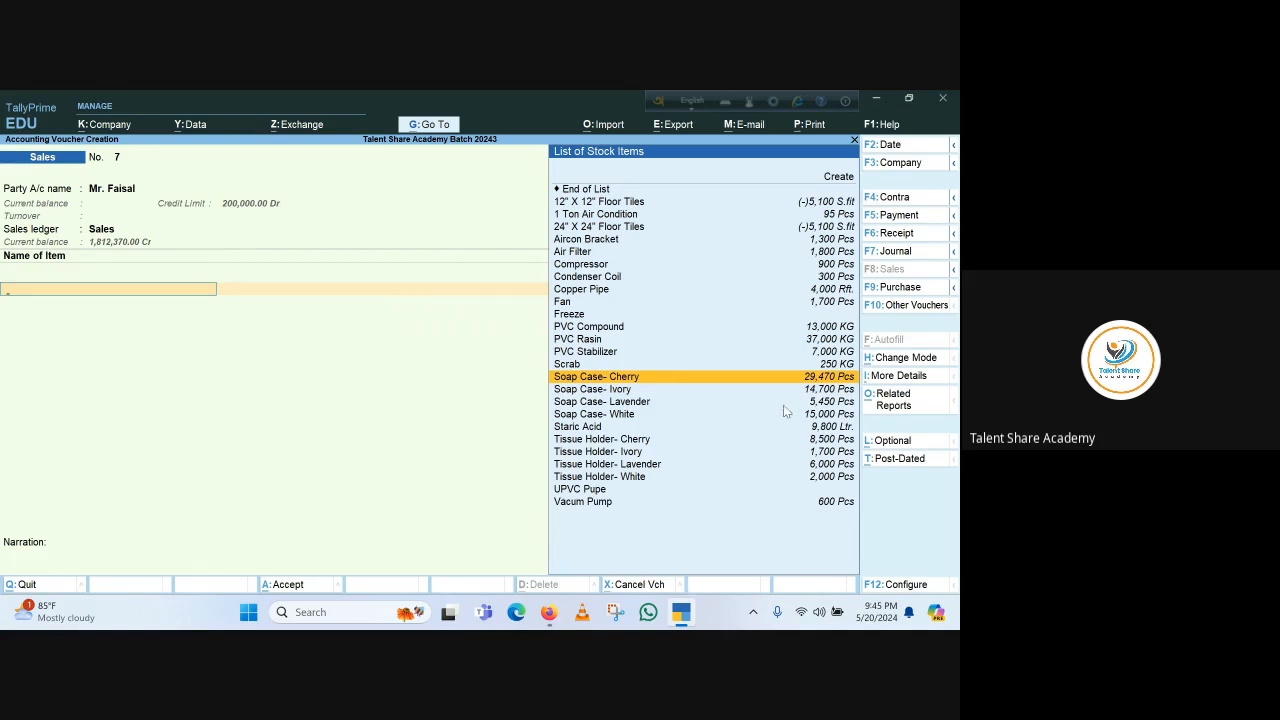
{"action": "key", "text": "Return"}
{"action": "key", "text": "Return"}
{"action": "key", "text": "Return"}
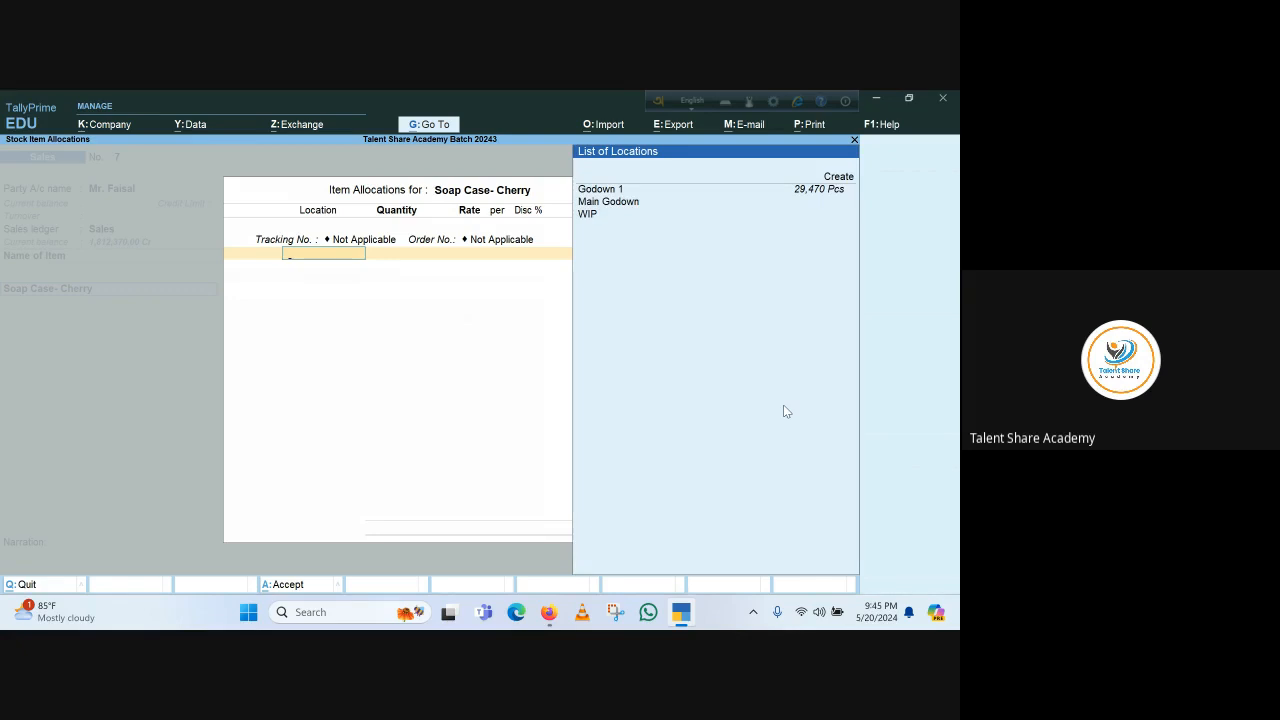
{"action": "key", "text": "Return"}
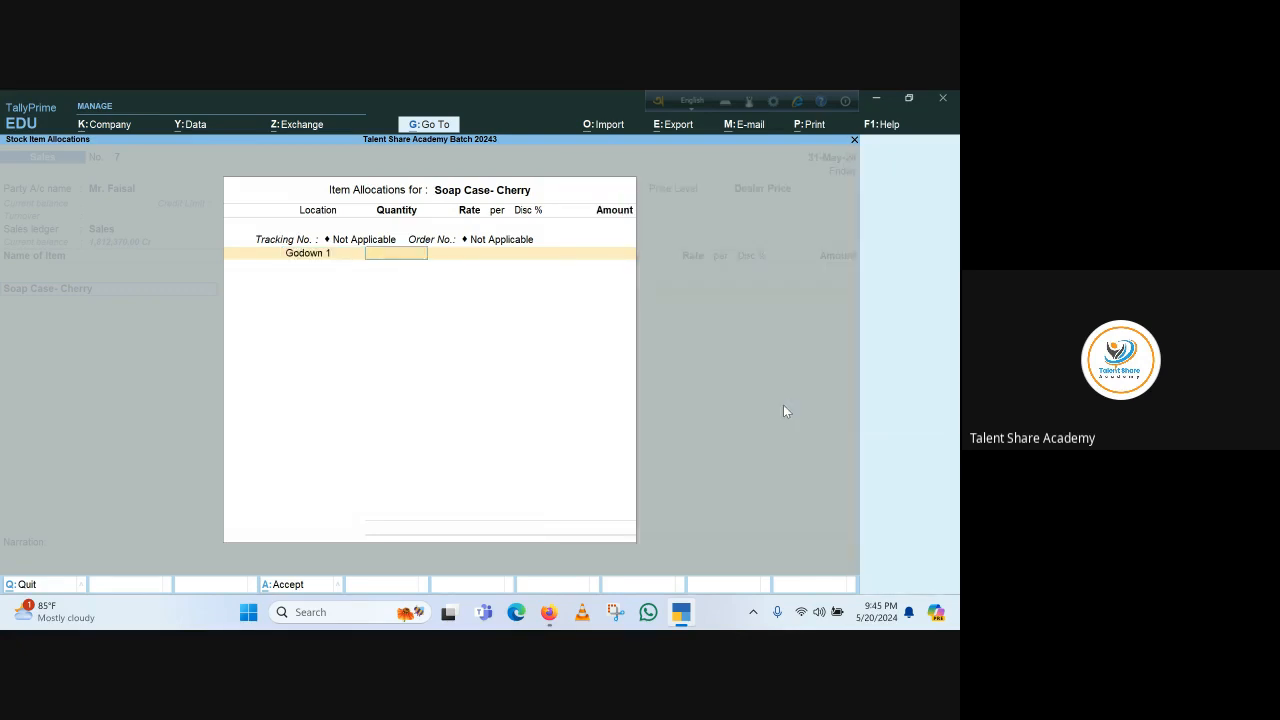
Try item quantities of 5000 and then 2000 pieces
{"action": "type", "text": "5000"}
{"action": "key", "text": "Return"}
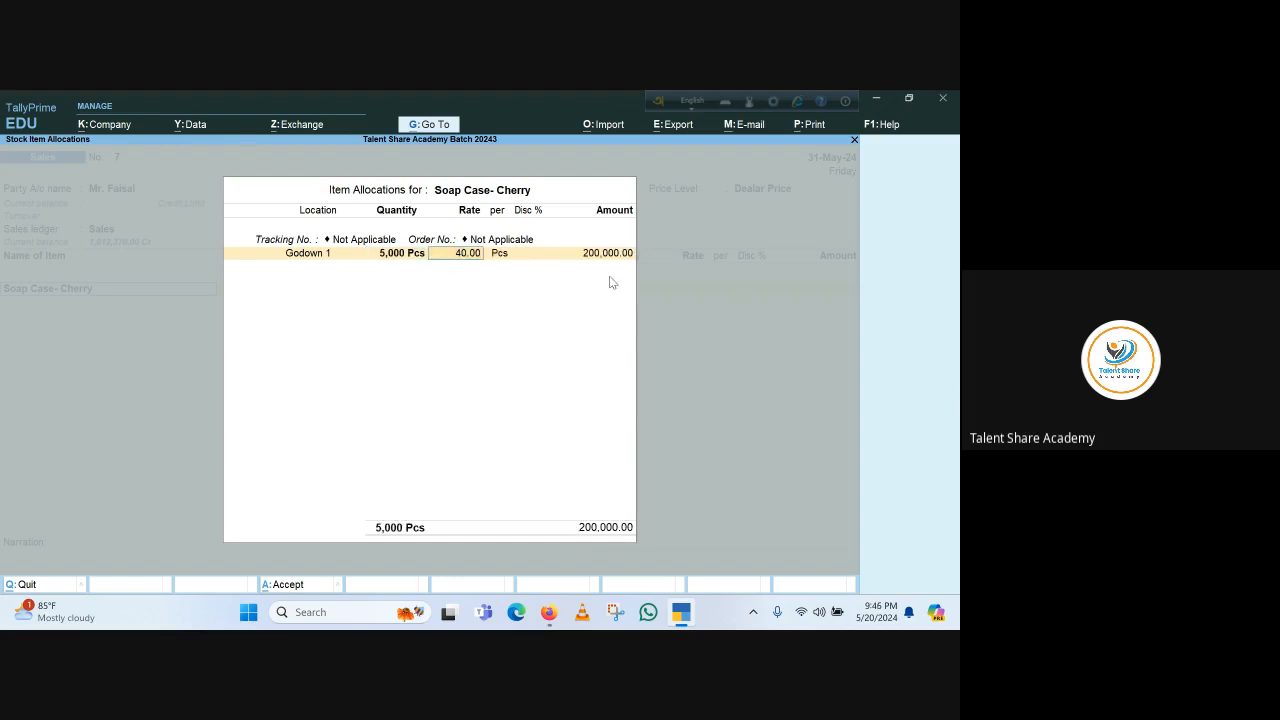
{"action": "key", "text": "BackSpace"}
{"action": "type", "text": "2,00"}
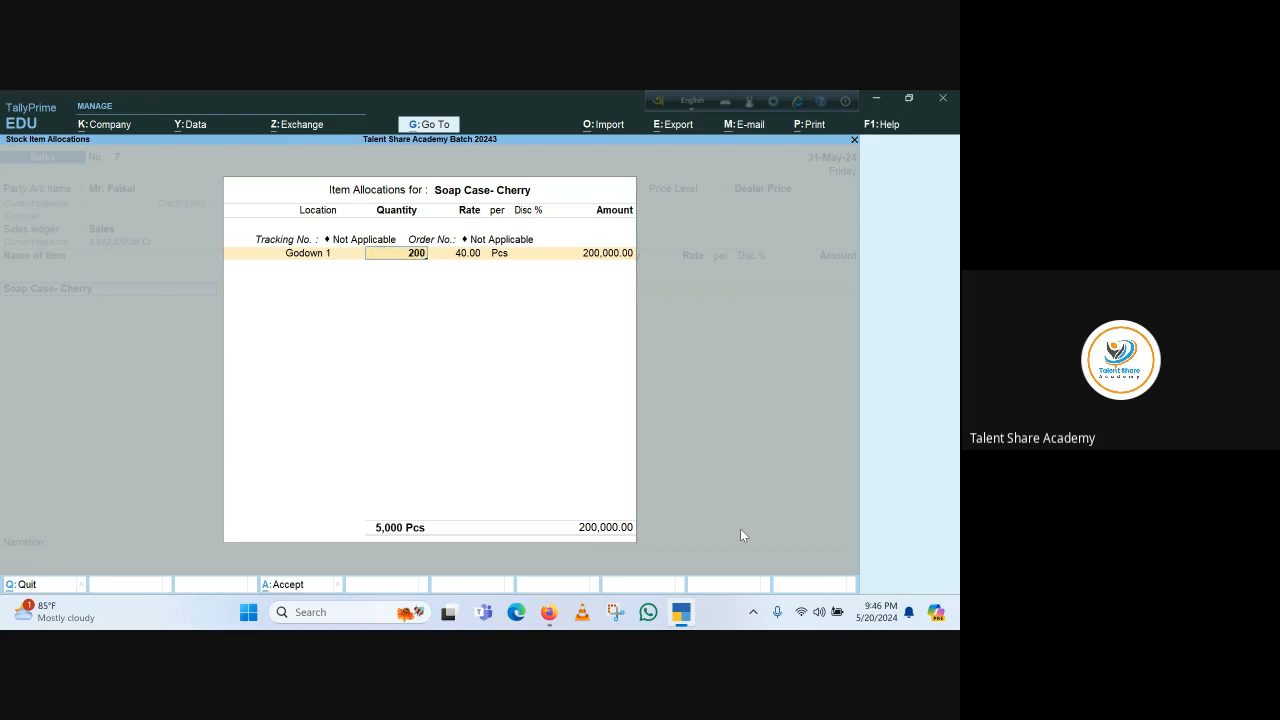
{"action": "type", "text": "0"}
{"action": "key", "text": "Return"}
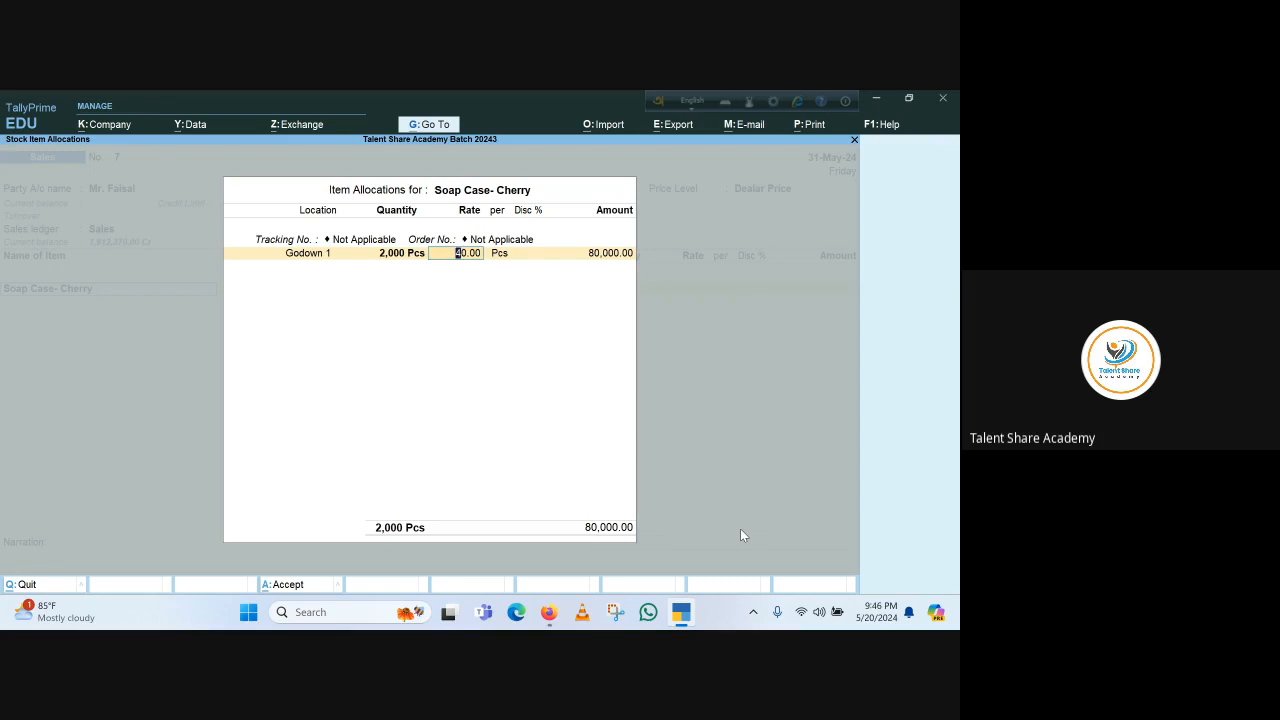
Set the item quantity to 3000 pieces at the 40.00 rate and accept the allocation
{"action": "key", "text": "BackSpace"}
{"action": "type", "text": "3000"}
{"action": "key", "text": "Return"}
{"action": "key", "text": "Return"}
{"action": "key", "text": "Return"}
{"action": "key", "text": "Return"}
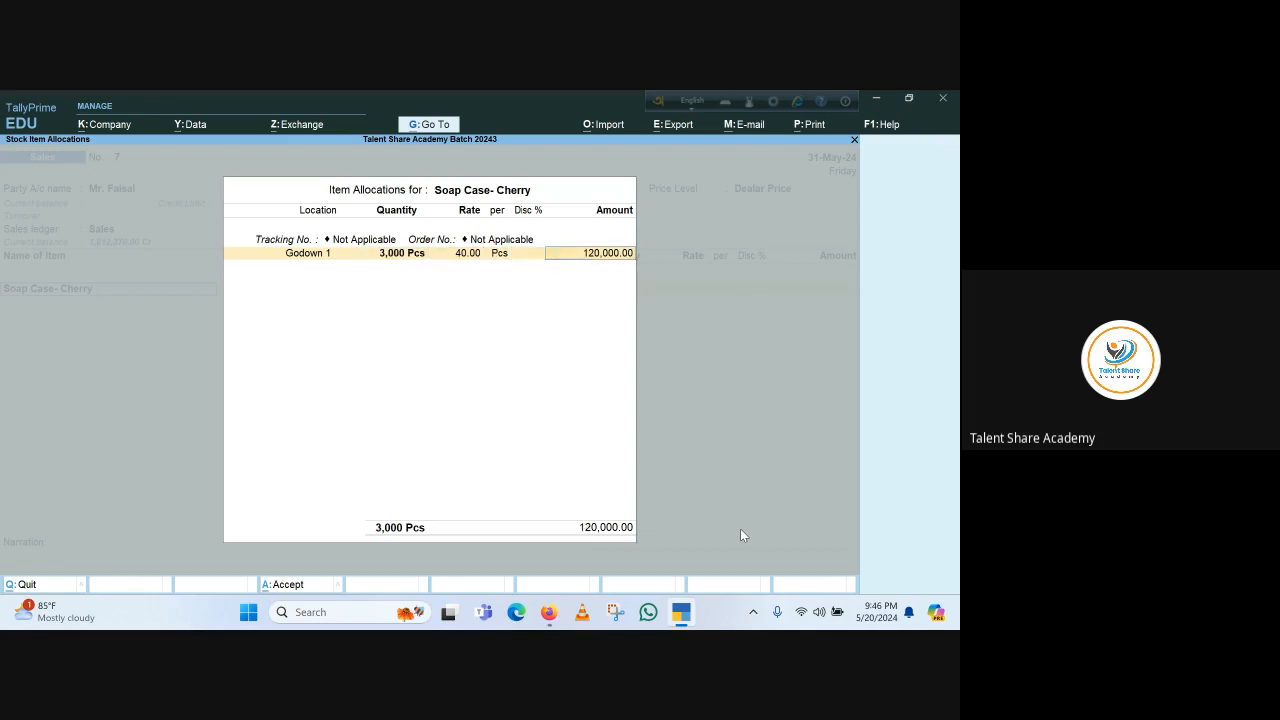
{"action": "key", "text": "Return"}
{"action": "key", "text": "Return"}
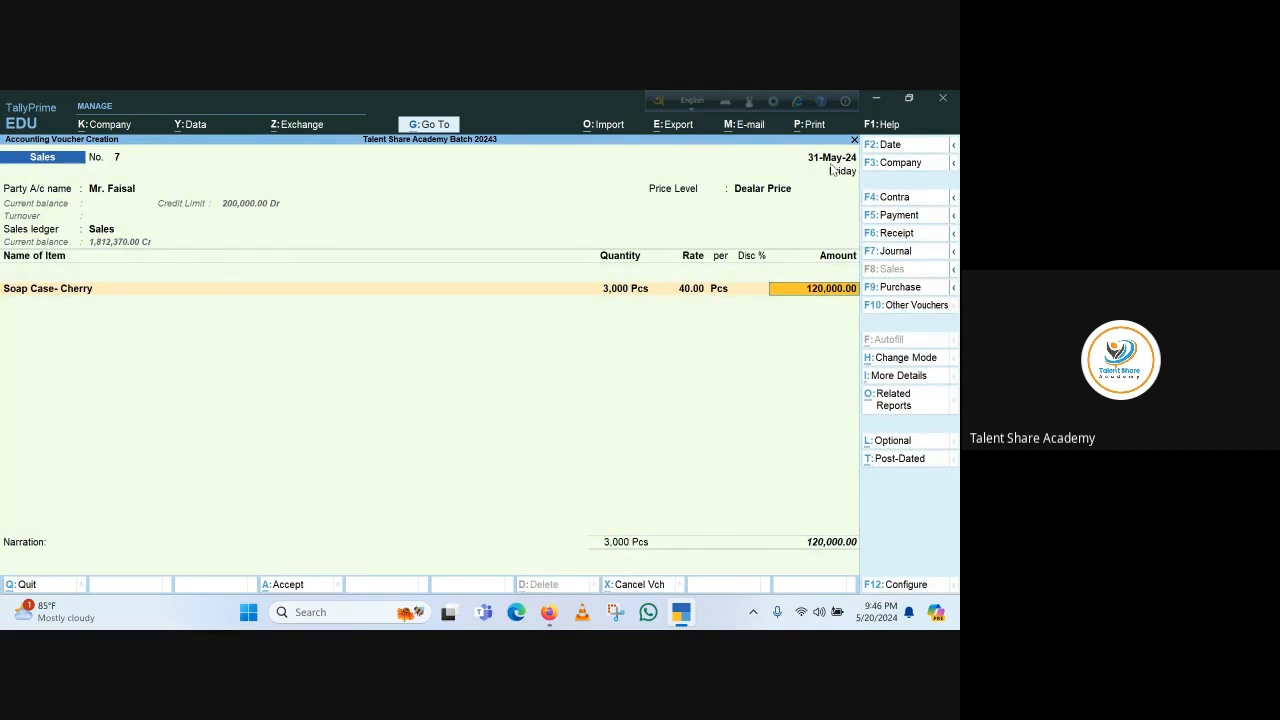
Change the voucher date to 1-5-2024
{"action": "key", "text": "F2"}
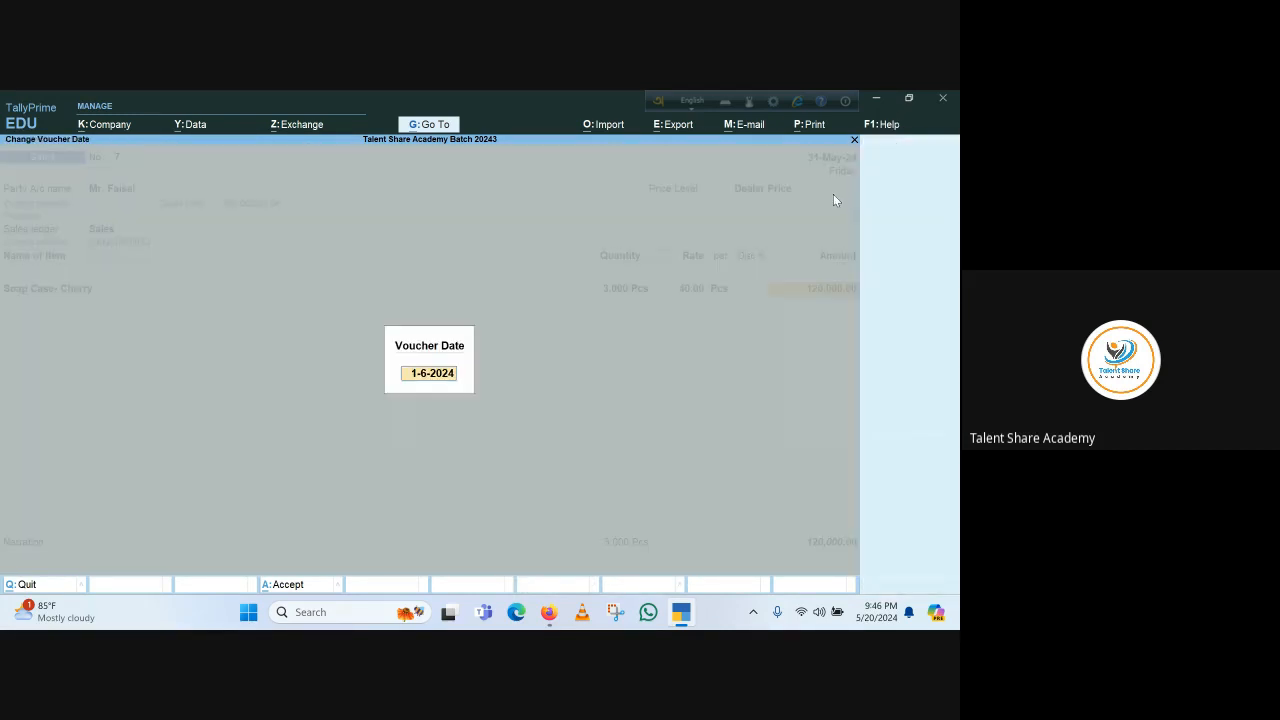
{"action": "type", "text": "1.5.23"}
{"action": "key", "text": "BackSpace"}
{"action": "type", "text": "4"}
{"action": "key", "text": "Return"}
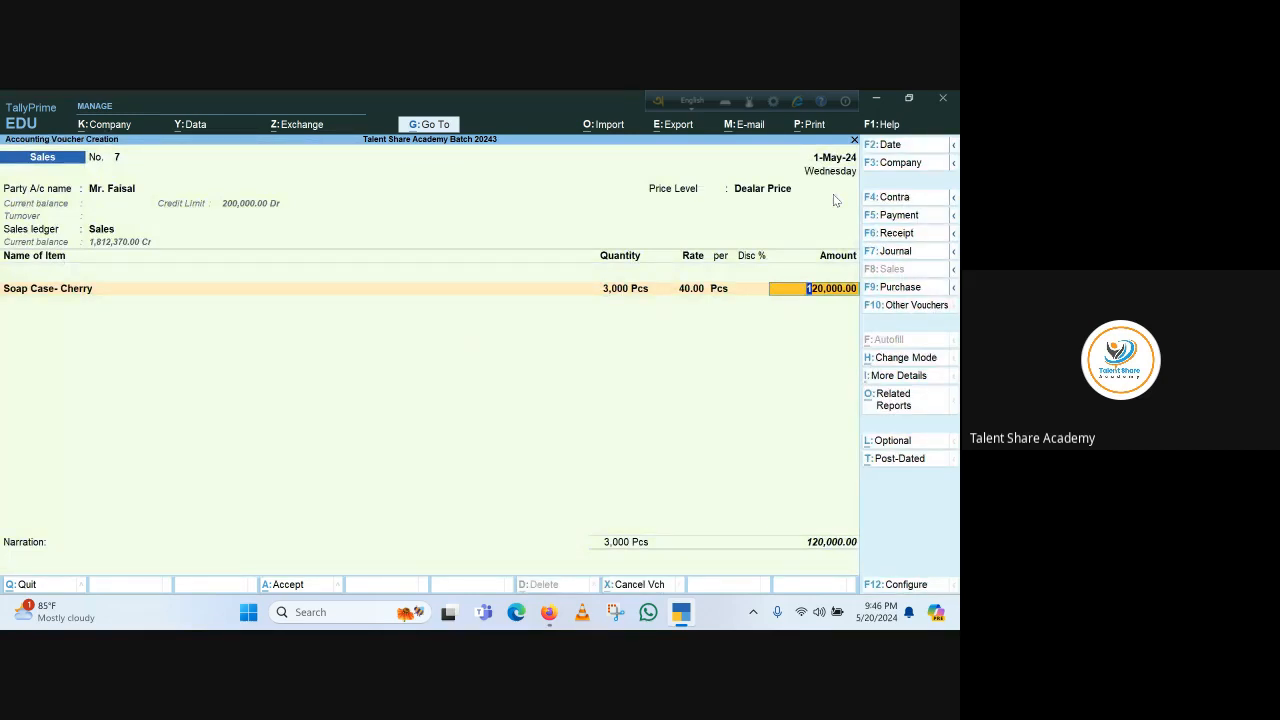
Finish the item lines, skip the narration, and save the sales voucher
{"action": "key", "text": "Return"}
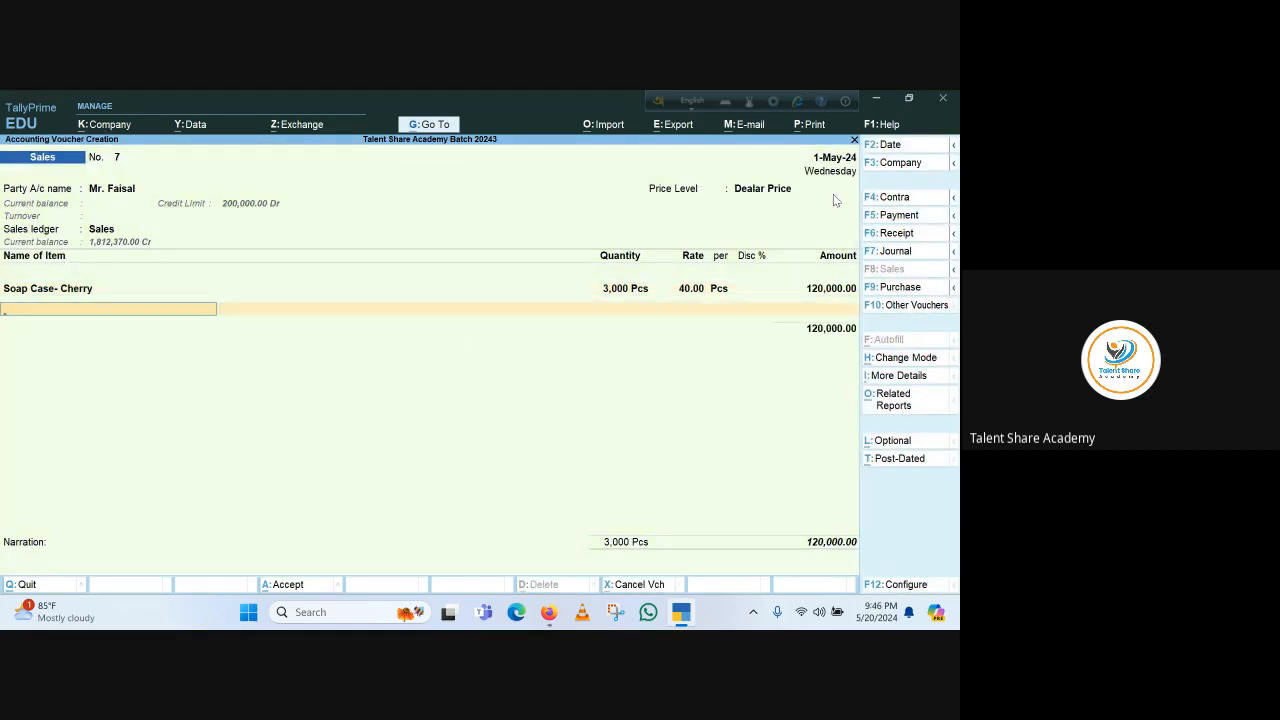
{"action": "key", "text": "Return"}
{"action": "key", "text": "Return"}
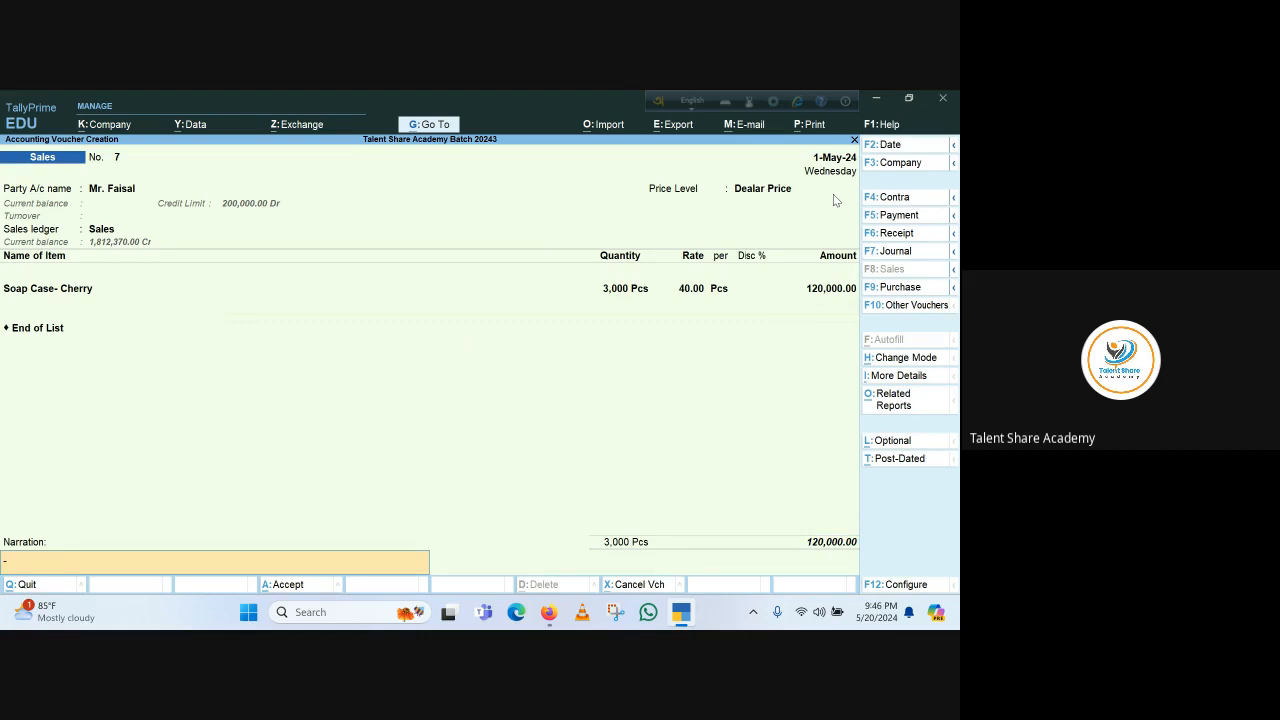
{"action": "key", "text": "Return"}
{"action": "key", "text": "Return"}
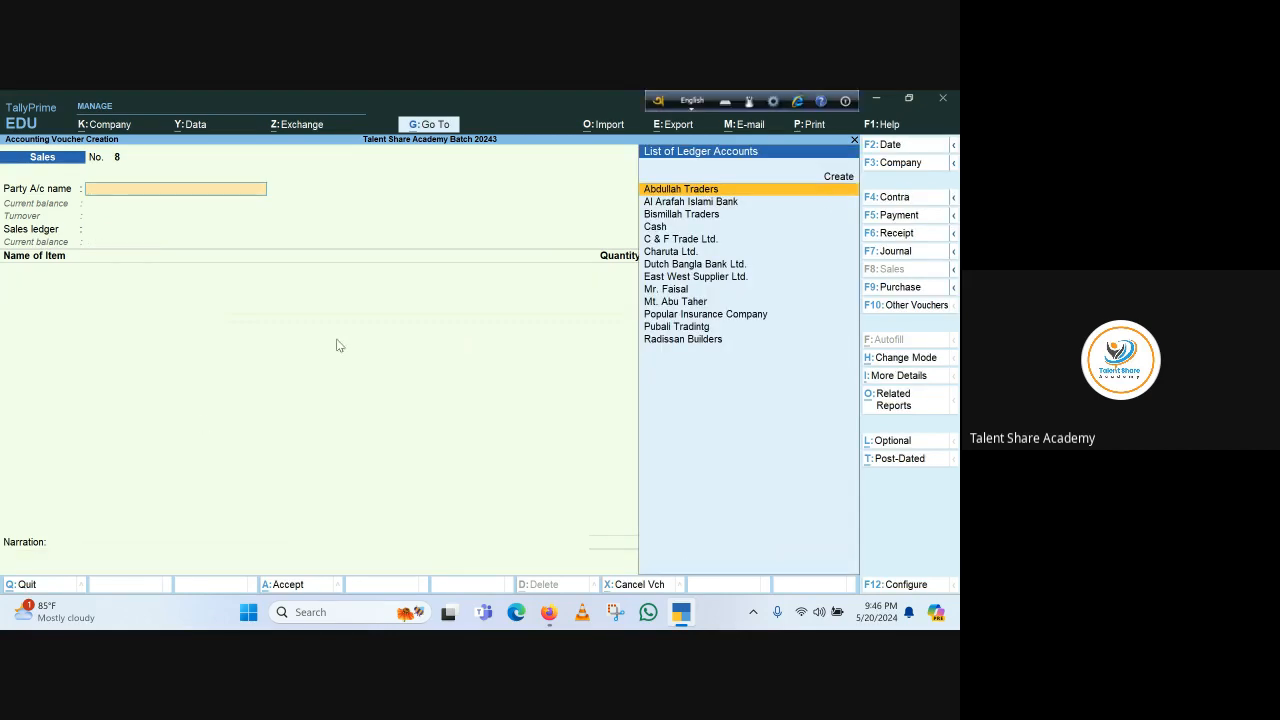
Open the detailed Balance Sheet and drill into Sundry Debtors to review party closing balances
{"action": "key", "text": "Escape"}
{"action": "key", "text": "Escape"}
{"action": "left_click", "coordinate": [451, 450]}
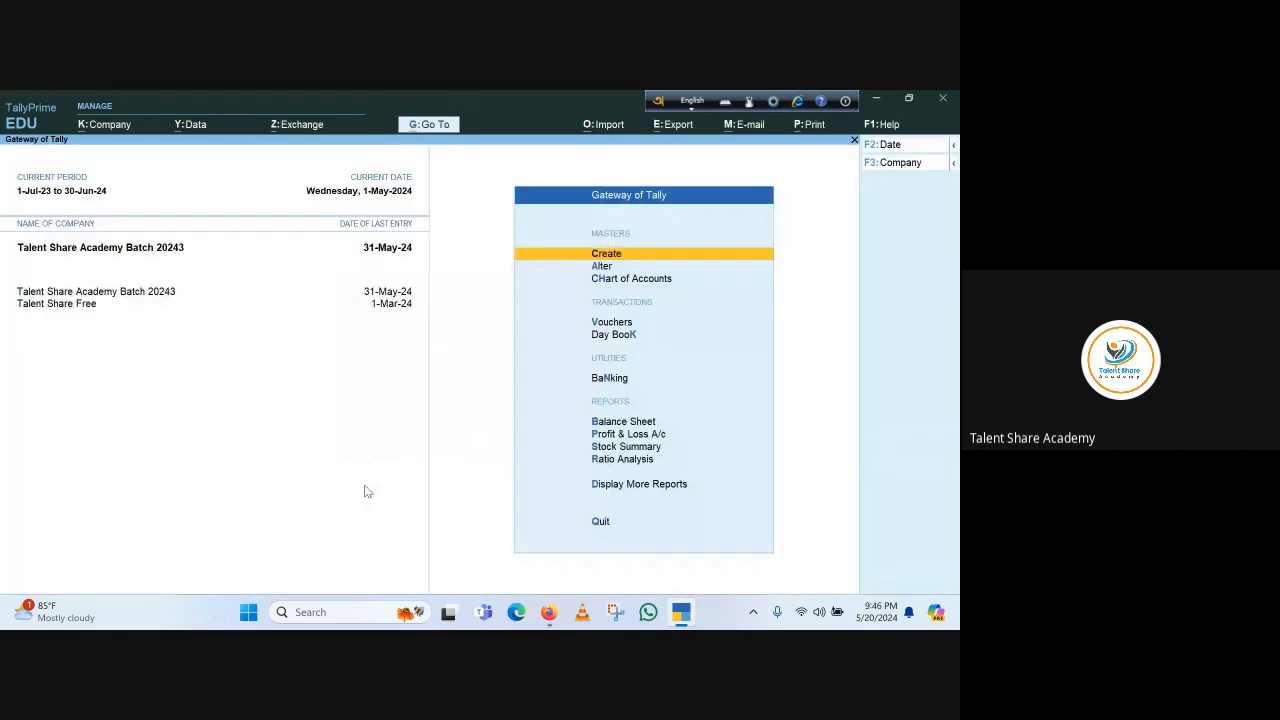
{"action": "key", "text": "b"}
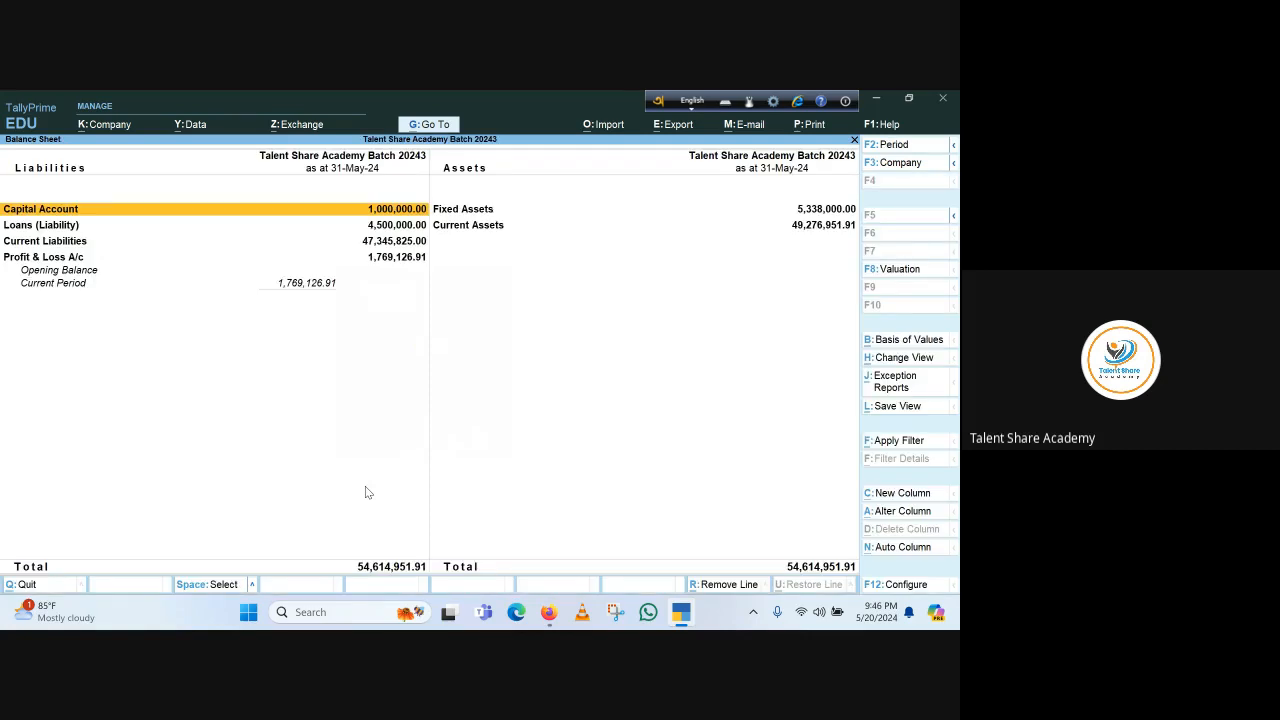
{"action": "key", "text": "alt+F5"}
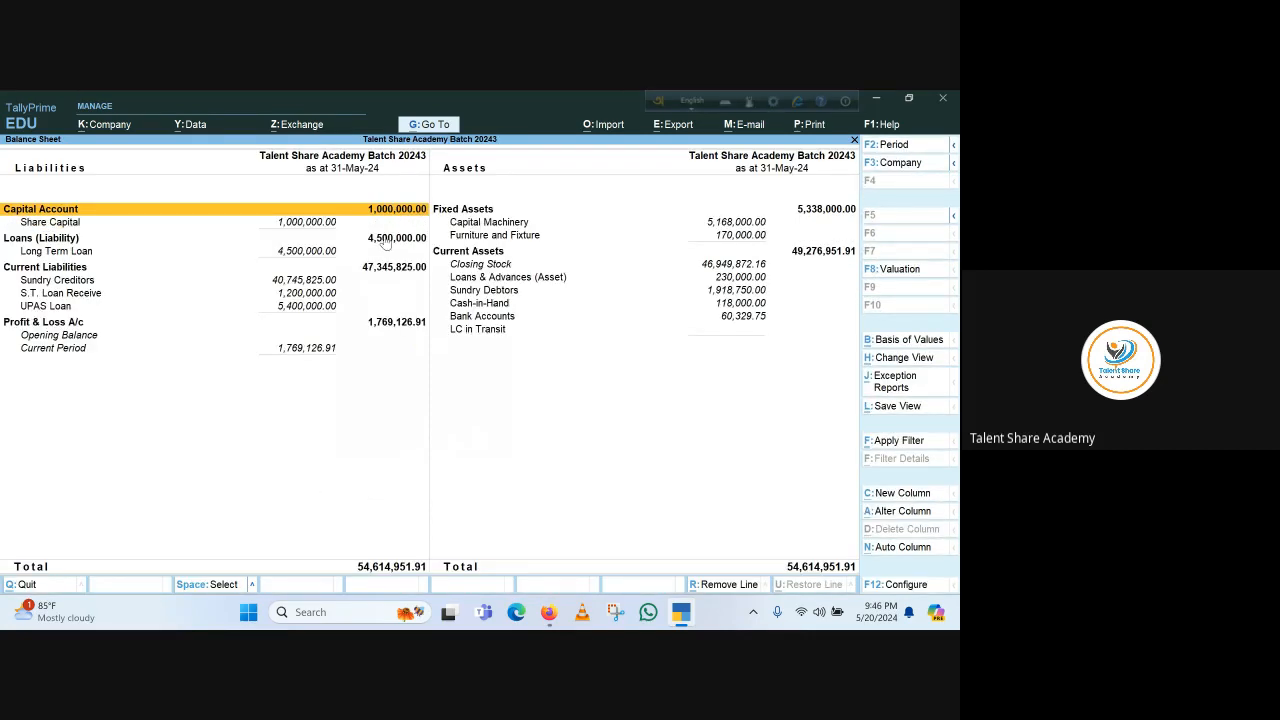
{"action": "left_click", "coordinate": [493, 292]}
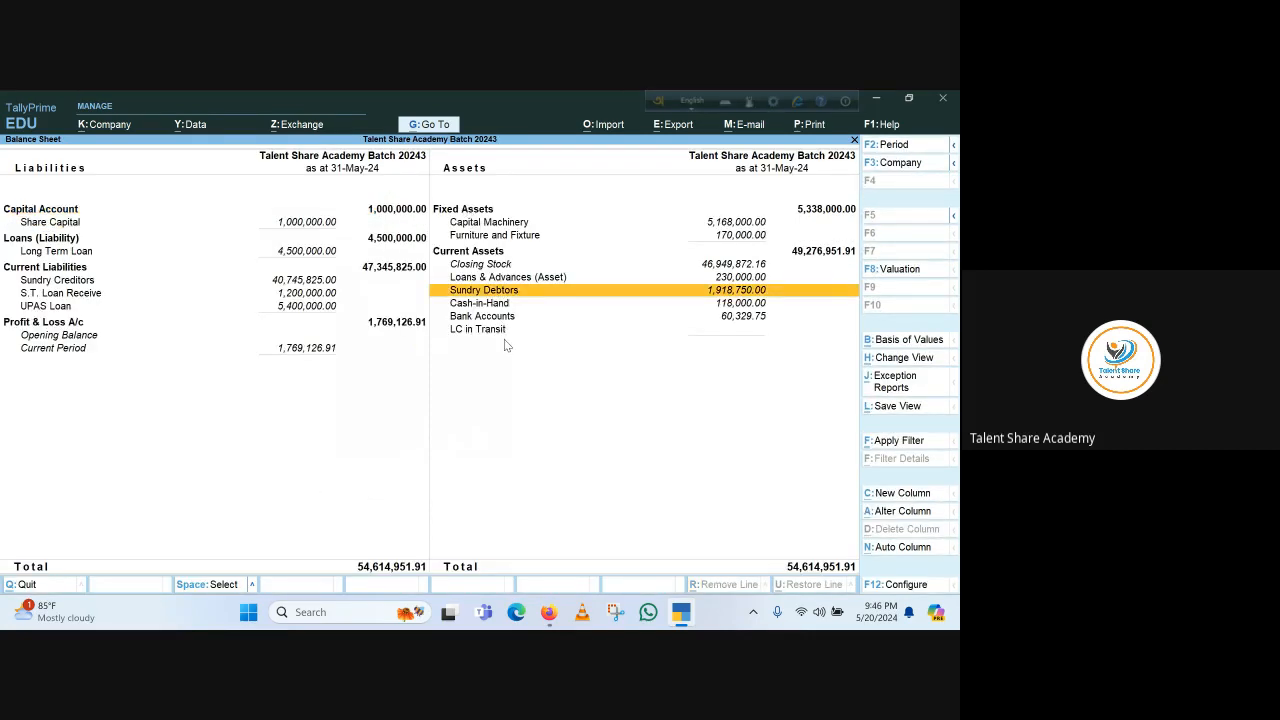
{"action": "key", "text": "Return"}
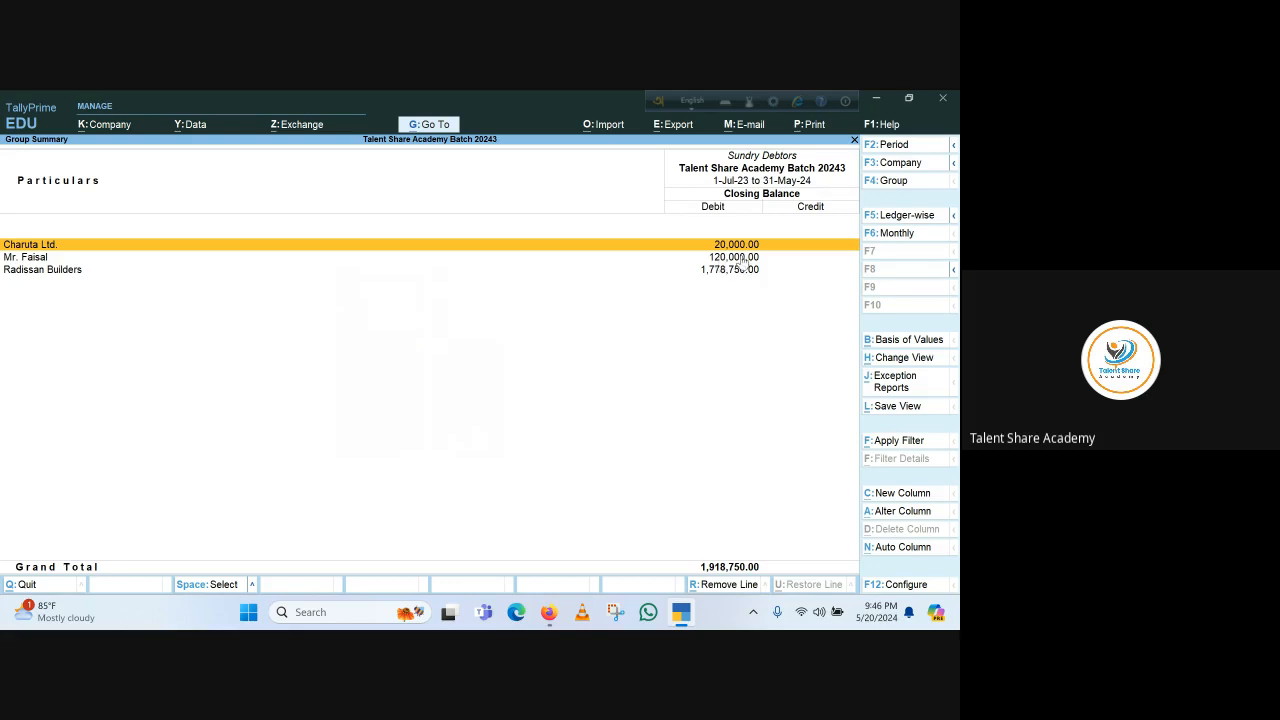
{"action": "key", "text": "Escape"}
Open a new sales voucher from the Gateway and set its date to 2-5-2024
{"action": "key", "text": "Escape"}
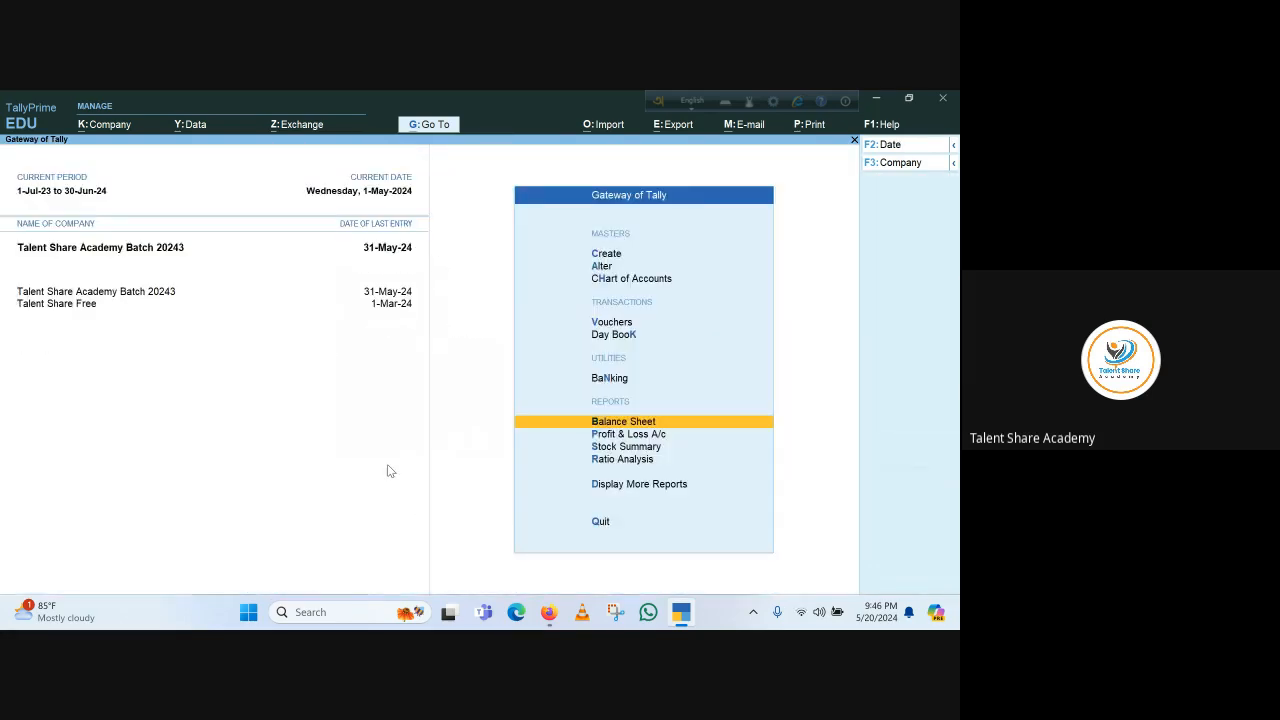
{"action": "key", "text": "Escape"}
{"action": "key", "text": "Escape"}
{"action": "key", "text": "v"}
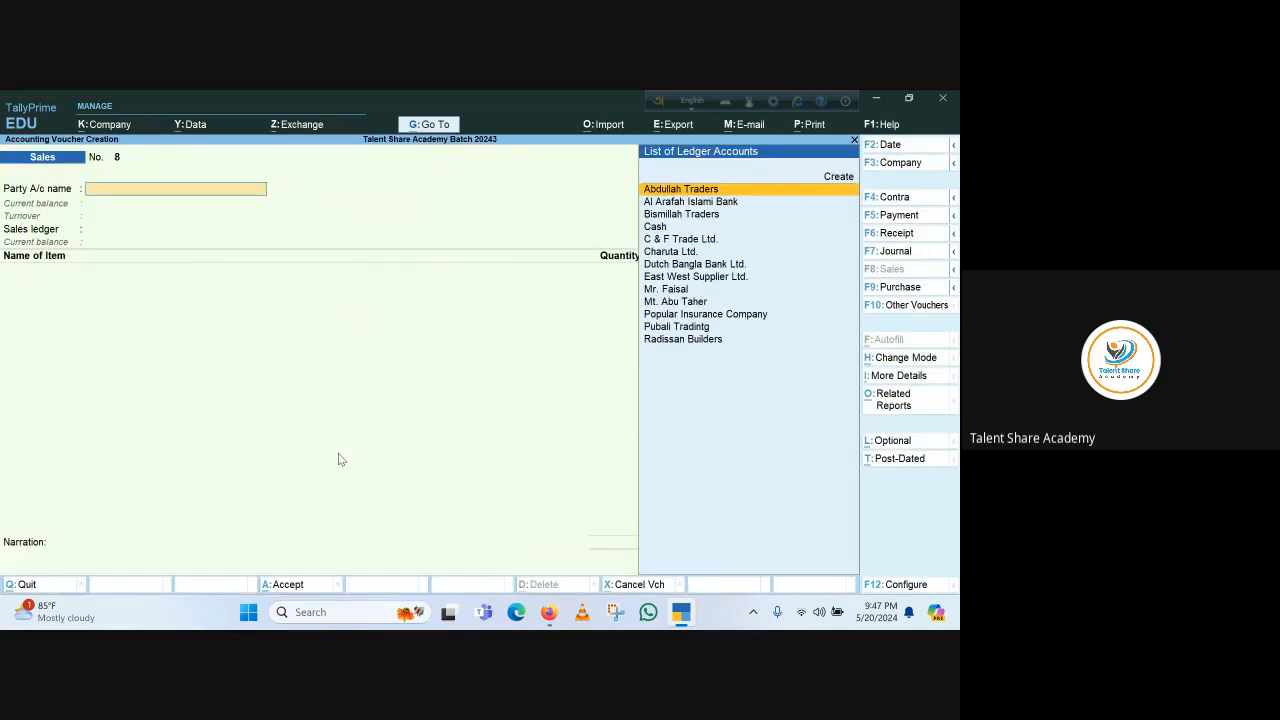
{"action": "key", "text": "F2"}
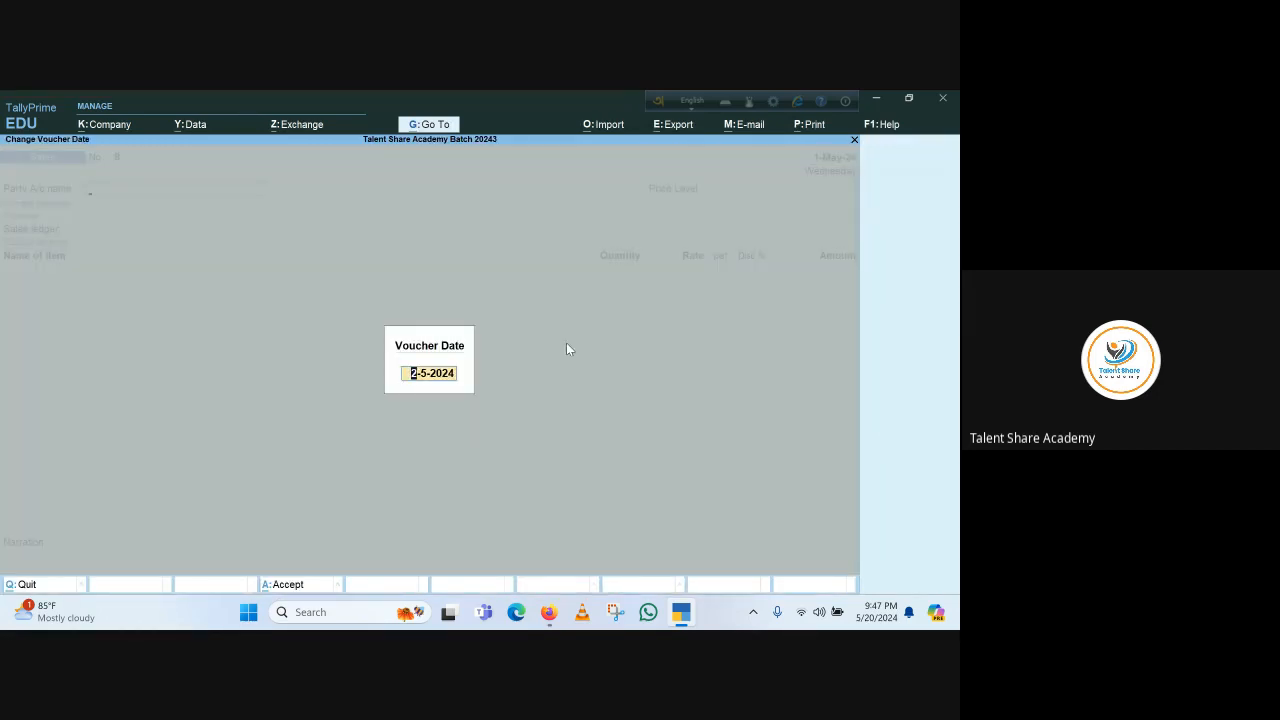
{"action": "key", "text": "Return"}
Try selecting Mr. Faisal as the sales party, accepting the dispatch and party details
{"action": "key", "text": "Down"}
{"action": "key", "text": "Down"}
{"action": "key", "text": "Down"}
{"action": "key", "text": "Down"}
{"action": "key", "text": "Down"}
{"action": "key", "text": "Down"}
{"action": "key", "text": "Down"}
{"action": "key", "text": "Down"}
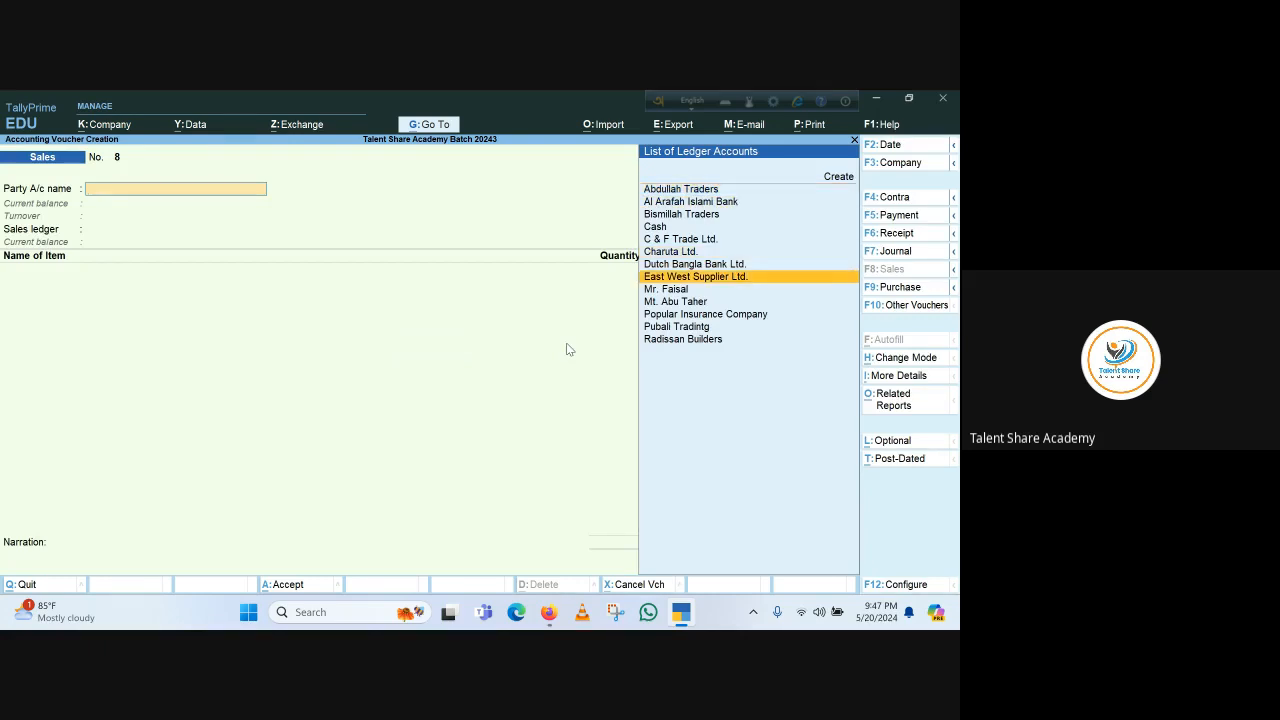
{"action": "key", "text": "Return"}
{"action": "key", "text": "Return"}
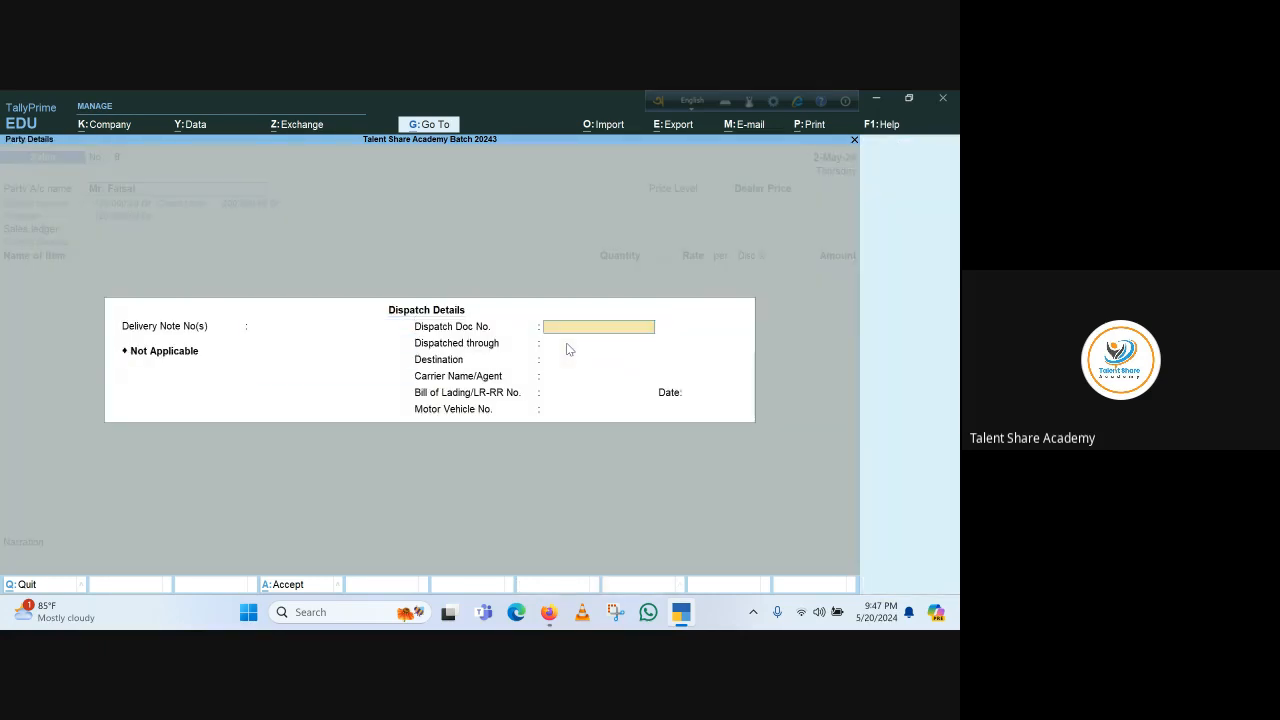
{"action": "key", "text": "ctrl+a"}
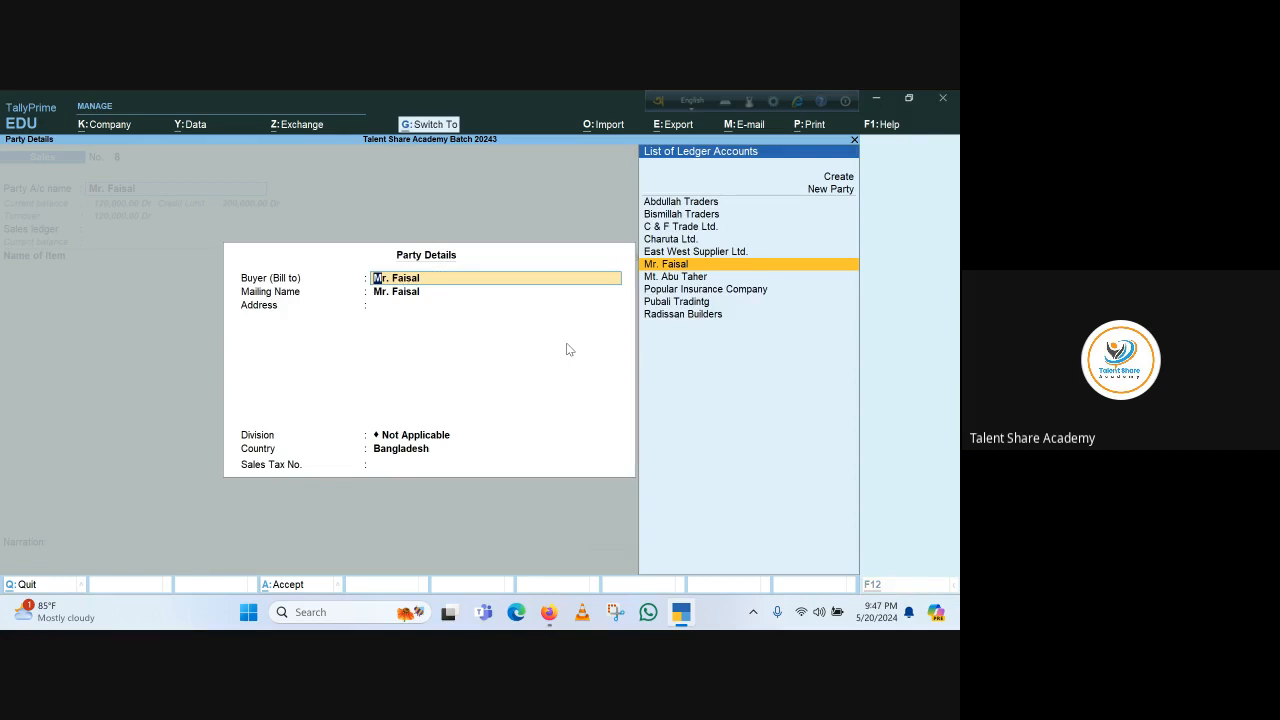
{"action": "key", "text": "ctrl+a"}
{"action": "key", "text": "Return"}
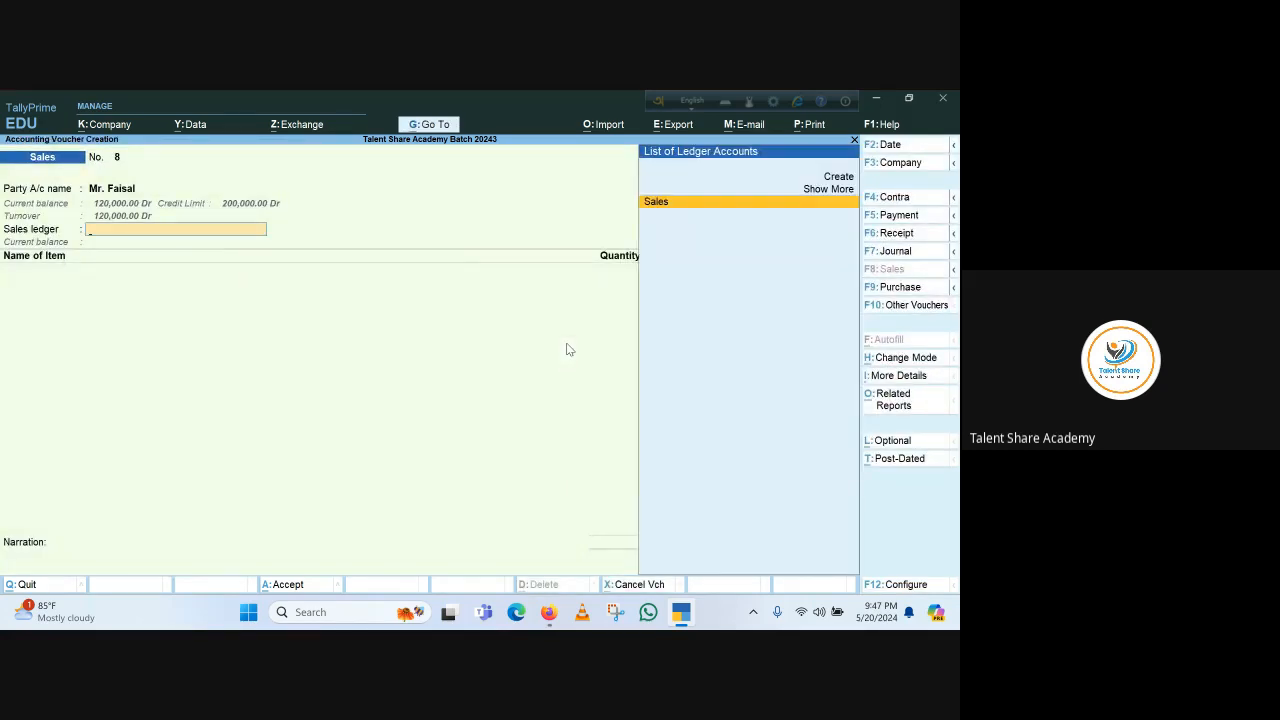
Try adding Soap Case- Cherry under the Sales ledger with 3000 pieces from Godown 1
{"action": "key", "text": "Return"}
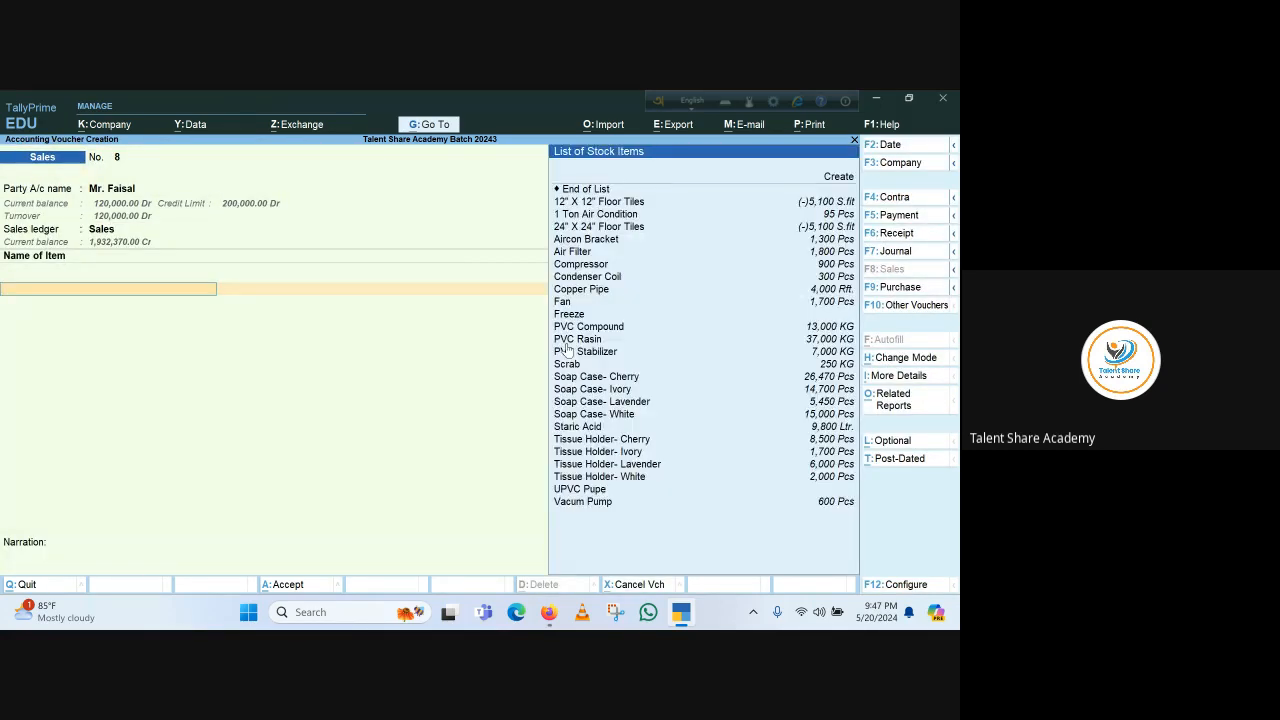
{"action": "key", "text": "Down"}
{"action": "key", "text": "Down"}
{"action": "key", "text": "Down"}
{"action": "key", "text": "Down"}
{"action": "key", "text": "Down"}
{"action": "key", "text": "Down"}
{"action": "key", "text": "Down"}
{"action": "key", "text": "Down"}
{"action": "key", "text": "Down"}
{"action": "key", "text": "Down"}
{"action": "key", "text": "Down"}
{"action": "key", "text": "Down"}
{"action": "key", "text": "Down"}
{"action": "key", "text": "Down"}
{"action": "key", "text": "Down"}
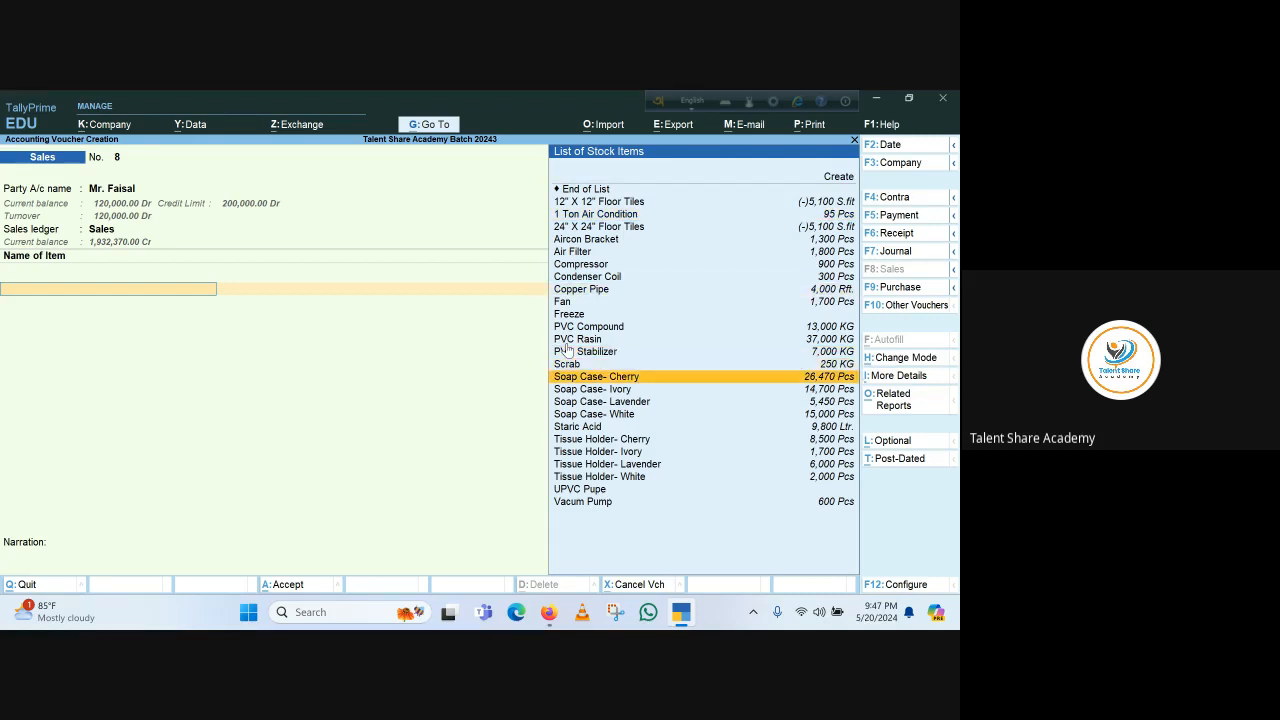
{"action": "key", "text": "Return"}
{"action": "key", "text": "Return"}
{"action": "key", "text": "Return"}
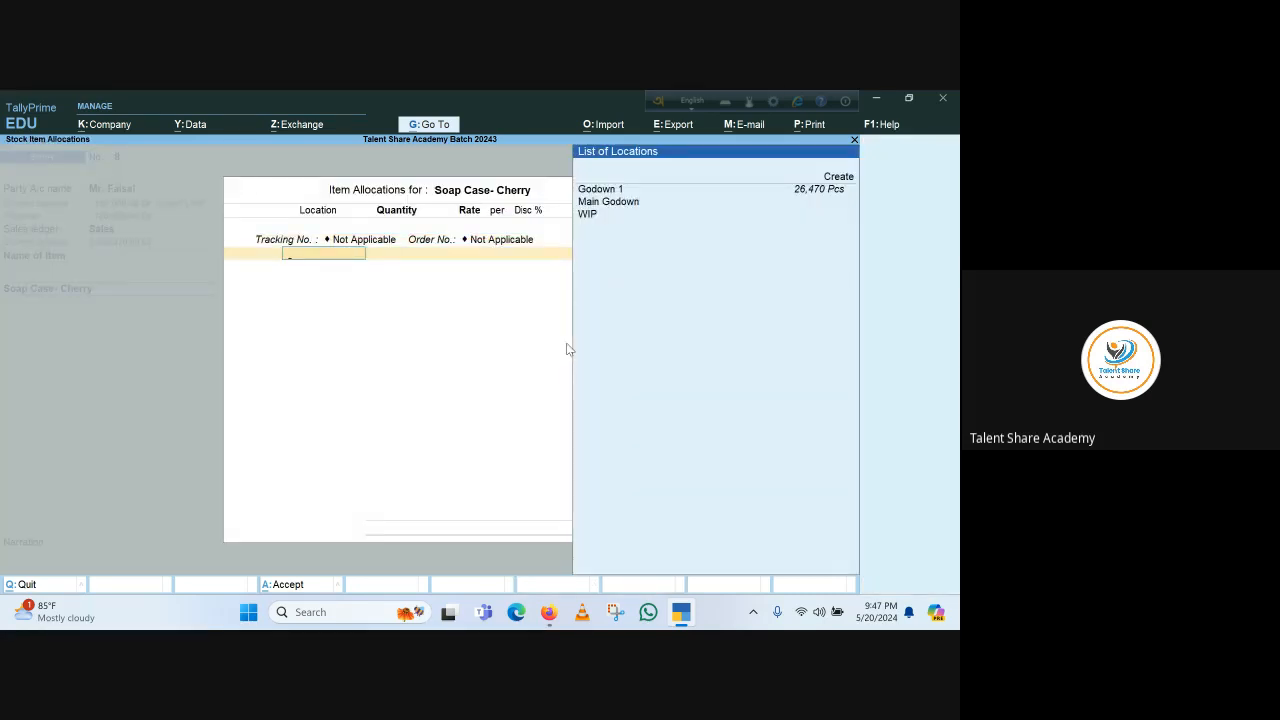
{"action": "key", "text": "Return"}
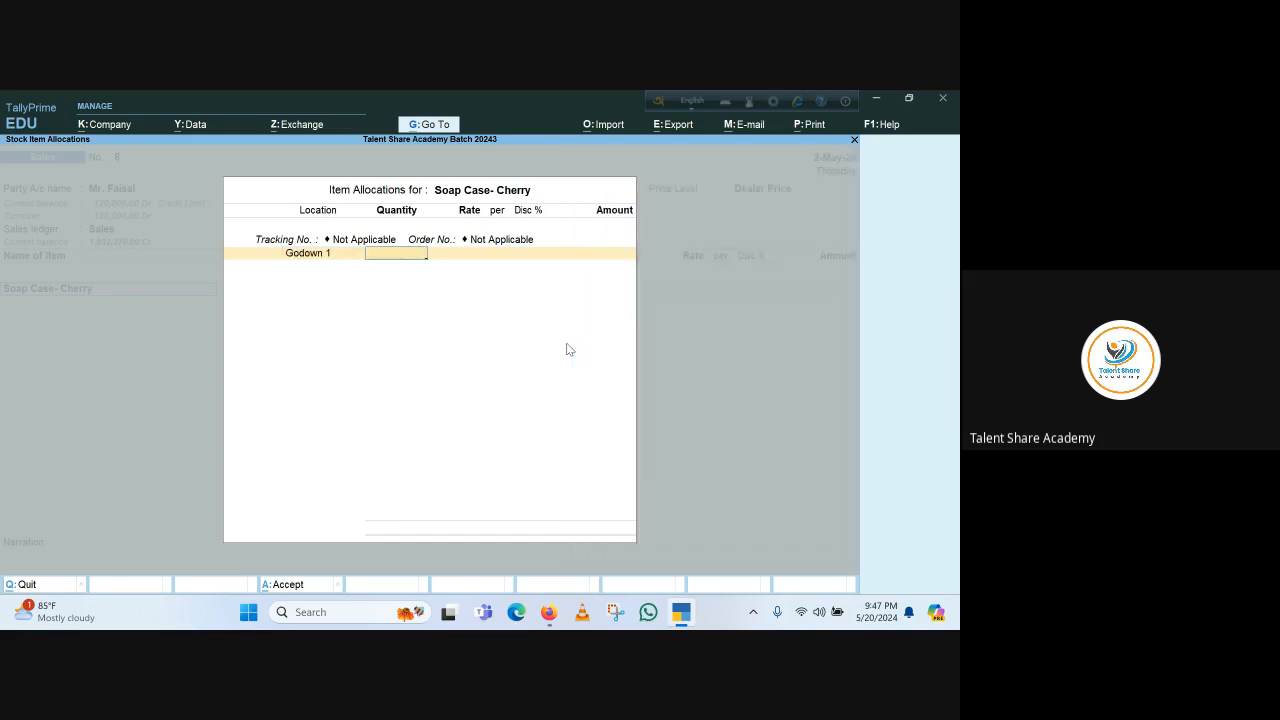
{"action": "type", "text": "3000"}
{"action": "key", "text": "Return"}
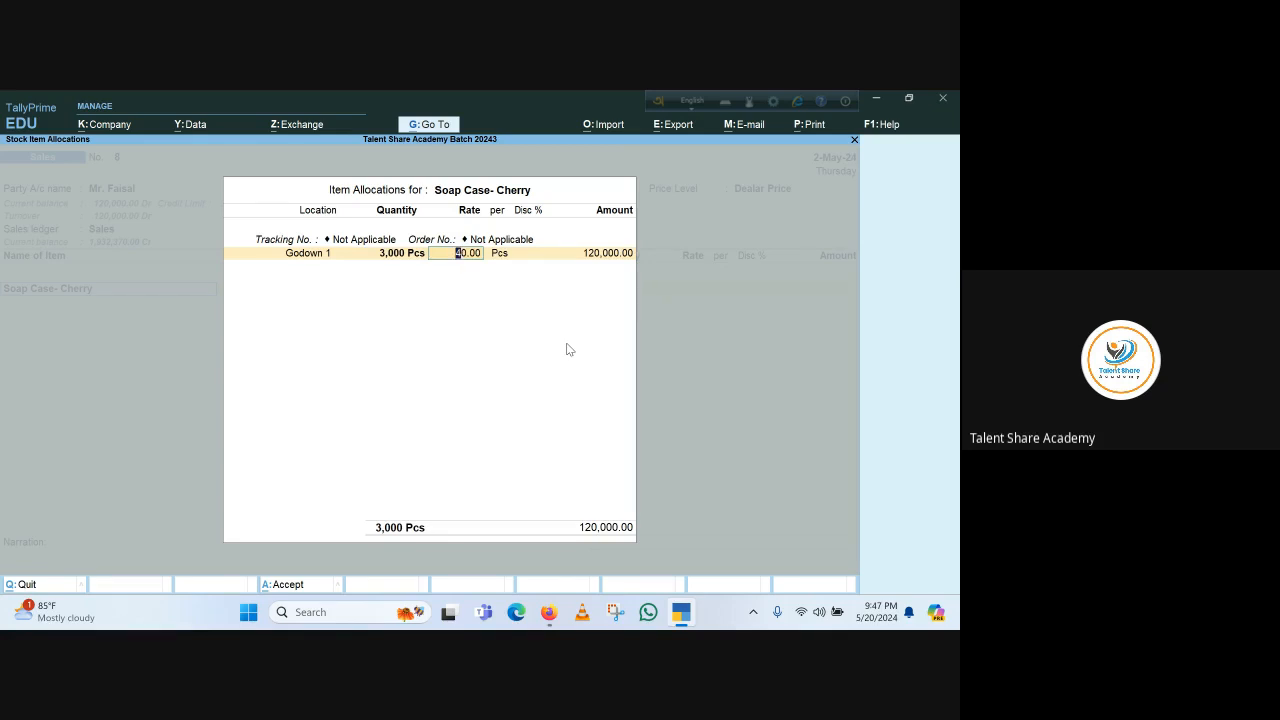
Try accepting the 40.00 rate, finishing the item lines and saving the sales voucher
{"action": "key", "text": "Return"}
{"action": "key", "text": "Return"}
{"action": "key", "text": "Return"}
{"action": "key", "text": "Return"}
{"action": "key", "text": "Return"}
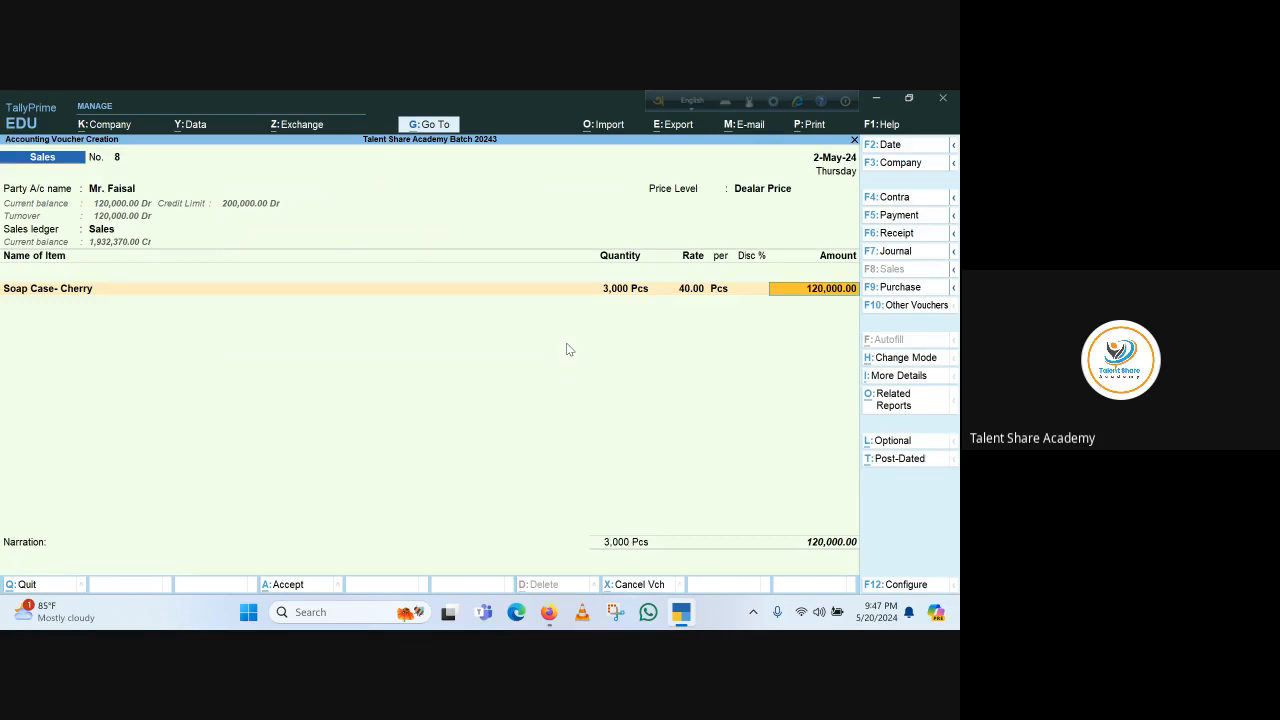
{"action": "key", "text": "Return"}
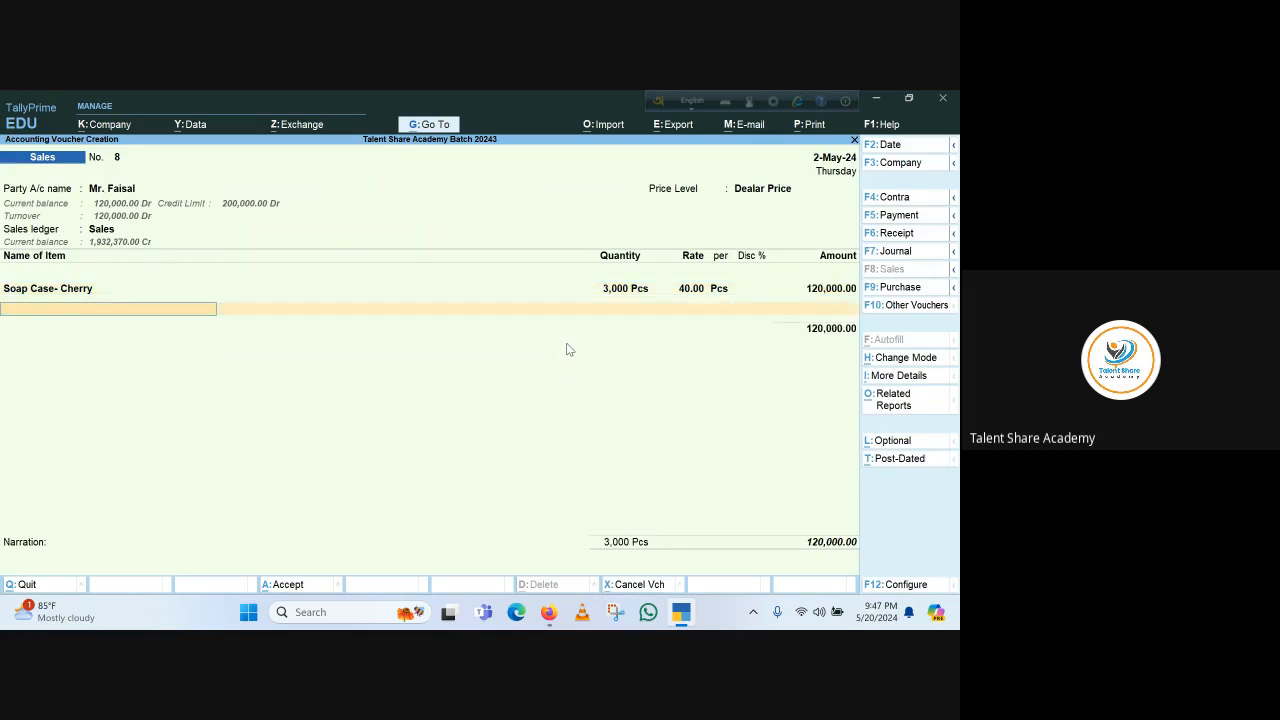
{"action": "key", "text": "Return"}
{"action": "key", "text": "Return"}
{"action": "key", "text": "Return"}
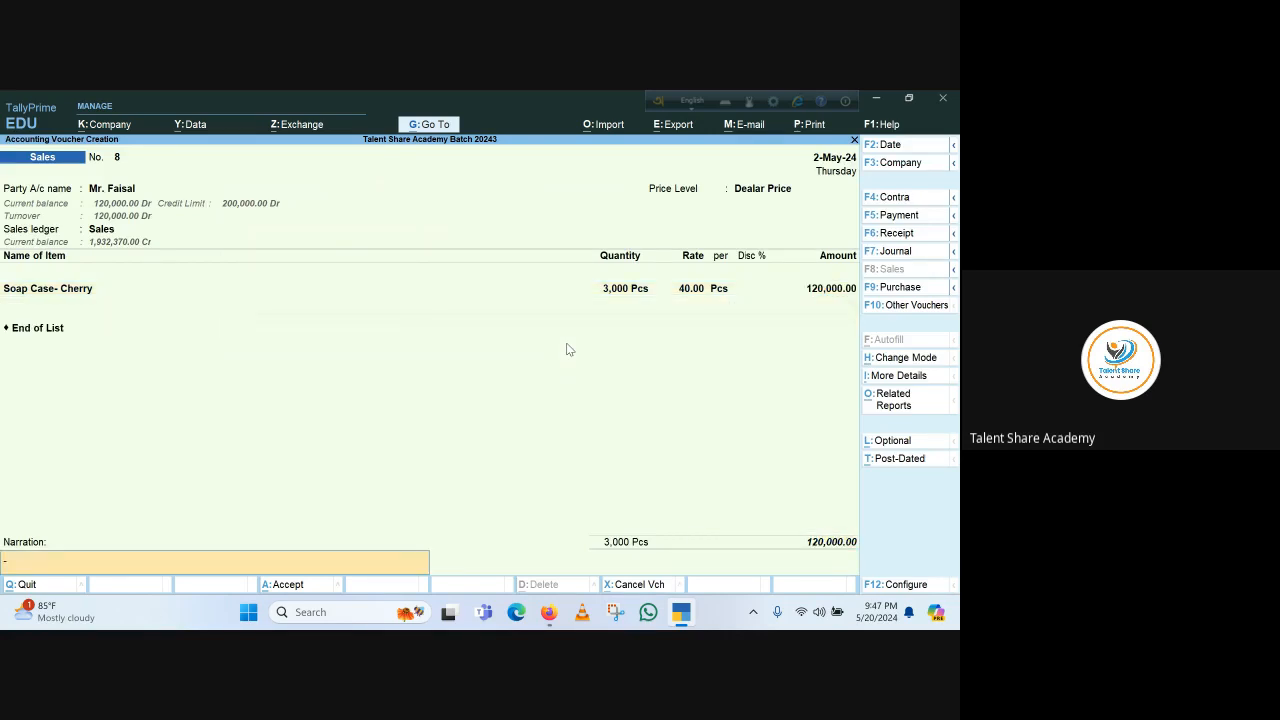
{"action": "key", "text": "Return"}
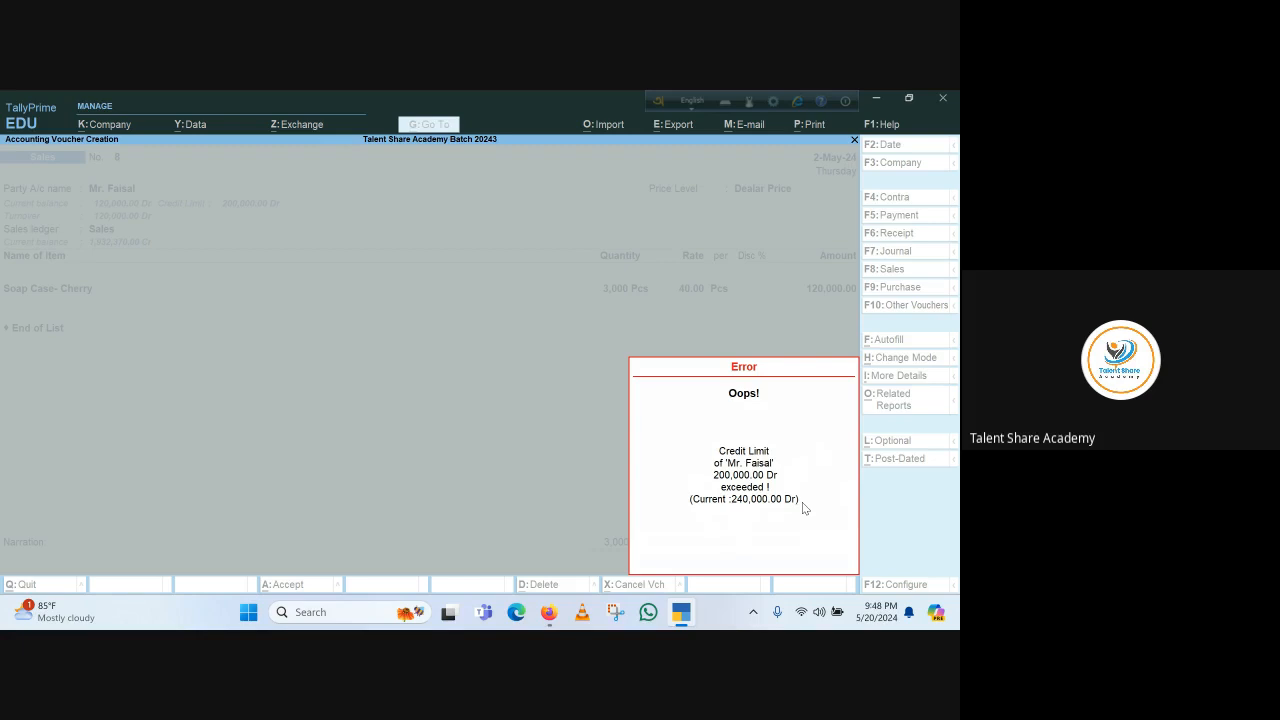
Cancel the rejected sales voucher and return to the Gateway of Tally
{"action": "key", "text": "Escape"}
{"action": "key", "text": "Escape"}
{"action": "key", "text": "Escape"}
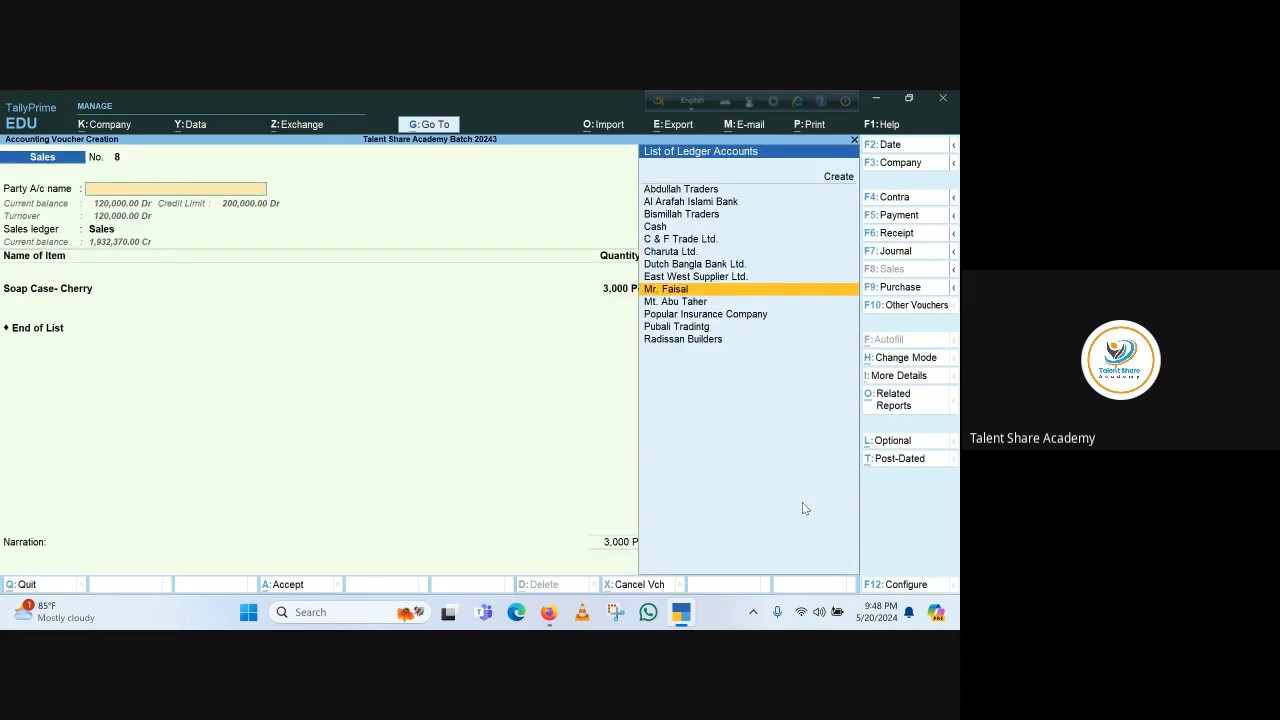
{"action": "key", "text": "Return"}
{"action": "key", "text": "Escape"}
{"action": "key", "text": "Escape"}
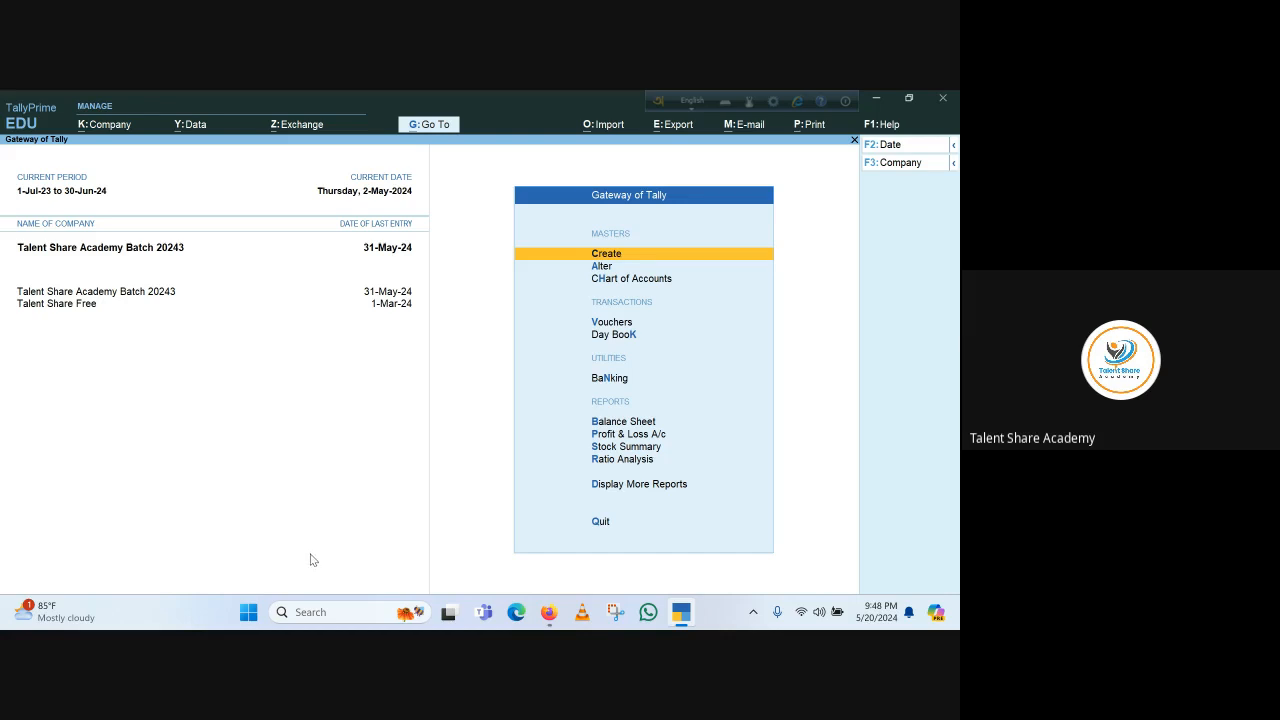
Open a receipt voucher with Dutch Bangla Bank Ltd. as the account
{"action": "key", "text": "v"}
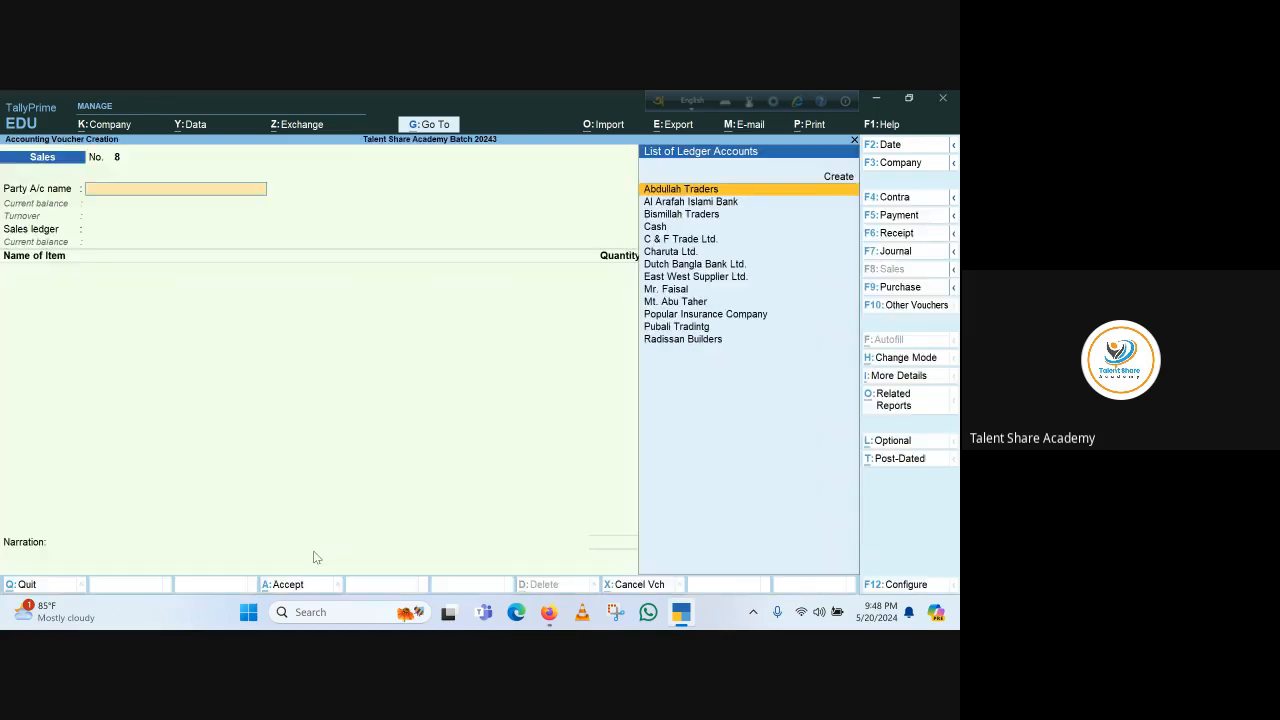
{"action": "left_click", "coordinate": [898, 234]}
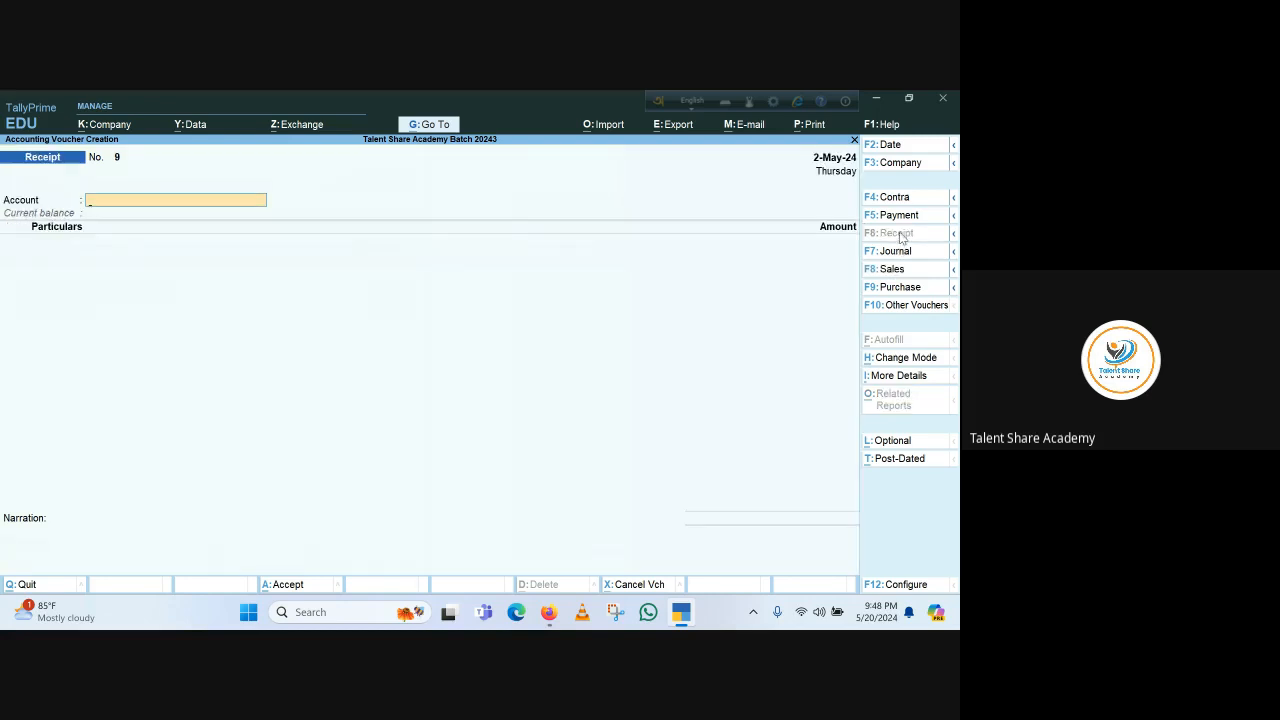
{"action": "type", "text": "D"}
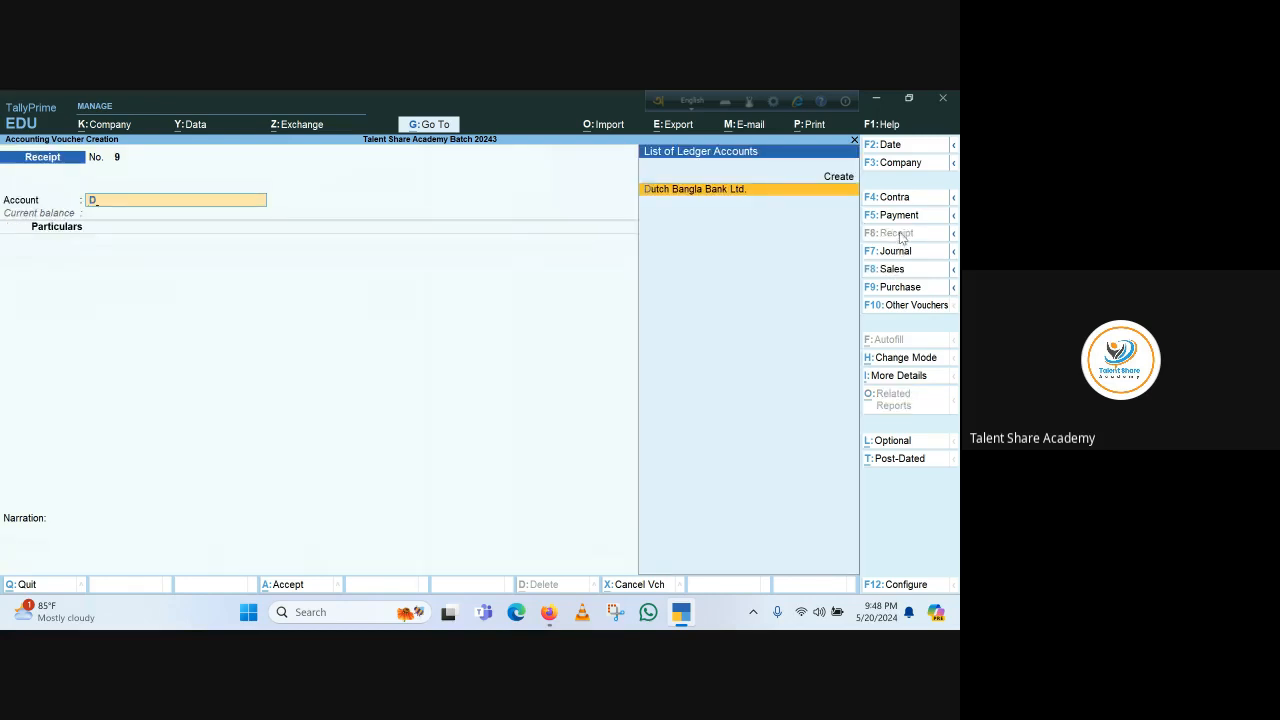
{"action": "key", "text": "Return"}
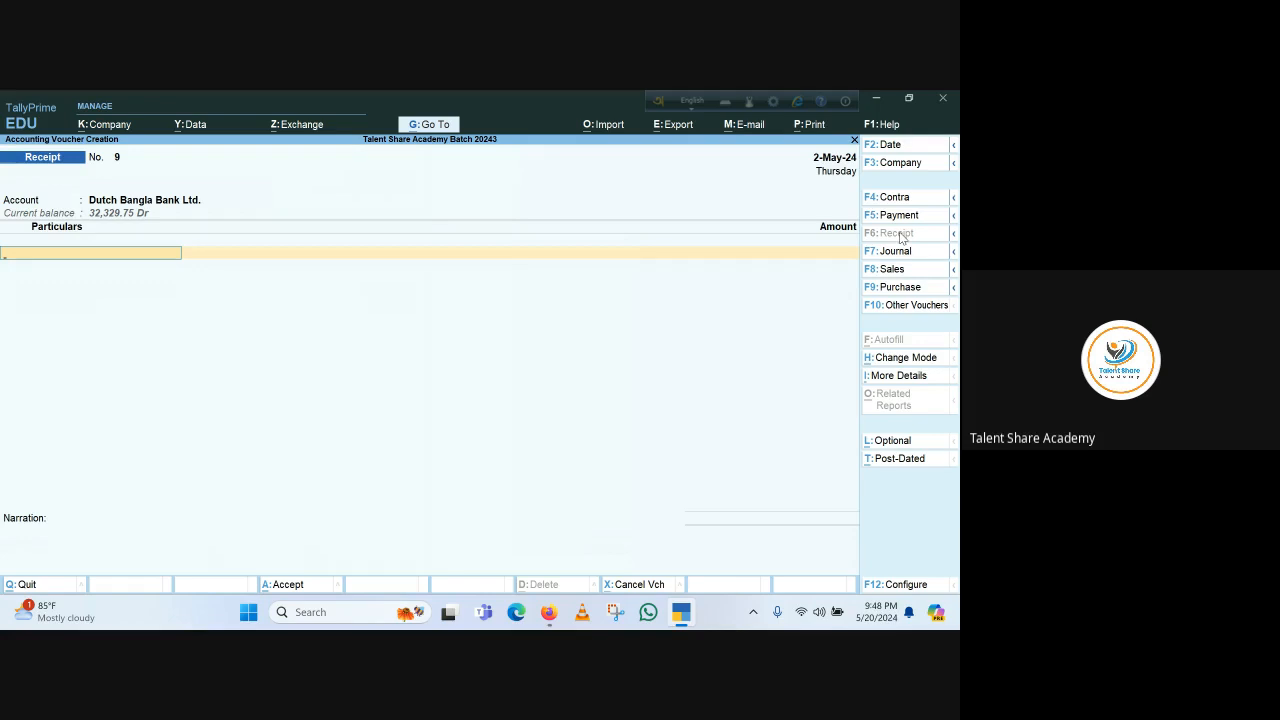
Enter a receipt of 100,000 from Mr. Faisal in the particulars
{"action": "type", "text": "Mr"}
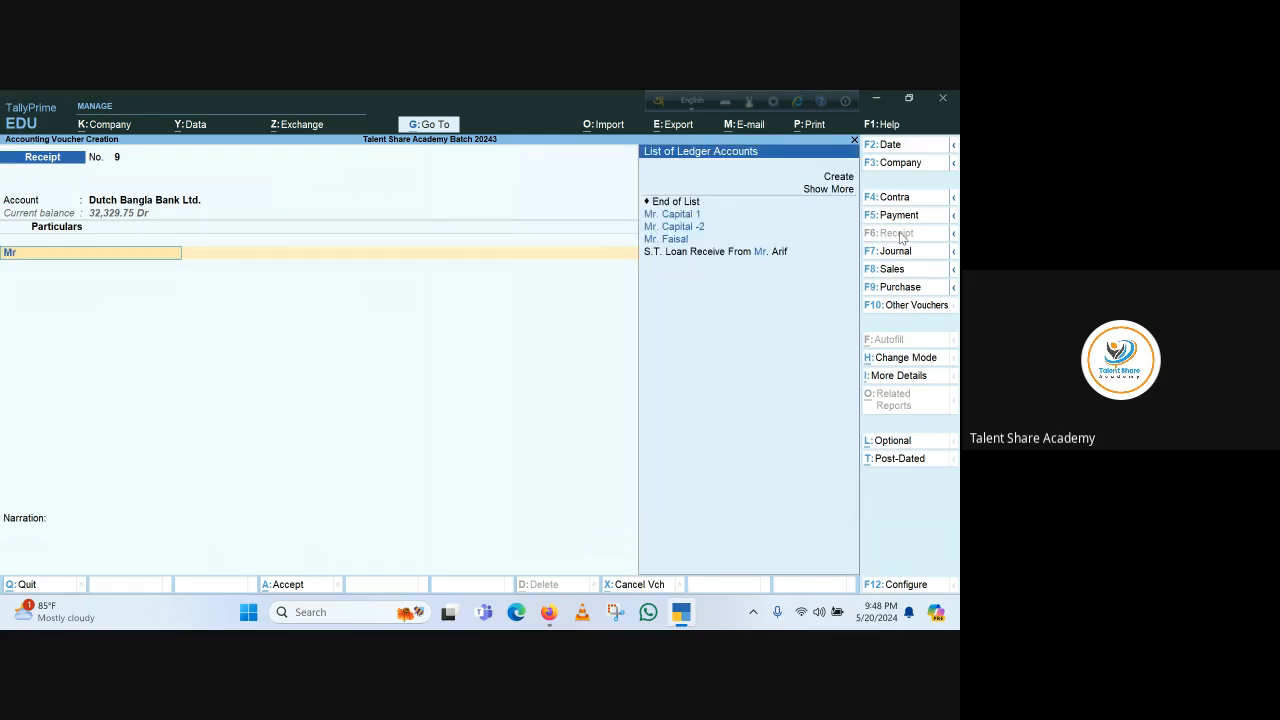
{"action": "key", "text": "Down"}
{"action": "key", "text": "Down"}
{"action": "key", "text": "Down"}
{"action": "key", "text": "Return"}
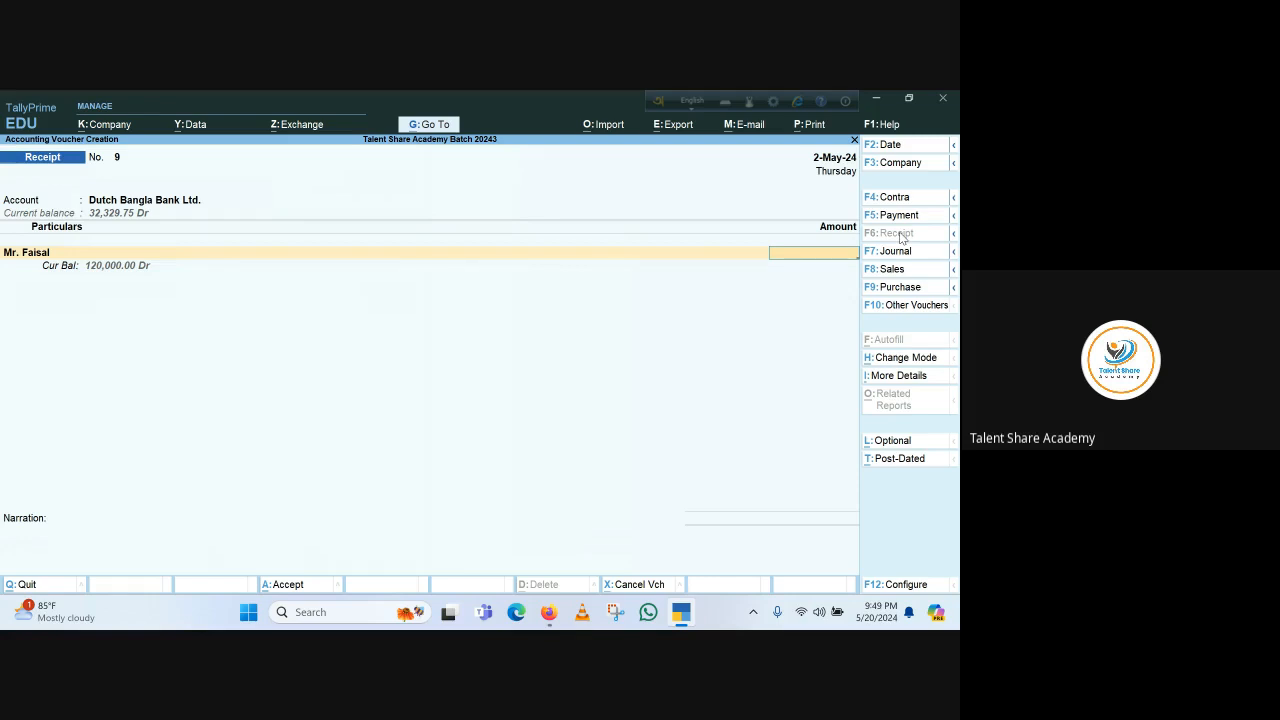
{"action": "type", "text": "00000"}
{"action": "key", "text": "Return"}
Accept the Cheque/DD bank allocation dated 2-May-24, skip the narration and save the receipt voucher
{"action": "key", "text": "Return"}
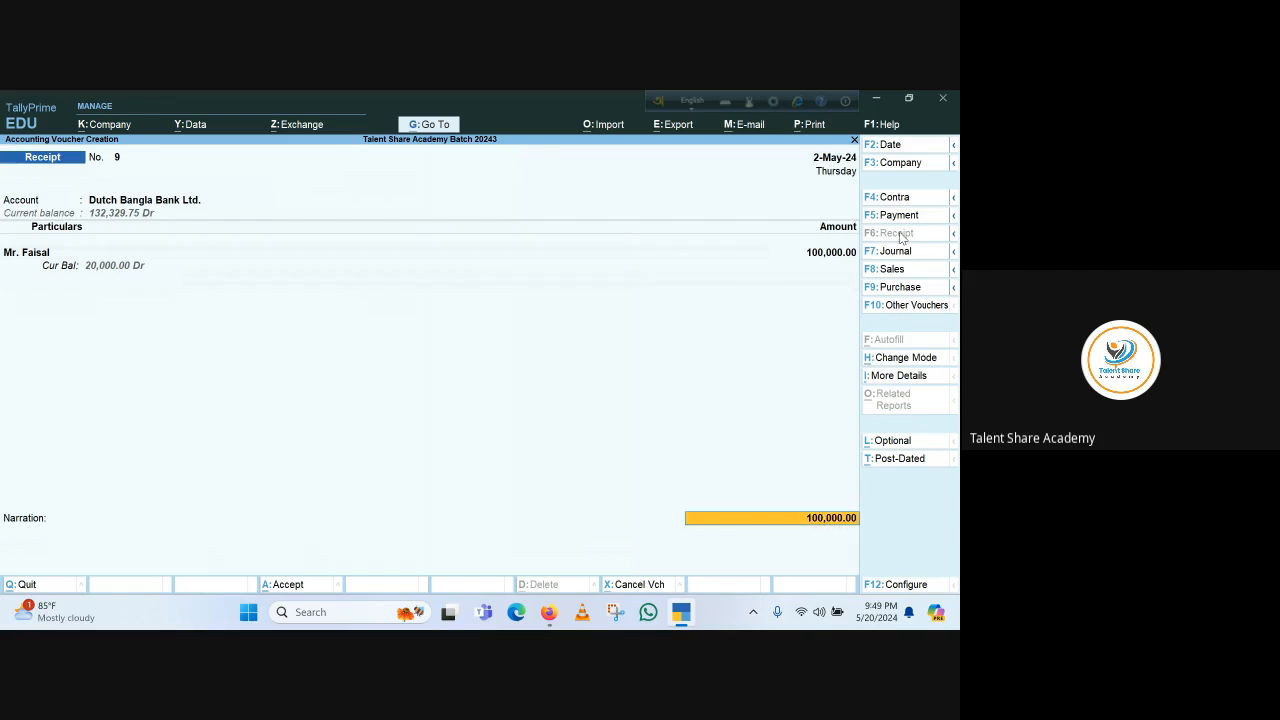
{"action": "key", "text": "Return"}
{"action": "key", "text": "Return"}
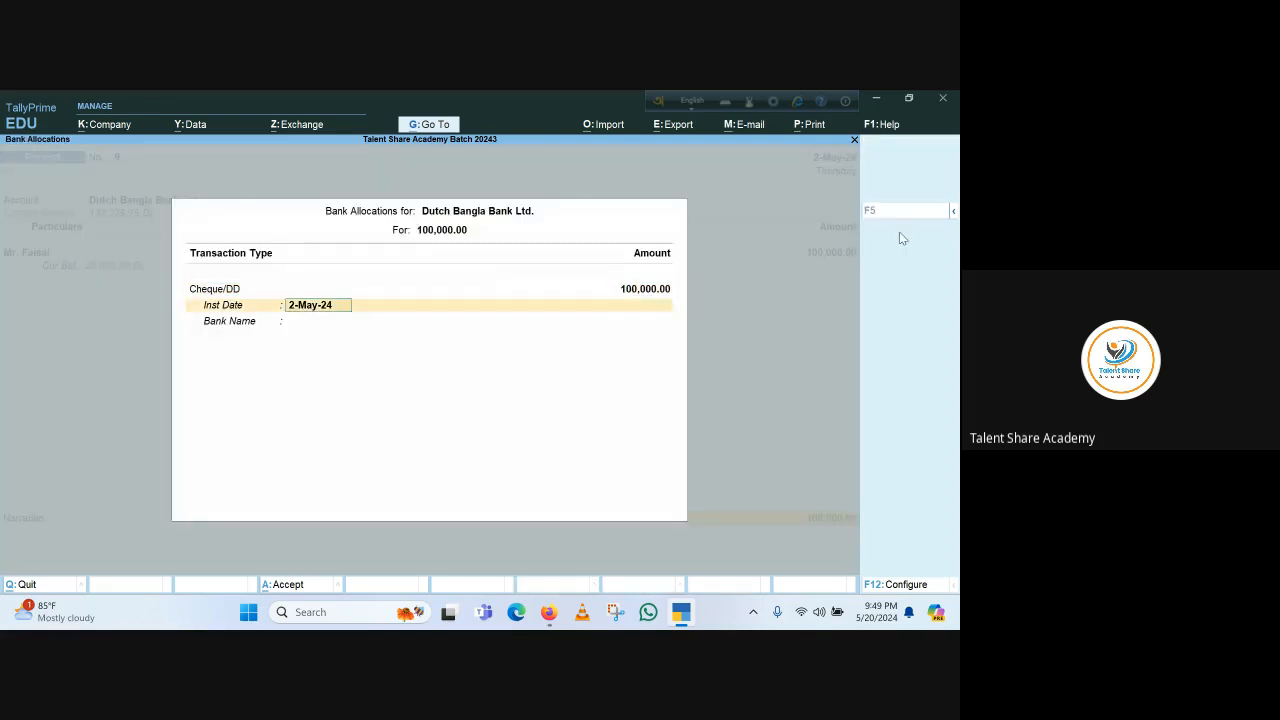
{"action": "key", "text": "Return"}
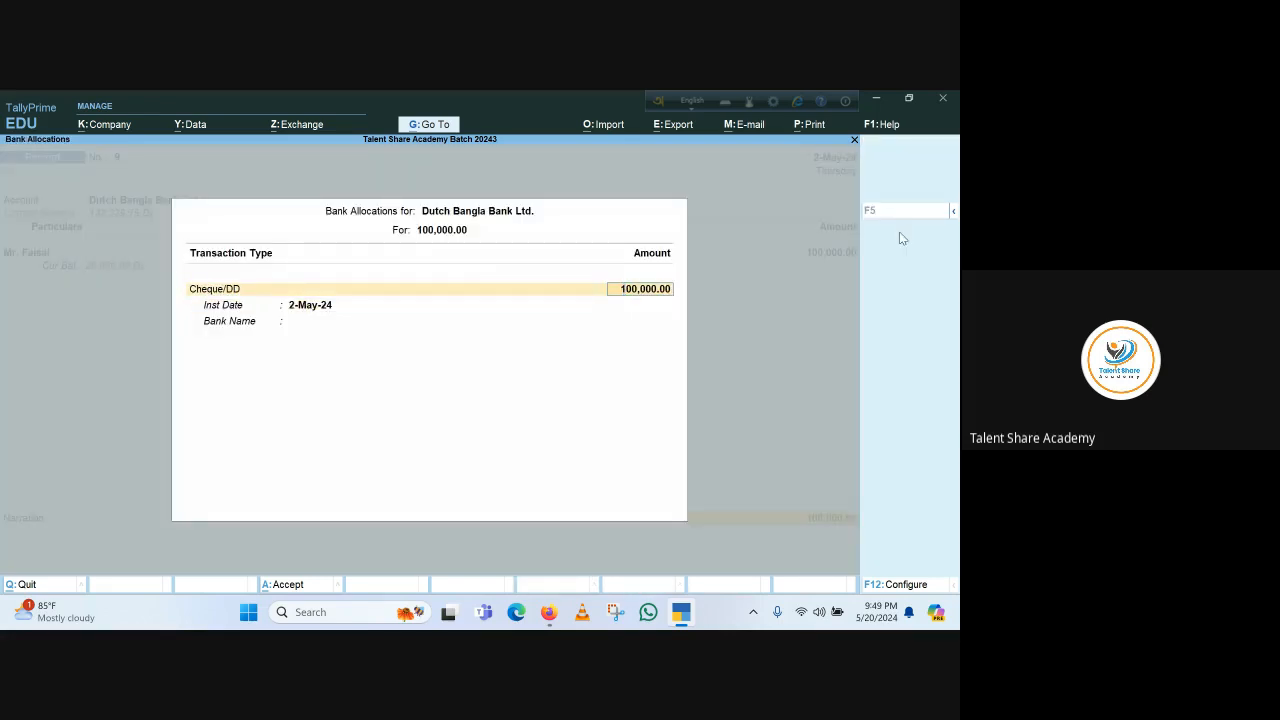
{"action": "key", "text": "Return"}
{"action": "key", "text": "Return"}
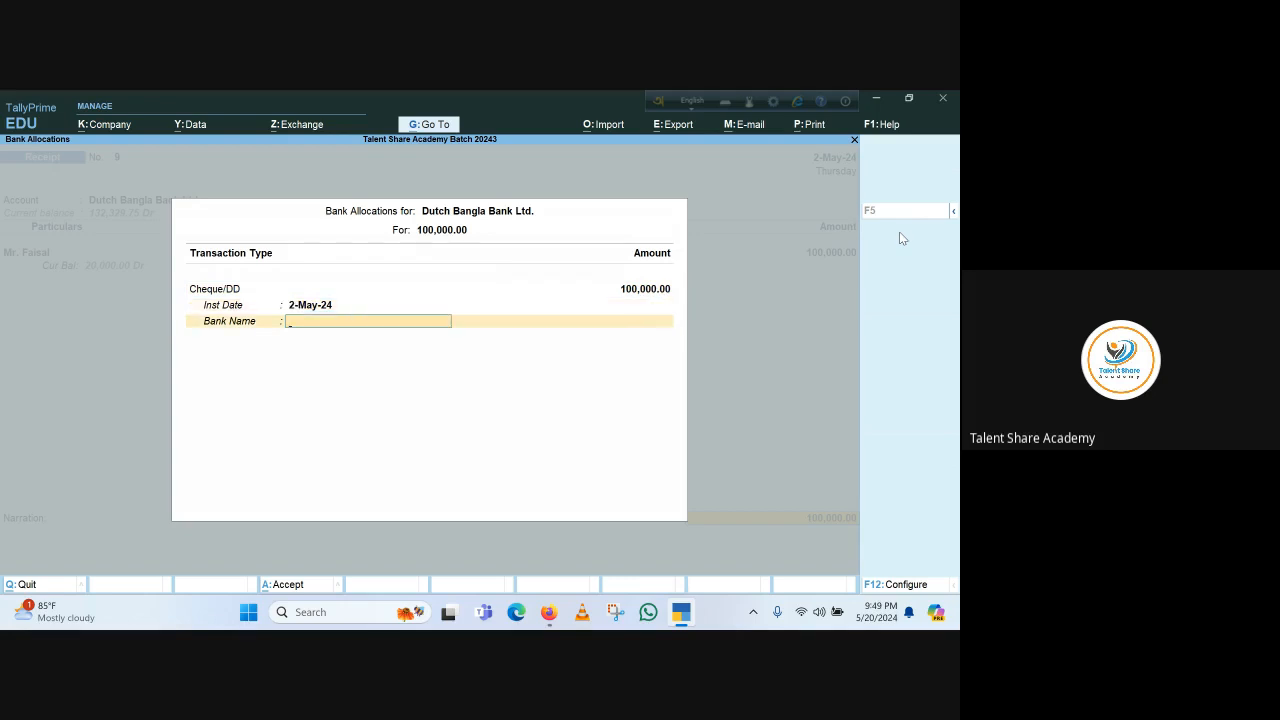
{"action": "key", "text": "Return"}
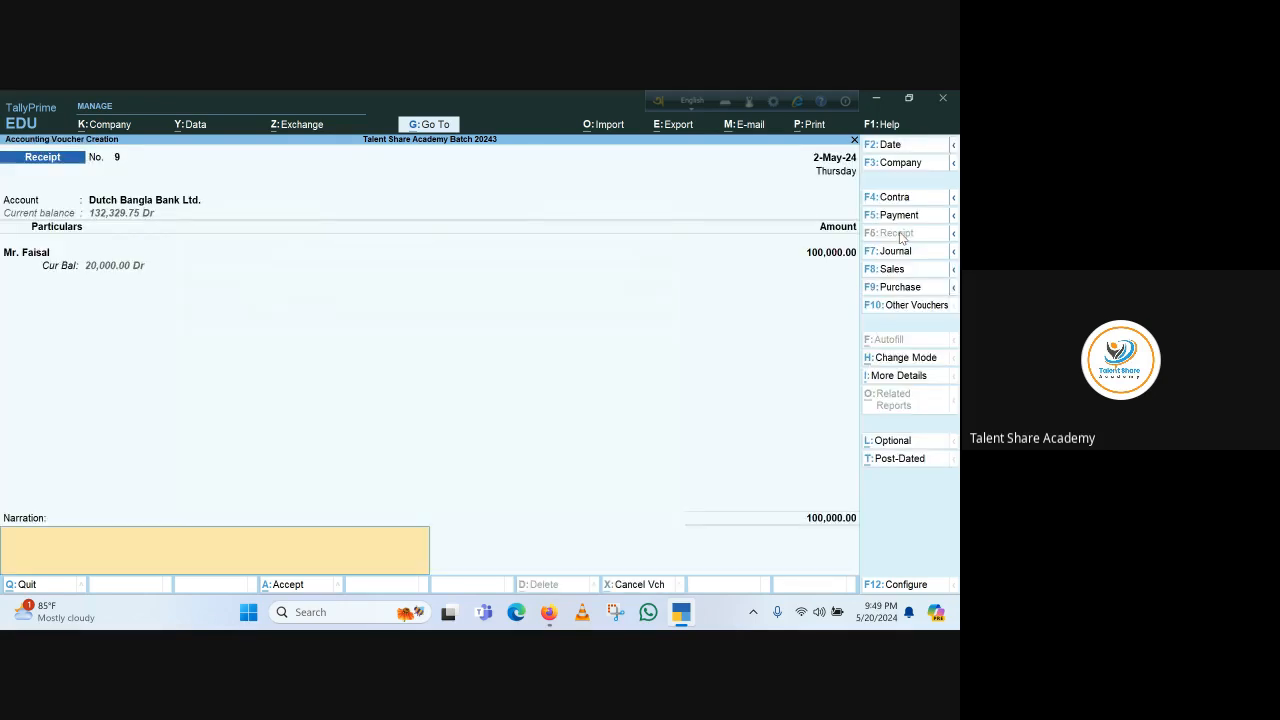
{"action": "key", "text": "Return"}
{"action": "key", "text": "Return"}
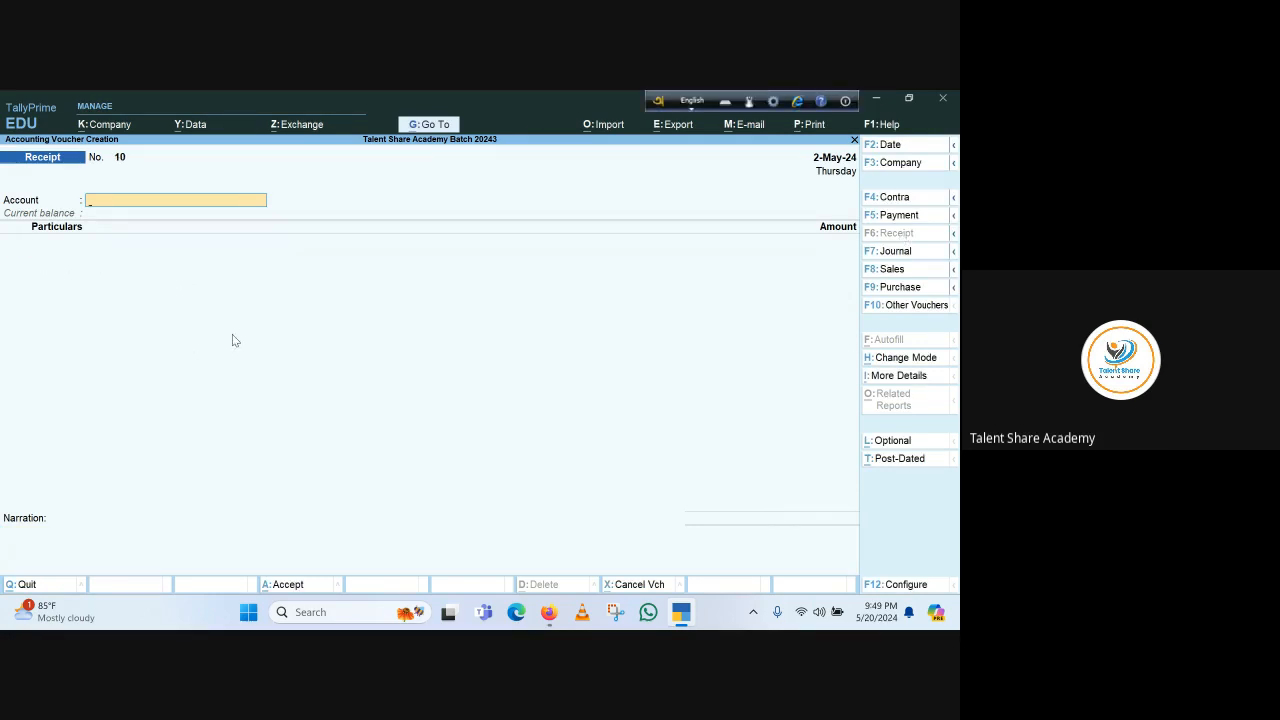
Start a new sales voucher for Mr. Faisal, accepting the dispatch and party details
{"action": "key", "text": "Escape"}
{"action": "key", "text": "Return"}
{"action": "key", "text": "Escape"}
{"action": "key", "text": "Escape"}
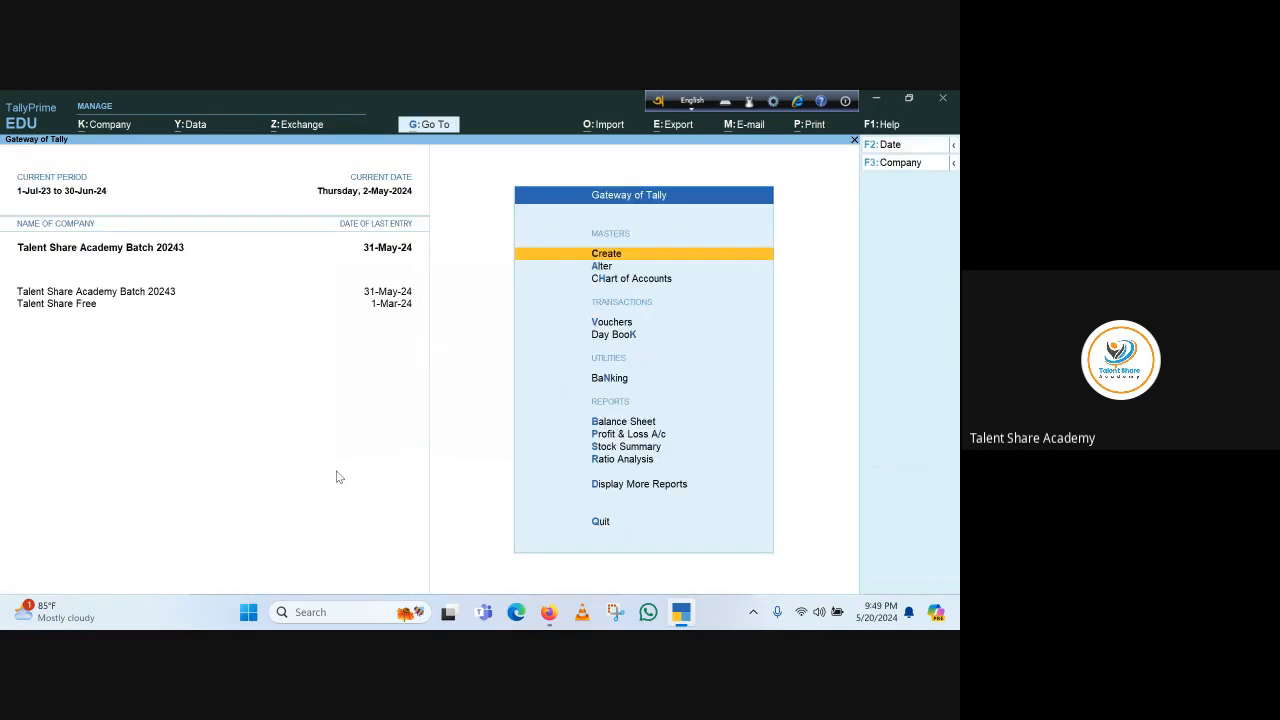
{"action": "key", "text": "v"}
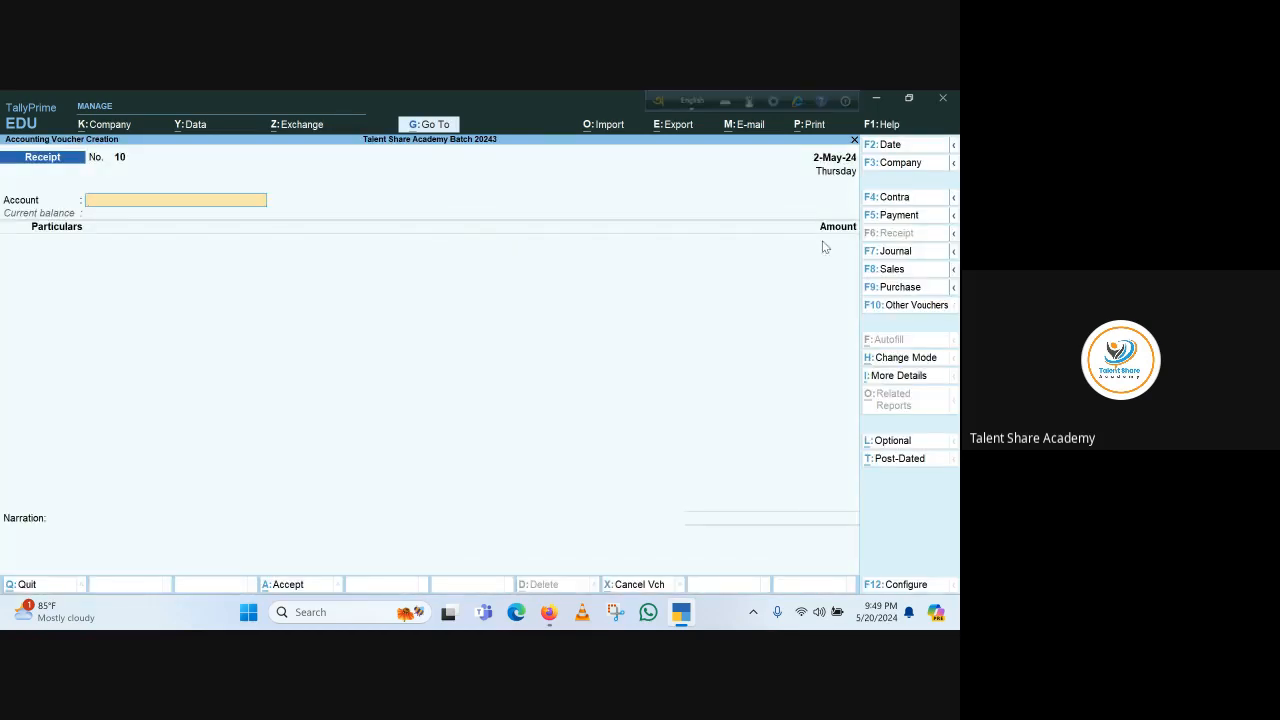
{"action": "left_click", "coordinate": [890, 269]}
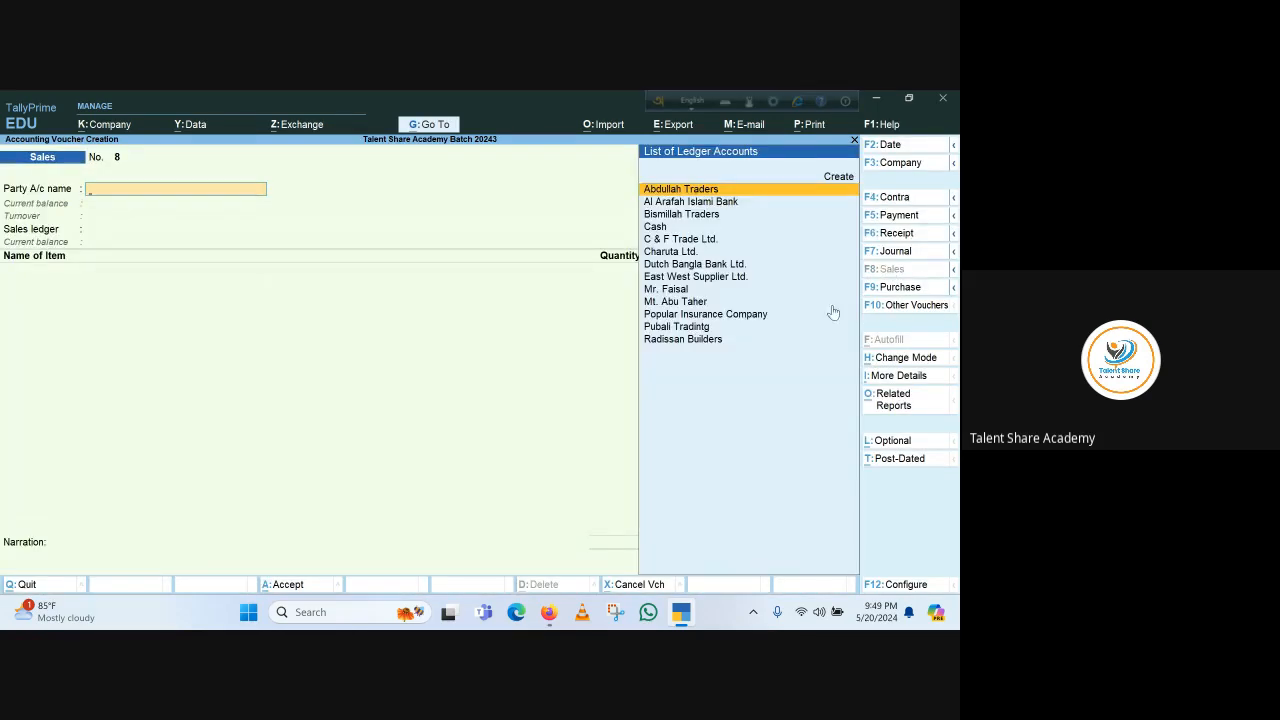
{"action": "key", "text": "Down"}
{"action": "key", "text": "Down"}
{"action": "key", "text": "Down"}
{"action": "key", "text": "Down"}
{"action": "key", "text": "Down"}
{"action": "key", "text": "Down"}
{"action": "key", "text": "Down"}
{"action": "key", "text": "Down"}
{"action": "key", "text": "Return"}
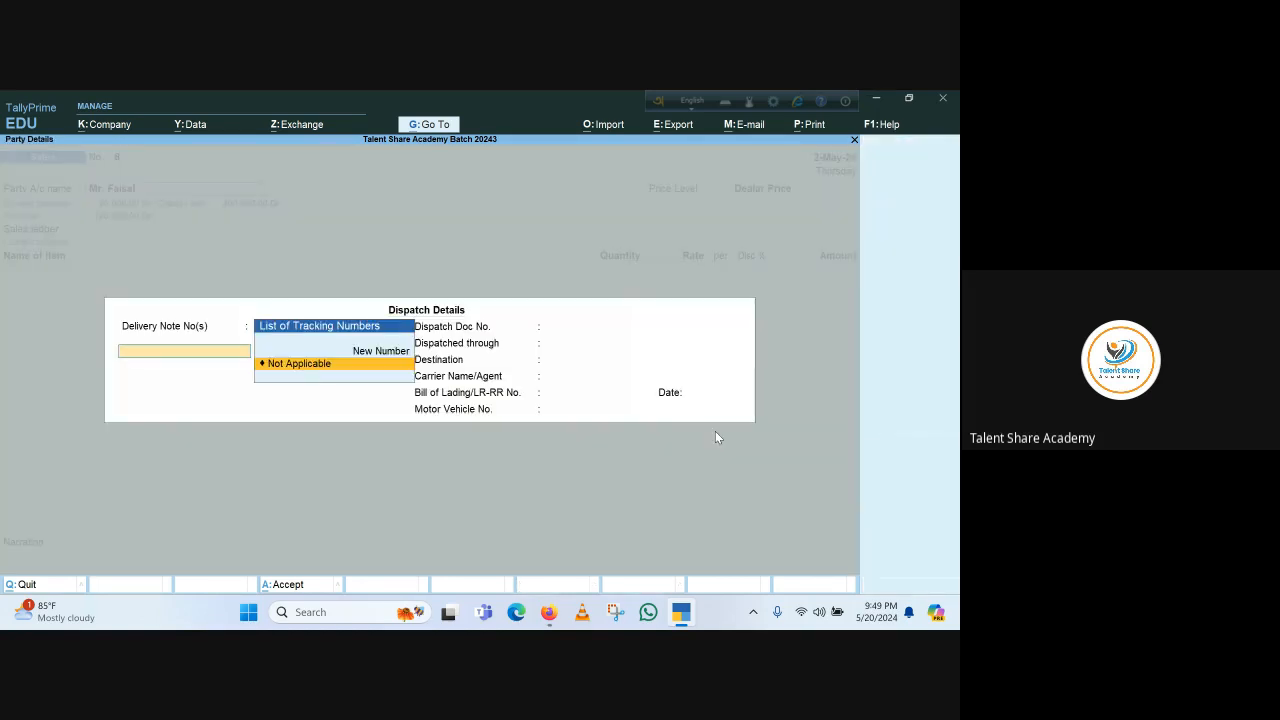
{"action": "key", "text": "ctrl+a"}
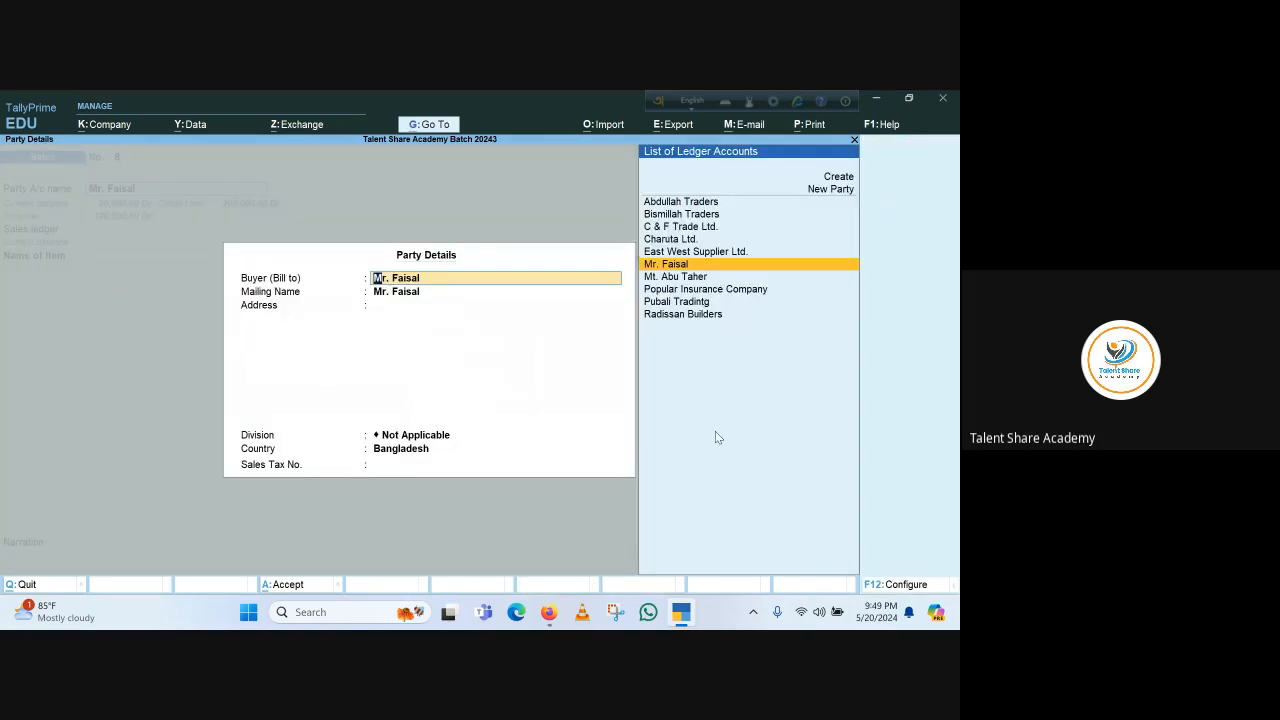
{"action": "key", "text": "ctrl+a"}
{"action": "key", "text": "Return"}
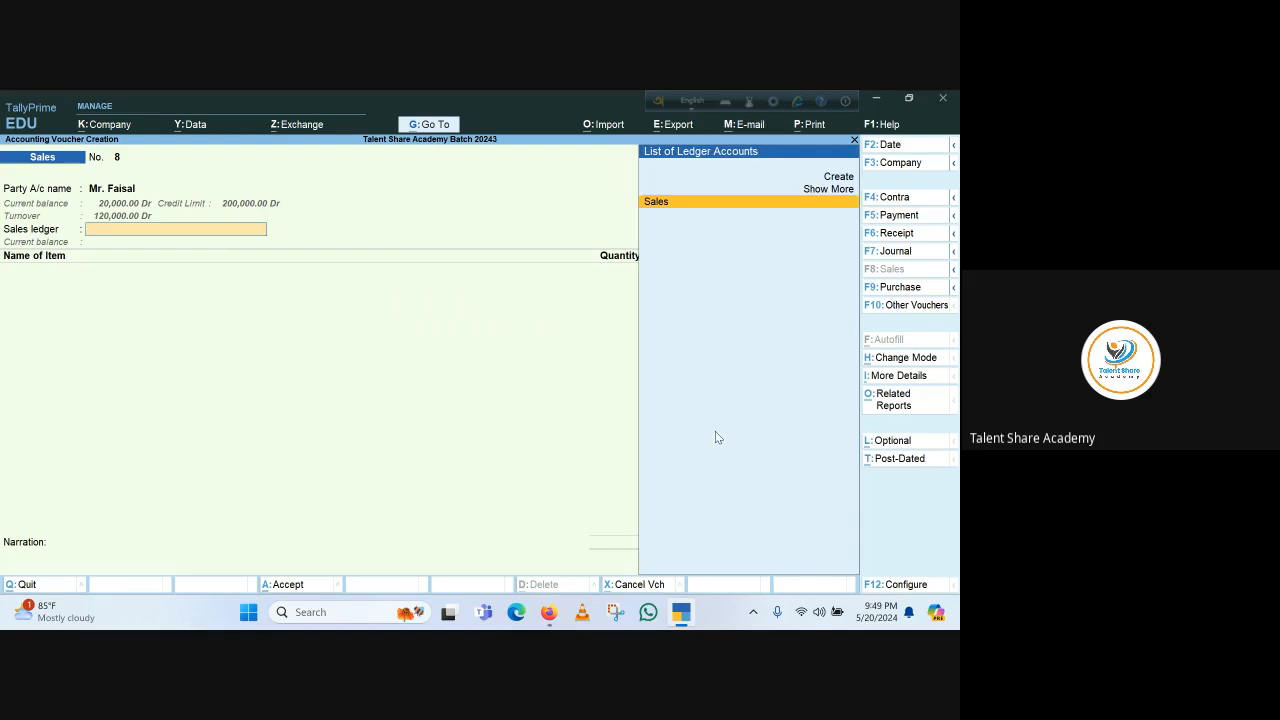
Accept Sales as the sales ledger and choose Soap Case- Cherry as the stock item
{"action": "key", "text": "Return"}
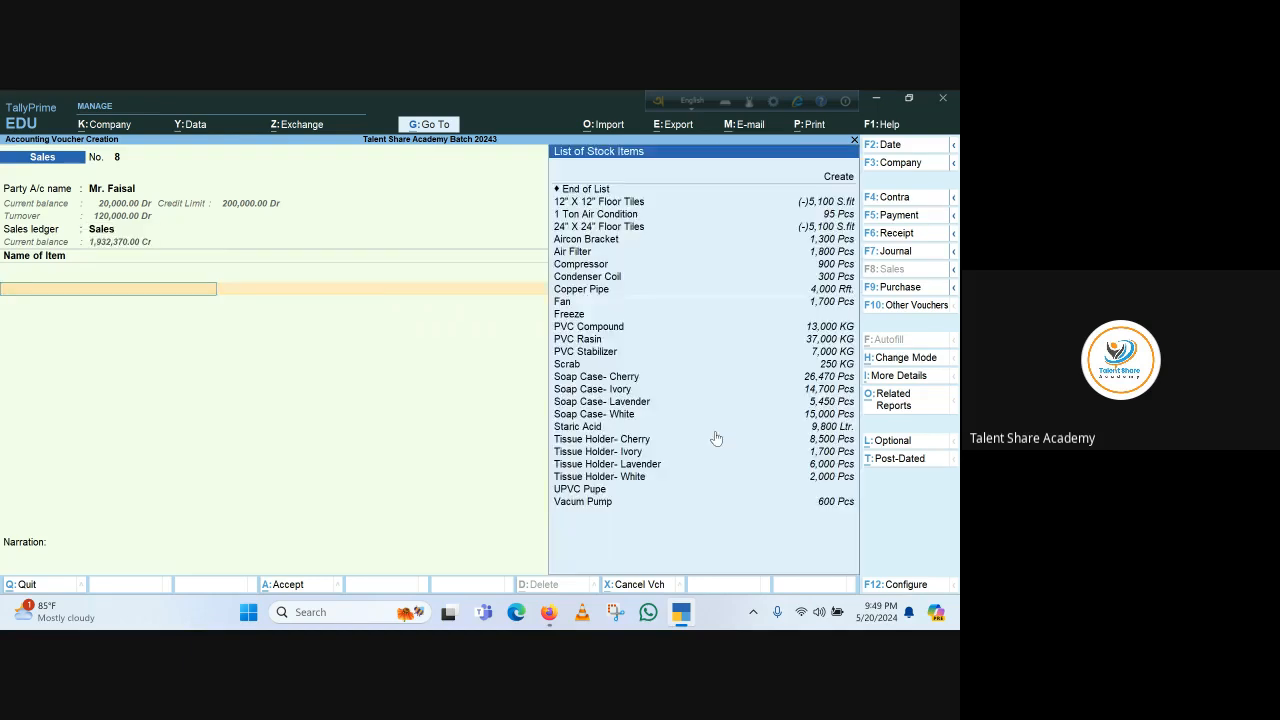
{"action": "key", "text": "Down"}
{"action": "key", "text": "Down"}
{"action": "key", "text": "Down"}
{"action": "key", "text": "Down"}
{"action": "key", "text": "Down"}
{"action": "key", "text": "Down"}
{"action": "key", "text": "Down"}
{"action": "key", "text": "Down"}
{"action": "key", "text": "Down"}
{"action": "key", "text": "Down"}
{"action": "key", "text": "Down"}
{"action": "key", "text": "Down"}
{"action": "key", "text": "Down"}
{"action": "key", "text": "Down"}
{"action": "key", "text": "Down"}
{"action": "key", "text": "Down"}
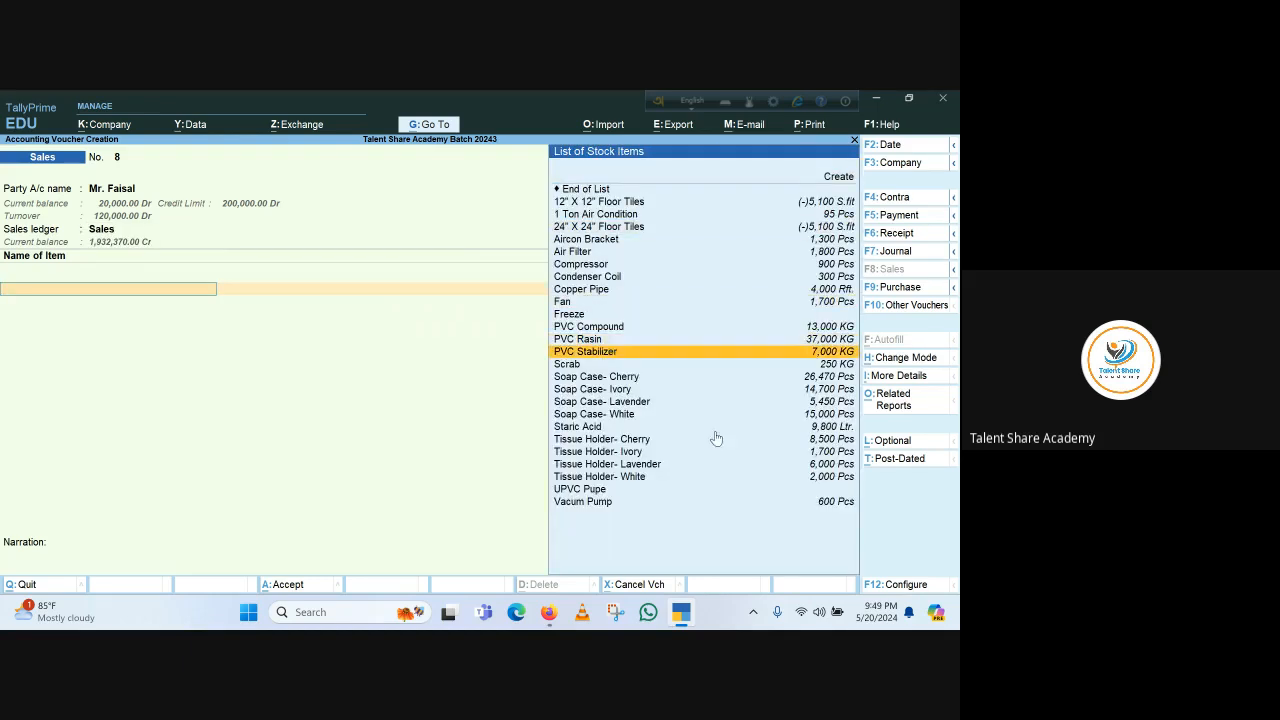
{"action": "key", "text": "Return"}
{"action": "key", "text": "Return"}
{"action": "key", "text": "Return"}
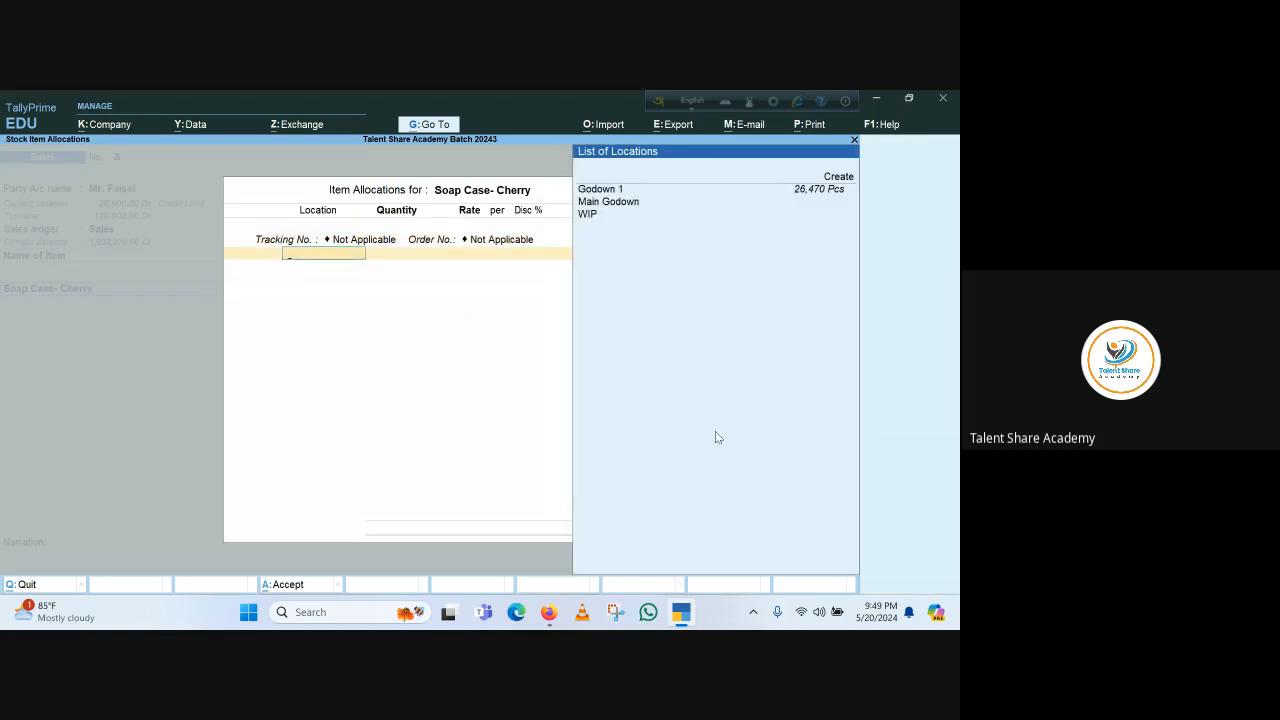
Allocate 3000 Pcs of Soap Case- Cherry from Godown 1, accepting the rate and closing the item allocation
{"action": "key", "text": "Return"}
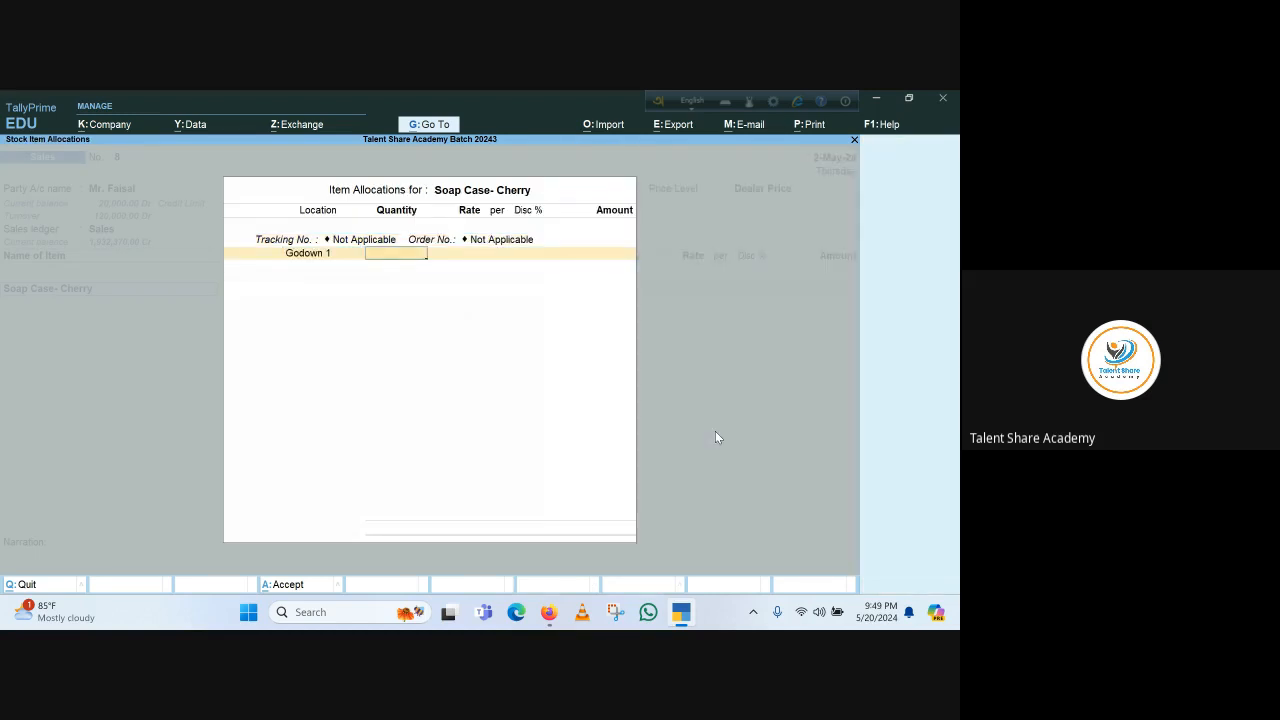
{"action": "type", "text": "3000"}
{"action": "key", "text": "Return"}
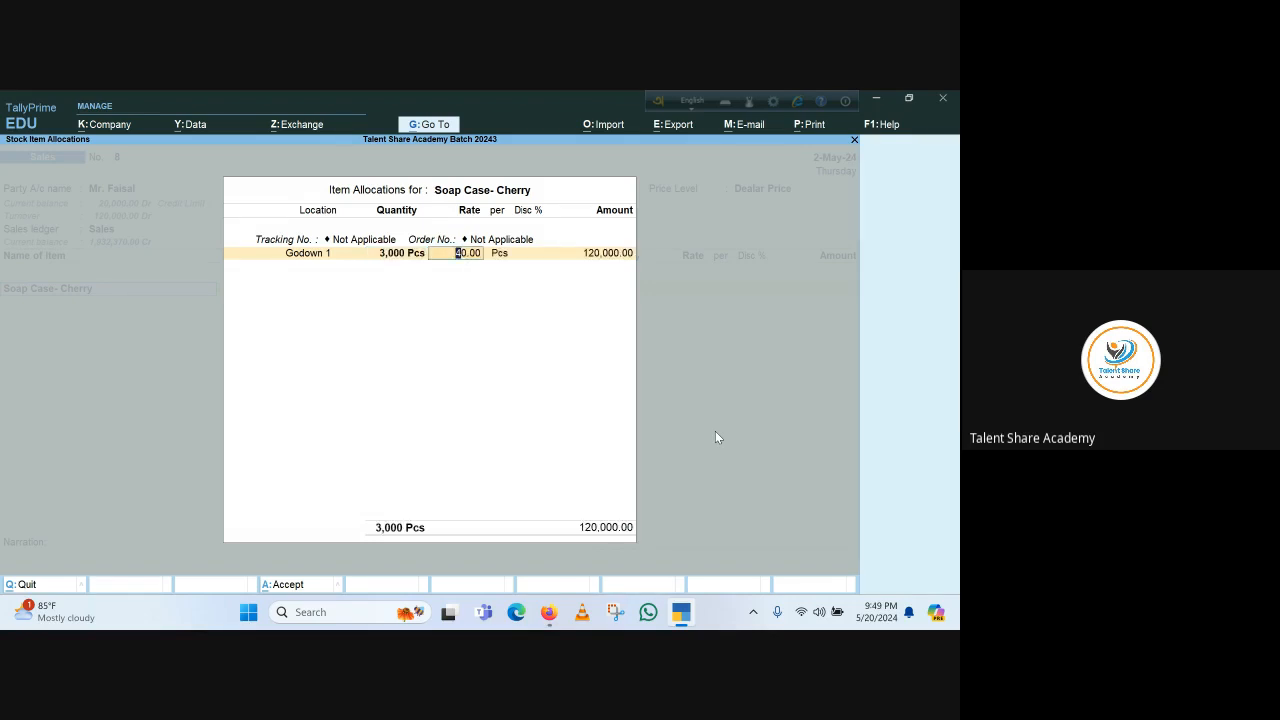
{"action": "key", "text": "Return"}
{"action": "key", "text": "Return"}
{"action": "key", "text": "Return"}
{"action": "key", "text": "Return"}
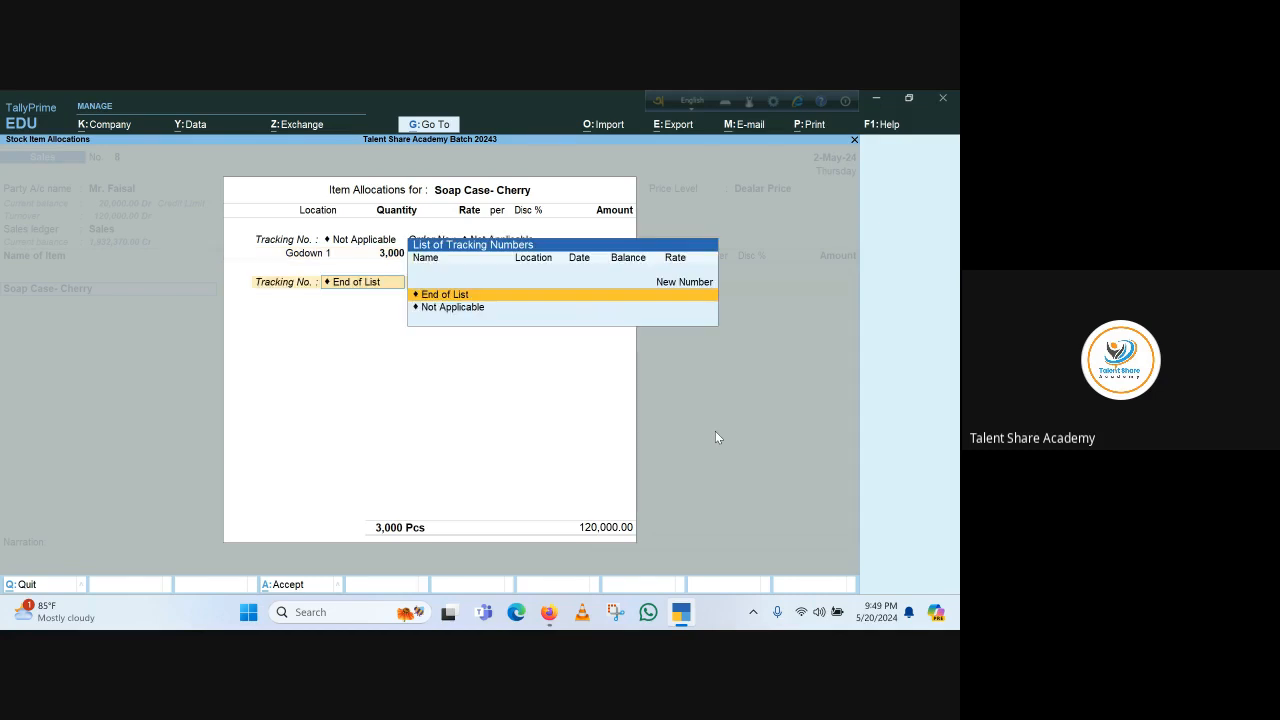
{"action": "key", "text": "Return"}
Save the sales voucher for Mr. Faisal and leave voucher entry
{"action": "key", "text": "Return"}
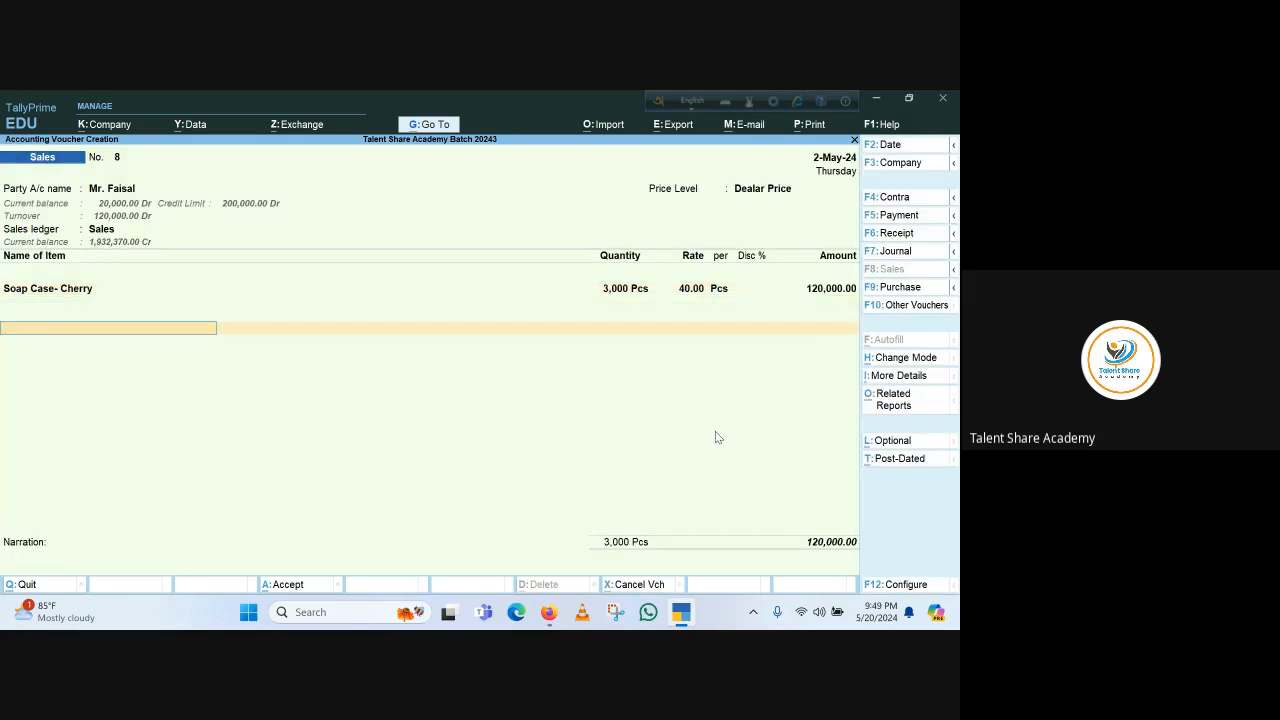
{"action": "key", "text": "Return"}
{"action": "key", "text": "Return"}
{"action": "key", "text": "Return"}
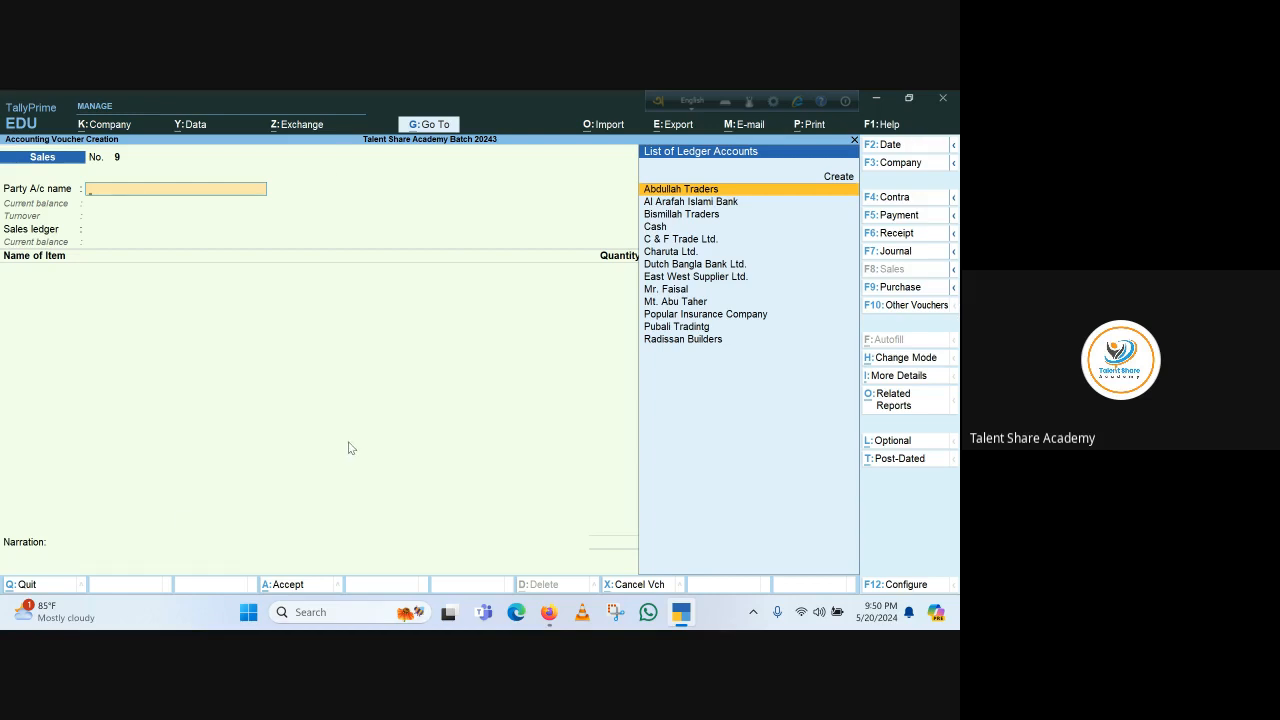
{"action": "key", "text": "Escape"}
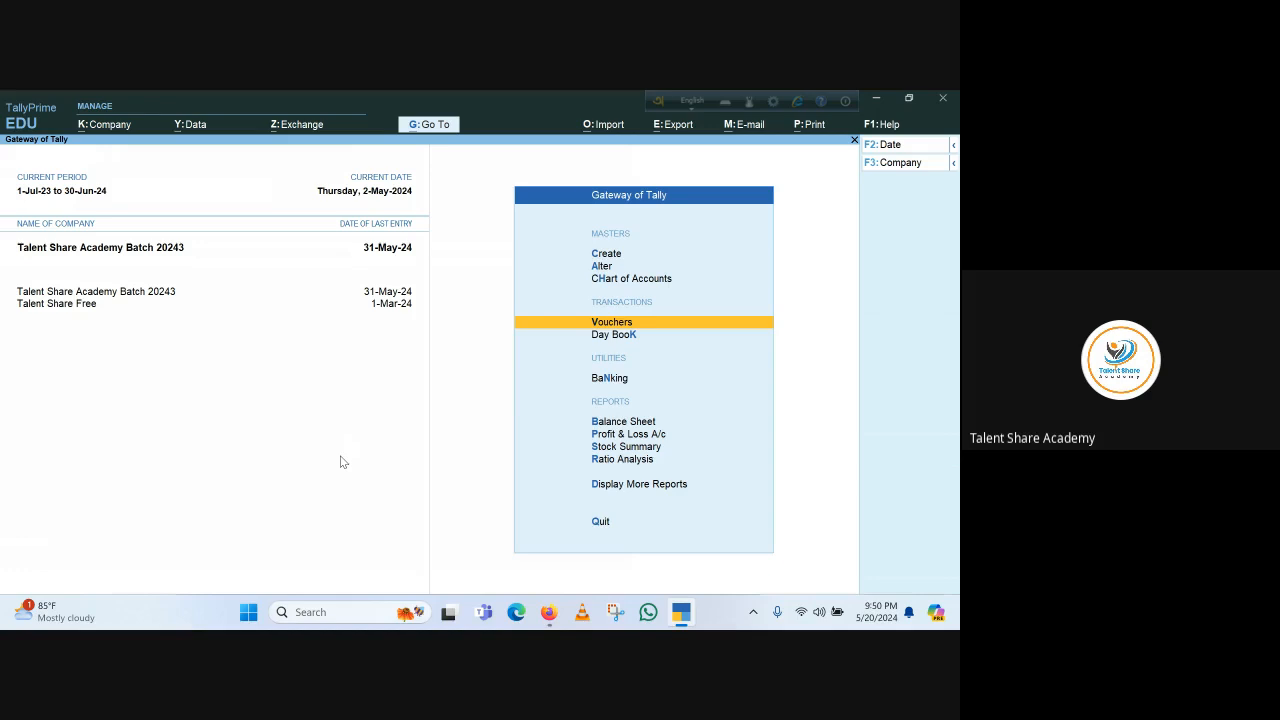
Open the Balance Sheet in detailed view and drill into Sundry Debtors to examine each party's balance
{"action": "left_click", "coordinate": [622, 424]}
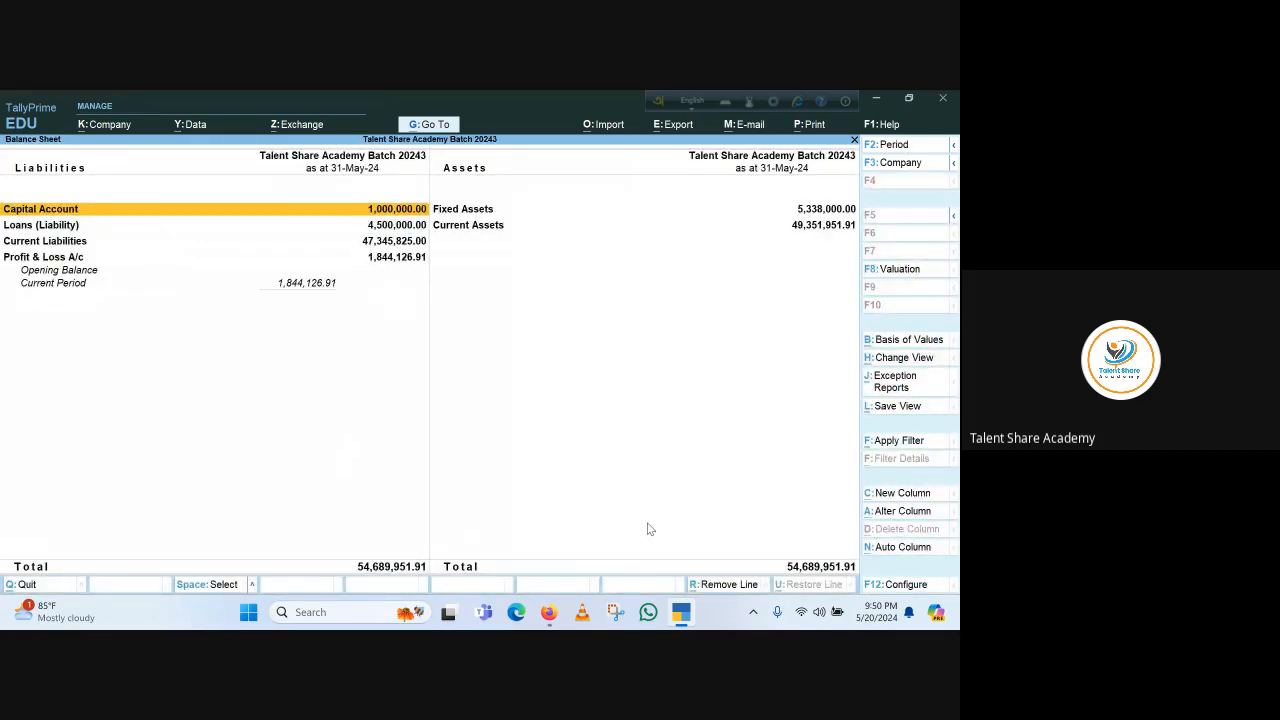
{"action": "key", "text": "alt+F5"}
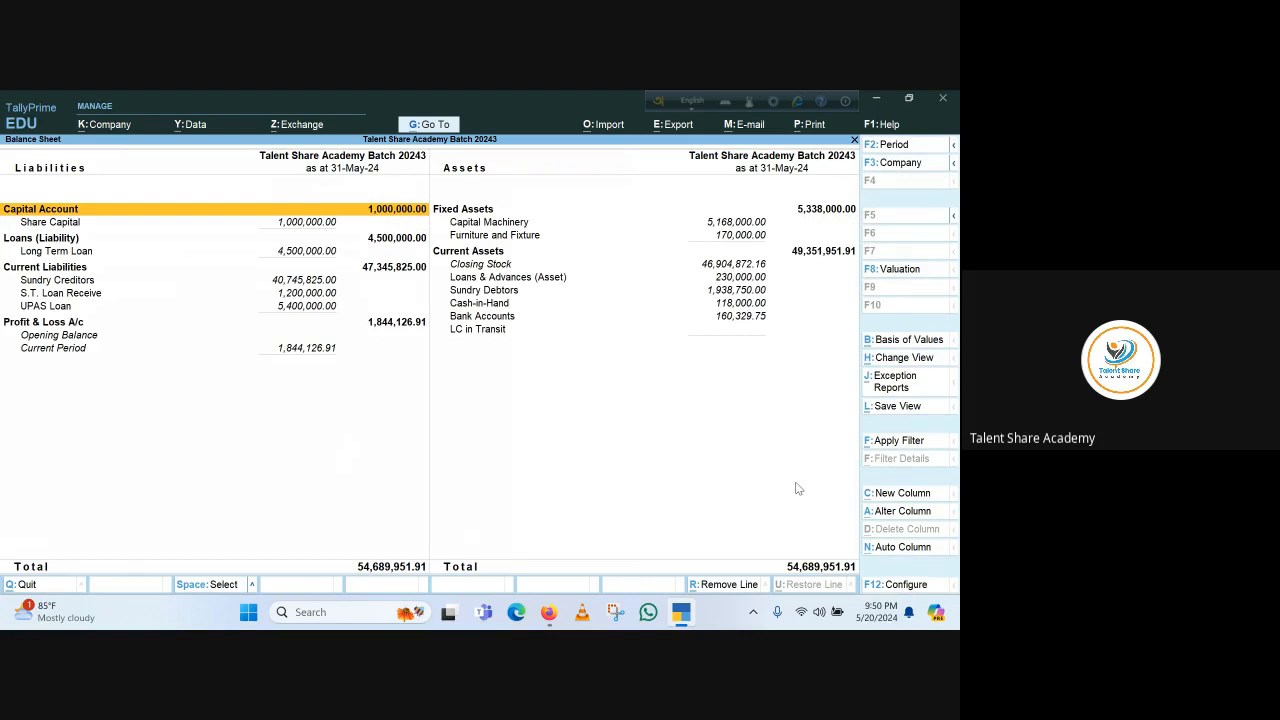
{"action": "key", "text": "Right"}
{"action": "key", "text": "Down"}
{"action": "key", "text": "Down"}
{"action": "key", "text": "Down"}
{"action": "key", "text": "Down"}
{"action": "key", "text": "Down"}
{"action": "key", "text": "Down"}
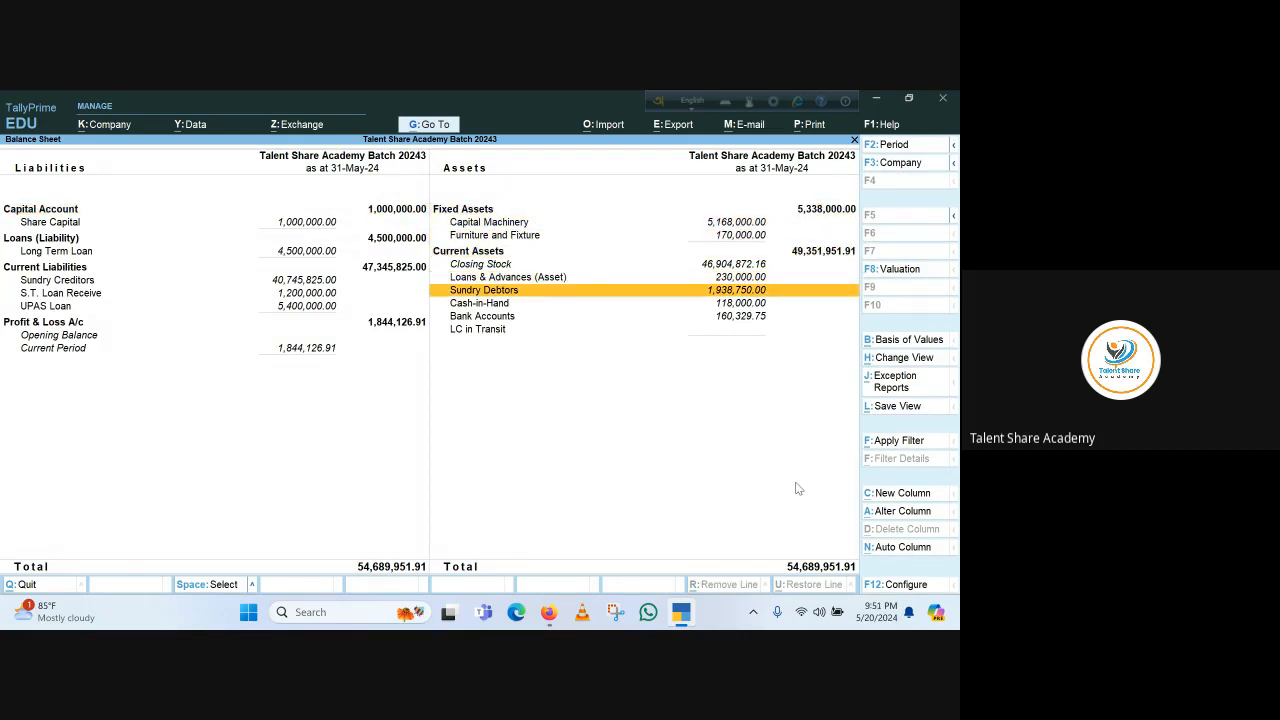
{"action": "key", "text": "Return"}
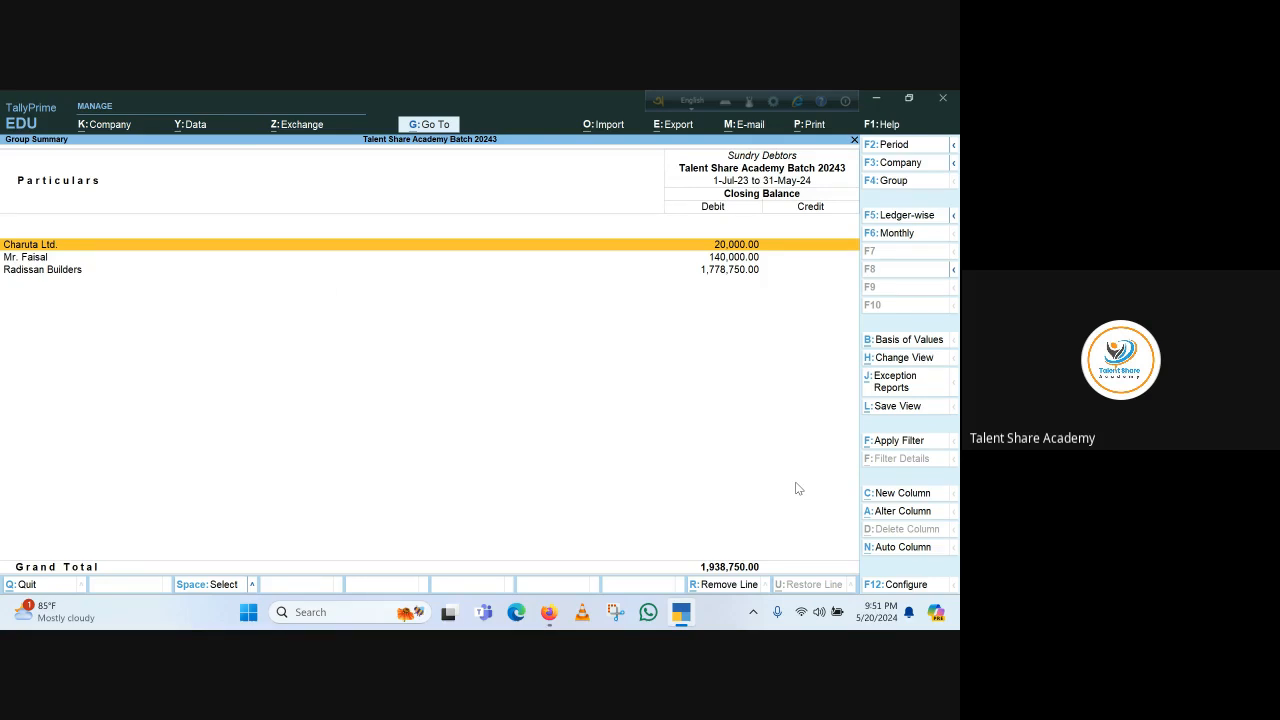
{"action": "left_click", "coordinate": [24, 258]}
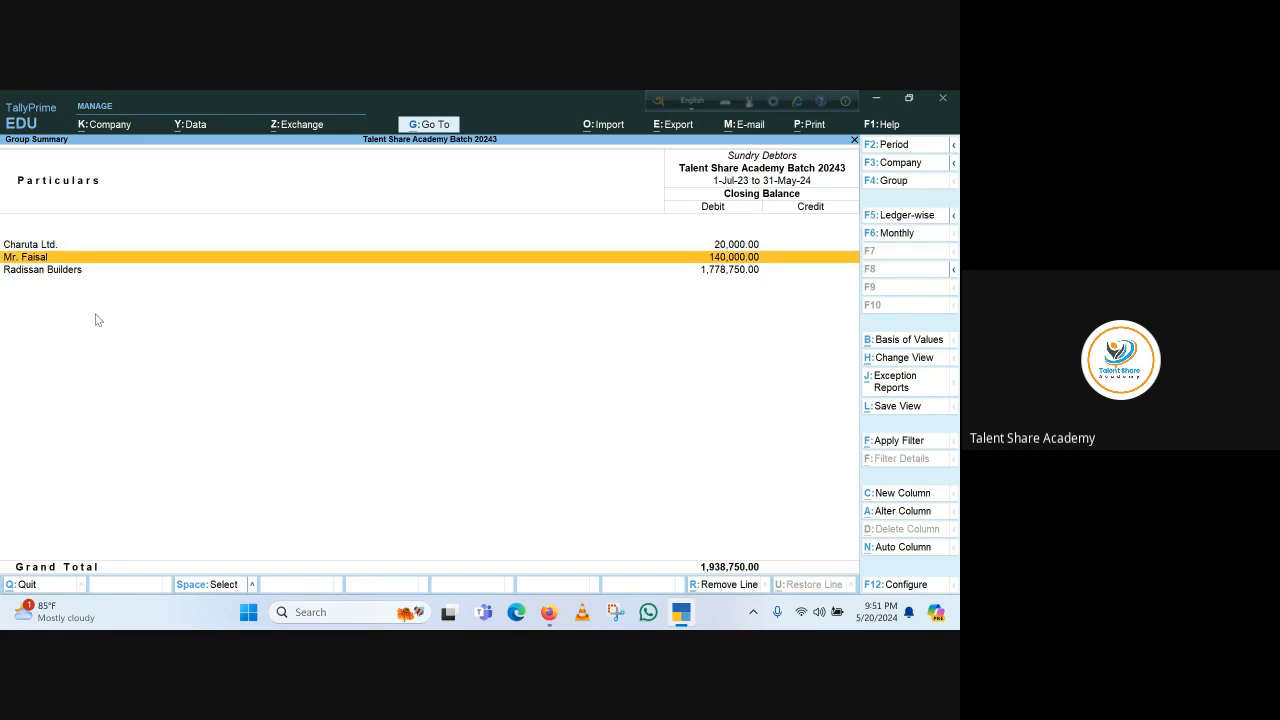
{"action": "key", "text": "Down"}
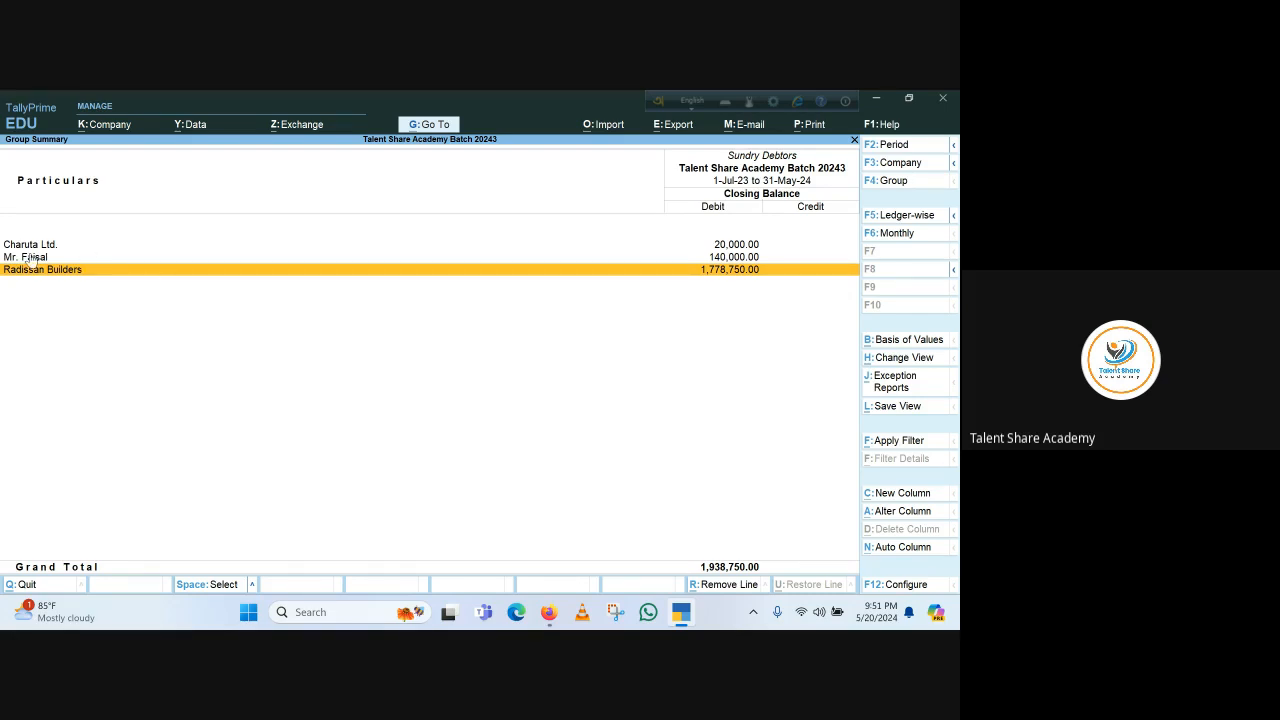
{"action": "key", "text": "Escape"}
{"action": "key", "text": "Escape"}
{"action": "key", "text": "Escape"}
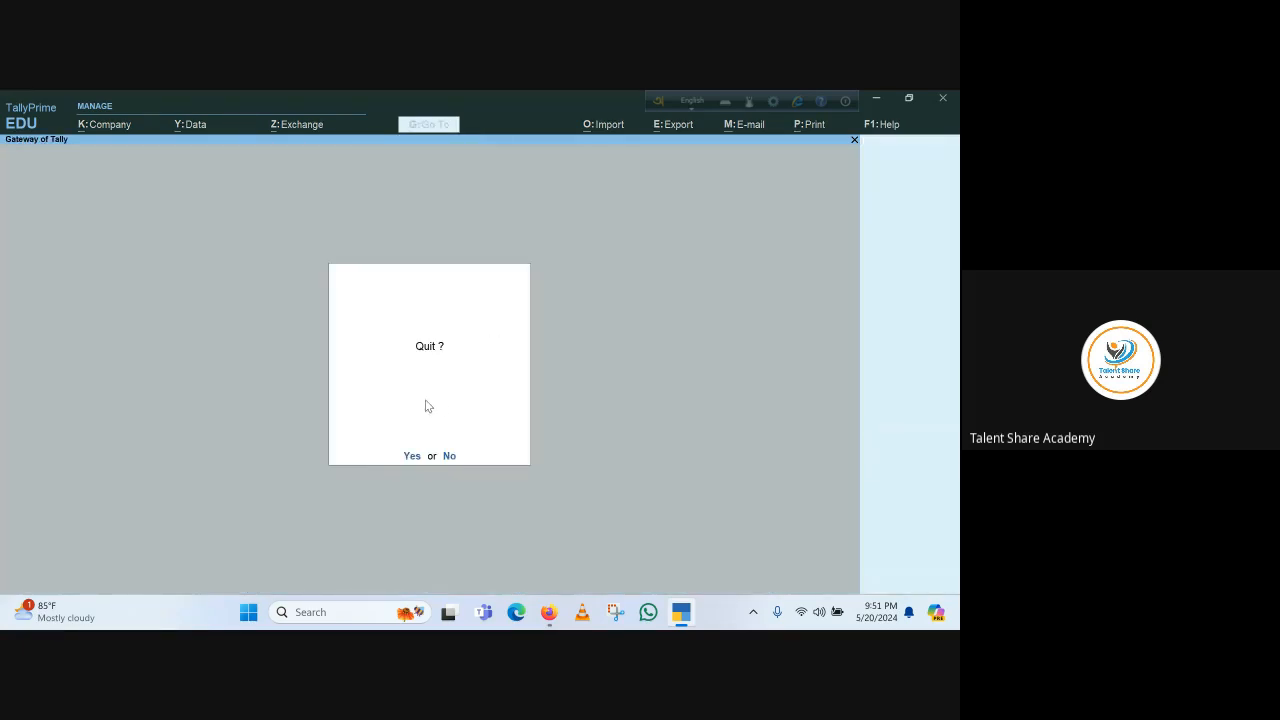
{"action": "key", "text": "Escape"}
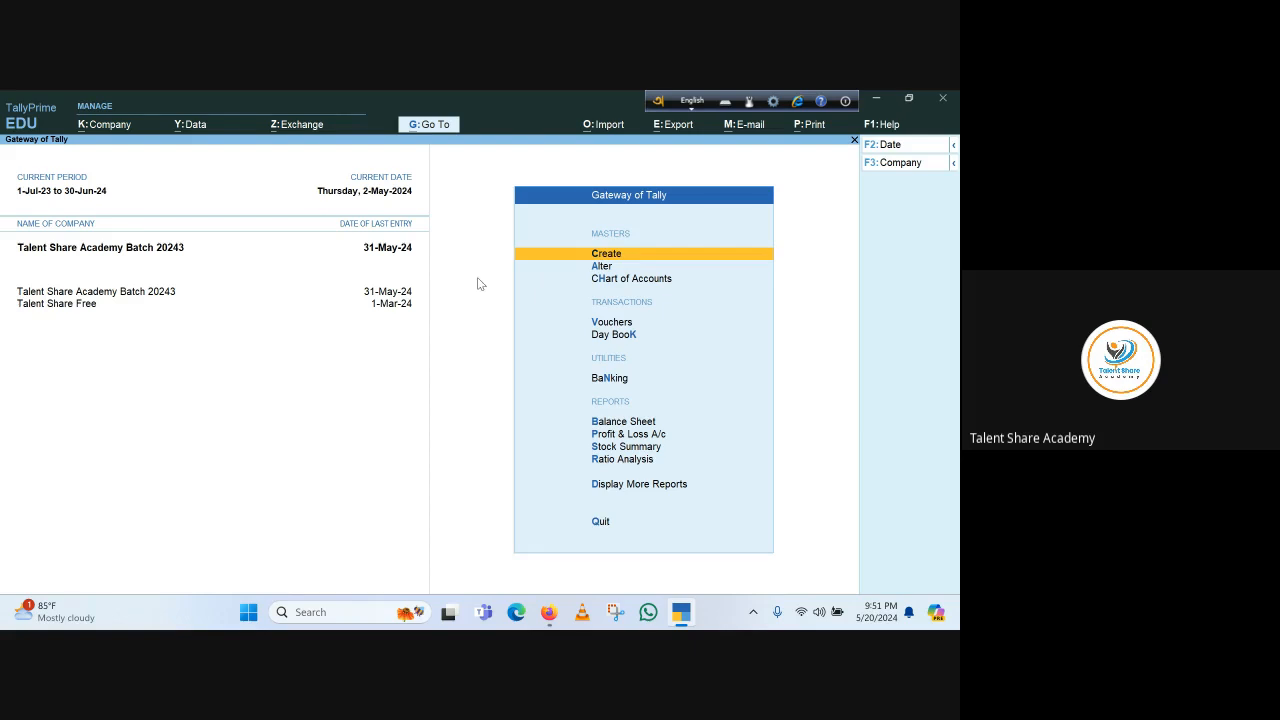
Open the ledger account book for Mr. Faisal to review its vouchers and closing balance
{"action": "left_click", "coordinate": [623, 487]}
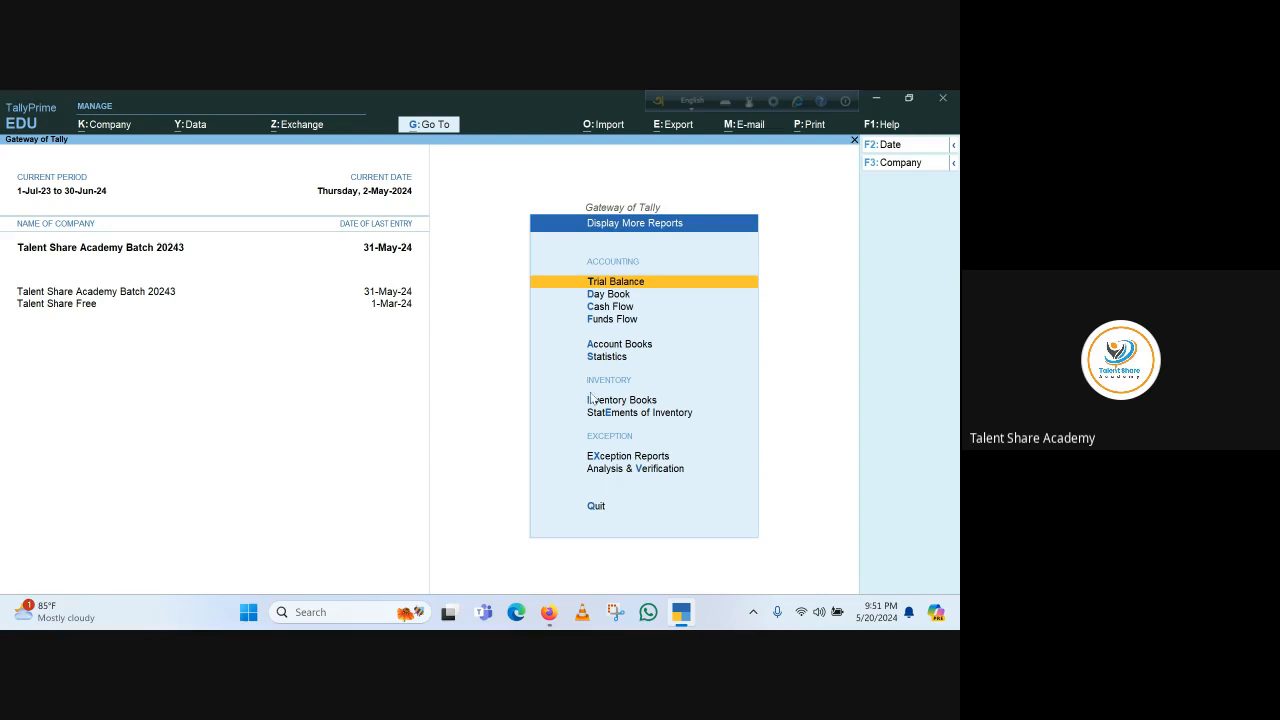
{"action": "left_click", "coordinate": [613, 345]}
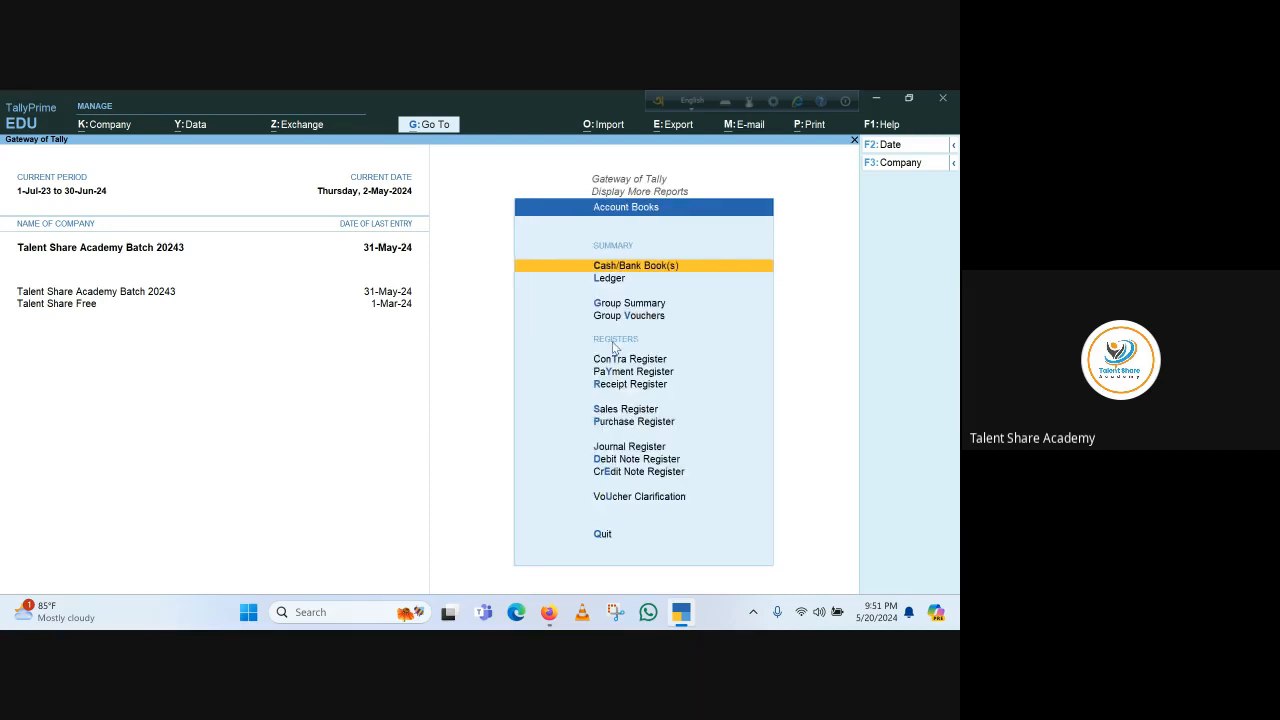
{"action": "left_click", "coordinate": [611, 280]}
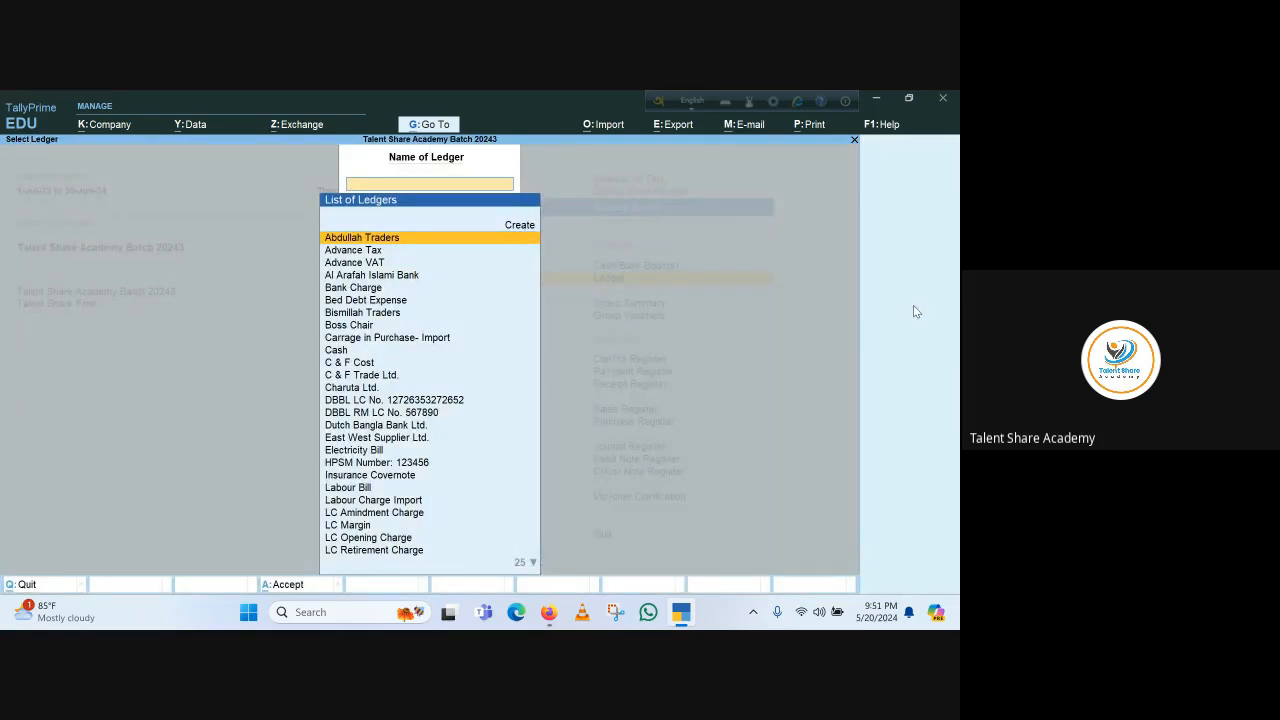
{"action": "type", "text": "Mr."}
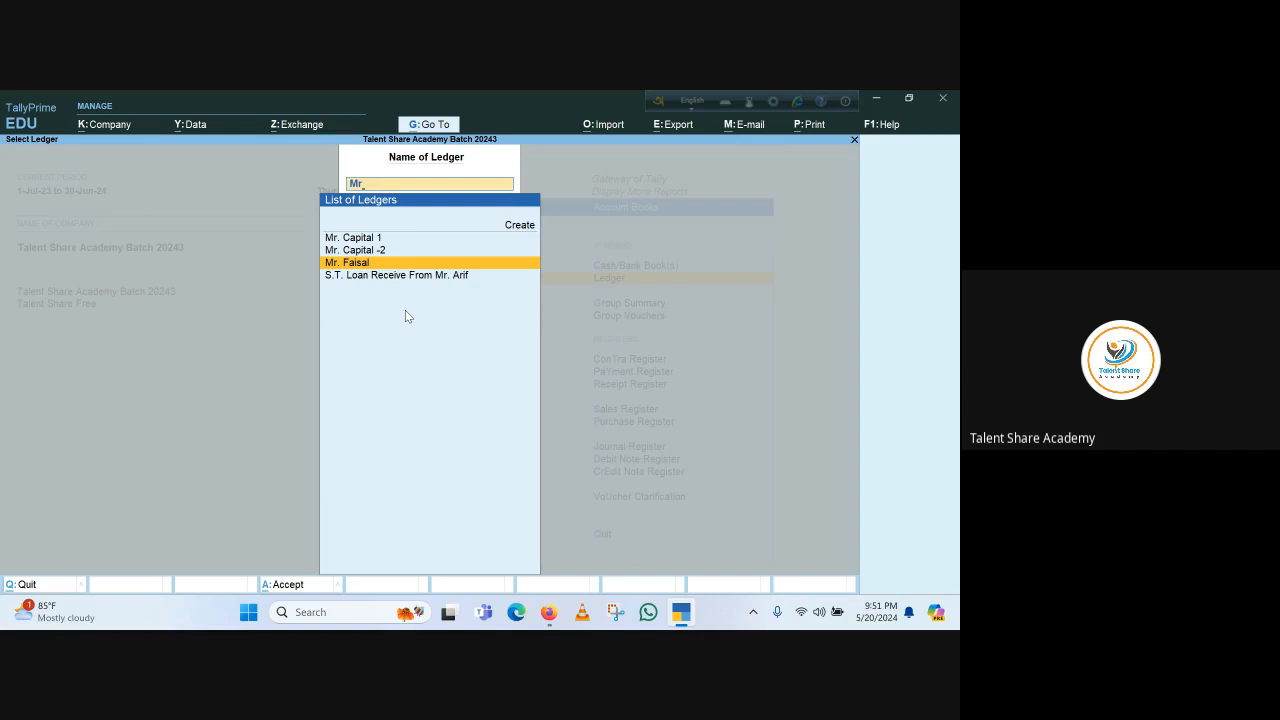
{"action": "key", "text": "Return"}
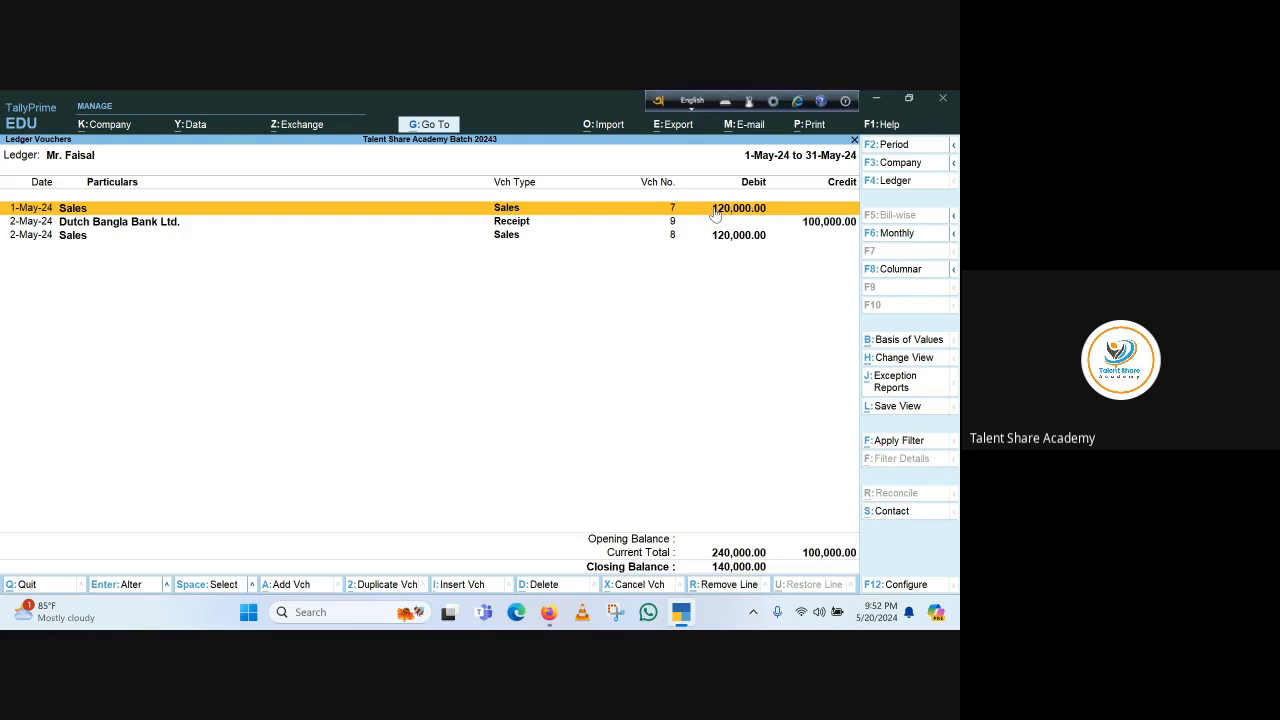
{"action": "key", "text": "Down"}
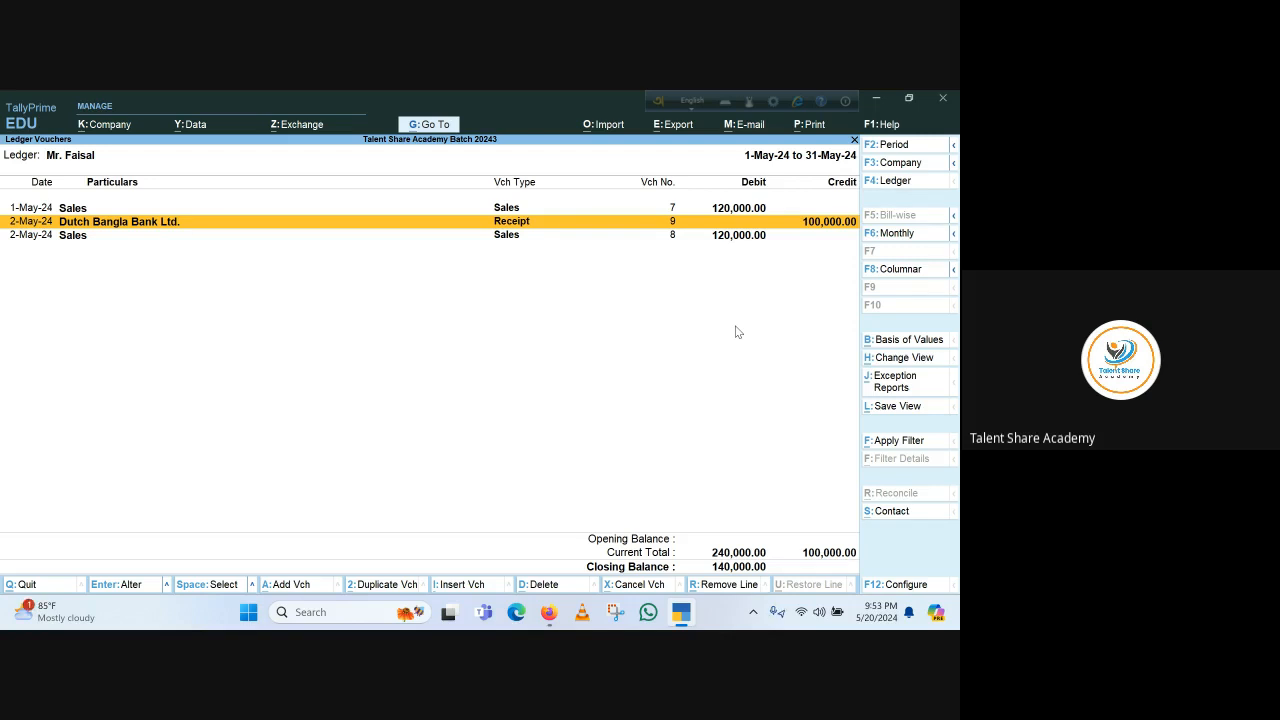
{"action": "key", "text": "Escape"}
{"action": "key", "text": "Escape"}
{"action": "key", "text": "Escape"}
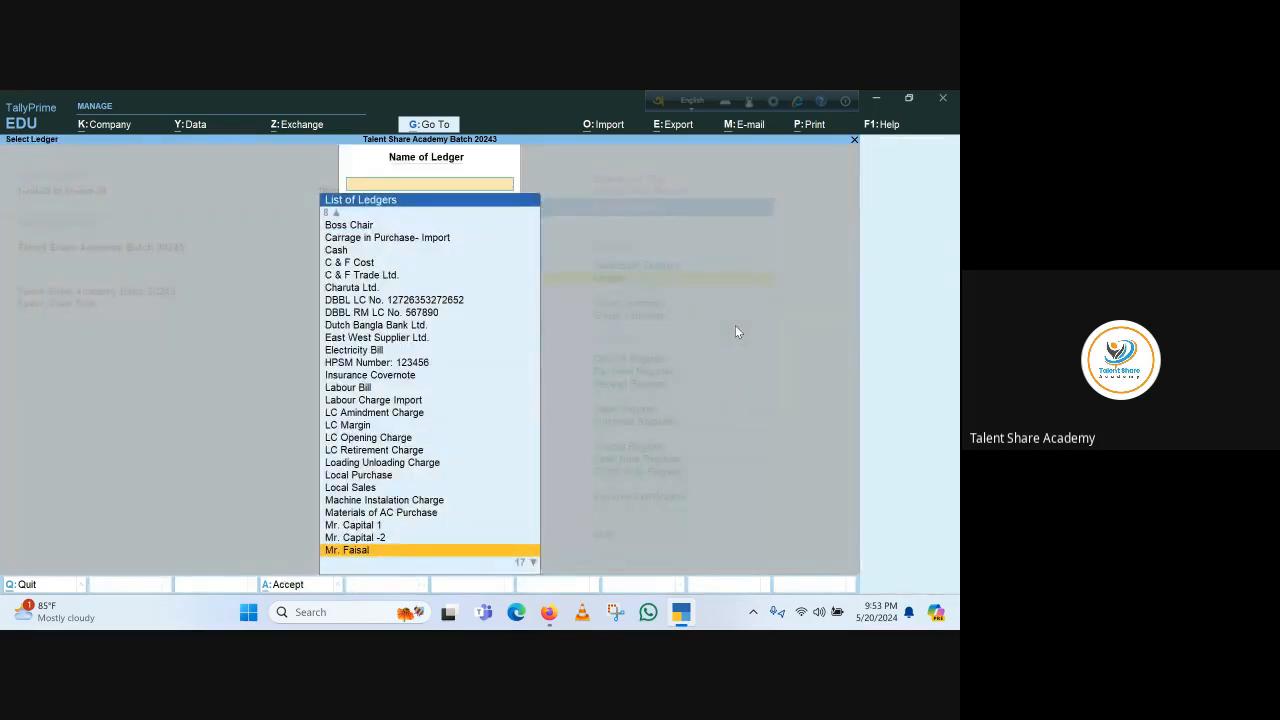
{"action": "key", "text": "Escape"}
{"action": "key", "text": "Escape"}
{"action": "key", "text": "Escape"}
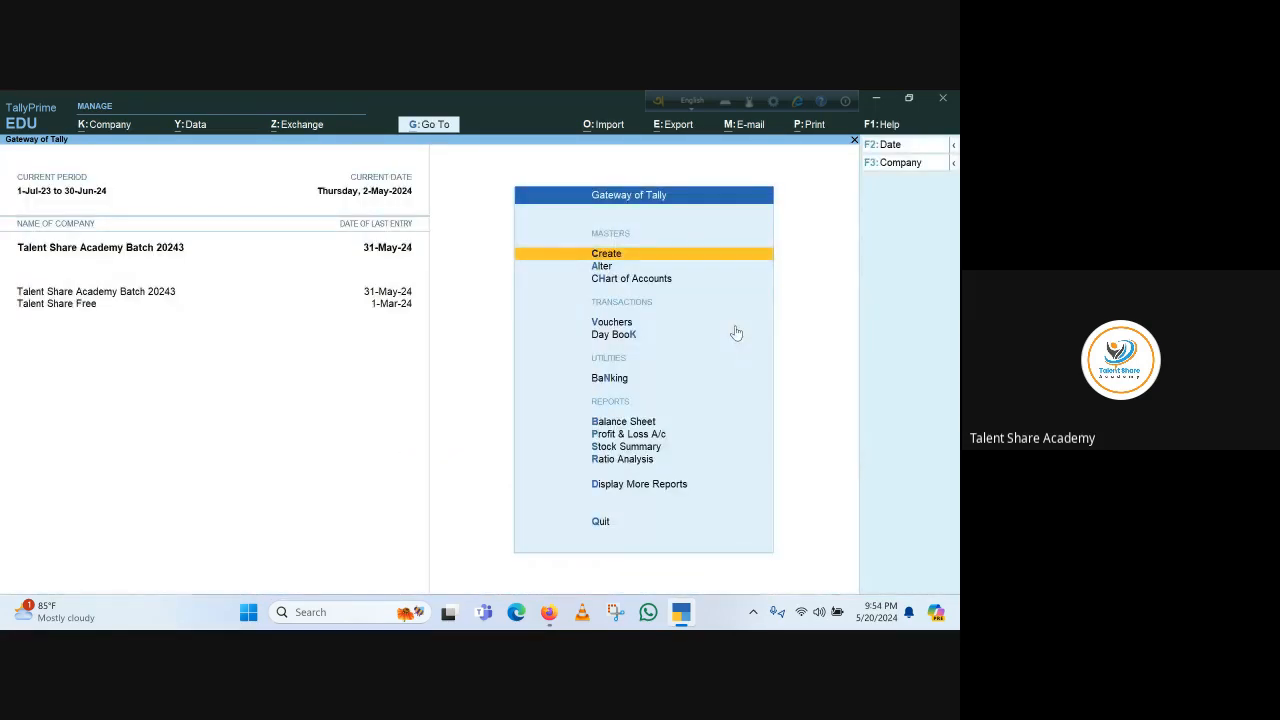
Open the company features for Talent Share Academy Batch 20243 and set Enable Bill-wise entry to Yes
{"action": "left_click", "coordinate": [118, 126]}
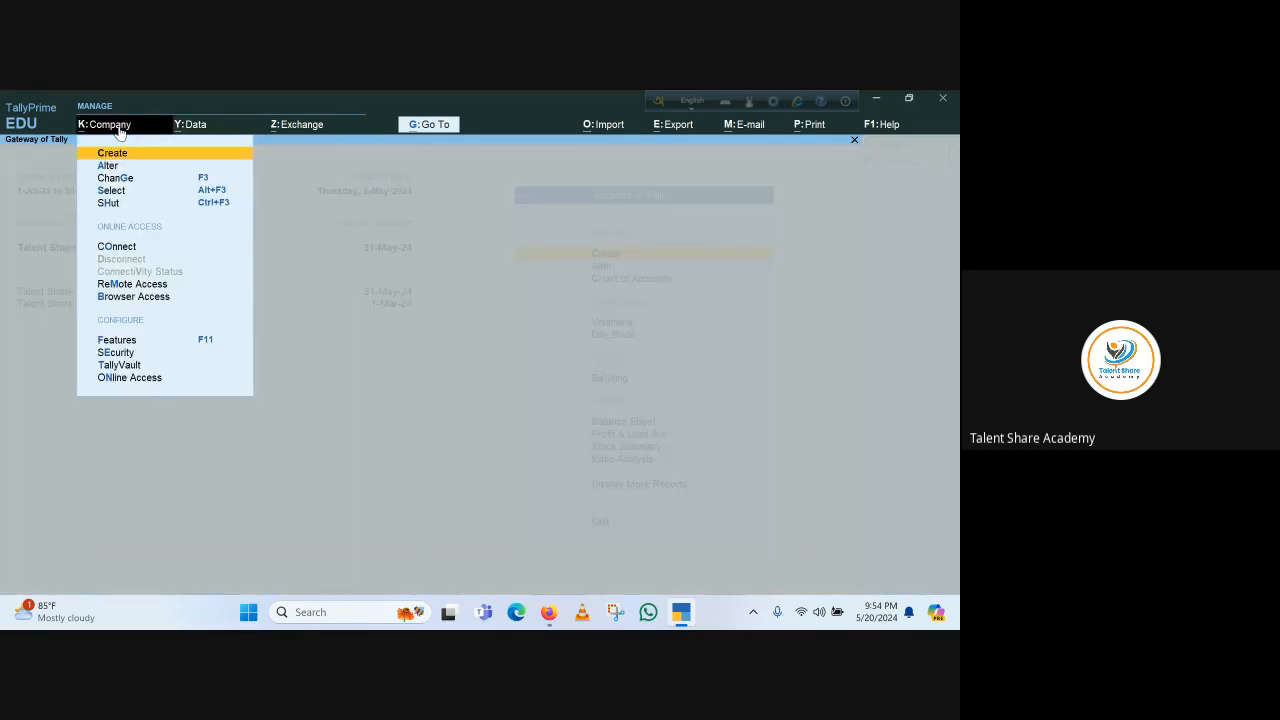
{"action": "left_click", "coordinate": [124, 341]}
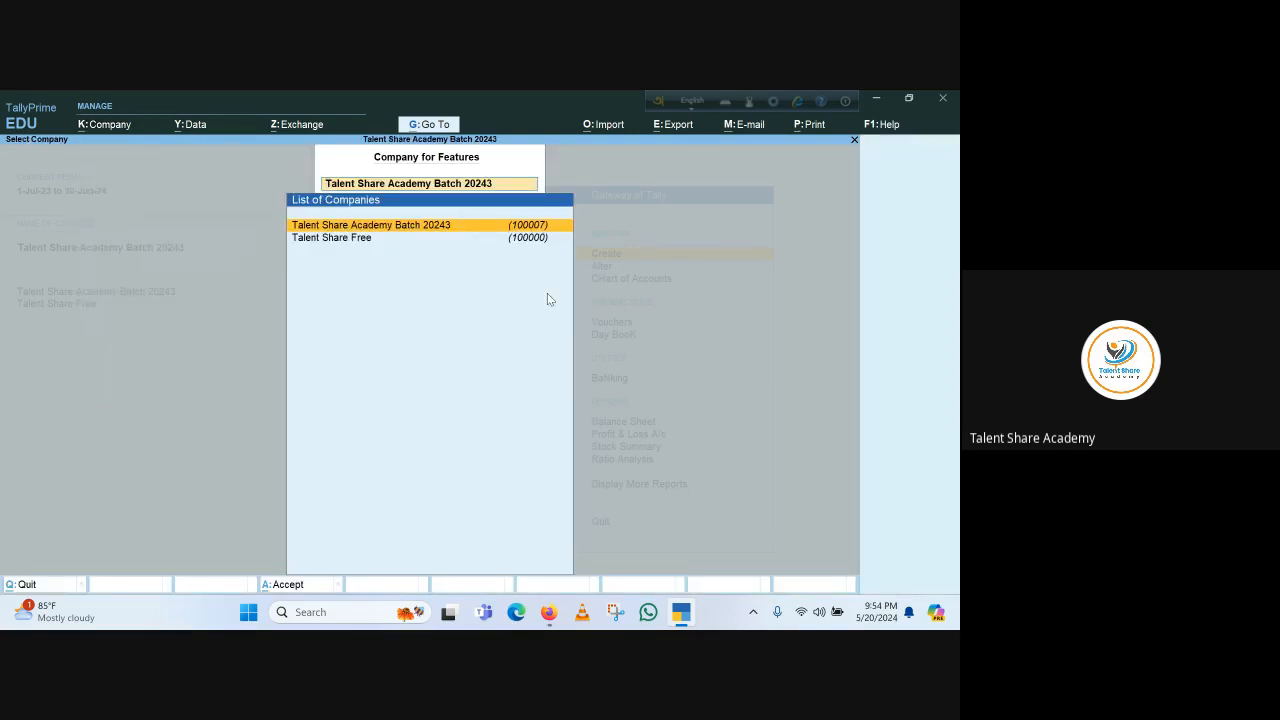
{"action": "key", "text": "Return"}
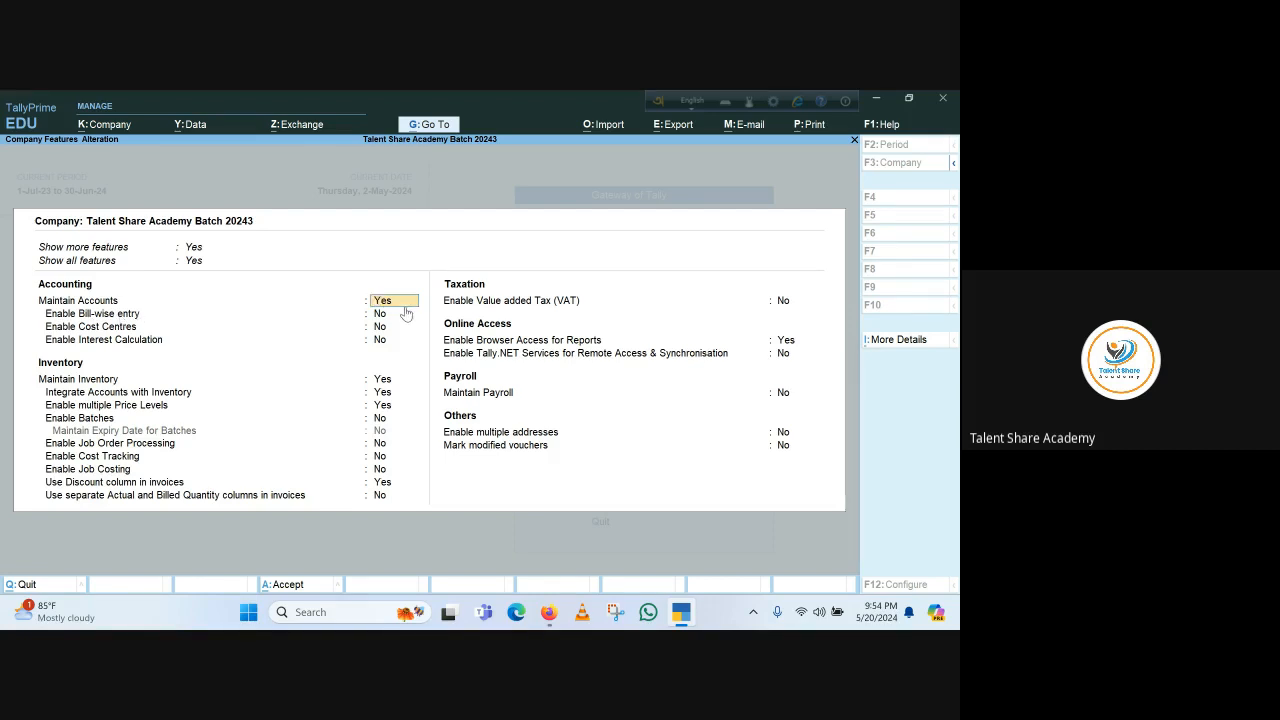
{"action": "key", "text": "Return"}
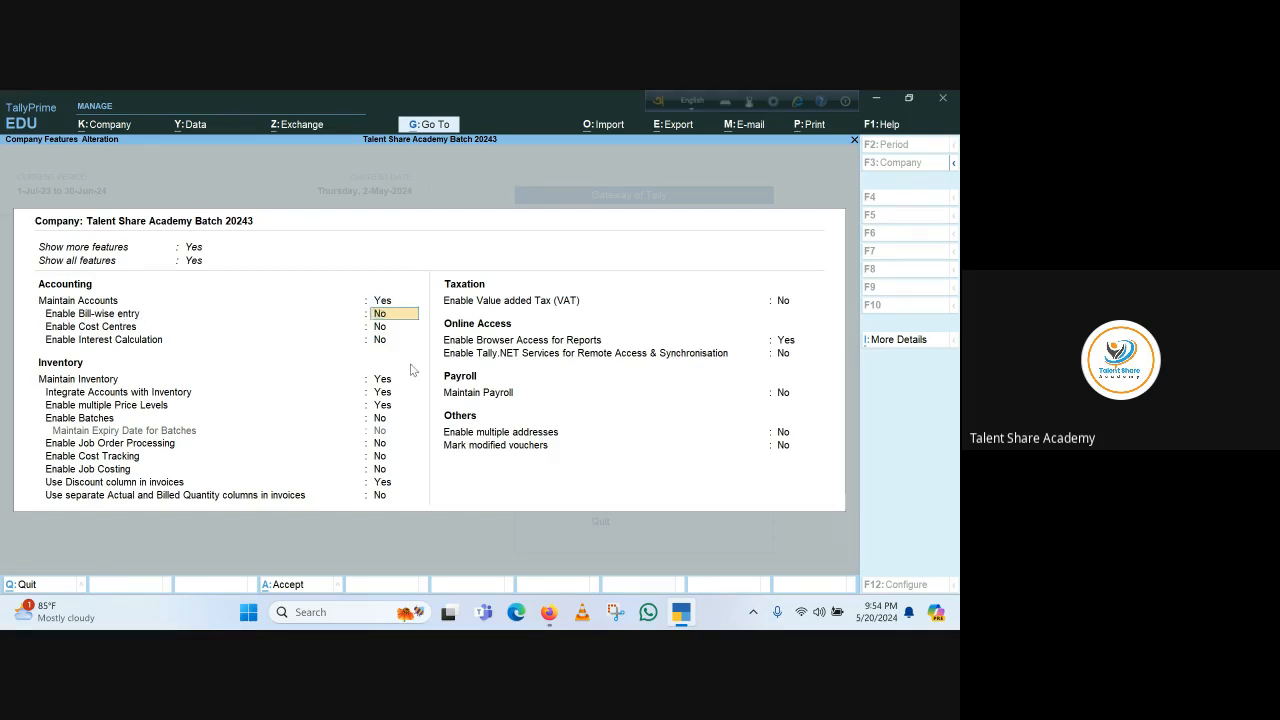
{"action": "key", "text": "y"}
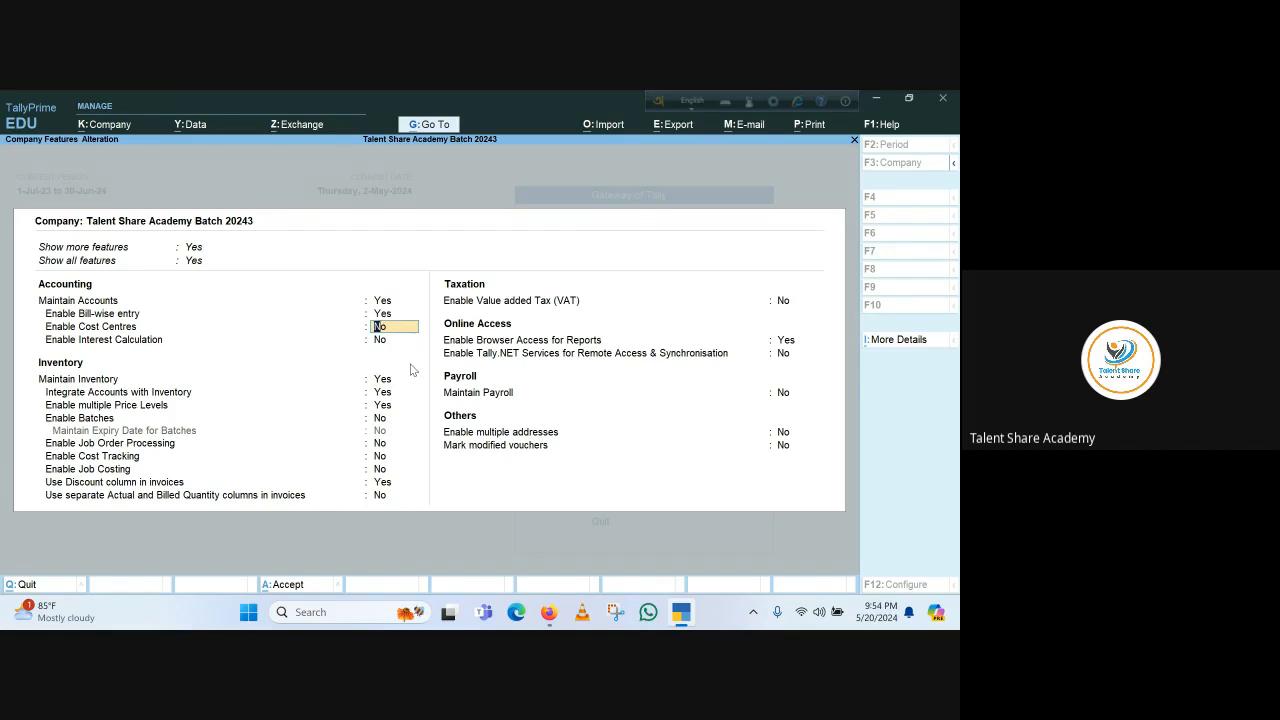
{"action": "key", "text": "F3"}
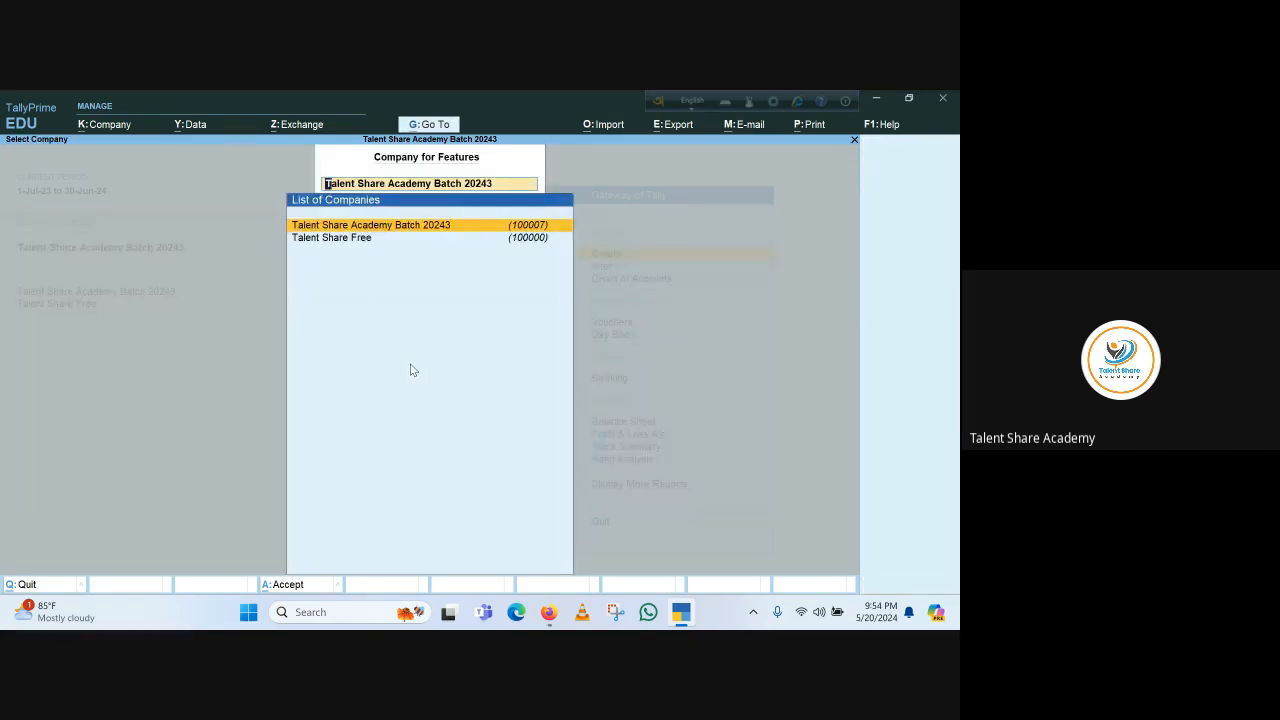
{"action": "key", "text": "Escape"}
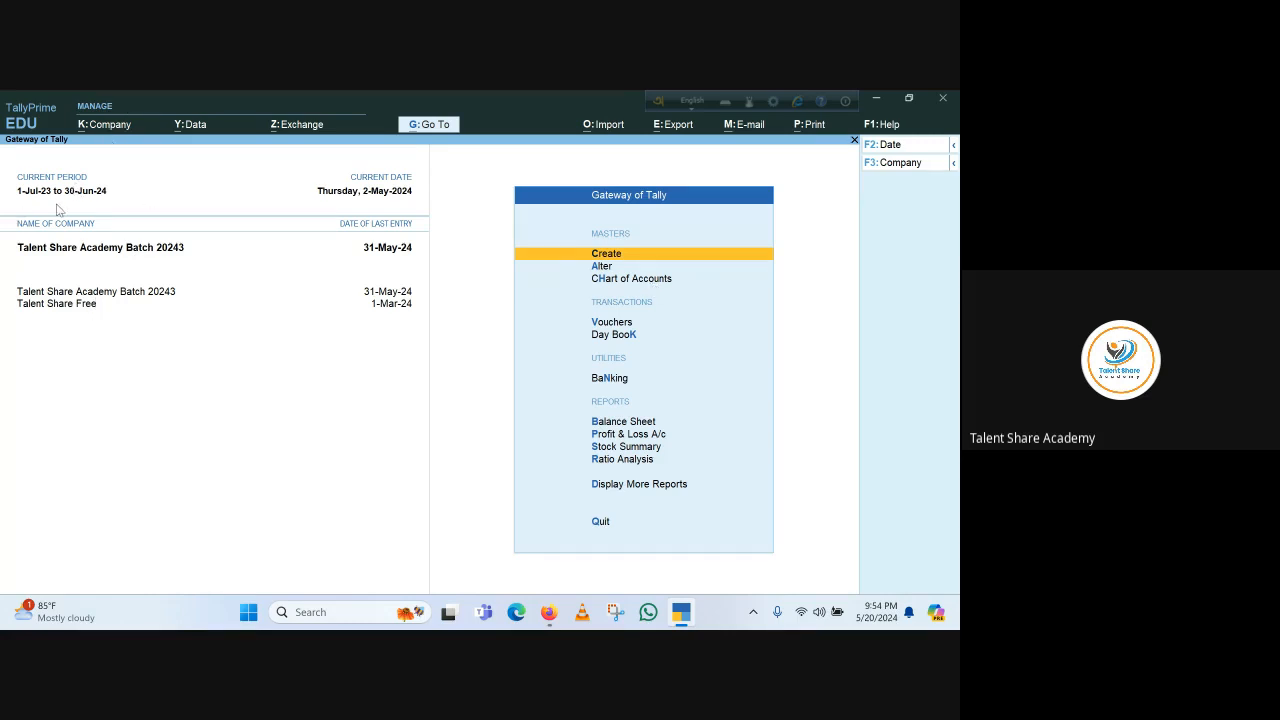
Shut the Talent Share Free company, leaving only Talent Share Academy Batch 20243 loaded
{"action": "left_click", "coordinate": [72, 305]}
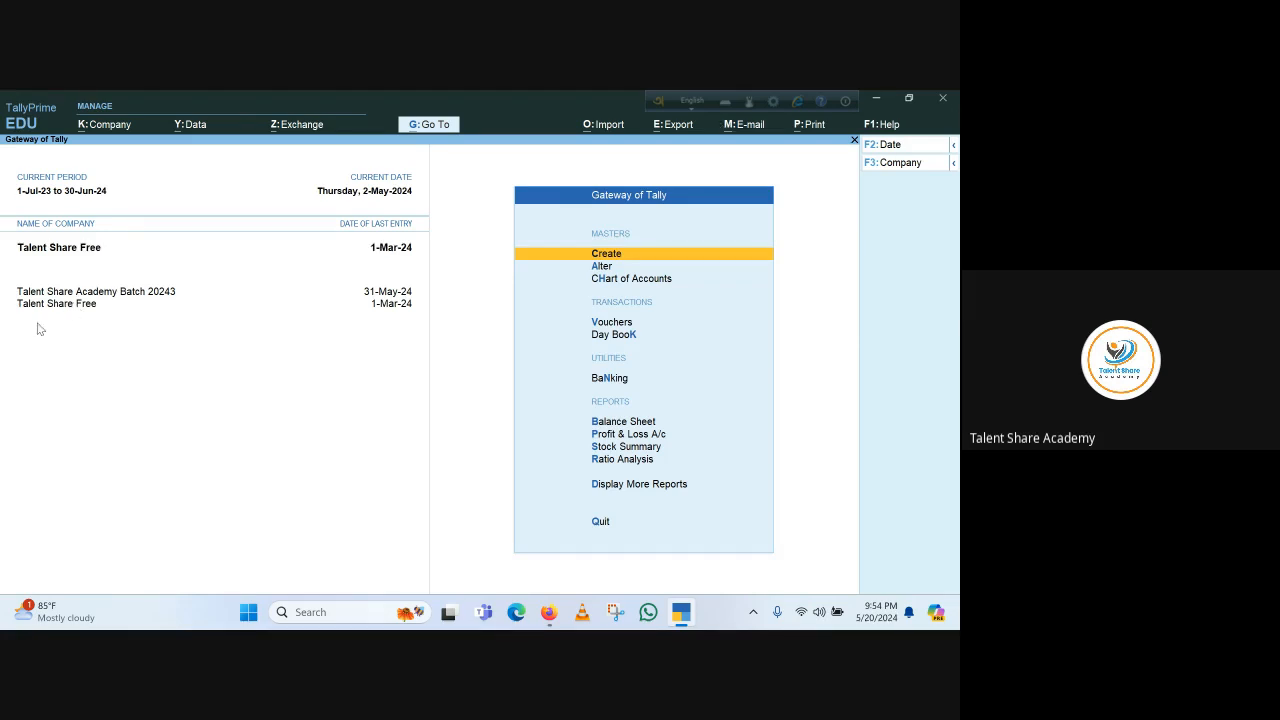
{"action": "left_click", "coordinate": [88, 293]}
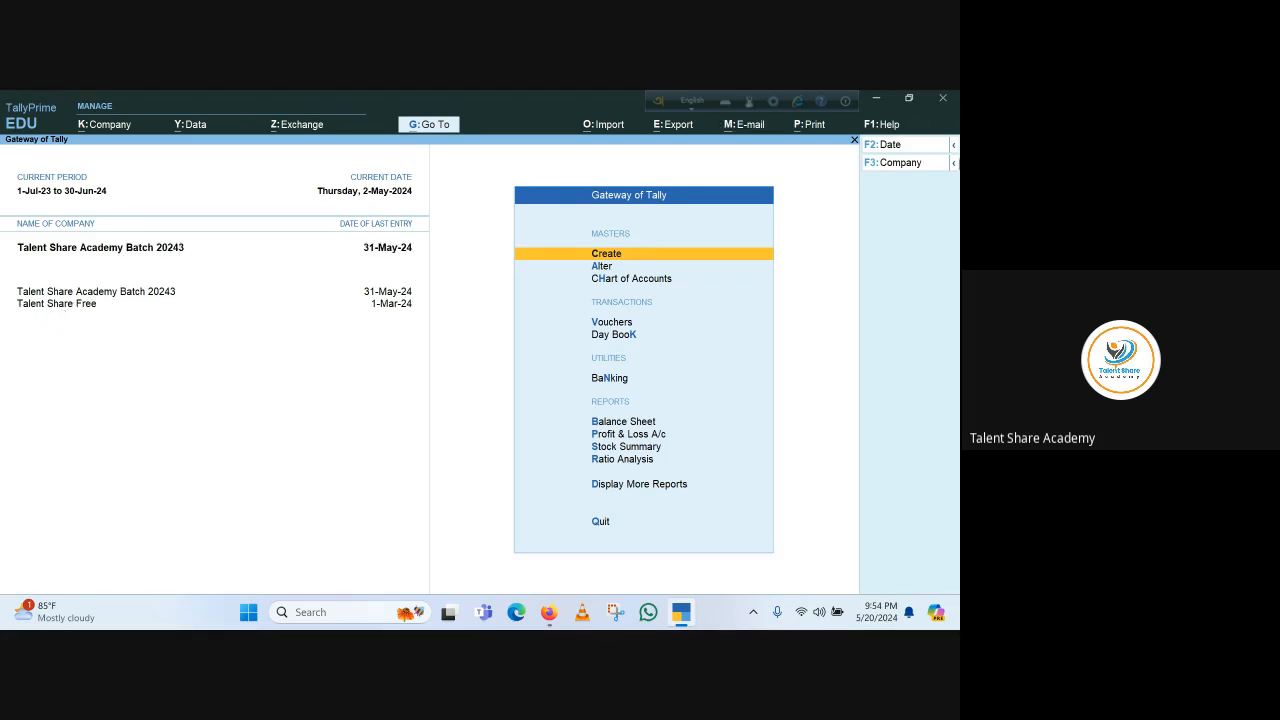
{"action": "left_click", "coordinate": [954, 165]}
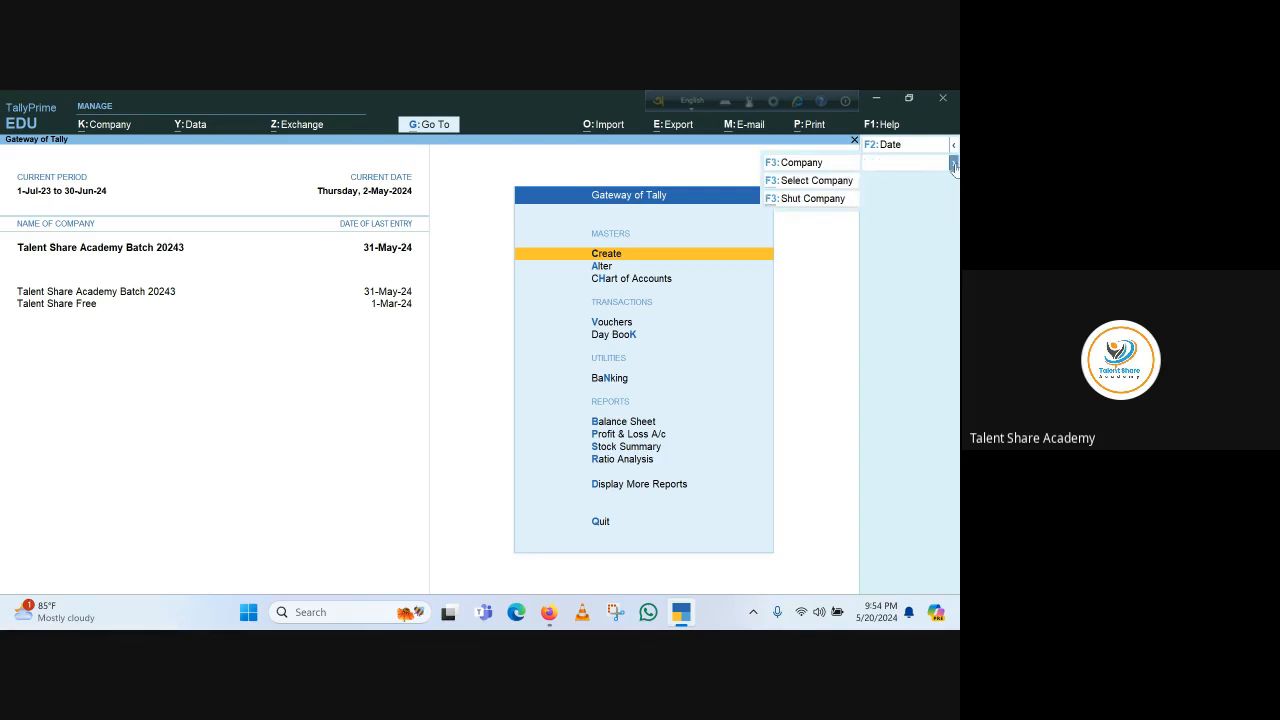
{"action": "left_click", "coordinate": [825, 196]}
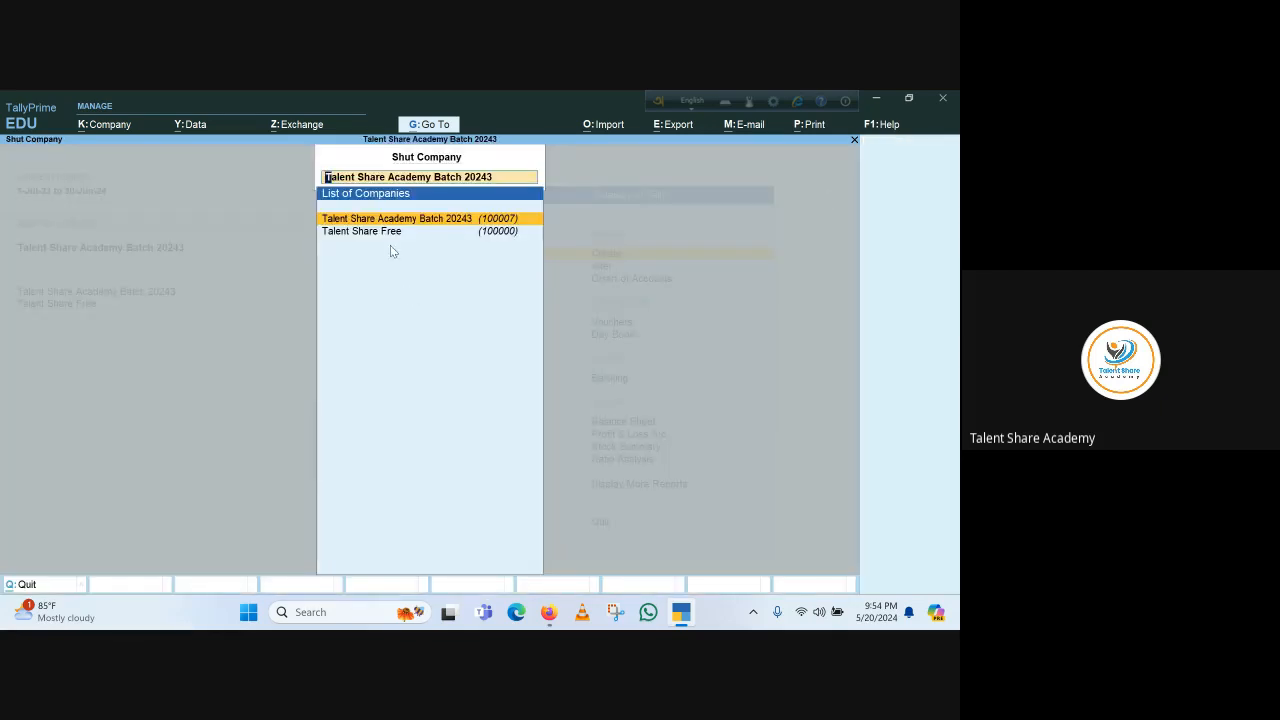
{"action": "key", "text": "Return"}
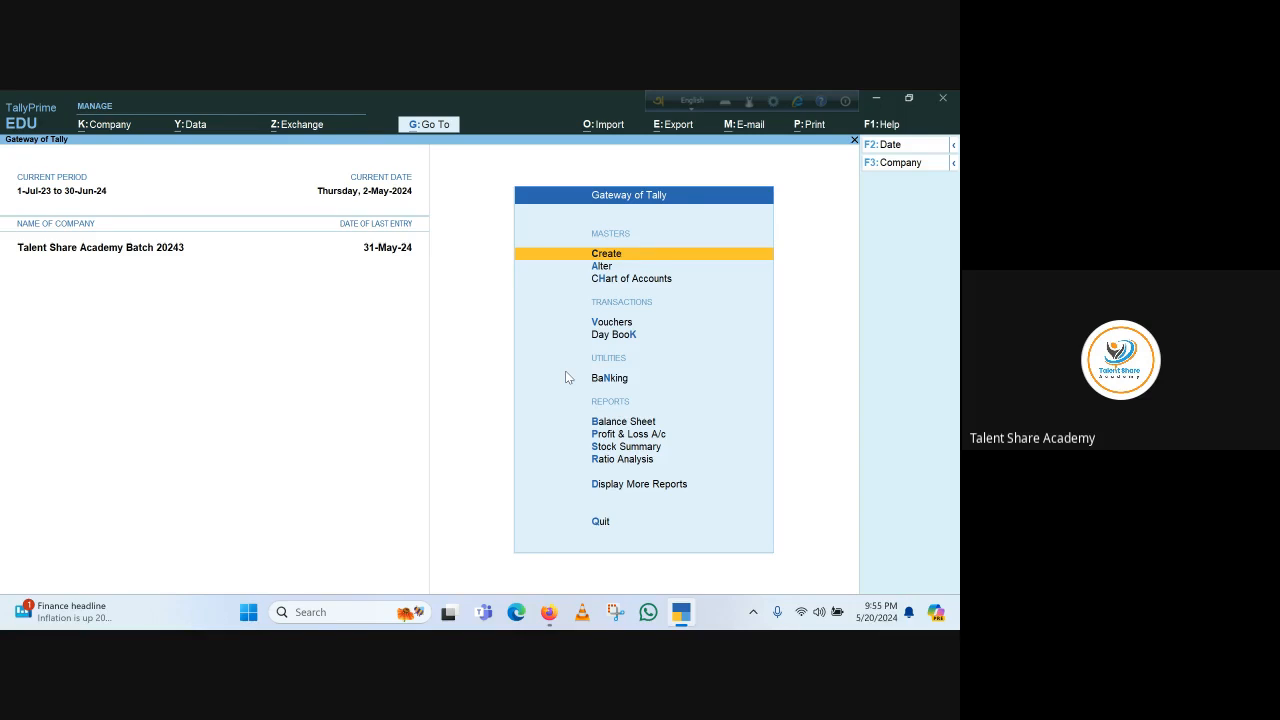
Start creating a new ledger named Asset Development Ltd
{"action": "key", "text": "Return"}
{"action": "key", "text": "Down"}
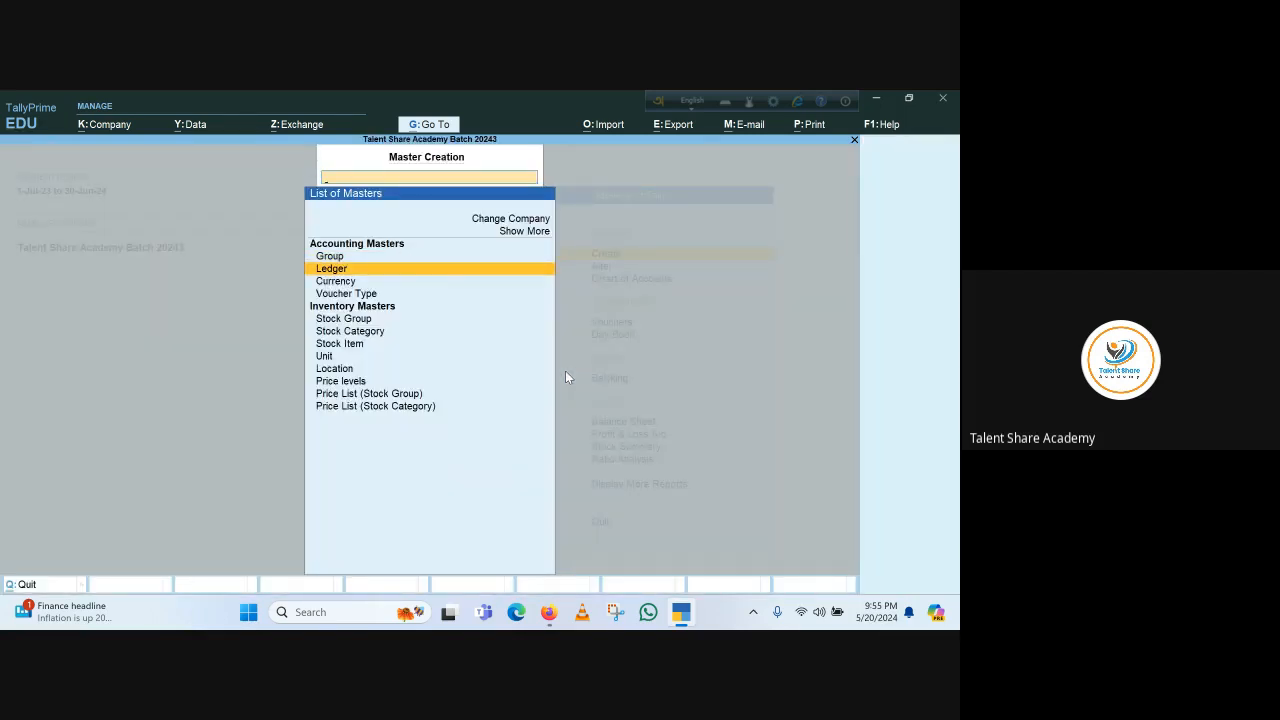
{"action": "key", "text": "Return"}
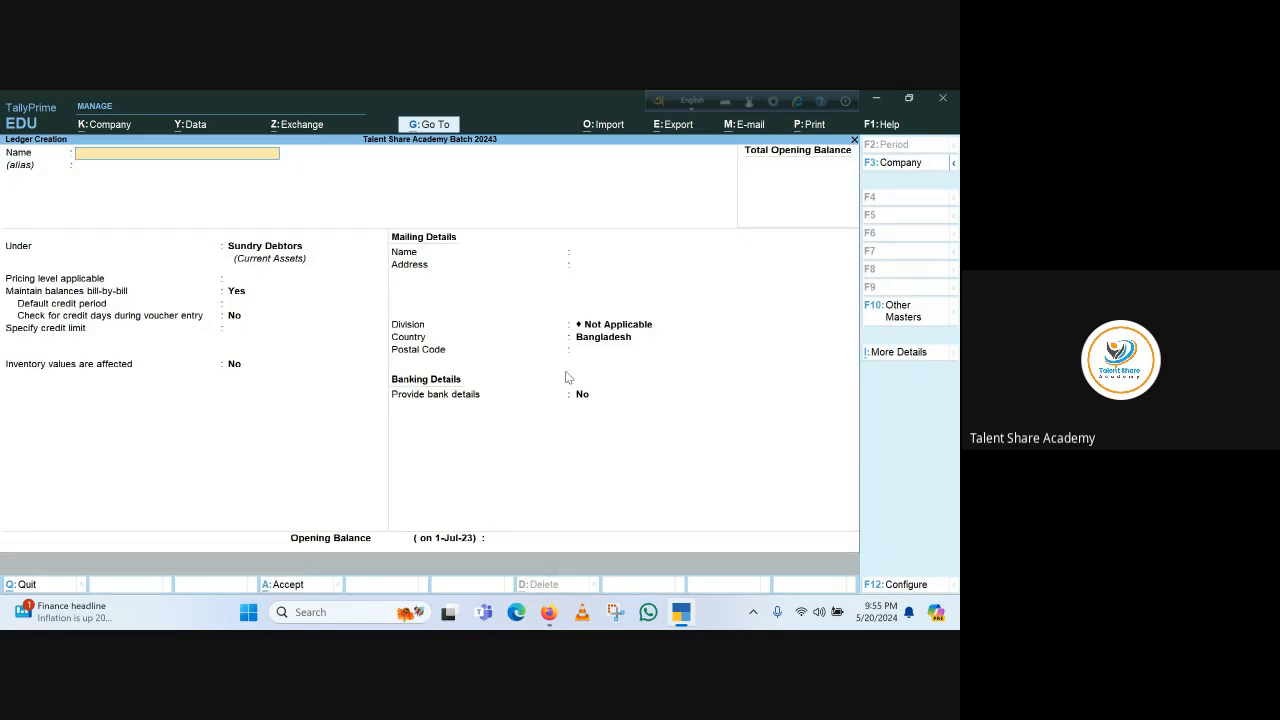
{"action": "type", "text": "Asset Development Ltd."}
{"action": "key", "text": "Return"}
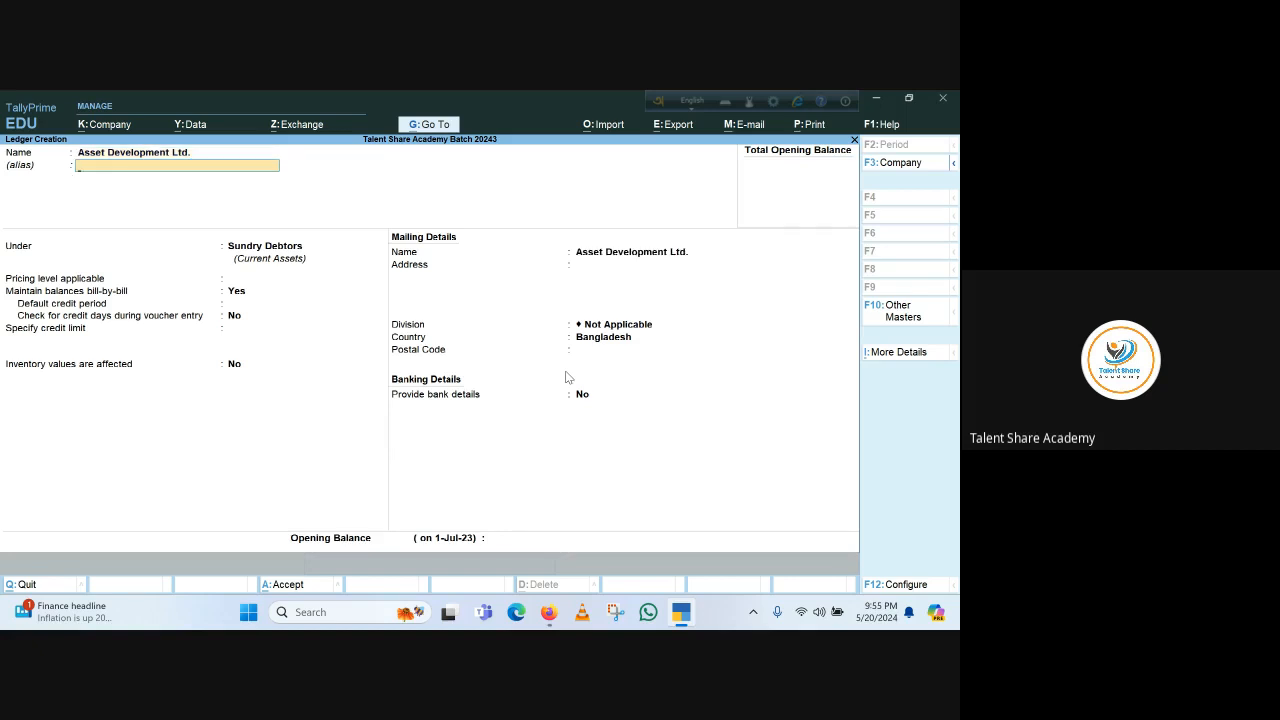
Keep the ledger under Sundry Debtors and set its pricing level to Corporate Price
{"action": "key", "text": "Return"}
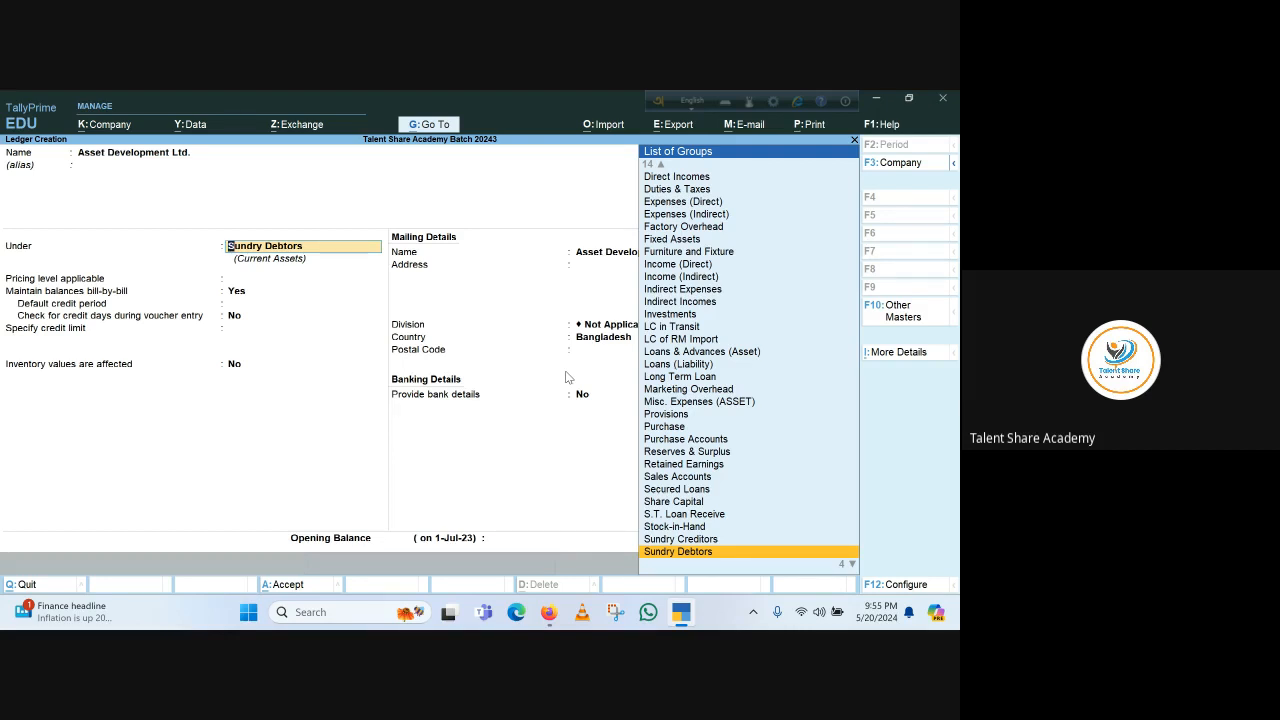
{"action": "key", "text": "Return"}
{"action": "key", "text": "Down"}
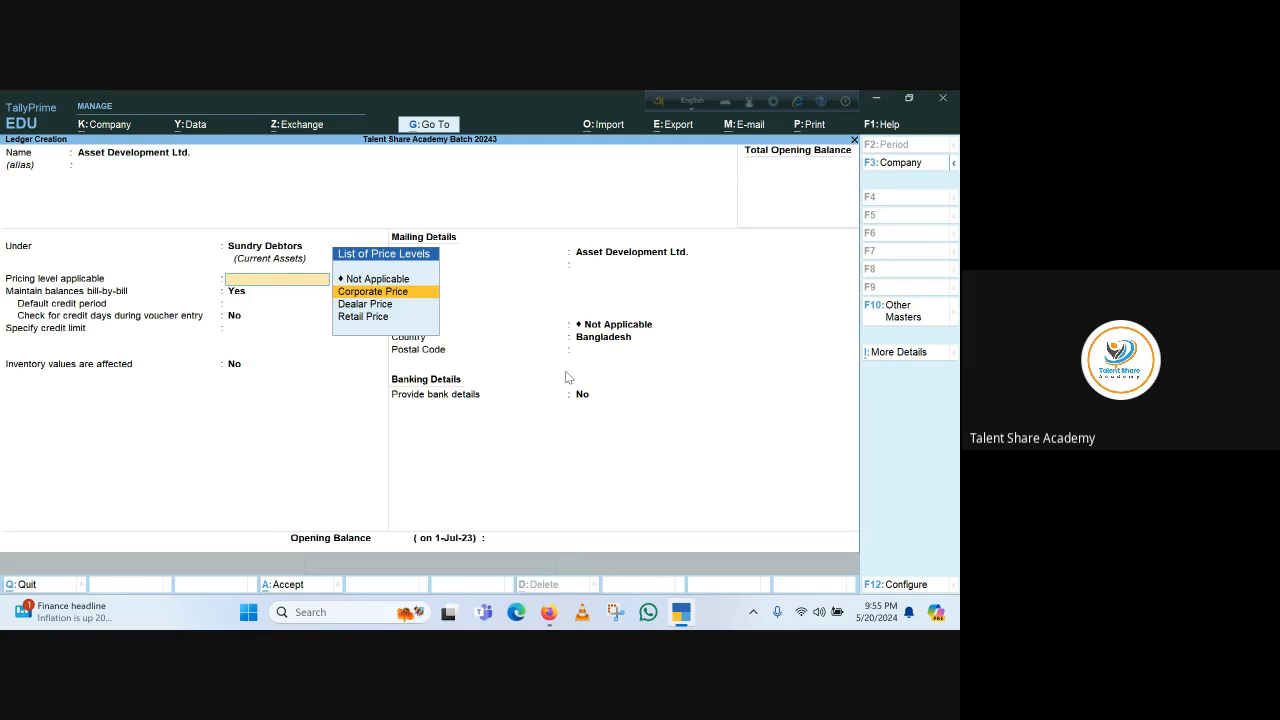
{"action": "key", "text": "Return"}
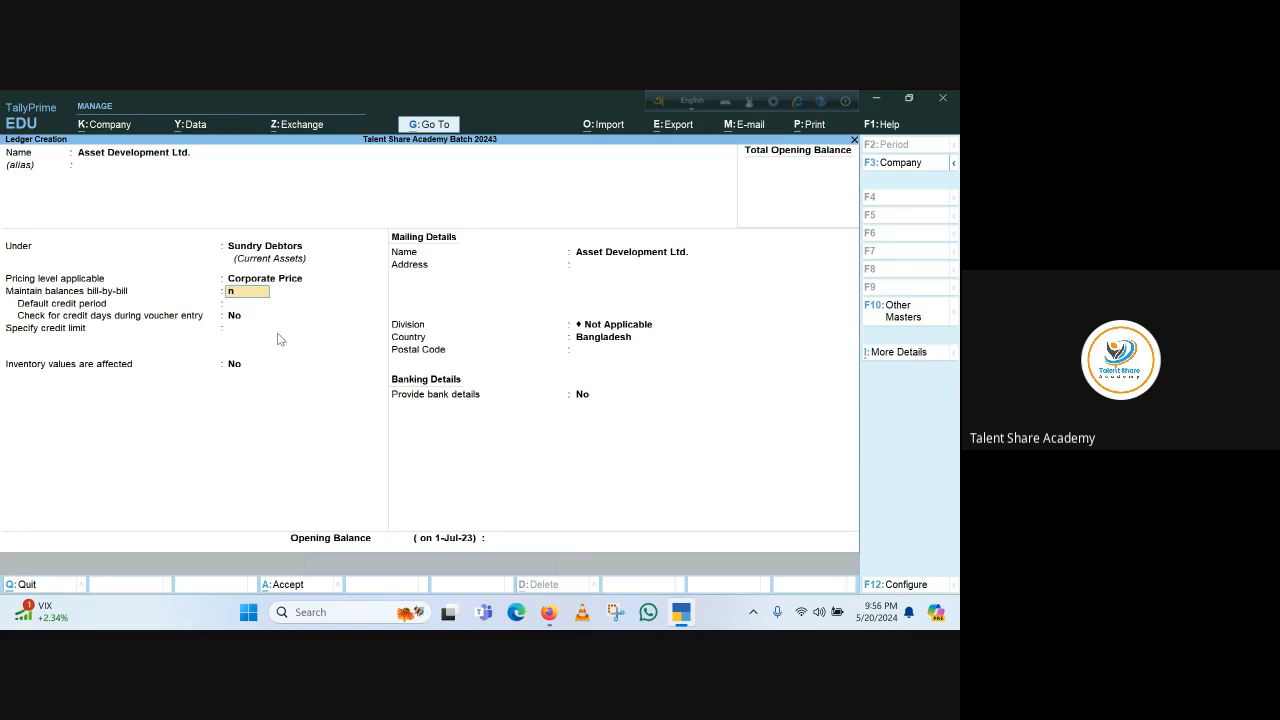
Set Maintain balances bill-by-bill to Yes for the ledger
{"action": "key", "text": "Return"}
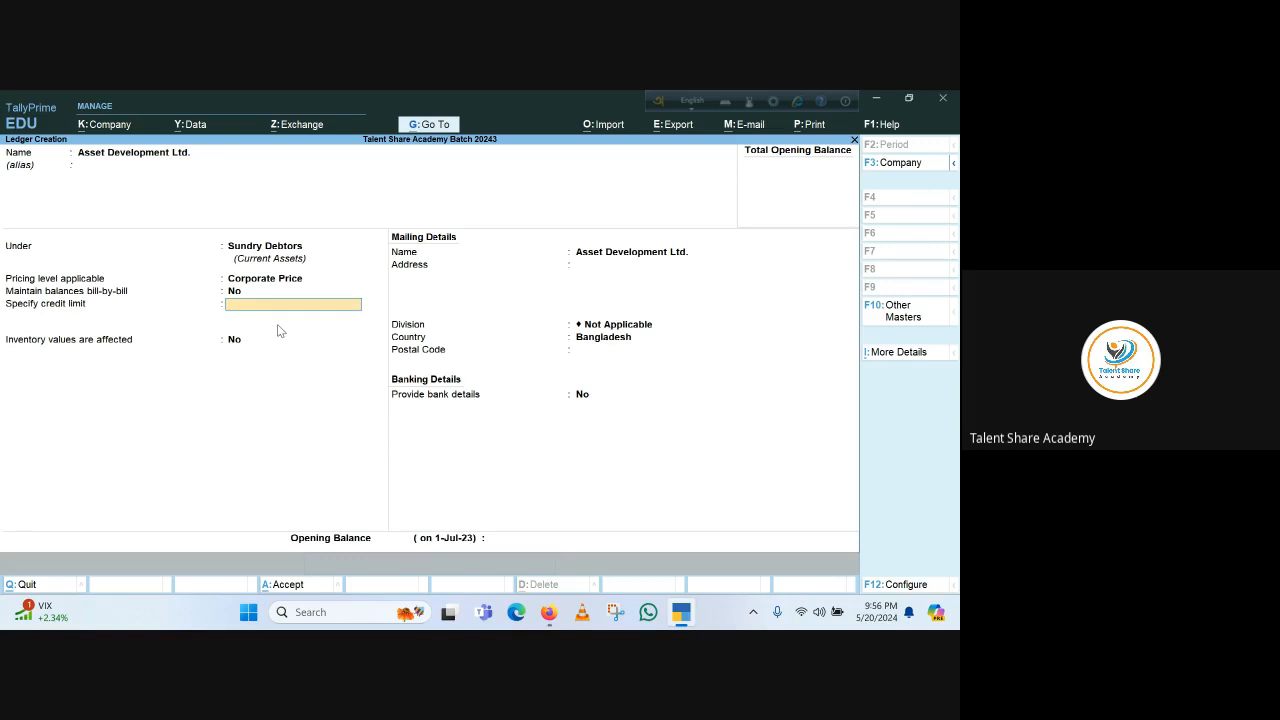
{"action": "key", "text": "BackSpace"}
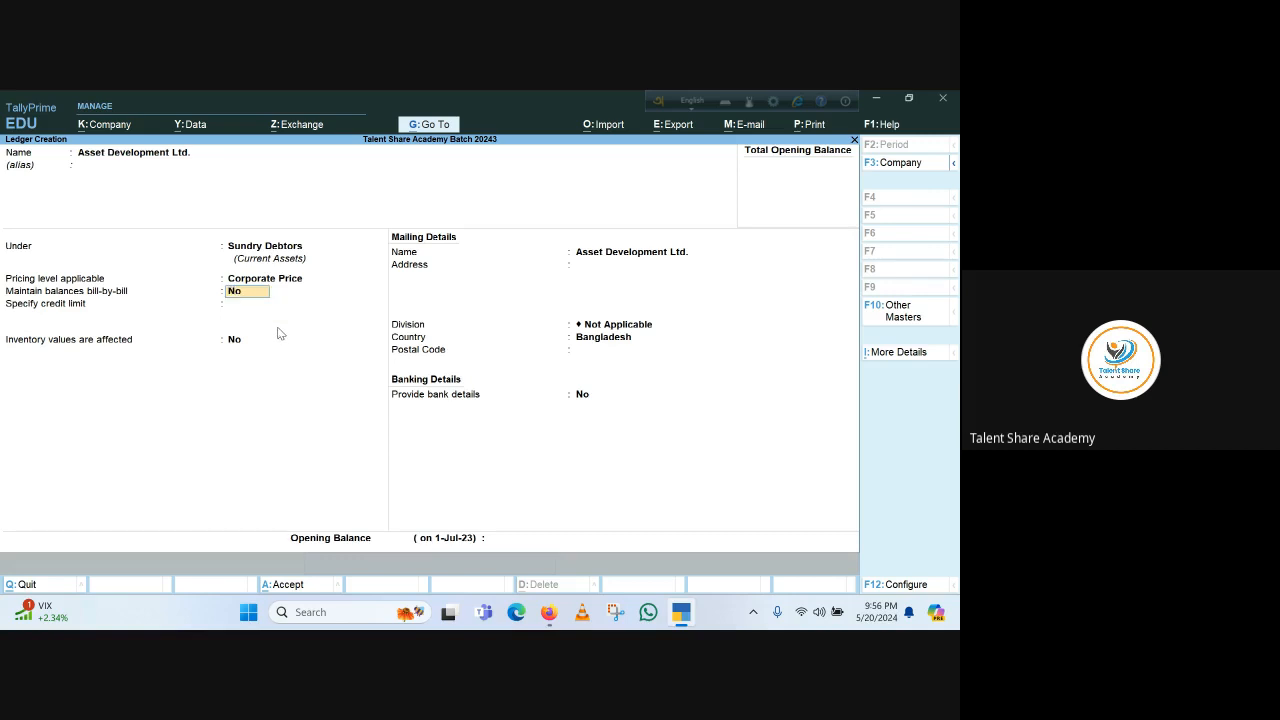
{"action": "type", "text": "y"}
{"action": "key", "text": "Return"}
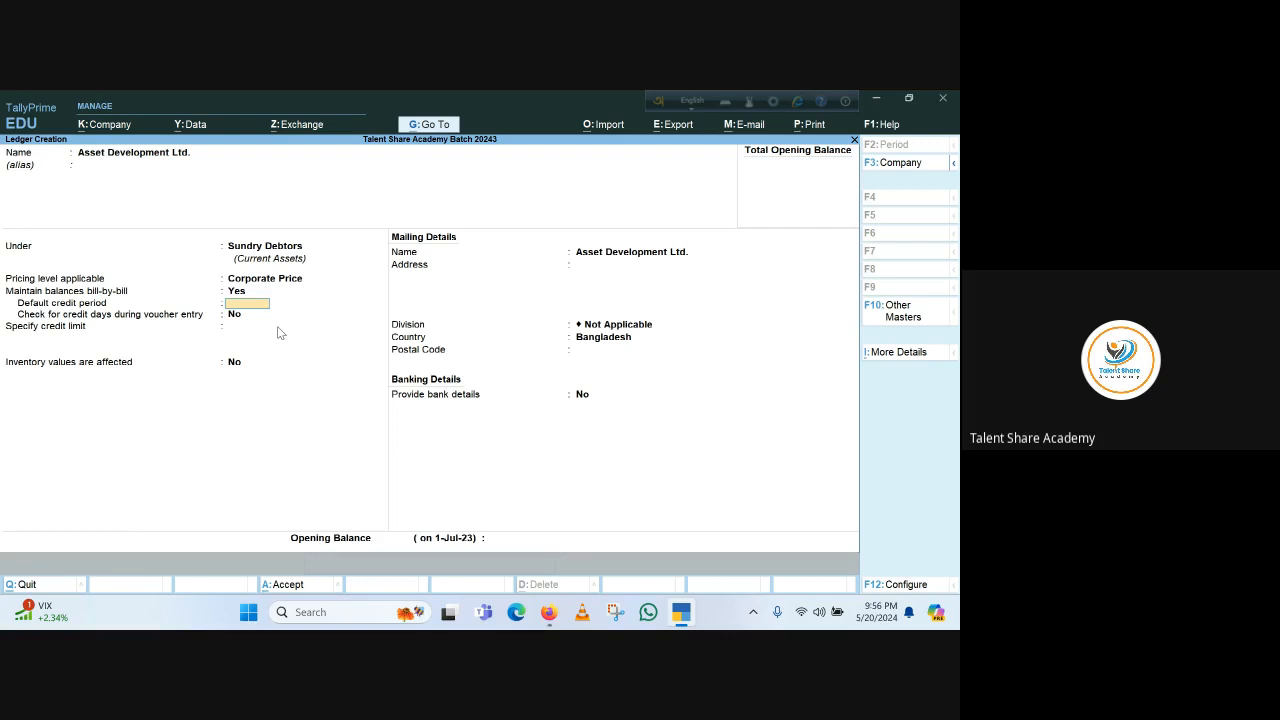
Set the default credit period to 60 days and enable checking credit days during voucher entry
{"action": "type", "text": "90"}
{"action": "key", "text": "Return"}
{"action": "key", "text": "BackSpace"}
{"action": "type", "text": "60"}
{"action": "key", "text": "Return"}
{"action": "type", "text": "y"}
{"action": "key", "text": "Return"}
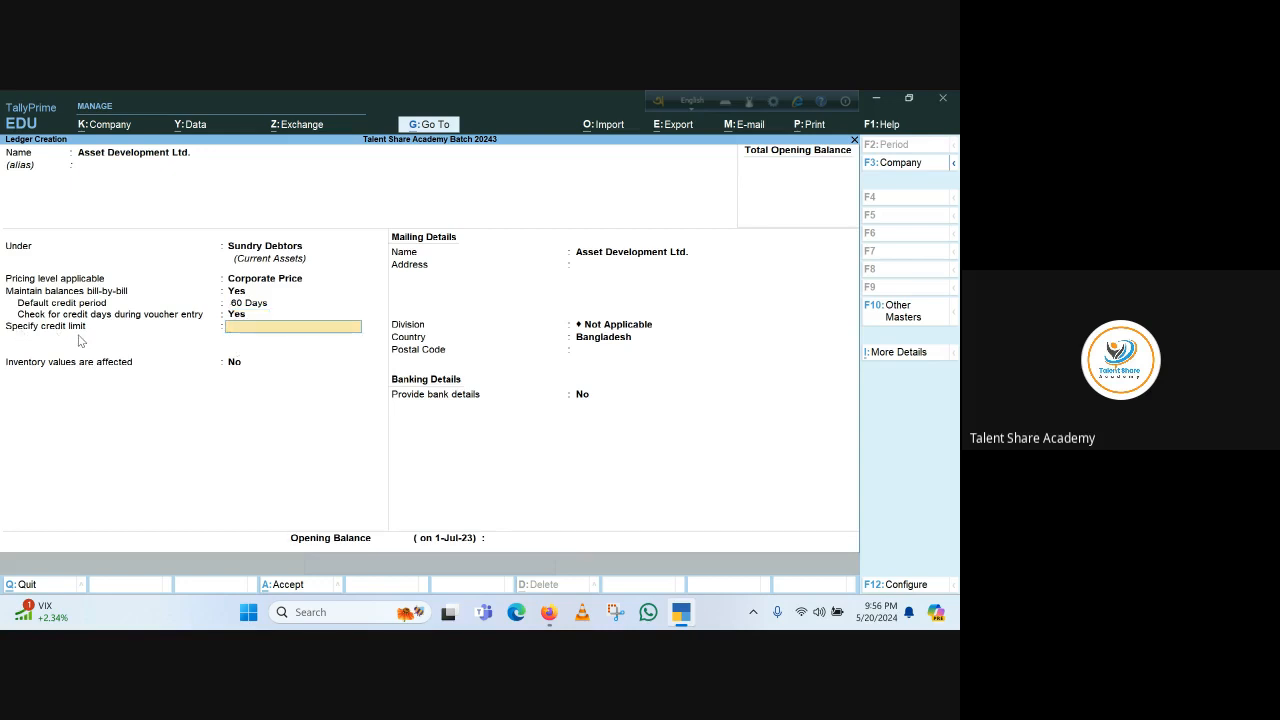
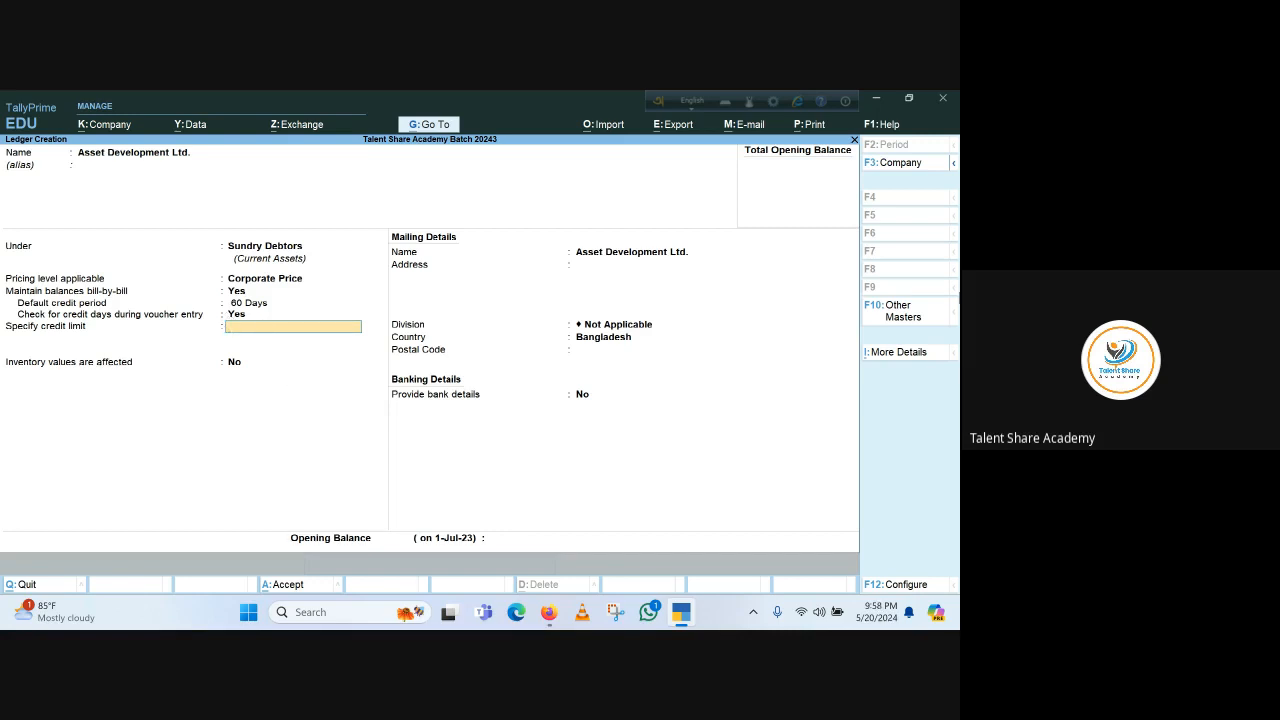
Skip the credit limit, mailing and opening balance fields and accept the Asset Development Ltd. ledger
{"action": "key", "text": "Return"}
{"action": "key", "text": "Return"}
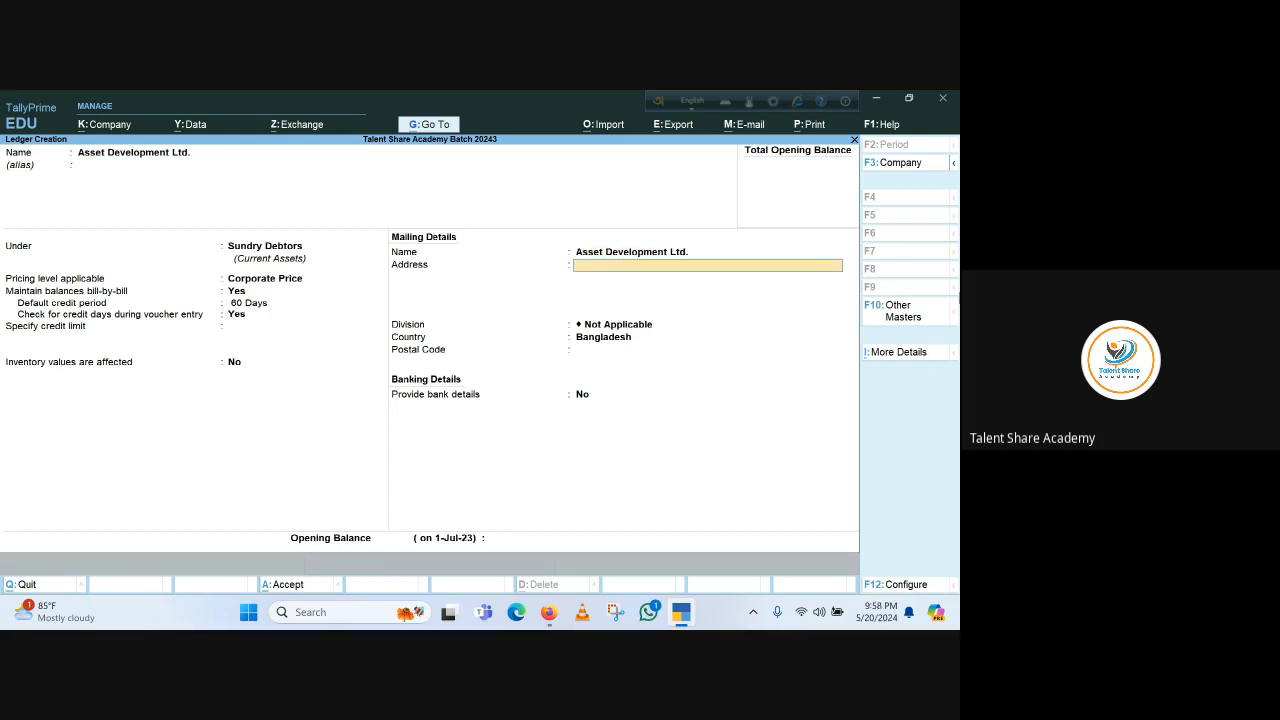
{"action": "key", "text": "Return"}
{"action": "key", "text": "Return"}
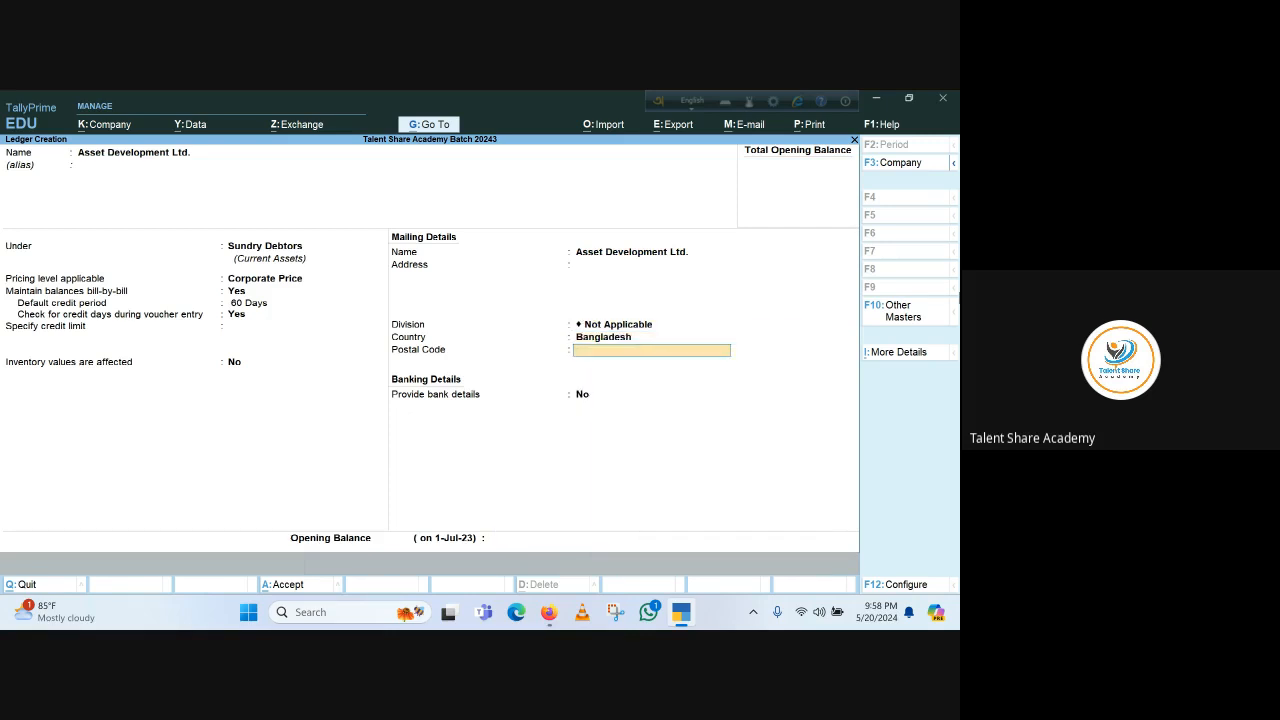
{"action": "key", "text": "Return"}
{"action": "key", "text": "Return"}
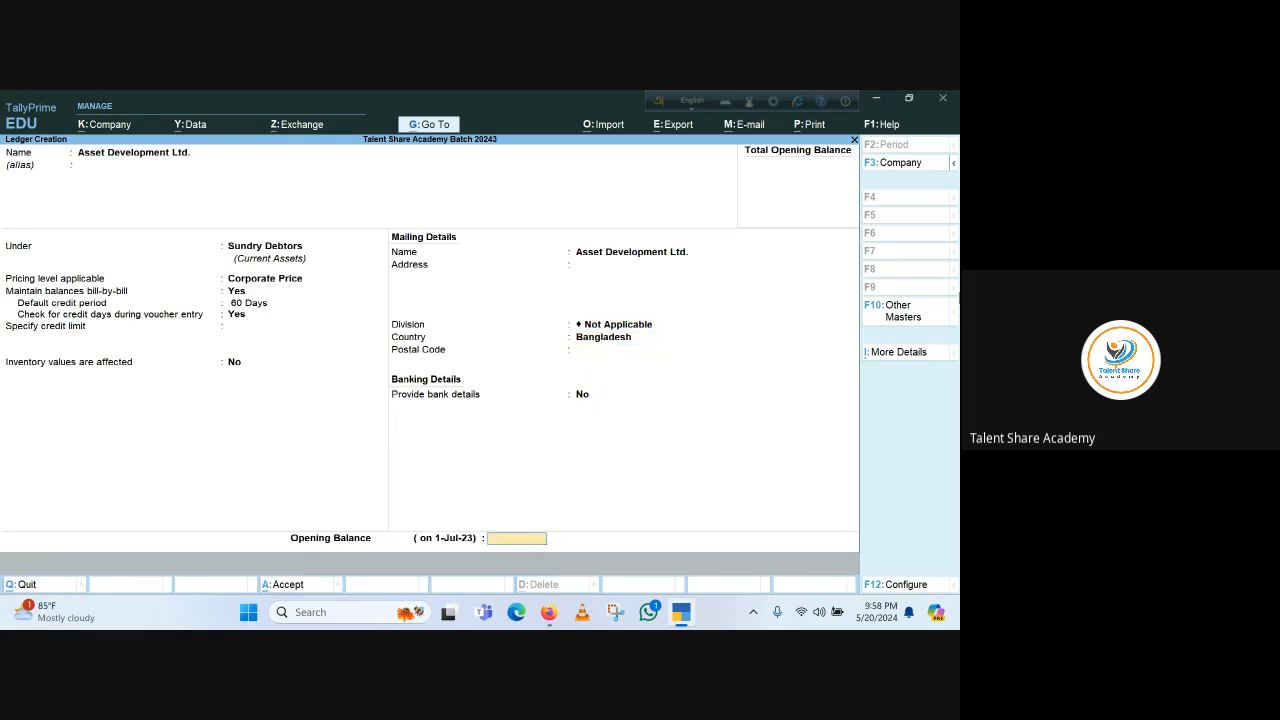
{"action": "key", "text": "Return"}
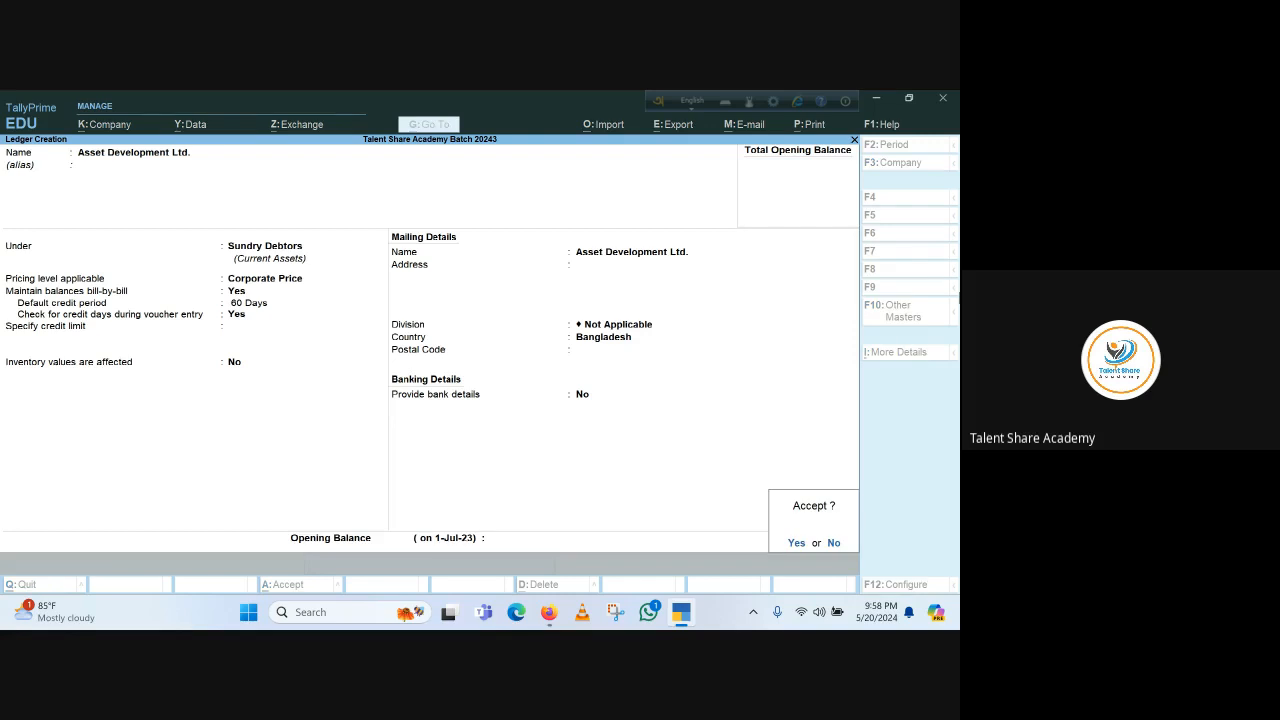
{"action": "key", "text": "Return"}
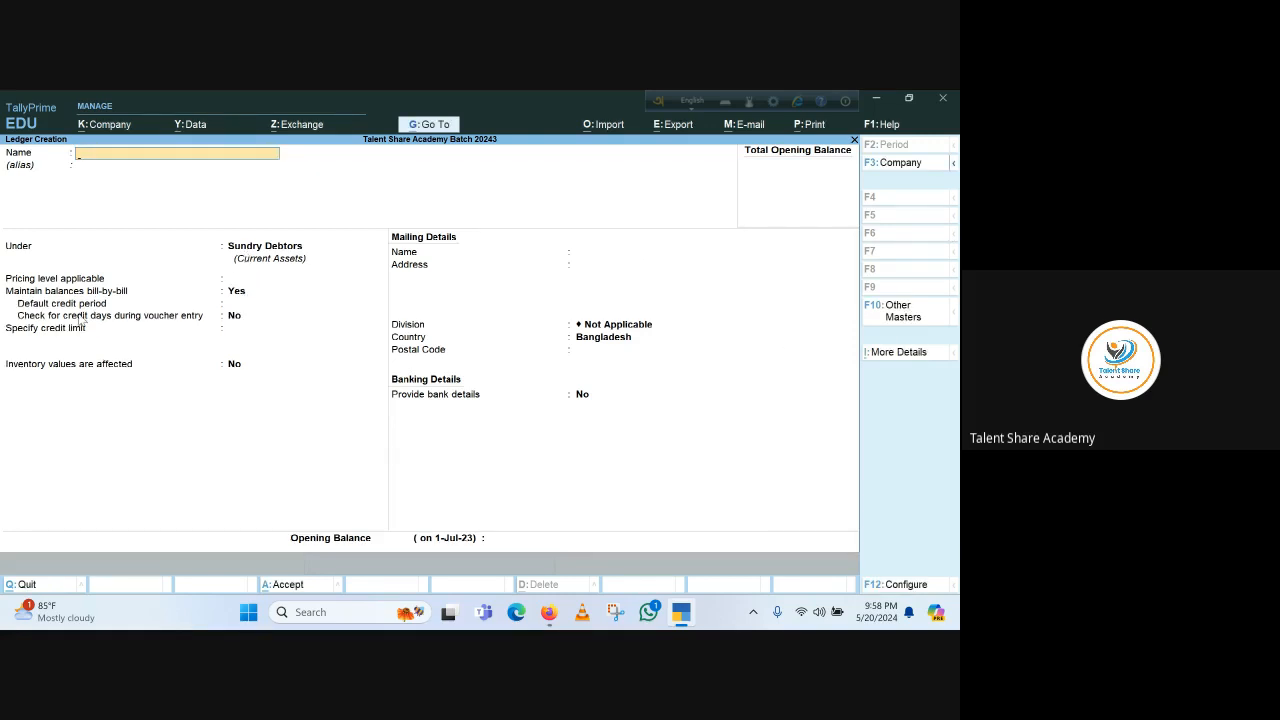
Close ledger creation and return to the Gateway of Tally
{"action": "key", "text": "Escape"}
{"action": "key", "text": "Return"}
{"action": "key", "text": "Escape"}
{"action": "key", "text": "Escape"}
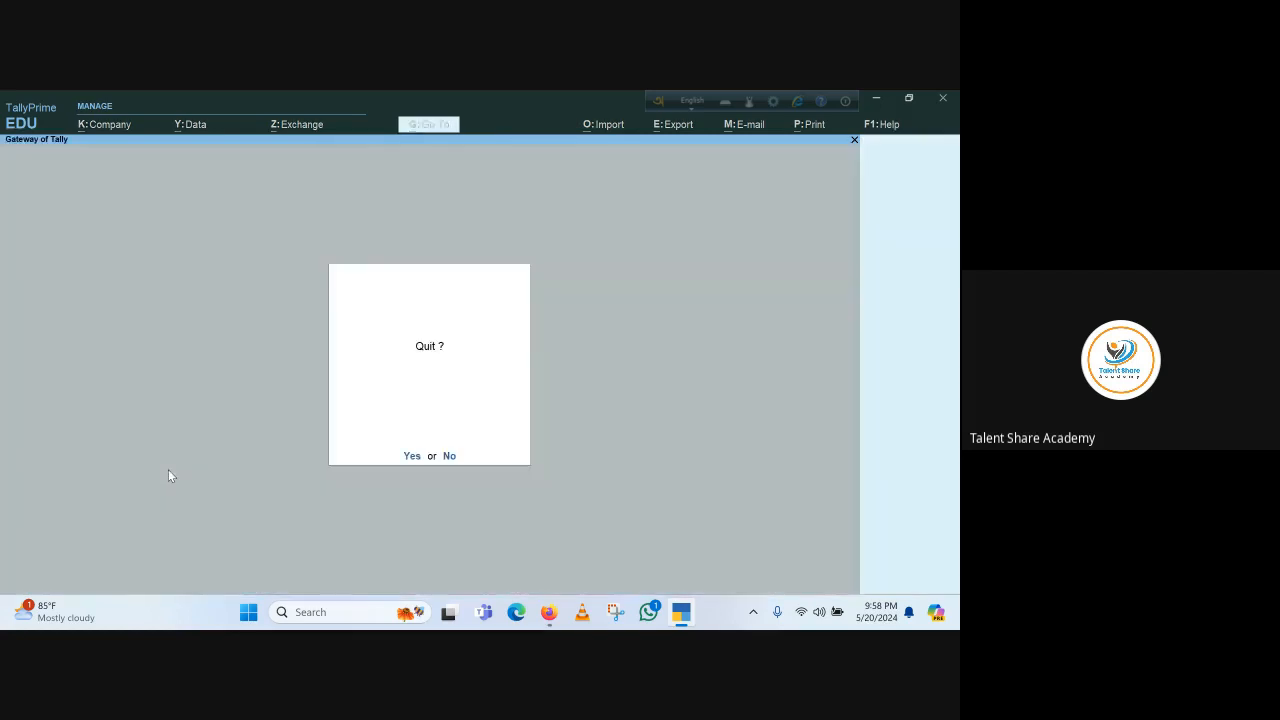
{"action": "key", "text": "Escape"}
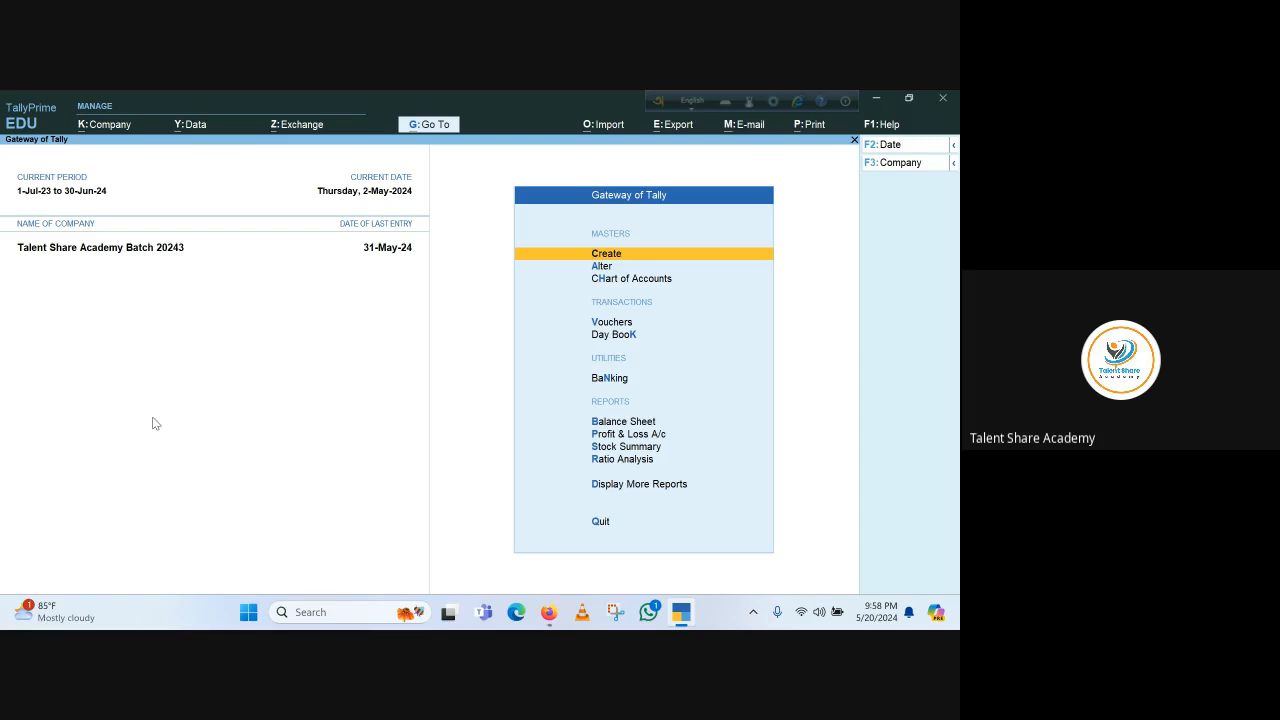
Start a sales voucher for party Asset Development Ltd. at Corporate Price, using the Sales ledger
{"action": "key", "text": "v"}
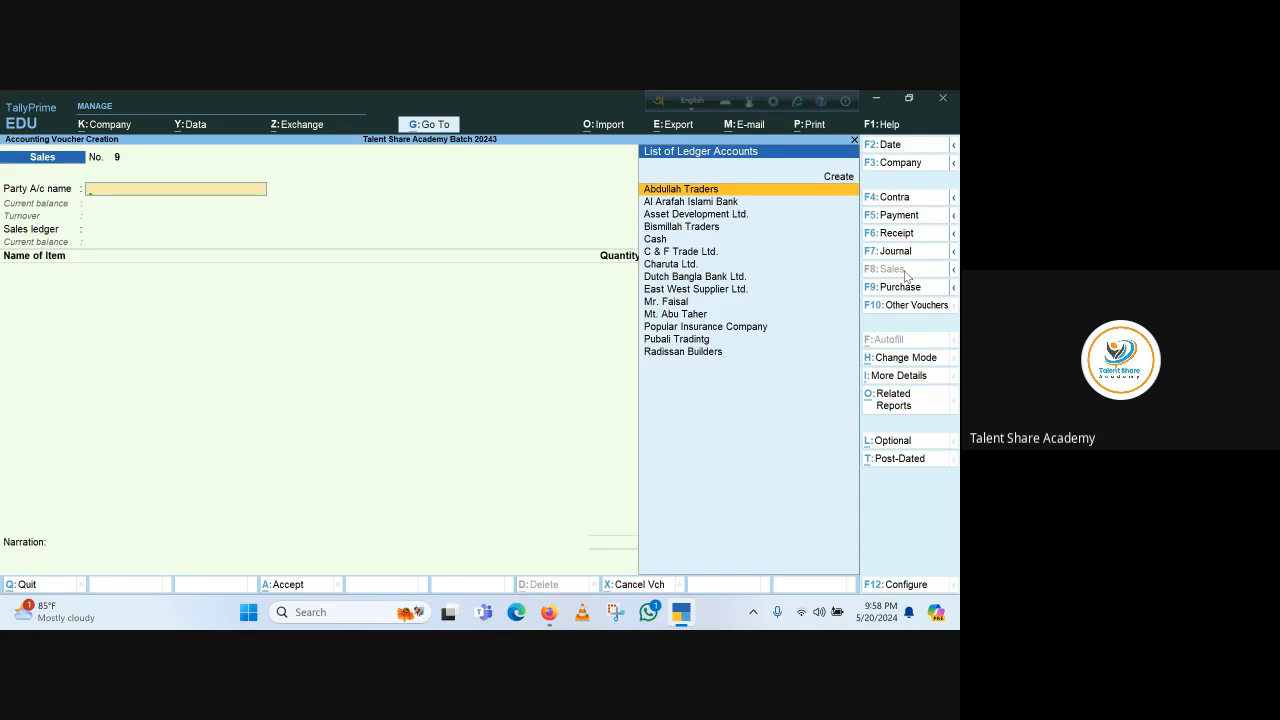
{"action": "left_click", "coordinate": [954, 270]}
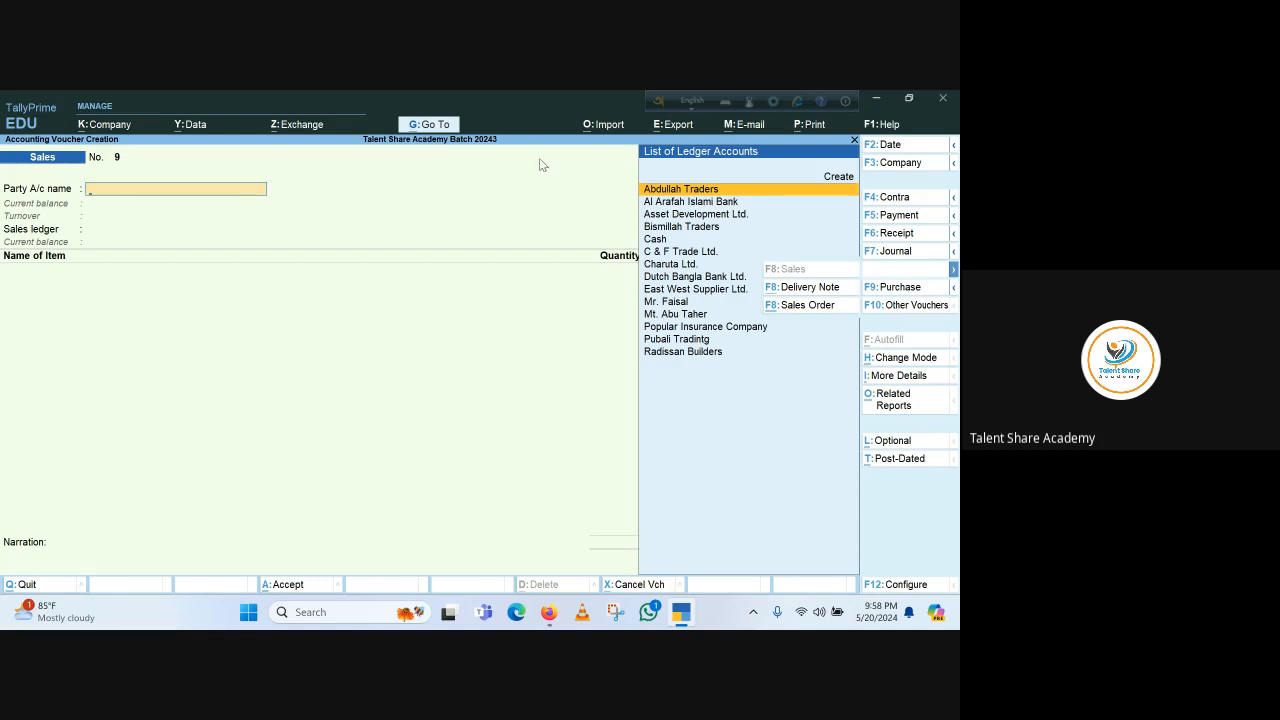
{"action": "left_click", "coordinate": [686, 218]}
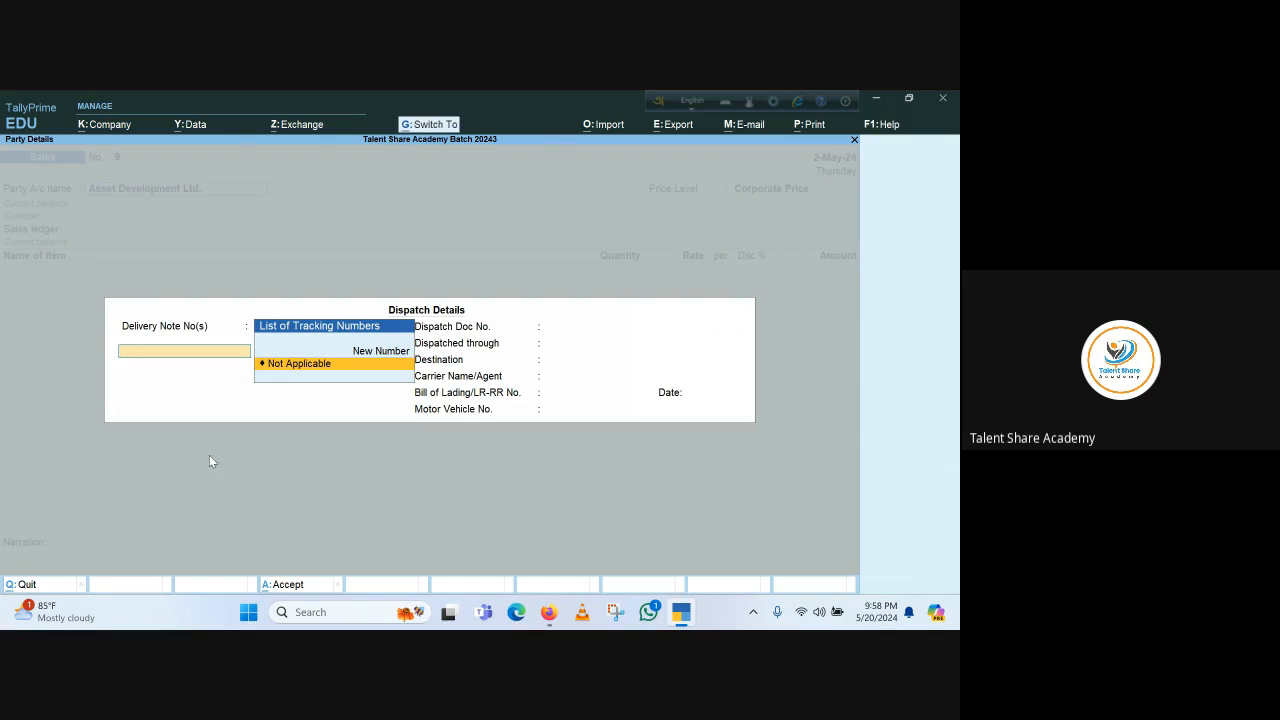
{"action": "key", "text": "ctrl+a"}
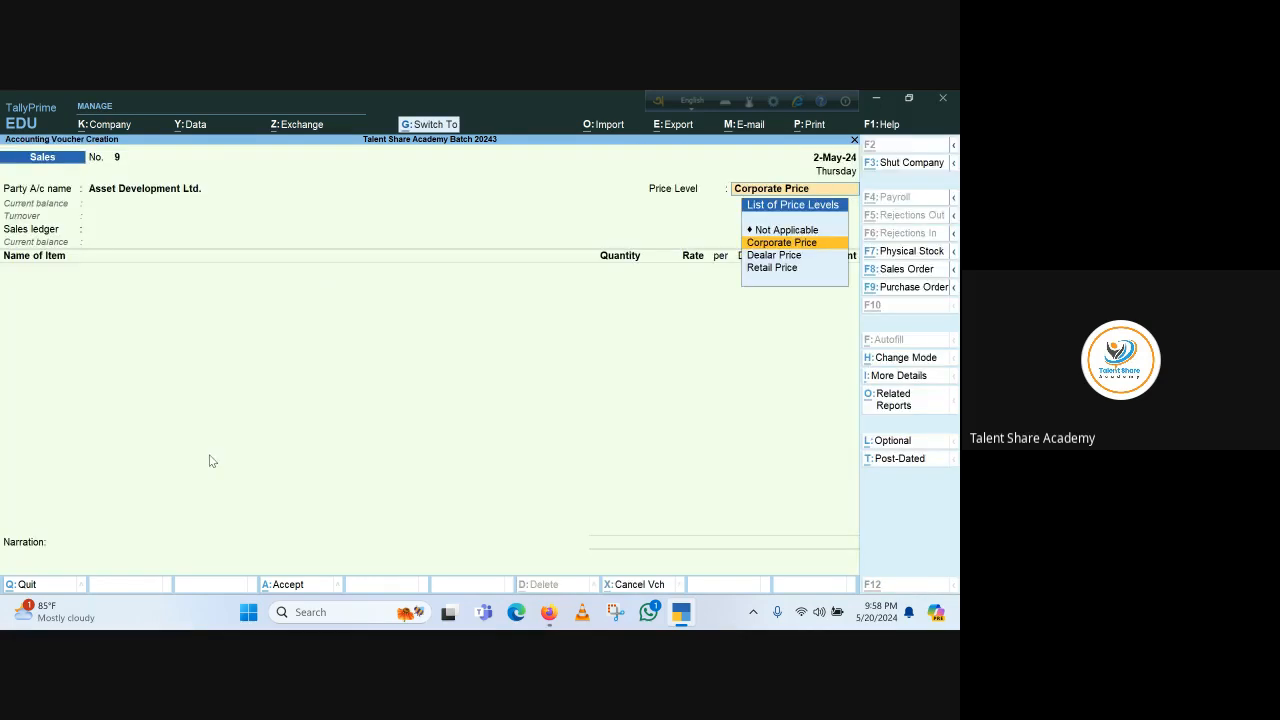
{"action": "key", "text": "ctrl+a"}
{"action": "key", "text": "Return"}
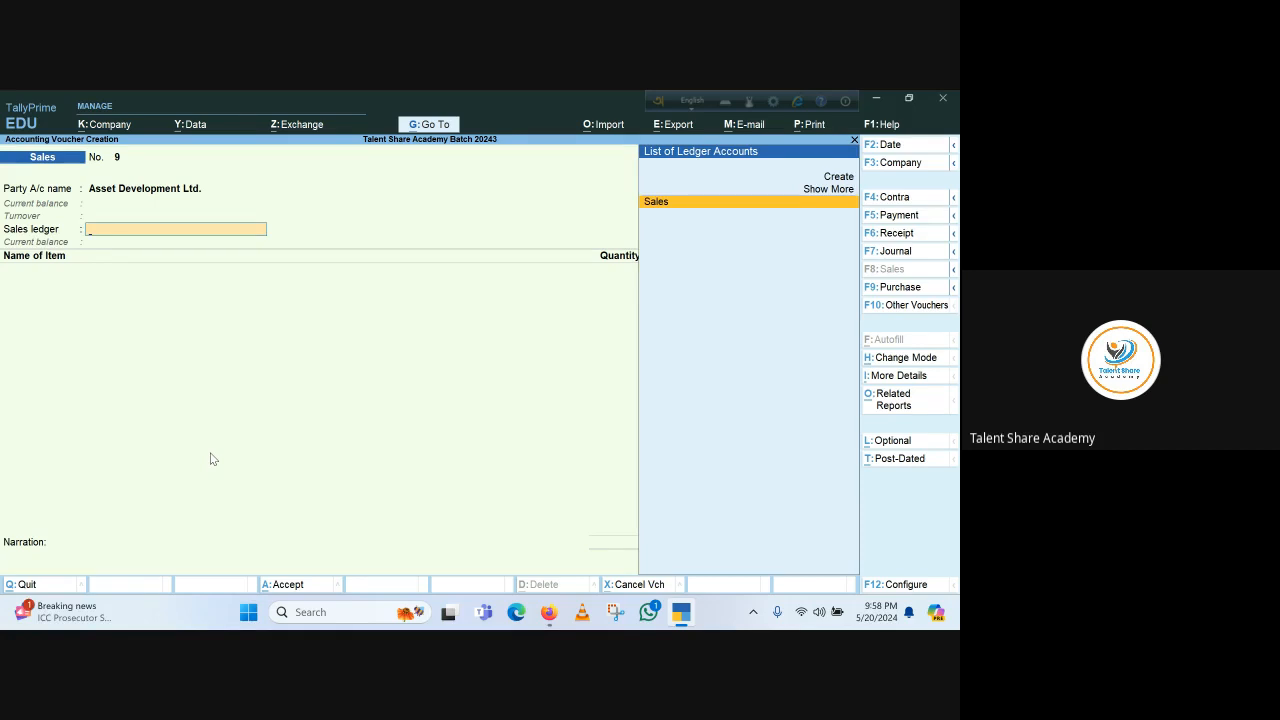
{"action": "key", "text": "Return"}
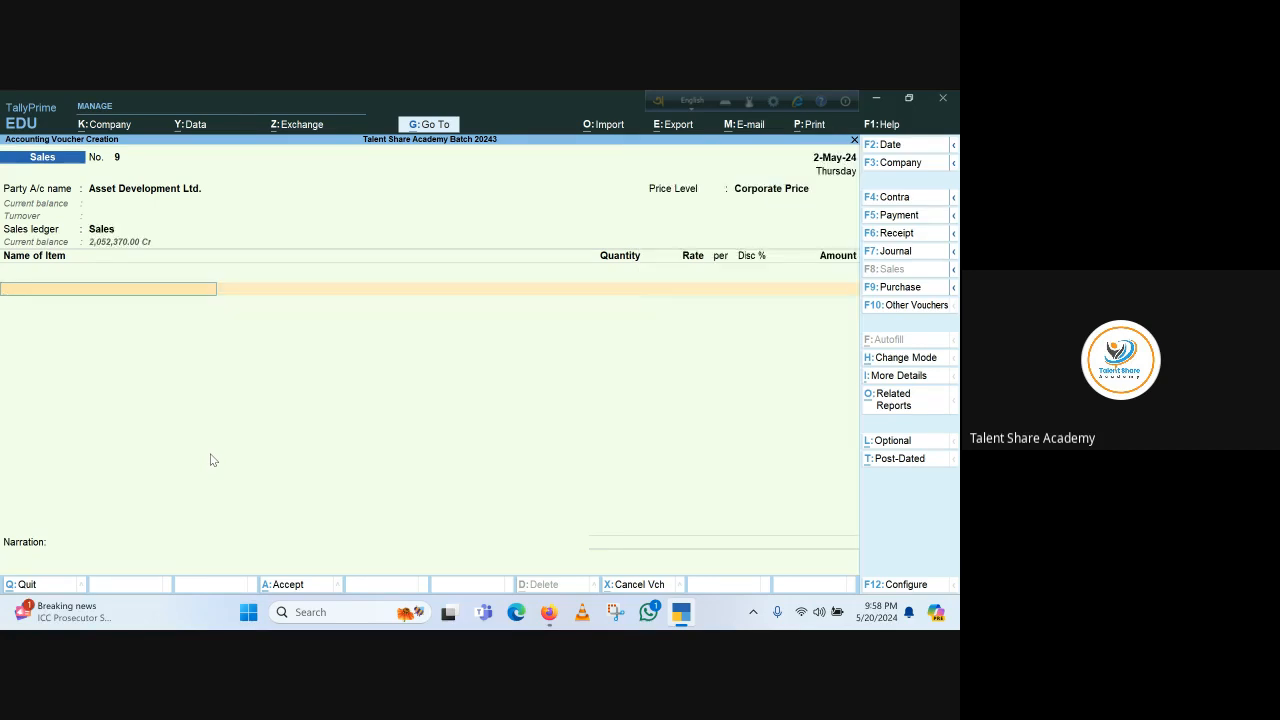
{"action": "mouse_move", "coordinate": [549, 612]}
{"action": "left_click", "coordinate": [532, 570]}
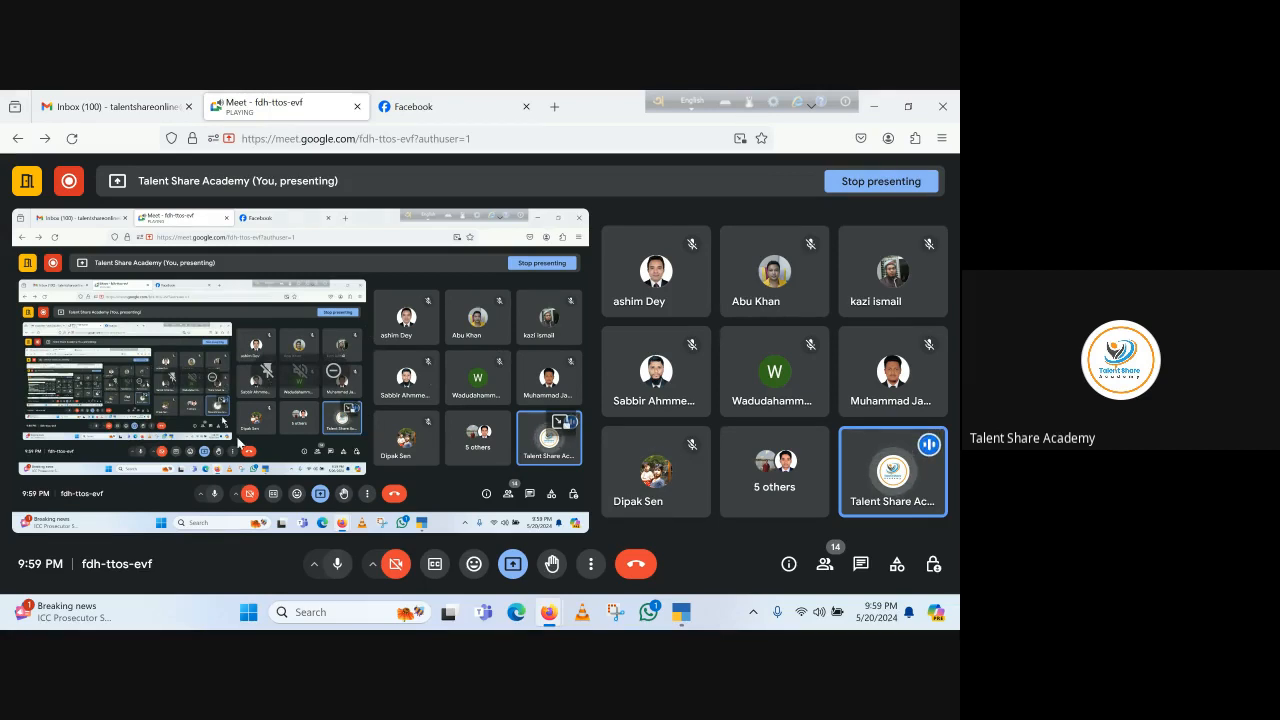
{"action": "key", "text": "alt+Tab"}
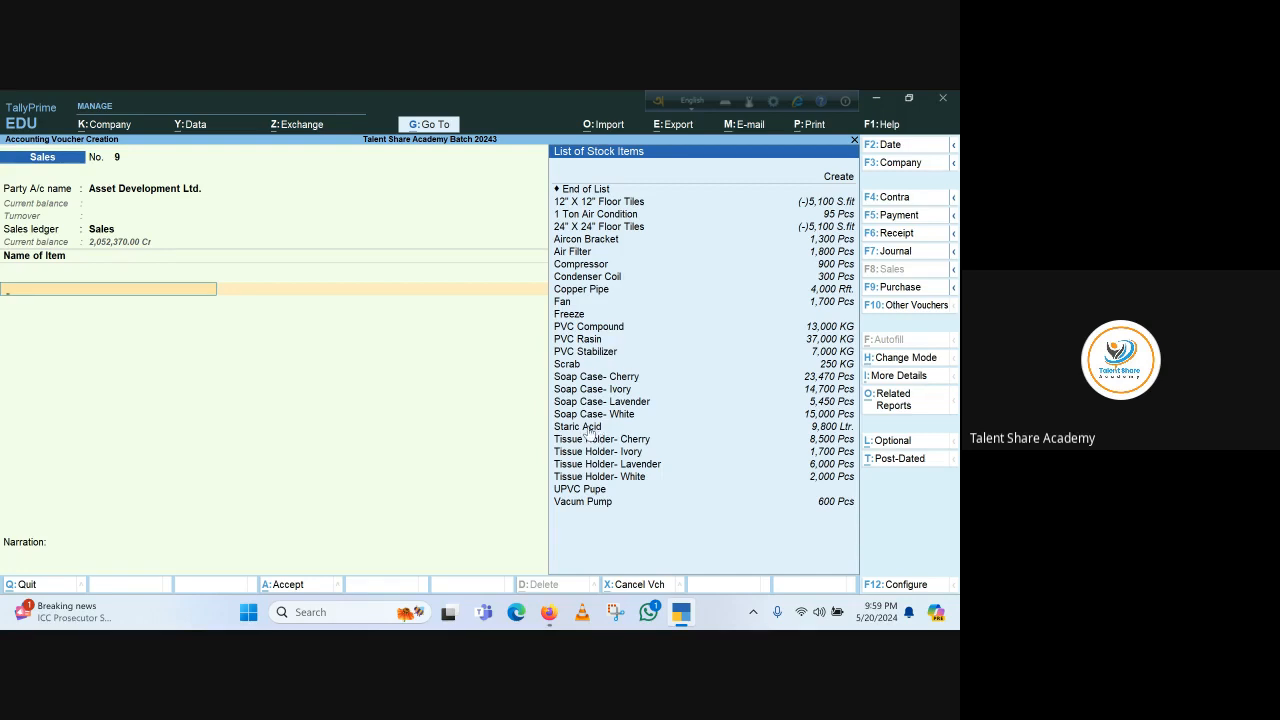
Add Soap Case- Ivory to the sales voucher, allocating 1,000 Pcs from Godown 1
{"action": "left_click", "coordinate": [590, 390]}
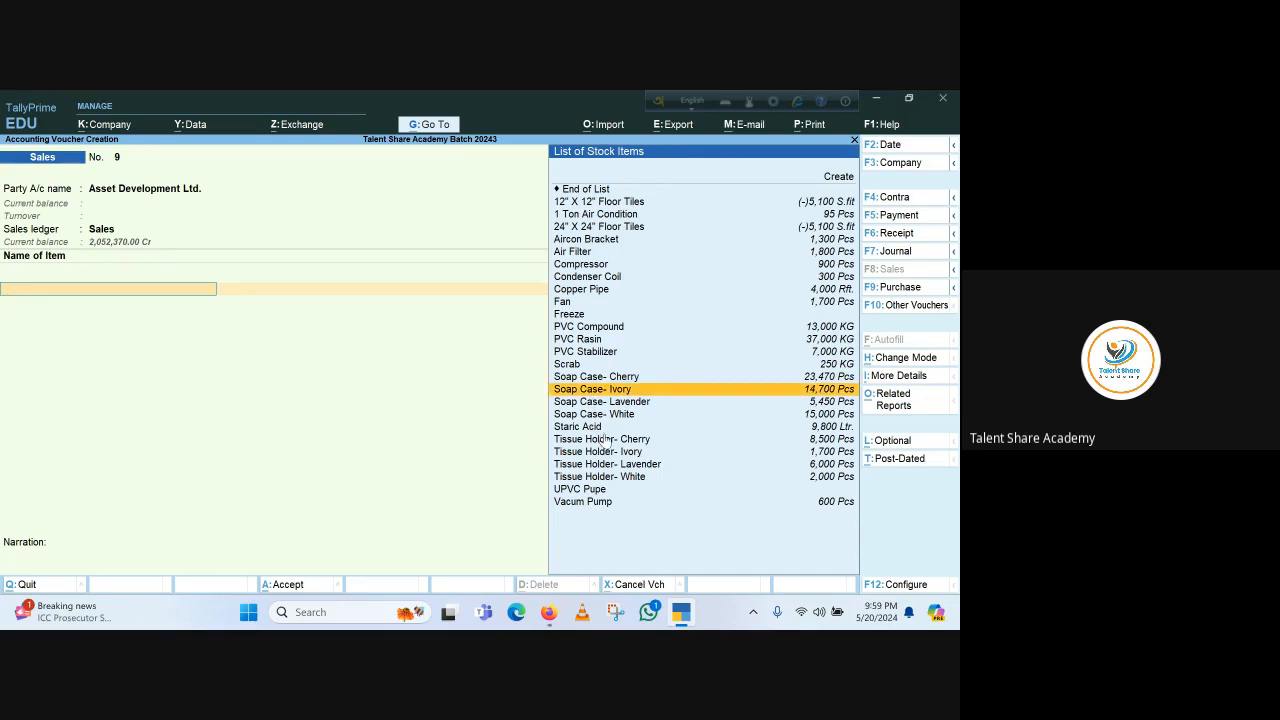
{"action": "key", "text": "Return"}
{"action": "key", "text": "Return"}
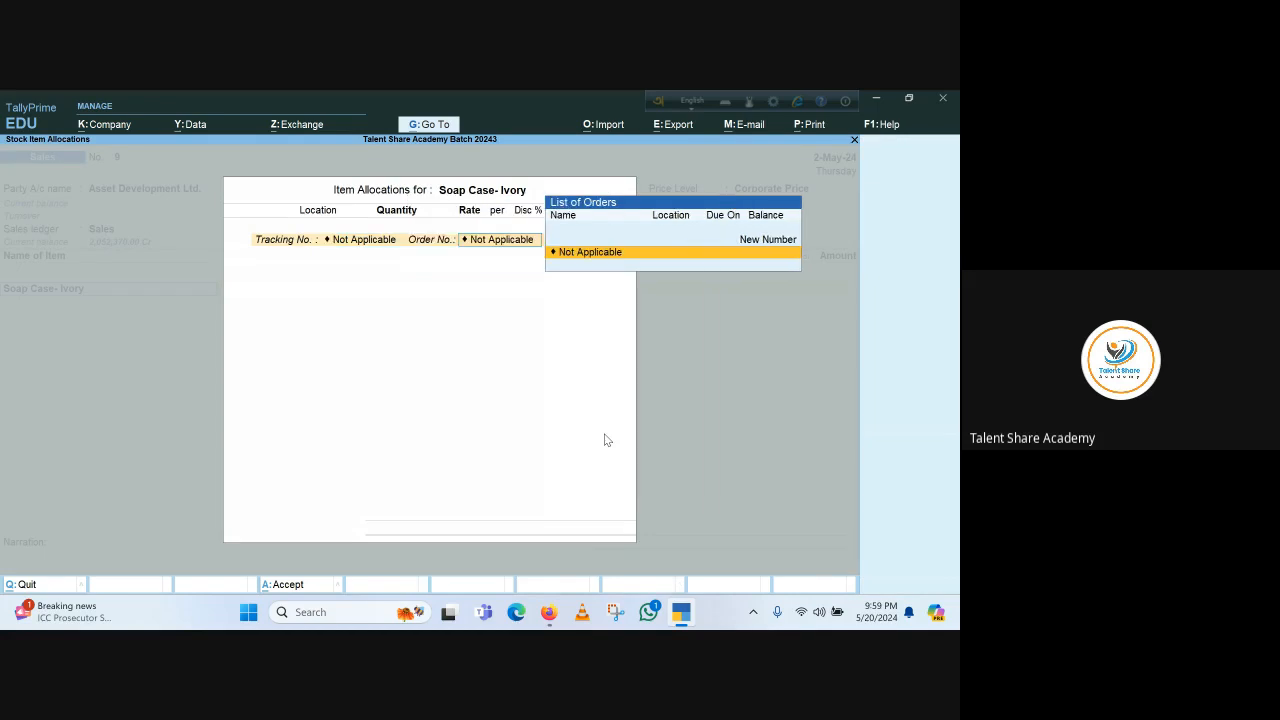
{"action": "key", "text": "Return"}
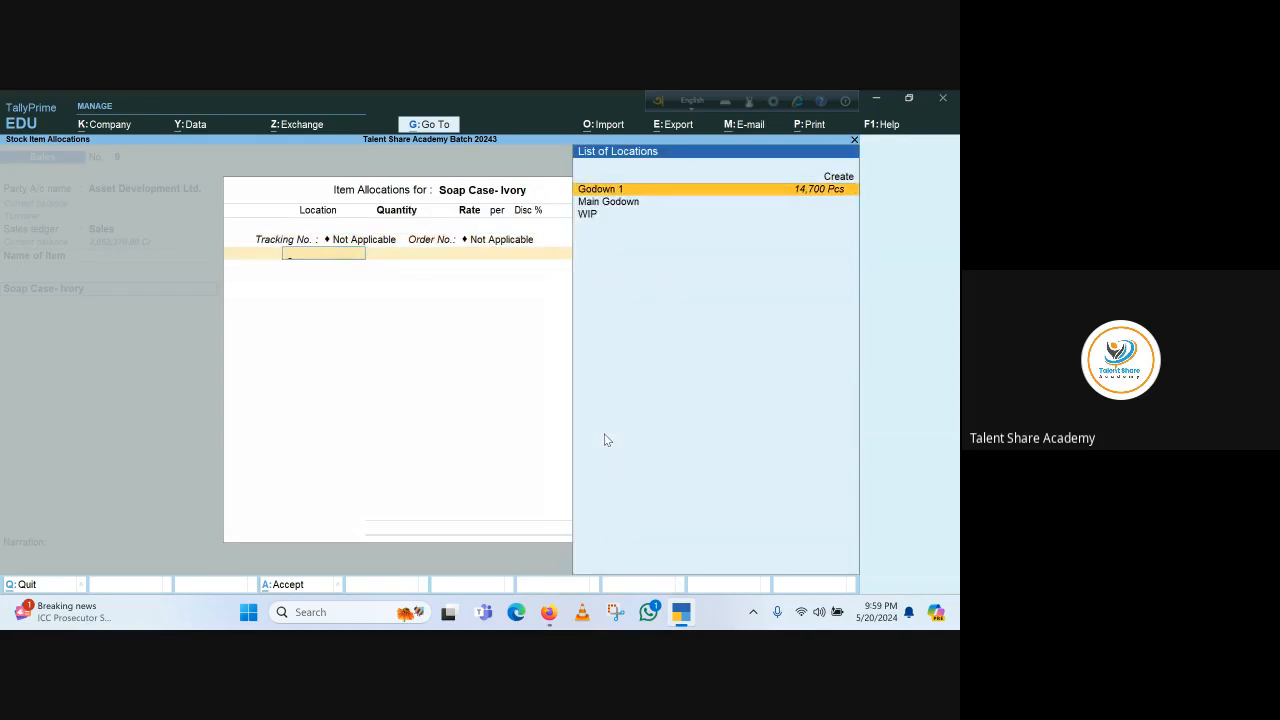
{"action": "key", "text": "Return"}
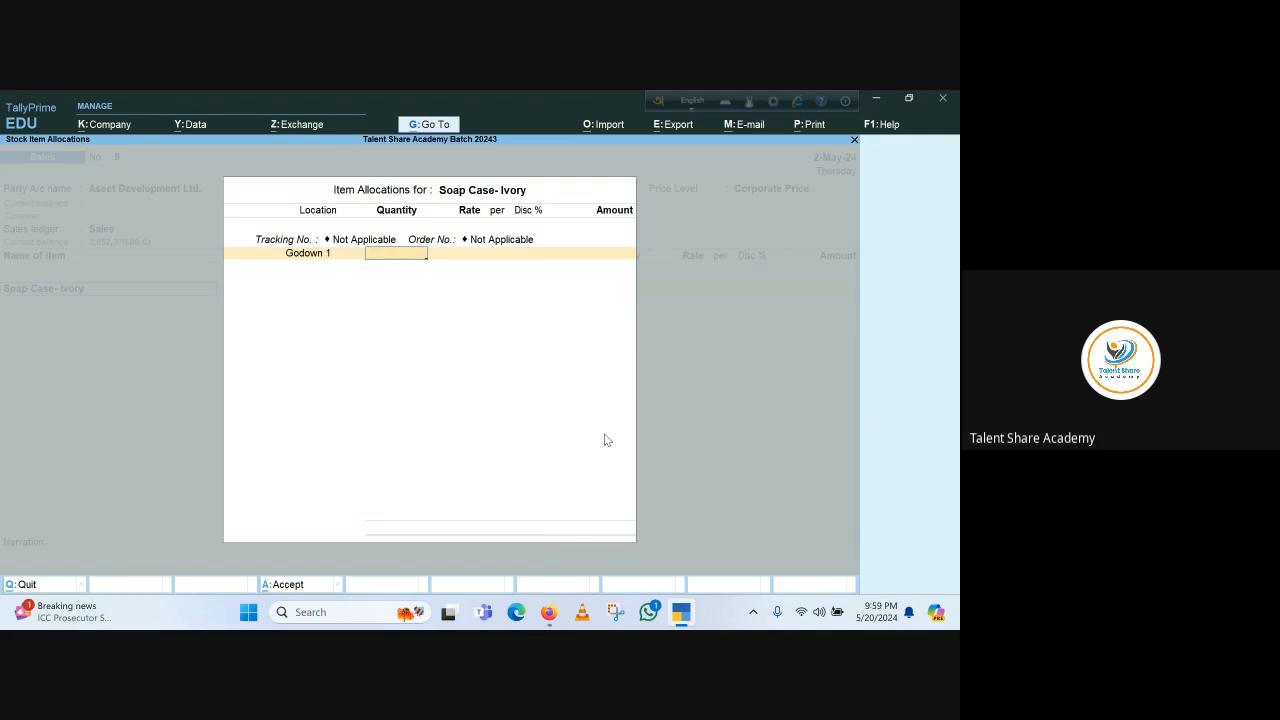
{"action": "type", "text": "1,000"}
{"action": "key", "text": "Return"}
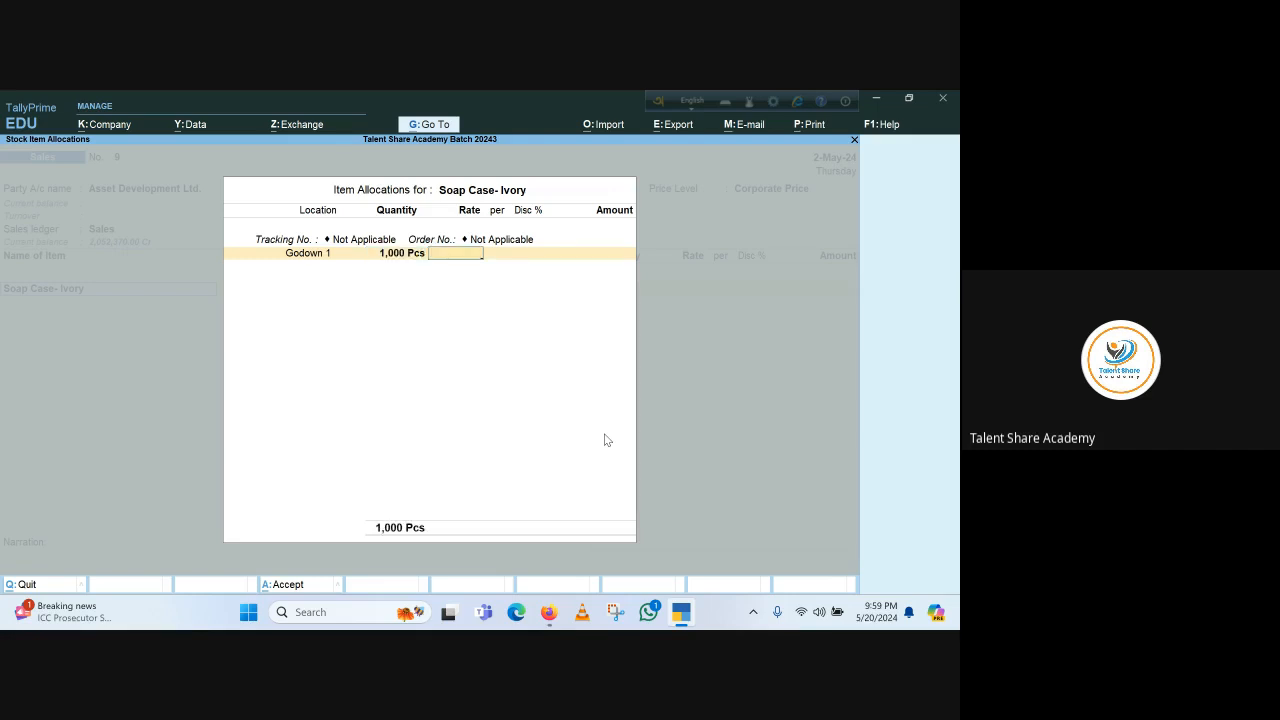
Set the Soap Case- Ivory rate to 35 and accept the item allocation
{"action": "type", "text": "35"}
{"action": "key", "text": "Return"}
{"action": "key", "text": "Return"}
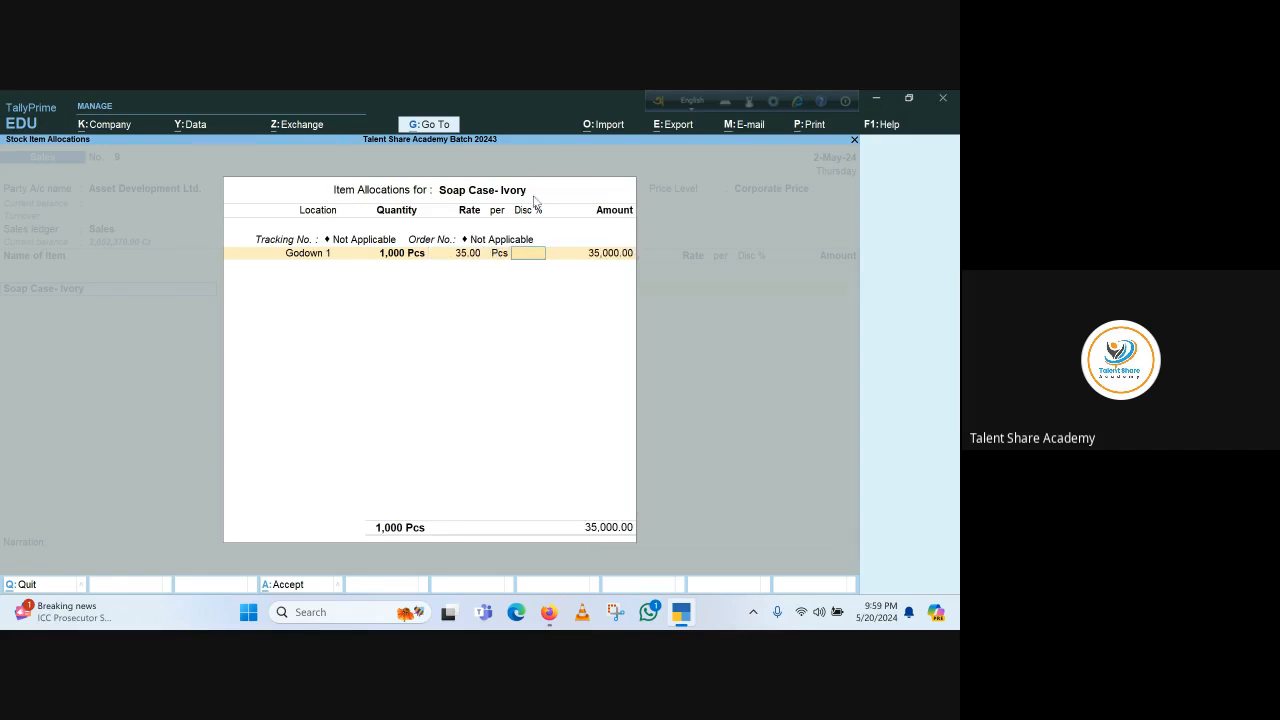
{"action": "key", "text": "Return"}
{"action": "key", "text": "Return"}
{"action": "key", "text": "Return"}
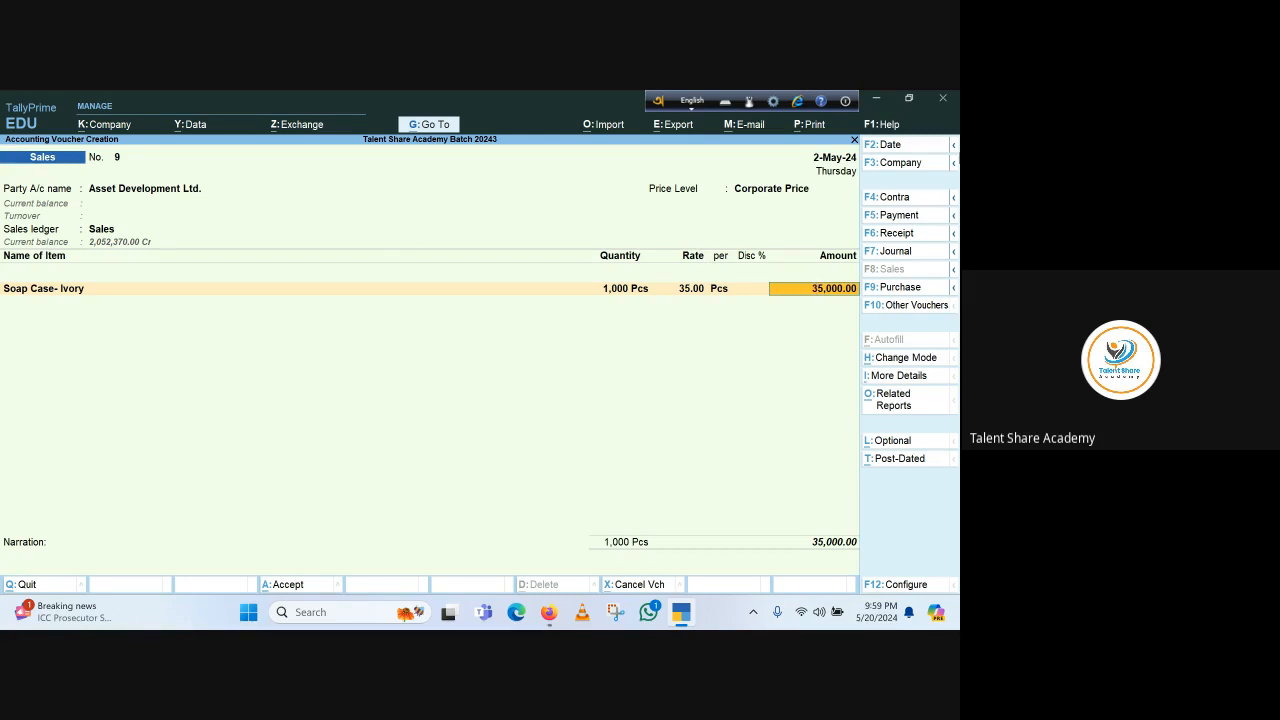
Change the voucher date to 1-Mar-24
{"action": "left_click", "coordinate": [889, 146]}
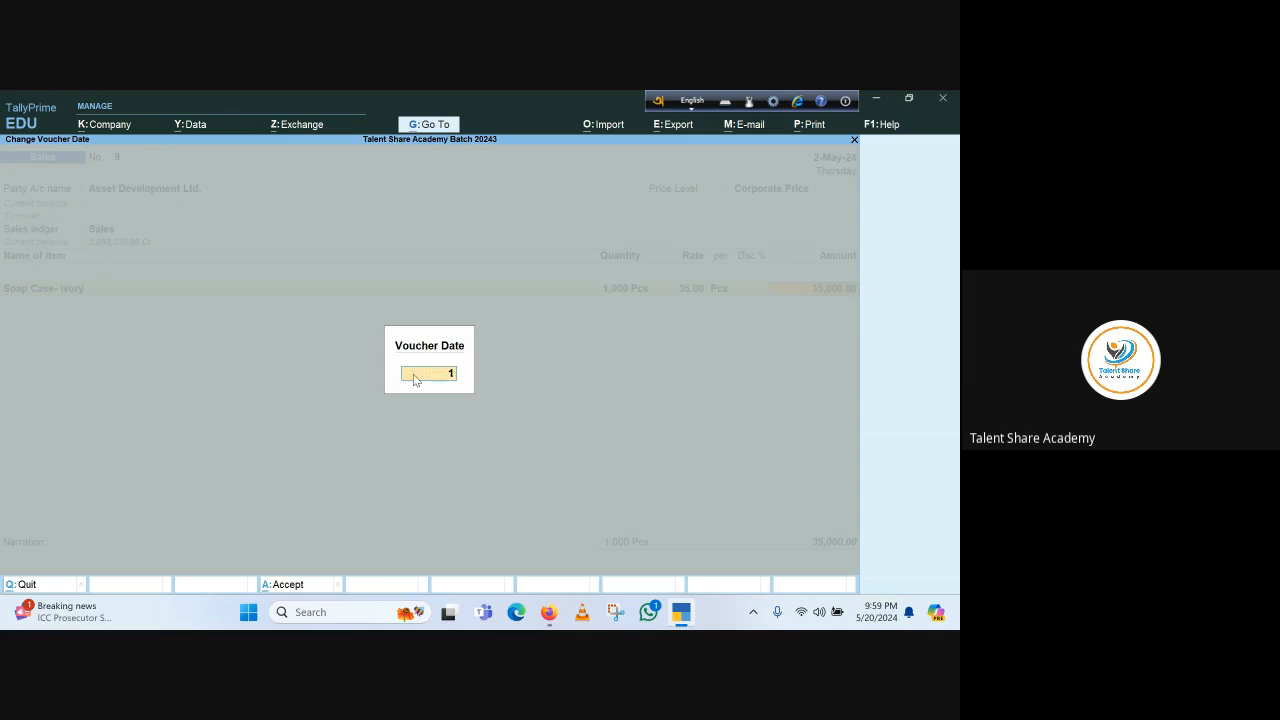
{"action": "type", "text": "1.3.24"}
{"action": "key", "text": "Return"}
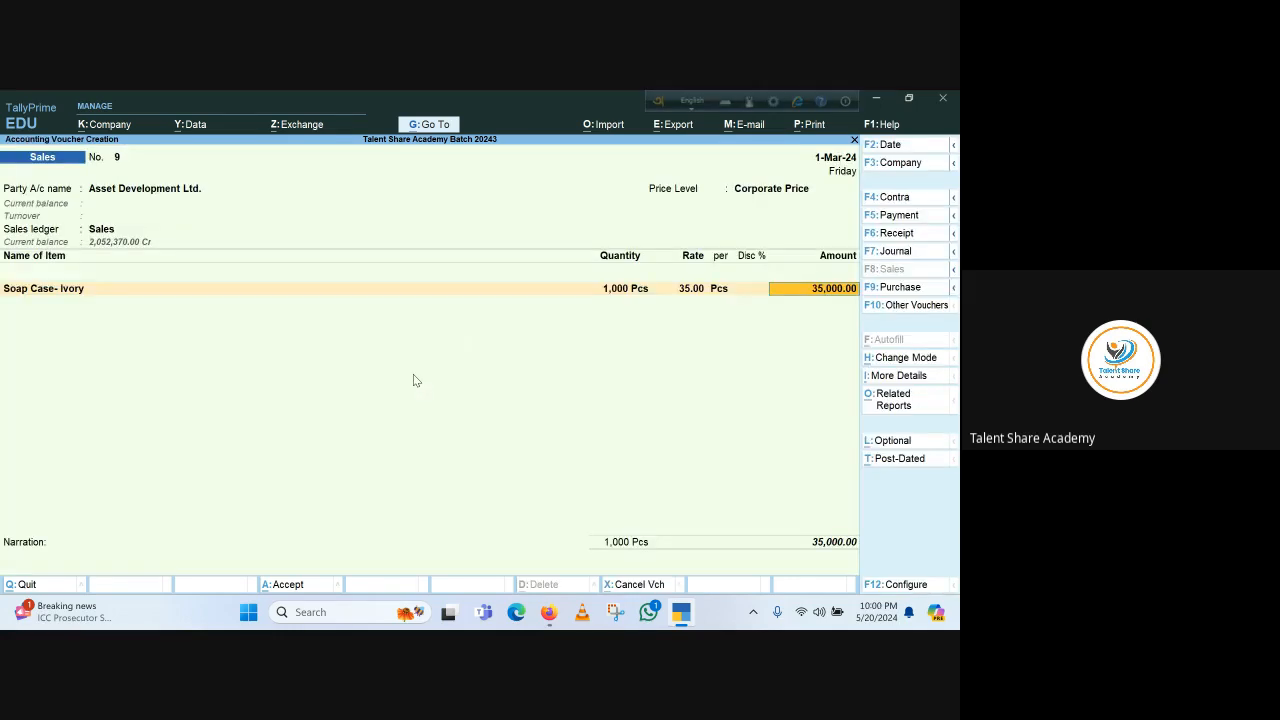
Change the voucher date to 2-Feb-24 and move to the next item line
{"action": "left_click", "coordinate": [830, 163]}
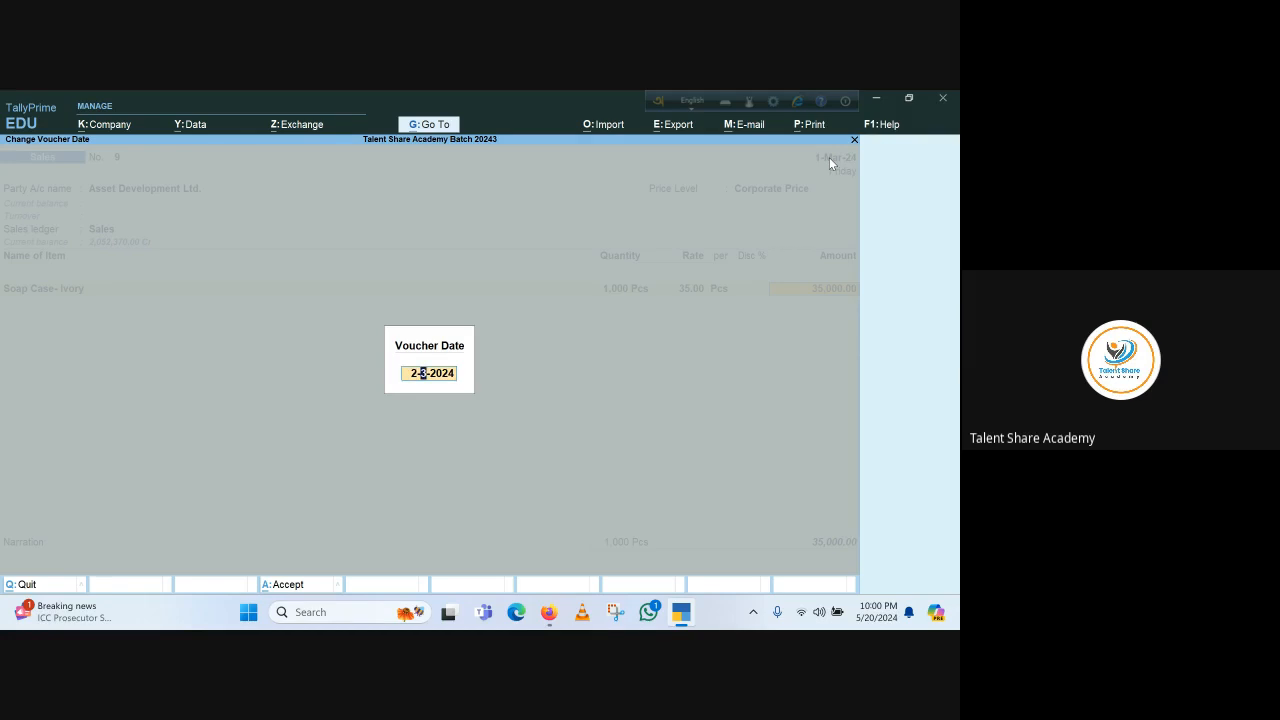
{"action": "key", "text": "Return"}
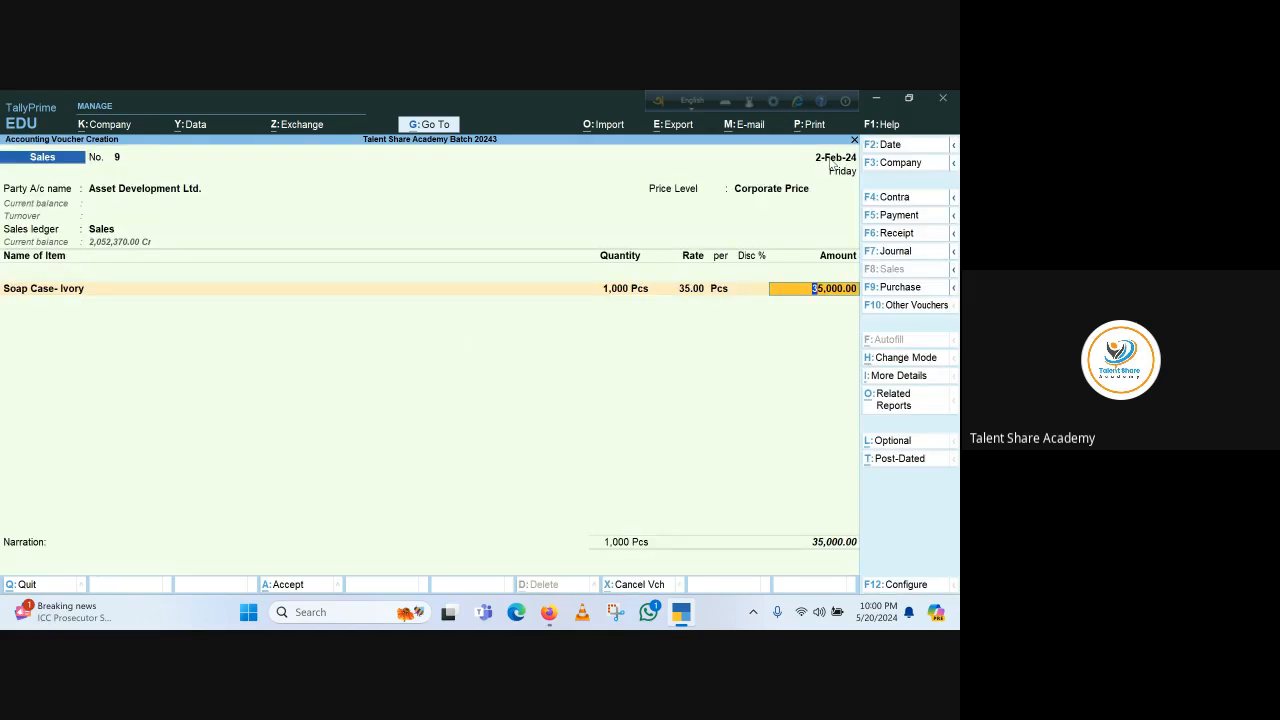
{"action": "key", "text": "Return"}
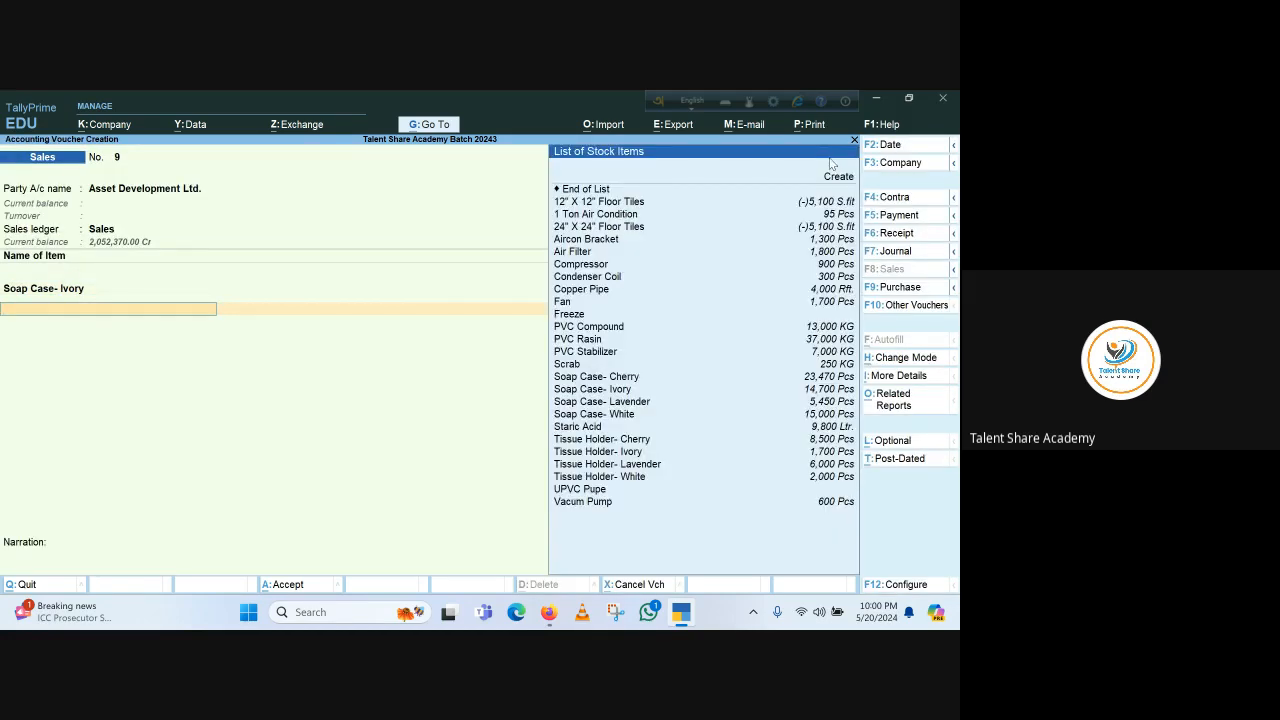
Add Soap Case- Lavender as the second item, allocating it from Godown 1
{"action": "key", "text": "Down"}
{"action": "key", "text": "Down"}
{"action": "key", "text": "Down"}
{"action": "key", "text": "Down"}
{"action": "key", "text": "Down"}
{"action": "key", "text": "Down"}
{"action": "key", "text": "Down"}
{"action": "key", "text": "Down"}
{"action": "key", "text": "Down"}
{"action": "key", "text": "Down"}
{"action": "key", "text": "Down"}
{"action": "key", "text": "Down"}
{"action": "key", "text": "Down"}
{"action": "key", "text": "Down"}
{"action": "key", "text": "Down"}
{"action": "key", "text": "Down"}
{"action": "key", "text": "Down"}
{"action": "key", "text": "Down"}
{"action": "key", "text": "Down"}
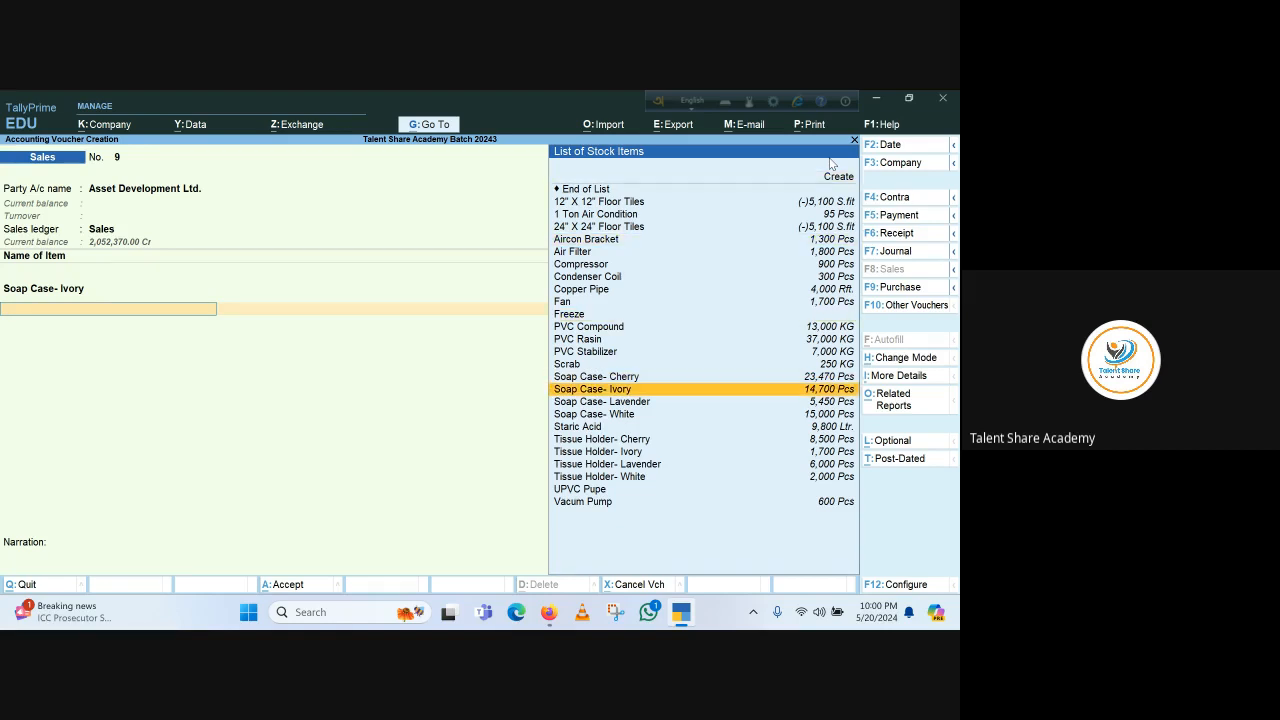
{"action": "key", "text": "Return"}
{"action": "key", "text": "Return"}
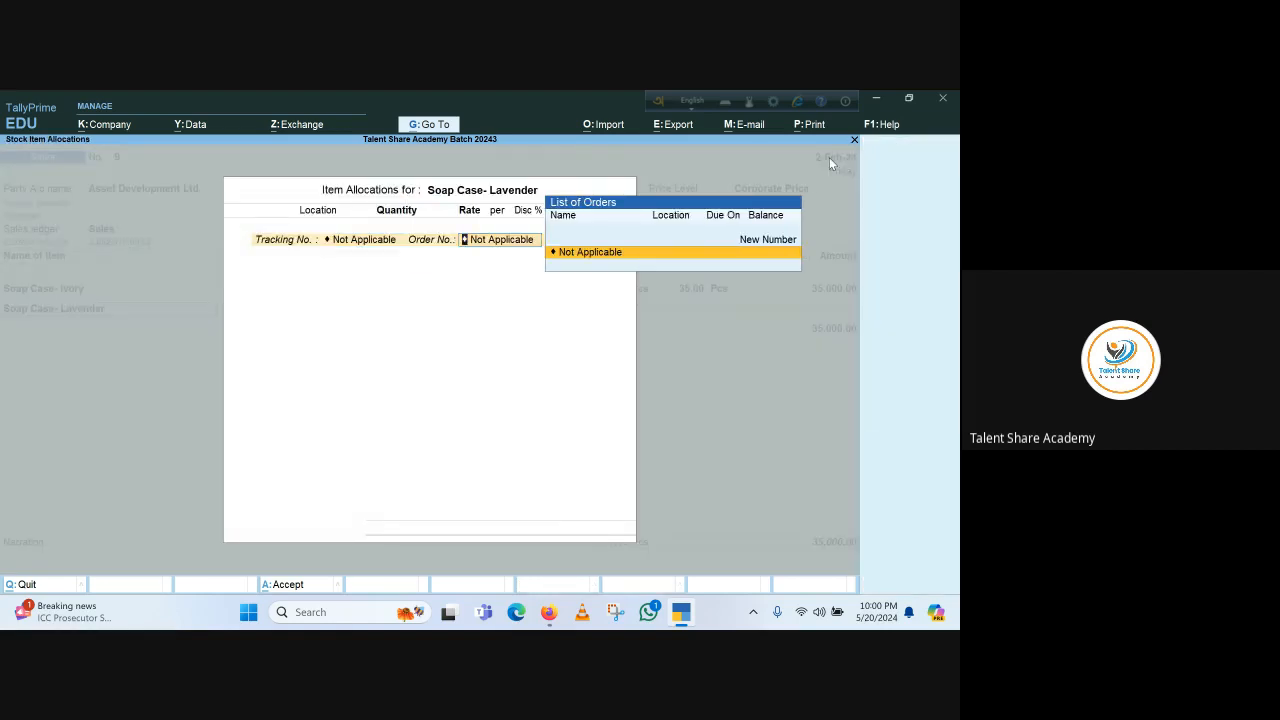
{"action": "key", "text": "Return"}
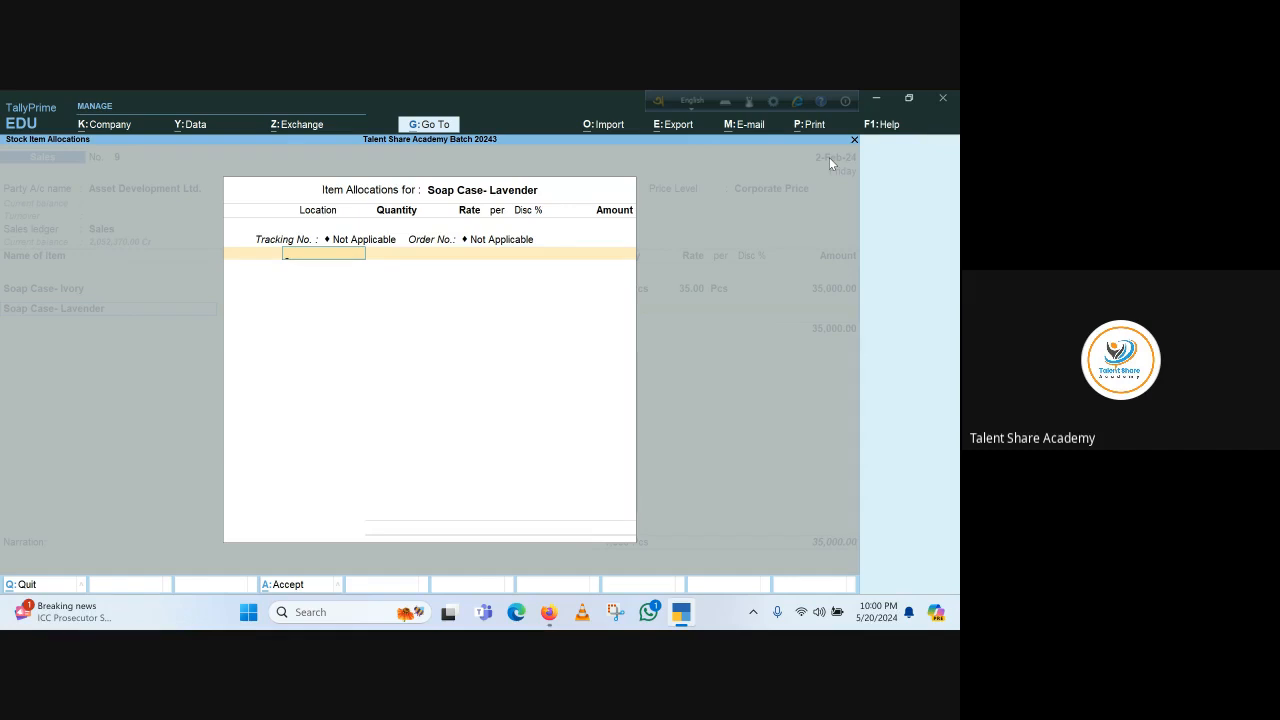
{"action": "key", "text": "Down"}
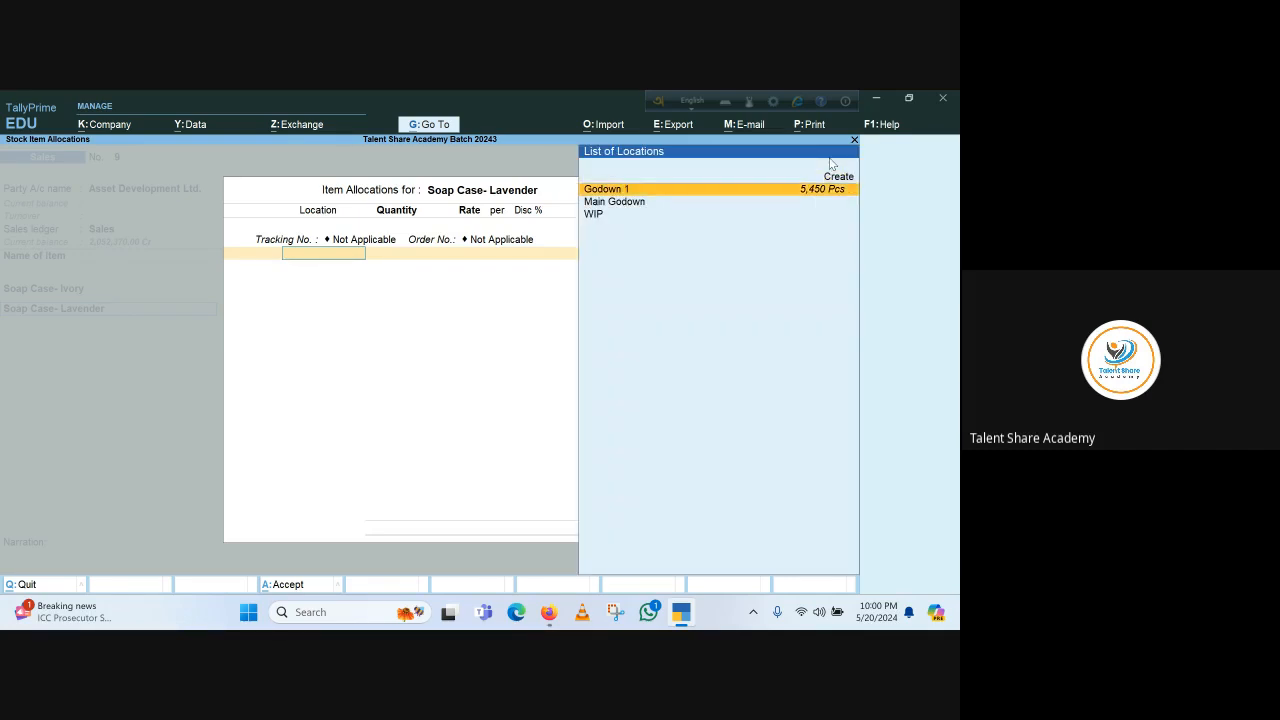
{"action": "key", "text": "Return"}
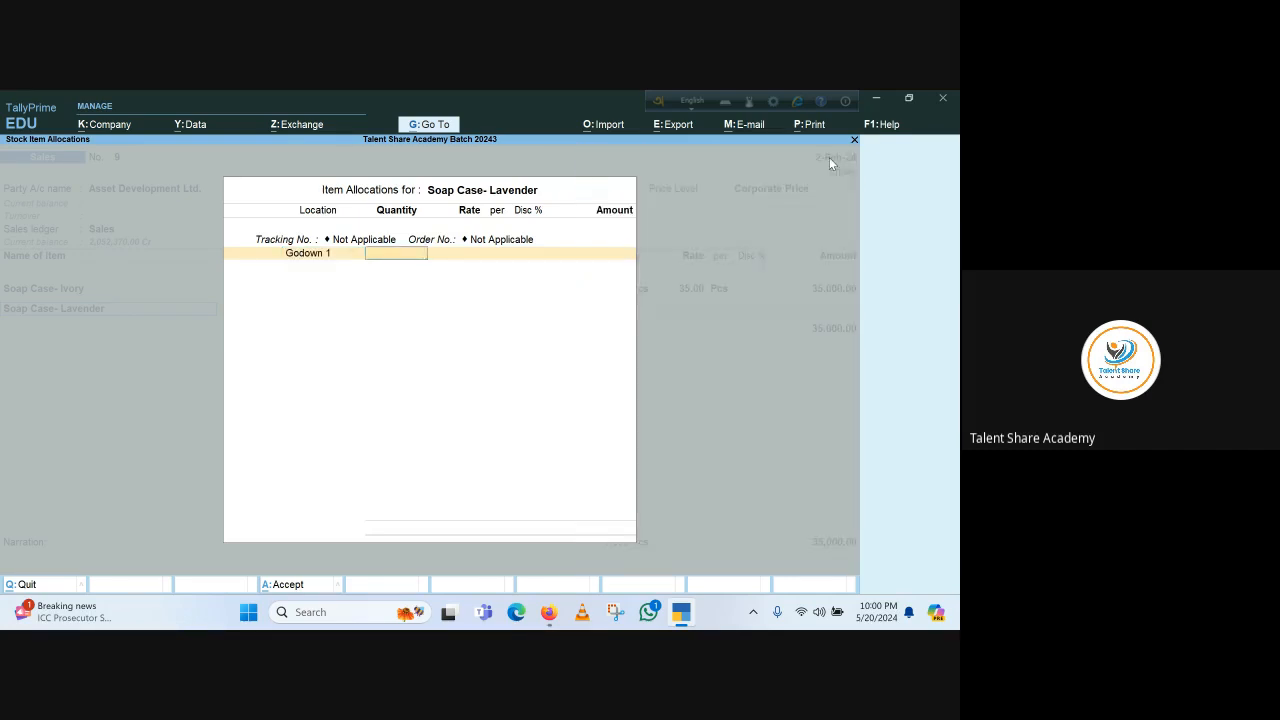
Enter 2000 Pcs at a rate of 35 for Soap Case- Lavender and accept the allocation
{"action": "type", "text": "2000"}
{"action": "key", "text": "Return"}
{"action": "type", "text": "35"}
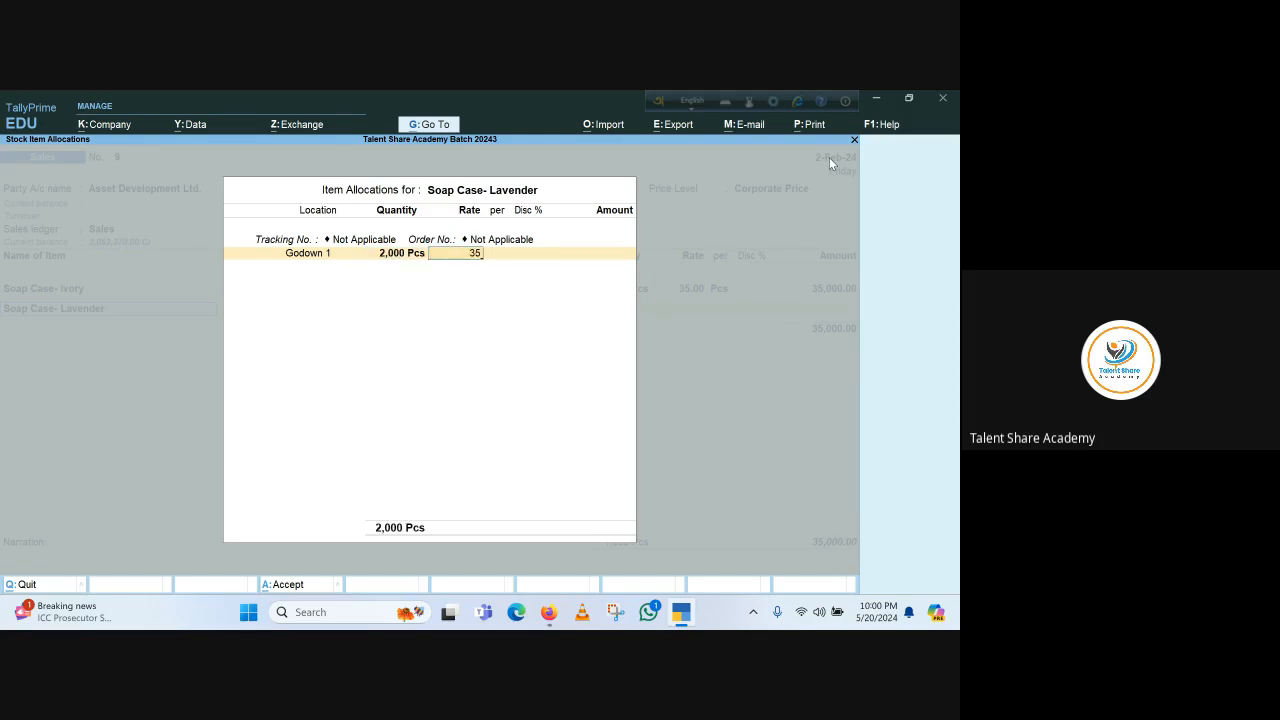
{"action": "key", "text": "Return"}
{"action": "key", "text": "Return"}
{"action": "key", "text": "Return"}
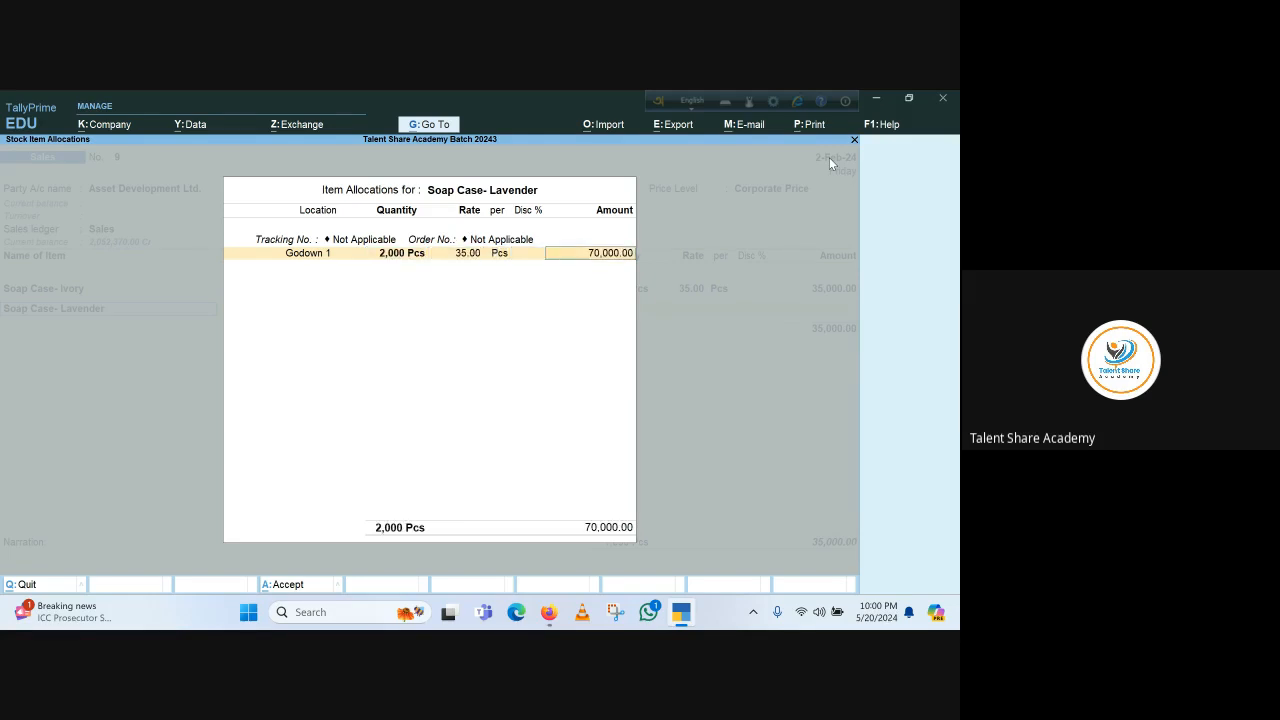
{"action": "key", "text": "Return"}
{"action": "key", "text": "Return"}
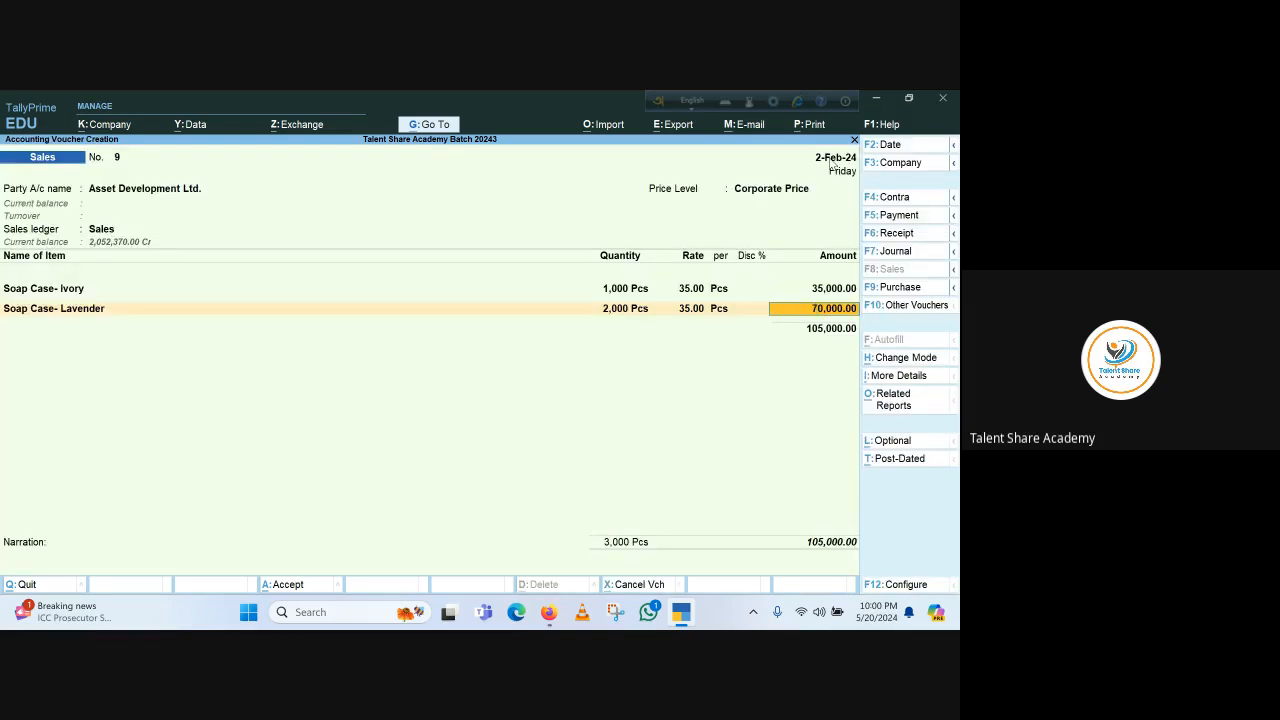
{"action": "key", "text": "Return"}
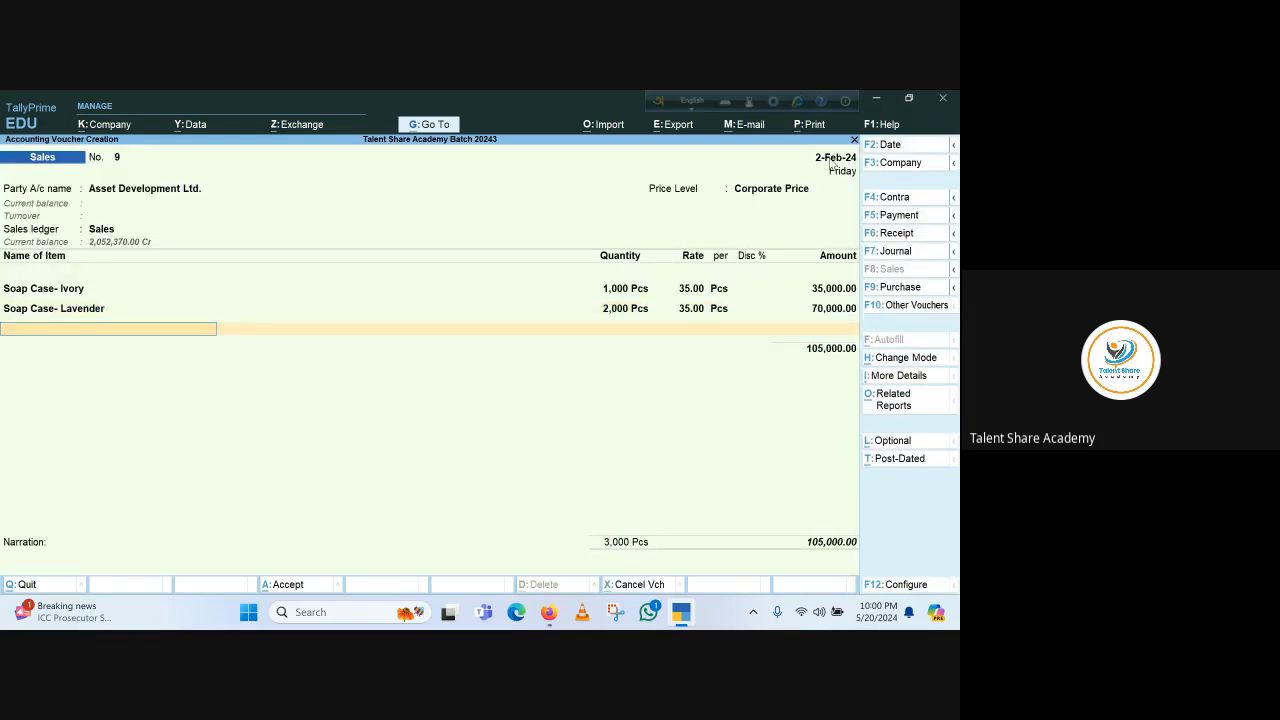
Add Soap Case- White as the third item, allocating it from Godown 1
{"action": "key", "text": "Down"}
{"action": "key", "text": "Down"}
{"action": "key", "text": "Down"}
{"action": "key", "text": "Down"}
{"action": "key", "text": "Down"}
{"action": "key", "text": "Down"}
{"action": "key", "text": "Down"}
{"action": "key", "text": "Down"}
{"action": "key", "text": "Down"}
{"action": "key", "text": "Down"}
{"action": "key", "text": "Down"}
{"action": "key", "text": "Down"}
{"action": "key", "text": "Down"}
{"action": "key", "text": "Down"}
{"action": "key", "text": "Down"}
{"action": "key", "text": "Down"}
{"action": "key", "text": "Down"}
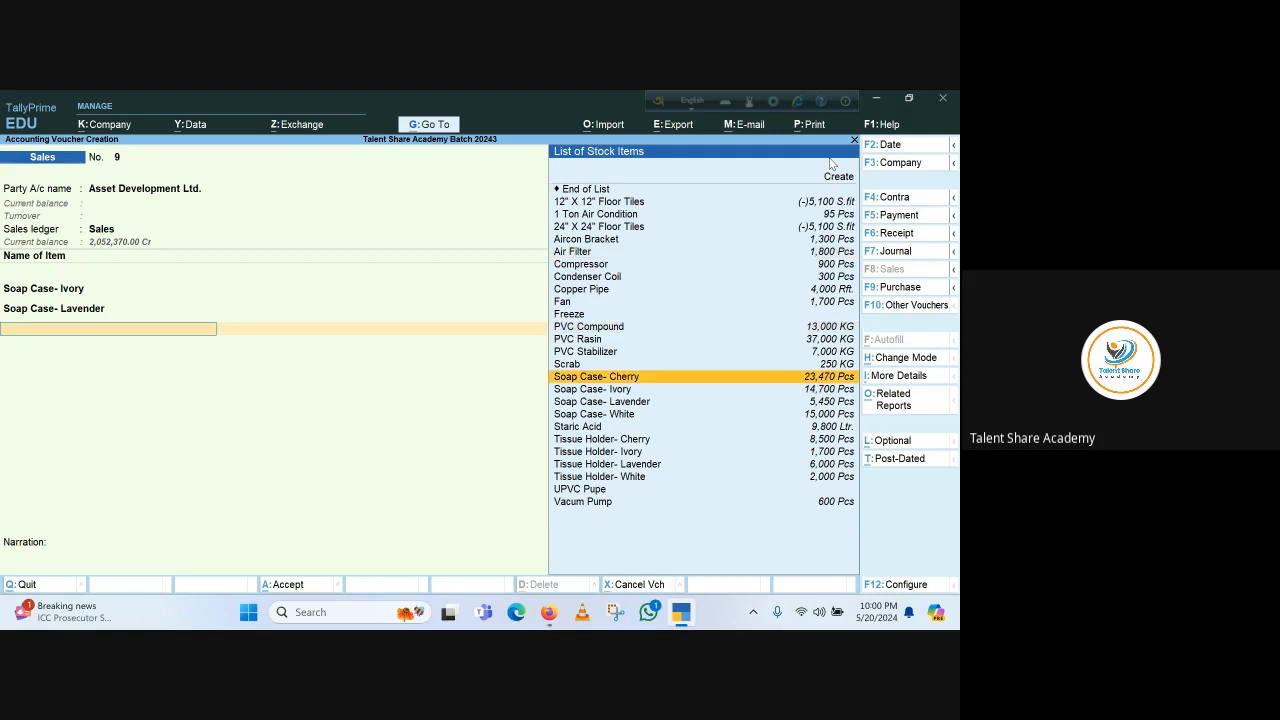
{"action": "key", "text": "Down"}
{"action": "key", "text": "Down"}
{"action": "key", "text": "Down"}
{"action": "key", "text": "Return"}
{"action": "key", "text": "Return"}
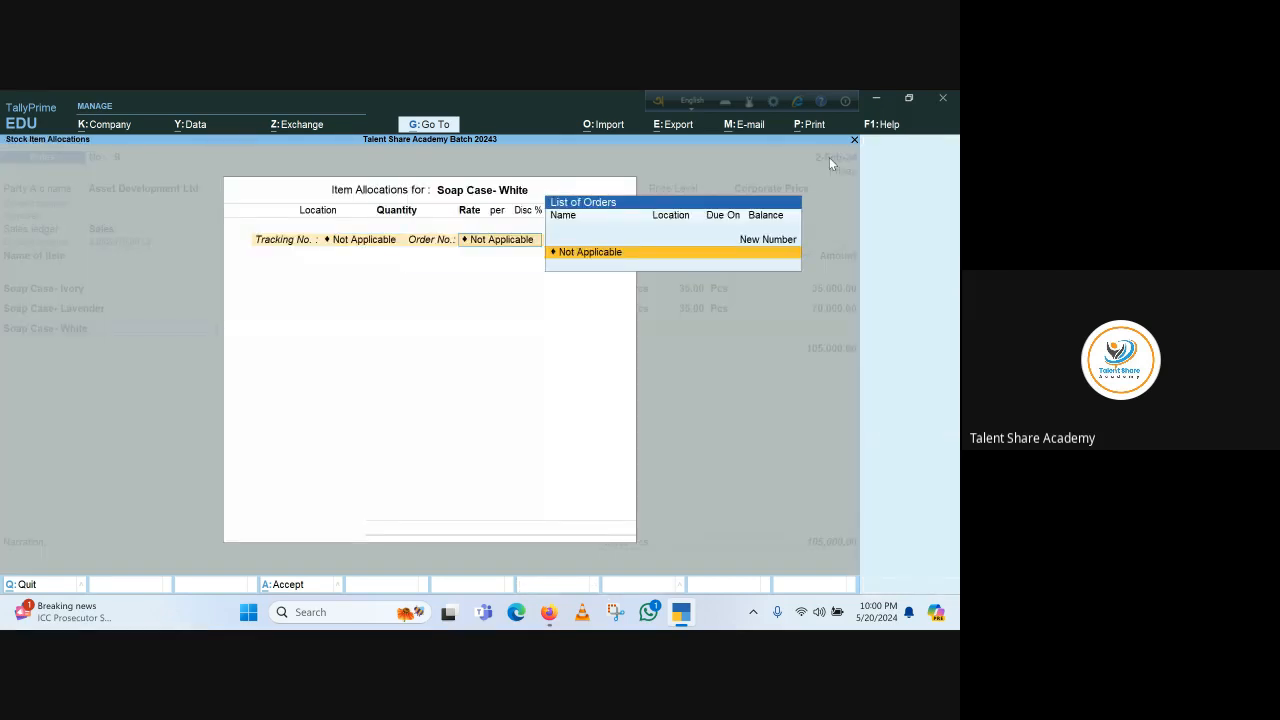
{"action": "key", "text": "Return"}
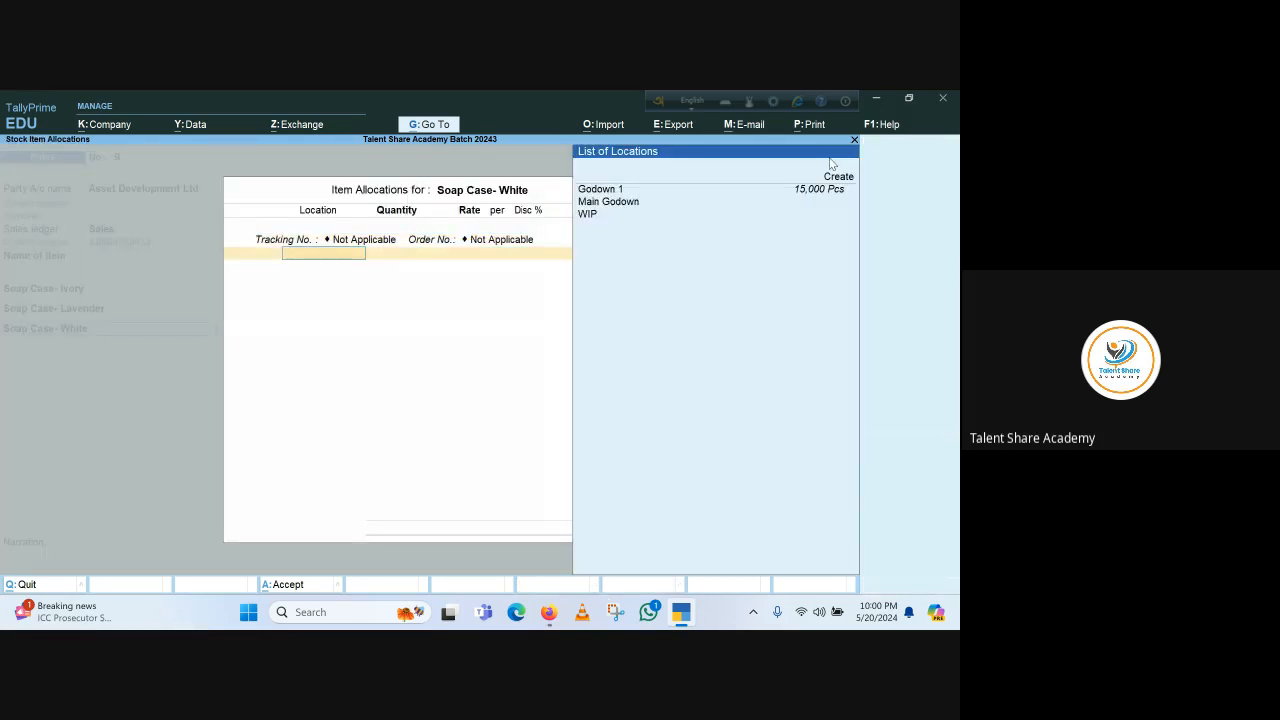
{"action": "key", "text": "Down"}
{"action": "key", "text": "Down"}
{"action": "key", "text": "Return"}
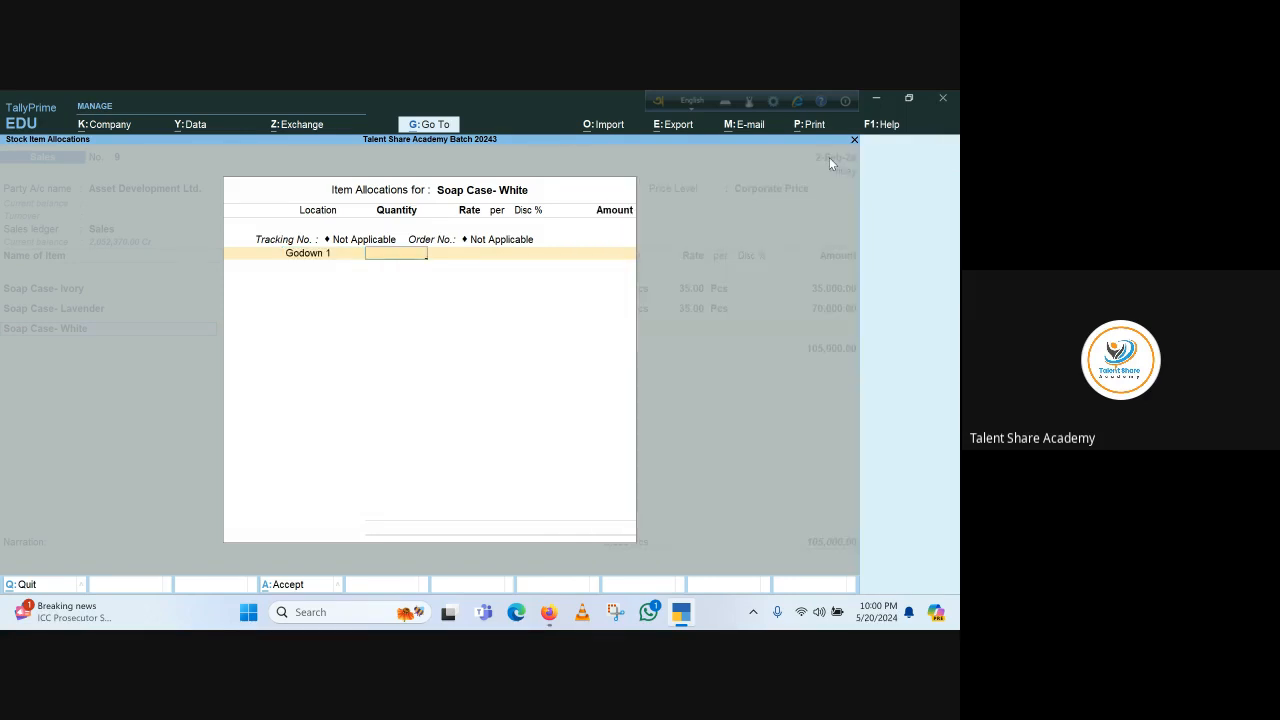
Enter 1500 Pcs at a rate of 36 for Soap Case- White and accept the allocation
{"action": "type", "text": "1500"}
{"action": "key", "text": "Return"}
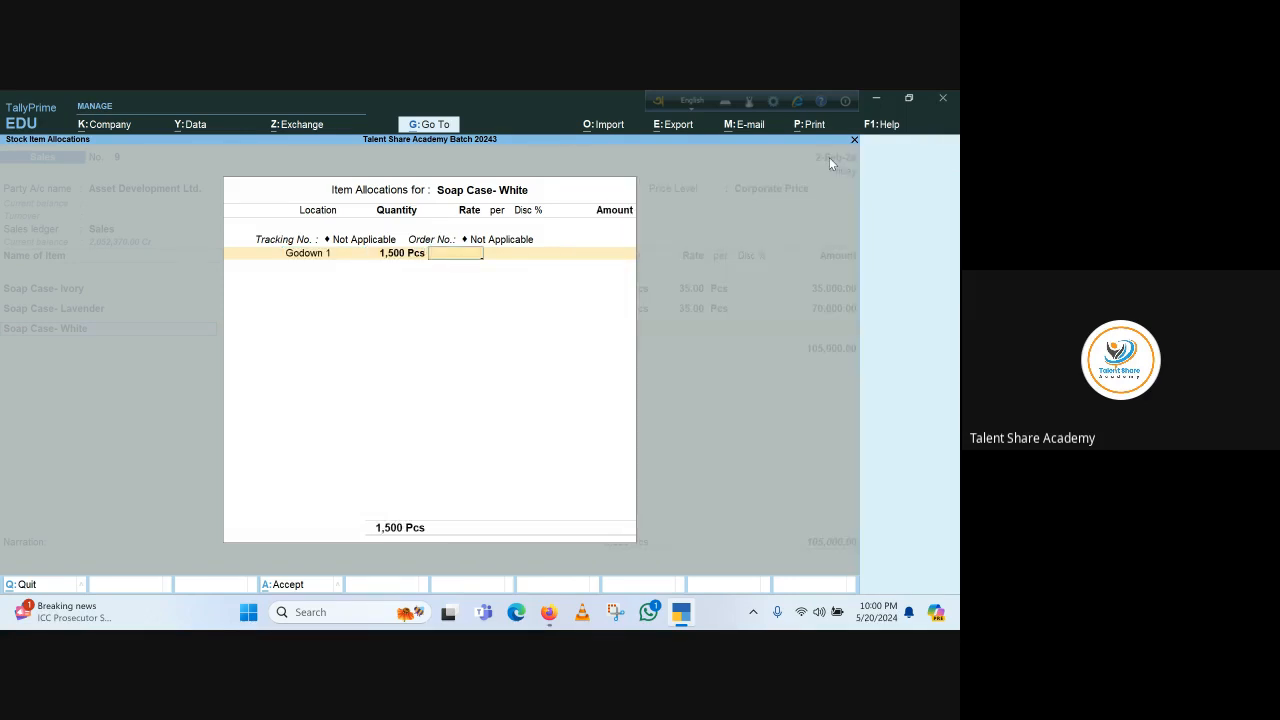
{"action": "type", "text": "36"}
{"action": "key", "text": "Return"}
{"action": "key", "text": "Return"}
{"action": "key", "text": "Return"}
{"action": "key", "text": "Return"}
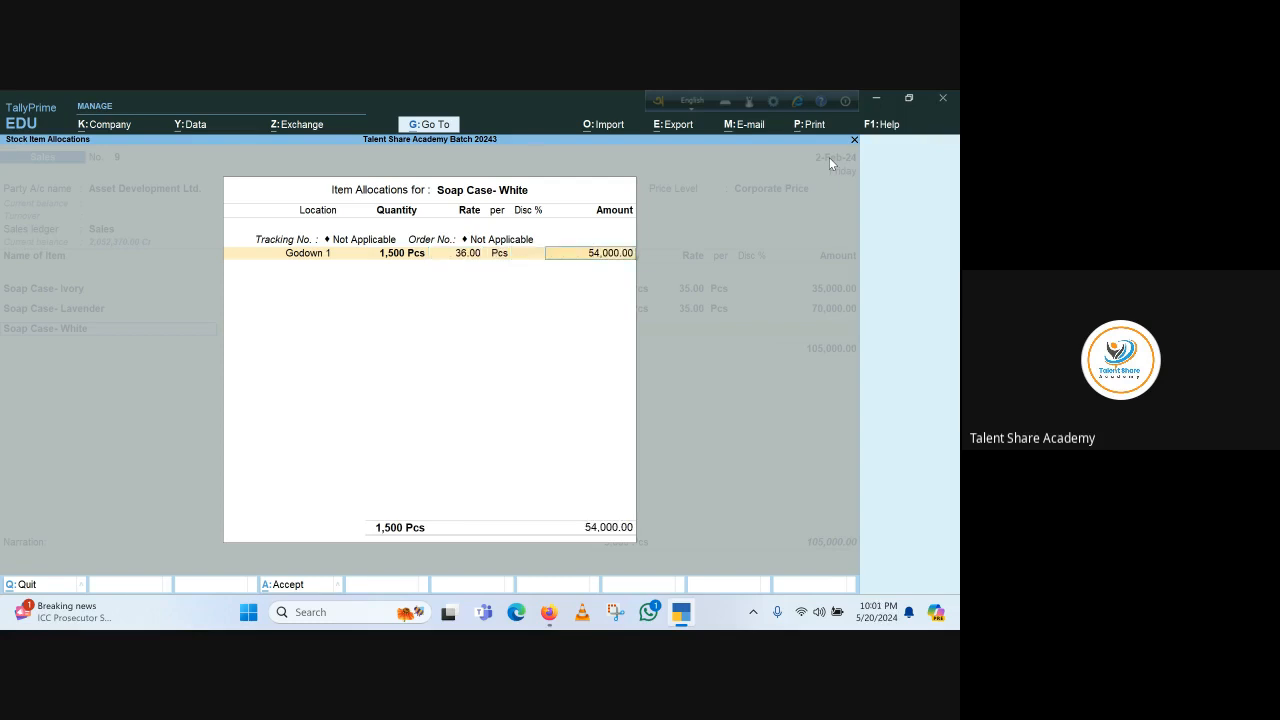
{"action": "key", "text": "Return"}
Add a New Ref bill named 9 with 60 days credit for the full amount and save the sales voucher
{"action": "key", "text": "Return"}
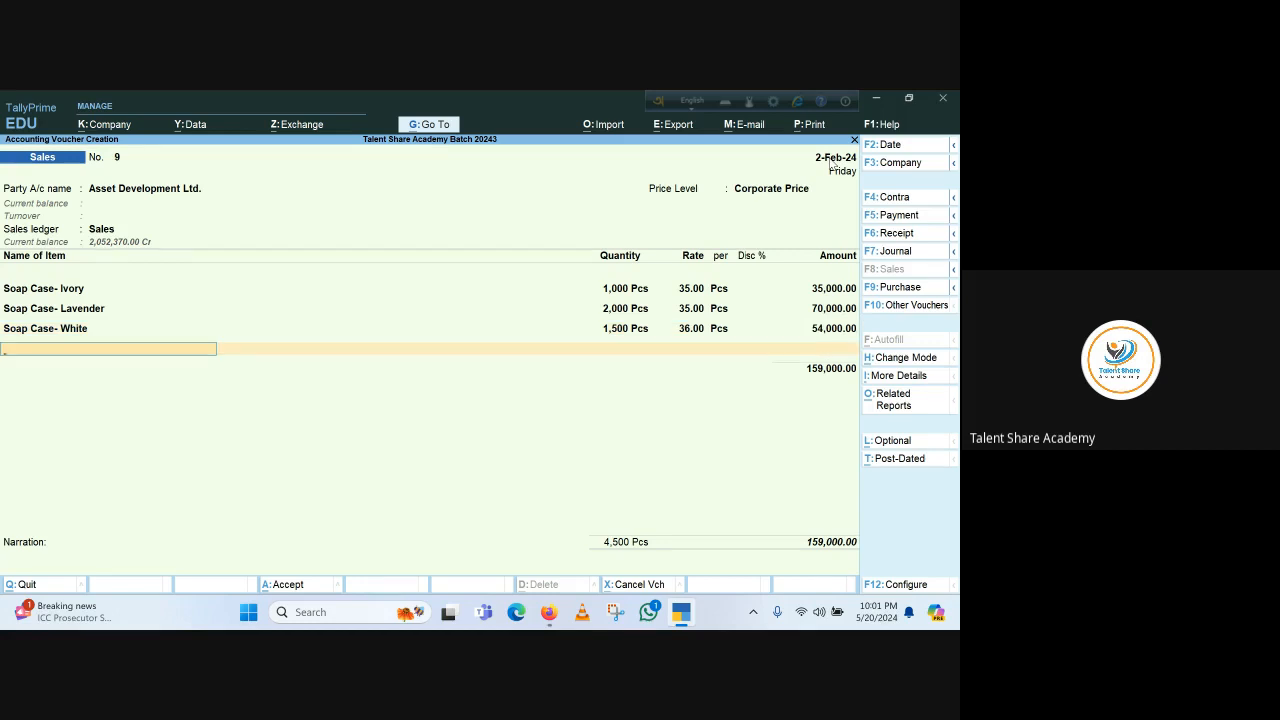
{"action": "key", "text": "Return"}
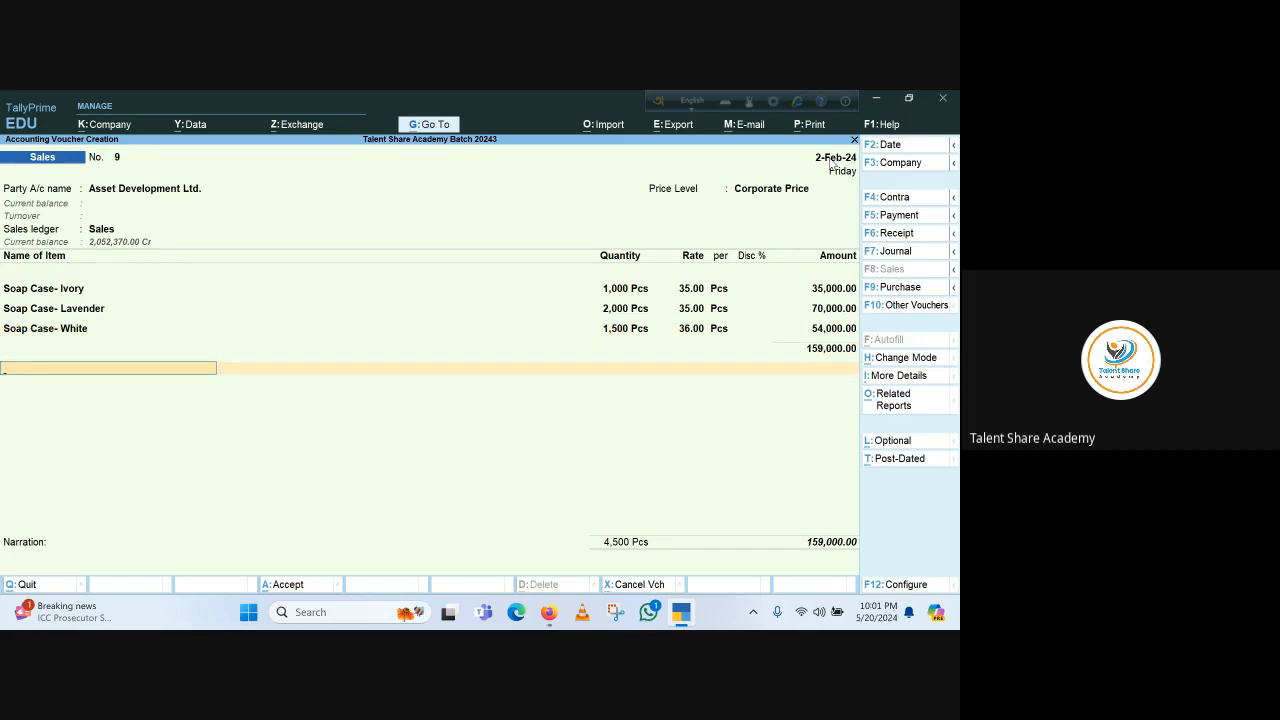
{"action": "key", "text": "Return"}
{"action": "key", "text": "Return"}
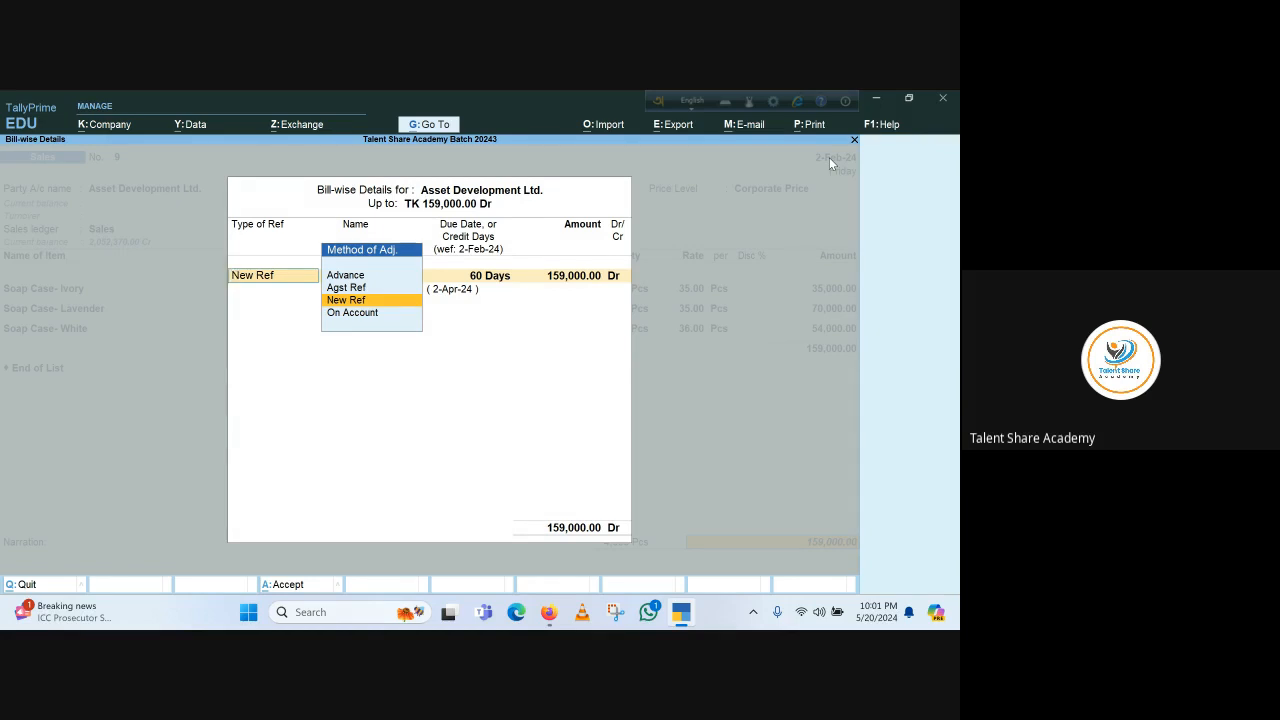
{"action": "key", "text": "Return"}
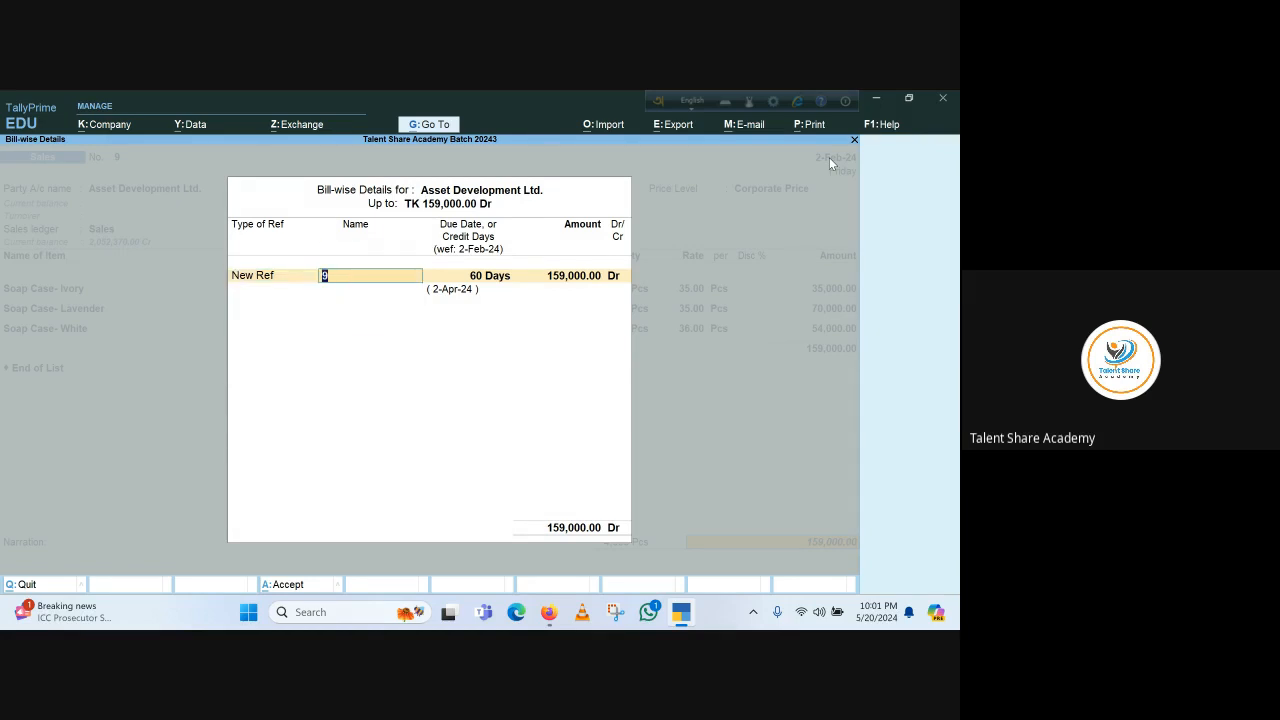
{"action": "left_click", "coordinate": [255, 288]}
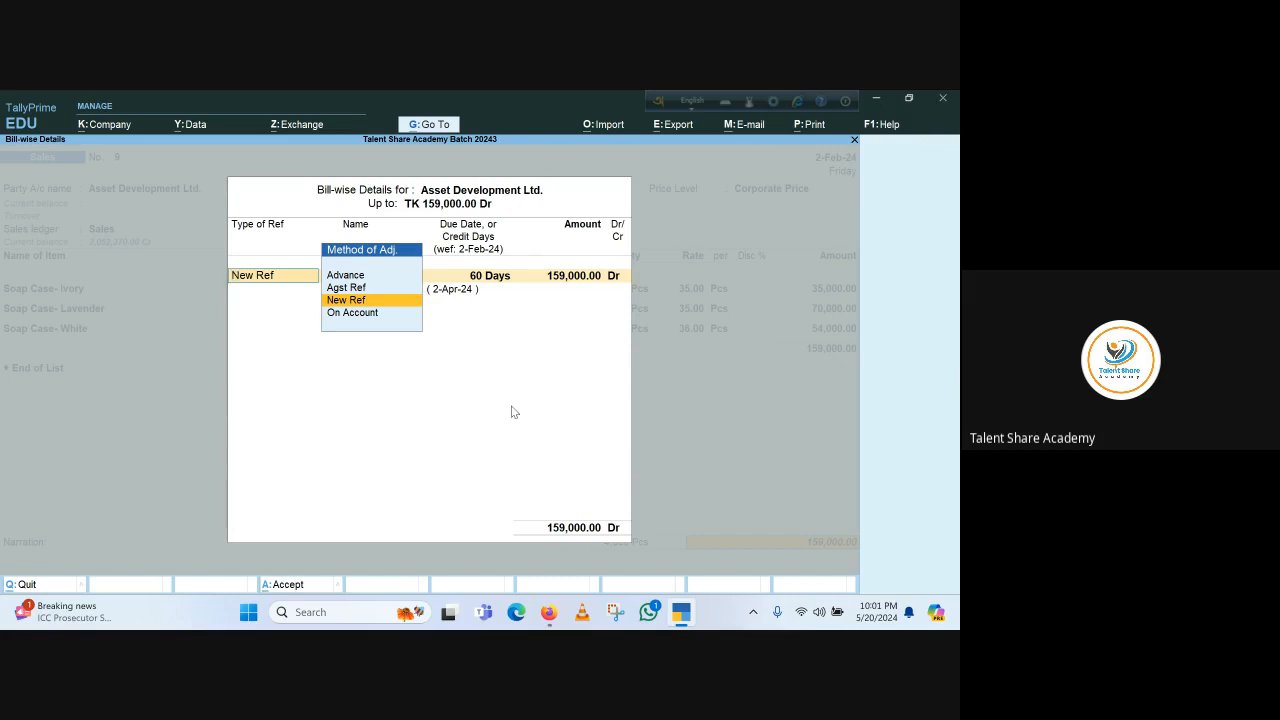
{"action": "key", "text": "Return"}
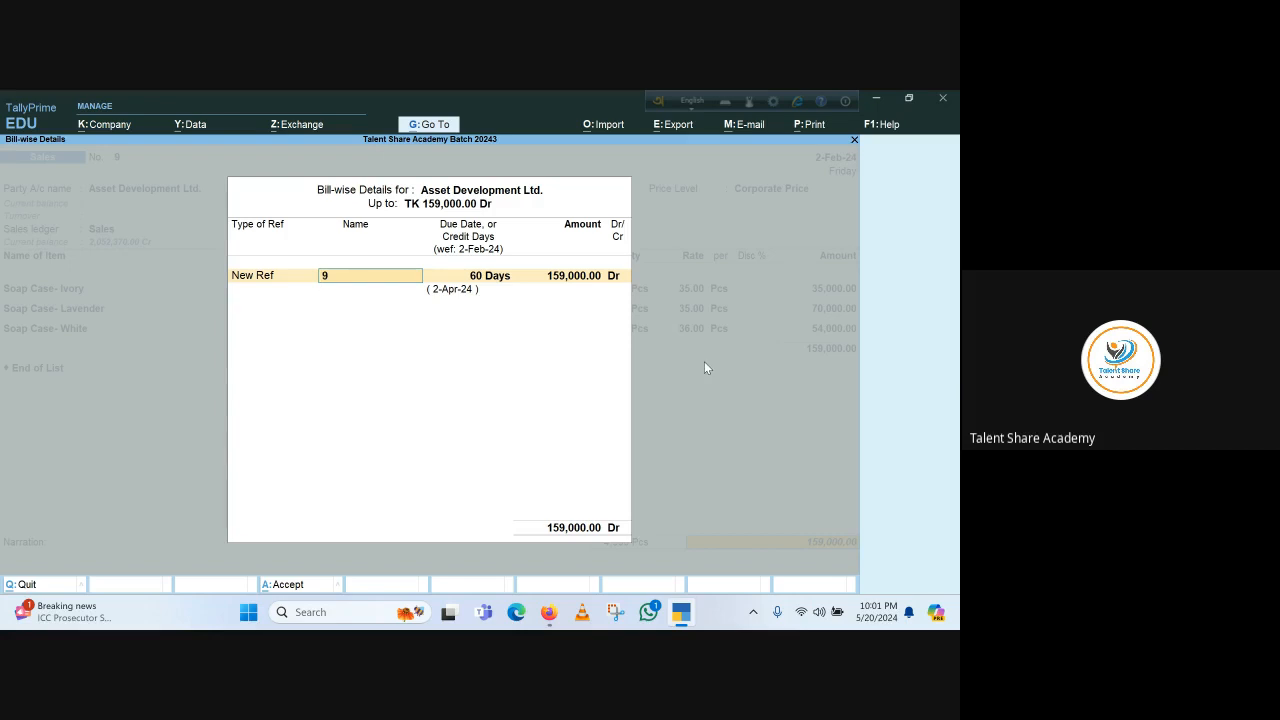
{"action": "key", "text": "Return"}
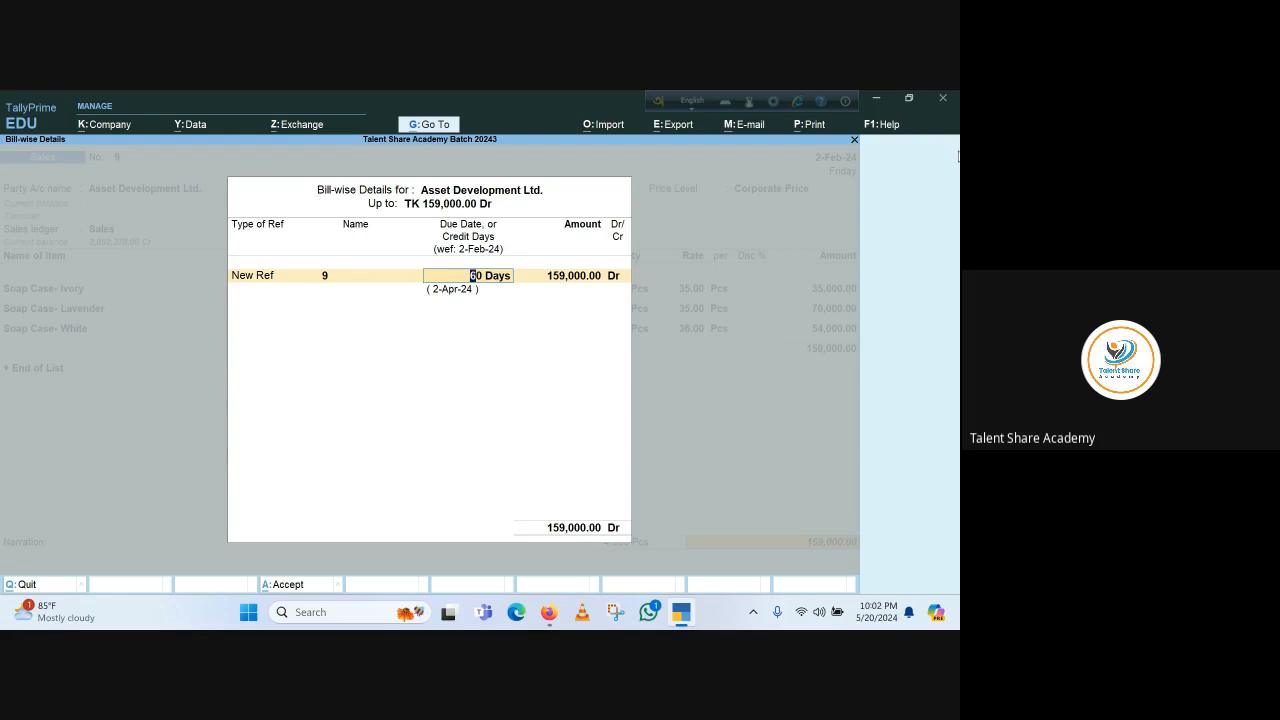
{"action": "key", "text": "Return"}
{"action": "key", "text": "Return"}
{"action": "key", "text": "Return"}
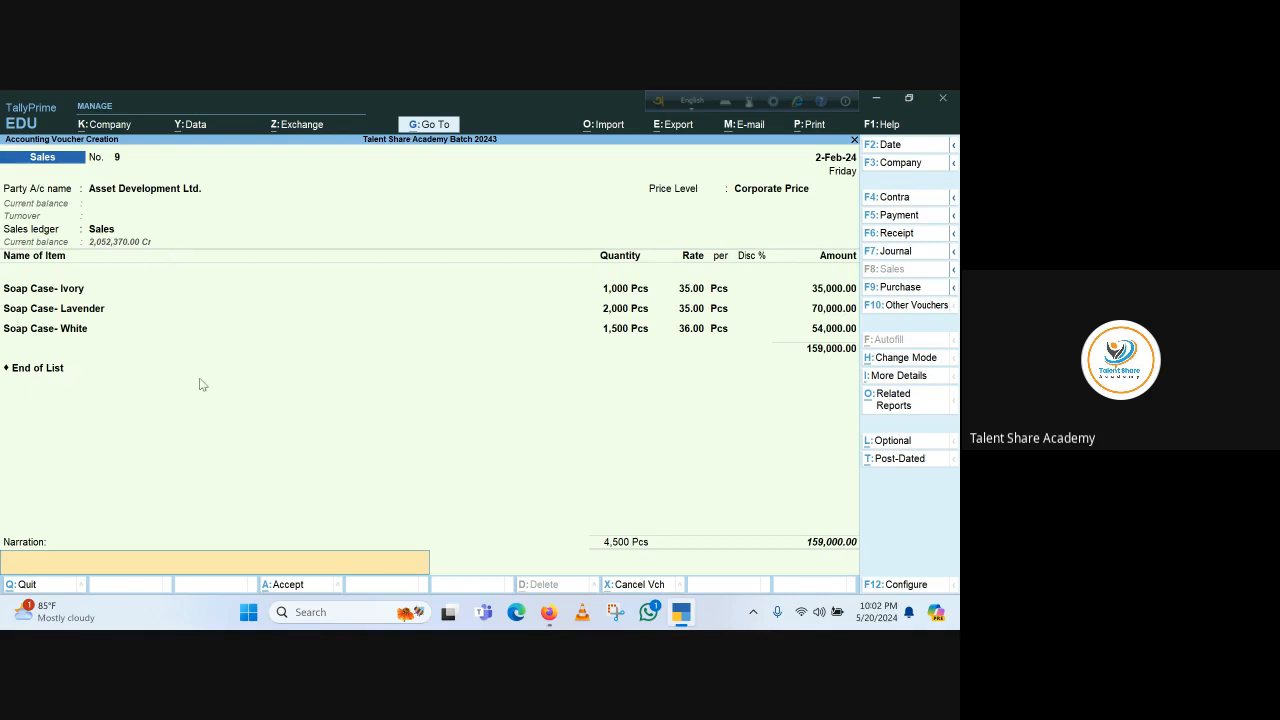
{"action": "key", "text": "Return"}
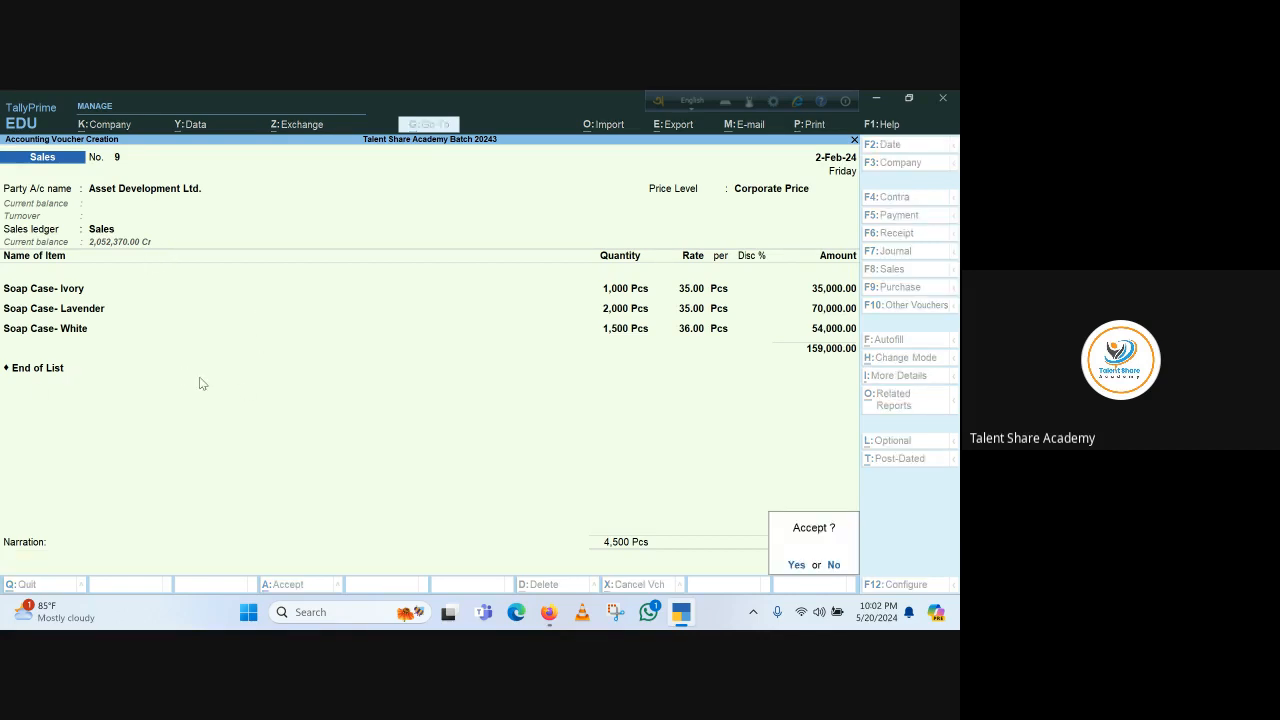
{"action": "key", "text": "Return"}
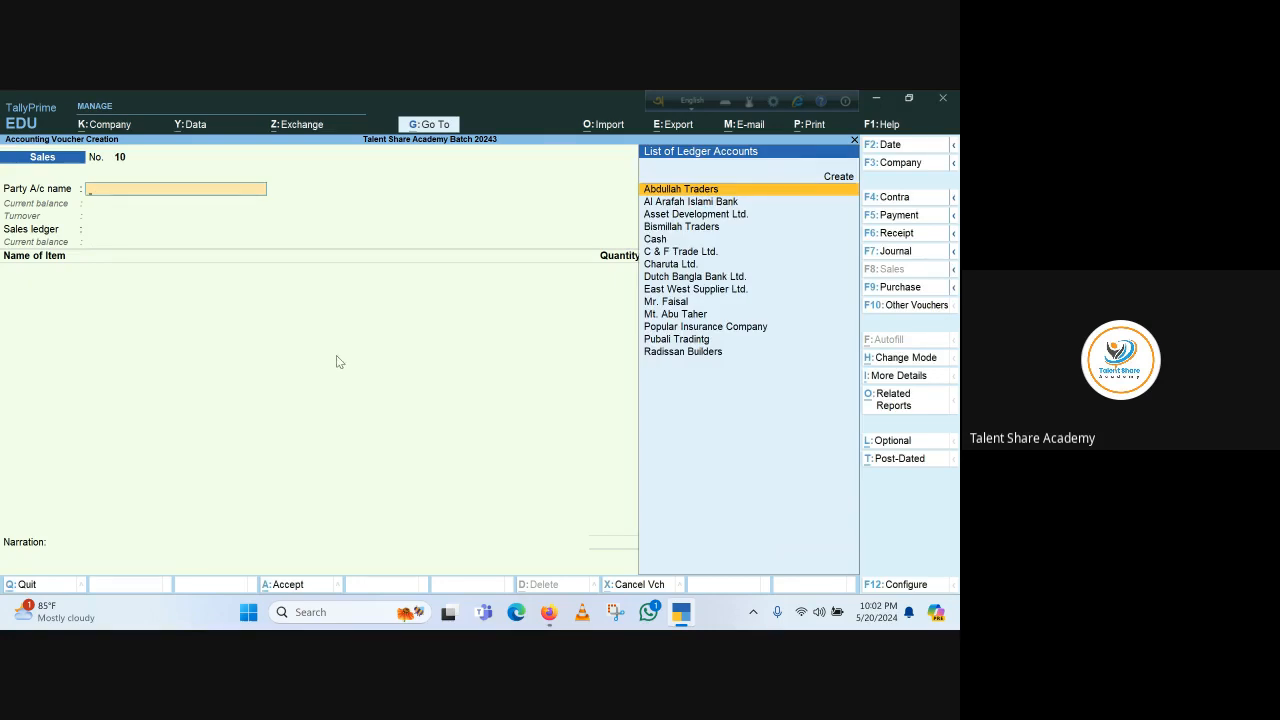
Leave voucher entry and open the Day Book to review the saved sales entry
{"action": "key", "text": "Escape"}
{"action": "key", "text": "Escape"}
{"action": "key", "text": "Escape"}
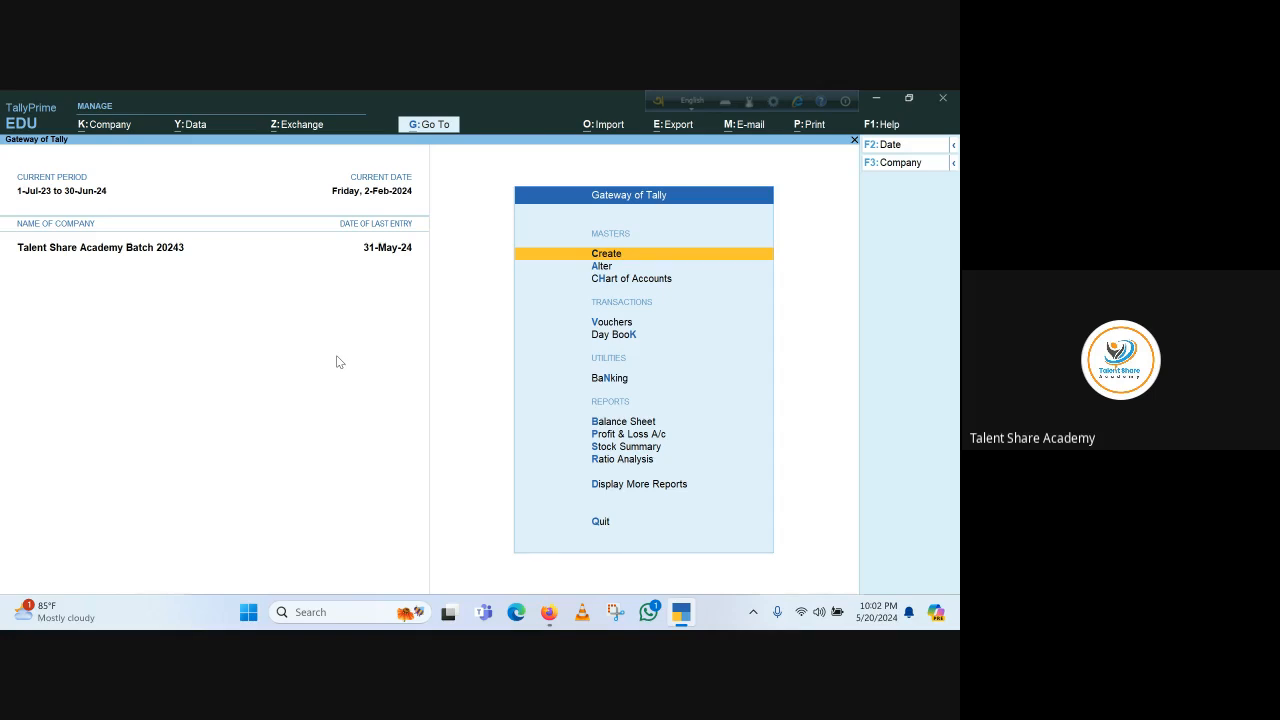
{"action": "key", "text": "d"}
{"action": "key", "text": "d"}
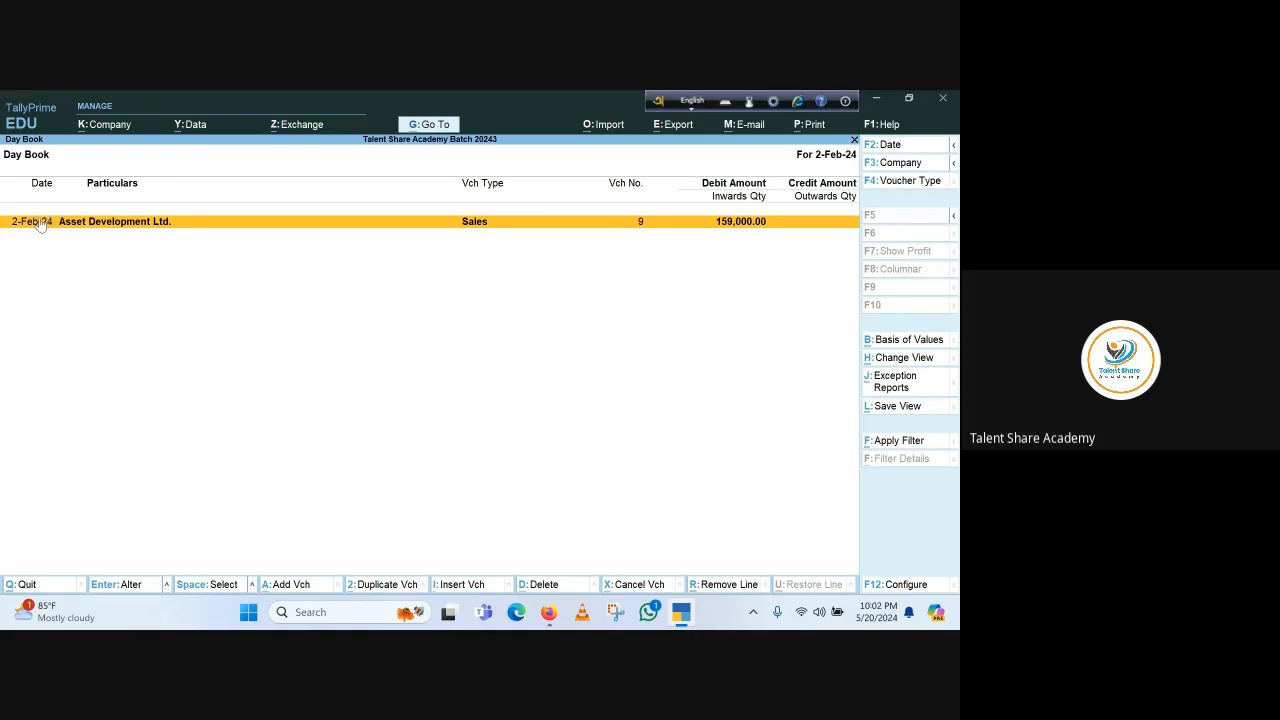
{"action": "key", "text": "Escape"}
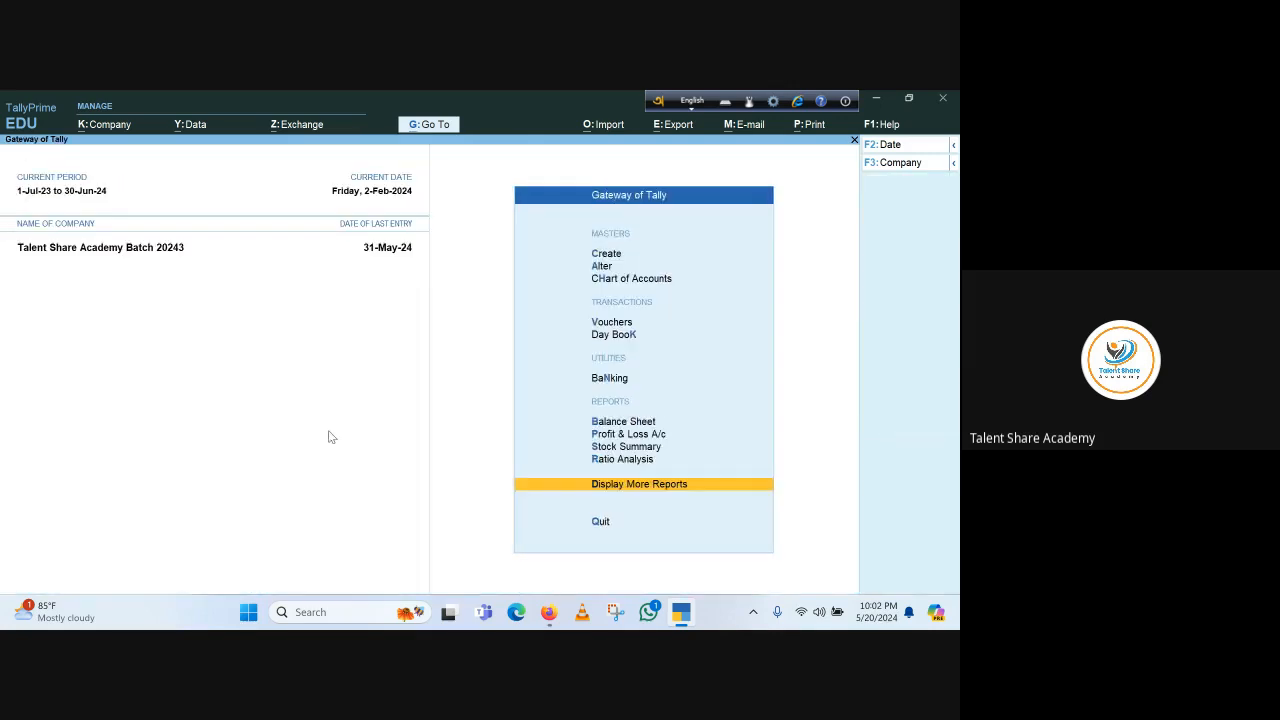
Reopen the Day Book and duplicate the Asset Development Ltd. sales voucher
{"action": "key", "text": "Escape"}
{"action": "key", "text": "n"}
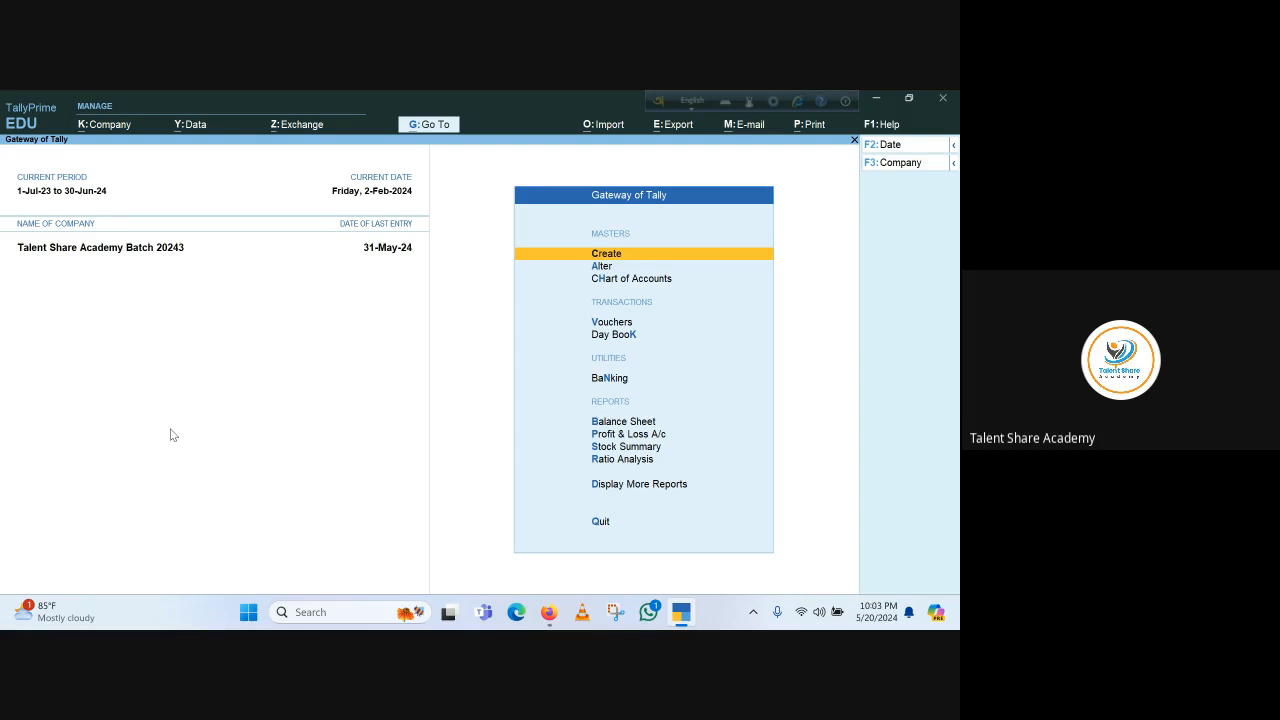
{"action": "key", "text": "d"}
{"action": "key", "text": "k"}
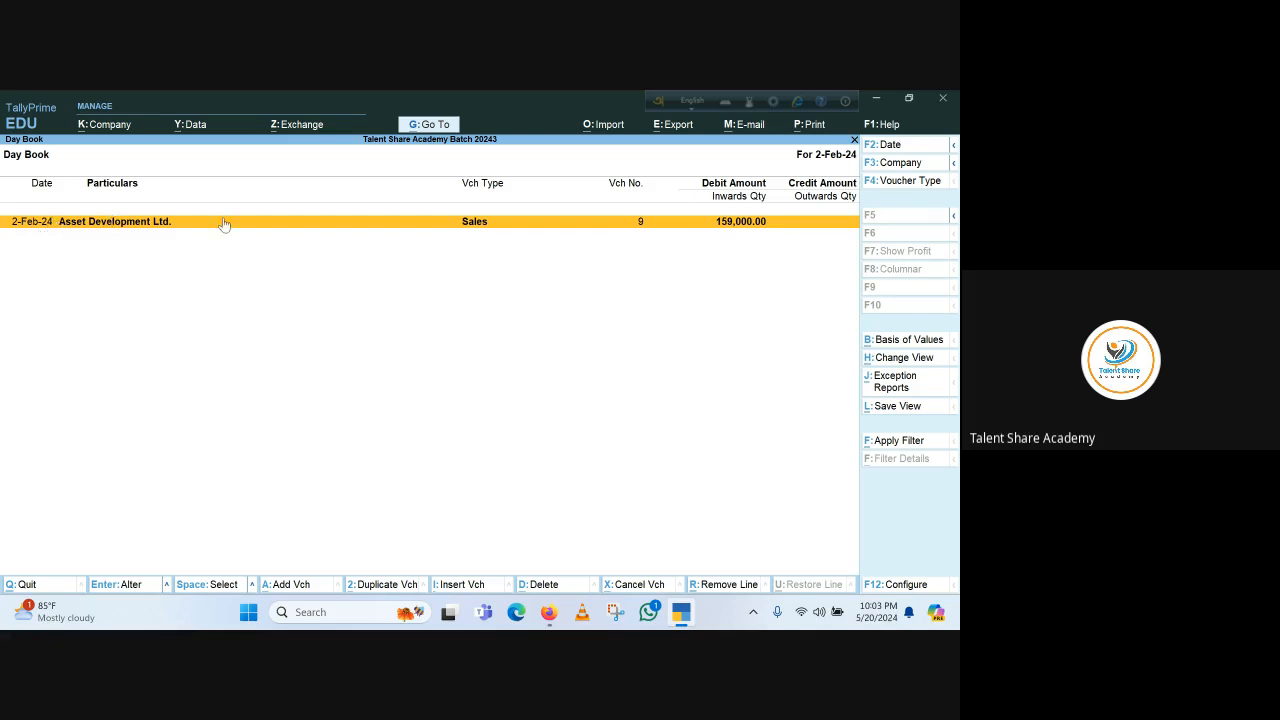
{"action": "left_click", "coordinate": [146, 230]}
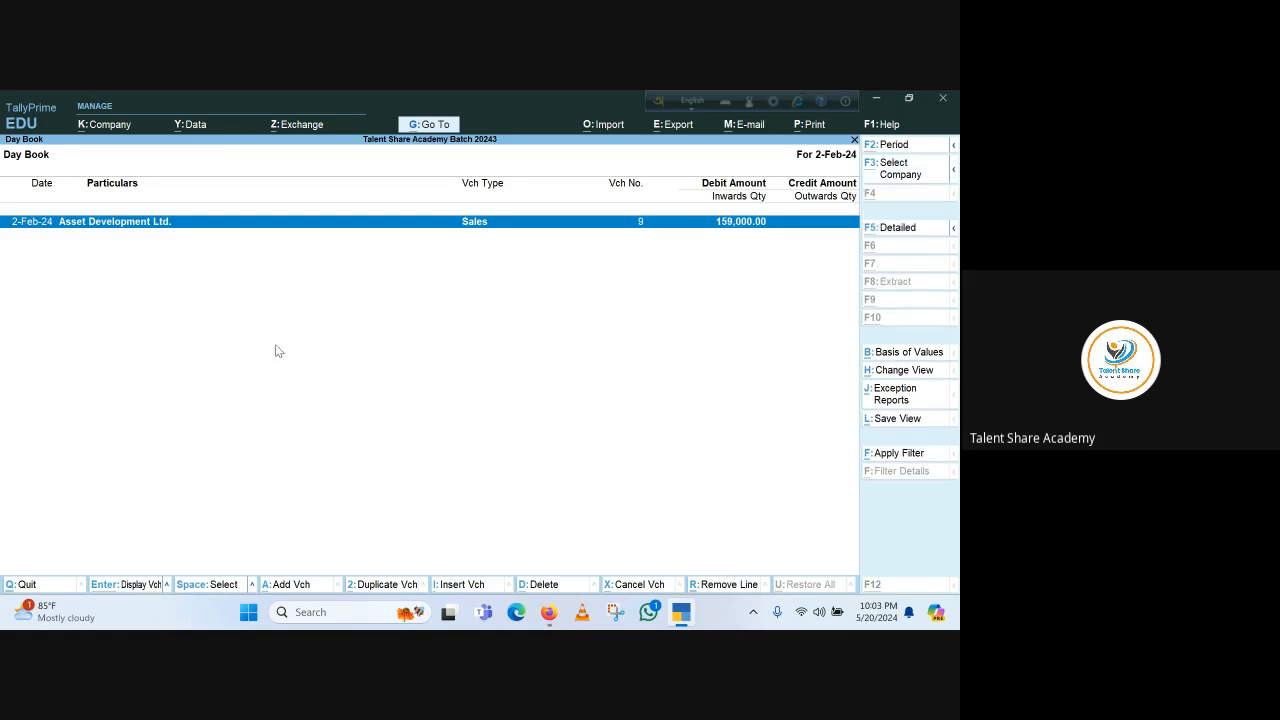
{"action": "key", "text": "alt+2"}
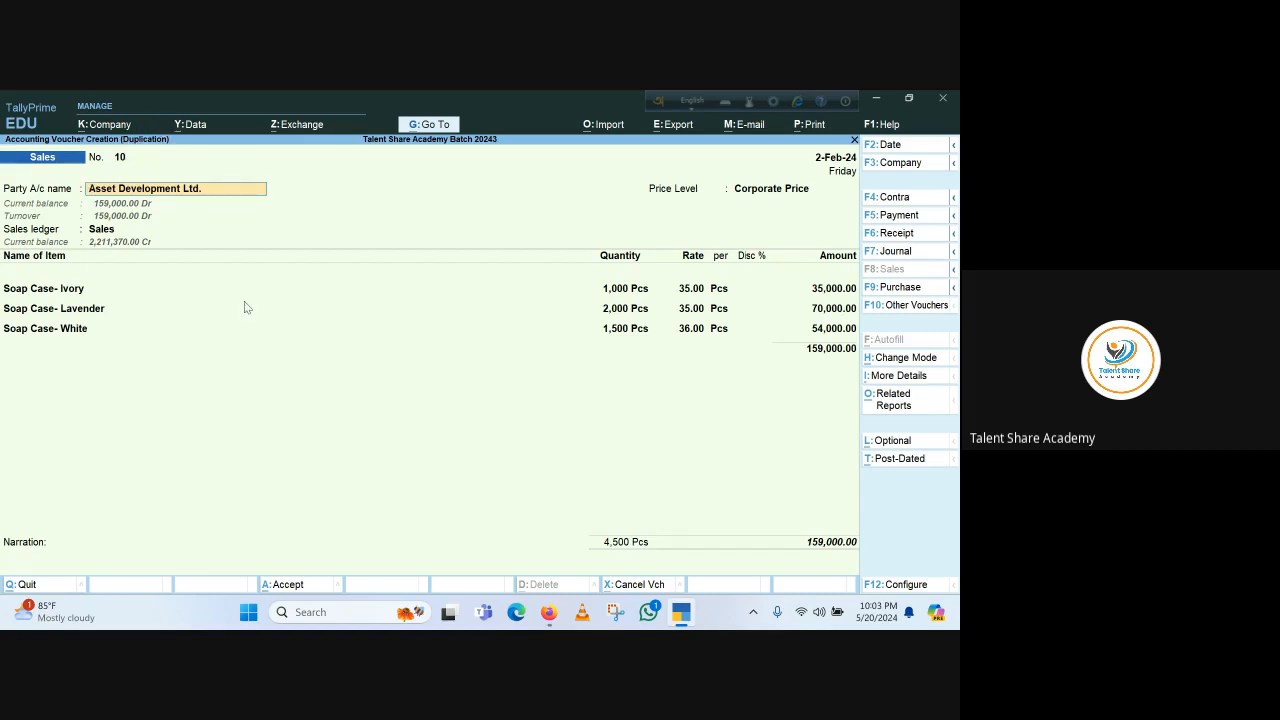
Keep the duplicate's party, price level and sales ledger, and change its voucher date to 1-Mar-24
{"action": "key", "text": "BackSpace"}
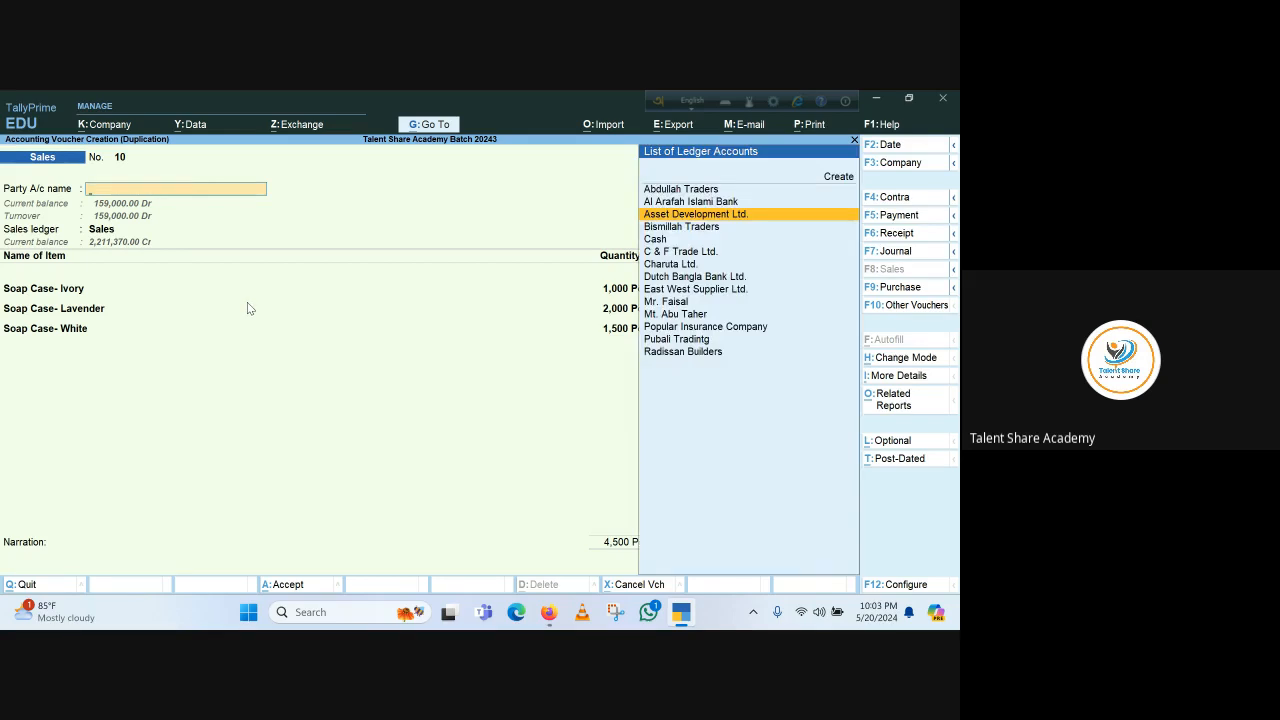
{"action": "key", "text": "Return"}
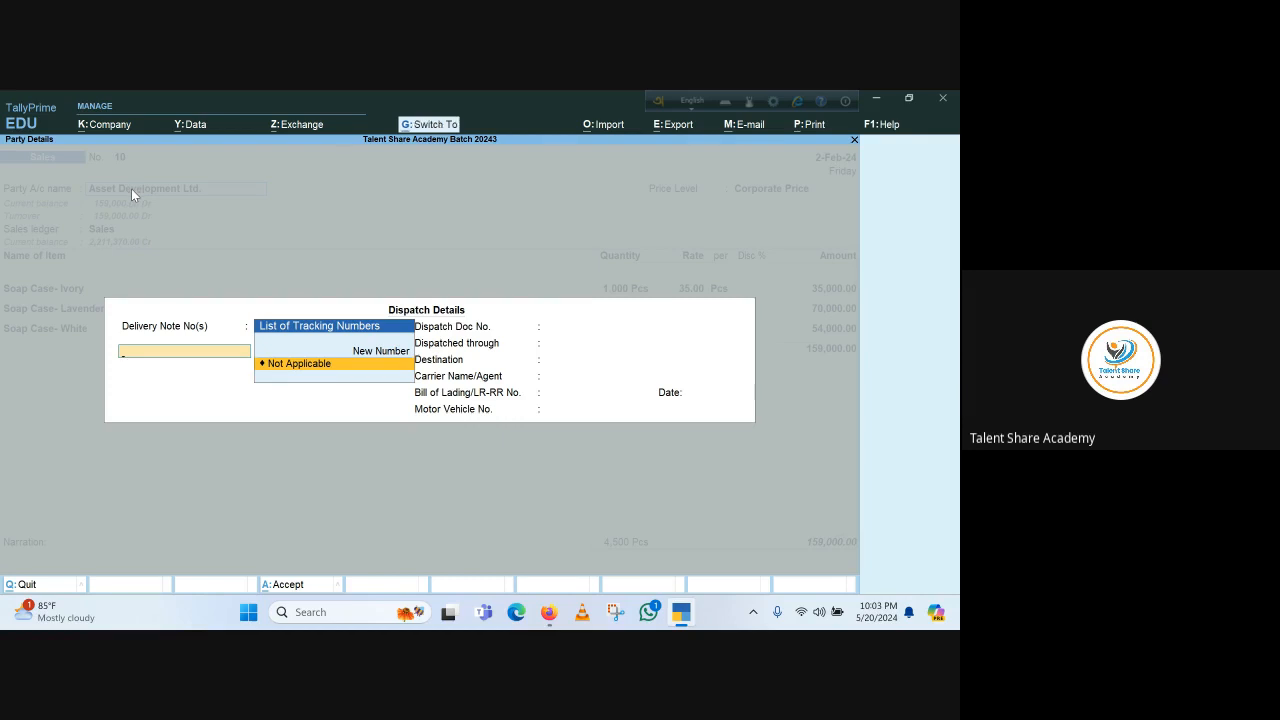
{"action": "key", "text": "ctrl+a"}
{"action": "key", "text": "ctrl+a"}
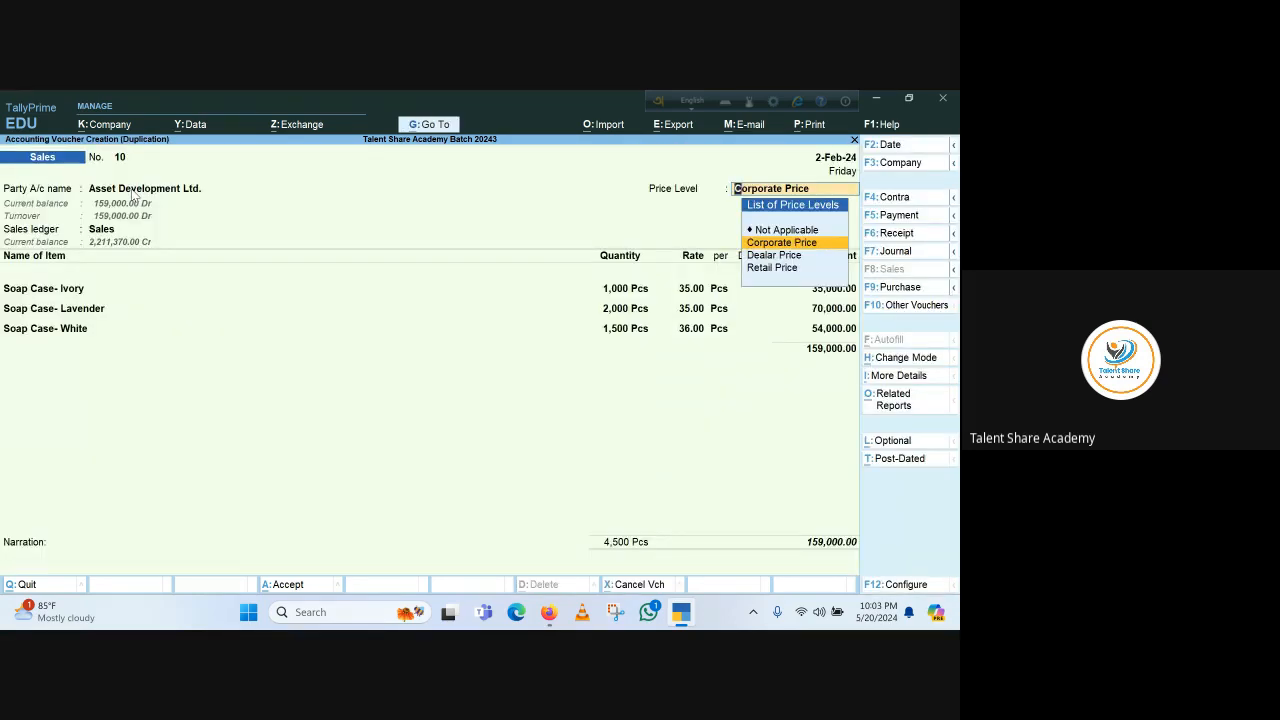
{"action": "key", "text": "Return"}
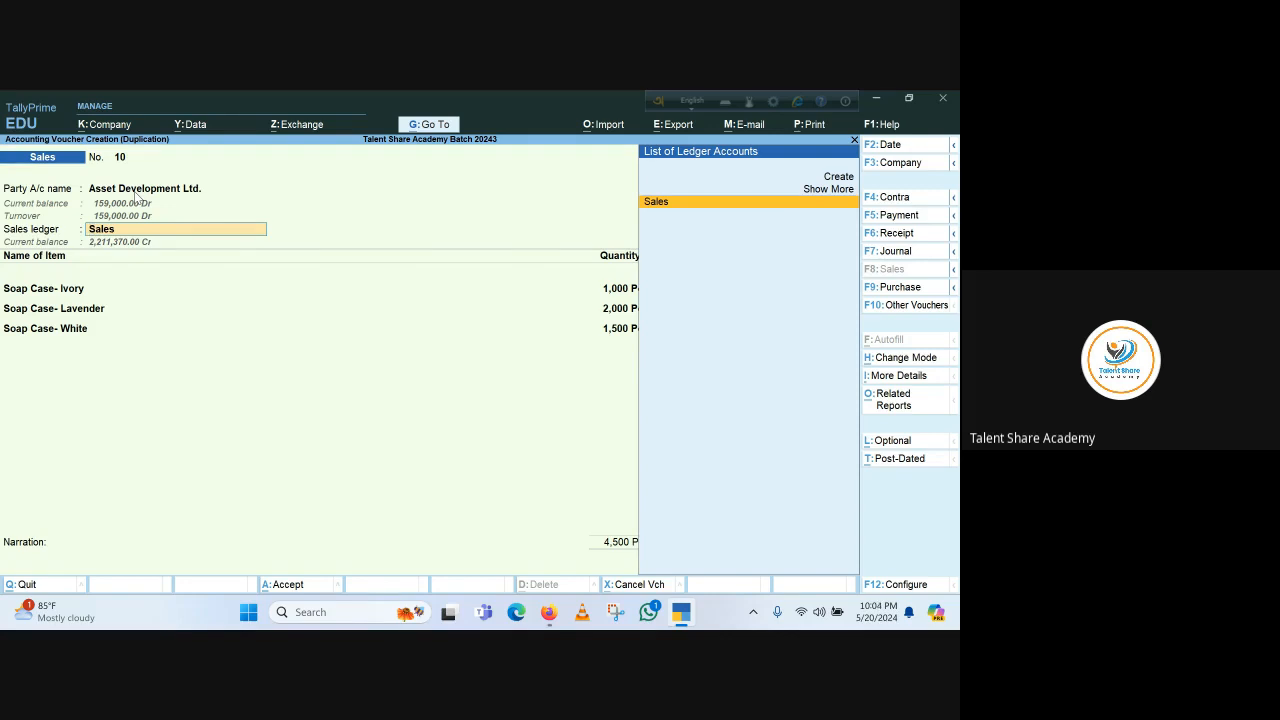
{"action": "key", "text": "Return"}
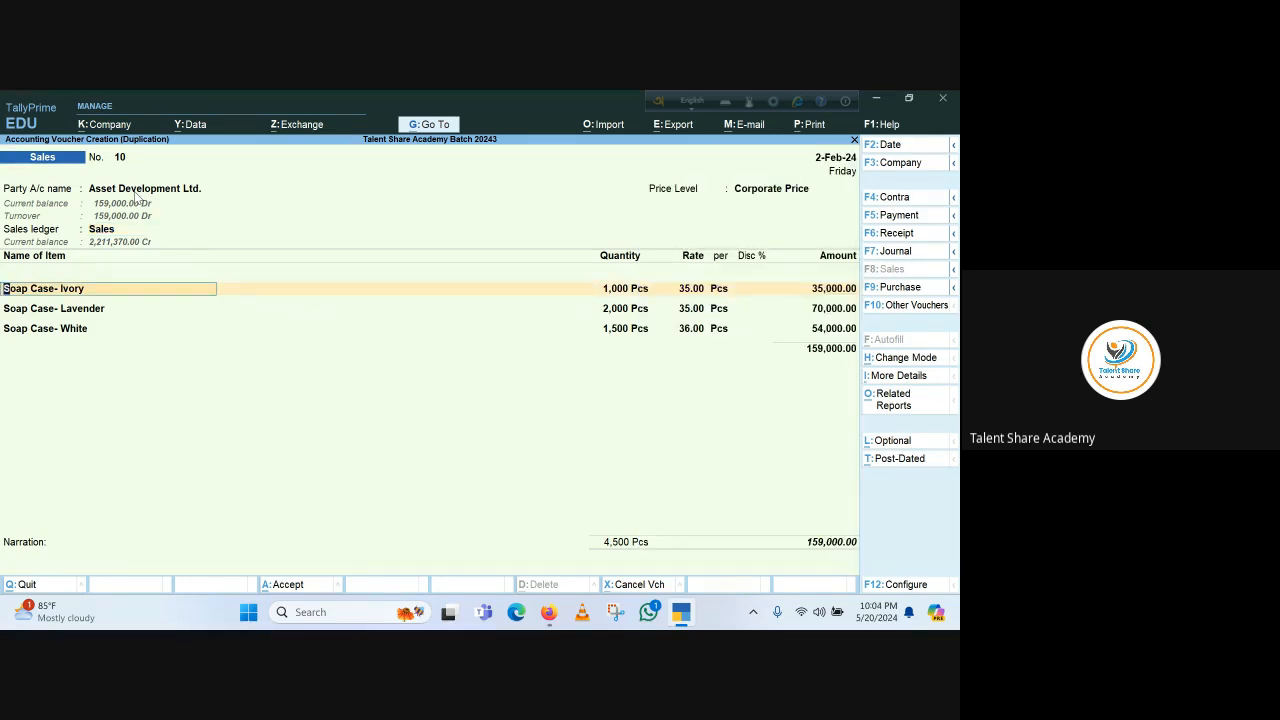
{"action": "key", "text": "F2"}
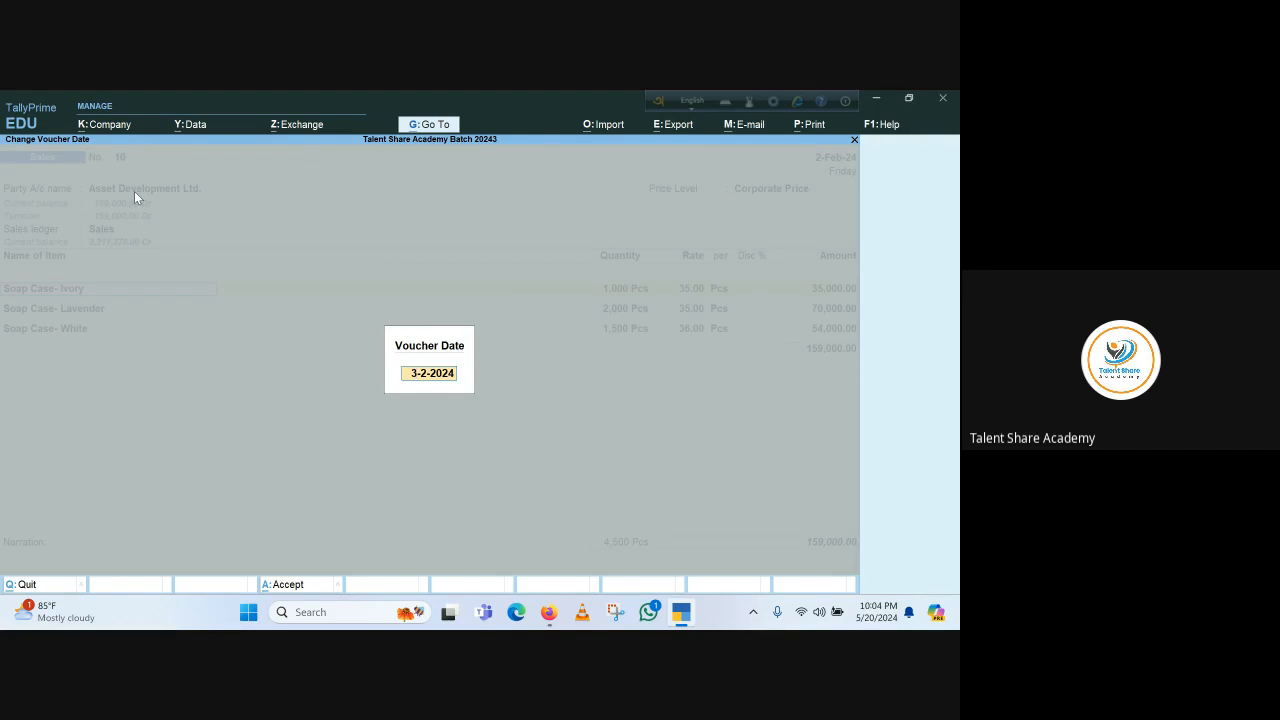
{"action": "type", "text": "1.3.2024"}
{"action": "key", "text": "Return"}
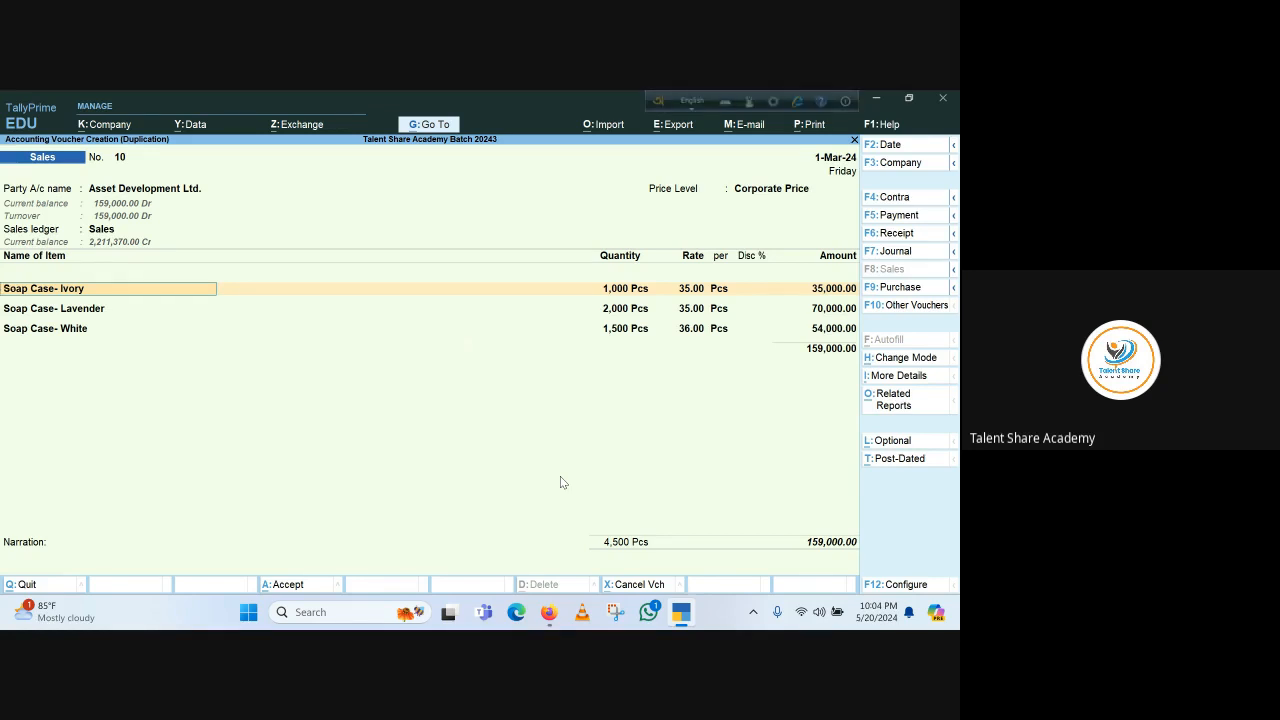
Step through the three item lines, accepting their existing Godown 1 allocations, quantities and rates
{"action": "key", "text": "Return"}
{"action": "key", "text": "Return"}
{"action": "key", "text": "Return"}
{"action": "key", "text": "Return"}
{"action": "key", "text": "Return"}
{"action": "key", "text": "Return"}
{"action": "key", "text": "Return"}
{"action": "key", "text": "Return"}
{"action": "key", "text": "Return"}
{"action": "key", "text": "Return"}
{"action": "key", "text": "Return"}
{"action": "key", "text": "Return"}
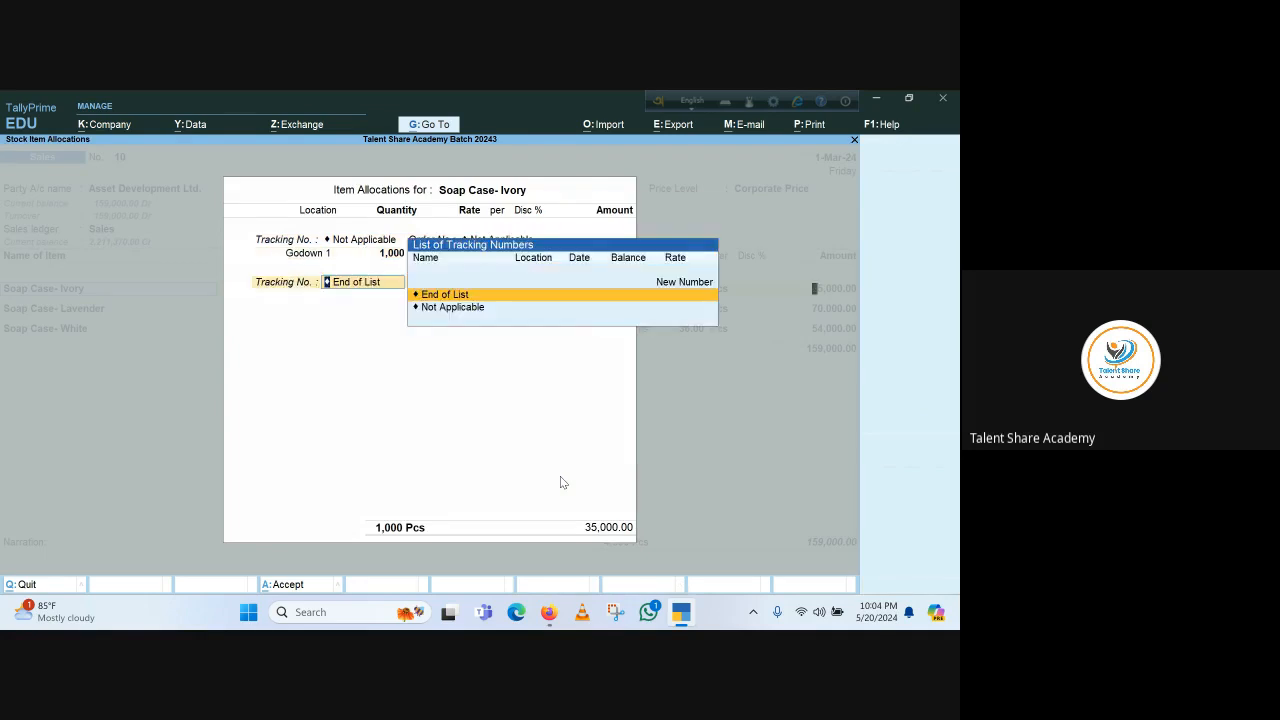
{"action": "key", "text": "Return"}
{"action": "key", "text": "Return"}
{"action": "key", "text": "Return"}
{"action": "key", "text": "Return"}
{"action": "key", "text": "Return"}
{"action": "key", "text": "Return"}
{"action": "key", "text": "Return"}
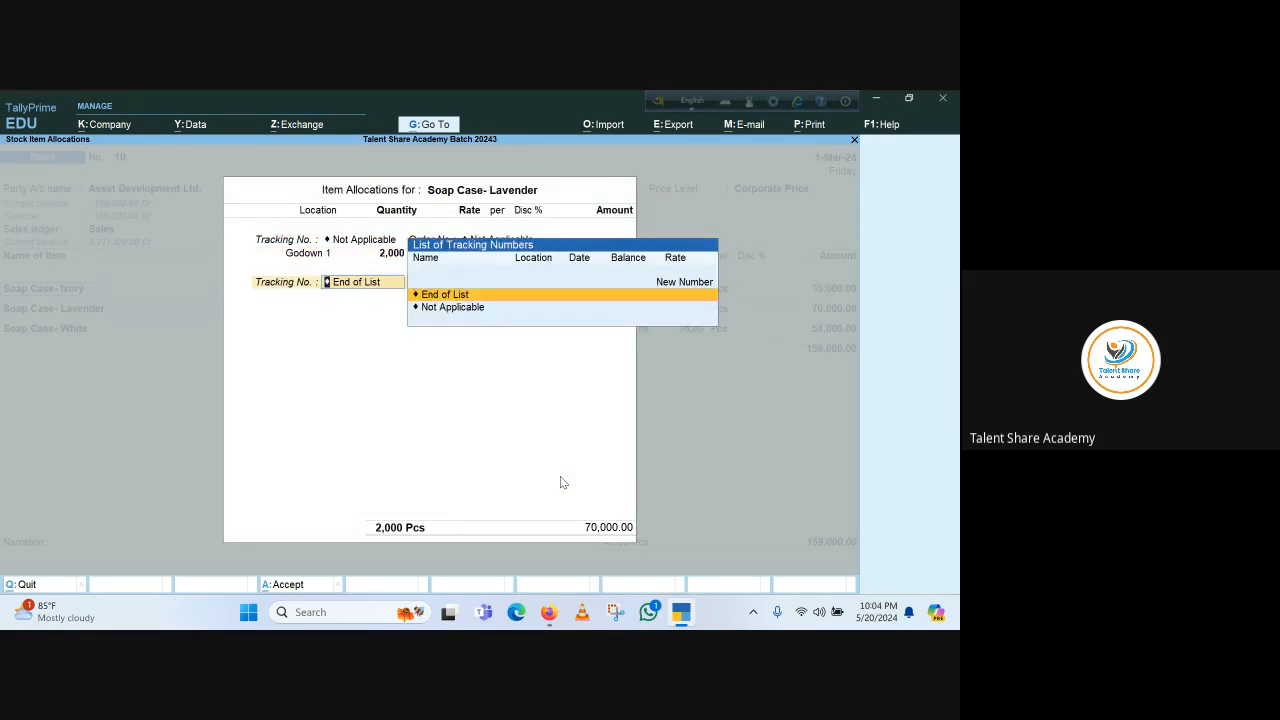
{"action": "key", "text": "Return"}
{"action": "key", "text": "Return"}
{"action": "key", "text": "Return"}
{"action": "key", "text": "Return"}
{"action": "key", "text": "Return"}
{"action": "key", "text": "Return"}
{"action": "key", "text": "Return"}
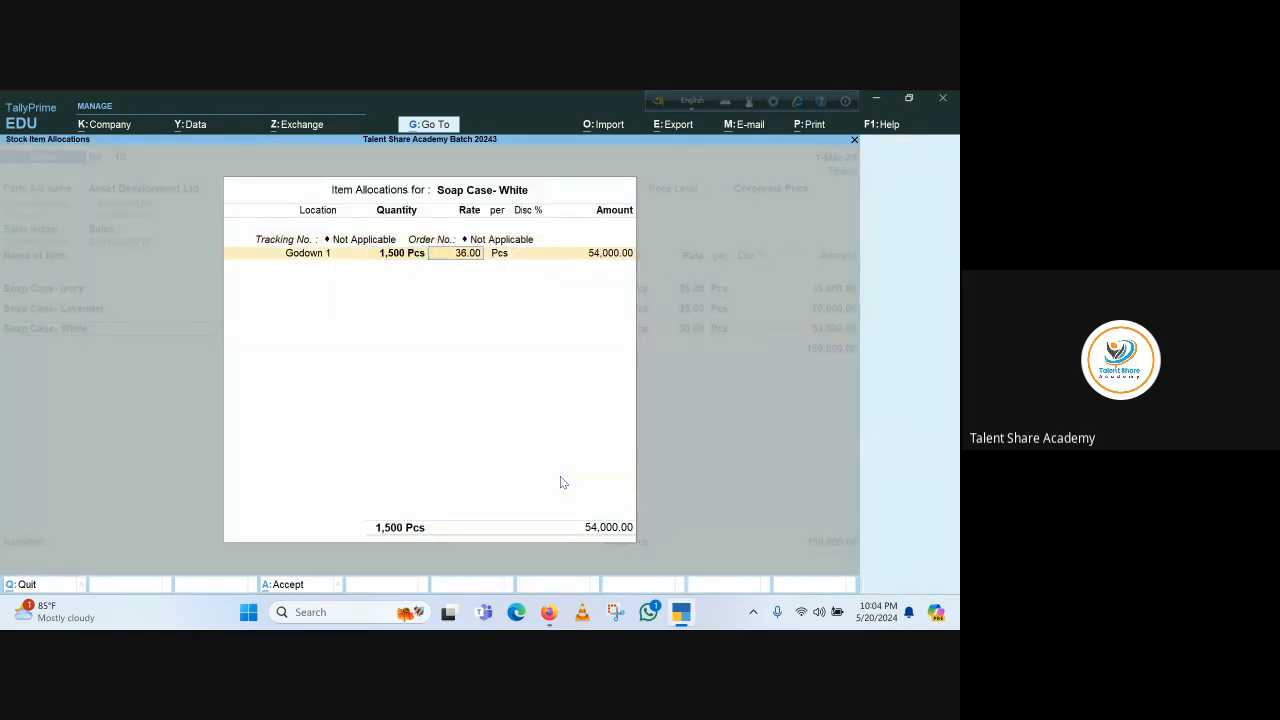
{"action": "key", "text": "Return"}
{"action": "key", "text": "Return"}
{"action": "key", "text": "Return"}
{"action": "key", "text": "Return"}
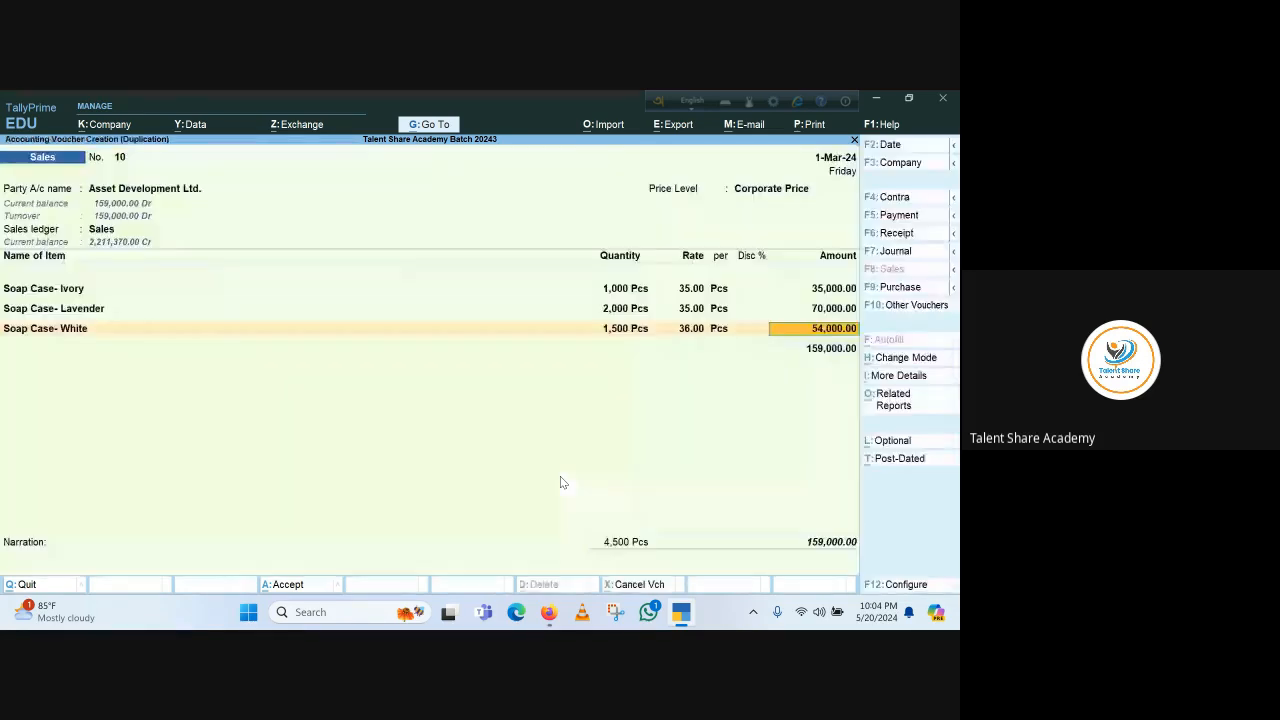
{"action": "key", "text": "Return"}
{"action": "key", "text": "Return"}
{"action": "key", "text": "Return"}
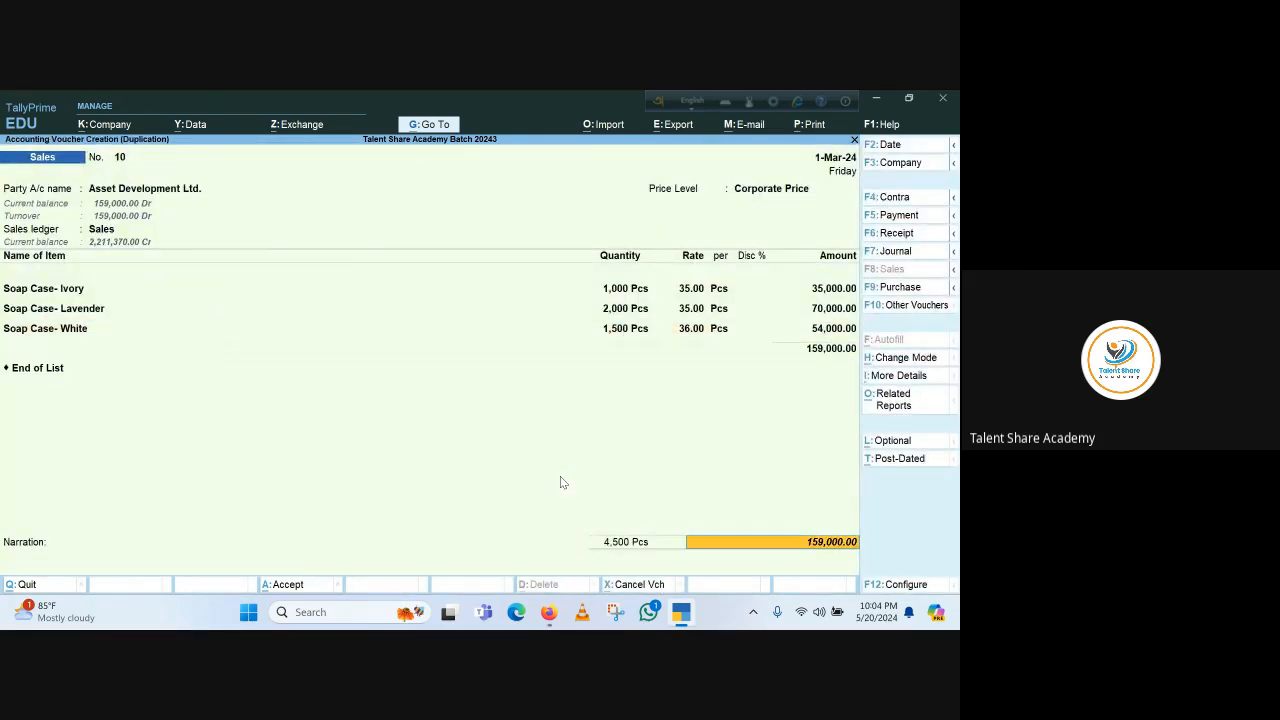
Enter the bill-wise details as a new reference named 10 with 60 days credit for 159,000 Dr, and save the duplicate voucher
{"action": "key", "text": "Return"}
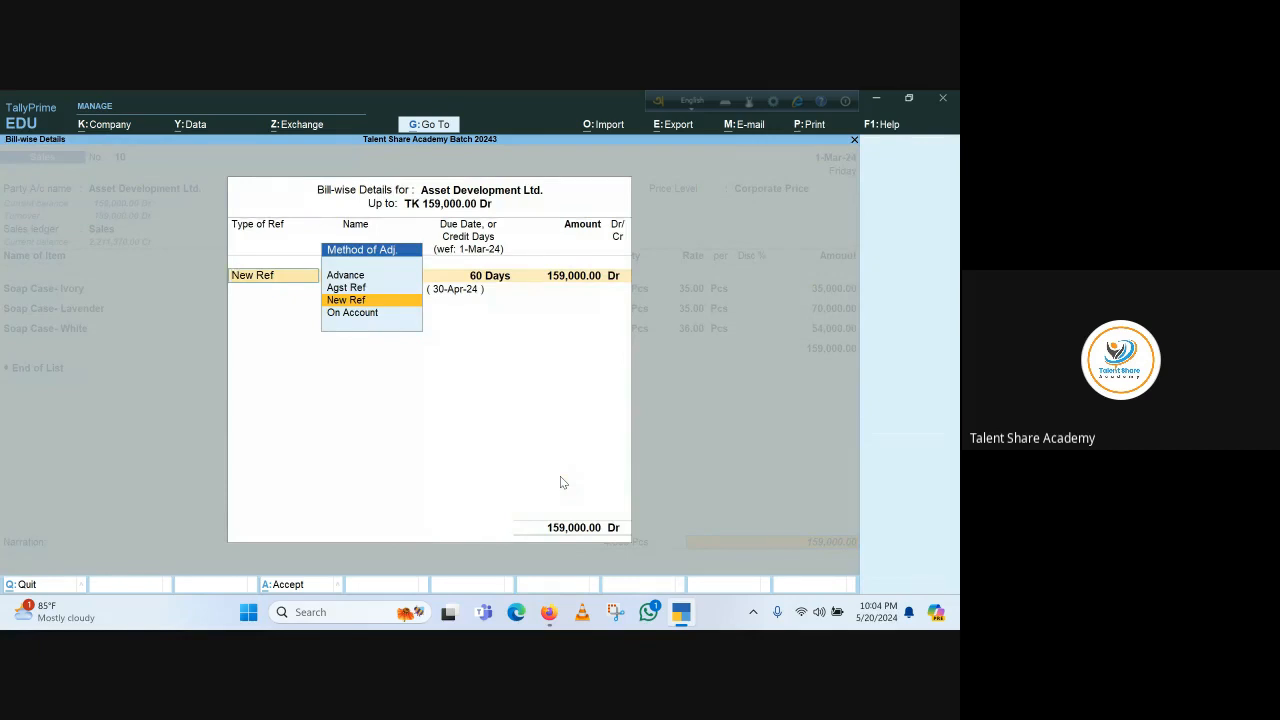
{"action": "key", "text": "Return"}
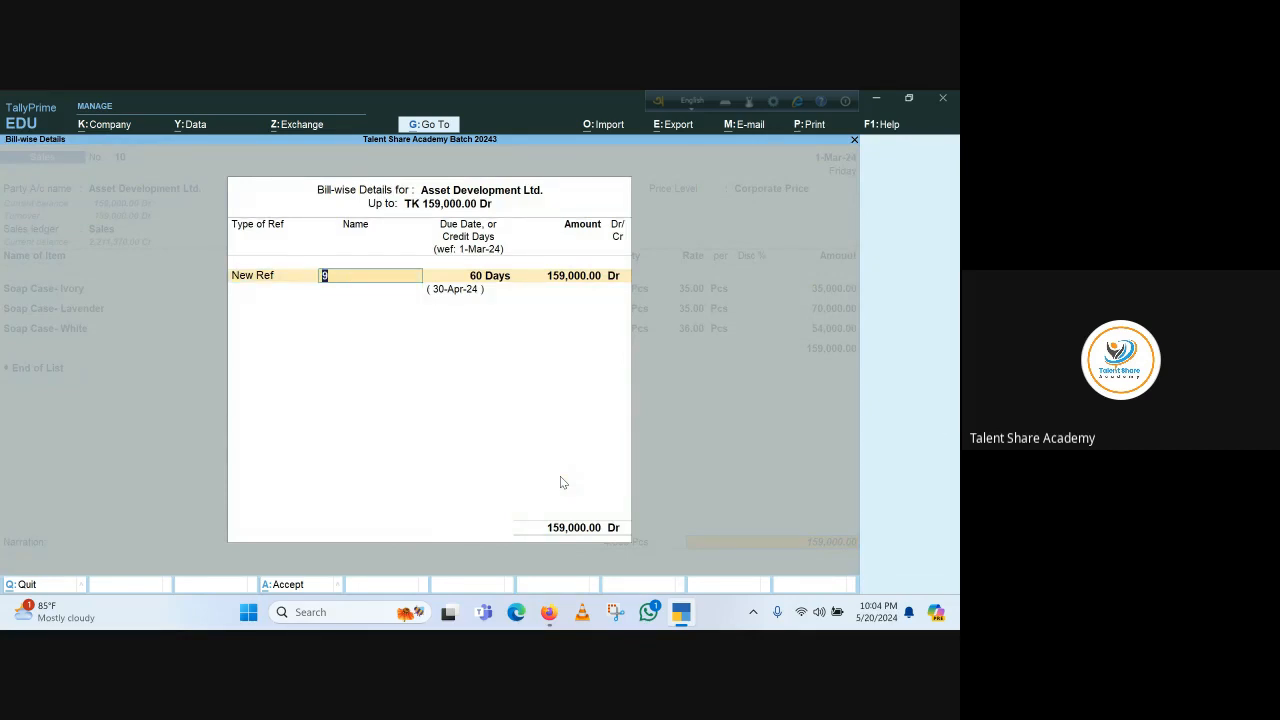
{"action": "type", "text": "10"}
{"action": "key", "text": "Return"}
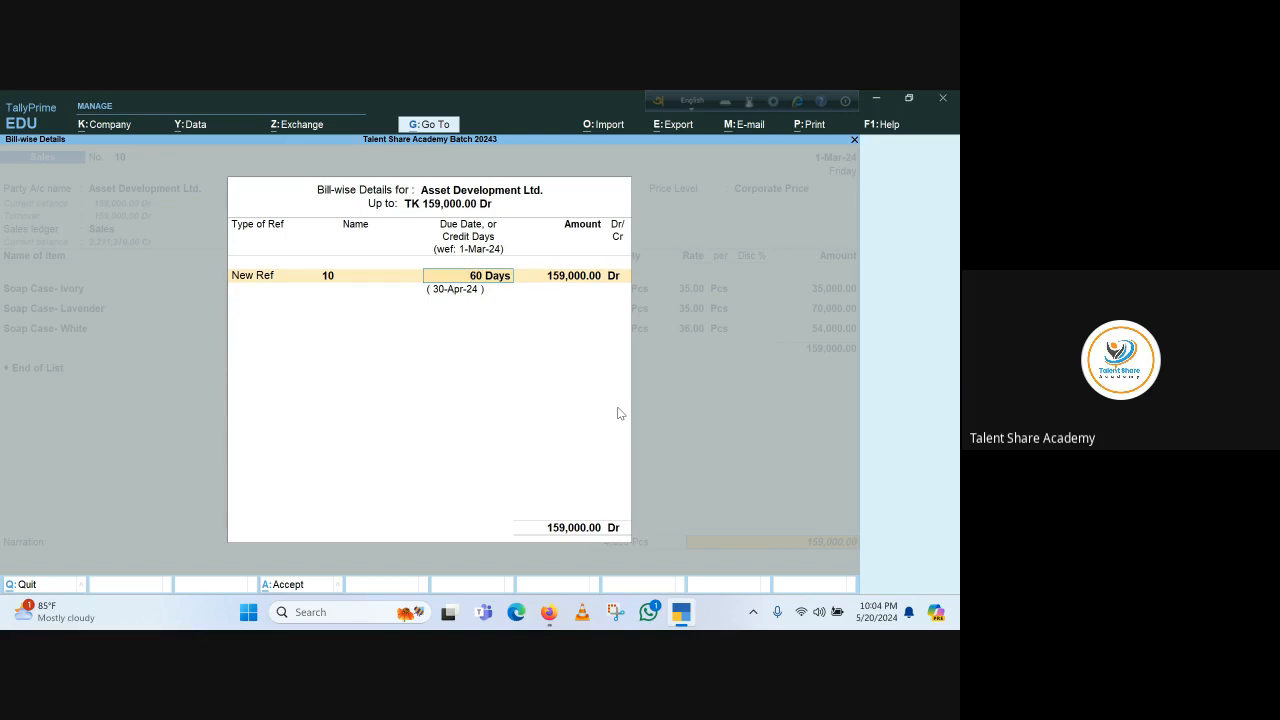
{"action": "key", "text": "Return"}
{"action": "key", "text": "Return"}
{"action": "key", "text": "Return"}
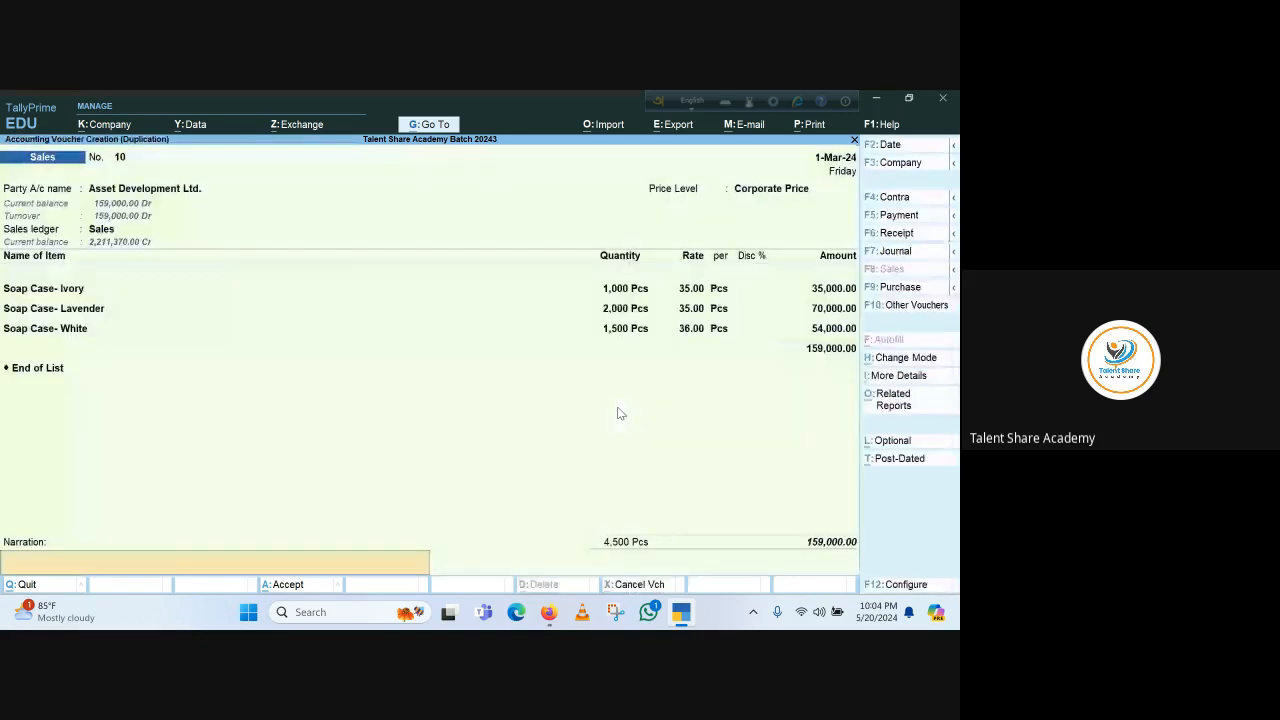
{"action": "key", "text": "Return"}
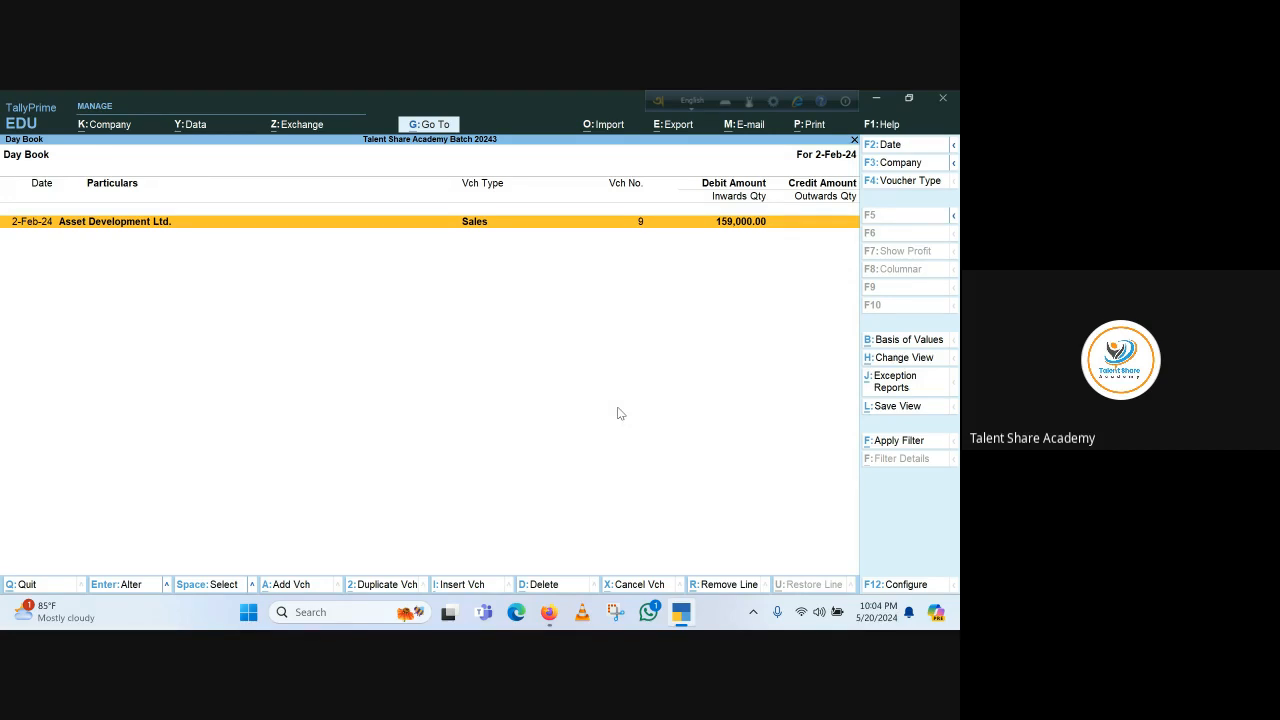
Leave the Day Book and open the ledger vouchers report for Asset Development Ltd
{"action": "key", "text": "Escape"}
{"action": "key", "text": "Escape"}
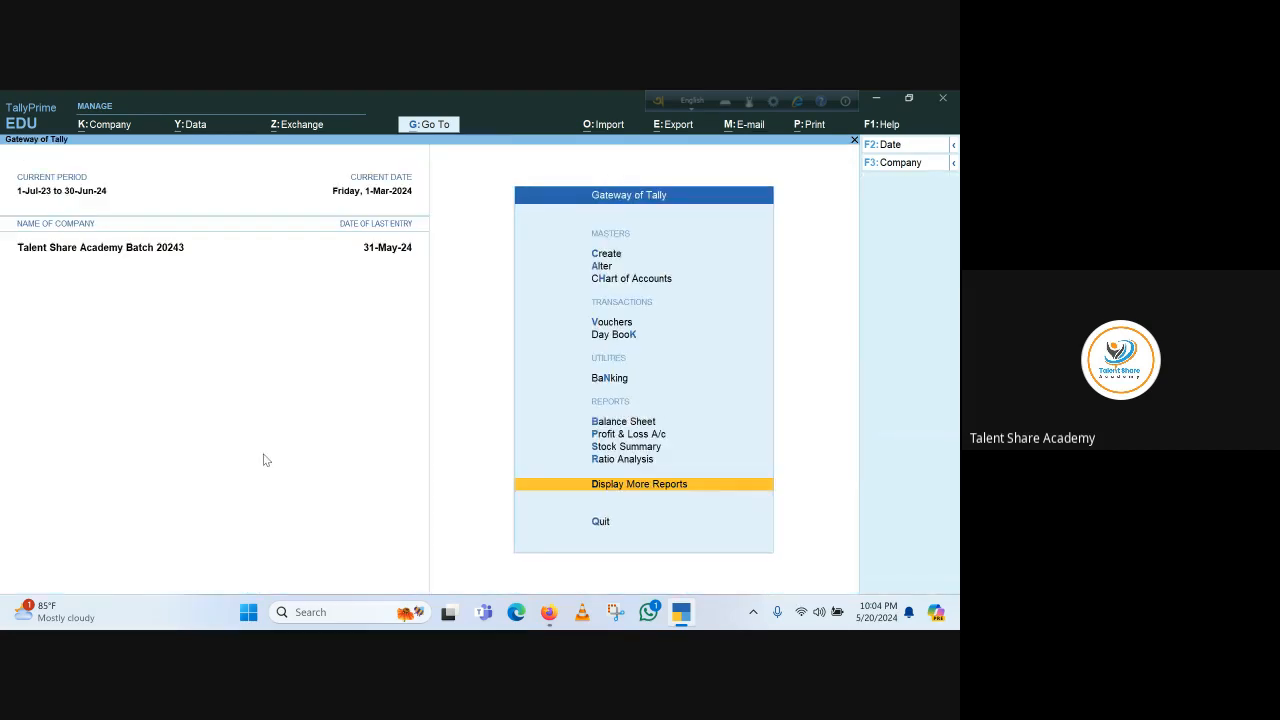
{"action": "key", "text": "Escape"}
{"action": "key", "text": "Escape"}
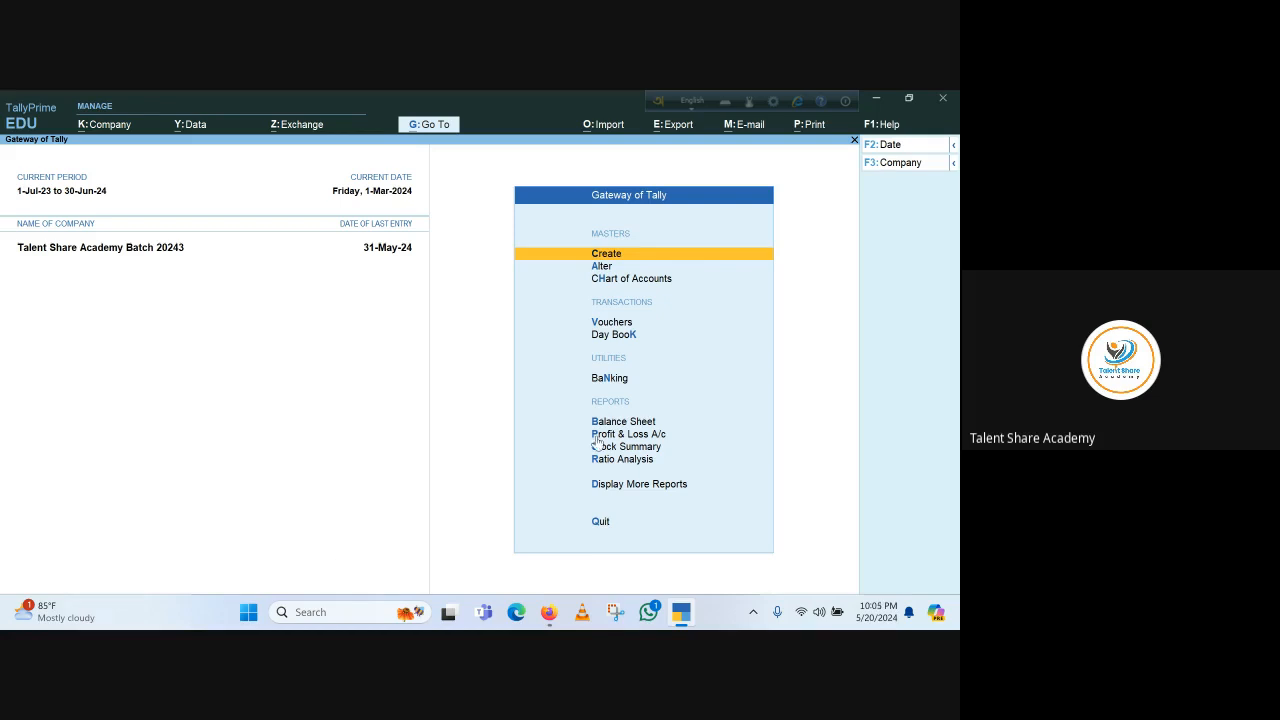
{"action": "left_click", "coordinate": [649, 486]}
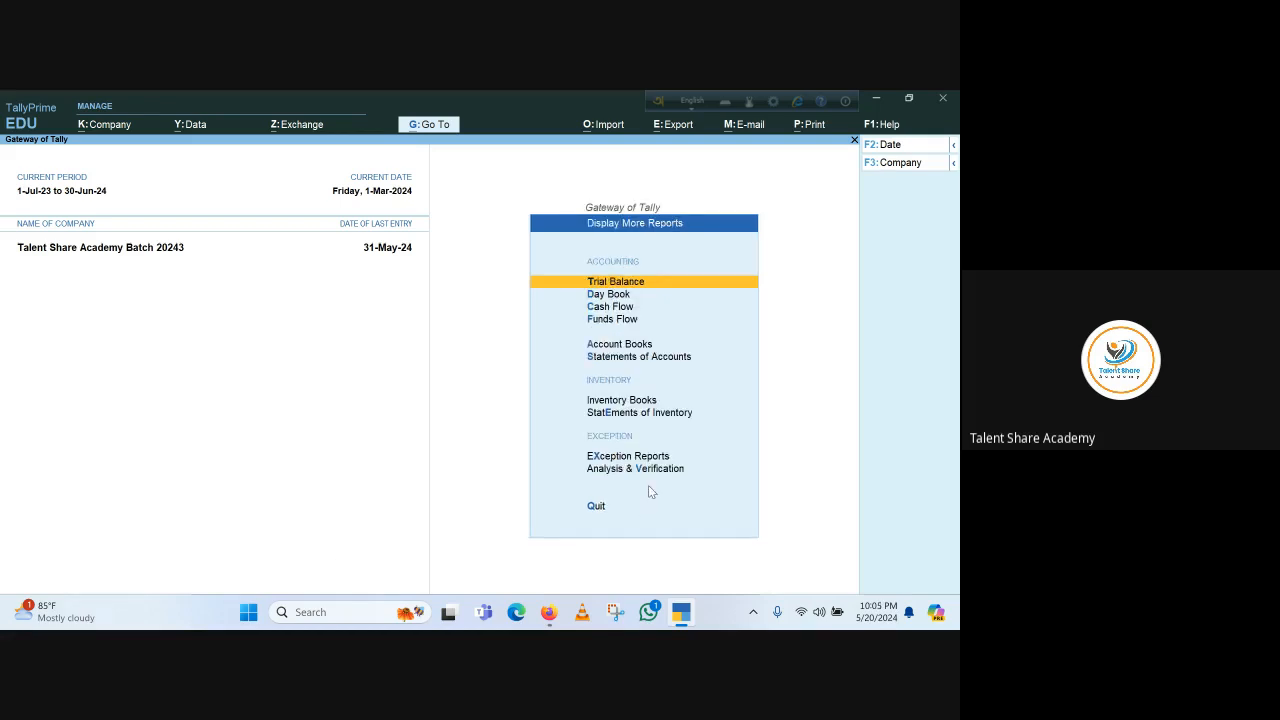
{"action": "left_click", "coordinate": [618, 345]}
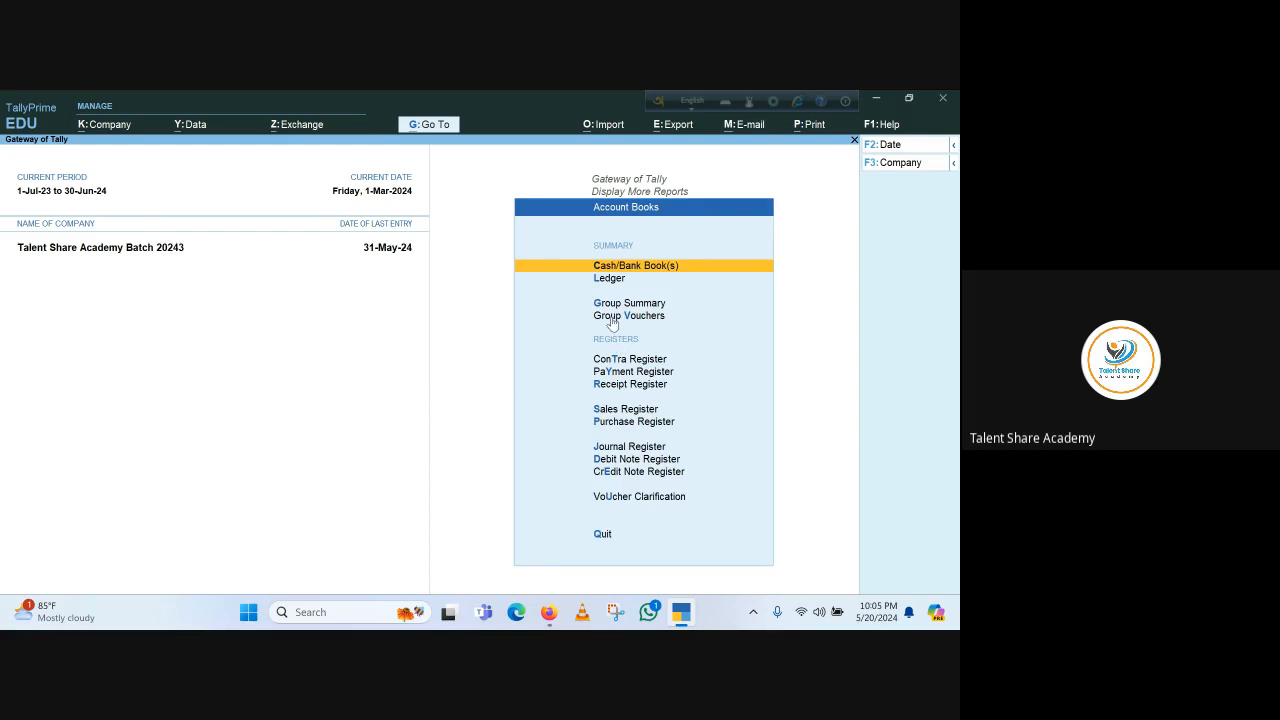
{"action": "left_click", "coordinate": [608, 283]}
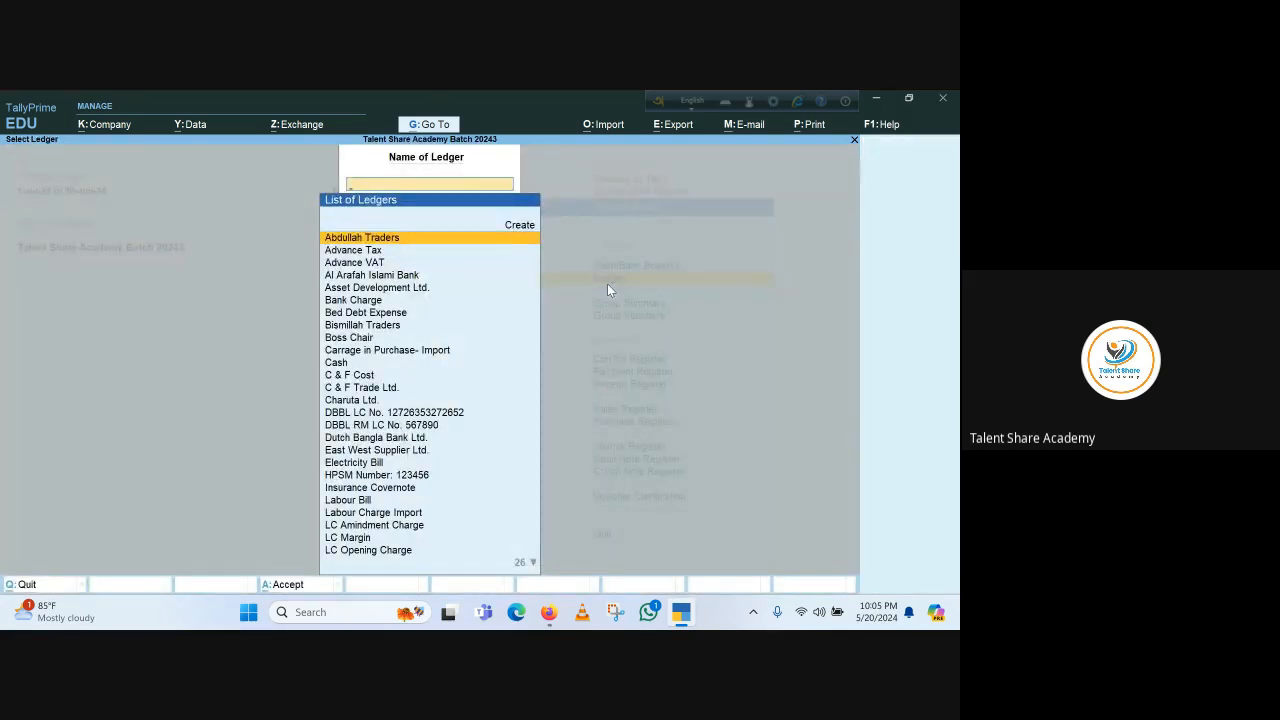
{"action": "type", "text": "Ass"}
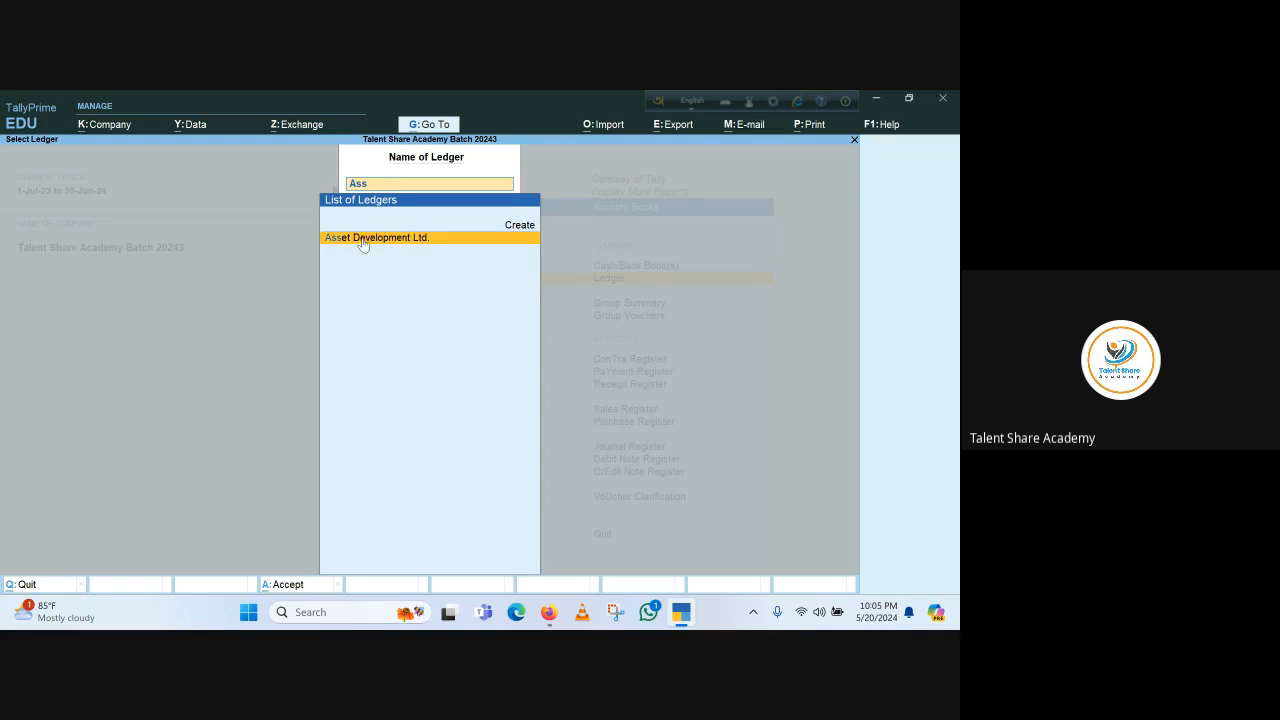
{"action": "left_click", "coordinate": [362, 244]}
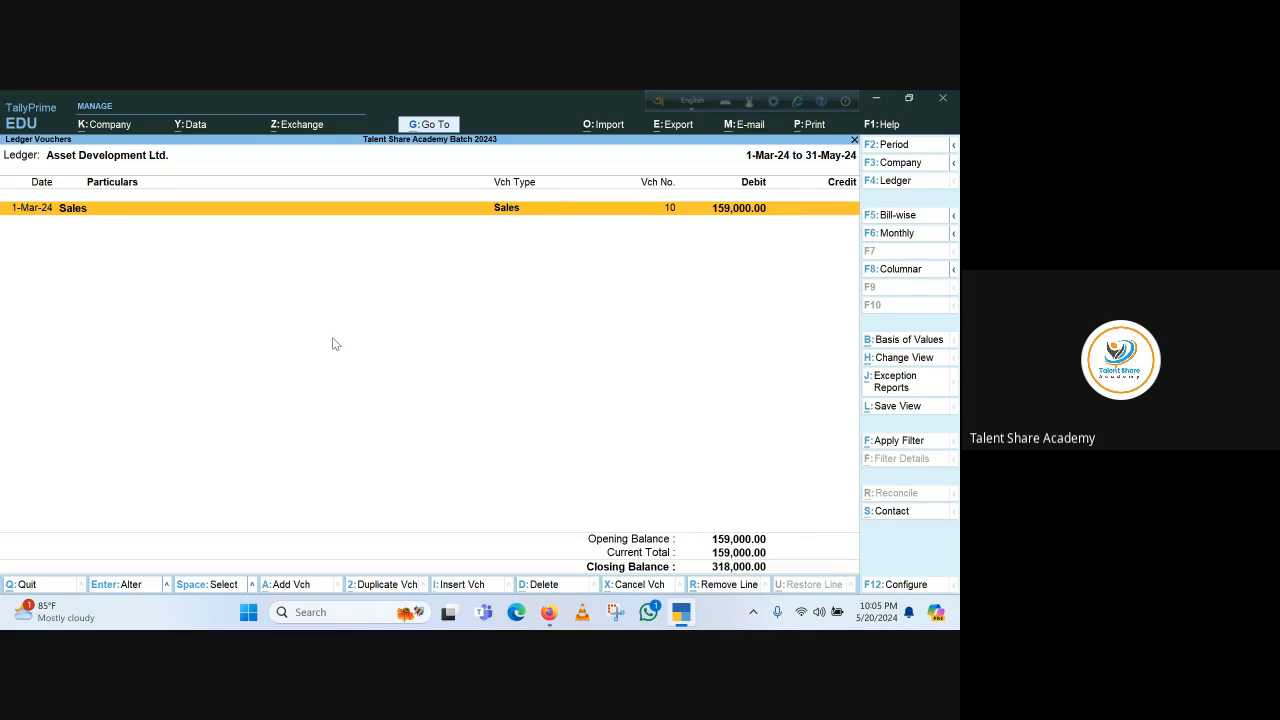
Change the ledger report period to 1-1-2024 through 31-5-2024 and review both sales entries
{"action": "key", "text": "alt+F2"}
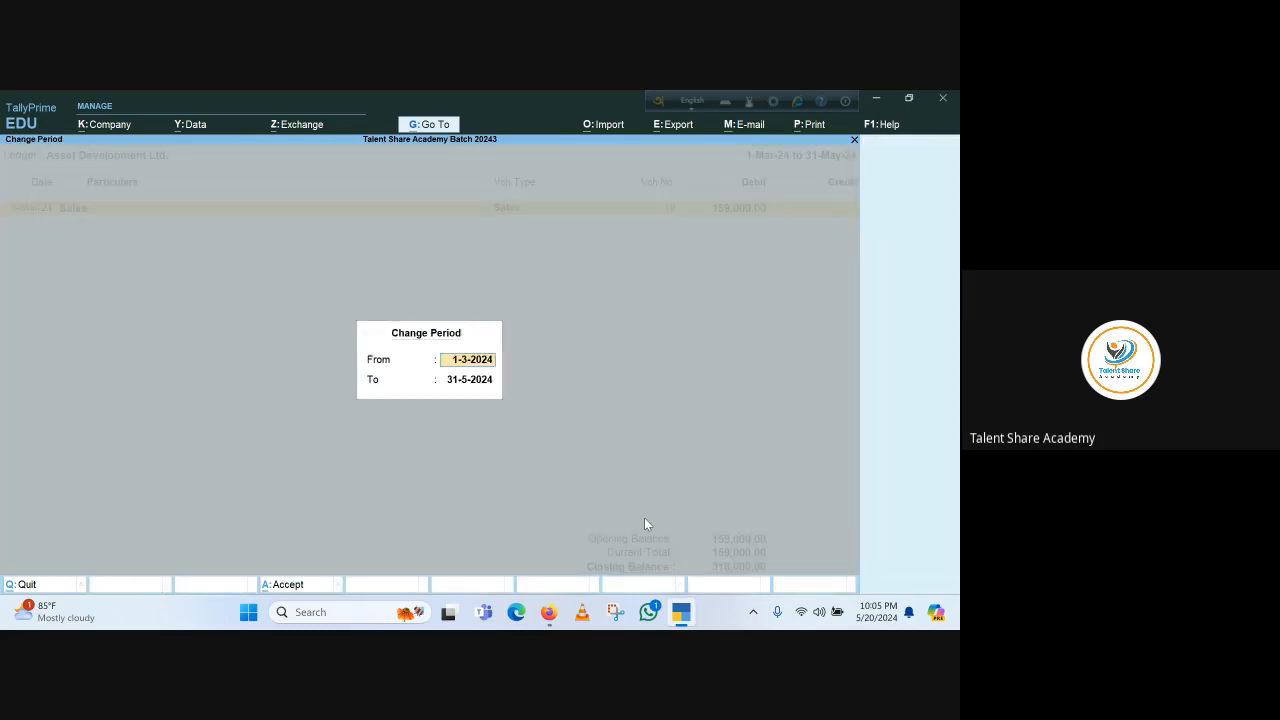
{"action": "type", "text": "1-1"}
{"action": "key", "text": "Return"}
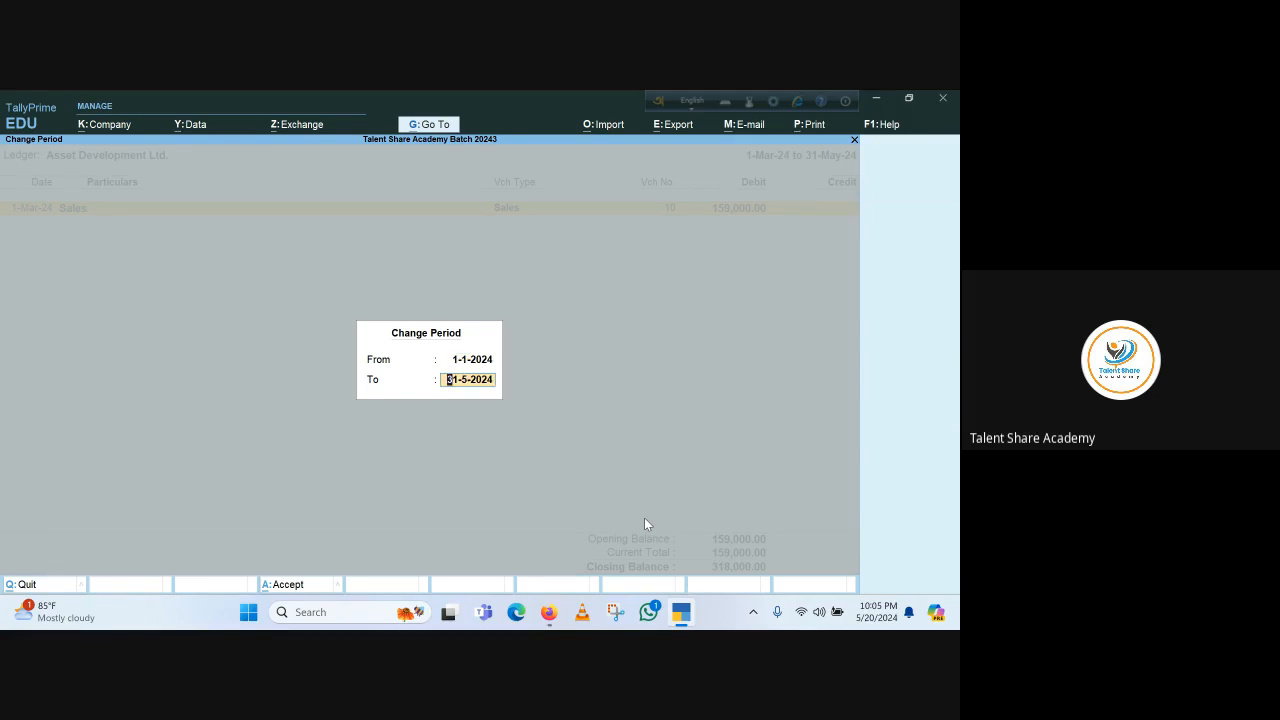
{"action": "key", "text": "Return"}
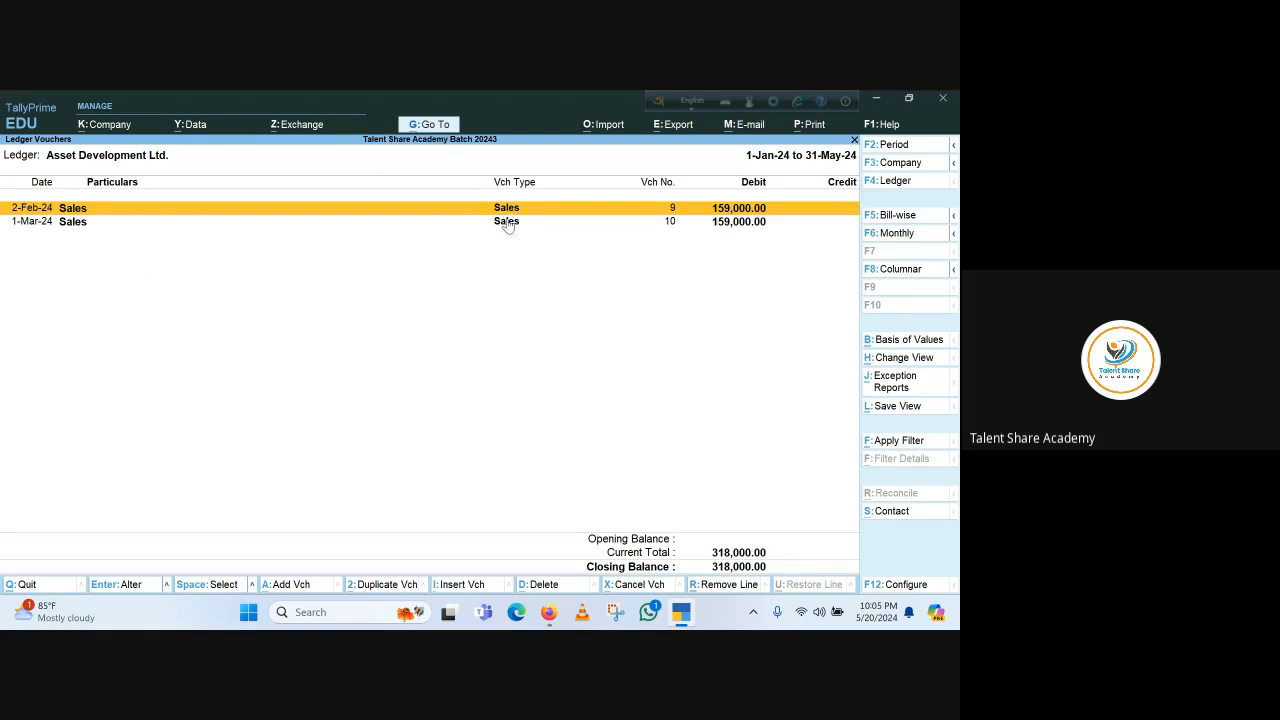
{"action": "key", "text": "Down"}
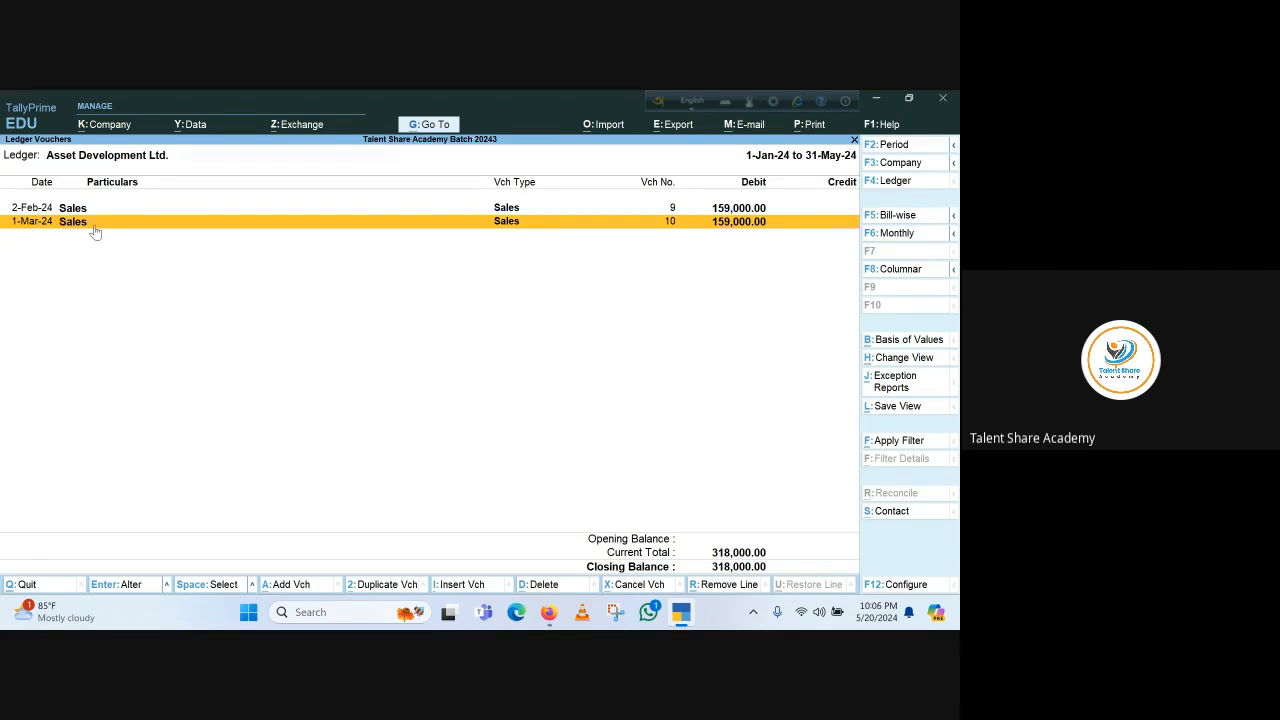
Return to voucher entry and start a receipt voucher dated 31.3.2024
{"action": "key", "text": "Escape"}
{"action": "key", "text": "Escape"}
{"action": "key", "text": "Escape"}
{"action": "key", "text": "Escape"}
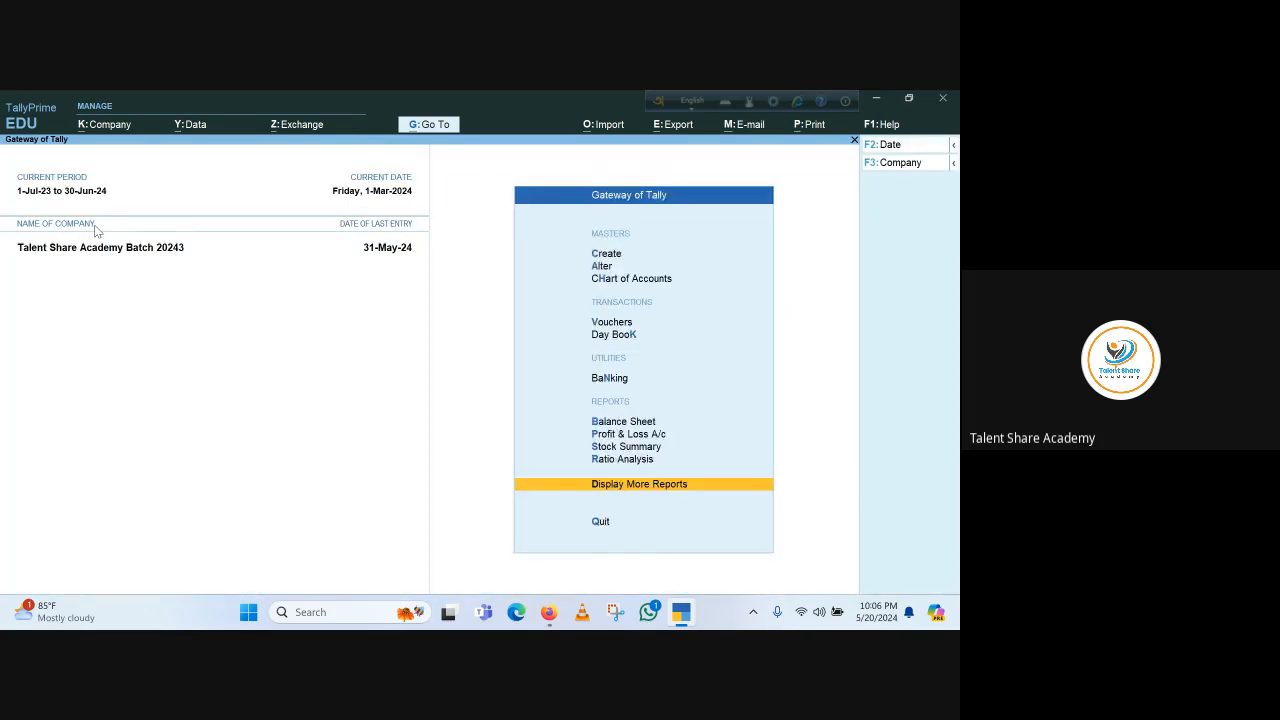
{"action": "key", "text": "Escape"}
{"action": "key", "text": "Escape"}
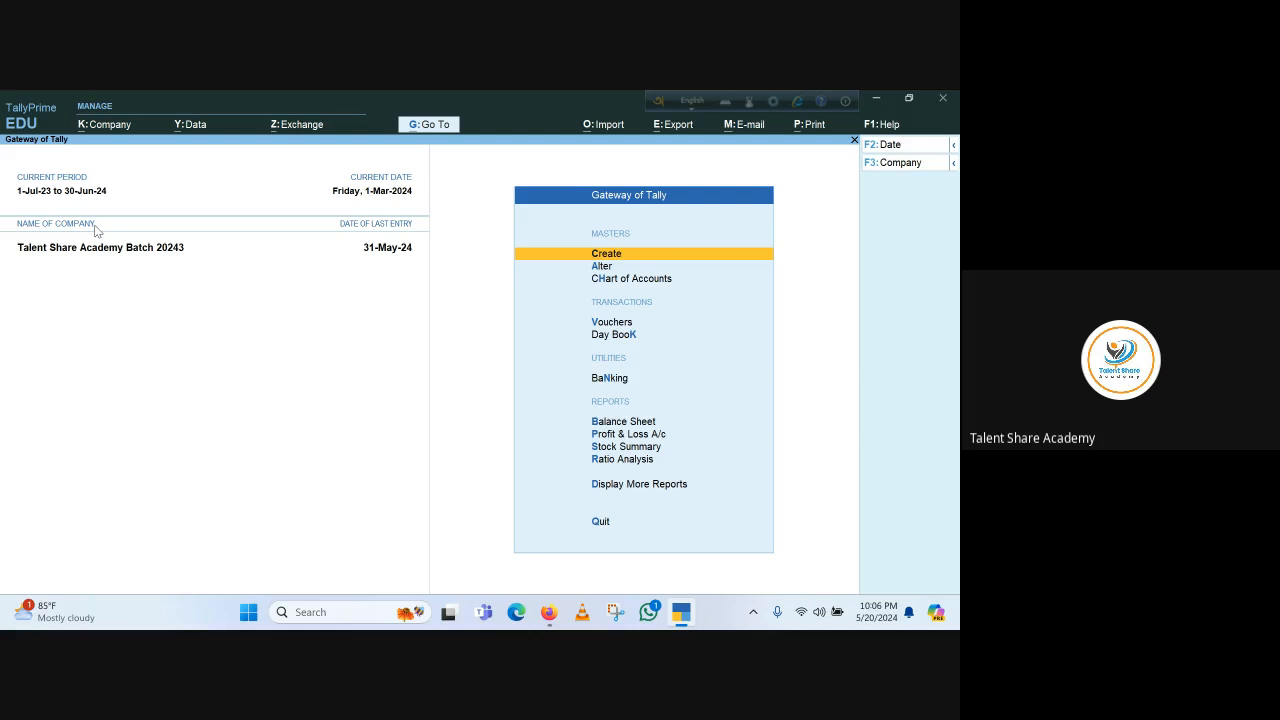
{"action": "key", "text": "v"}
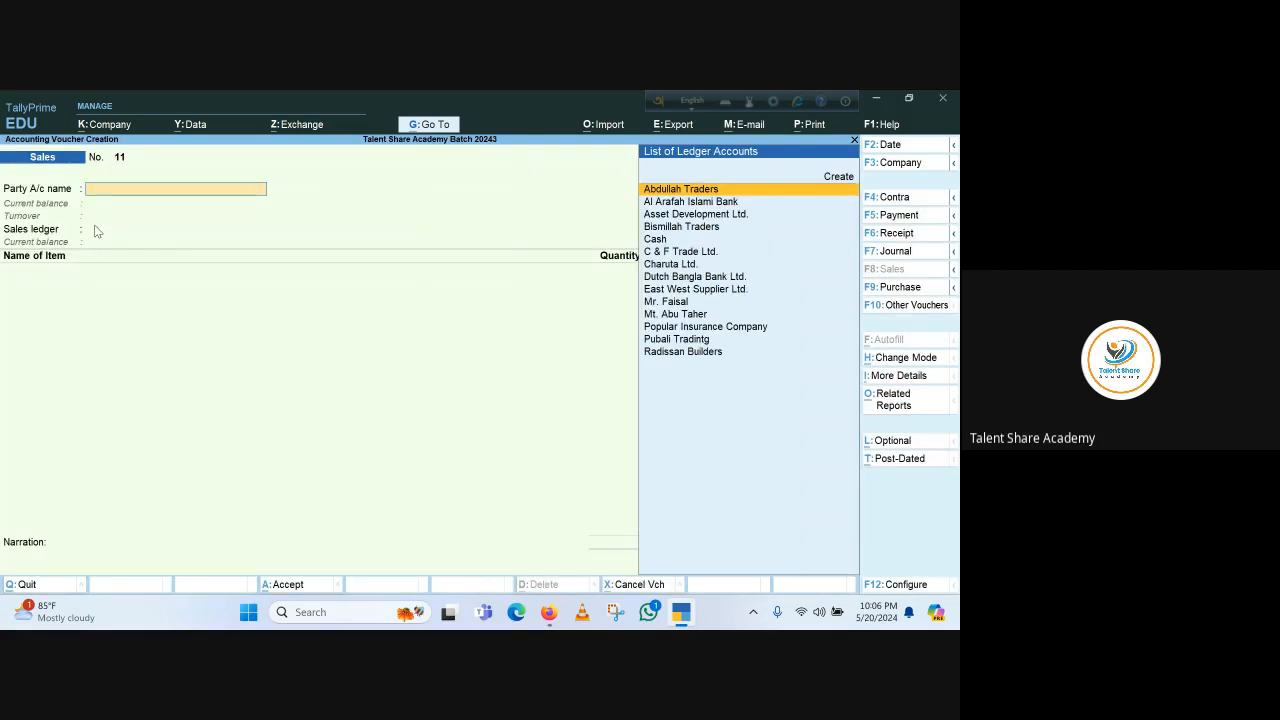
{"action": "left_click", "coordinate": [908, 238]}
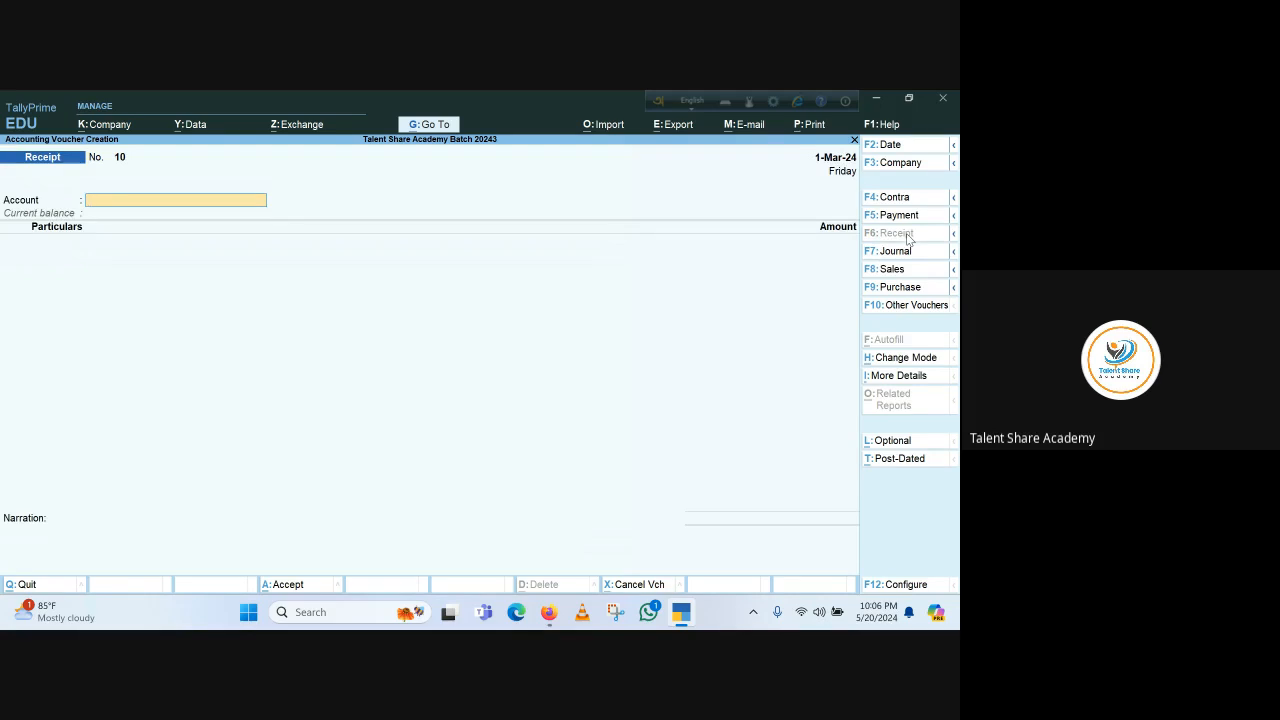
{"action": "key", "text": "F2"}
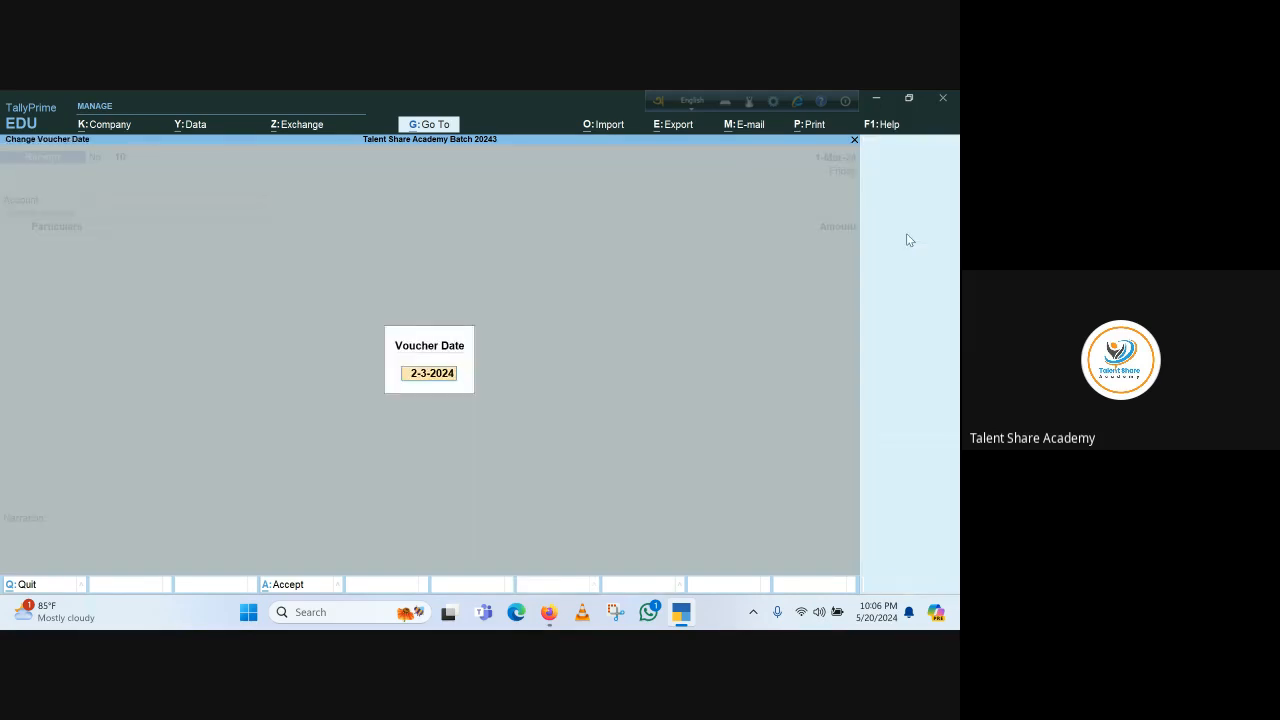
{"action": "type", "text": "30.3"}
{"action": "key", "text": "BackSpace"}
{"action": "key", "text": "BackSpace"}
{"action": "key", "text": "BackSpace"}
{"action": "key", "text": "BackSpace"}
{"action": "type", "text": "31.3.2024"}
{"action": "key", "text": "Return"}
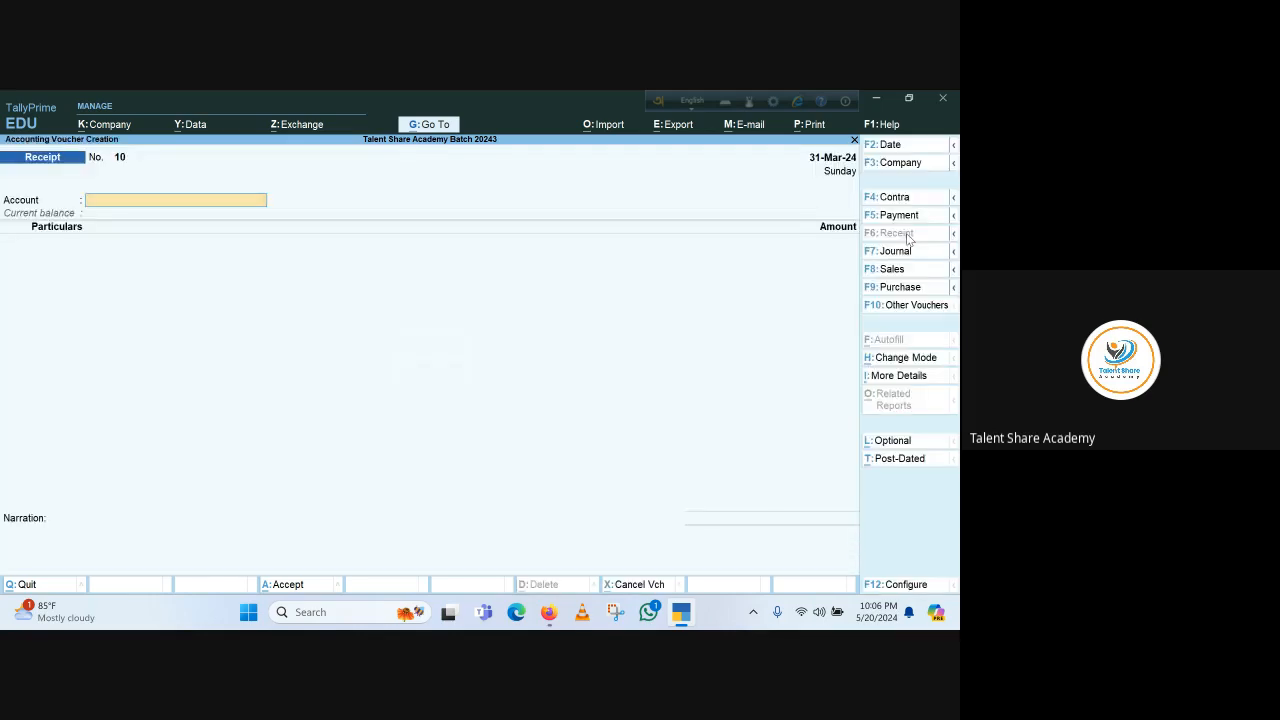
Select Dutch Bangla Bank Ltd. as the account and Asset Development Ltd. as the paying party
{"action": "type", "text": "D"}
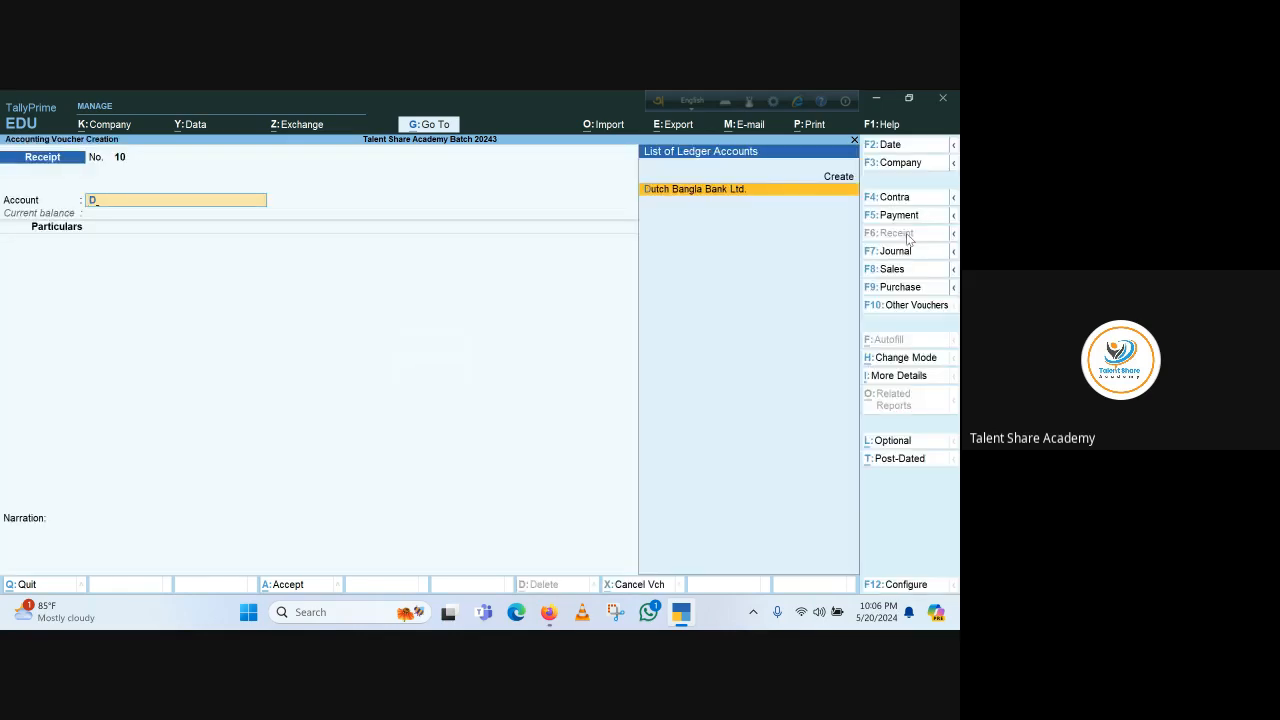
{"action": "key", "text": "Return"}
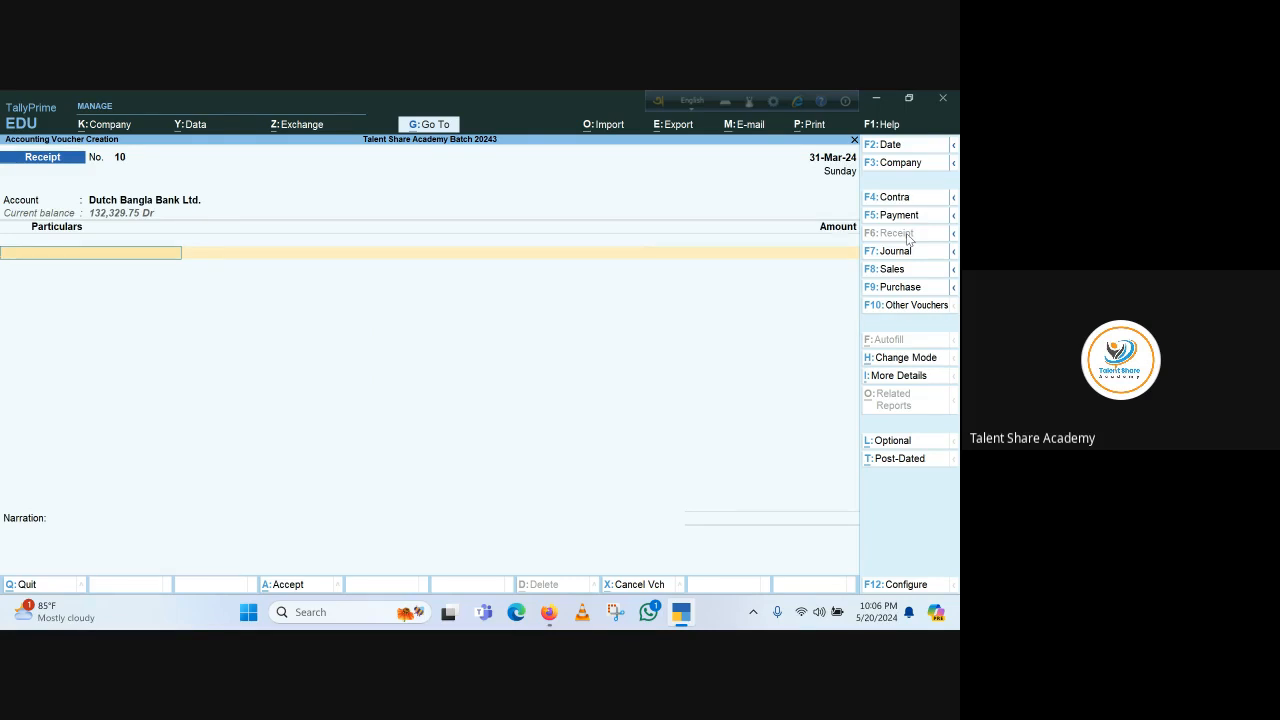
{"action": "type", "text": "Ass"}
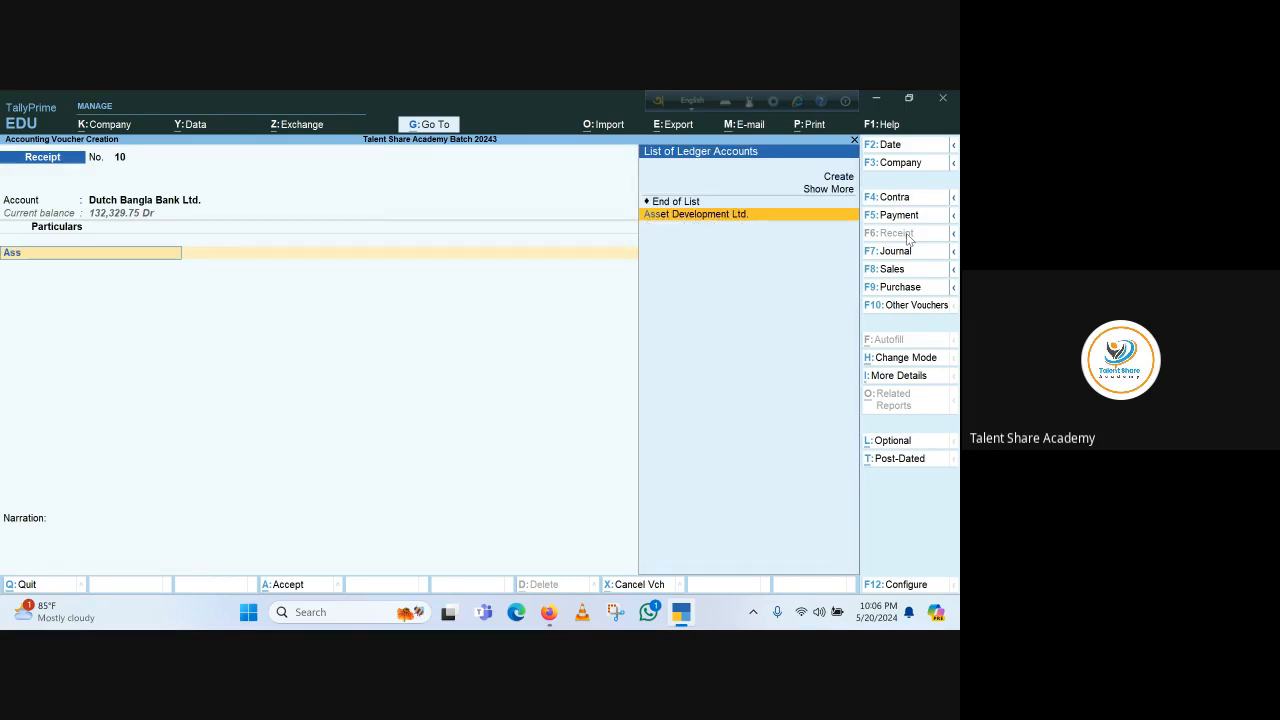
{"action": "key", "text": "Return"}
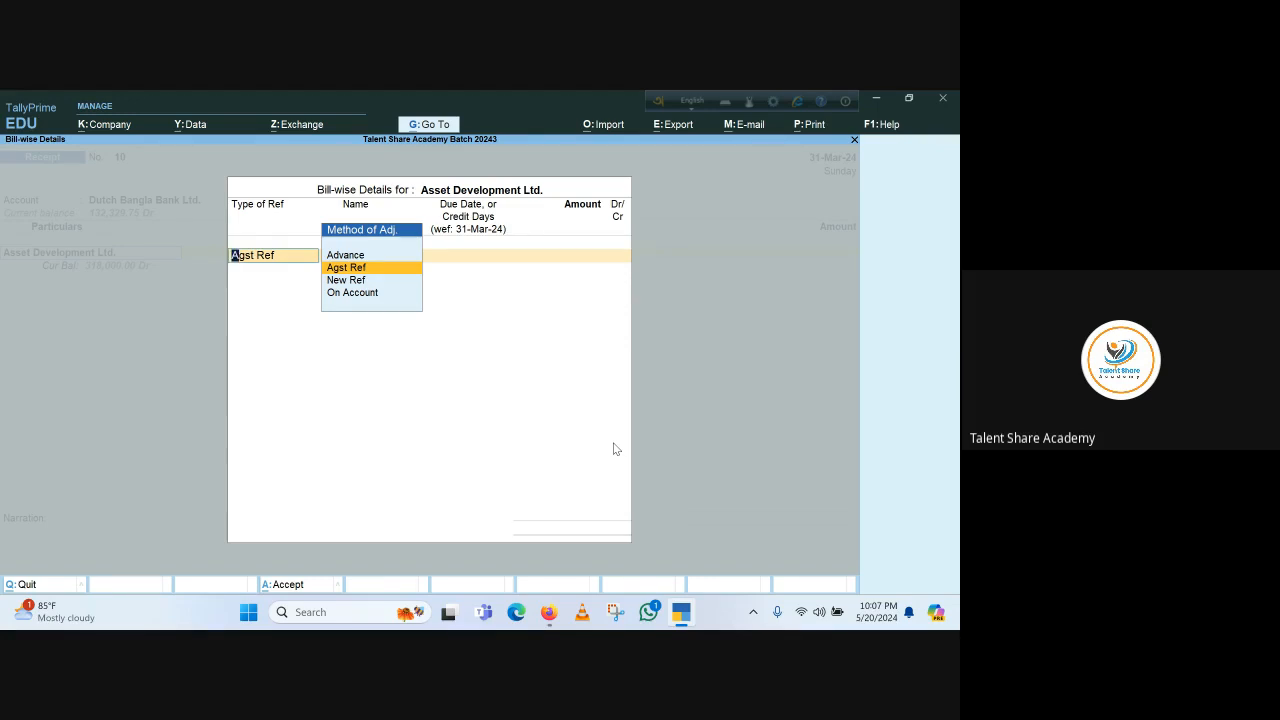
Adjust the receipt against pending bill 9 for 150,000 Cr and close the bill-wise details
{"action": "key", "text": "Up"}
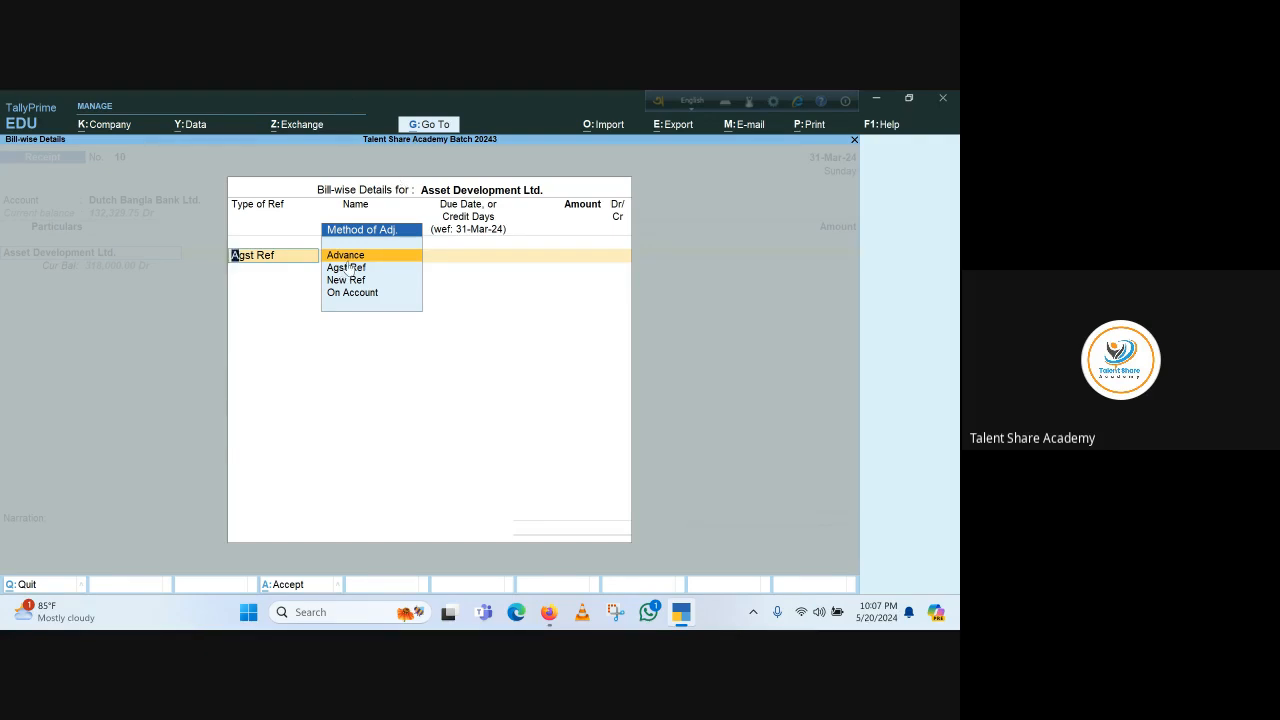
{"action": "key", "text": "Down"}
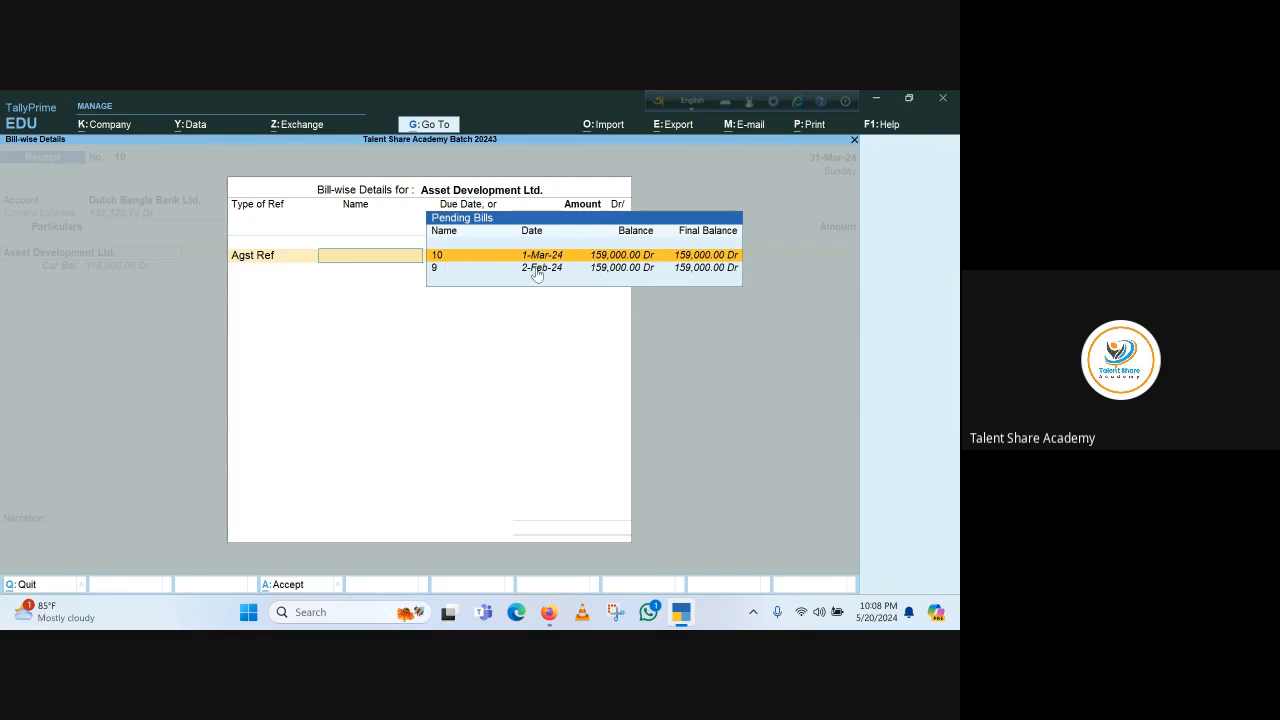
{"action": "key", "text": "Down"}
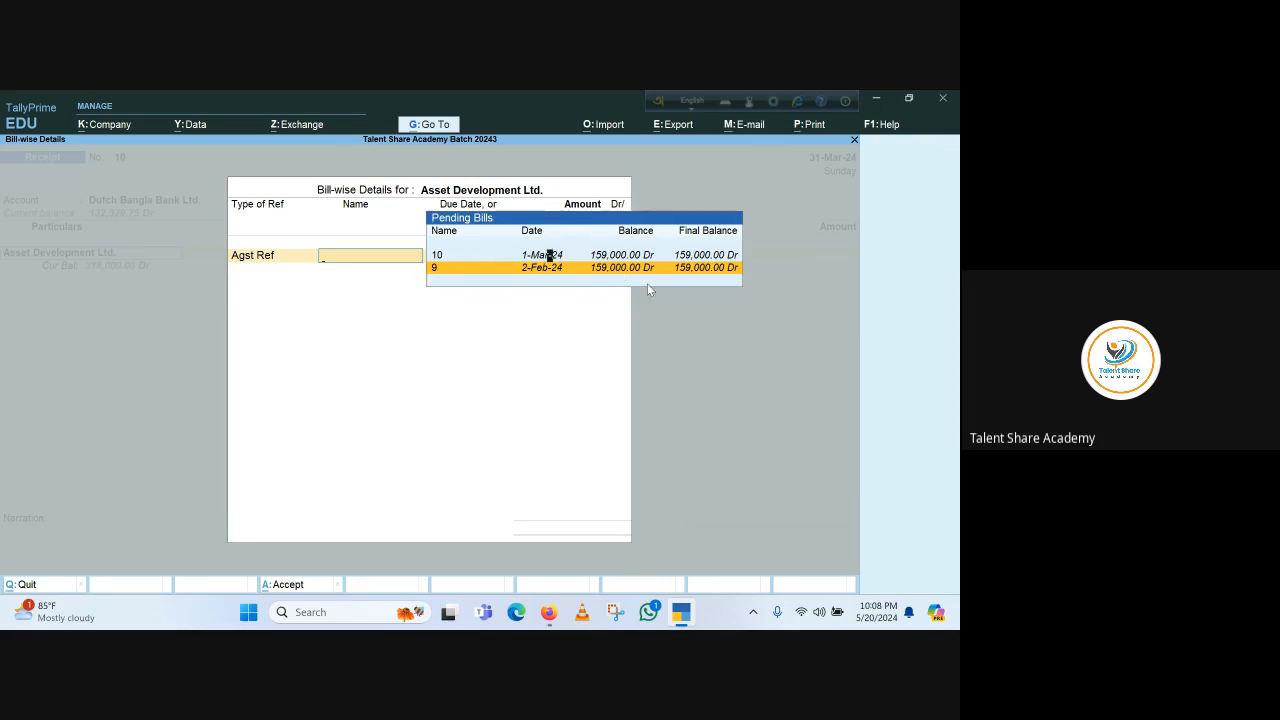
{"action": "key", "text": "Return"}
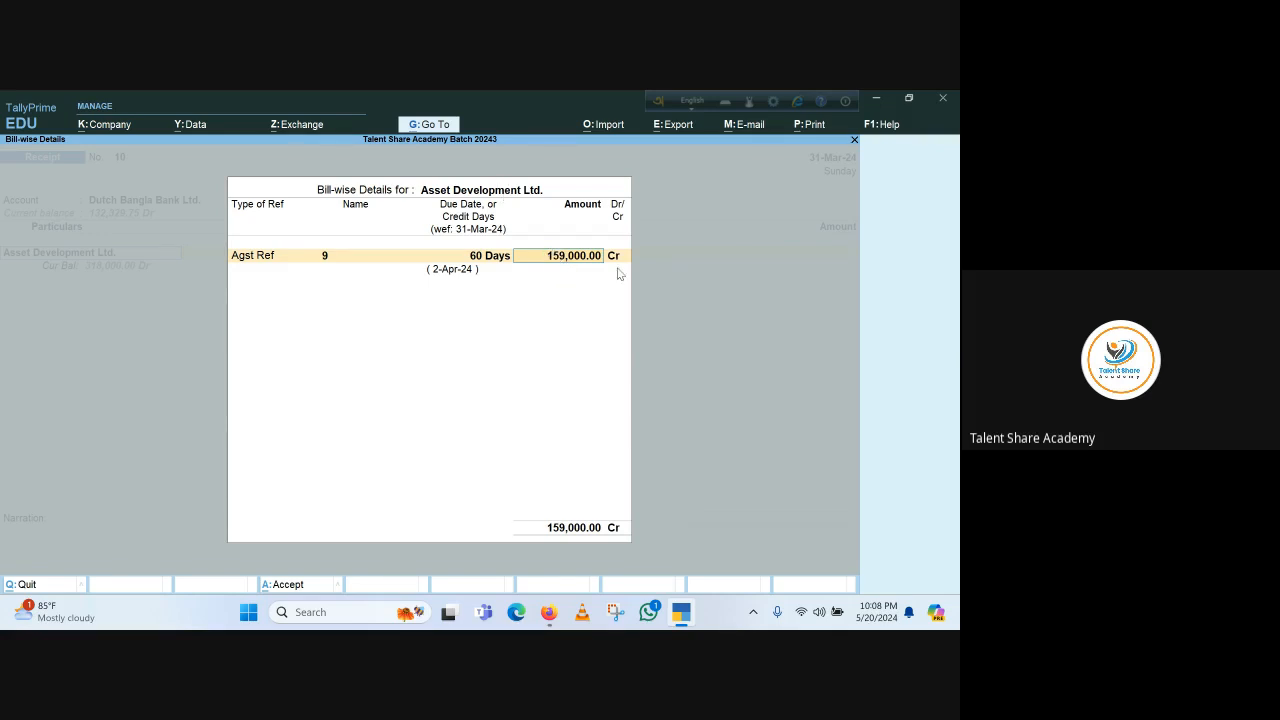
{"action": "type", "text": "150,0"}
{"action": "type", "text": "00"}
{"action": "key", "text": "Return"}
{"action": "key", "text": "Return"}
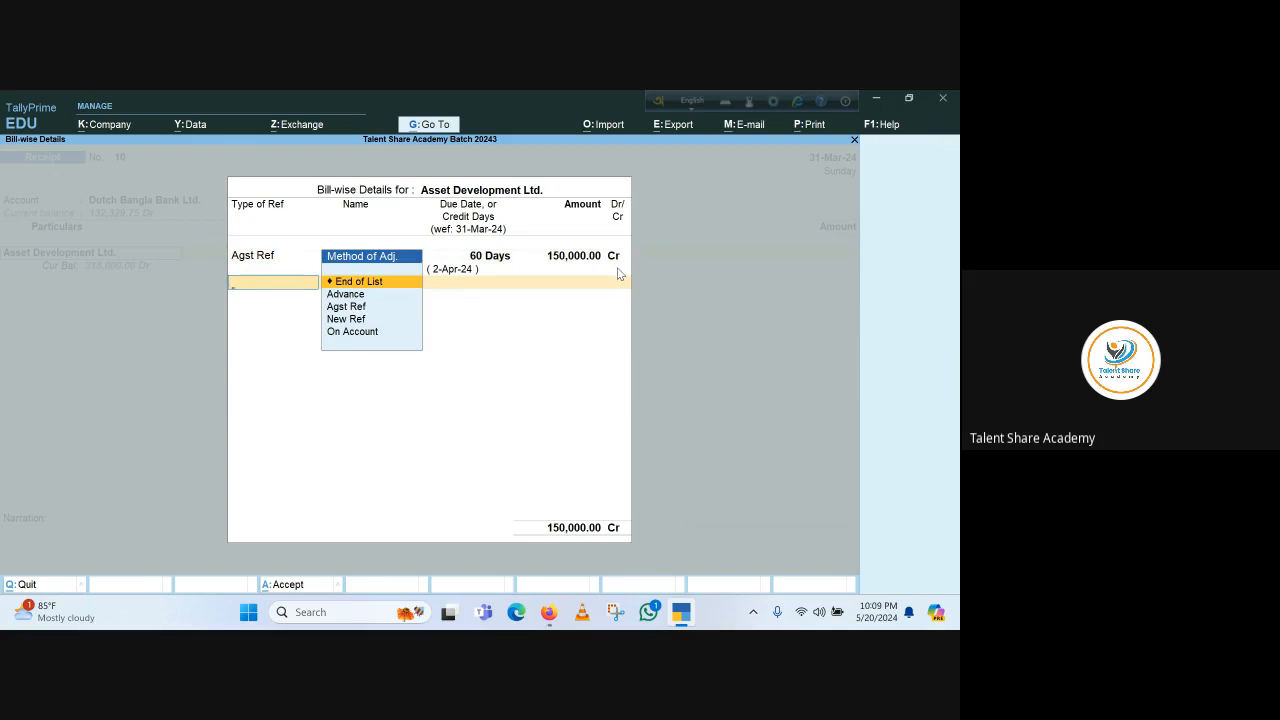
{"action": "key", "text": "Return"}
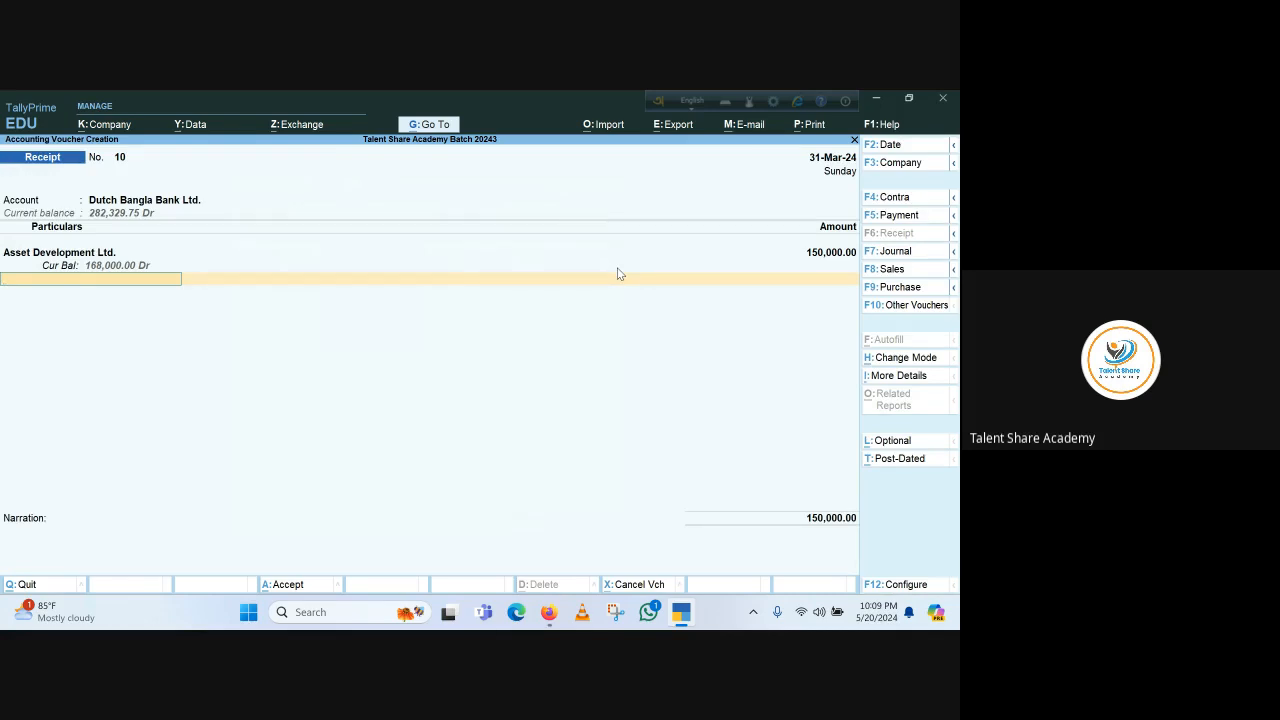
Confirm the Cheque/DD bank allocation and save receipt voucher 10
{"action": "key", "text": "Return"}
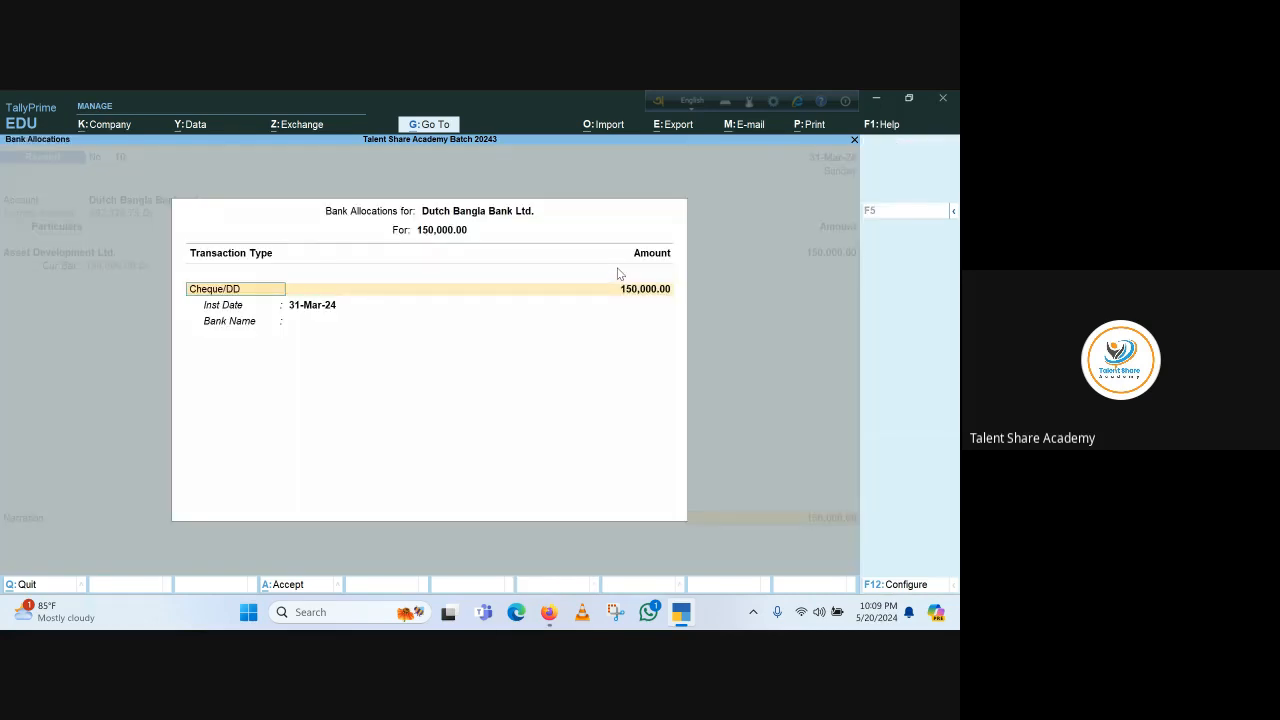
{"action": "key", "text": "Return"}
{"action": "key", "text": "Return"}
{"action": "key", "text": "Return"}
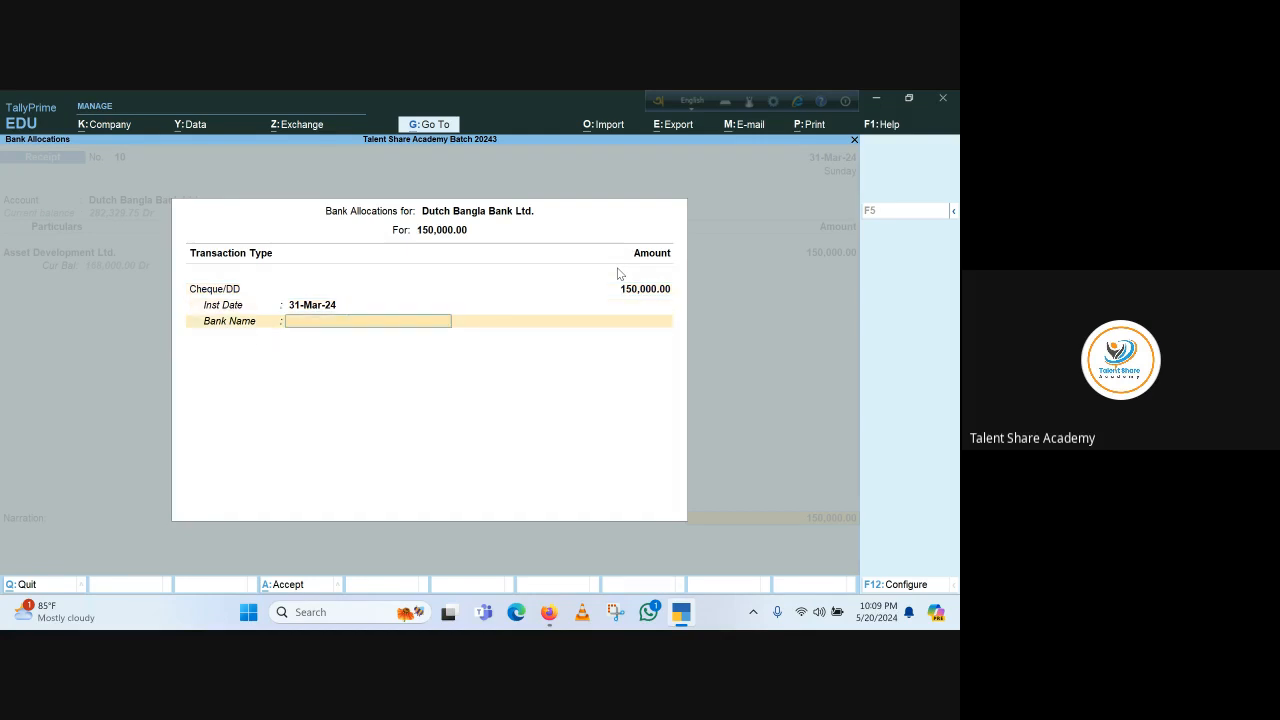
{"action": "key", "text": "Return"}
{"action": "key", "text": "Return"}
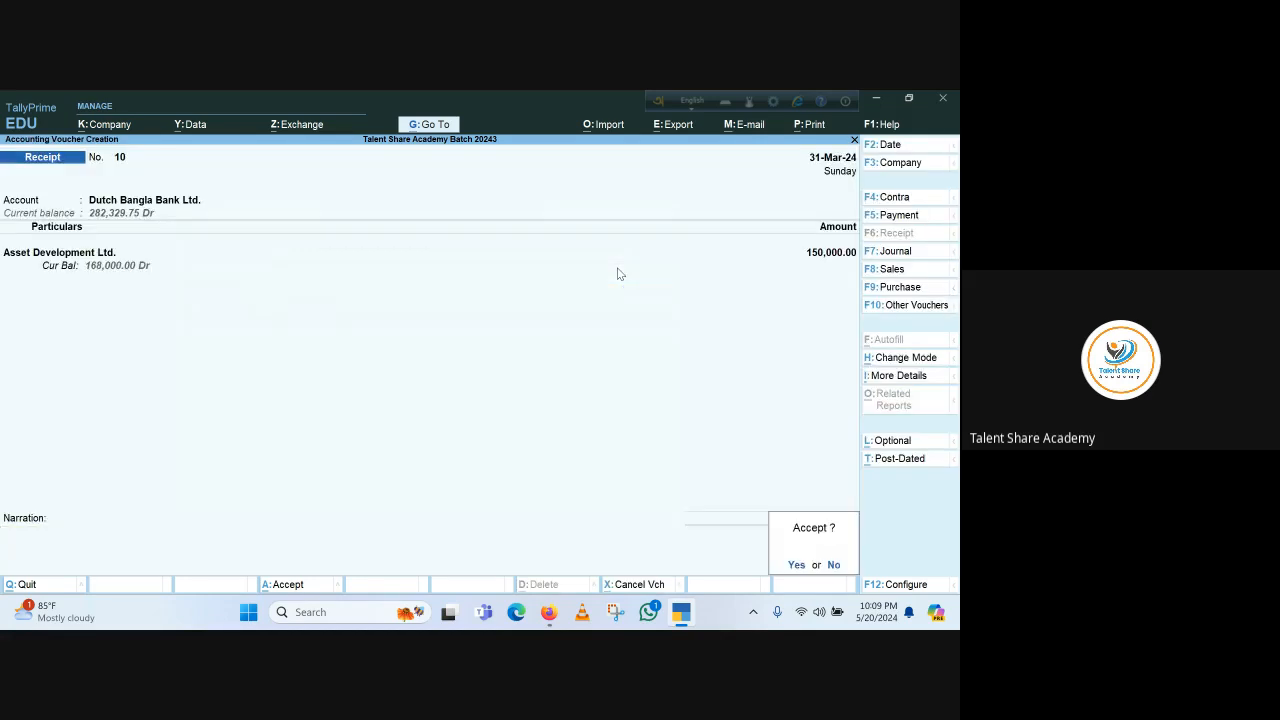
{"action": "key", "text": "Return"}
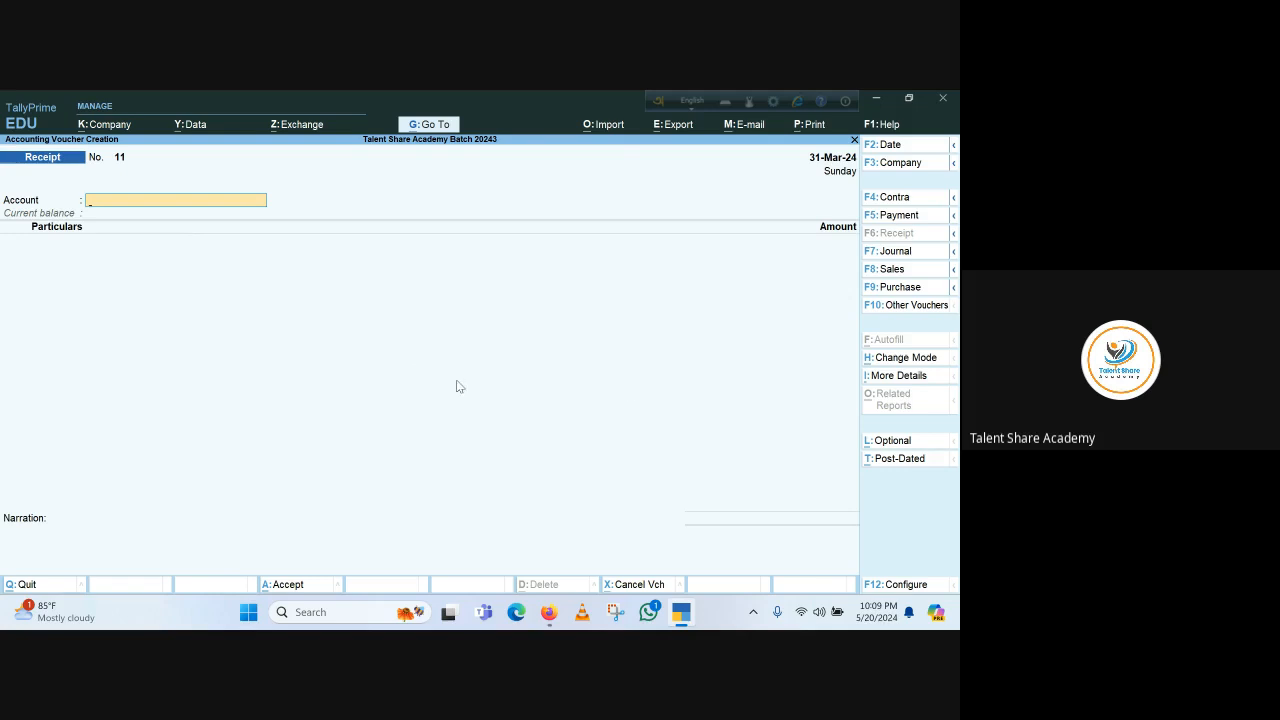
Open the ledger report for Asset Development Ltd. and set its period from 1-1-2024 to 31-5-2024
{"action": "key", "text": "Escape"}
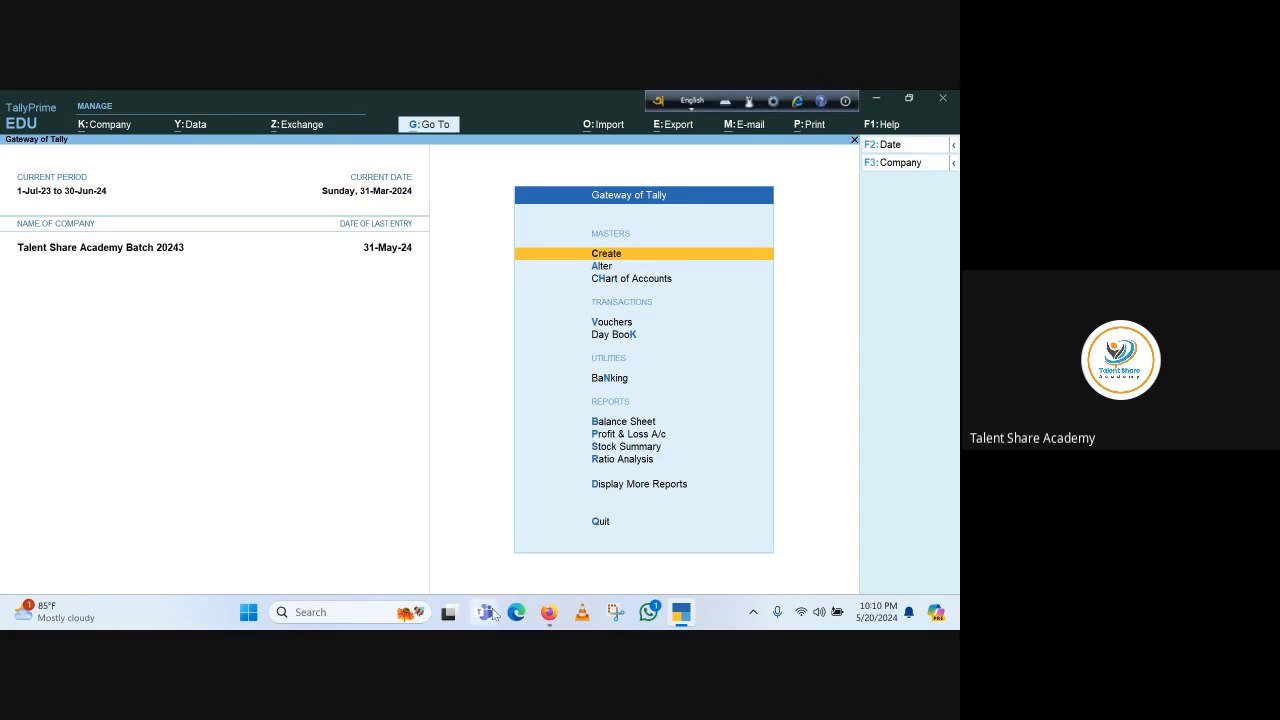
{"action": "left_click", "coordinate": [672, 486]}
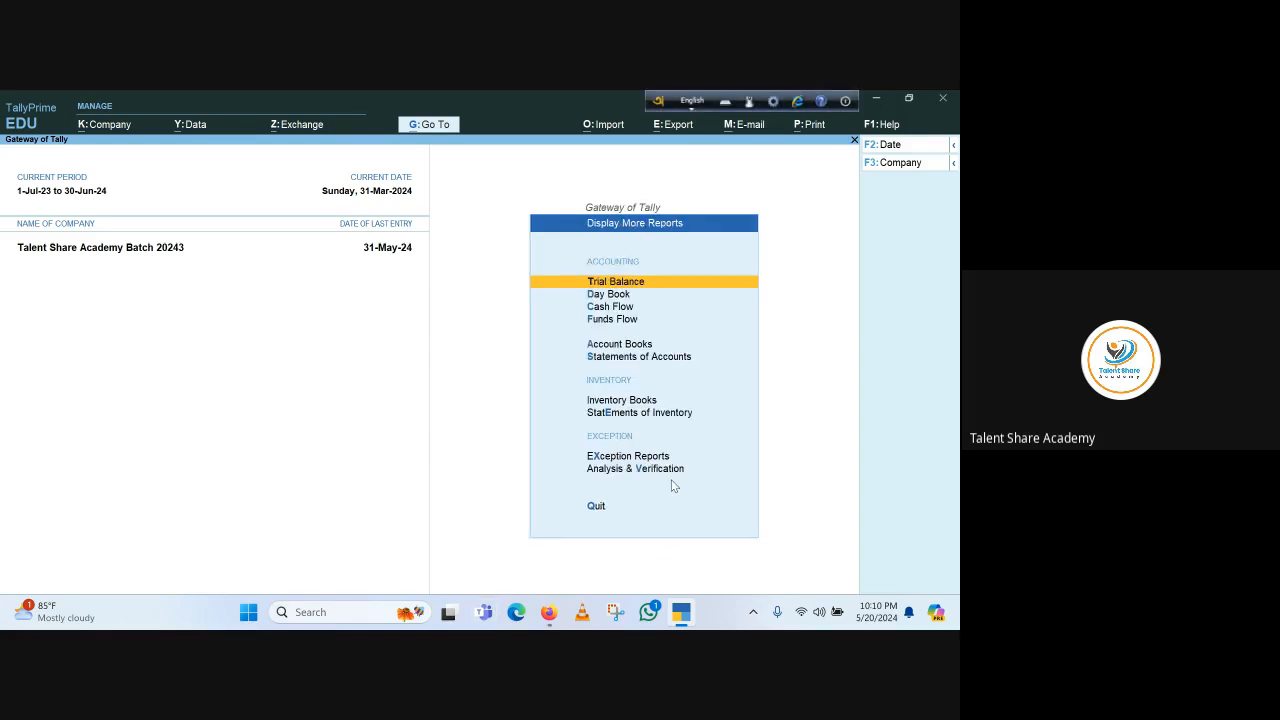
{"action": "left_click", "coordinate": [628, 346]}
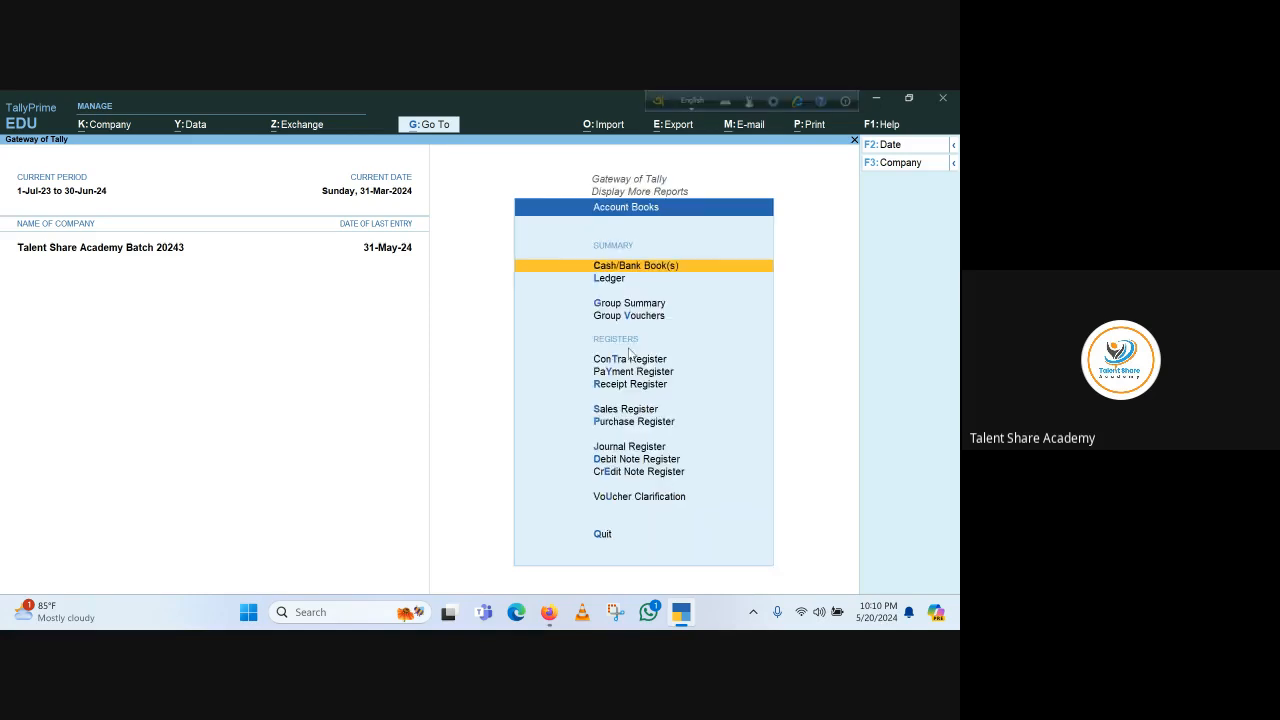
{"action": "left_click", "coordinate": [612, 279]}
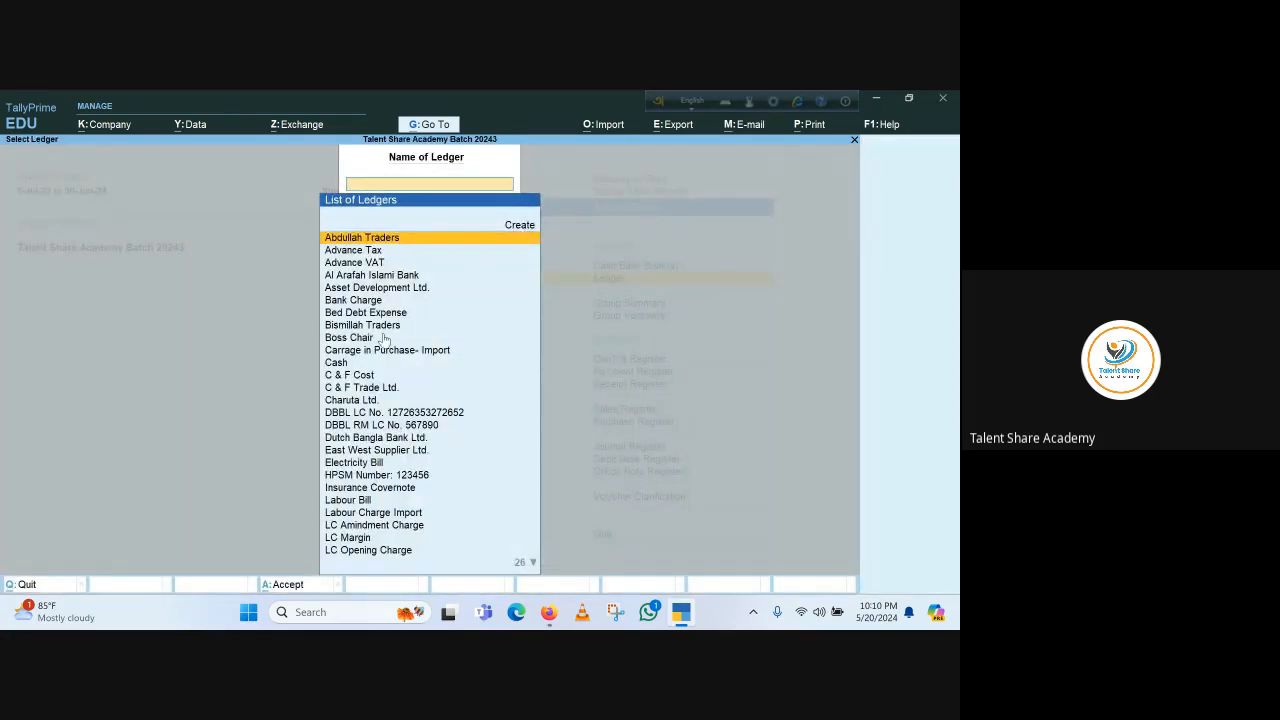
{"action": "key", "text": "Down"}
{"action": "key", "text": "Down"}
{"action": "key", "text": "Down"}
{"action": "key", "text": "Down"}
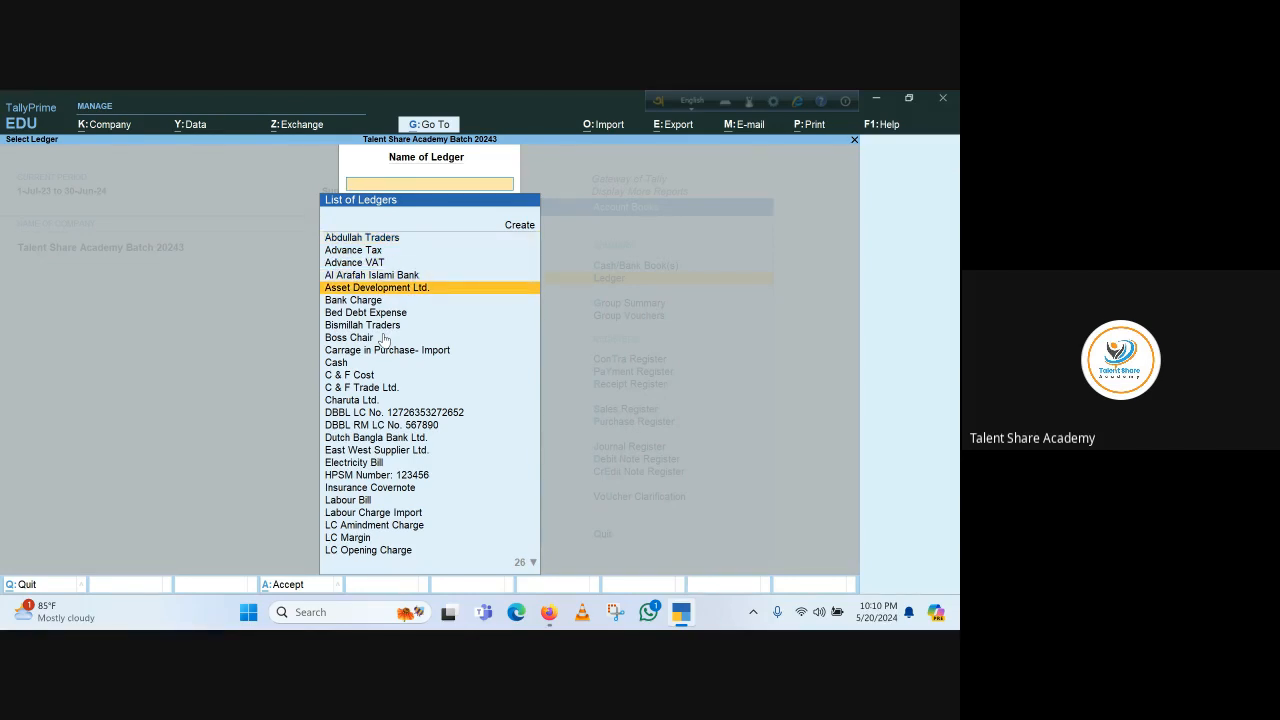
{"action": "key", "text": "Return"}
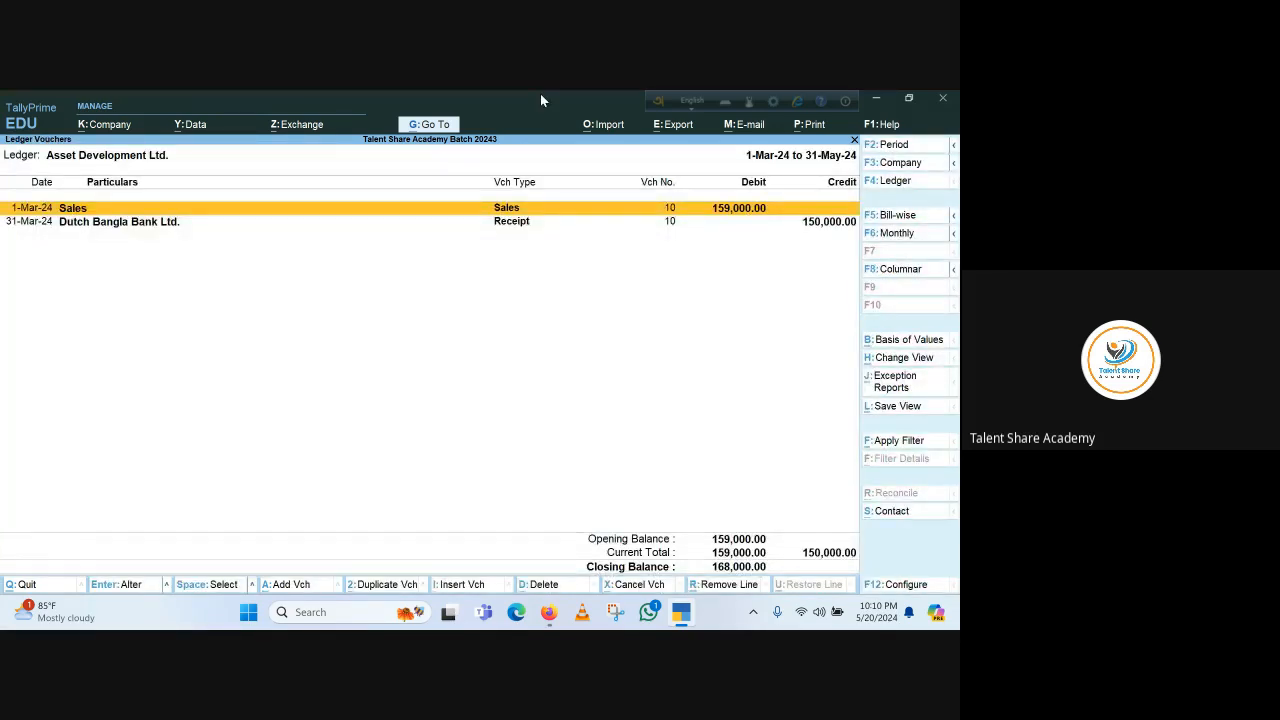
{"action": "key", "text": "F2"}
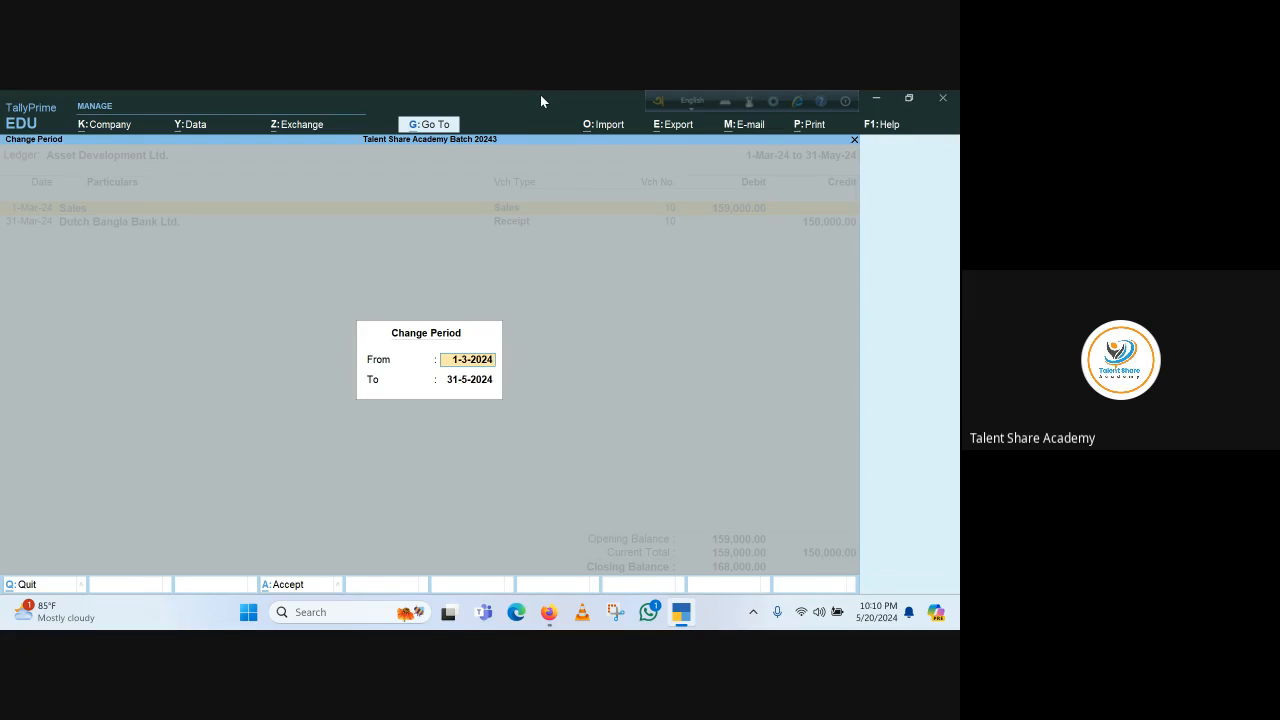
{"action": "key", "text": "Right"}
{"action": "key", "text": "Right"}
{"action": "type", "text": "1"}
{"action": "key", "text": "Return"}
{"action": "key", "text": "Return"}
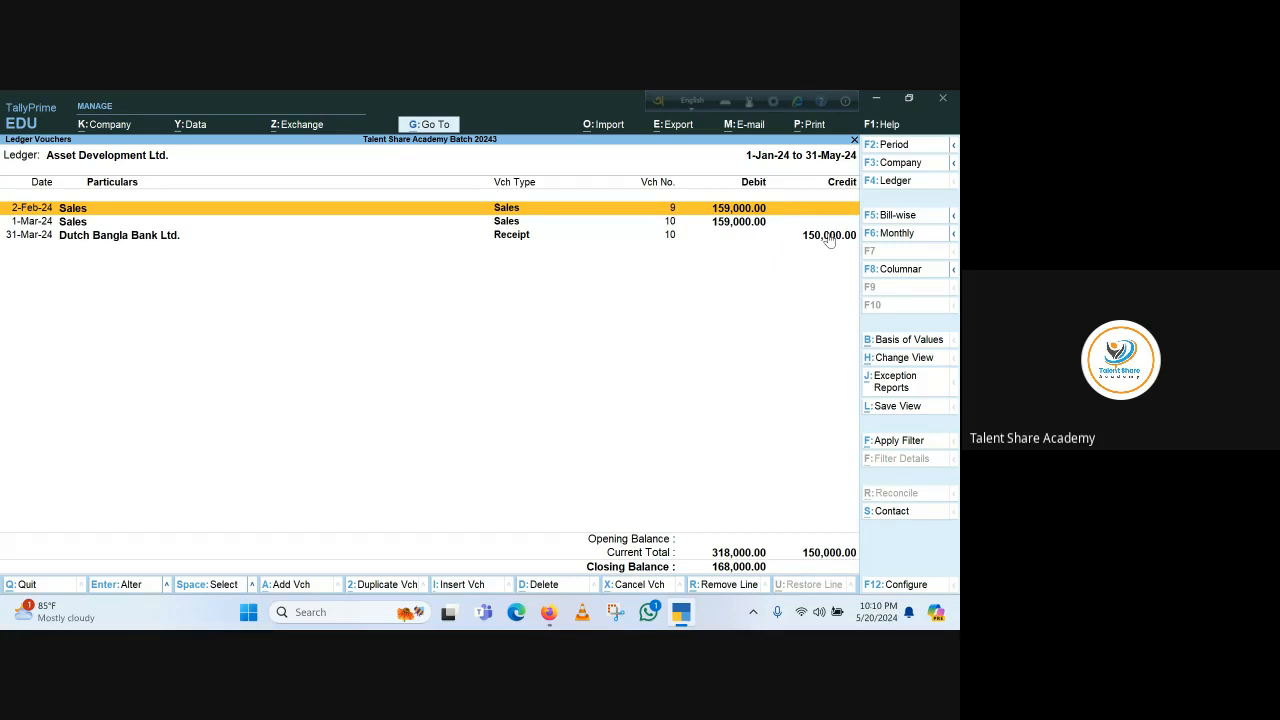
Review the ledger's bill-wise outstanding bills and open ageing analysis by bill date
{"action": "left_click", "coordinate": [909, 217]}
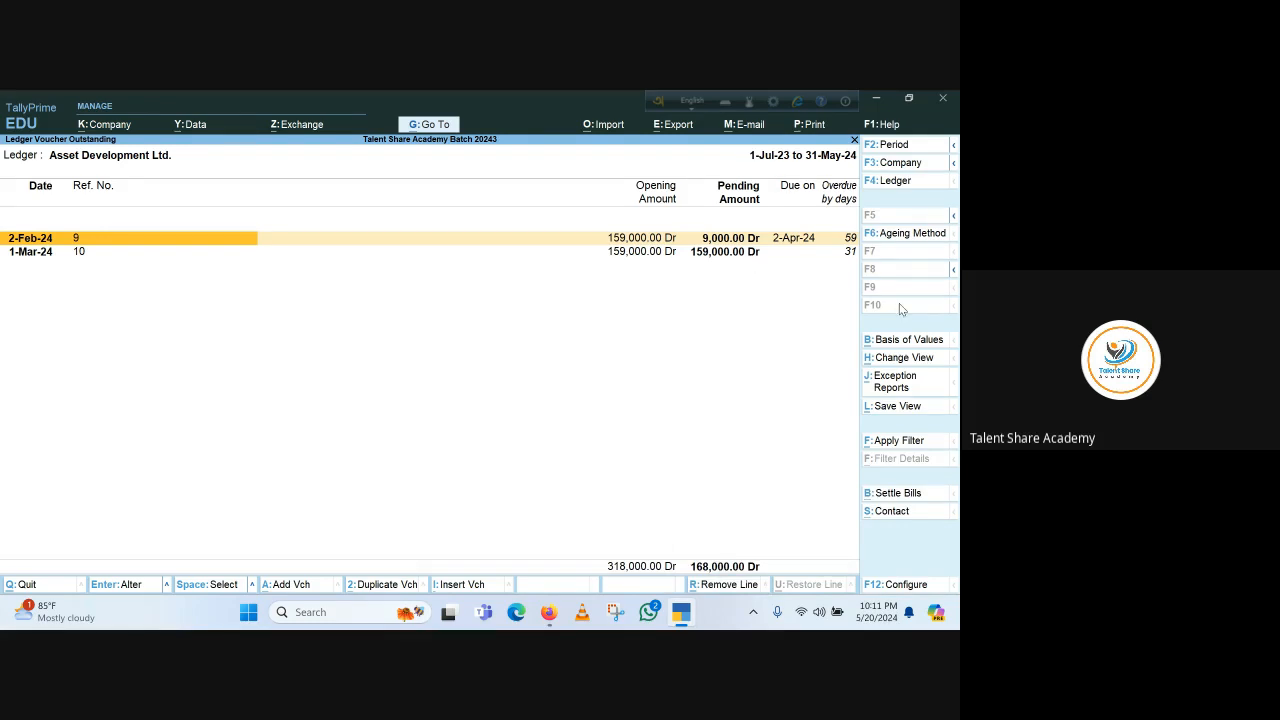
{"action": "key", "text": "Escape"}
{"action": "left_click", "coordinate": [904, 219]}
{"action": "left_click", "coordinate": [905, 234]}
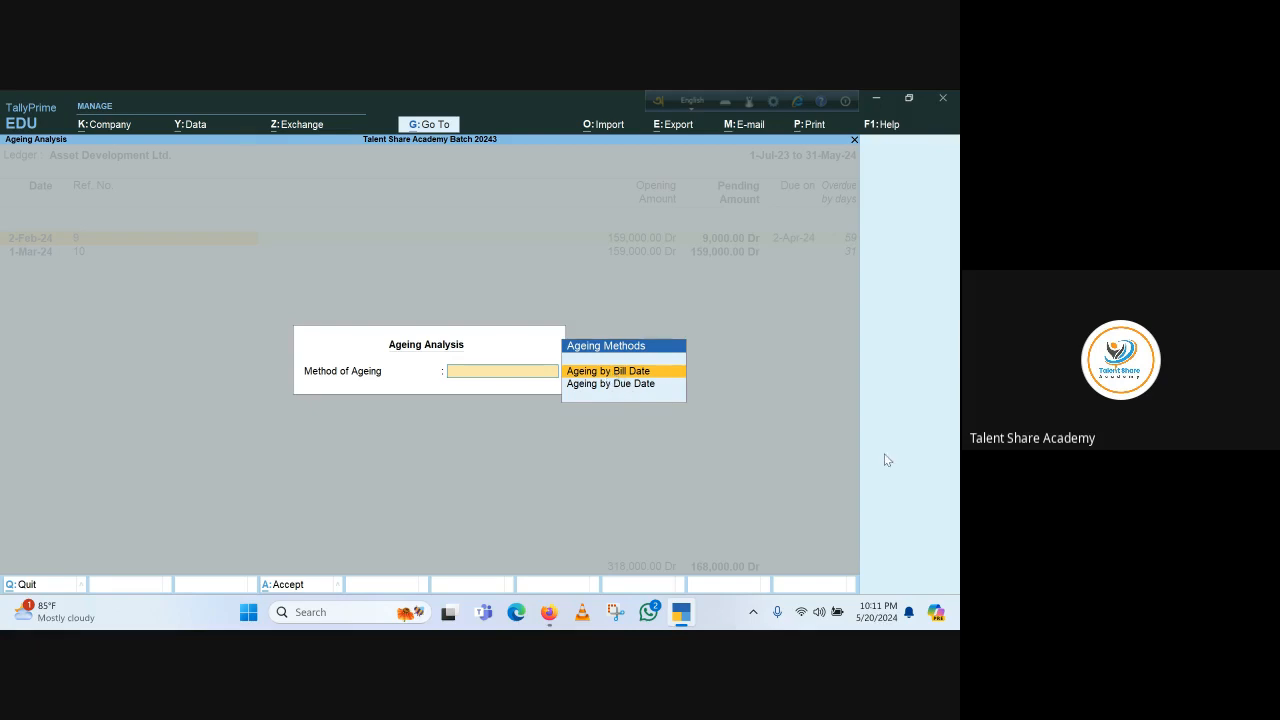
{"action": "key", "text": "Return"}
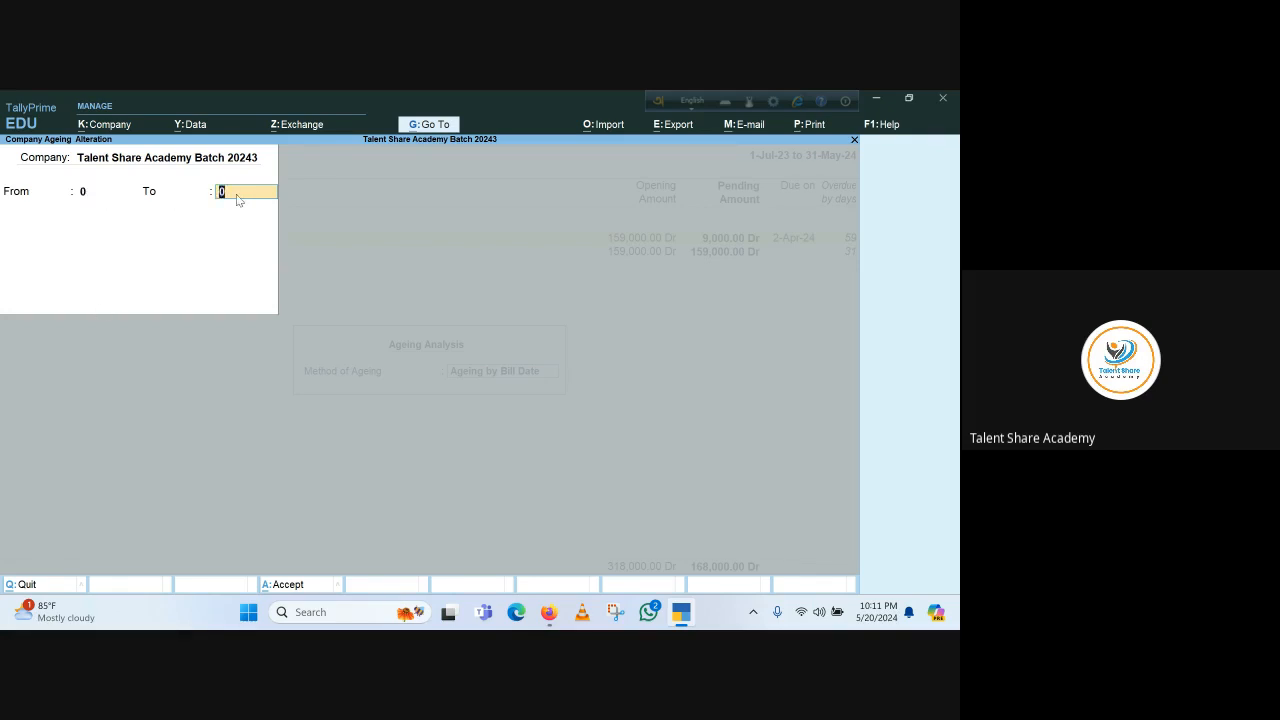
{"action": "key", "text": "Escape"}
{"action": "key", "text": "y"}
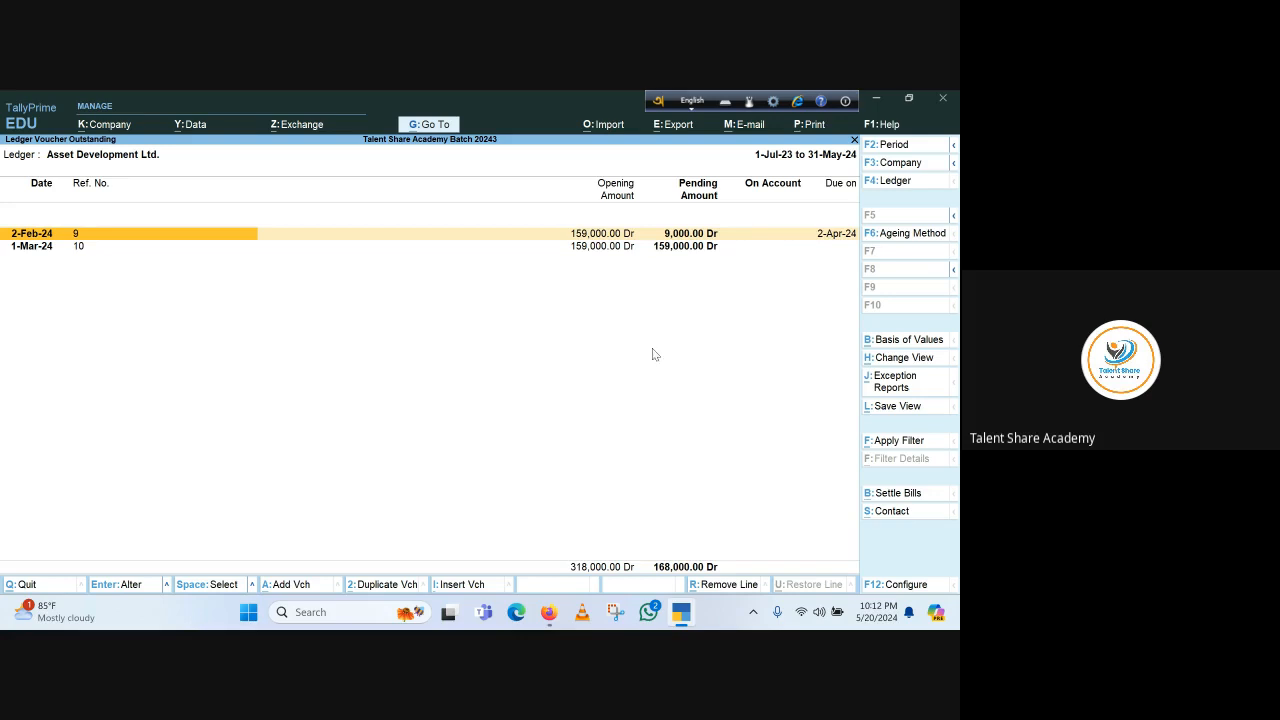
{"action": "key", "text": "Escape"}
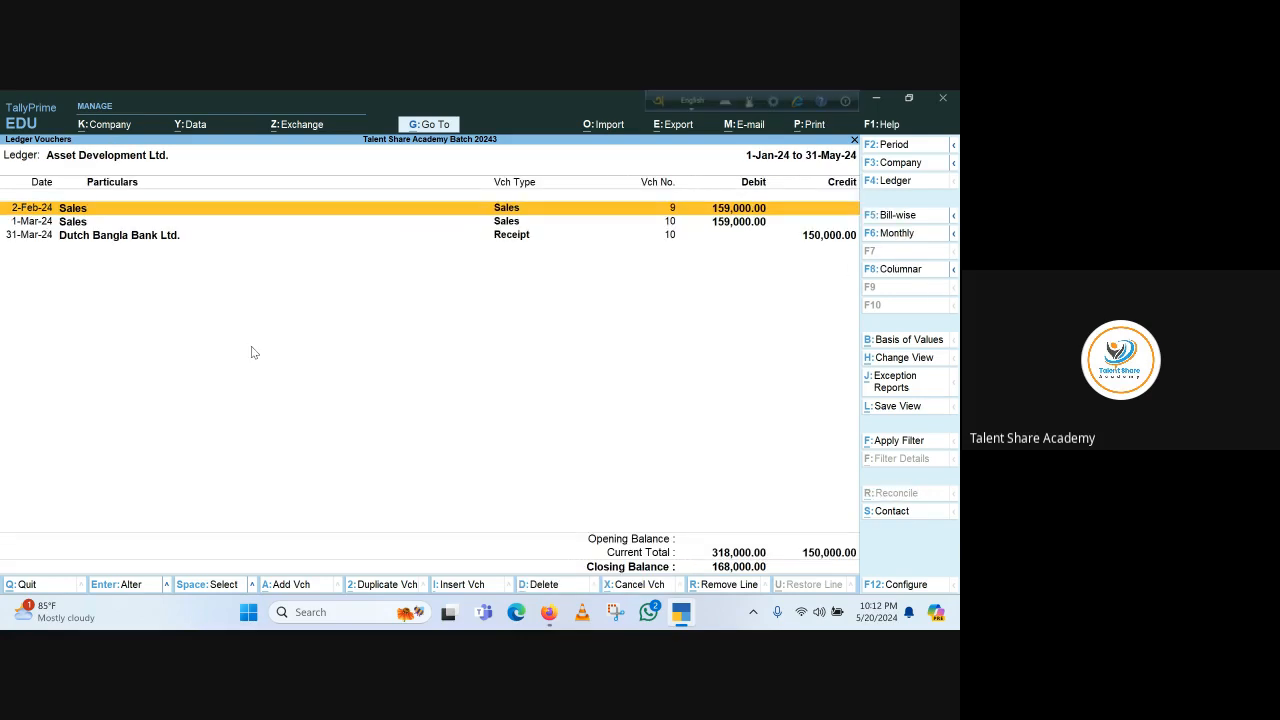
Return to voucher entry and date a new receipt voucher 1.5.2024
{"action": "key", "text": "Escape"}
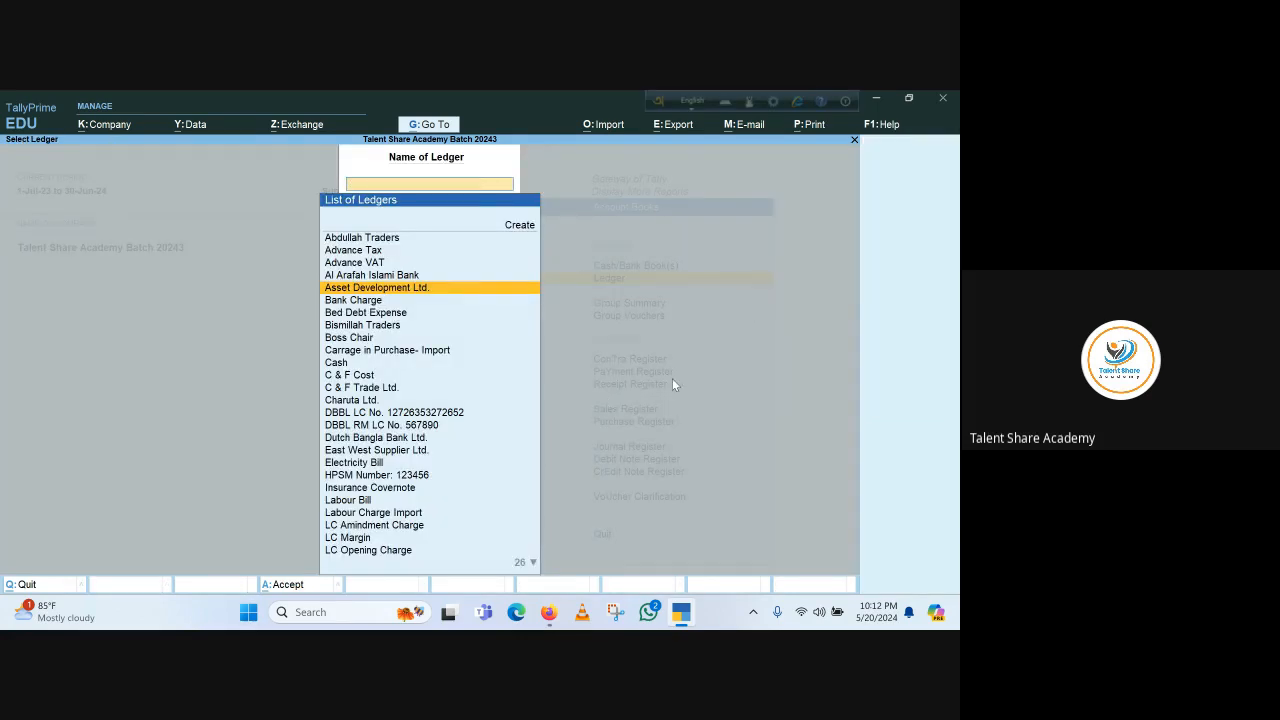
{"action": "key", "text": "Escape"}
{"action": "key", "text": "Escape"}
{"action": "key", "text": "Escape"}
{"action": "key", "text": "Escape"}
{"action": "key", "text": "Escape"}
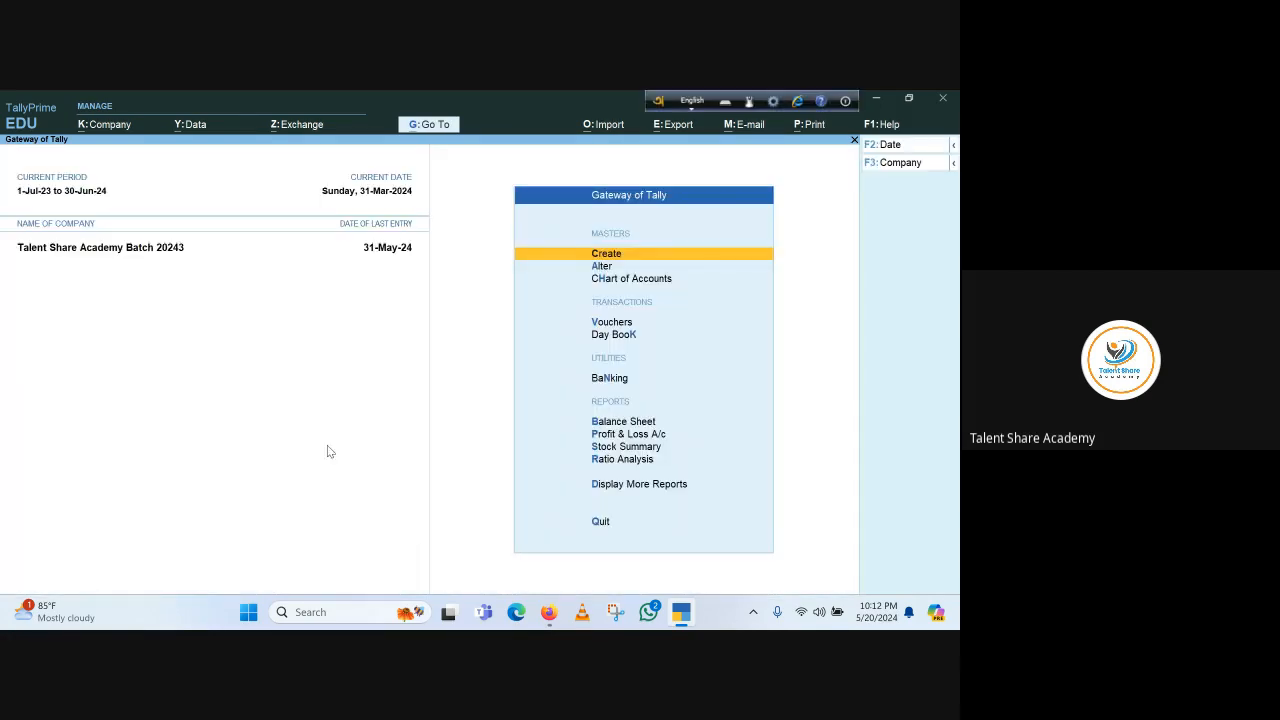
{"action": "key", "text": "v"}
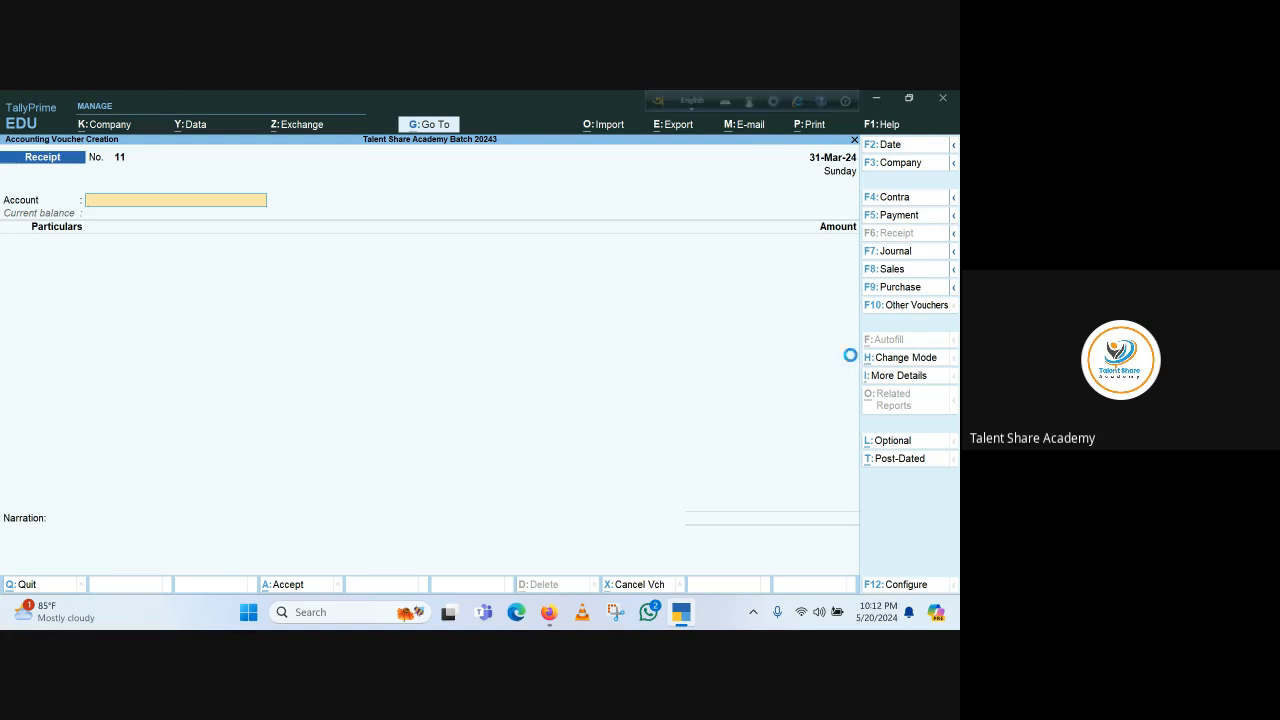
{"action": "key", "text": "F2"}
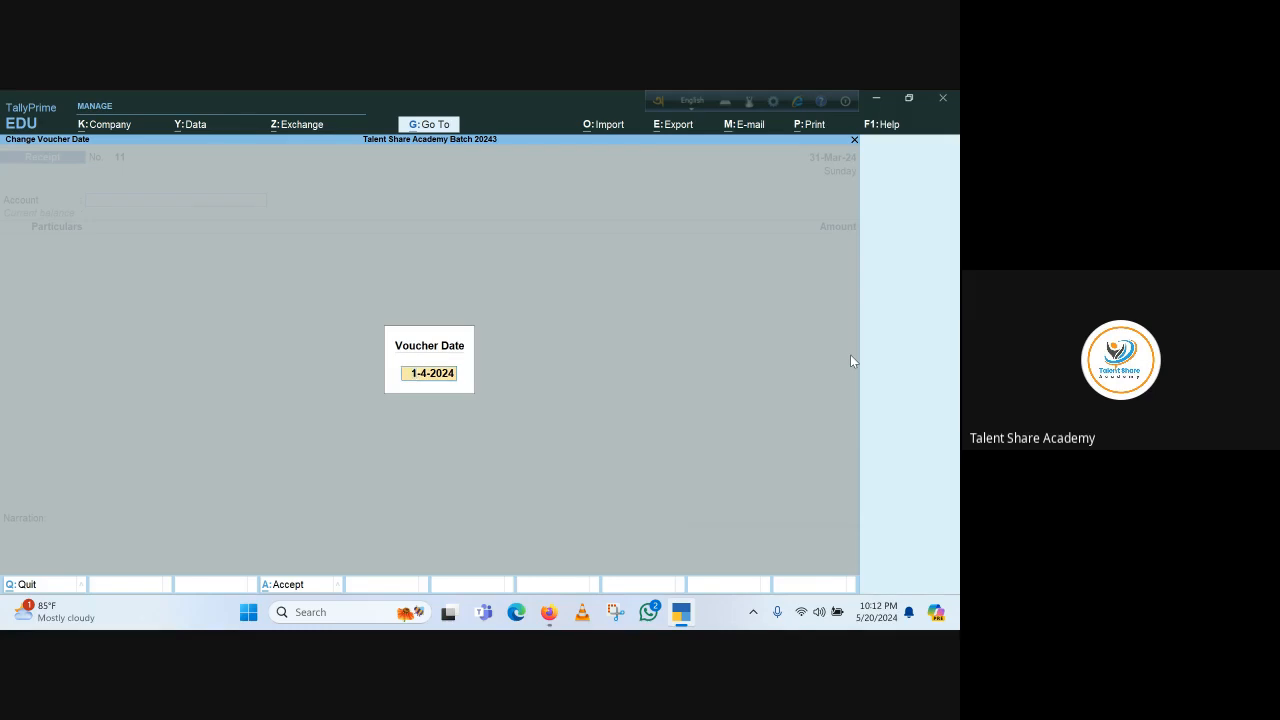
{"action": "type", "text": "1.5.2024"}
{"action": "key", "text": "Return"}
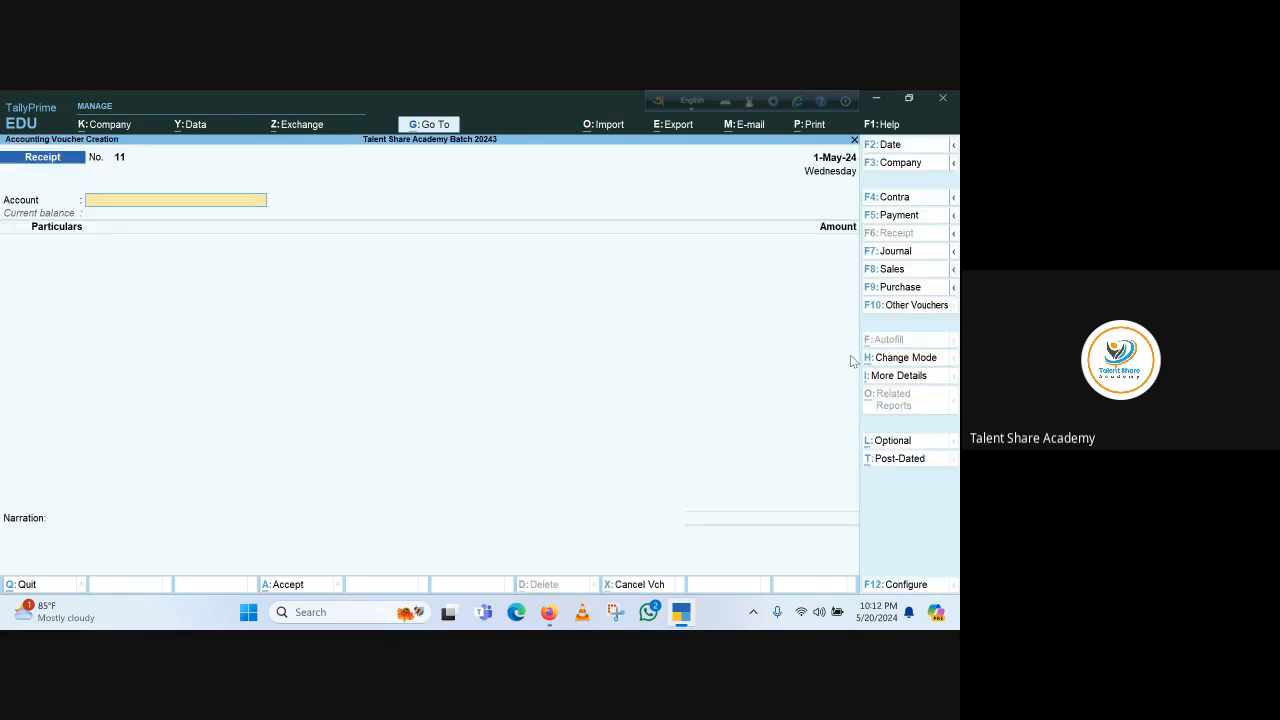
Select Dutch Bangla Bank Ltd. as the account and Asset Development Ltd. as the paying party
{"action": "type", "text": "D"}
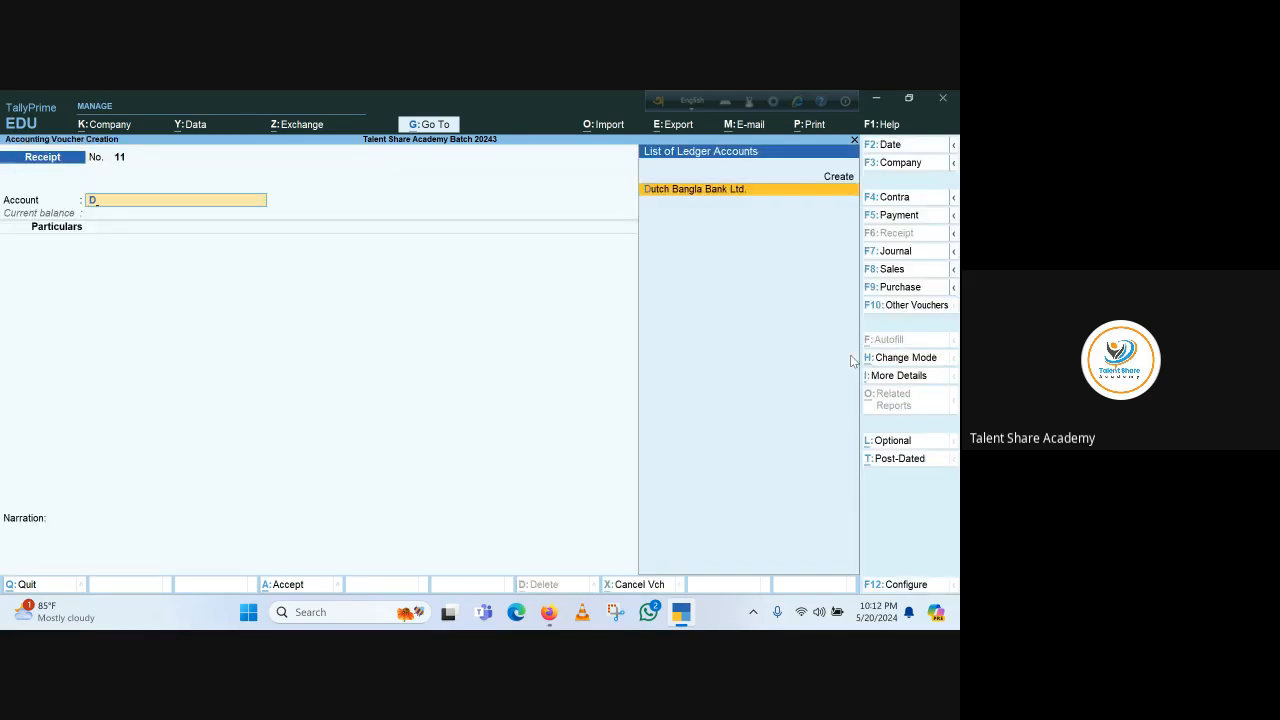
{"action": "key", "text": "Return"}
{"action": "type", "text": "ass"}
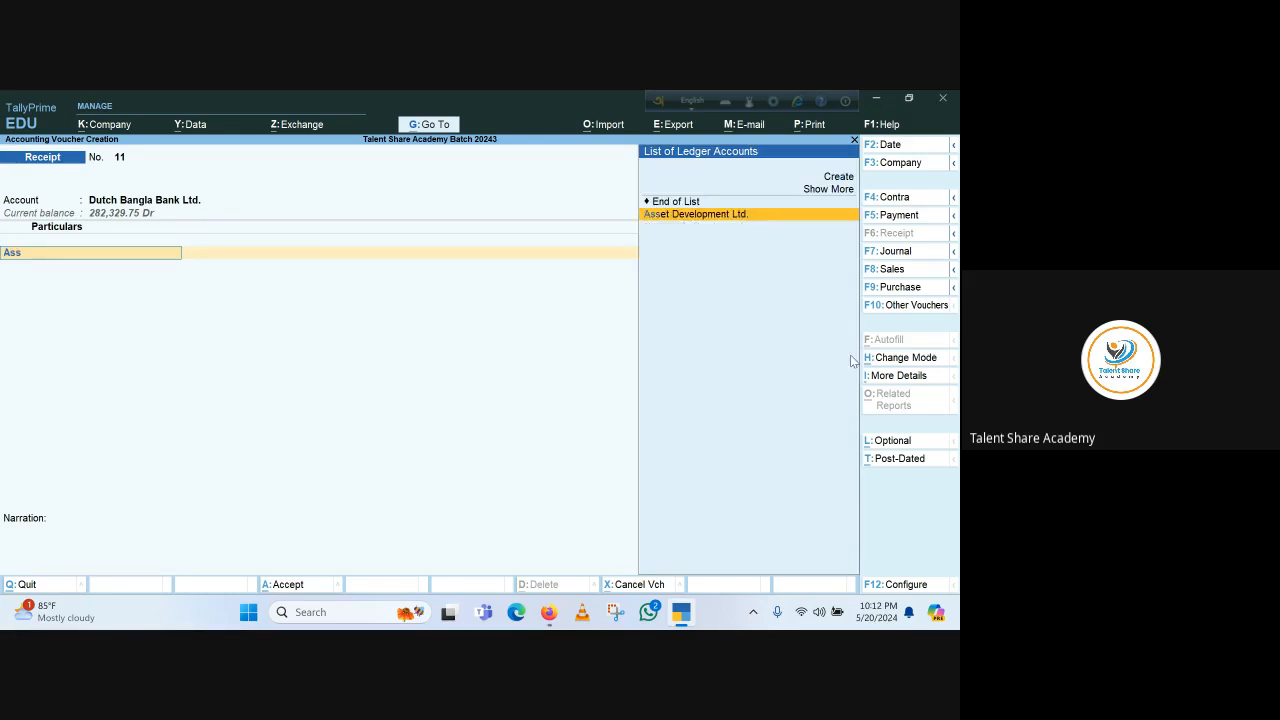
{"action": "key", "text": "Return"}
{"action": "key", "text": "Return"}
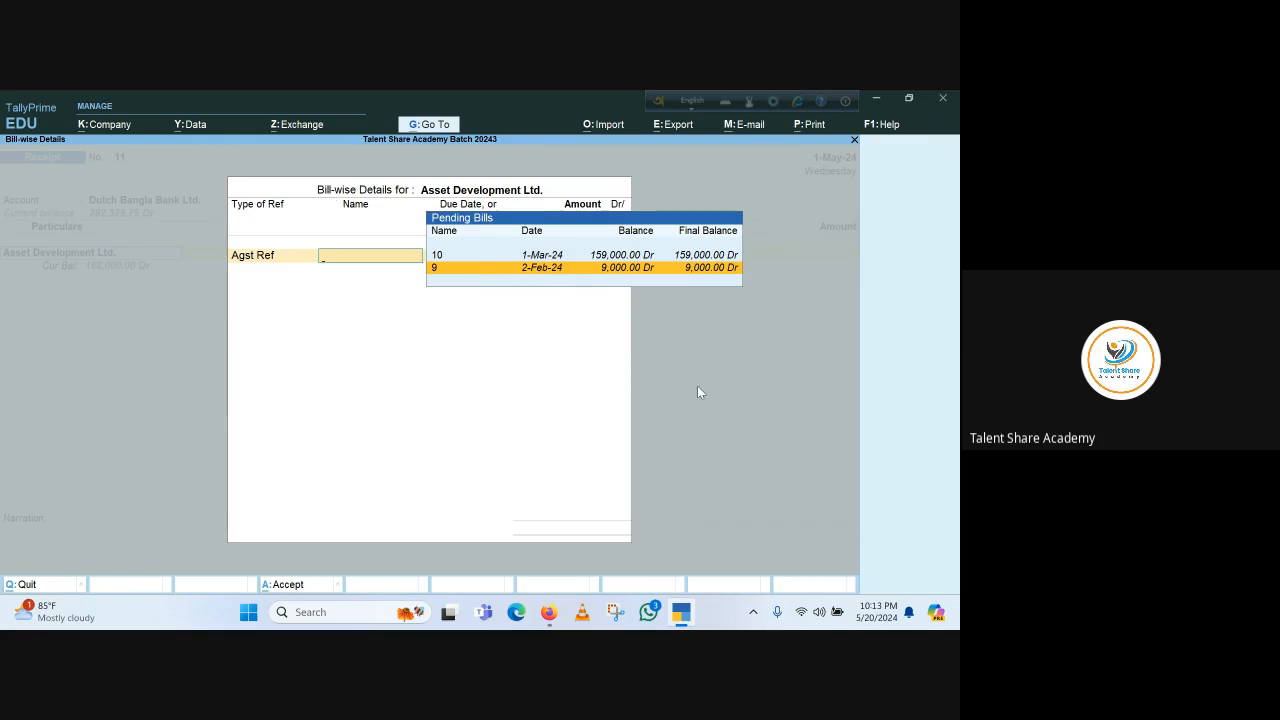
Adjust the receipt against bill 9 for 9,000 Cr and bill 10 for 141,000 Cr, then close bill-wise details
{"action": "key", "text": "Return"}
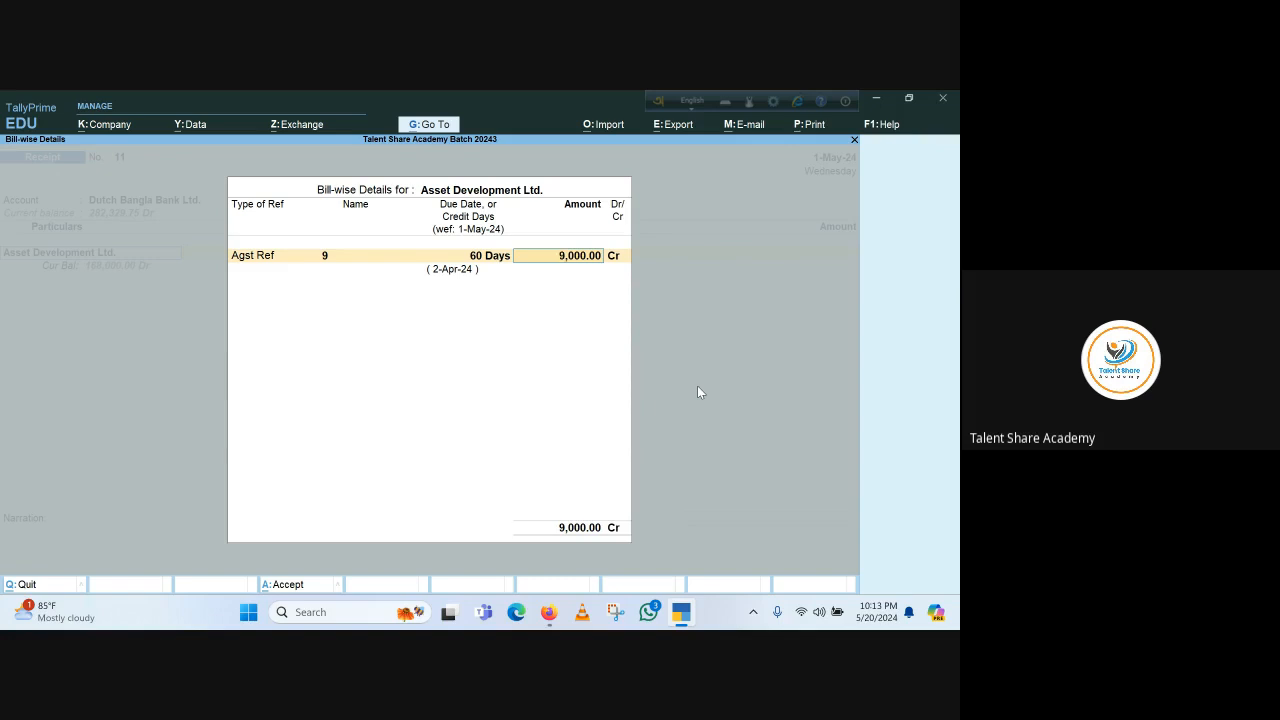
{"action": "key", "text": "Return"}
{"action": "key", "text": "Return"}
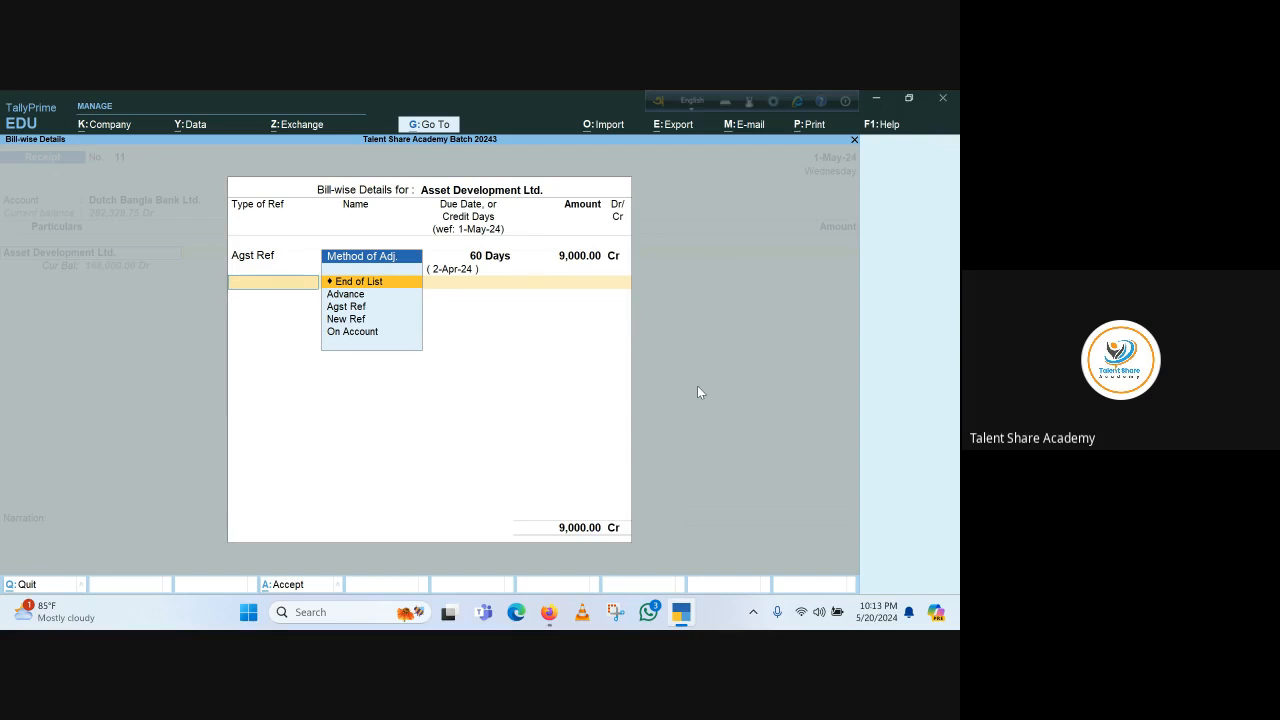
{"action": "key", "text": "Down"}
{"action": "key", "text": "Down"}
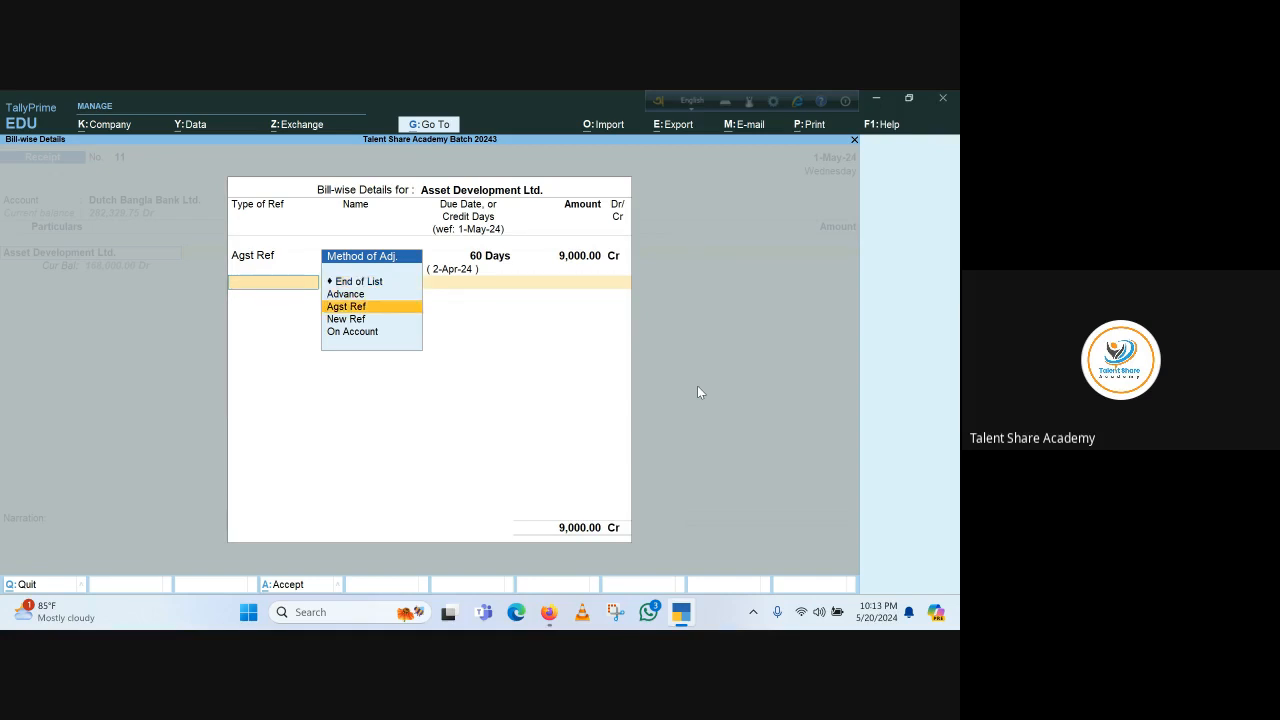
{"action": "key", "text": "Return"}
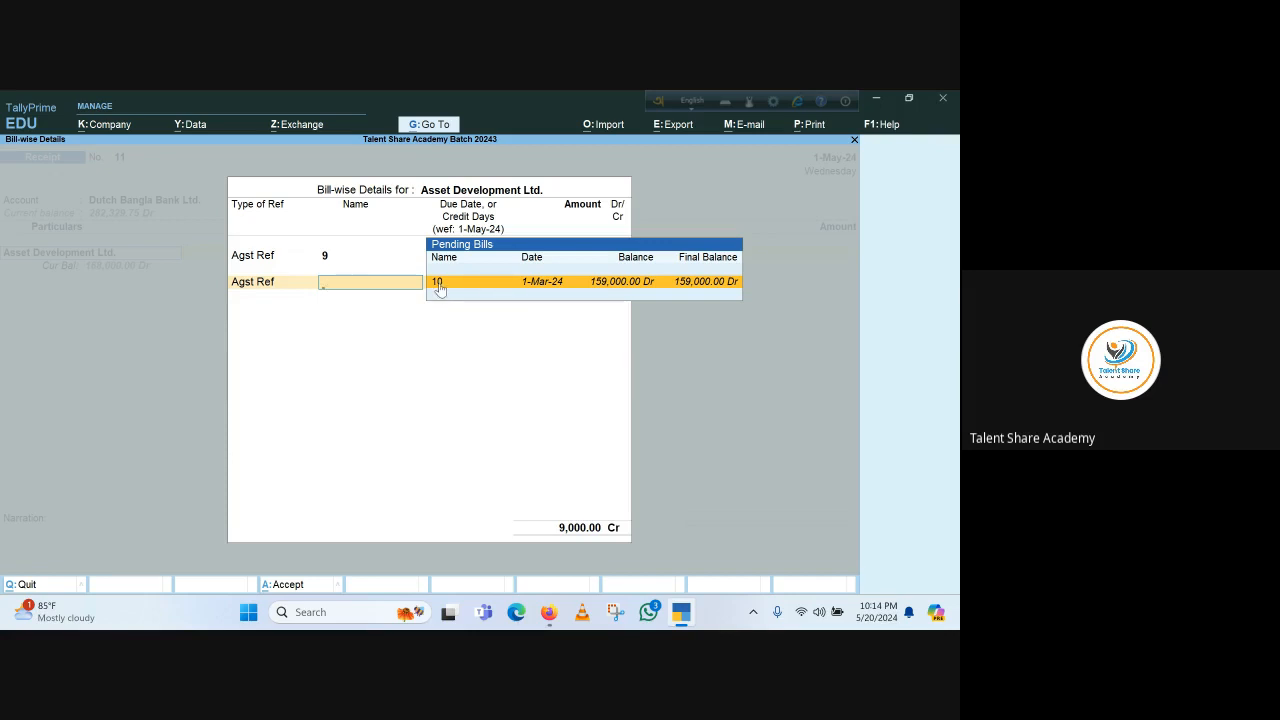
{"action": "key", "text": "Return"}
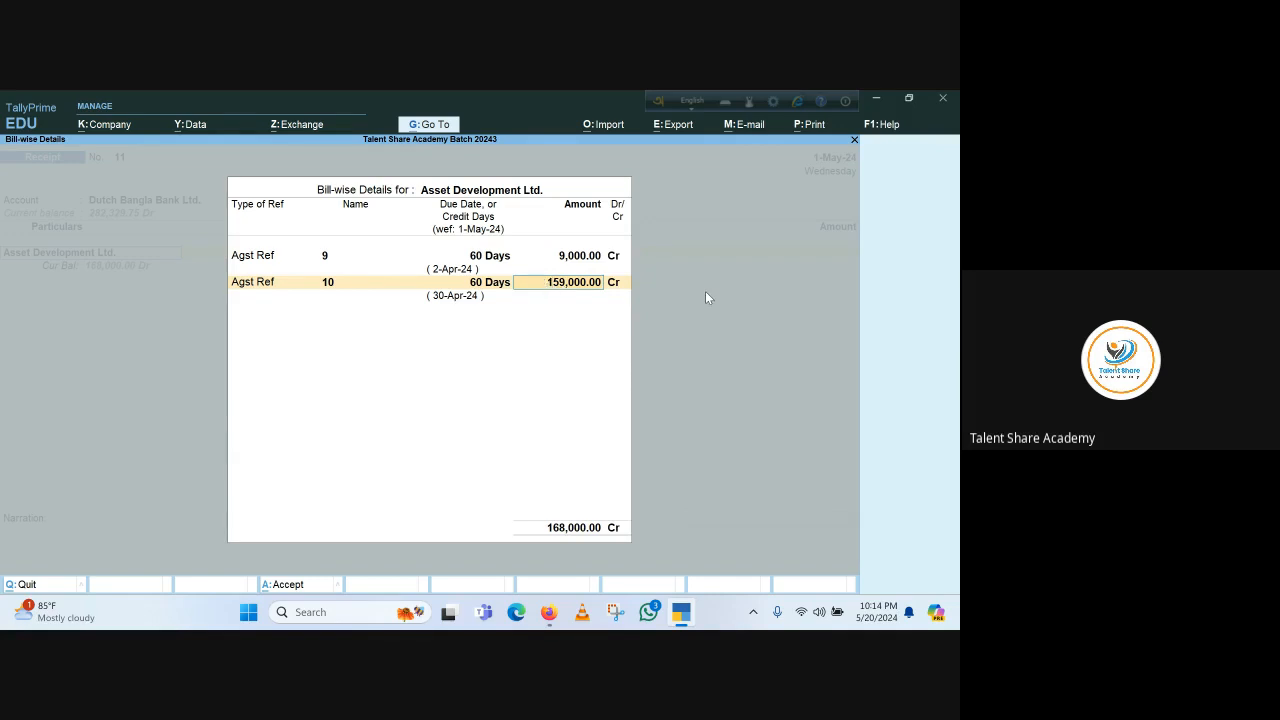
{"action": "type", "text": "141000"}
{"action": "key", "text": "Return"}
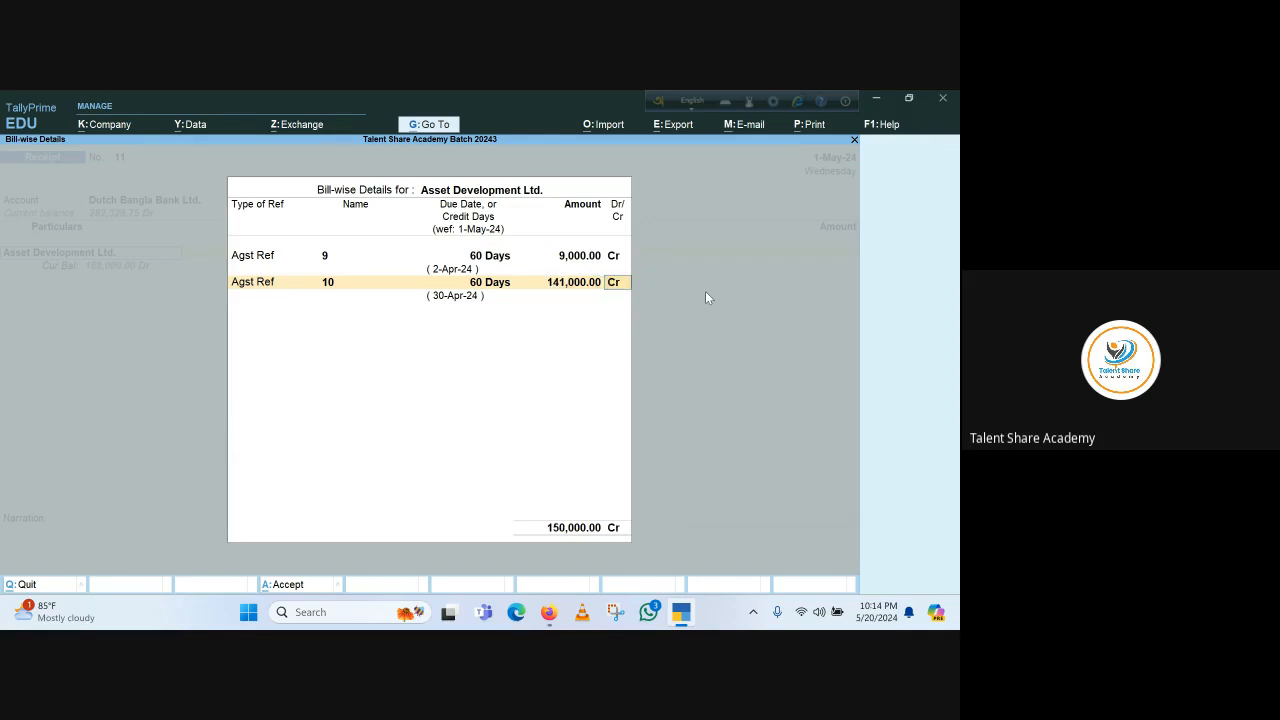
{"action": "key", "text": "Return"}
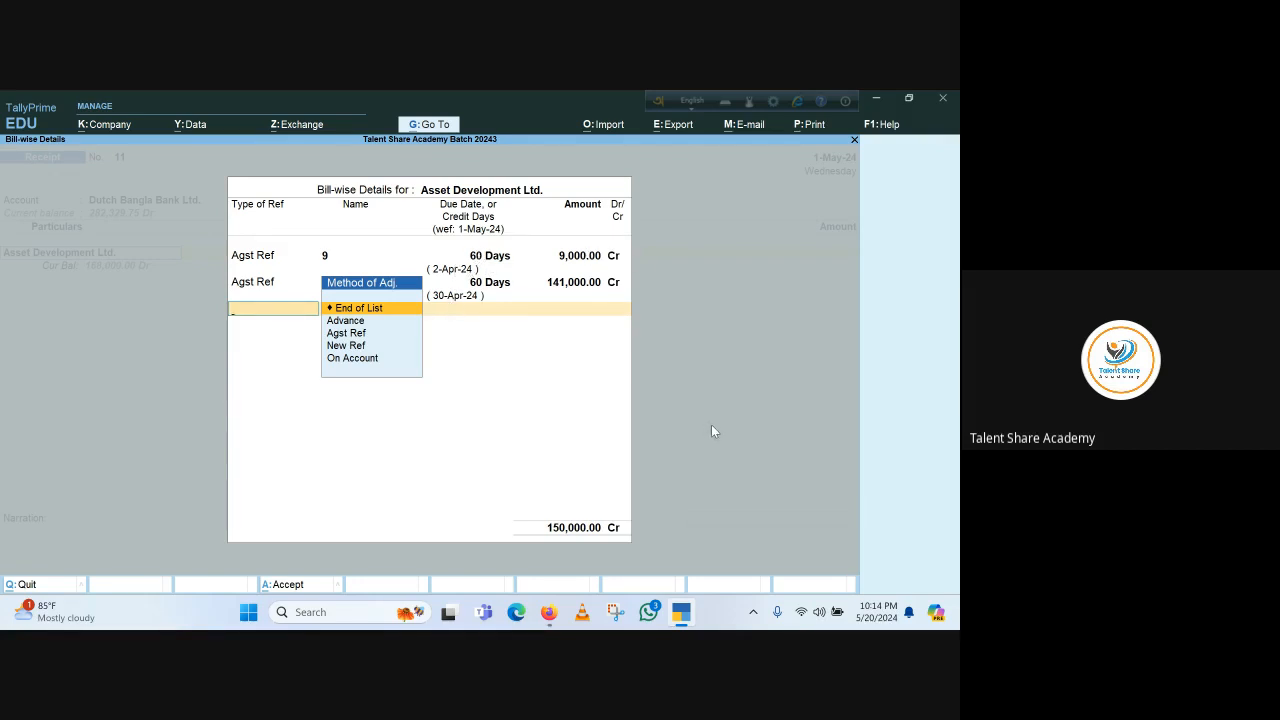
{"action": "key", "text": "Return"}
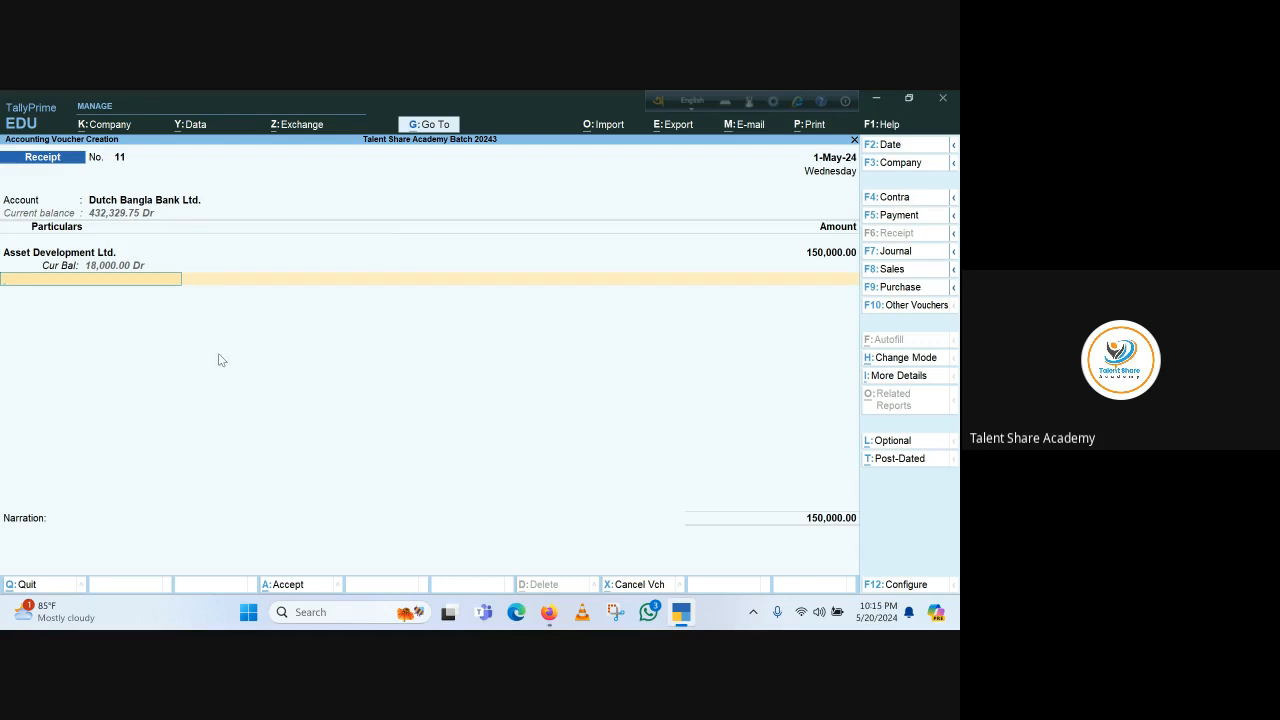
Accept the Cheque/DD bank allocation, skip the narration, and save the receipt voucher
{"action": "key", "text": "Return"}
{"action": "key", "text": "Return"}
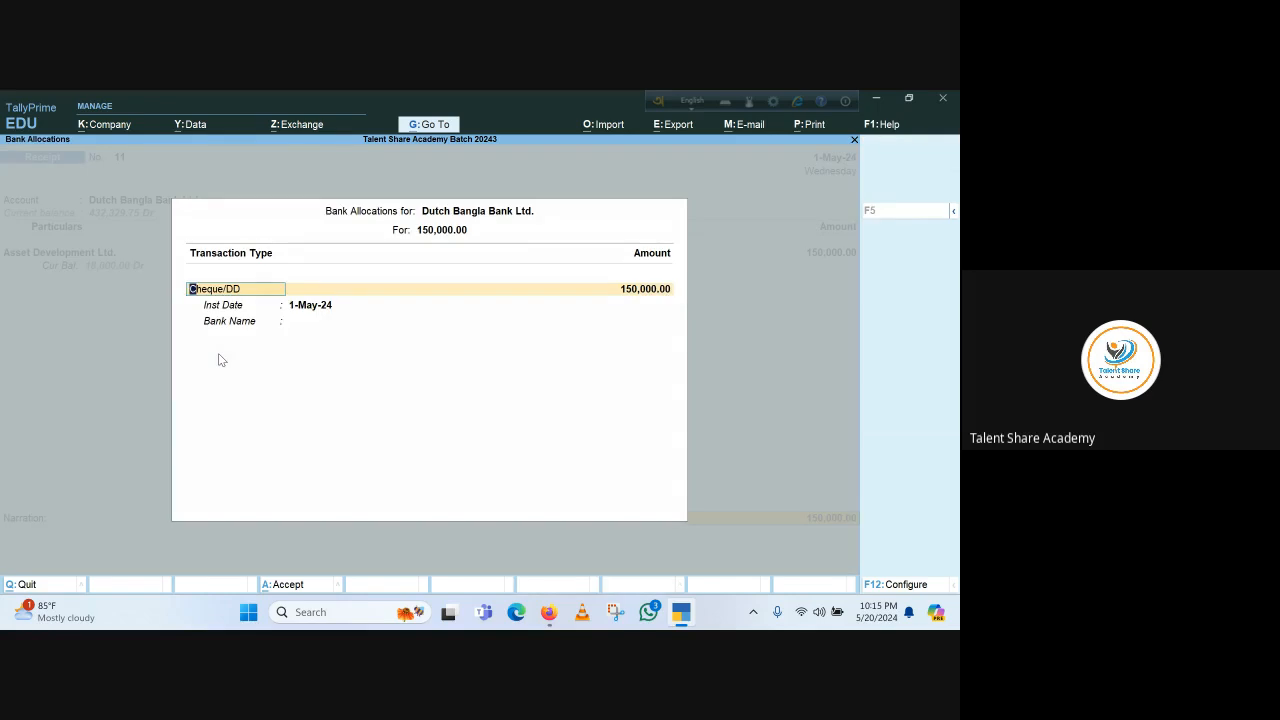
{"action": "key", "text": "Return"}
{"action": "key", "text": "Return"}
{"action": "key", "text": "Return"}
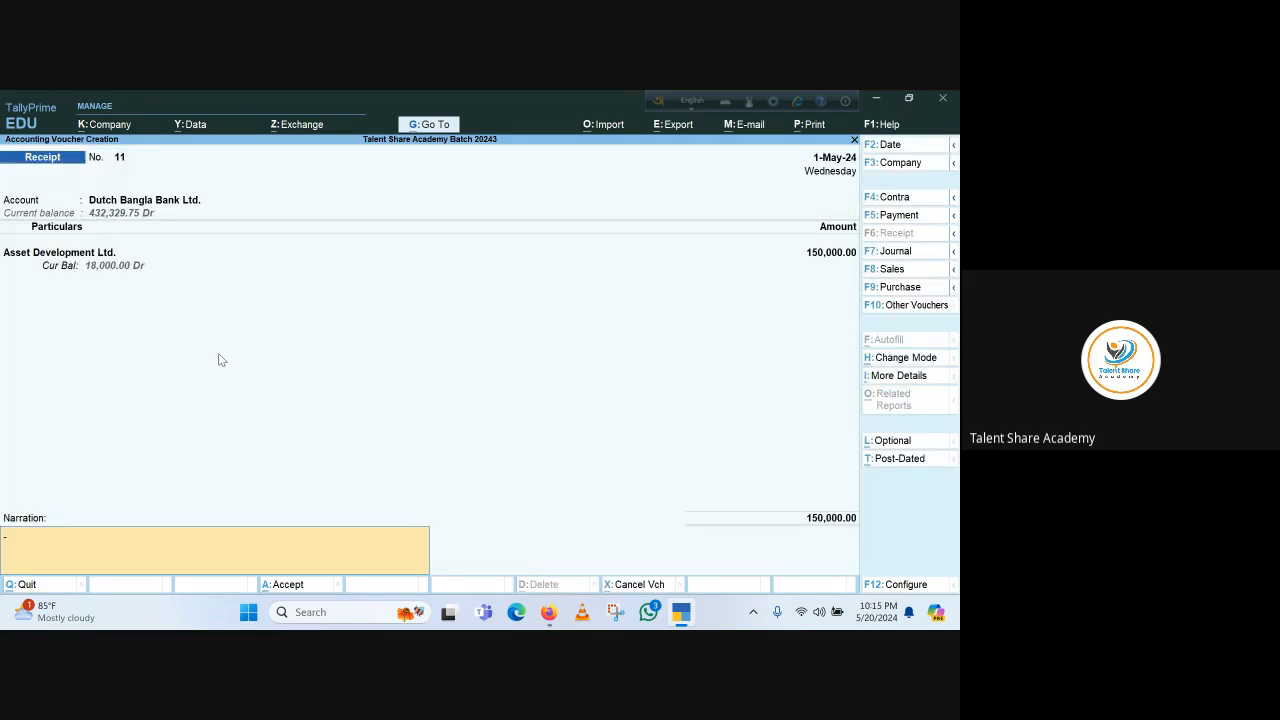
{"action": "key", "text": "Return"}
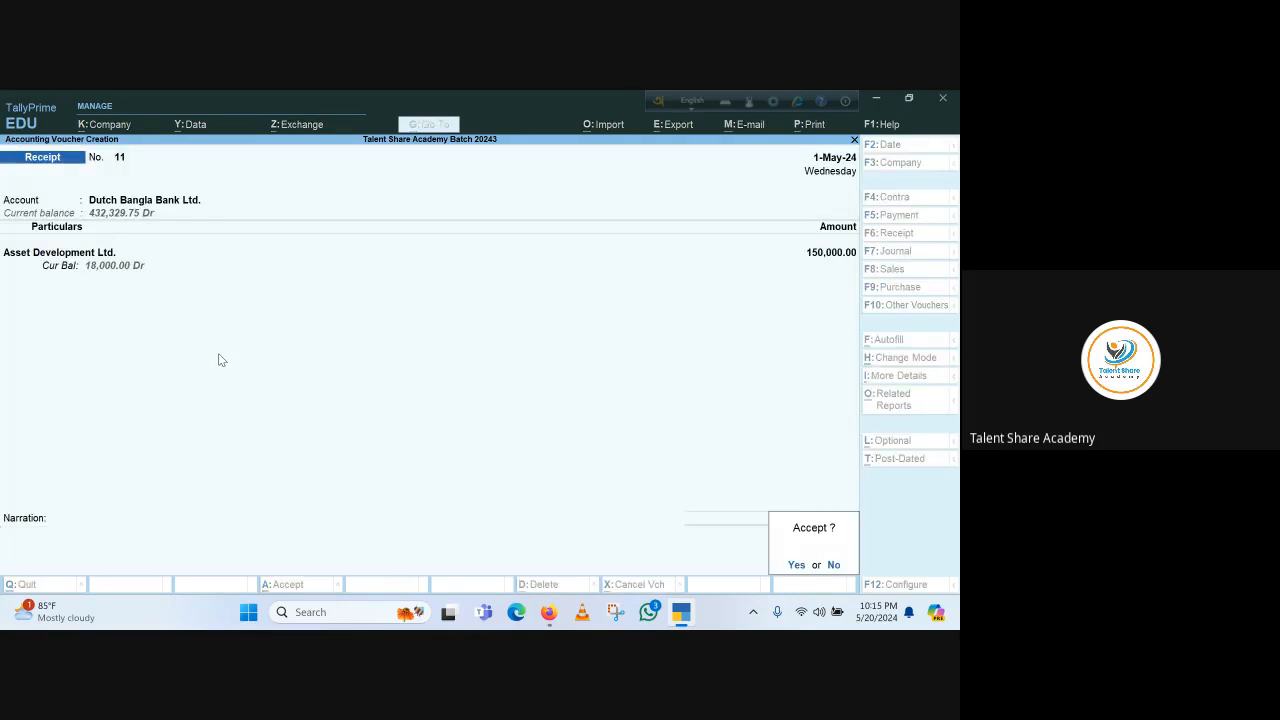
{"action": "key", "text": "Return"}
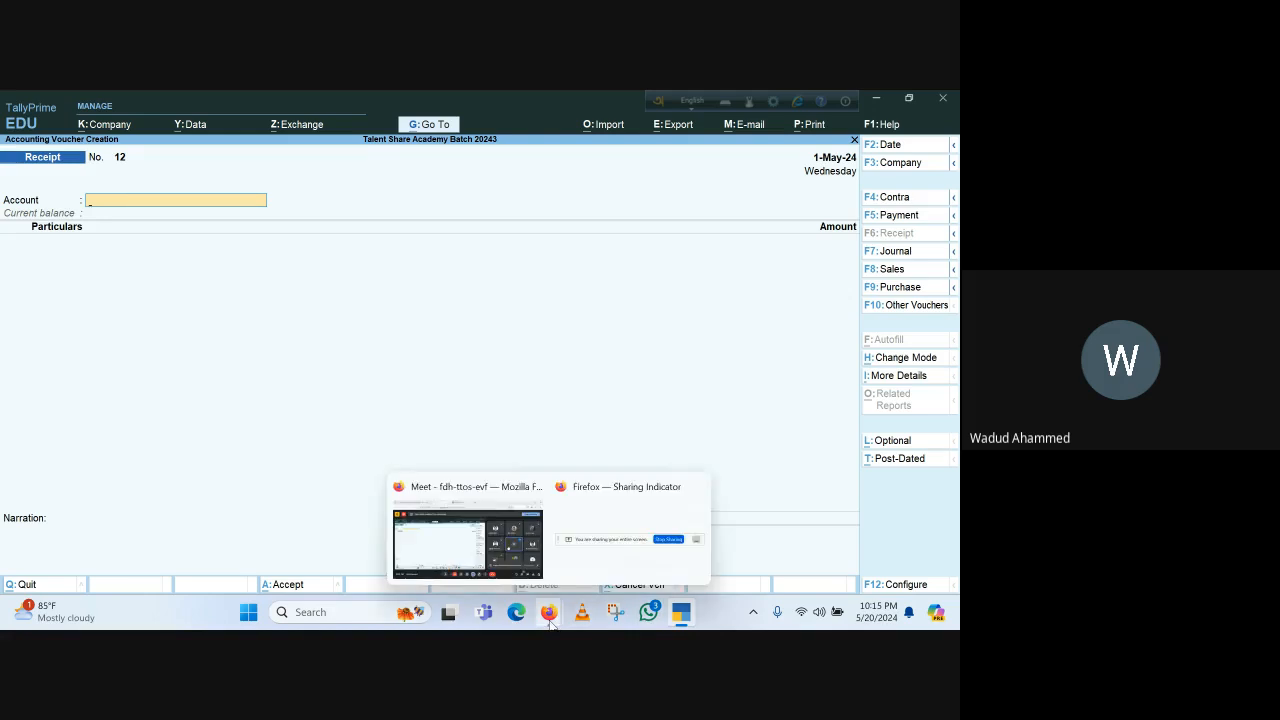
{"action": "mouse_move", "coordinate": [549, 612]}
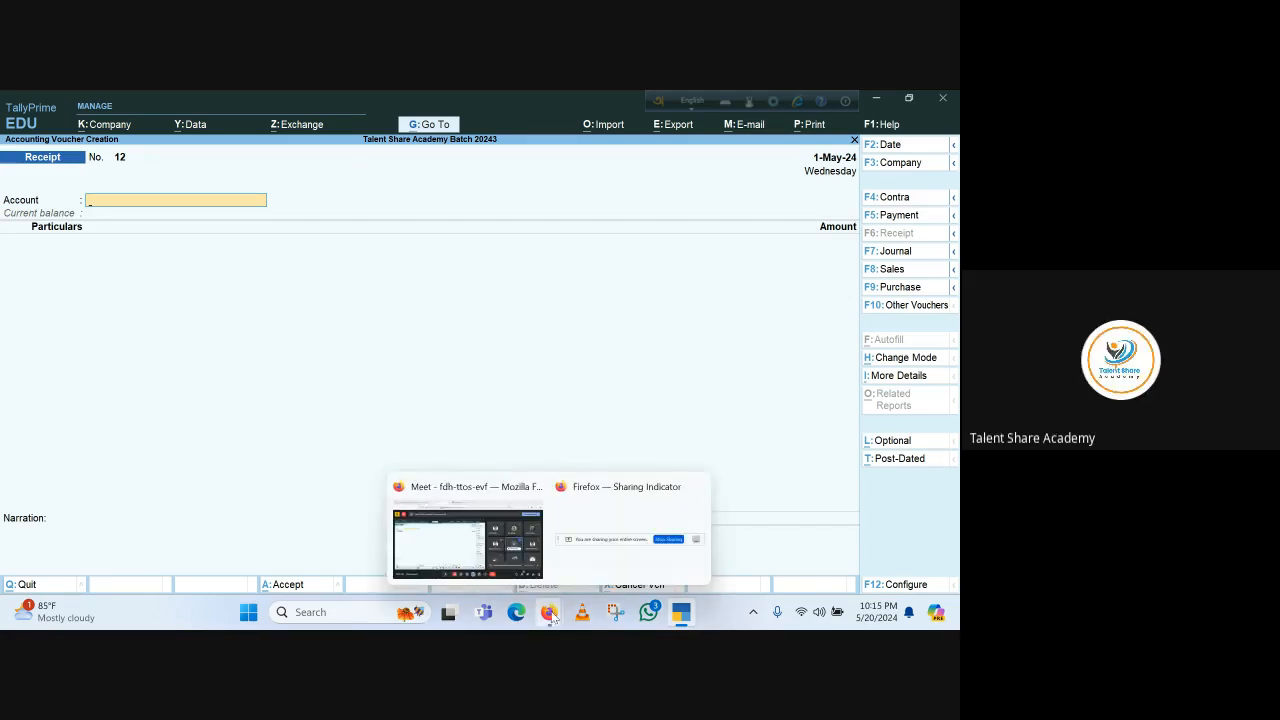
{"action": "left_click", "coordinate": [503, 499]}
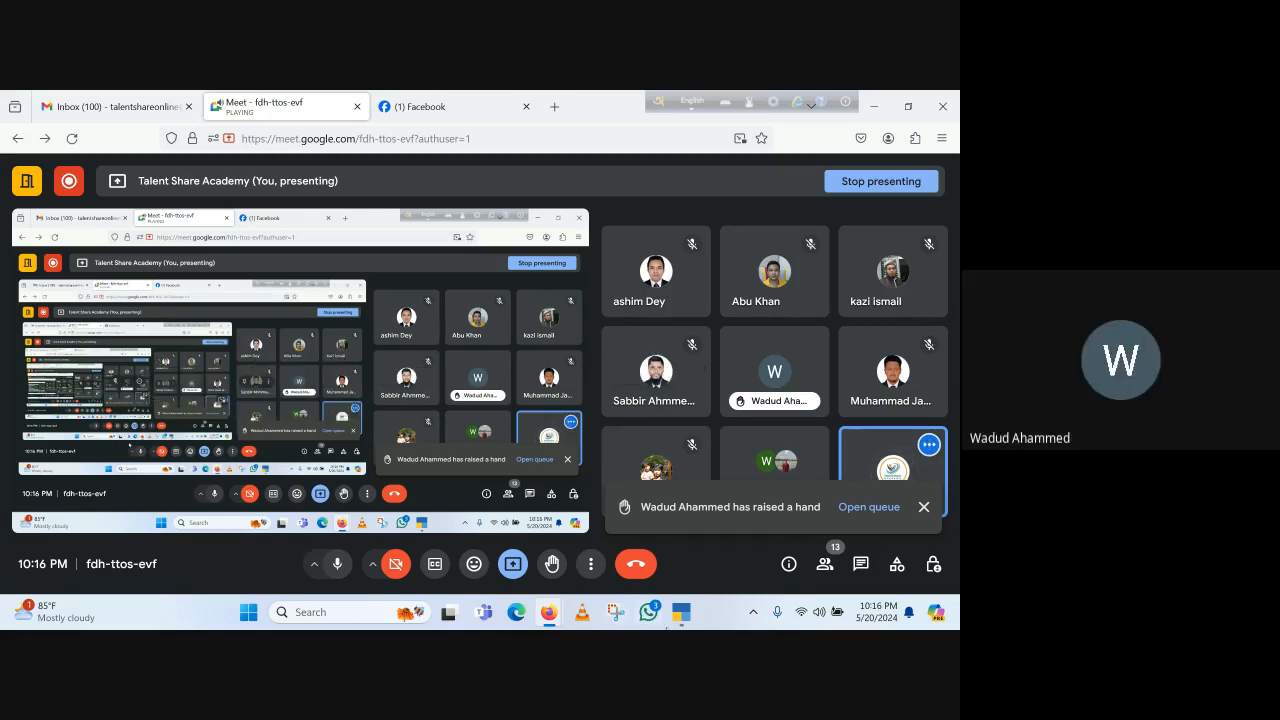
{"action": "mouse_move", "coordinate": [680, 622]}
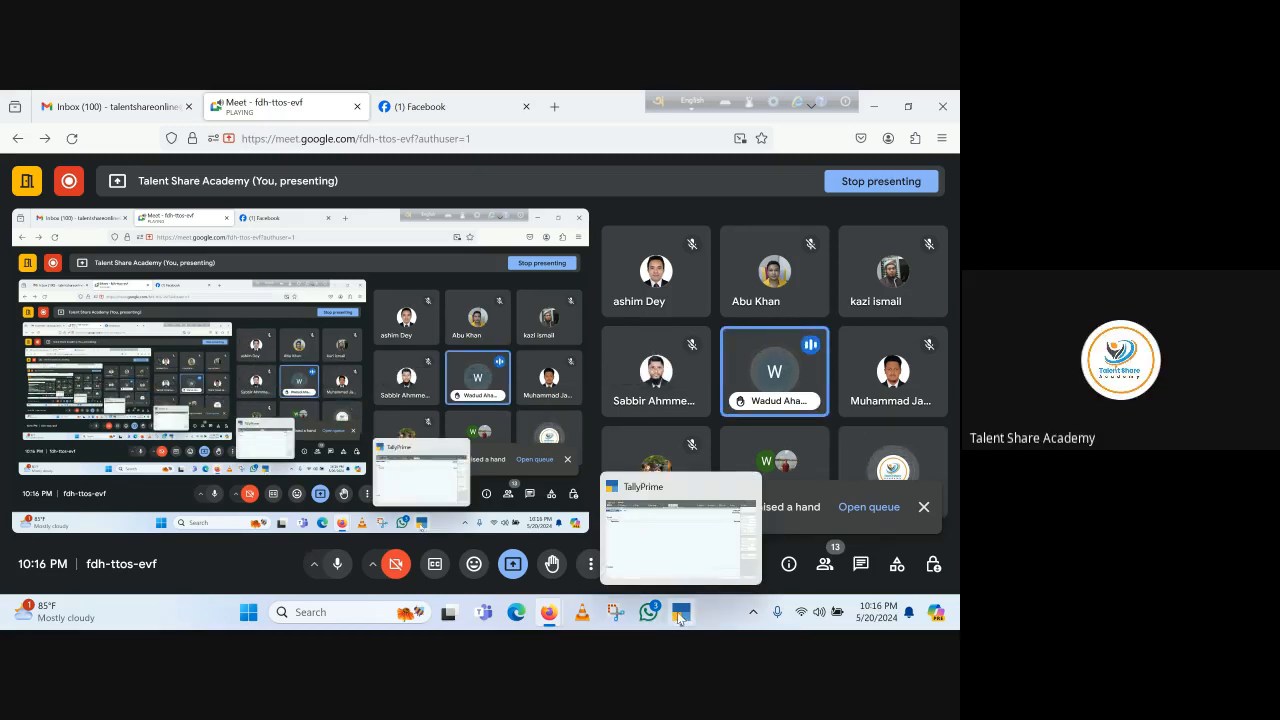
{"action": "left_click", "coordinate": [680, 620]}
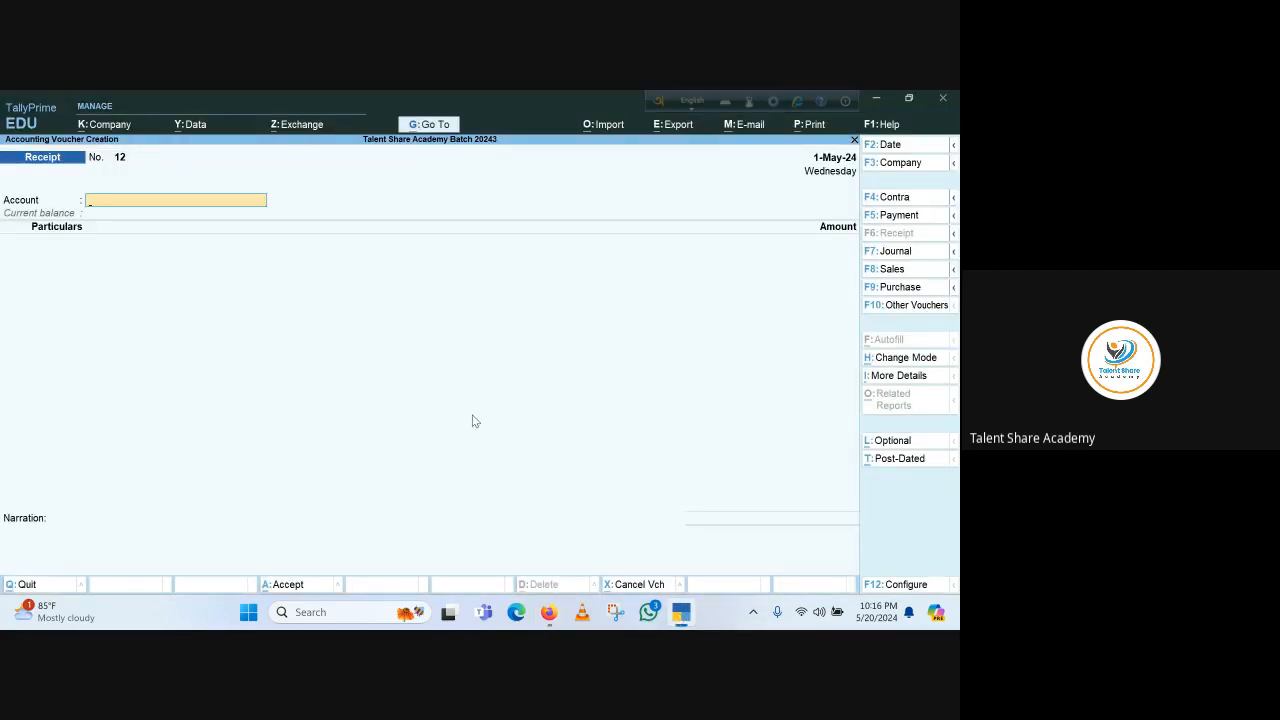
Open the Balance Sheet in detailed view and drill into the Sundry Debtors group summary
{"action": "key", "text": "Escape"}
{"action": "key", "text": "Escape"}
{"action": "key", "text": "Escape"}
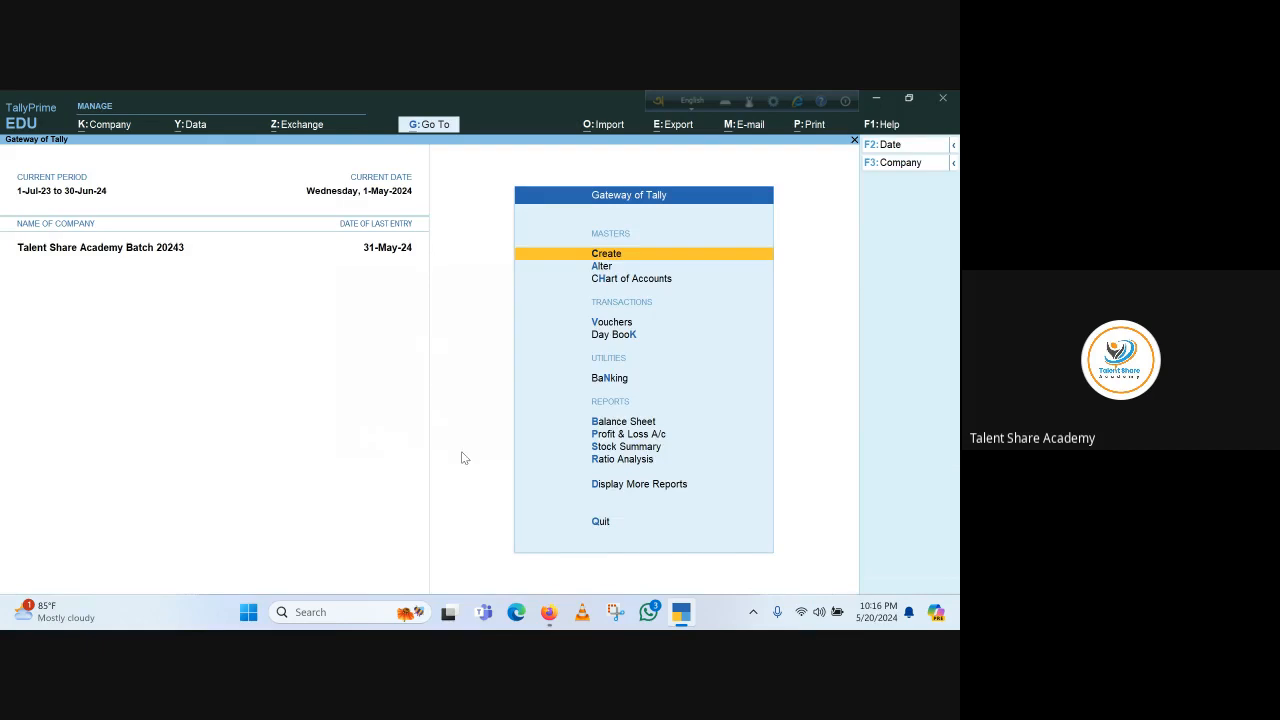
{"action": "left_click", "coordinate": [618, 423]}
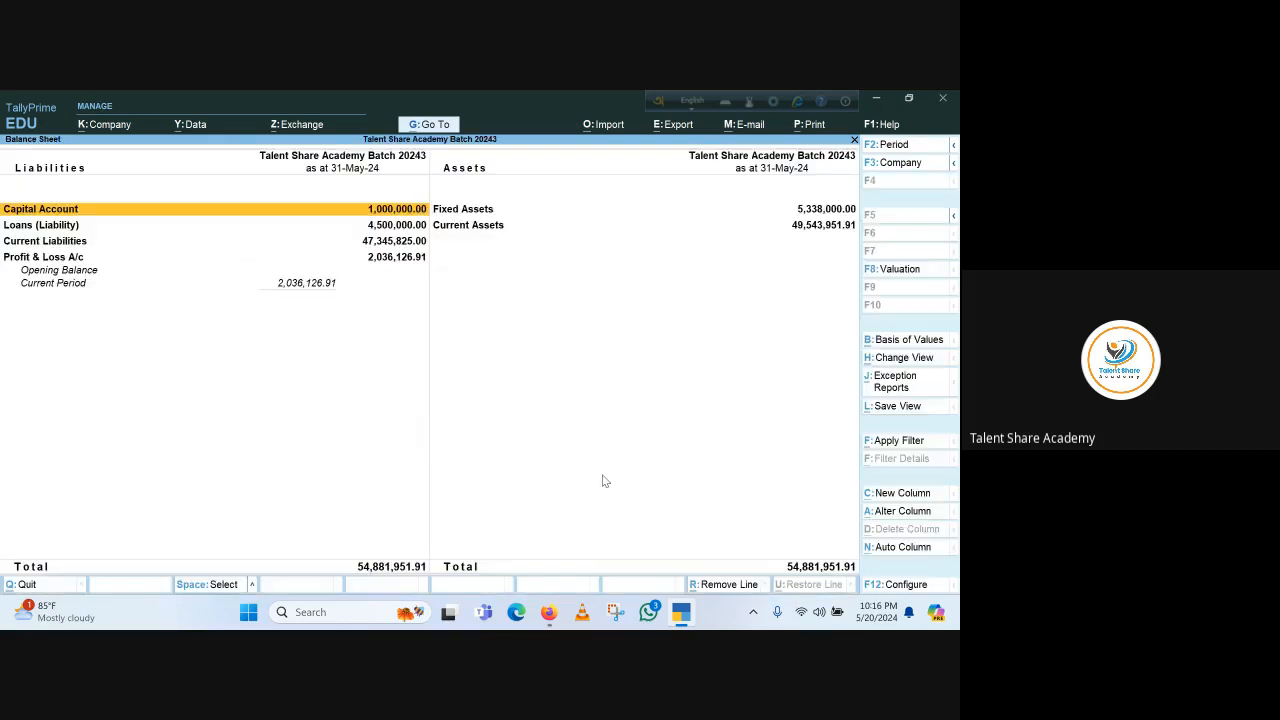
{"action": "key", "text": "alt+F5"}
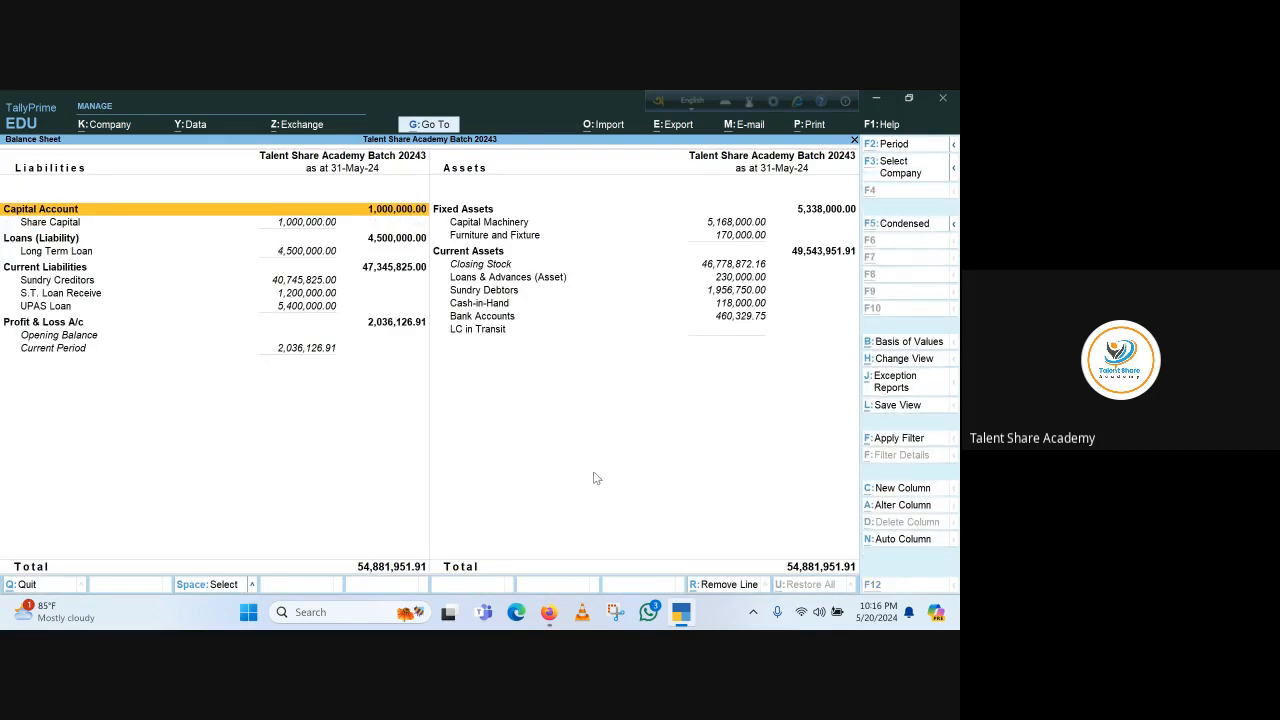
{"action": "left_click", "coordinate": [497, 294]}
{"action": "key", "text": "Return"}
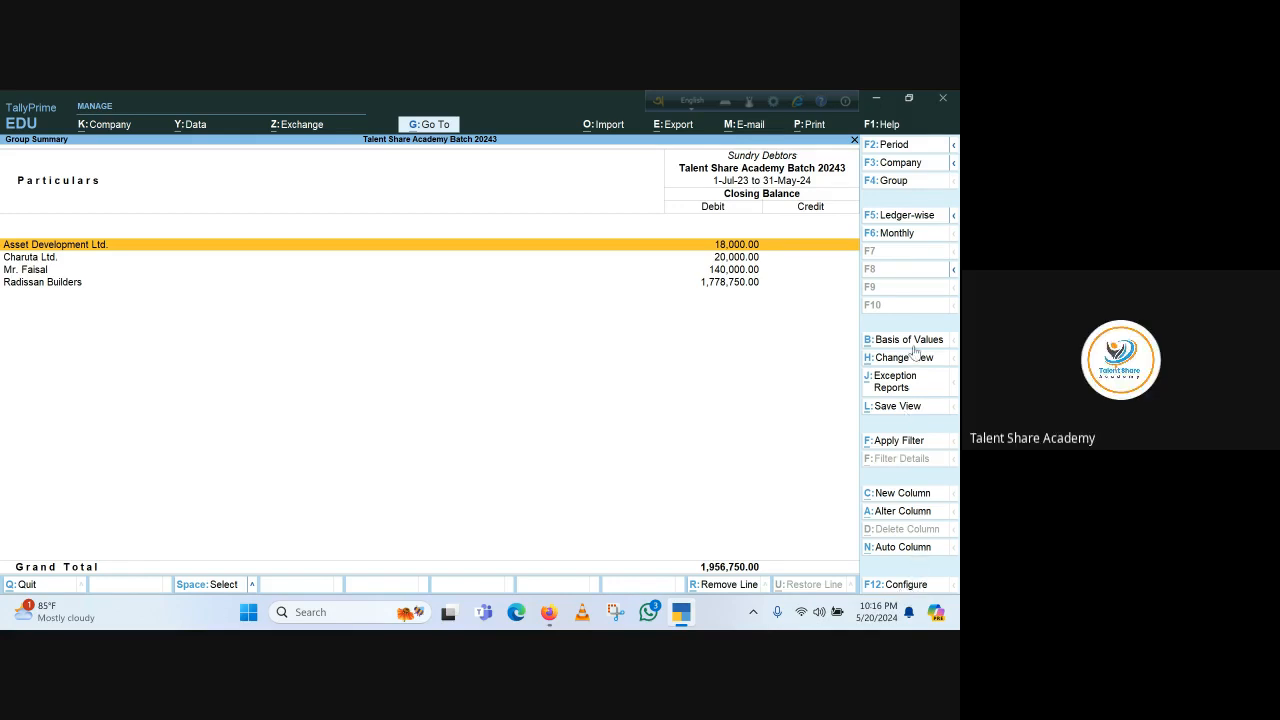
Open the Overdue Receivables exception report for Sundry Debtors and return to the group summary
{"action": "left_click", "coordinate": [919, 219]}
{"action": "left_click", "coordinate": [920, 218]}
{"action": "left_click", "coordinate": [895, 381]}
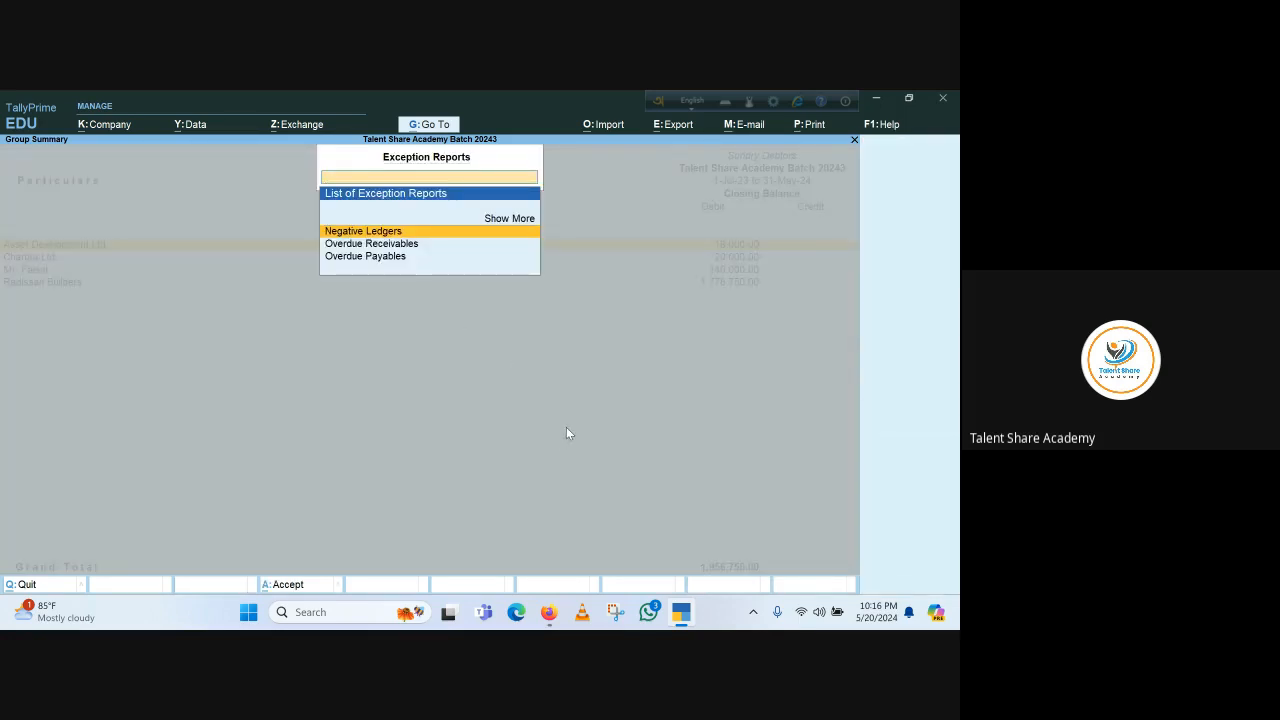
{"action": "key", "text": "Escape"}
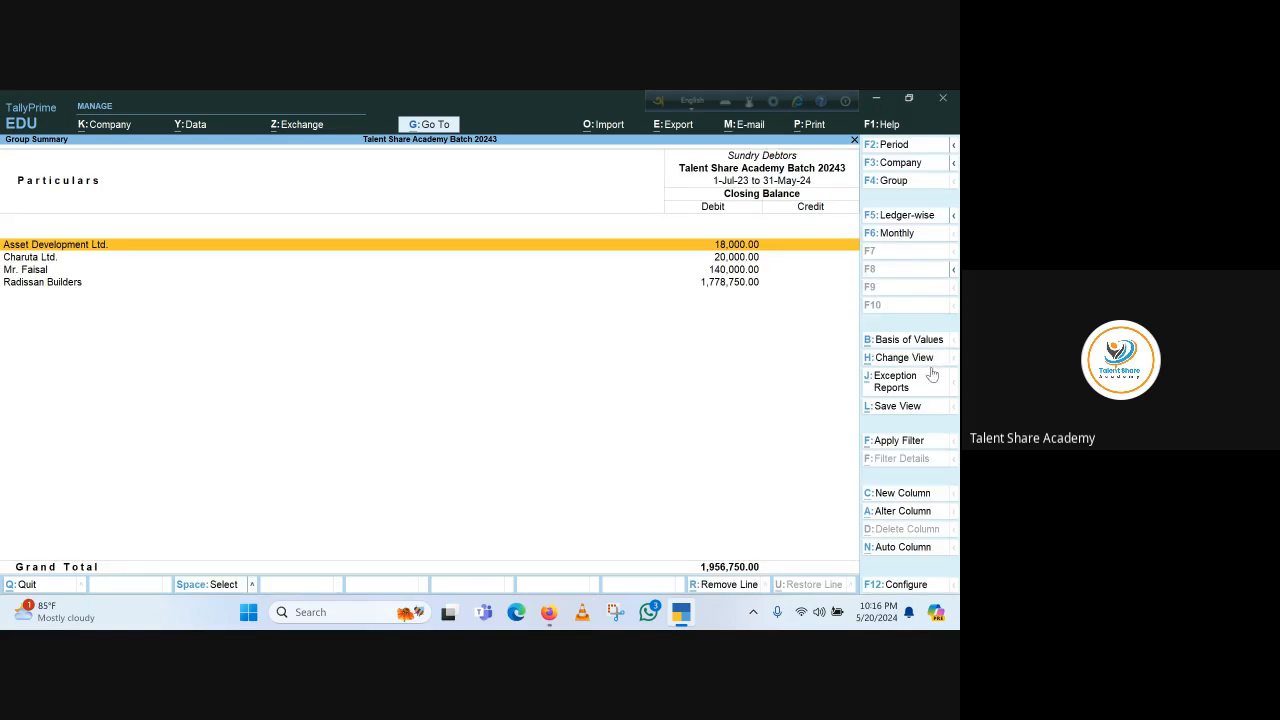
{"action": "left_click", "coordinate": [899, 384]}
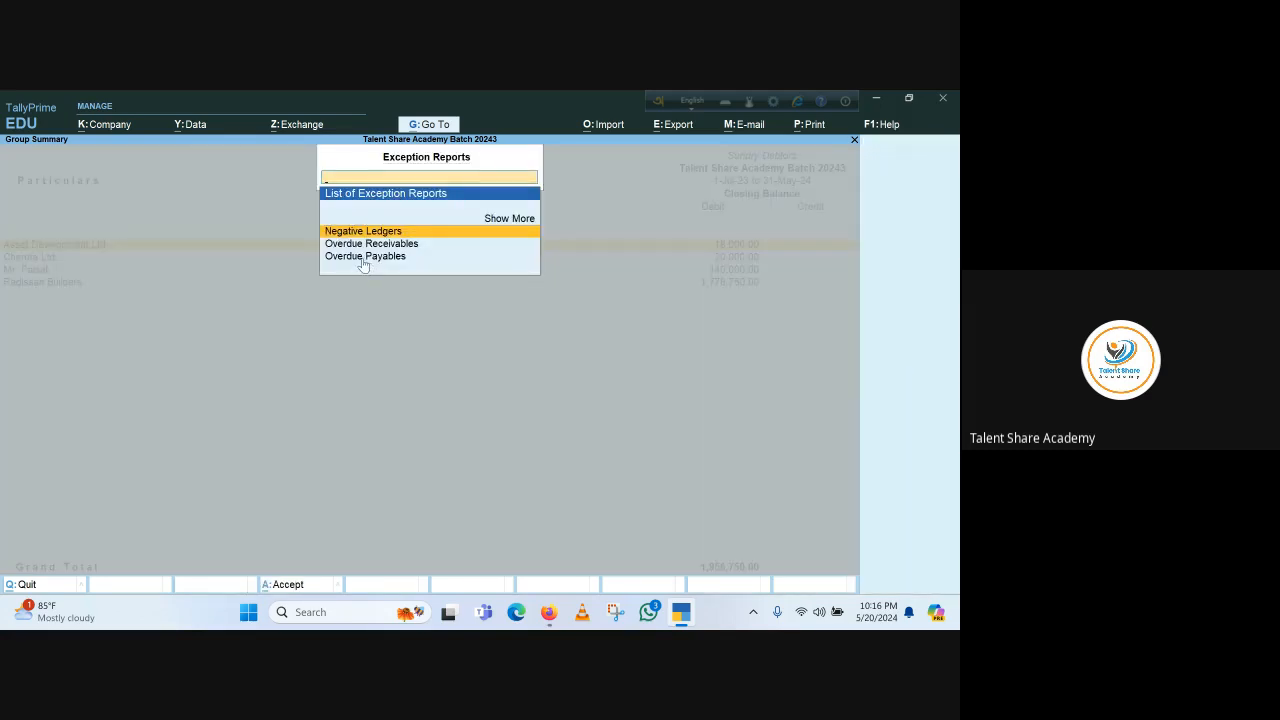
{"action": "key", "text": "Down"}
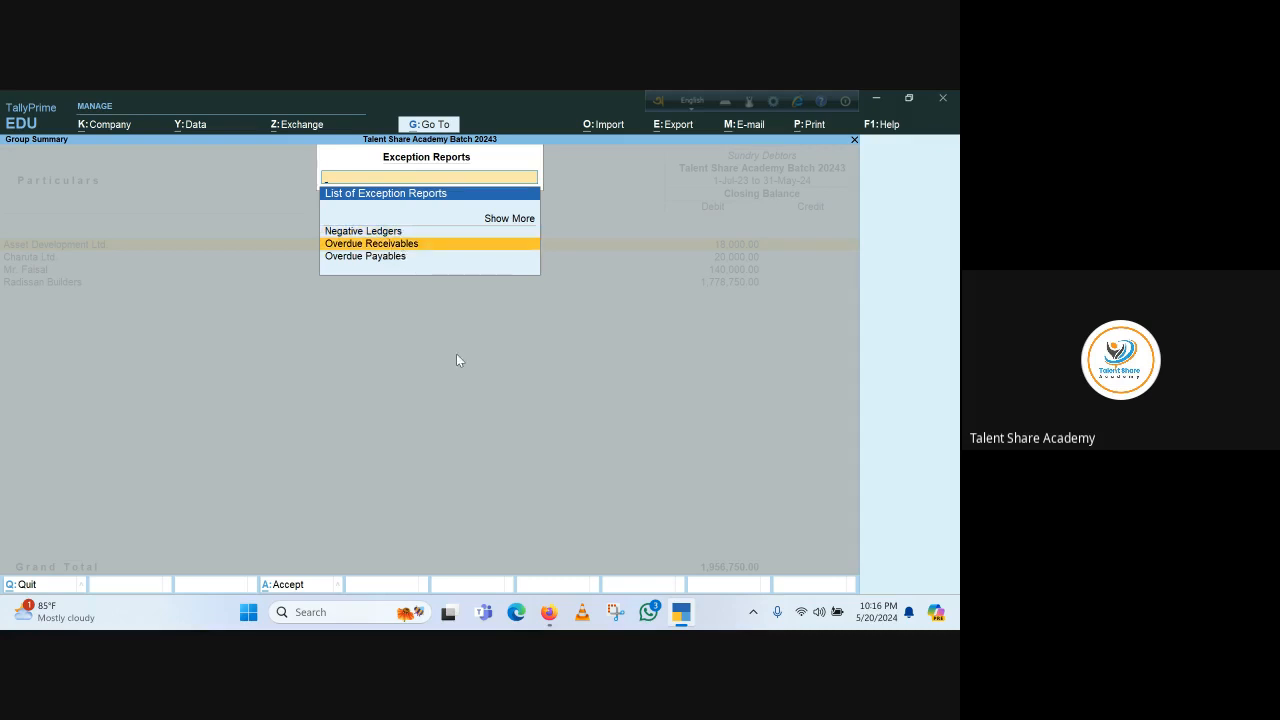
{"action": "key", "text": "Return"}
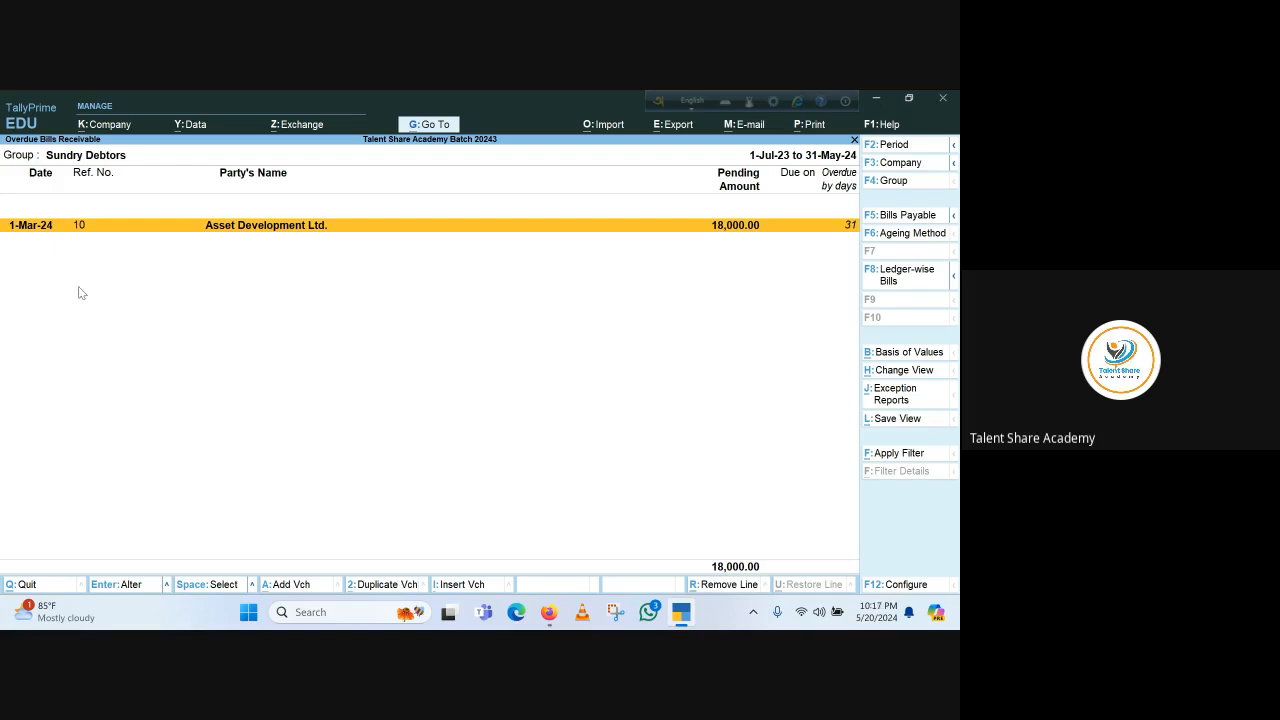
{"action": "key", "text": "Escape"}
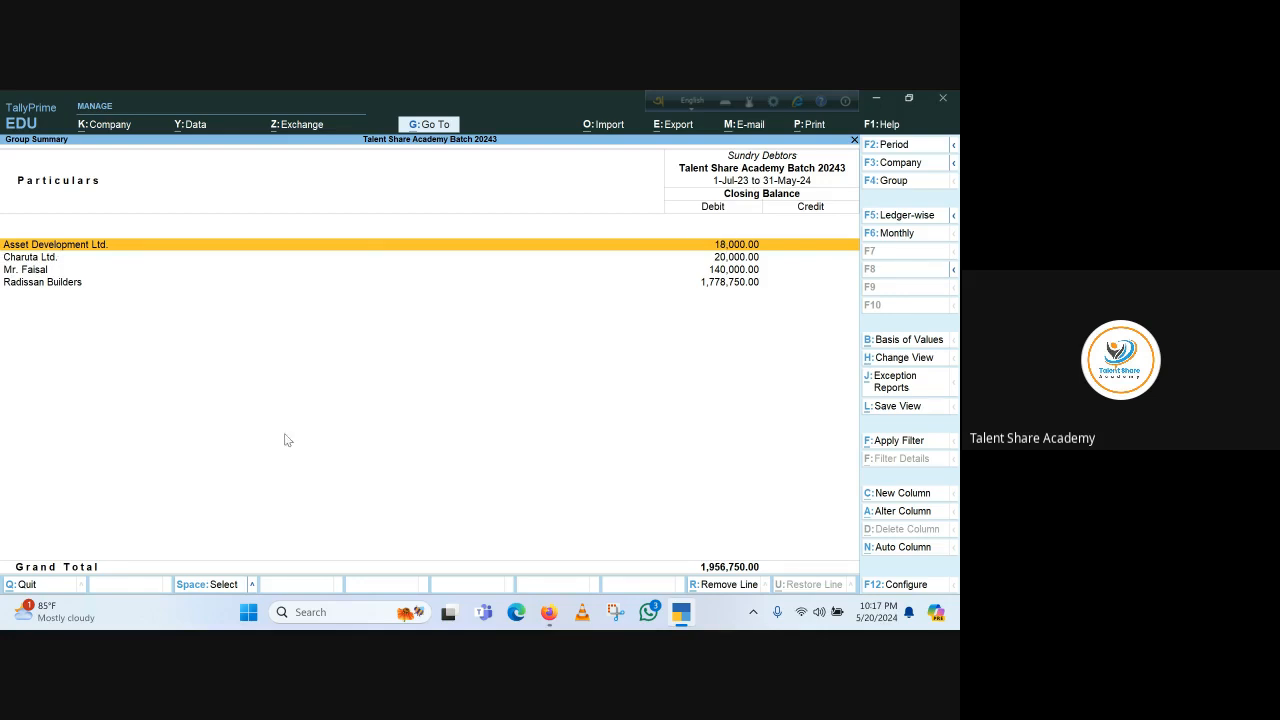
Create a ledger named Bay Development Ltd. under Sundry Debtors with Corporate Price as its pricing level
{"action": "key", "text": "Escape"}
{"action": "key", "text": "Escape"}
{"action": "key", "text": "Escape"}
{"action": "key", "text": "Escape"}
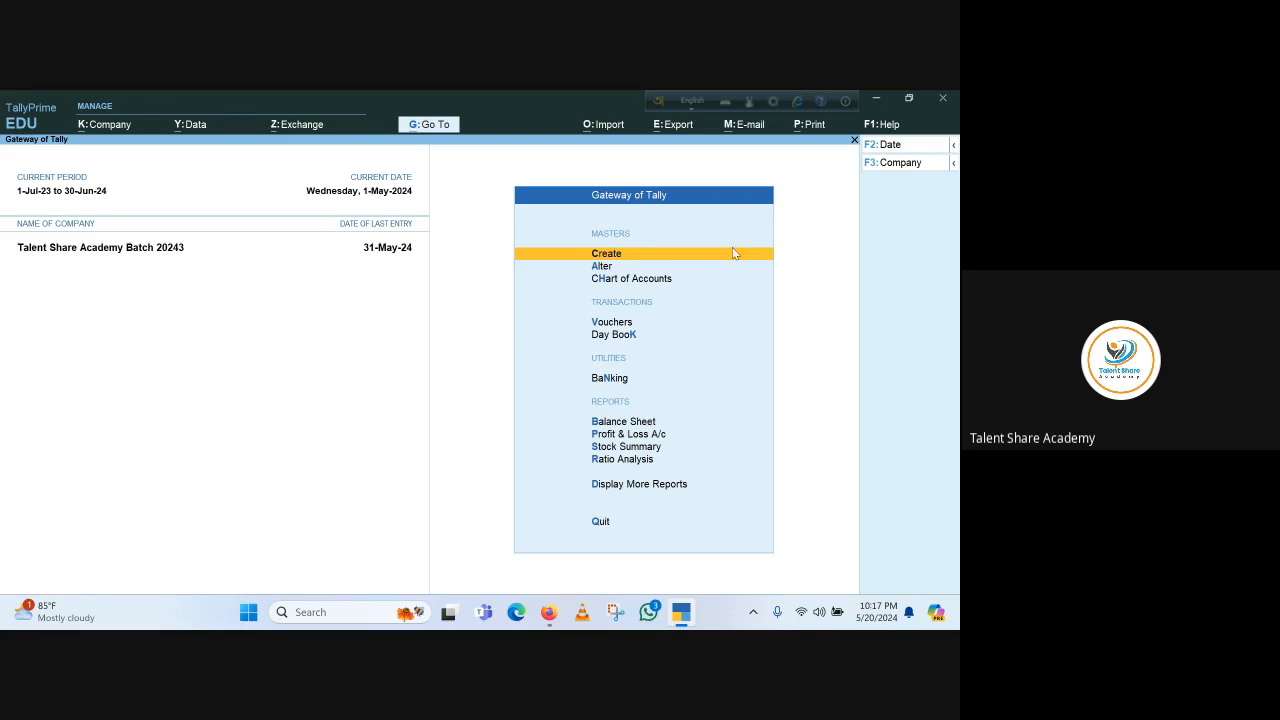
{"action": "left_click", "coordinate": [609, 254]}
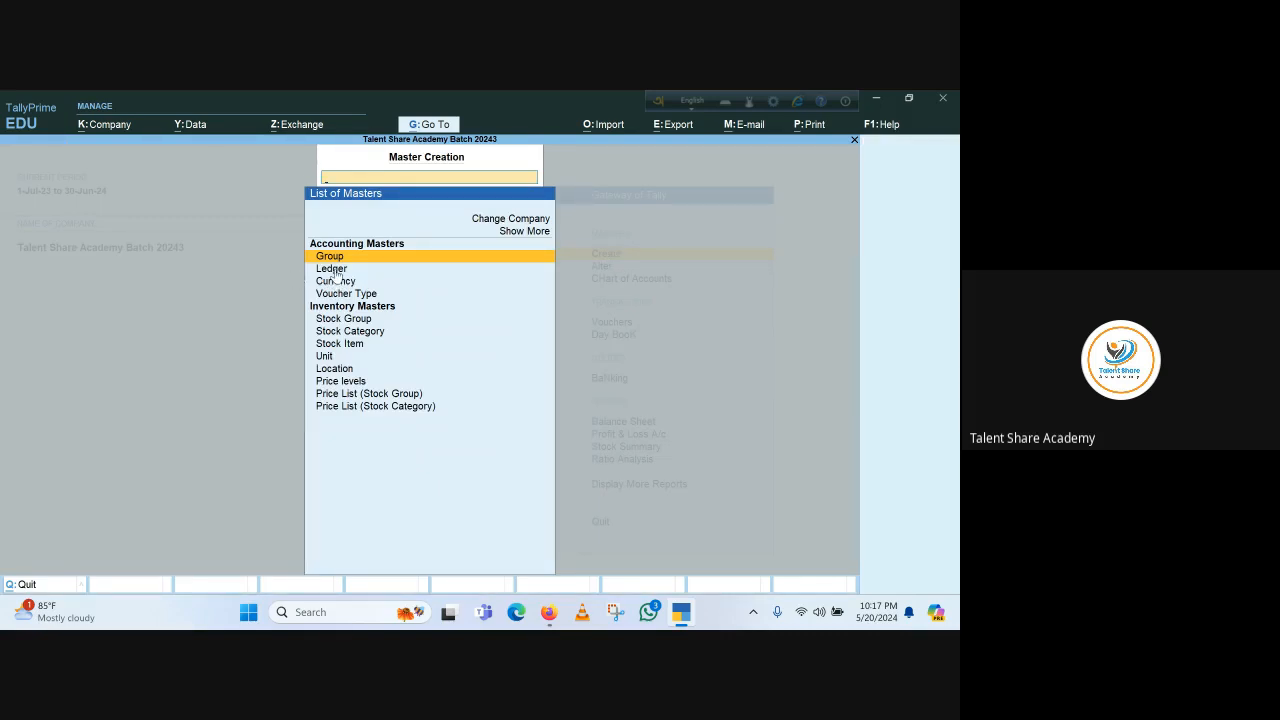
{"action": "key", "text": "Down"}
{"action": "key", "text": "Return"}
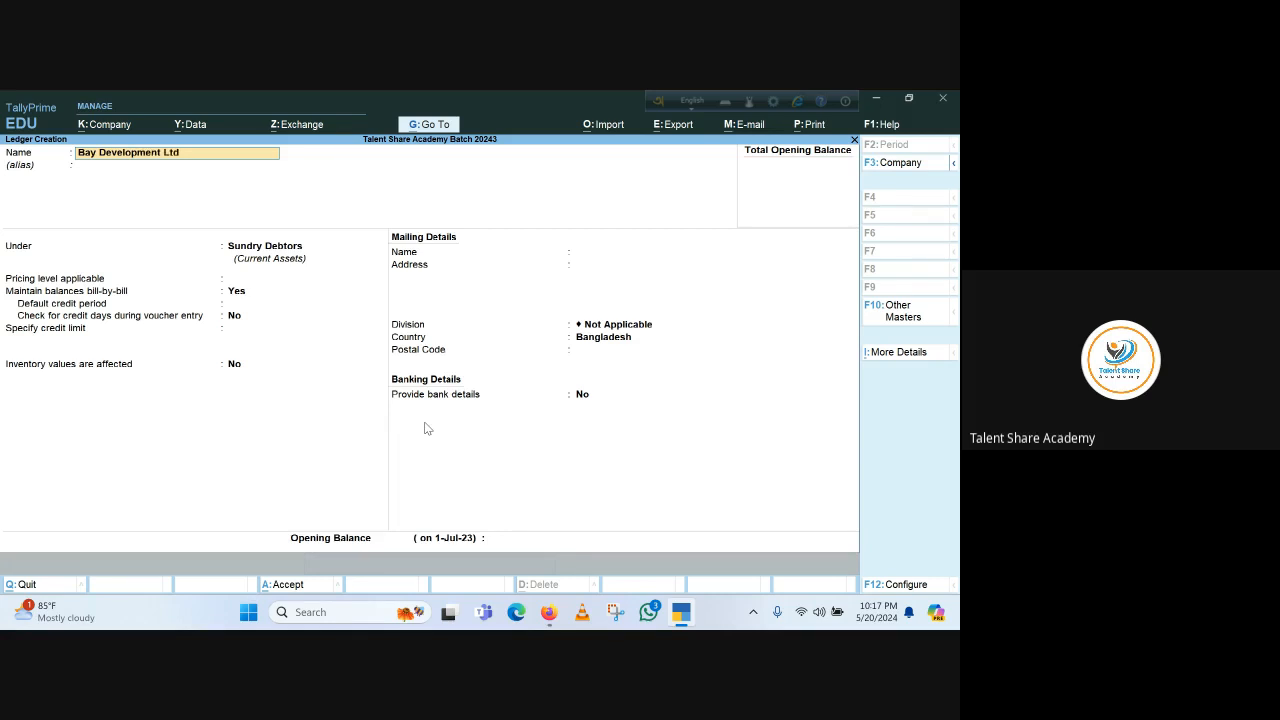
{"action": "key", "text": "Return"}
{"action": "key", "text": "Return"}
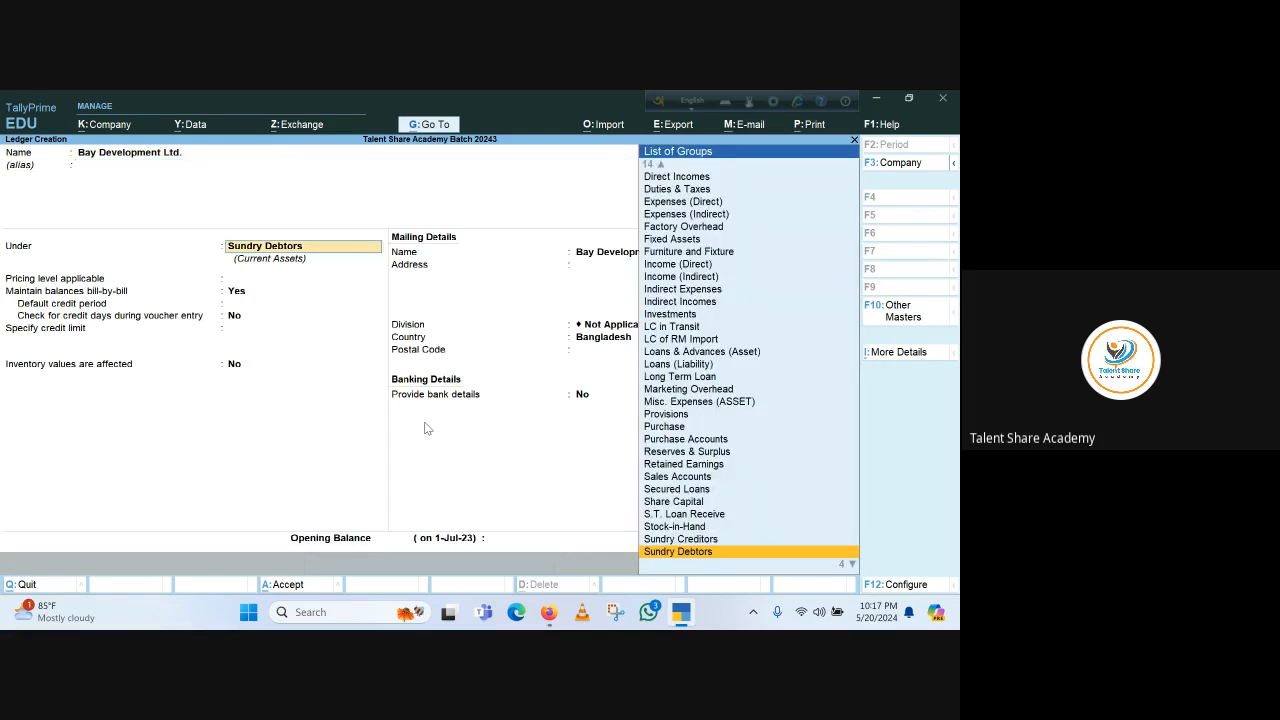
{"action": "key", "text": "Return"}
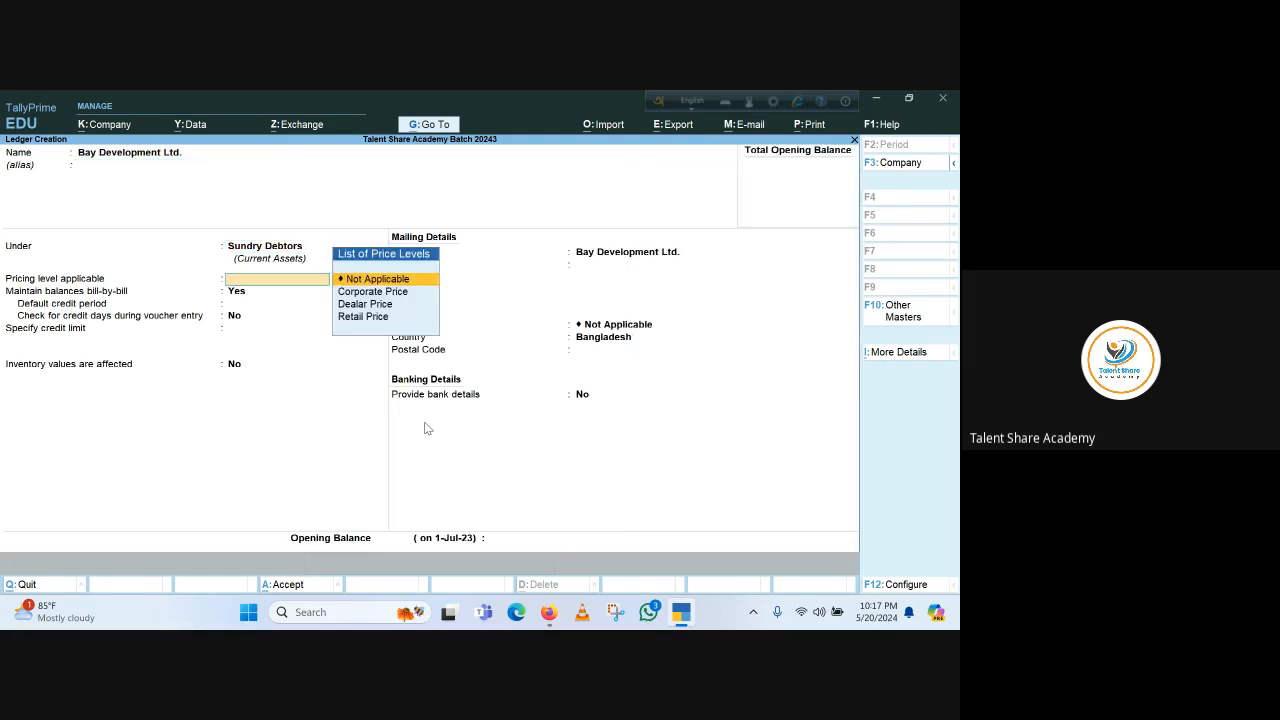
{"action": "key", "text": "Down"}
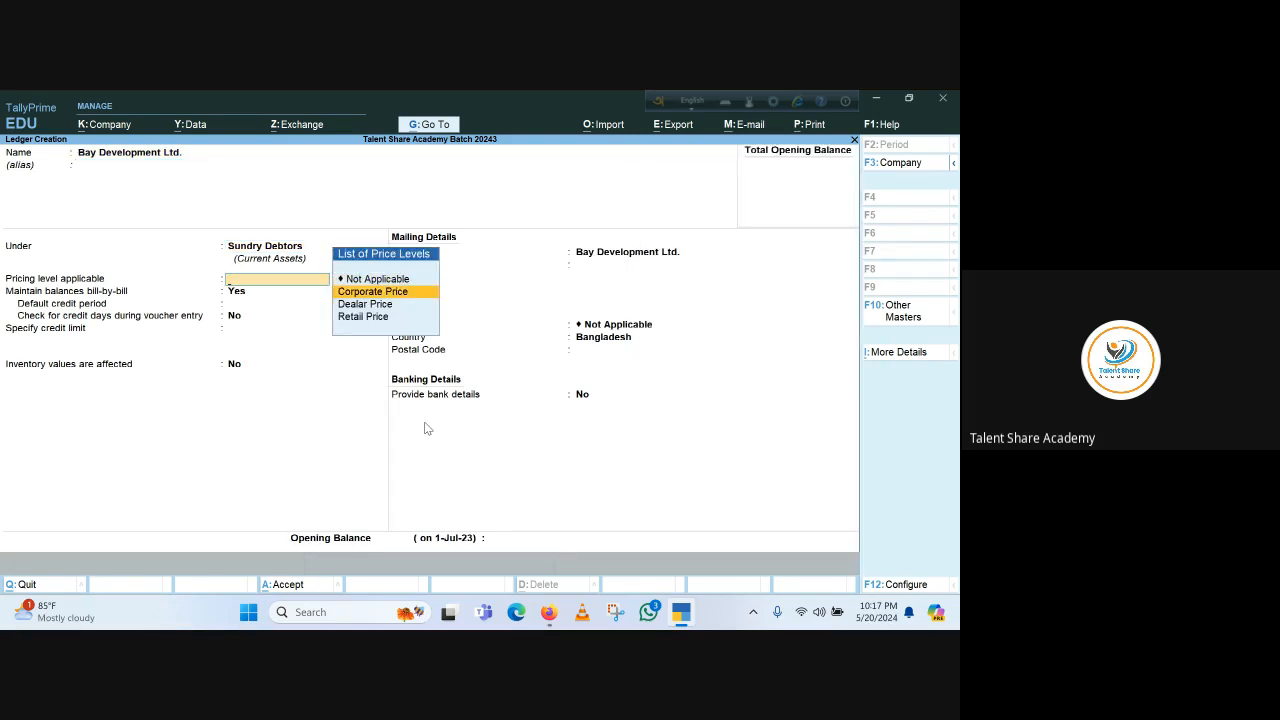
{"action": "key", "text": "Return"}
{"action": "key", "text": "Return"}
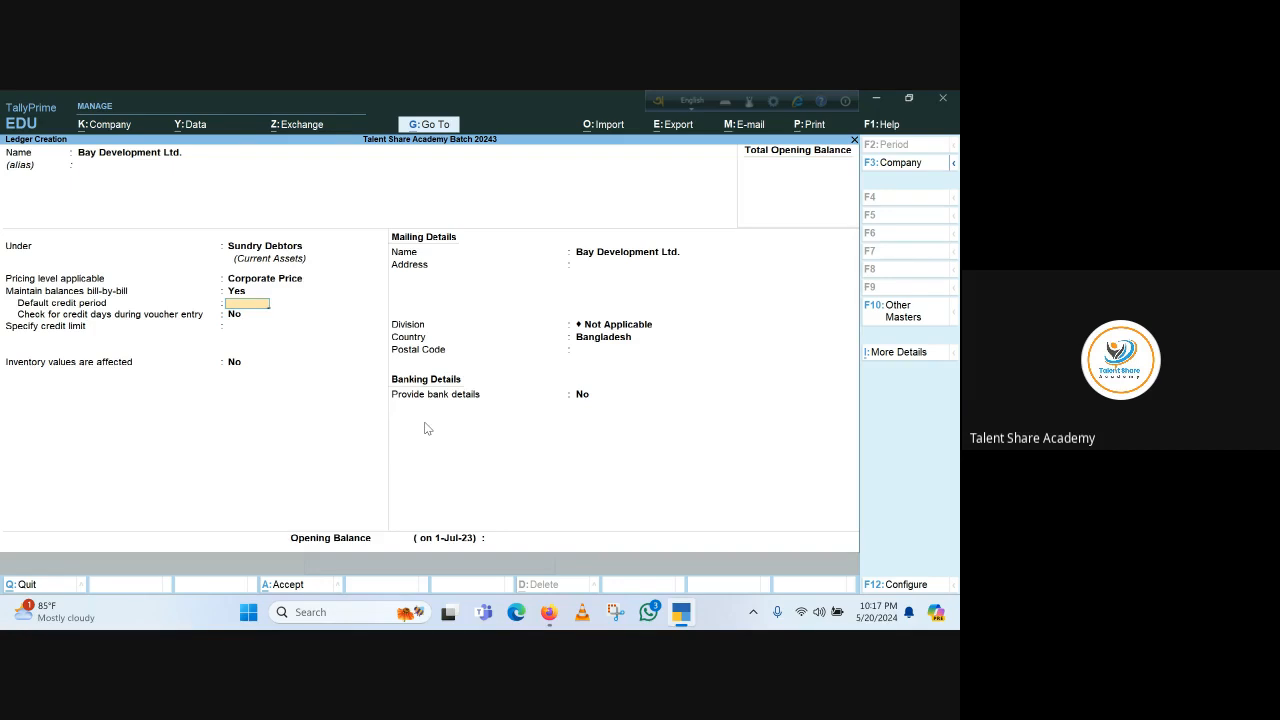
Set the ledger's default credit period to 60 Days, save it, and return to the Gateway
{"action": "key", "text": "Return"}
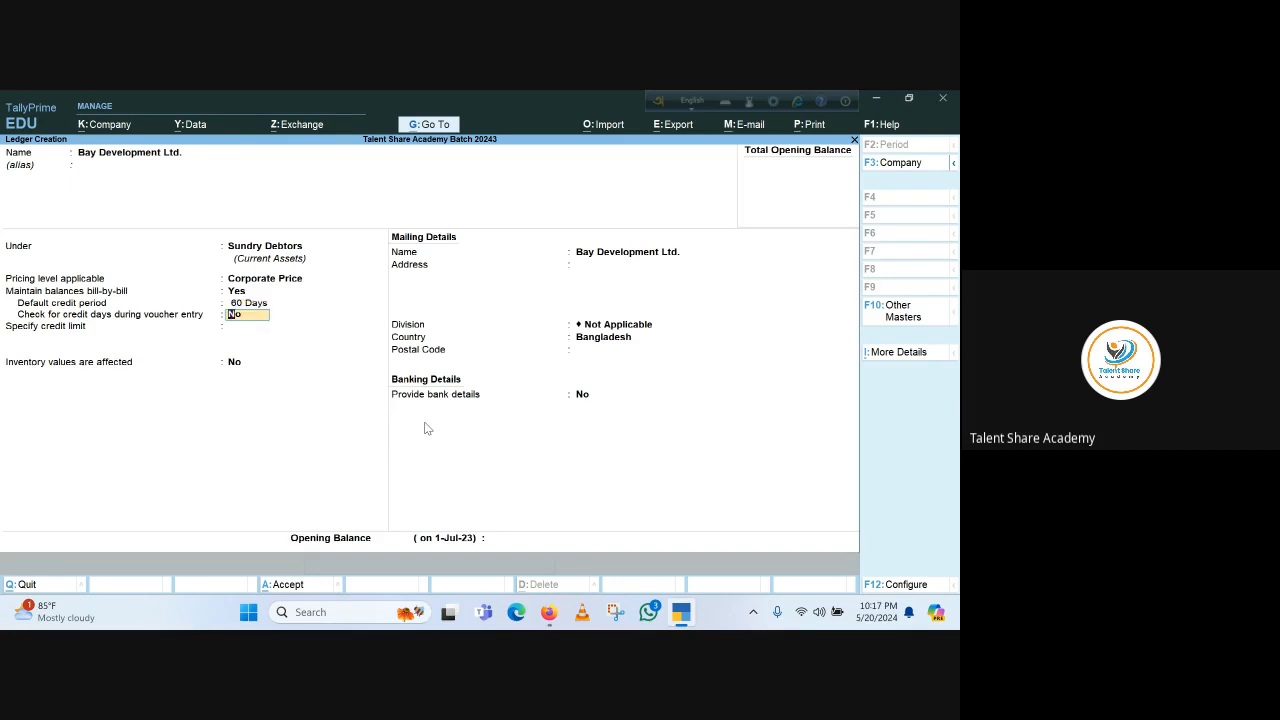
{"action": "key", "text": "Return"}
{"action": "key", "text": "Return"}
{"action": "key", "text": "Return"}
{"action": "key", "text": "Return"}
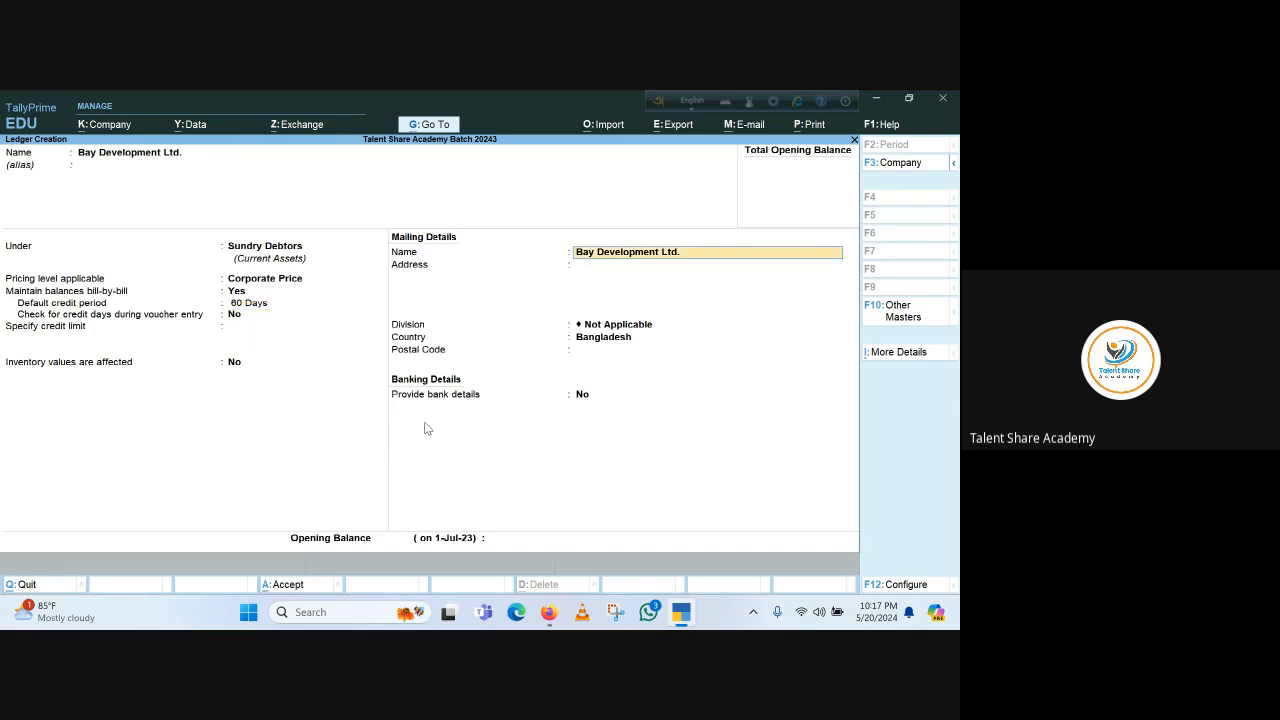
{"action": "key", "text": "Return"}
{"action": "key", "text": "Return"}
{"action": "key", "text": "Return"}
{"action": "key", "text": "Return"}
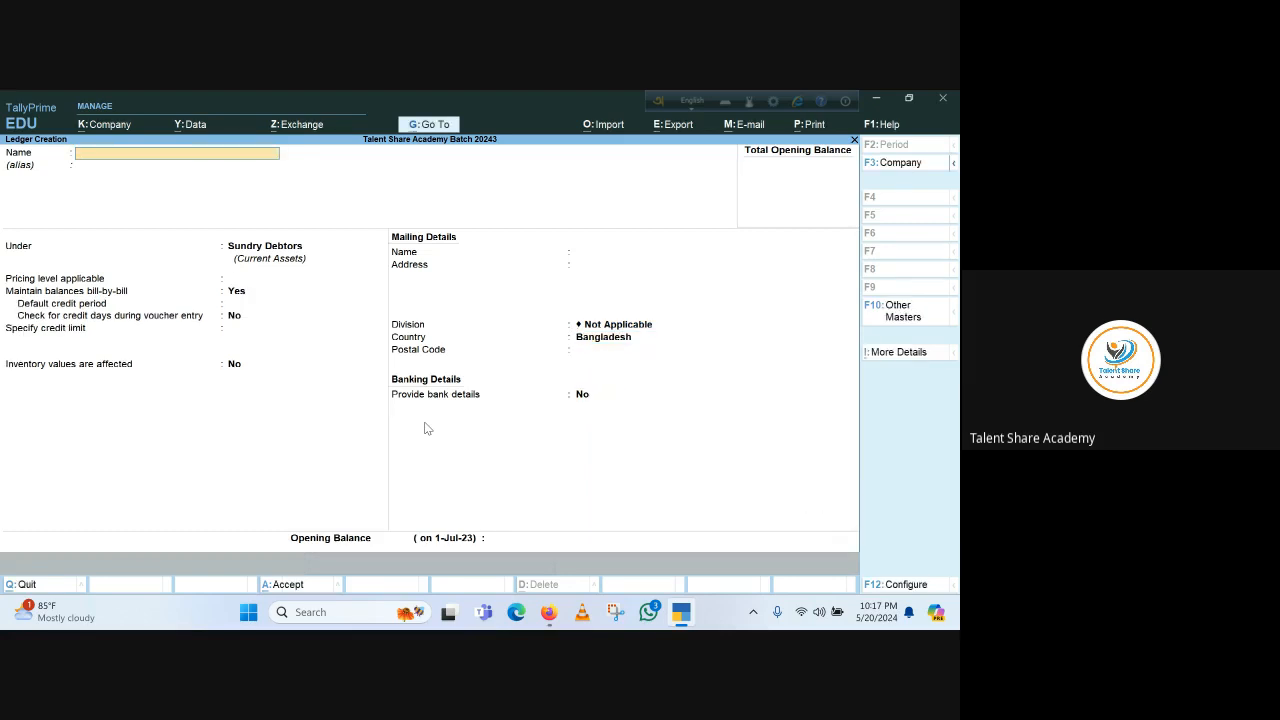
{"action": "key", "text": "Escape"}
{"action": "key", "text": "Return"}
{"action": "key", "text": "Escape"}
{"action": "key", "text": "Escape"}
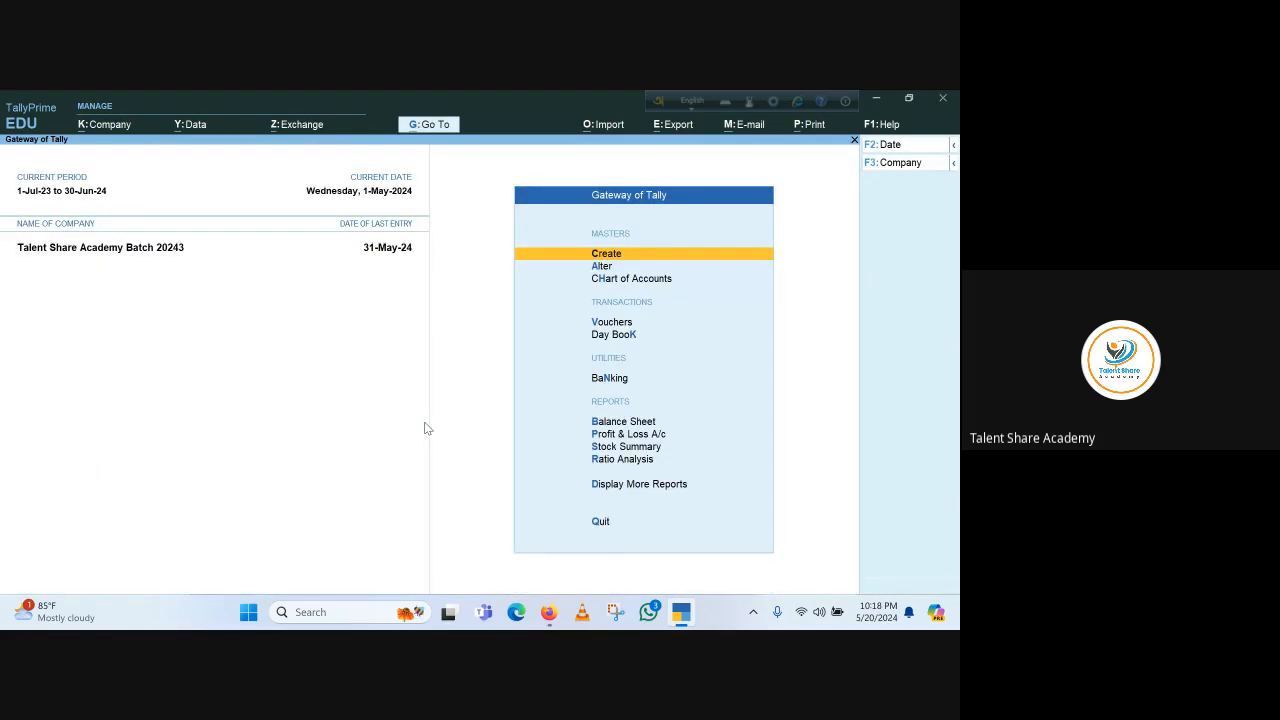
Start a sales voucher for party Bay Development Ltd., accepting the dispatch and party details
{"action": "key", "text": "v"}
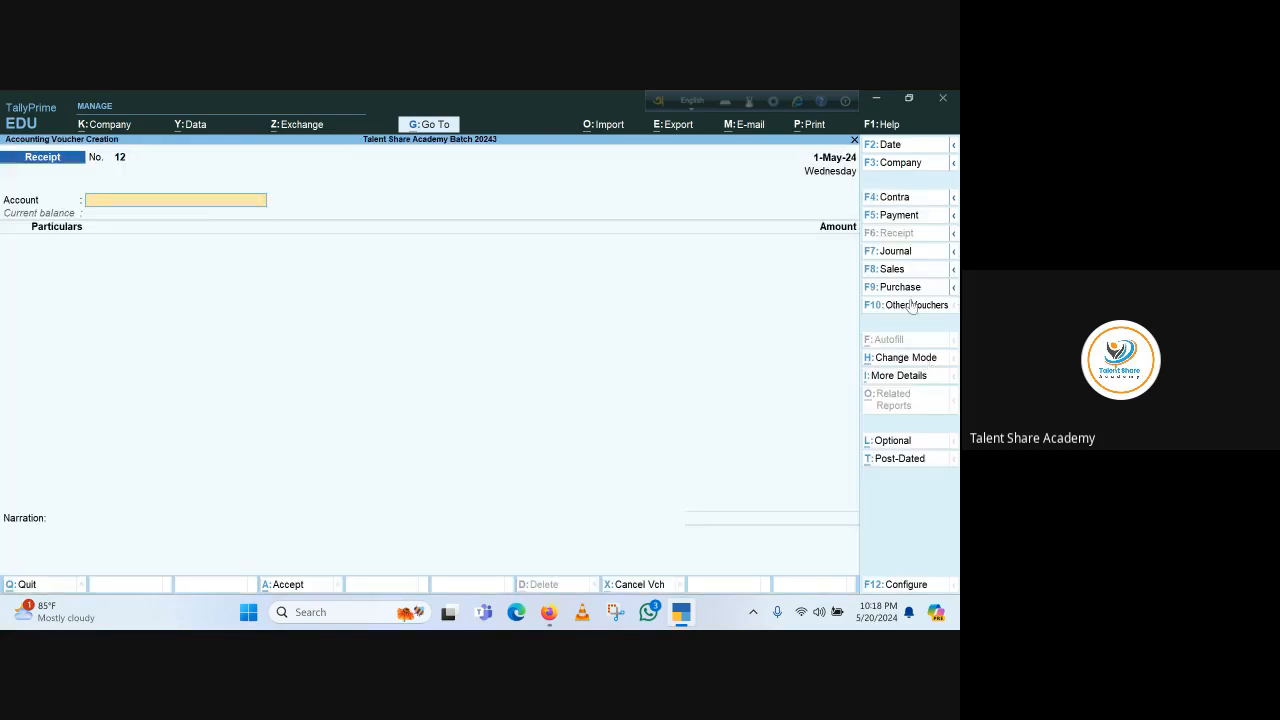
{"action": "left_click", "coordinate": [903, 270]}
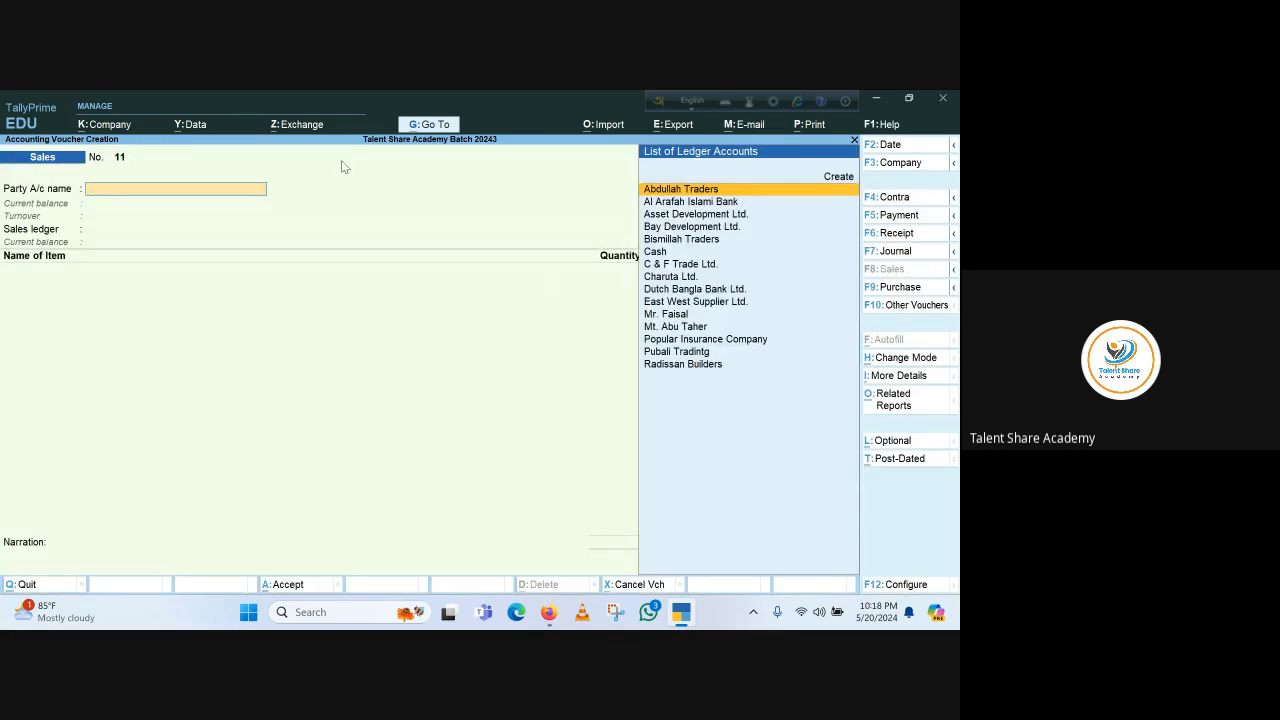
{"action": "left_click", "coordinate": [678, 228]}
{"action": "key", "text": "Return"}
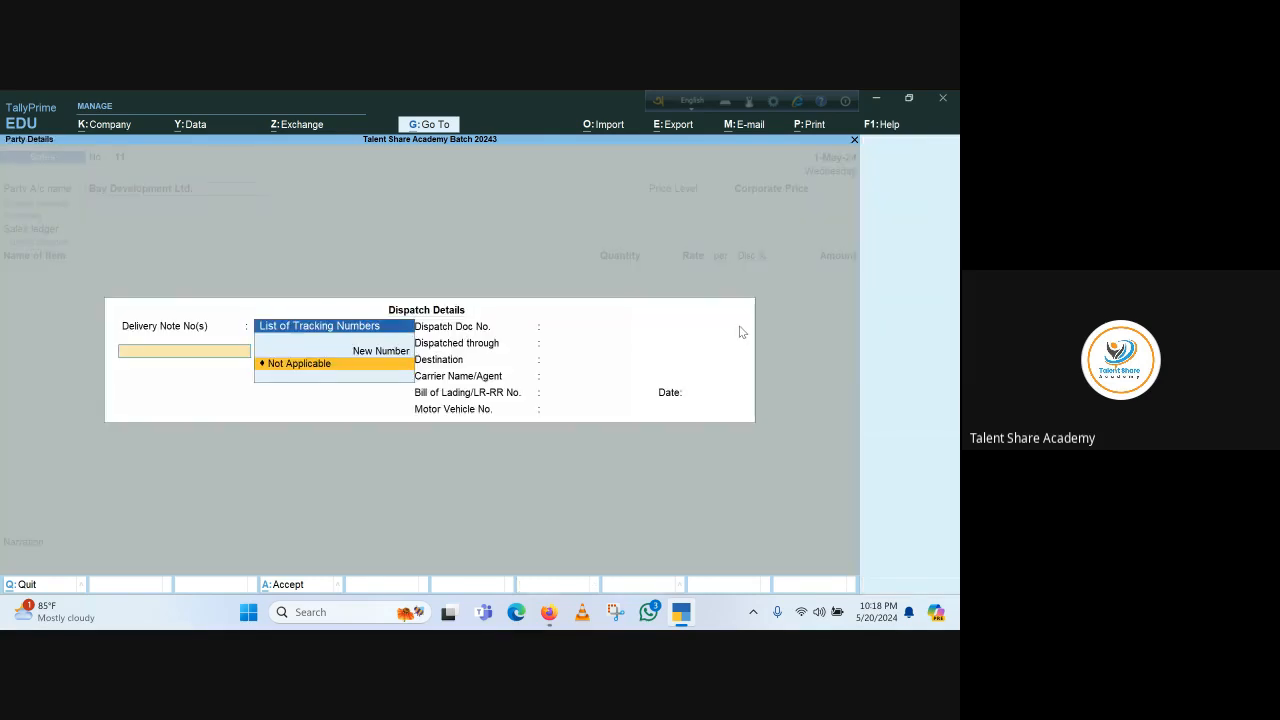
{"action": "key", "text": "ctrl+a"}
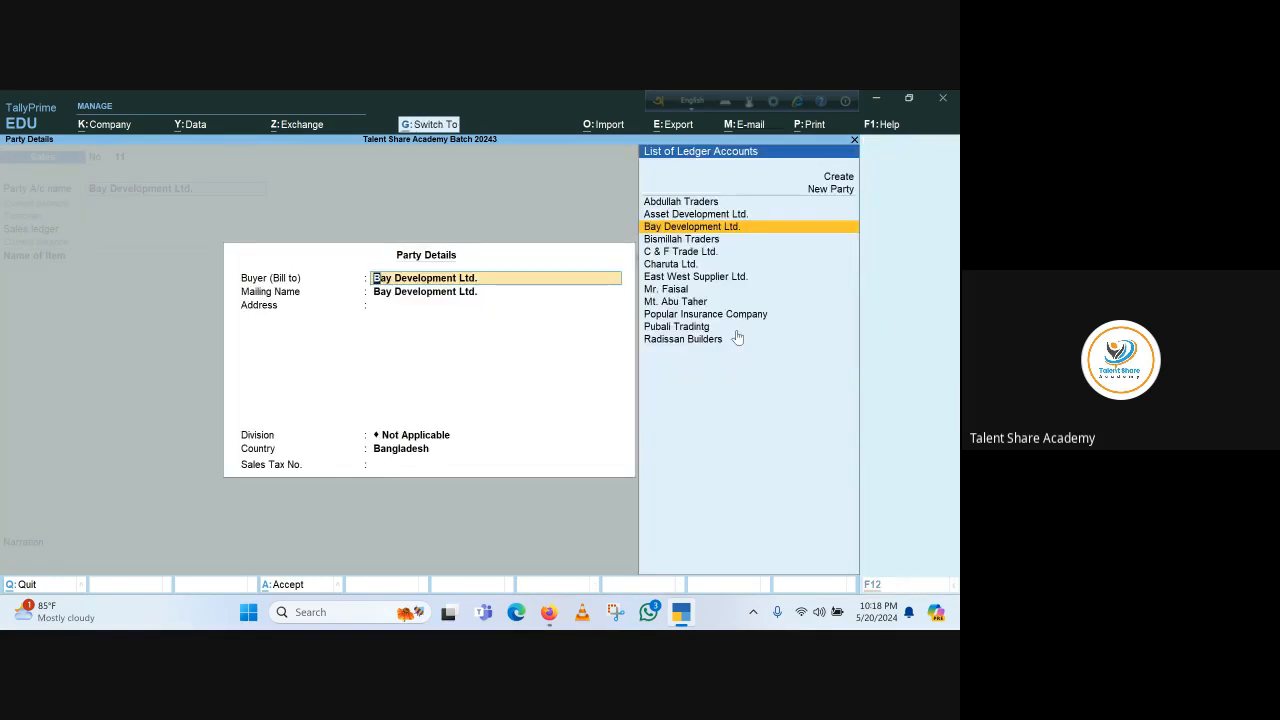
{"action": "key", "text": "ctrl+a"}
{"action": "key", "text": "Return"}
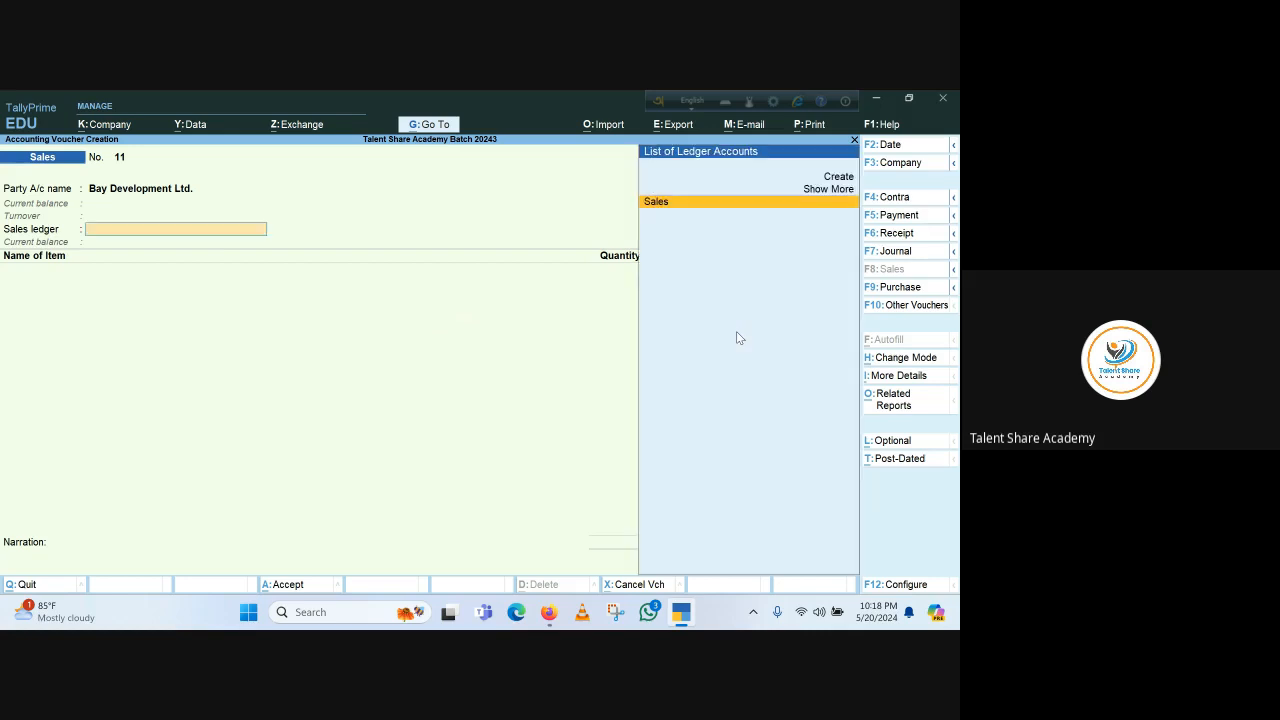
Choose Sales as the sales ledger and change the voucher date to 1-Jan-24
{"action": "key", "text": "Return"}
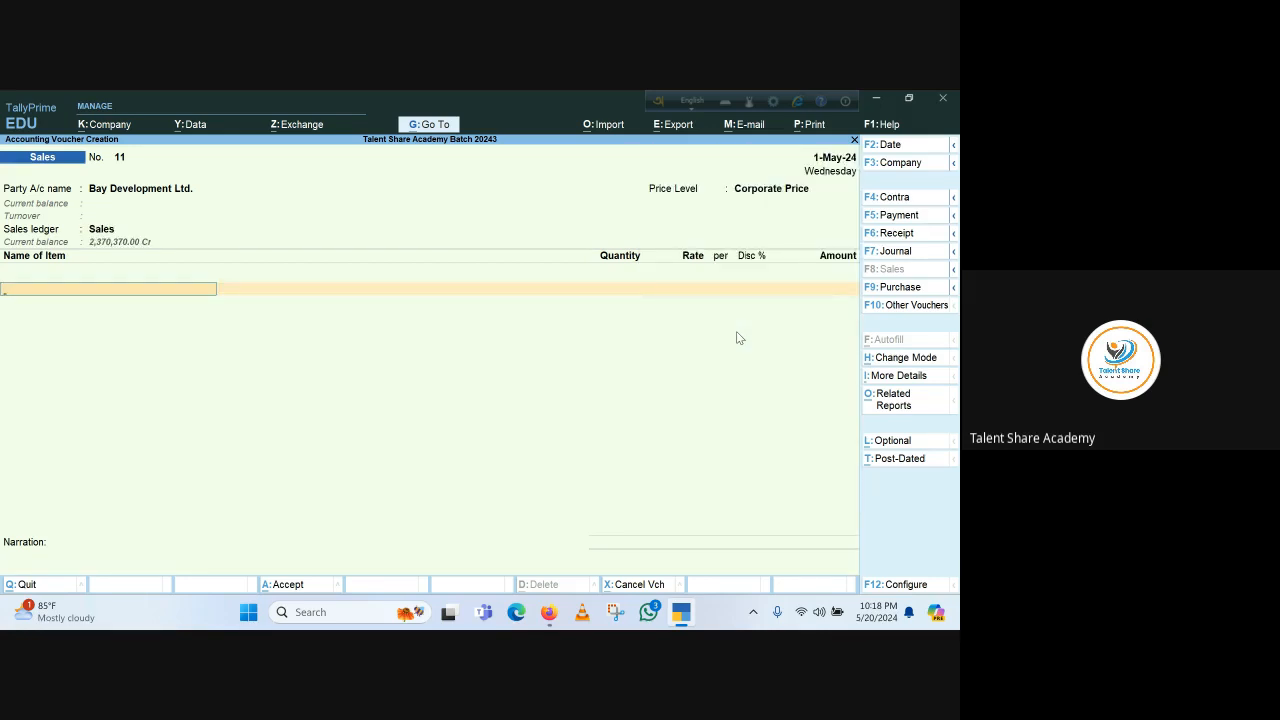
{"action": "key", "text": "F2"}
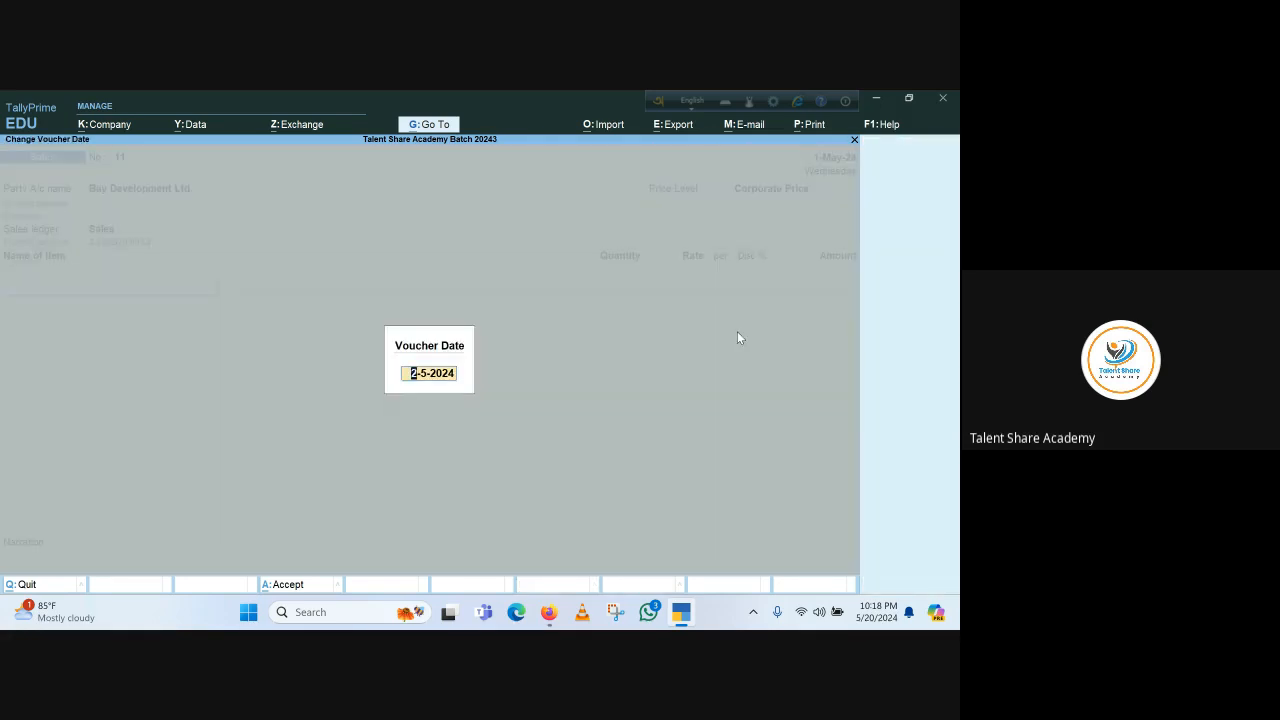
{"action": "type", "text": "1.1.2024"}
{"action": "key", "text": "Return"}
Add Soap Case- Cherry from Godown 1, 2,000 Pcs at a rate of 40, and close the item list
{"action": "key", "text": "Down"}
{"action": "key", "text": "Down"}
{"action": "key", "text": "Down"}
{"action": "key", "text": "Down"}
{"action": "key", "text": "Down"}
{"action": "key", "text": "Down"}
{"action": "key", "text": "Down"}
{"action": "key", "text": "Down"}
{"action": "key", "text": "Down"}
{"action": "key", "text": "Down"}
{"action": "key", "text": "Down"}
{"action": "key", "text": "Down"}
{"action": "key", "text": "Down"}
{"action": "key", "text": "Down"}
{"action": "key", "text": "Down"}
{"action": "key", "text": "Down"}
{"action": "key", "text": "Down"}
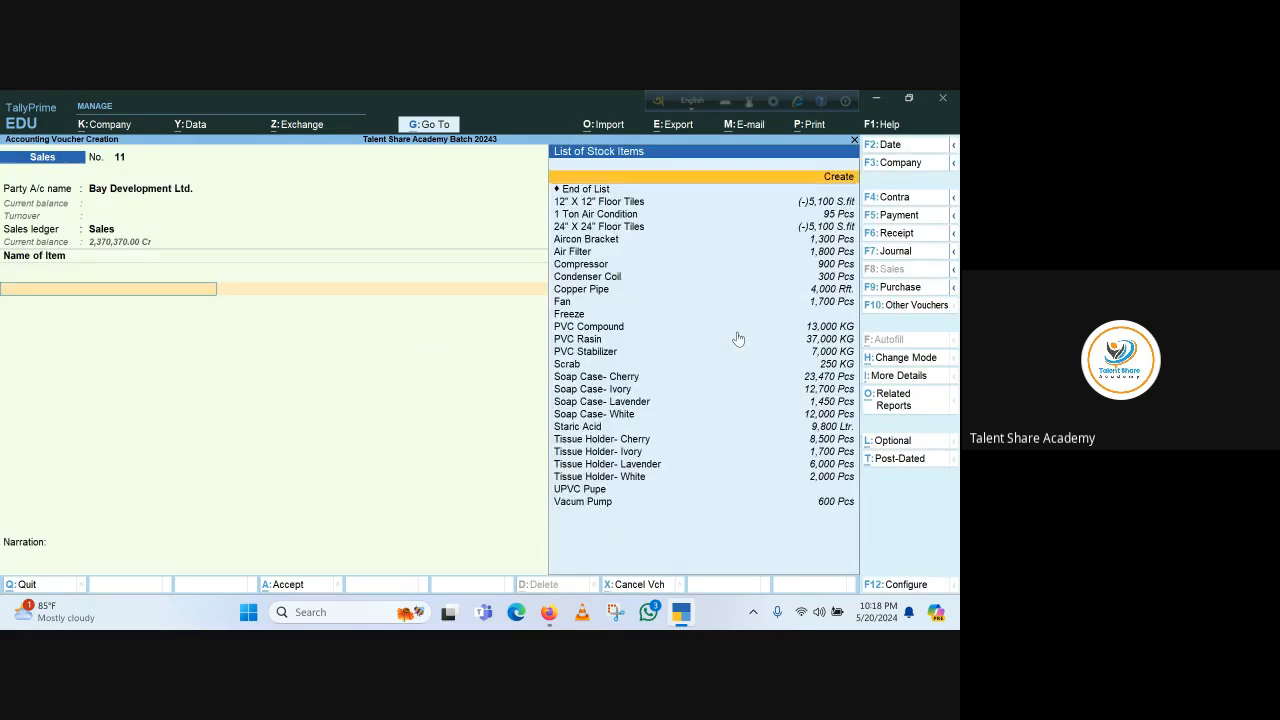
{"action": "key", "text": "Return"}
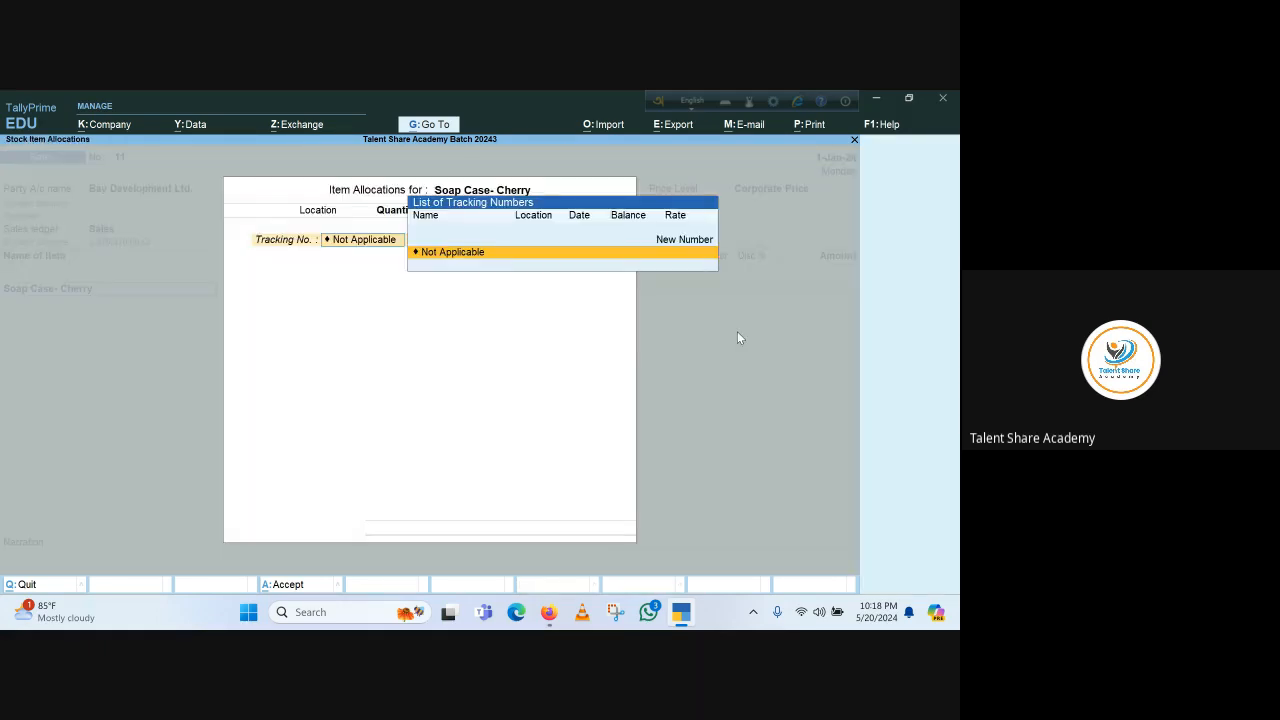
{"action": "key", "text": "Return"}
{"action": "key", "text": "Return"}
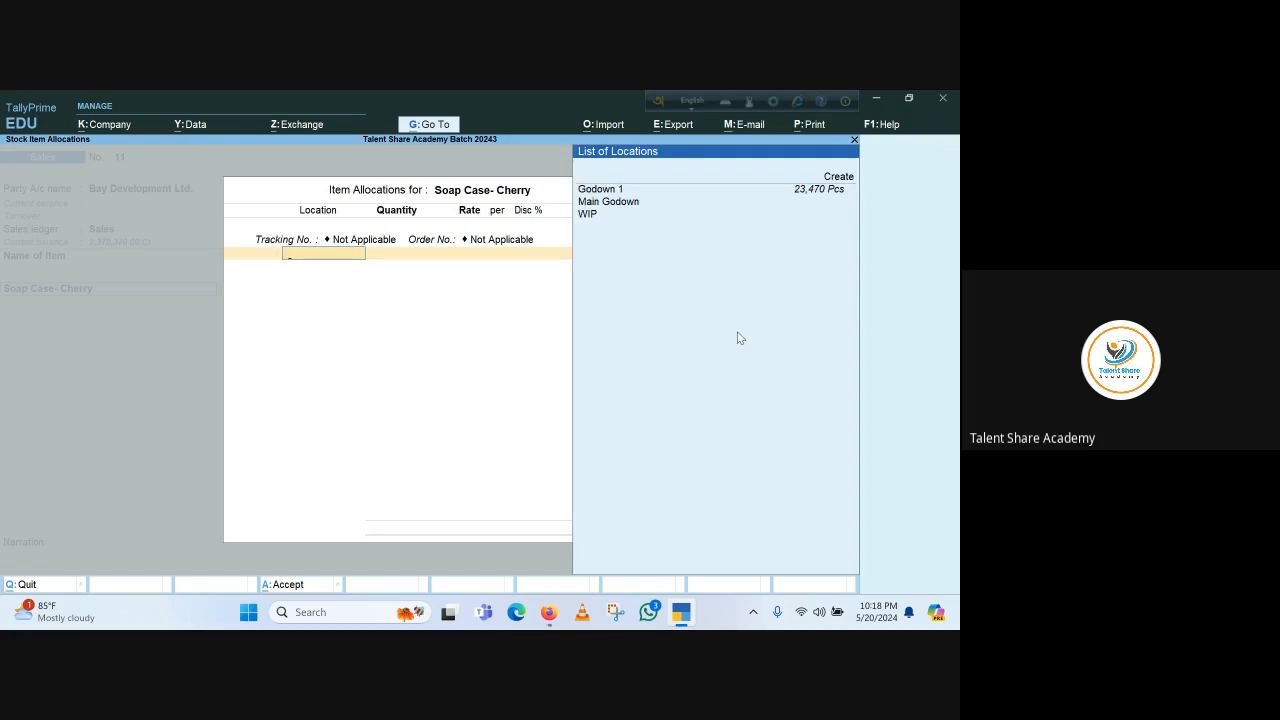
{"action": "key", "text": "Return"}
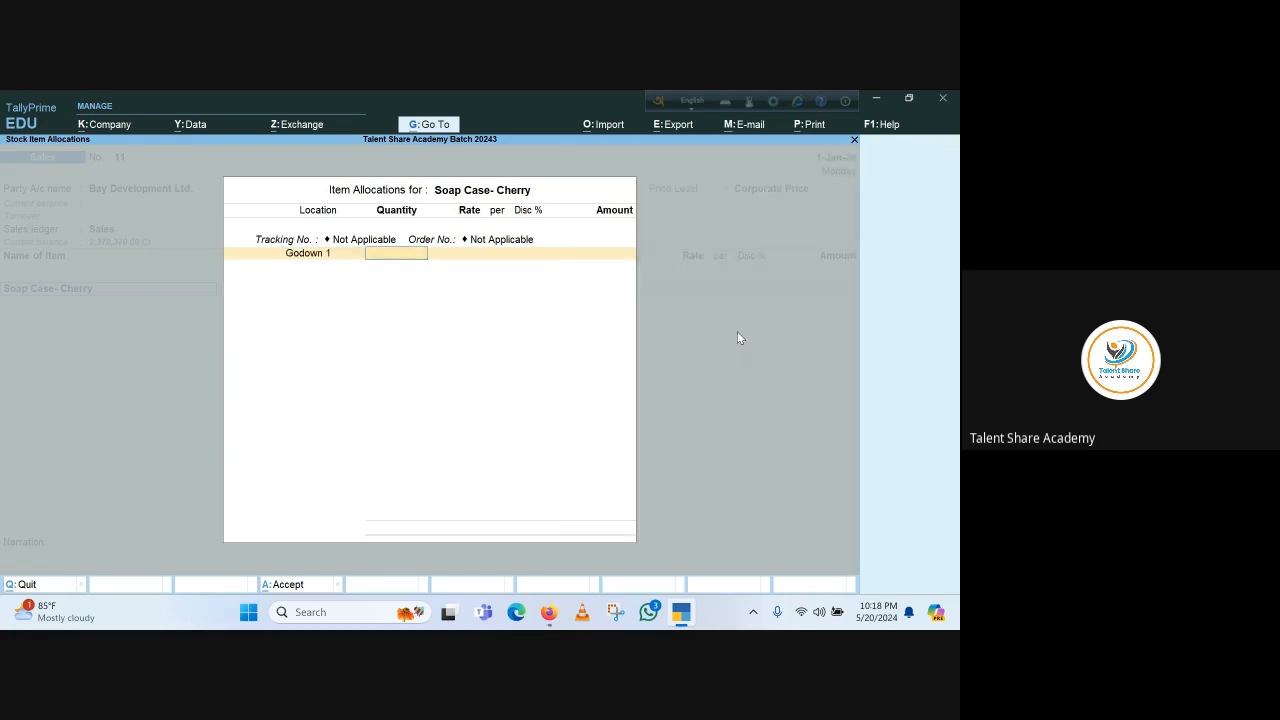
{"action": "type", "text": "2000"}
{"action": "key", "text": "Return"}
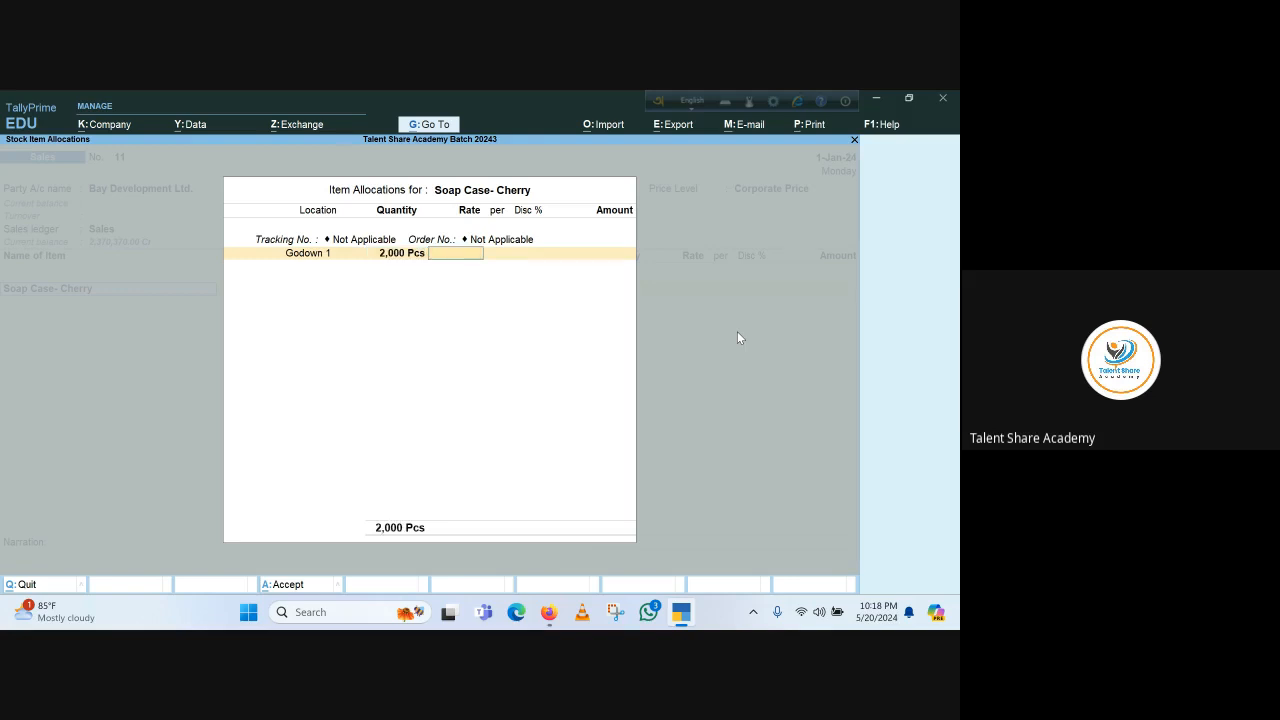
{"action": "type", "text": "40"}
{"action": "key", "text": "Return"}
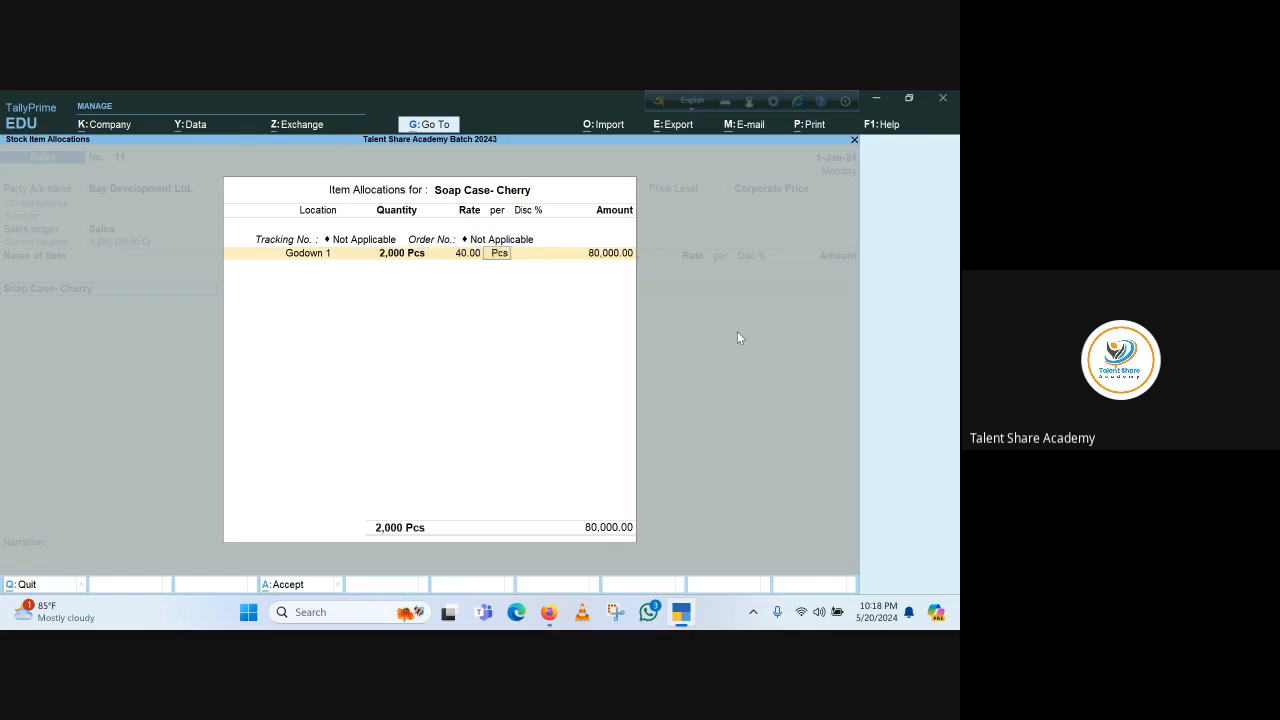
{"action": "key", "text": "Return"}
{"action": "key", "text": "Return"}
{"action": "key", "text": "Return"}
{"action": "key", "text": "Return"}
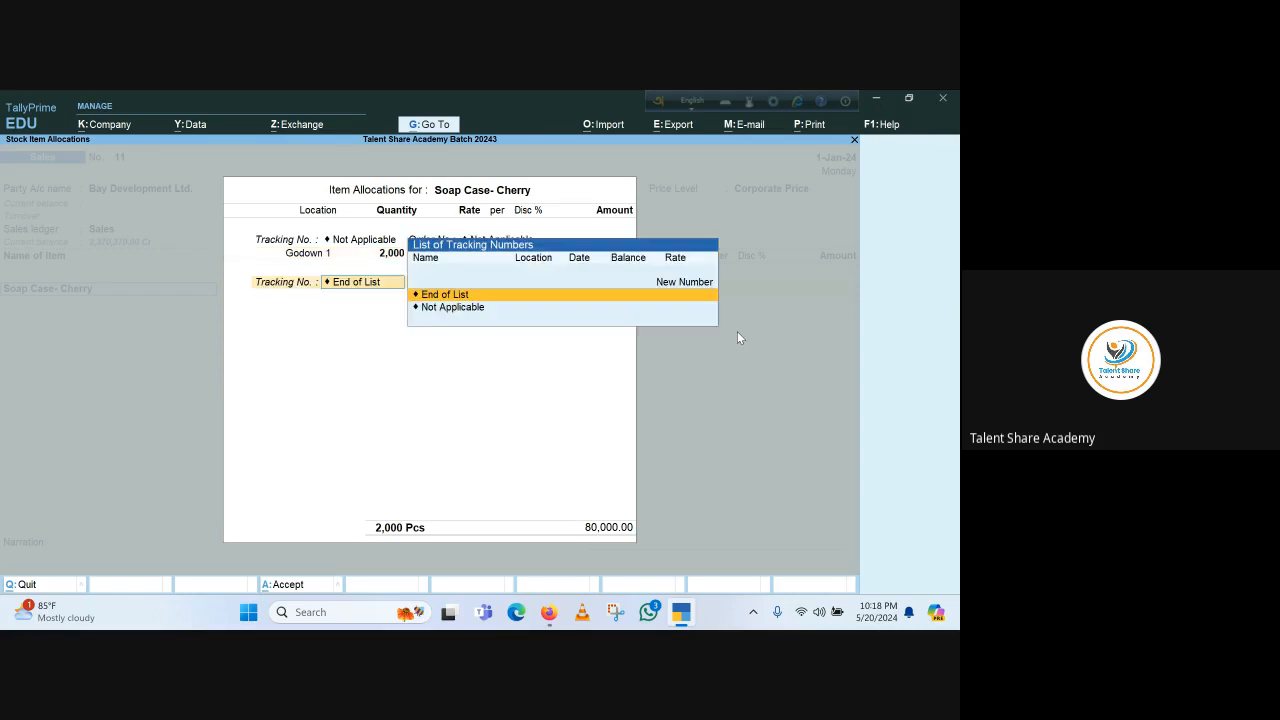
{"action": "key", "text": "Return"}
Accept the bill-wise New Ref 11 with the 60 Days credit period and save the sales voucher
{"action": "key", "text": "Return"}
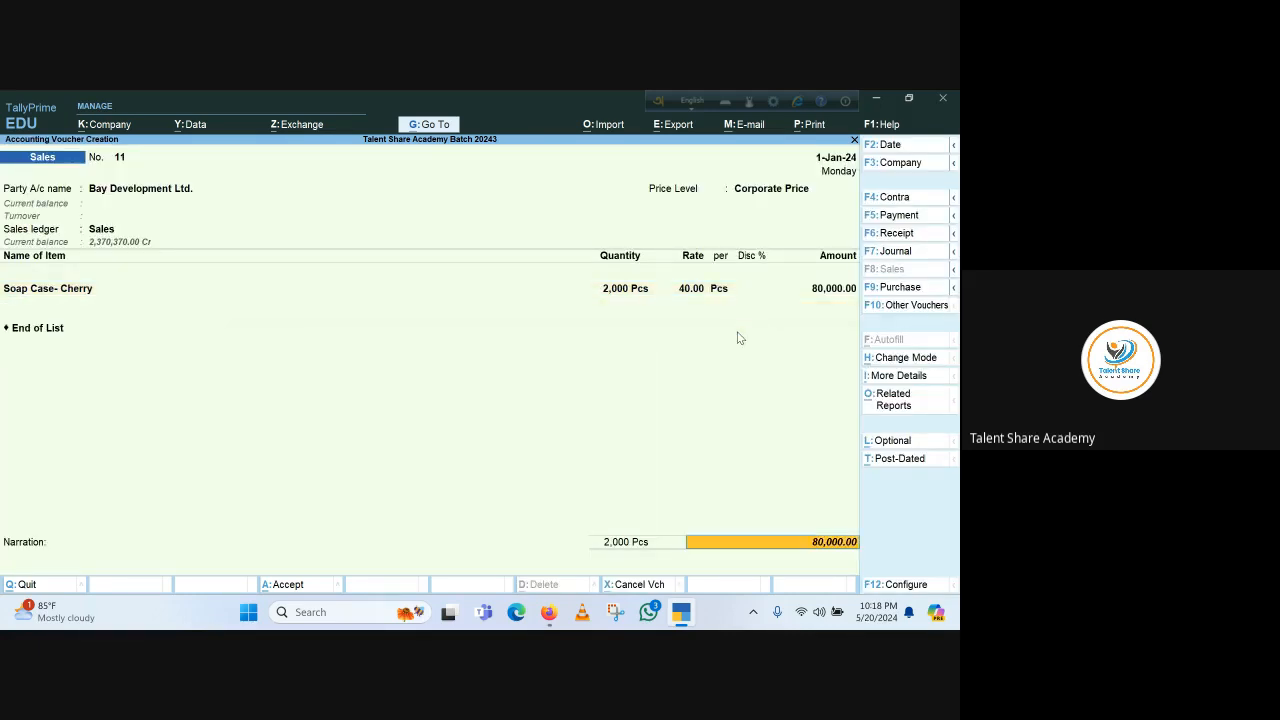
{"action": "key", "text": "Return"}
{"action": "key", "text": "Return"}
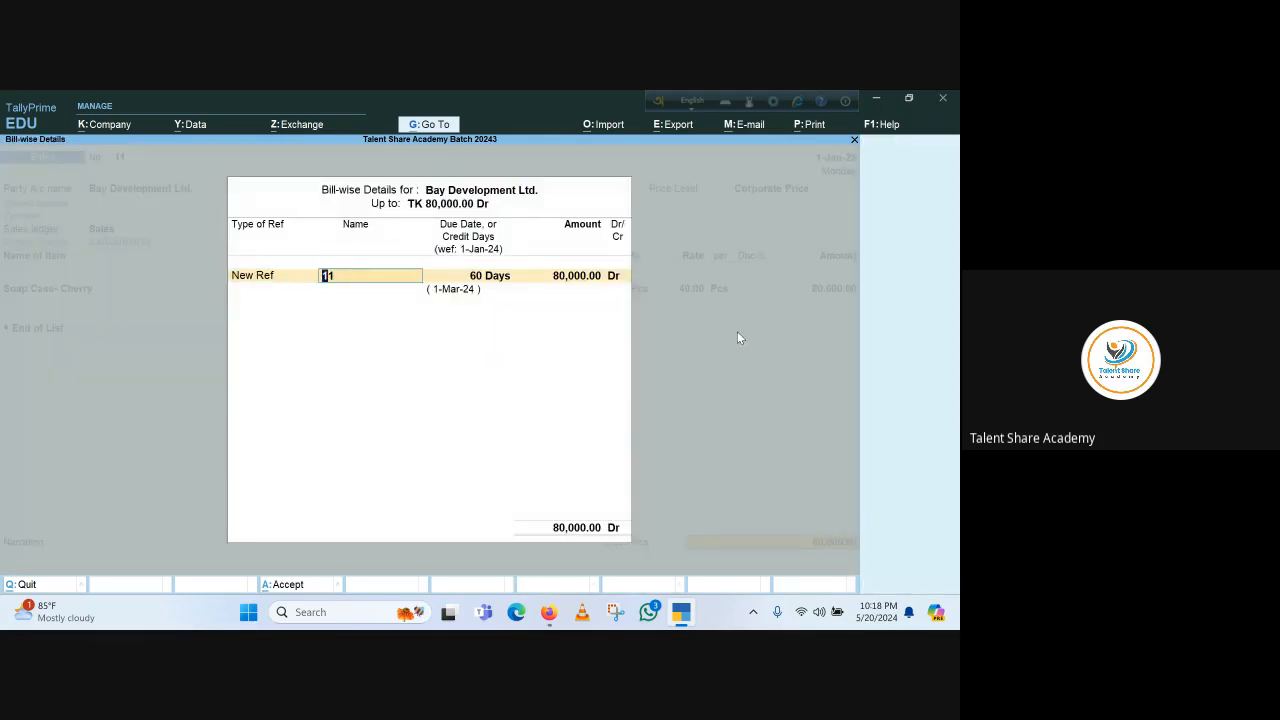
{"action": "key", "text": "Return"}
{"action": "key", "text": "Return"}
{"action": "key", "text": "Return"}
{"action": "key", "text": "Return"}
{"action": "key", "text": "BackSpace"}
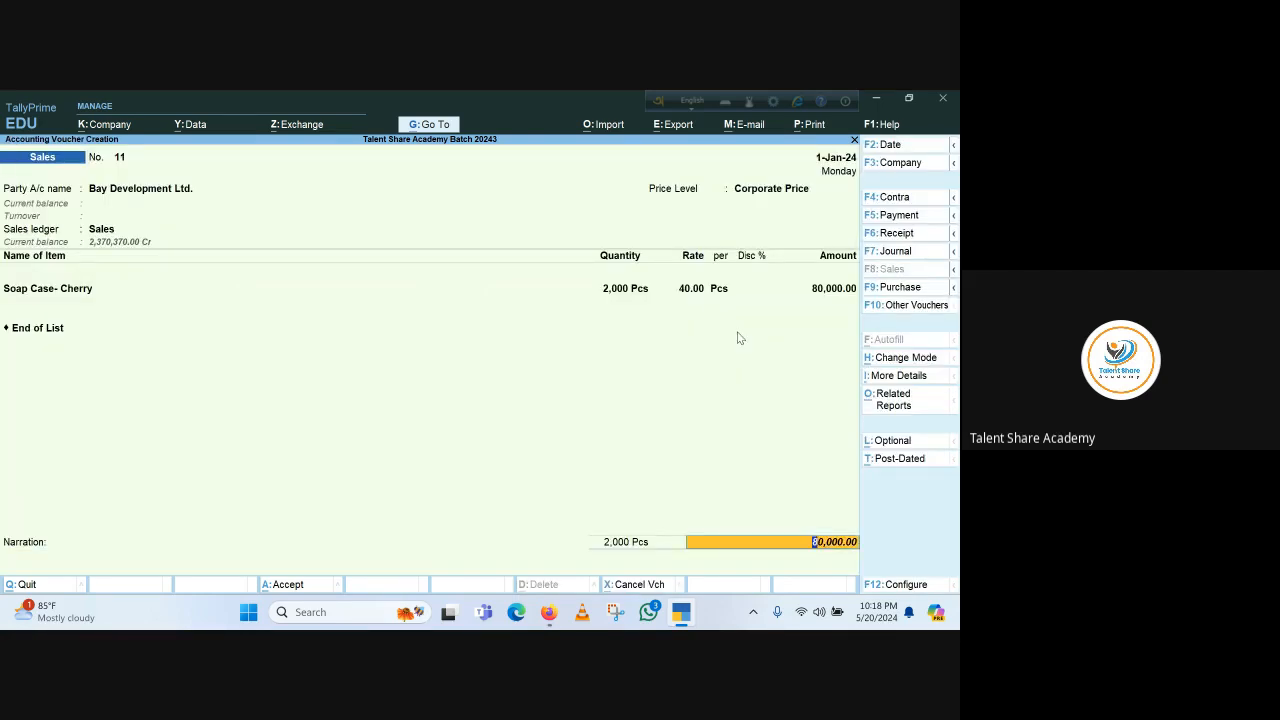
{"action": "key", "text": "Return"}
{"action": "key", "text": "Return"}
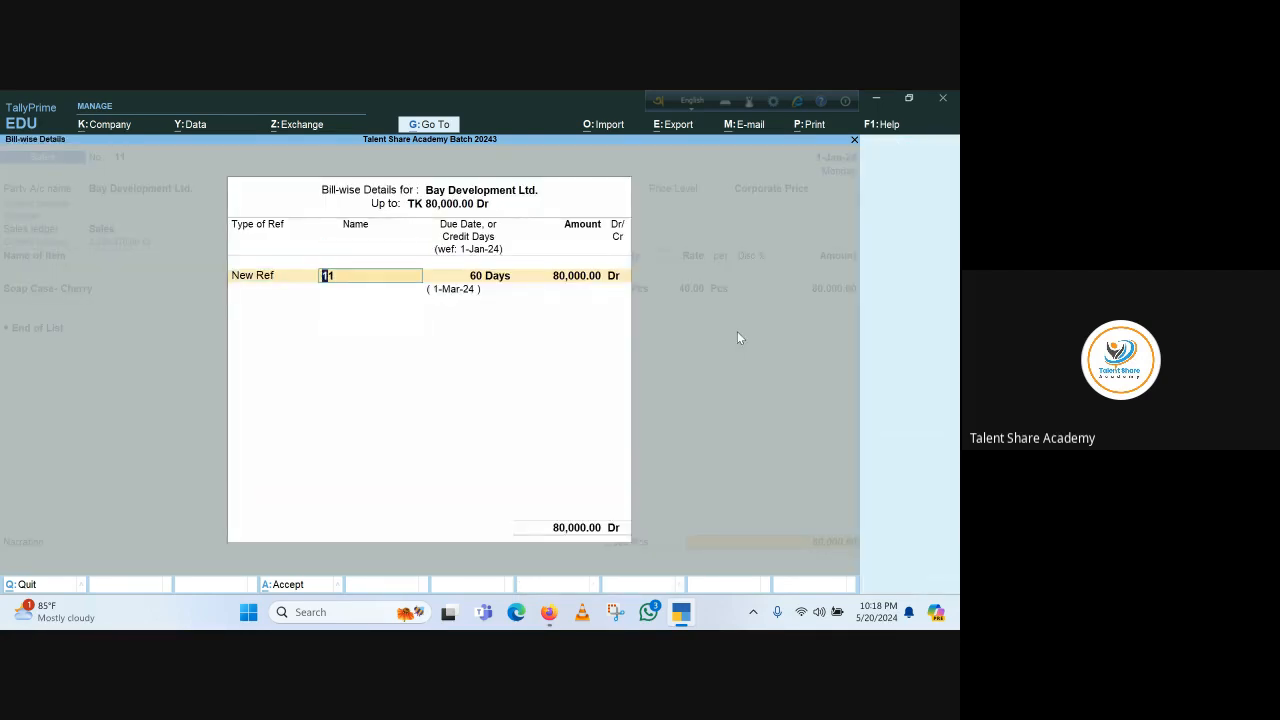
{"action": "key", "text": "Return"}
{"action": "key", "text": "Return"}
{"action": "key", "text": "Return"}
{"action": "key", "text": "Return"}
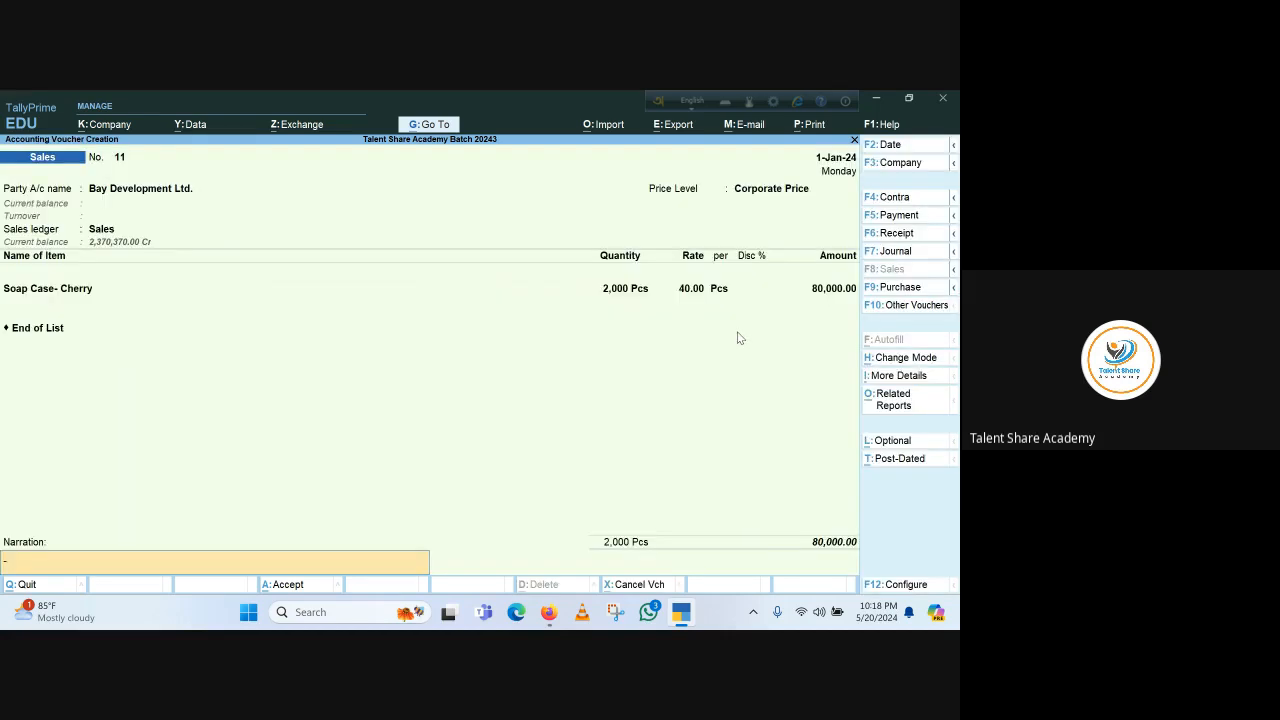
{"action": "key", "text": "Return"}
{"action": "key", "text": "Return"}
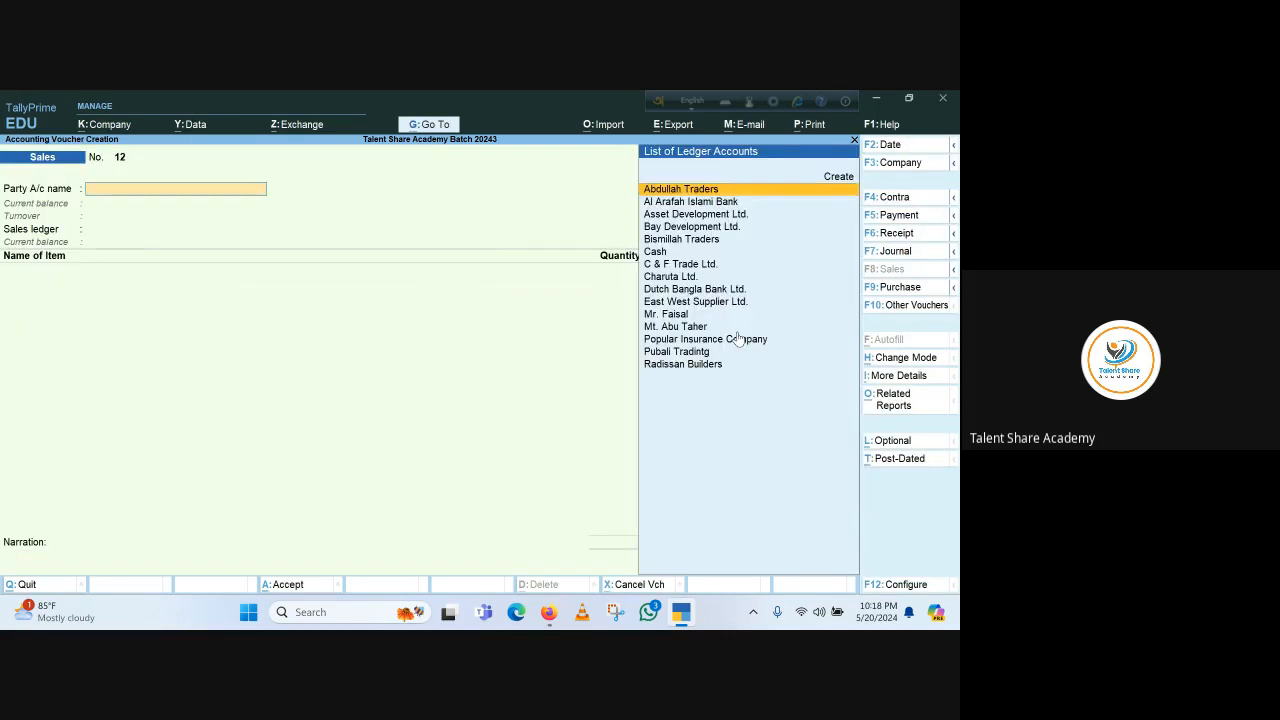
Open the Balance Sheet in detailed view and drill into Sundry Debtors
{"action": "key", "text": "Escape"}
{"action": "key", "text": "Escape"}
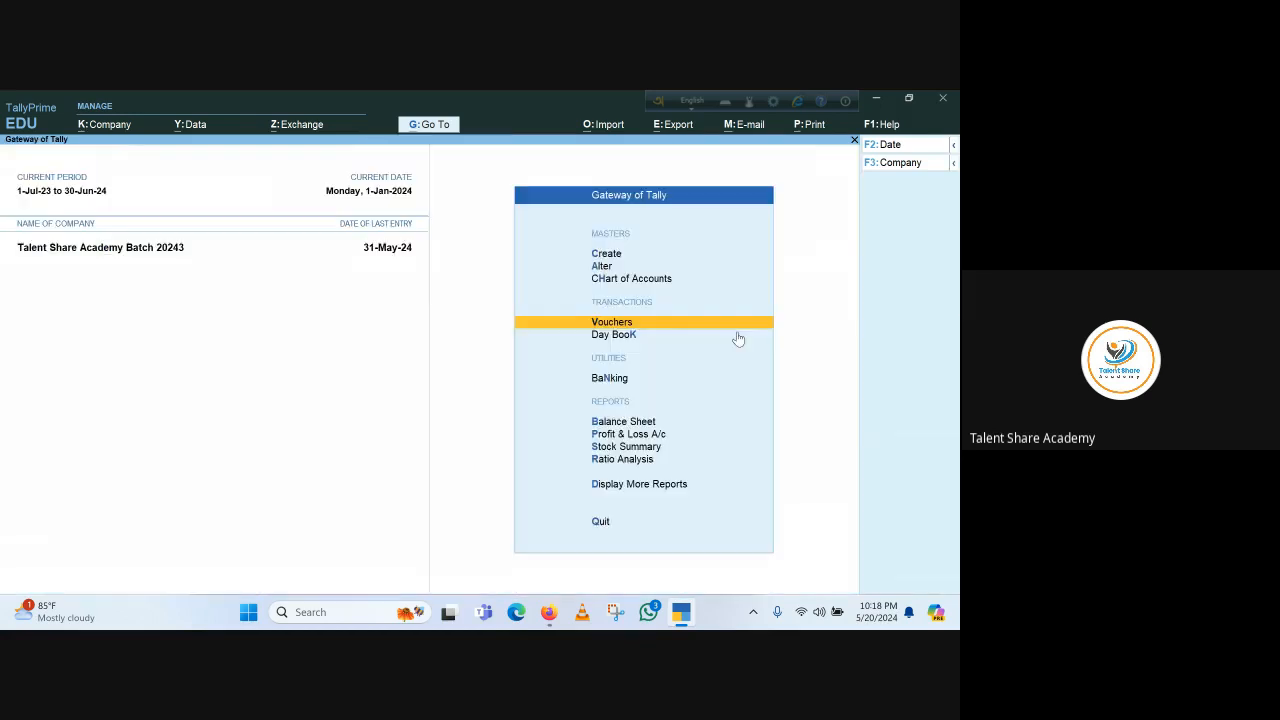
{"action": "key", "text": "Escape"}
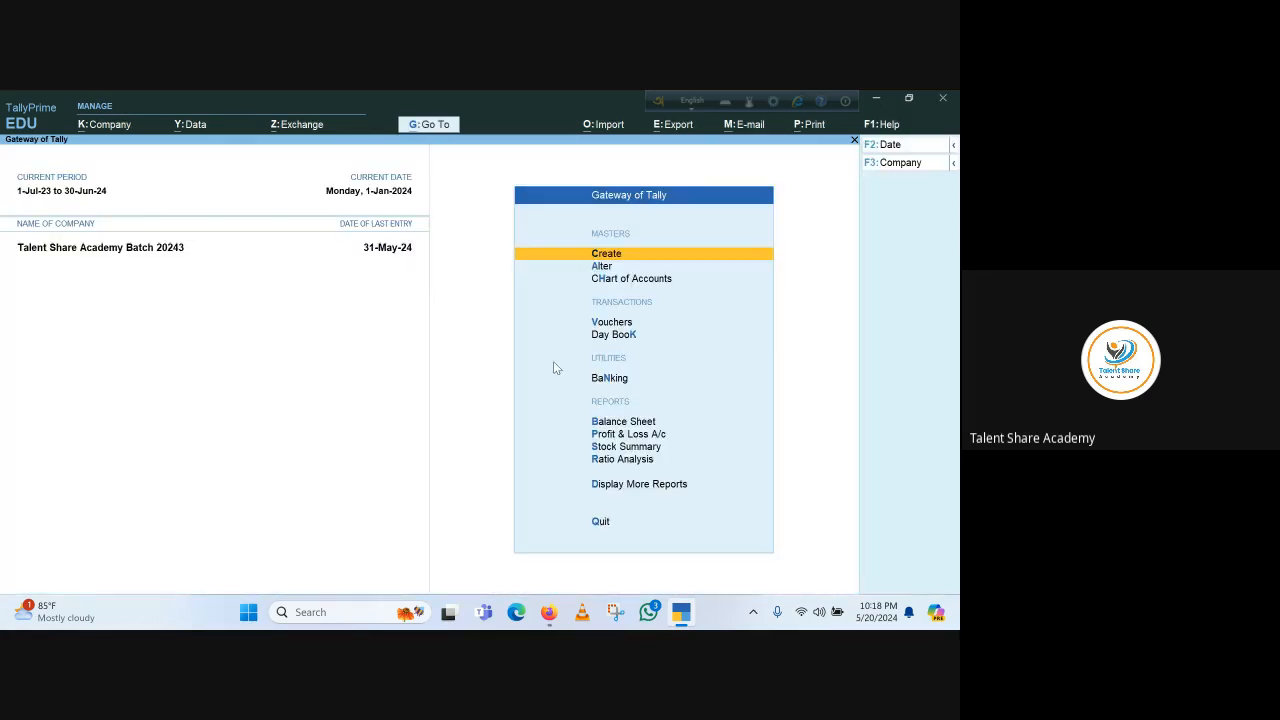
{"action": "key", "text": "b"}
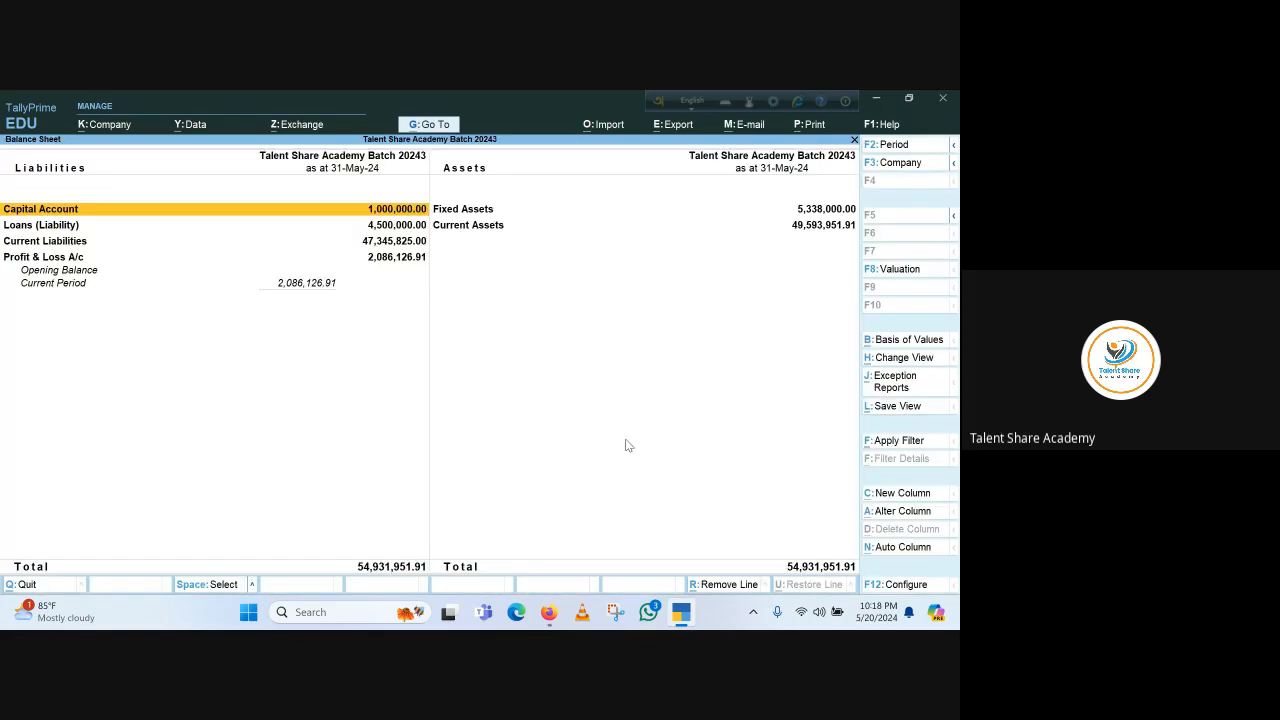
{"action": "key", "text": "alt+F5"}
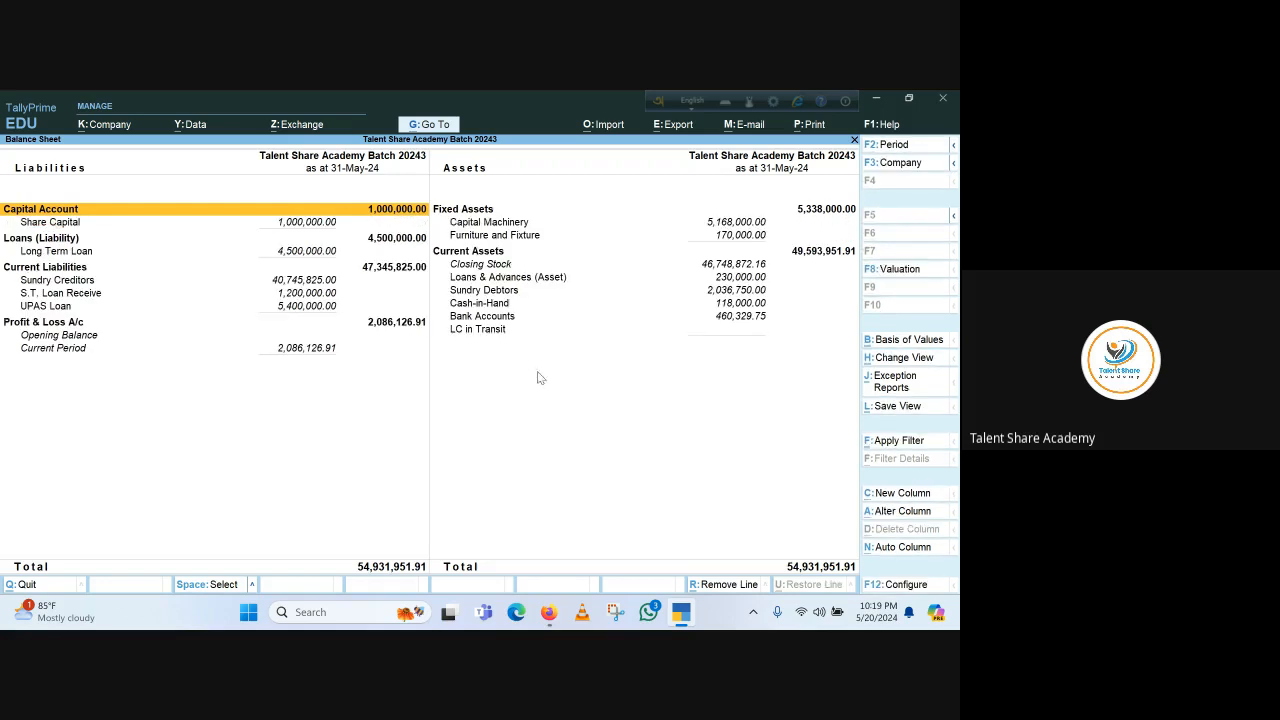
{"action": "left_click", "coordinate": [489, 294]}
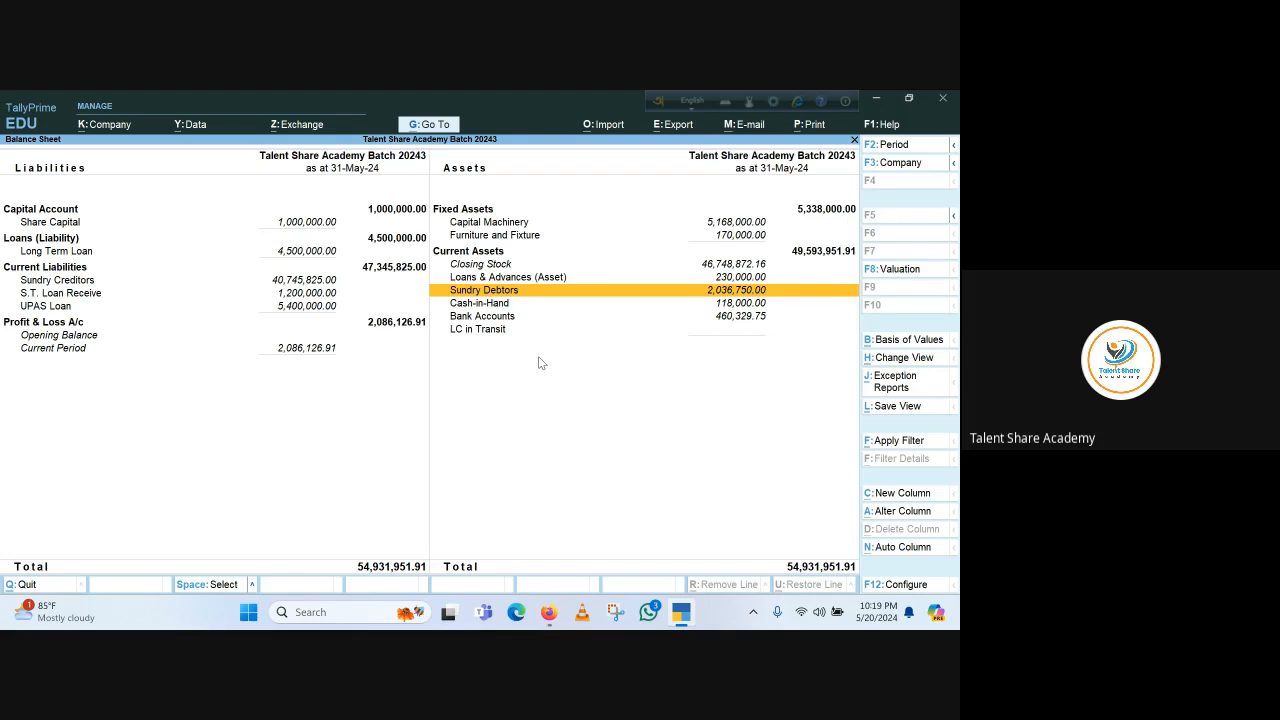
{"action": "key", "text": "Return"}
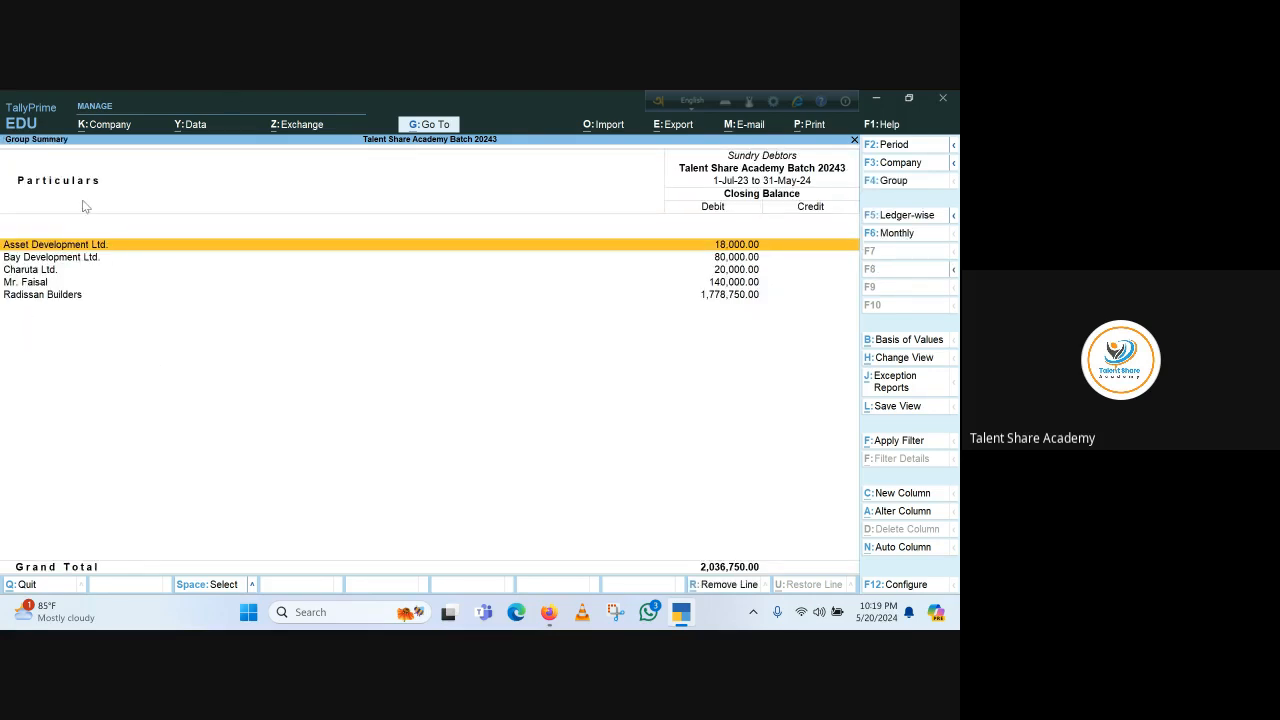
Open the Overdue Receivables exception report for Sundry Debtors and return to the Gateway
{"action": "left_click", "coordinate": [903, 384]}
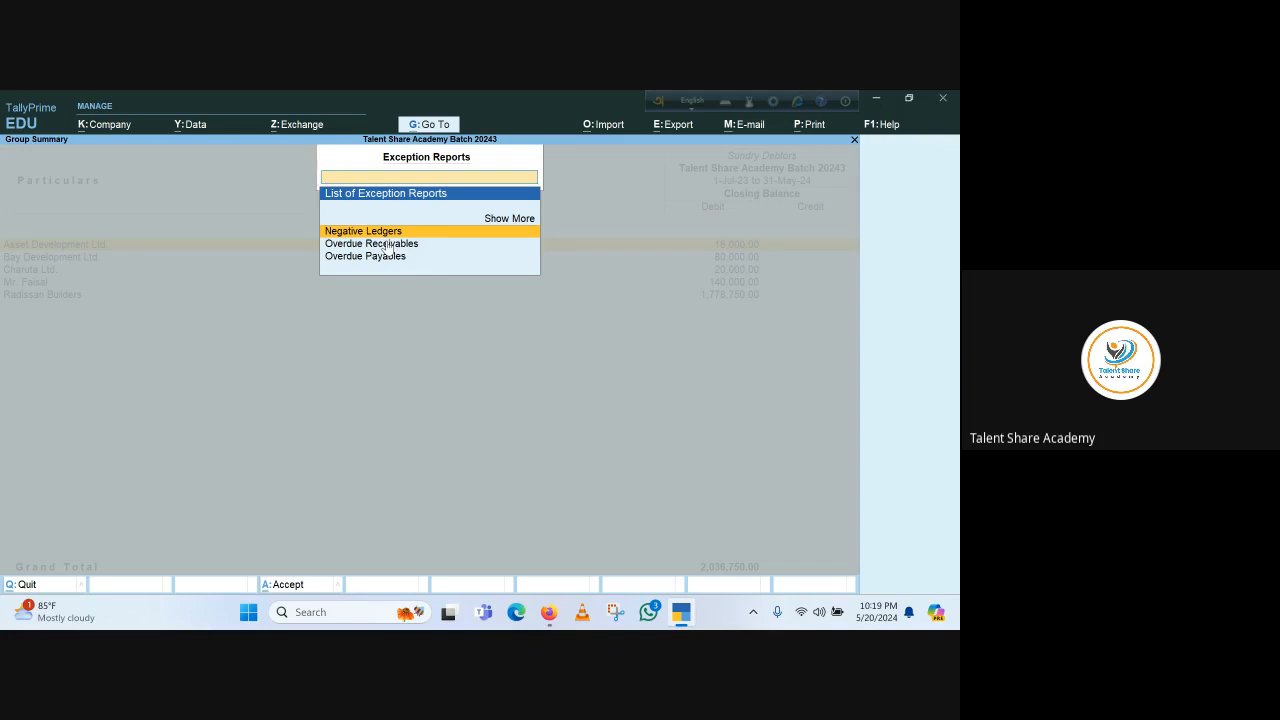
{"action": "key", "text": "Down"}
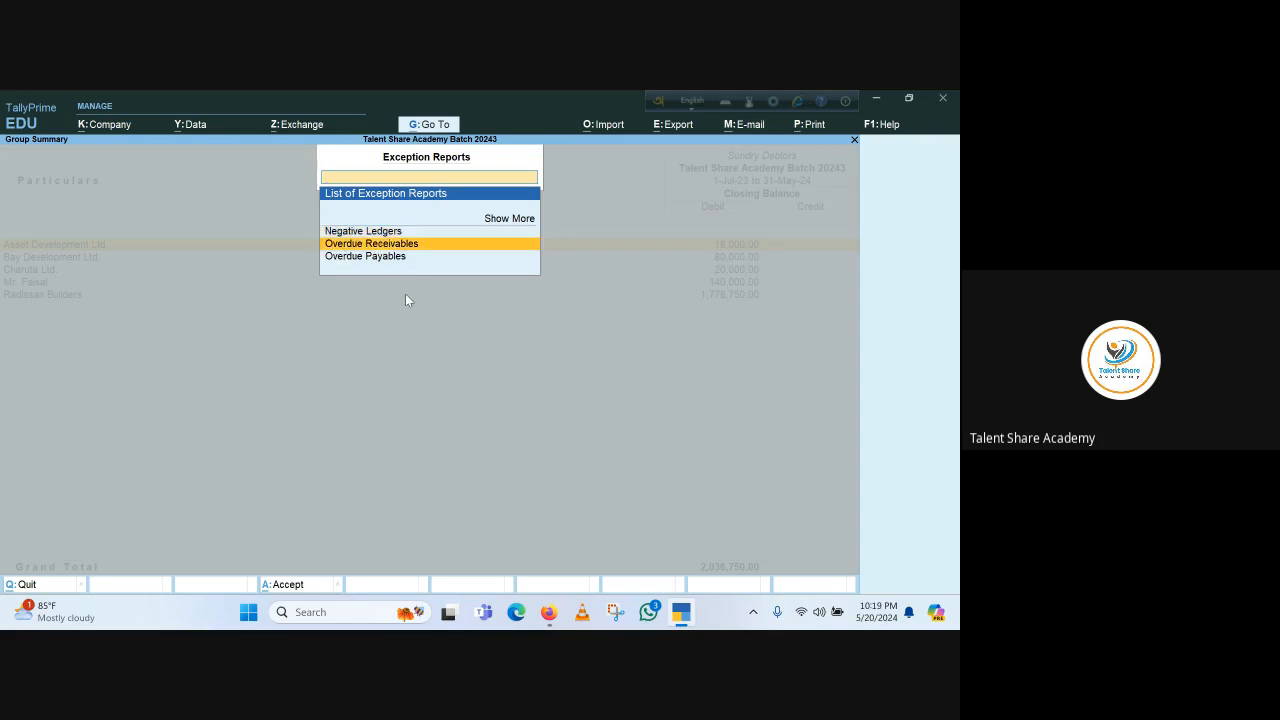
{"action": "key", "text": "Return"}
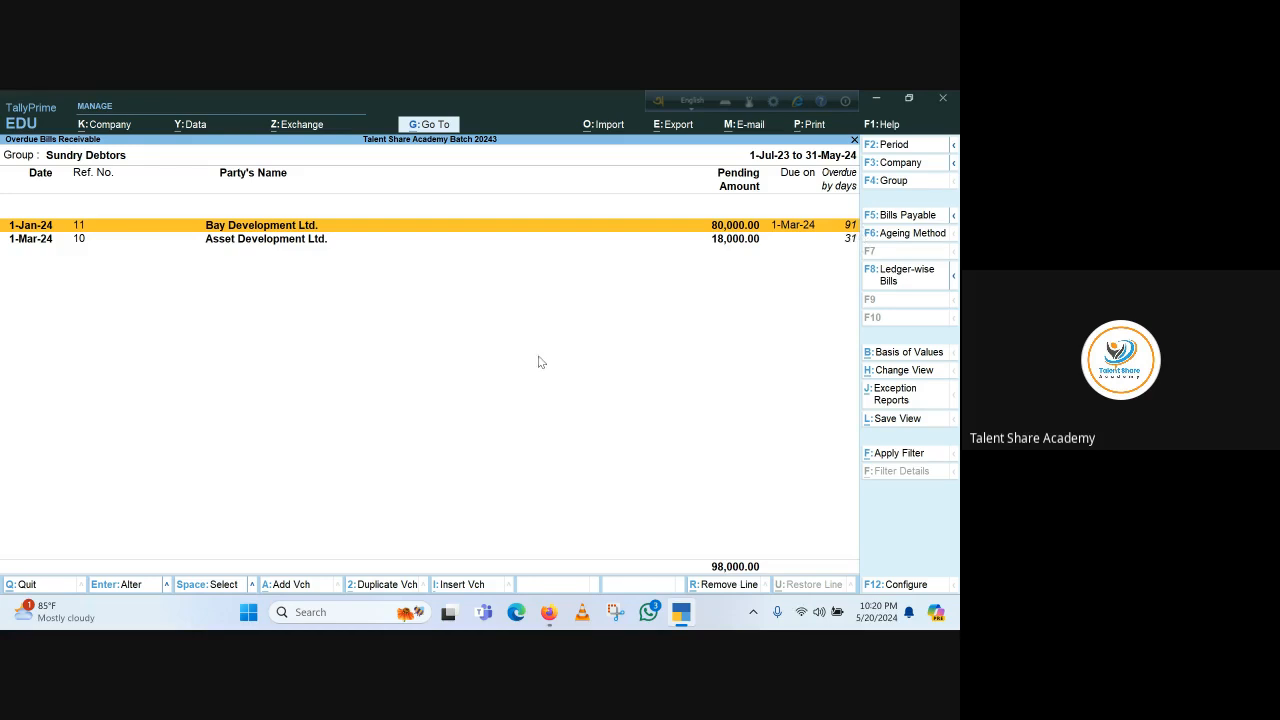
{"action": "key", "text": "Escape"}
{"action": "key", "text": "Escape"}
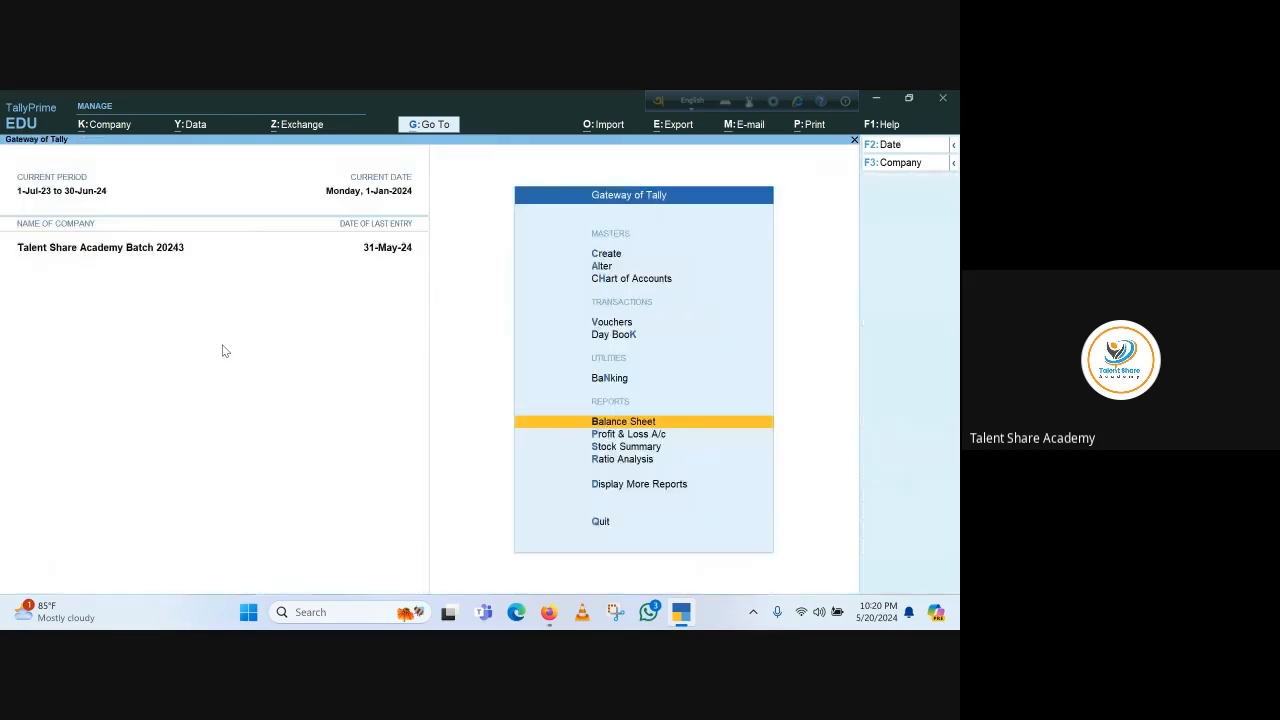
{"action": "key", "text": "Escape"}
{"action": "key", "text": "Escape"}
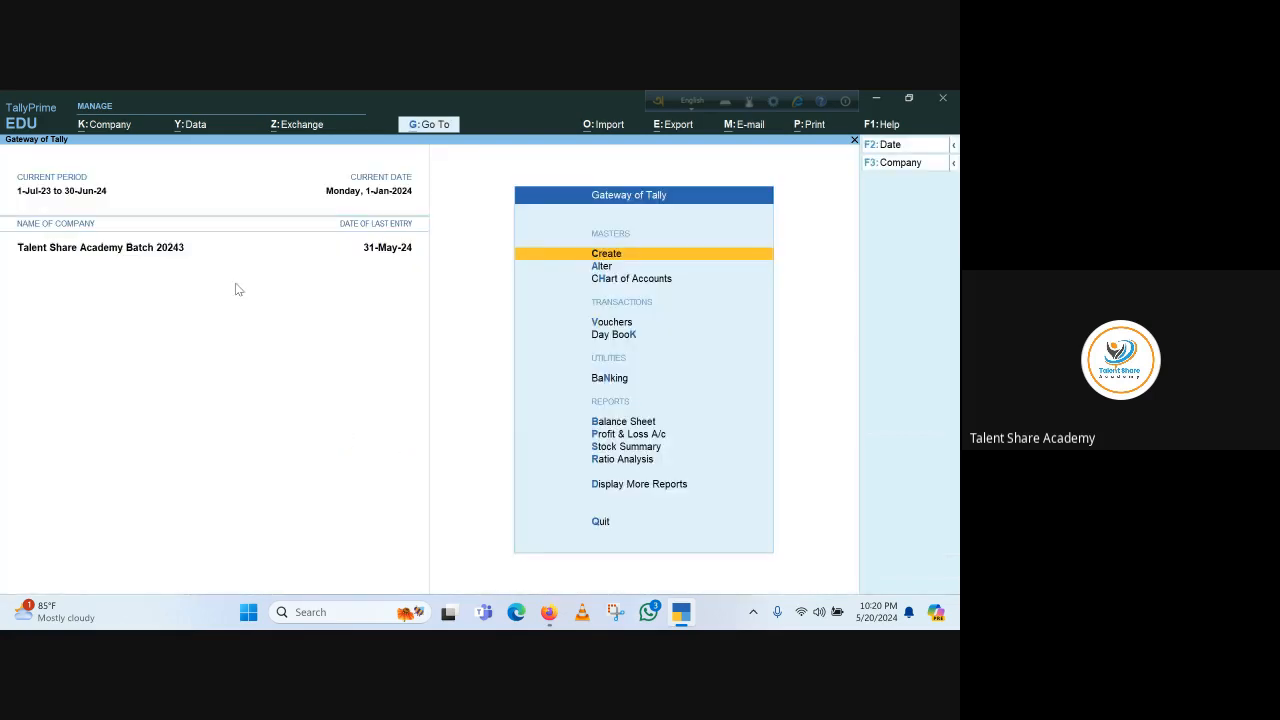
Start a receipt voucher and set its date to 1-Apr-24
{"action": "key", "text": "v"}
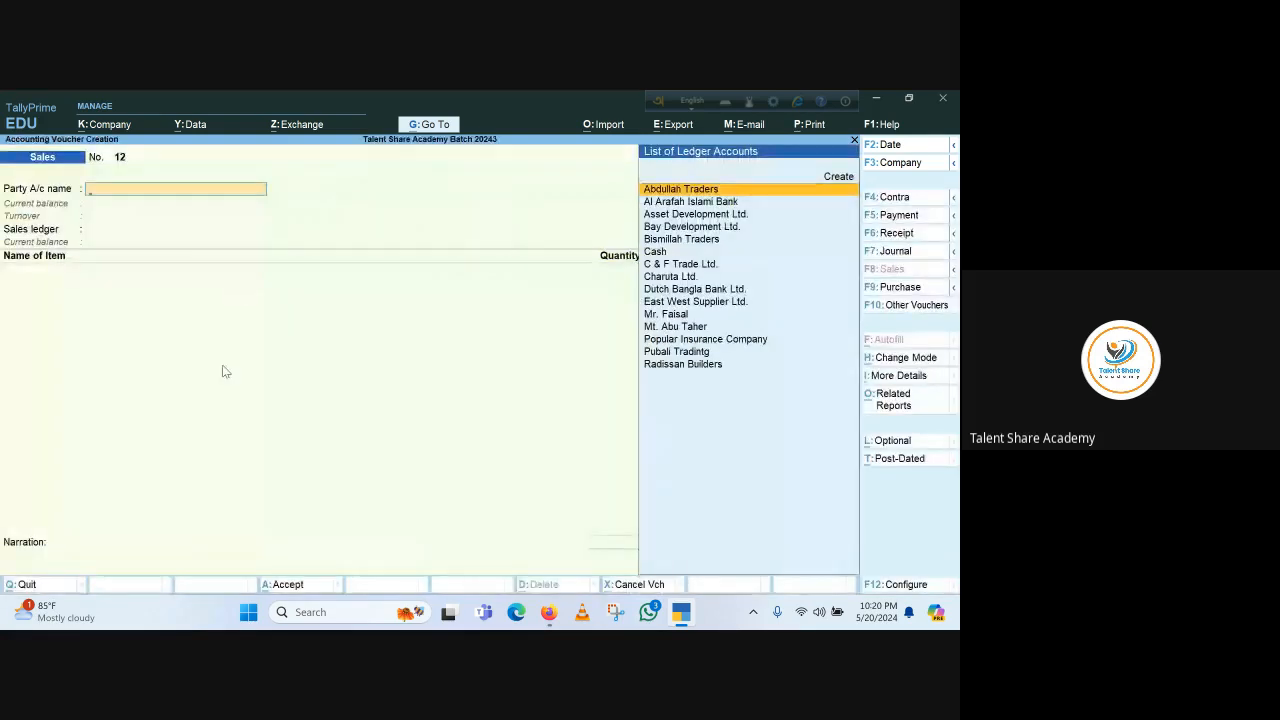
{"action": "left_click", "coordinate": [905, 215]}
{"action": "left_click", "coordinate": [905, 233]}
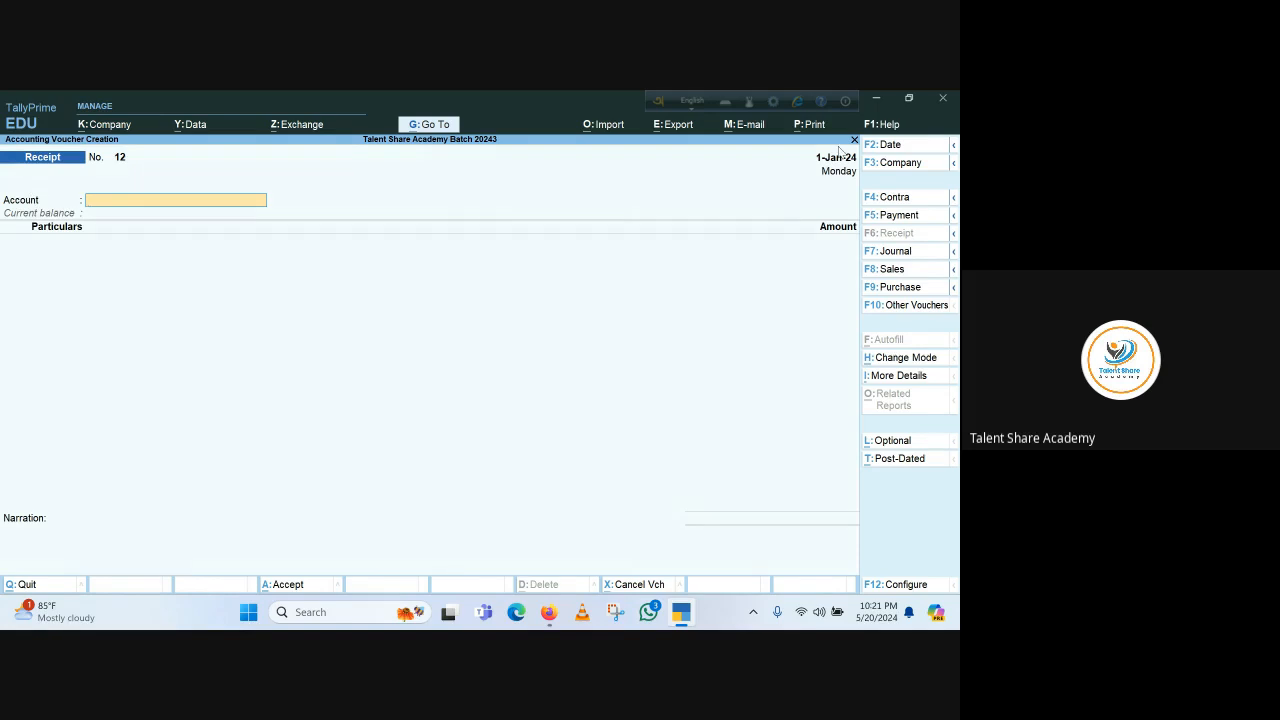
{"action": "key", "text": "F2"}
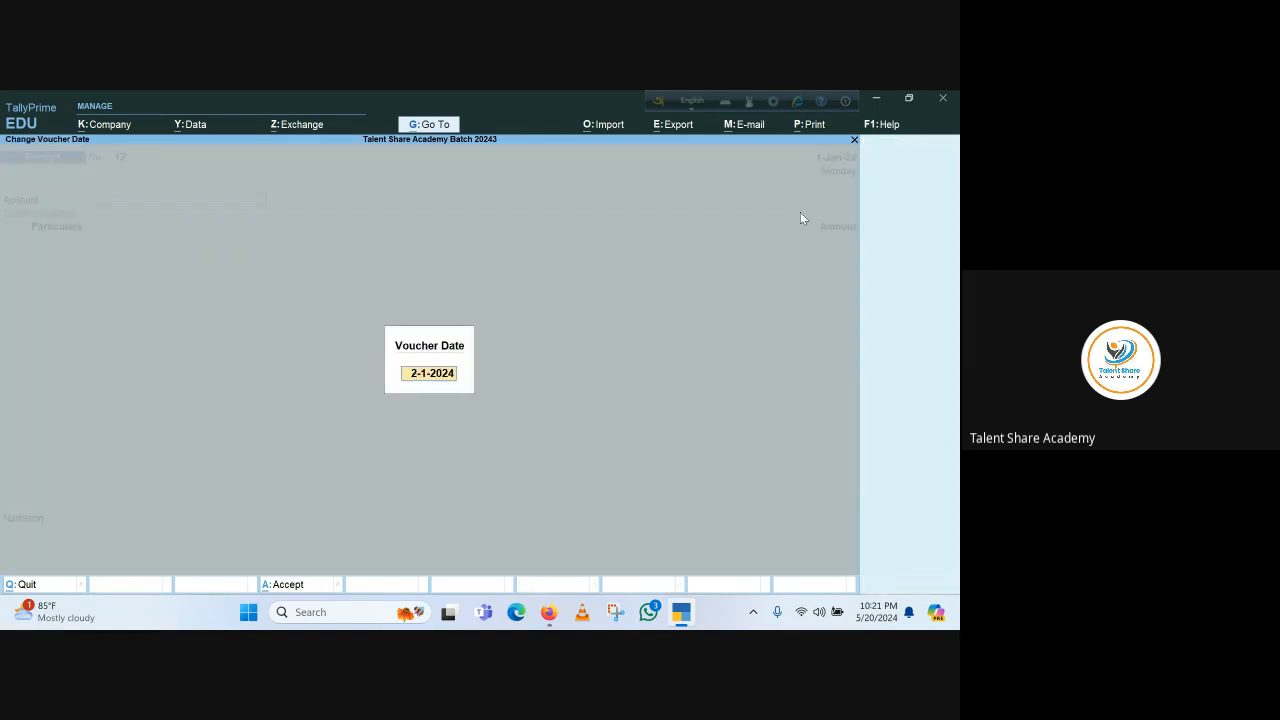
{"action": "type", "text": "1.4.24"}
{"action": "key", "text": "Return"}
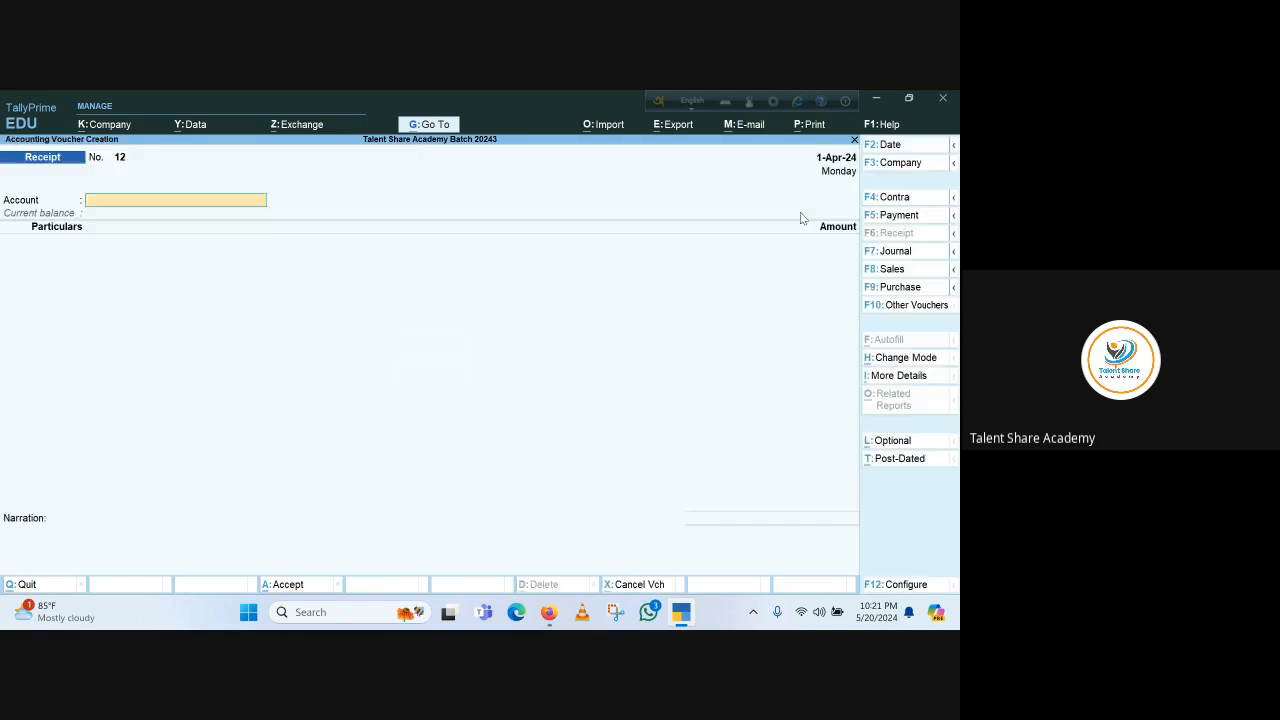
Select Dutch Bangla Bank Ltd. as the account, credit Bay Development Ltd., and choose Agst Ref adjustment
{"action": "type", "text": "D"}
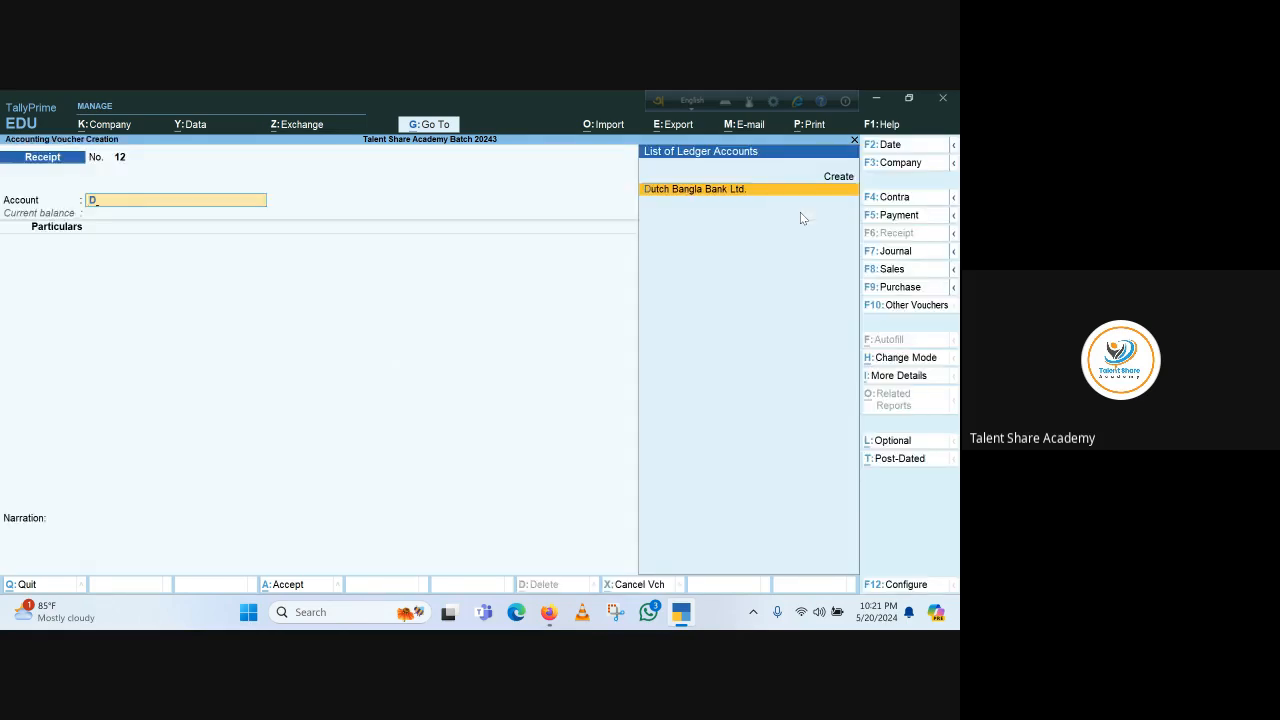
{"action": "key", "text": "Return"}
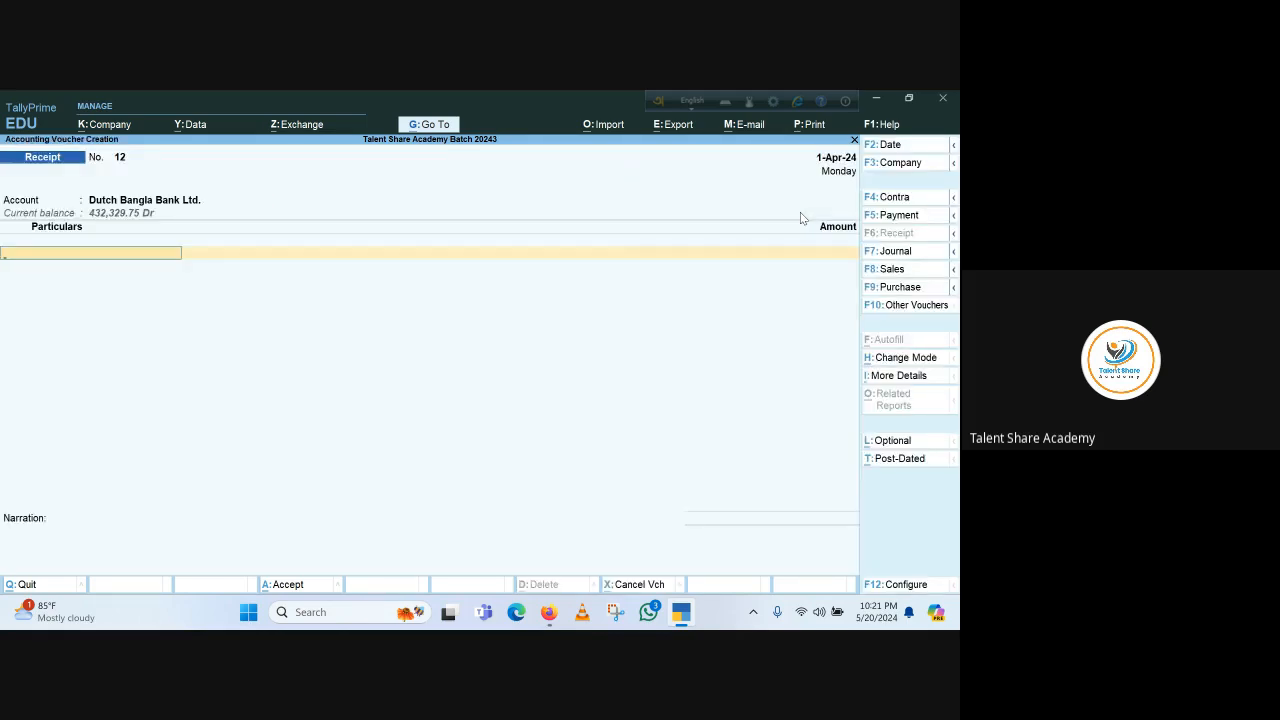
{"action": "type", "text": "Bay"}
{"action": "key", "text": "Return"}
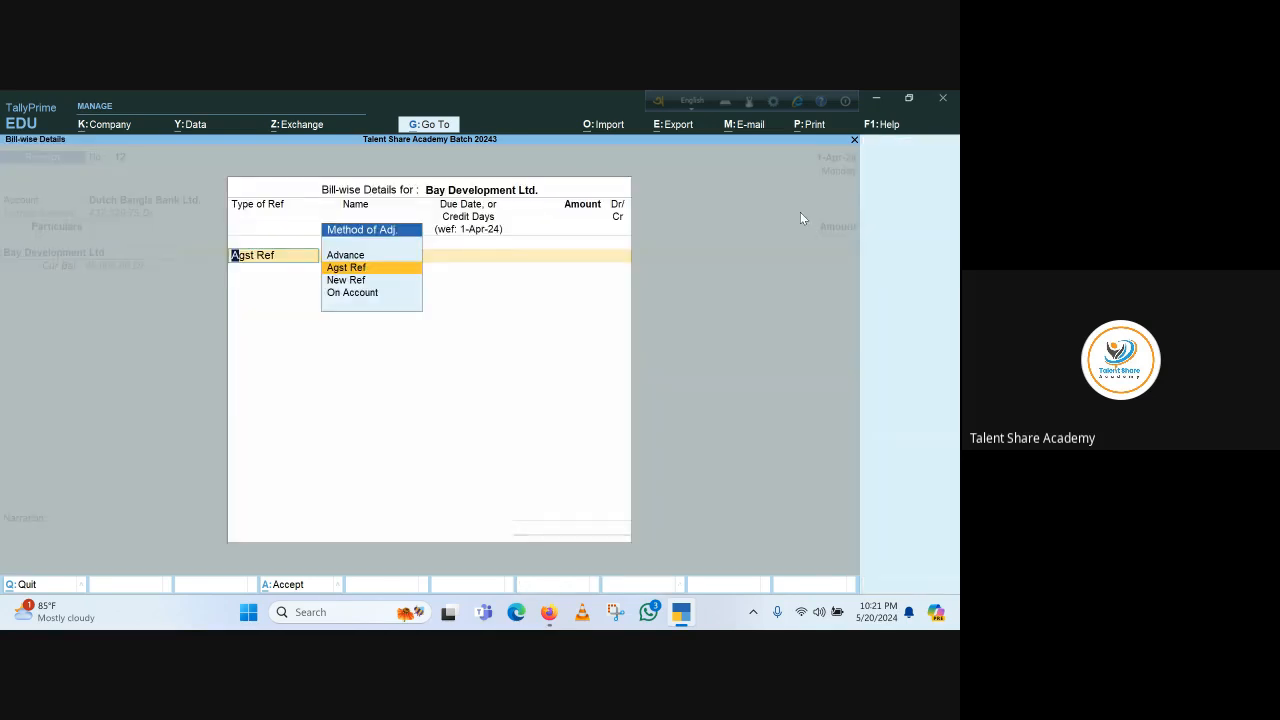
{"action": "key", "text": "Return"}
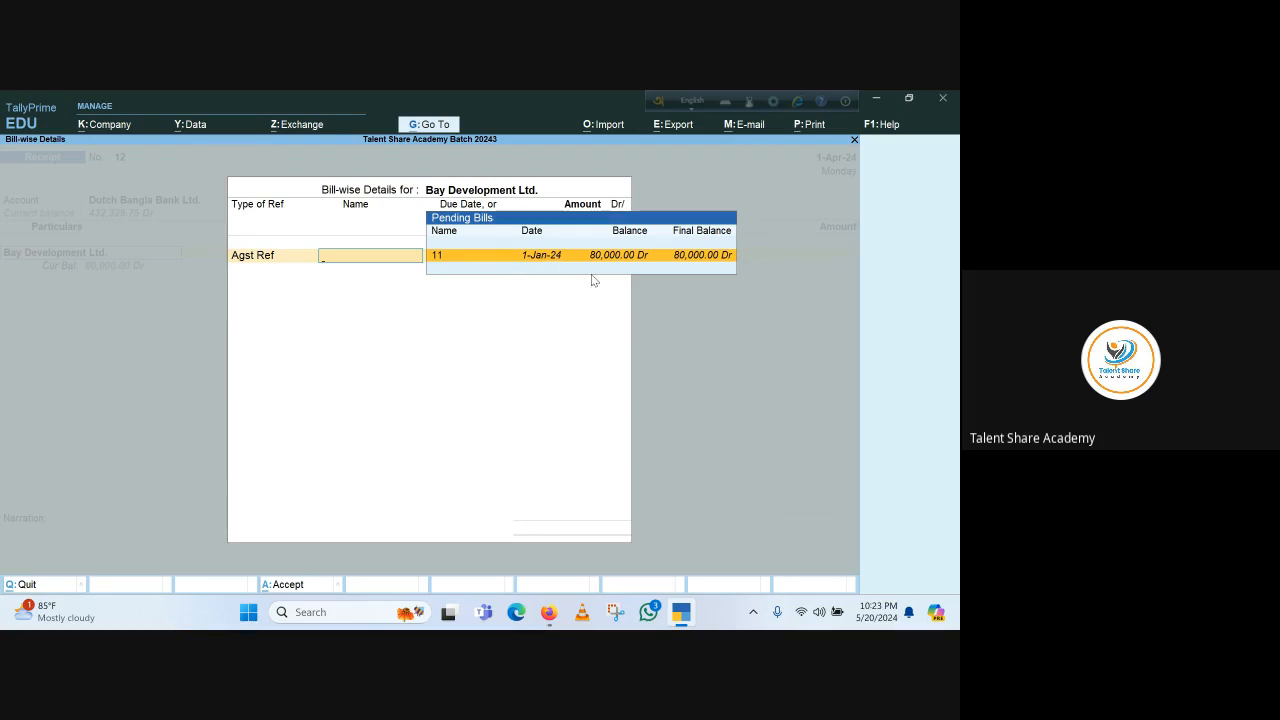
Adjust the receipt against pending bill 11 for 50,000 in the bill-wise details
{"action": "key", "text": "Return"}
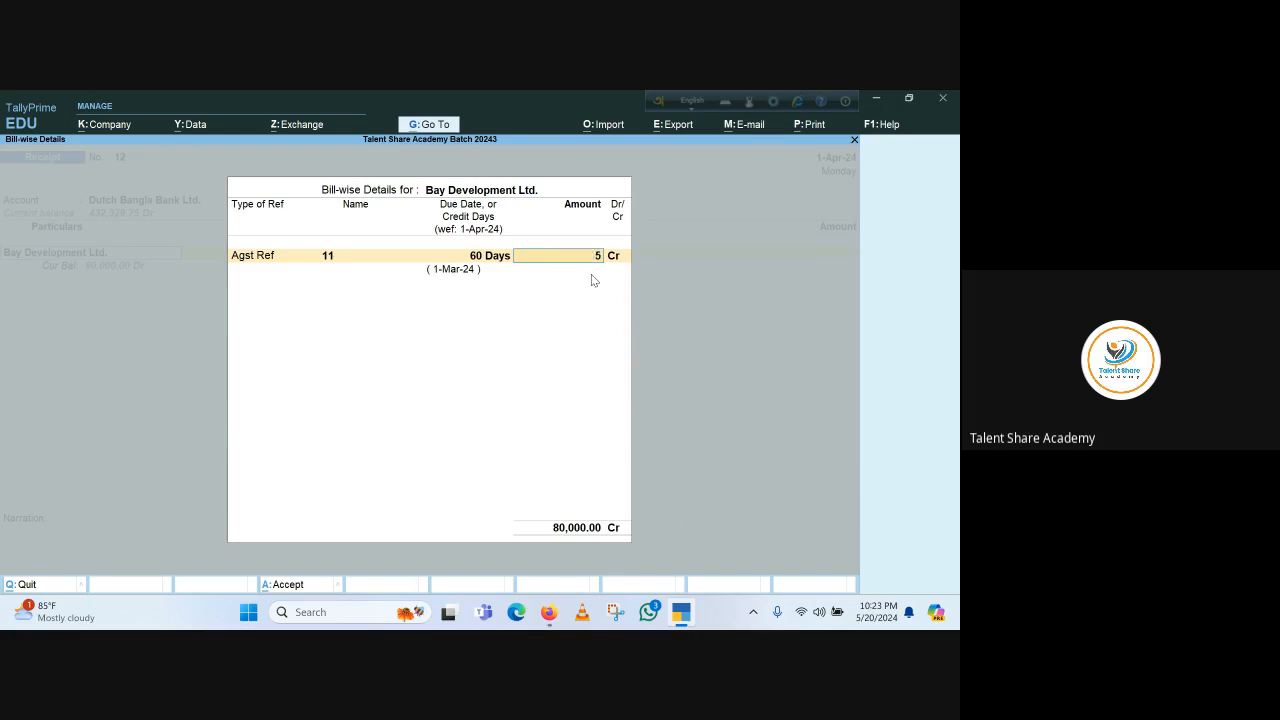
{"action": "key", "text": "Return"}
Accept the Cheque/DD bank allocation for Dutch Bangla Bank Ltd. and save the receipt voucher
{"action": "key", "text": "Return"}
{"action": "key", "text": "Return"}
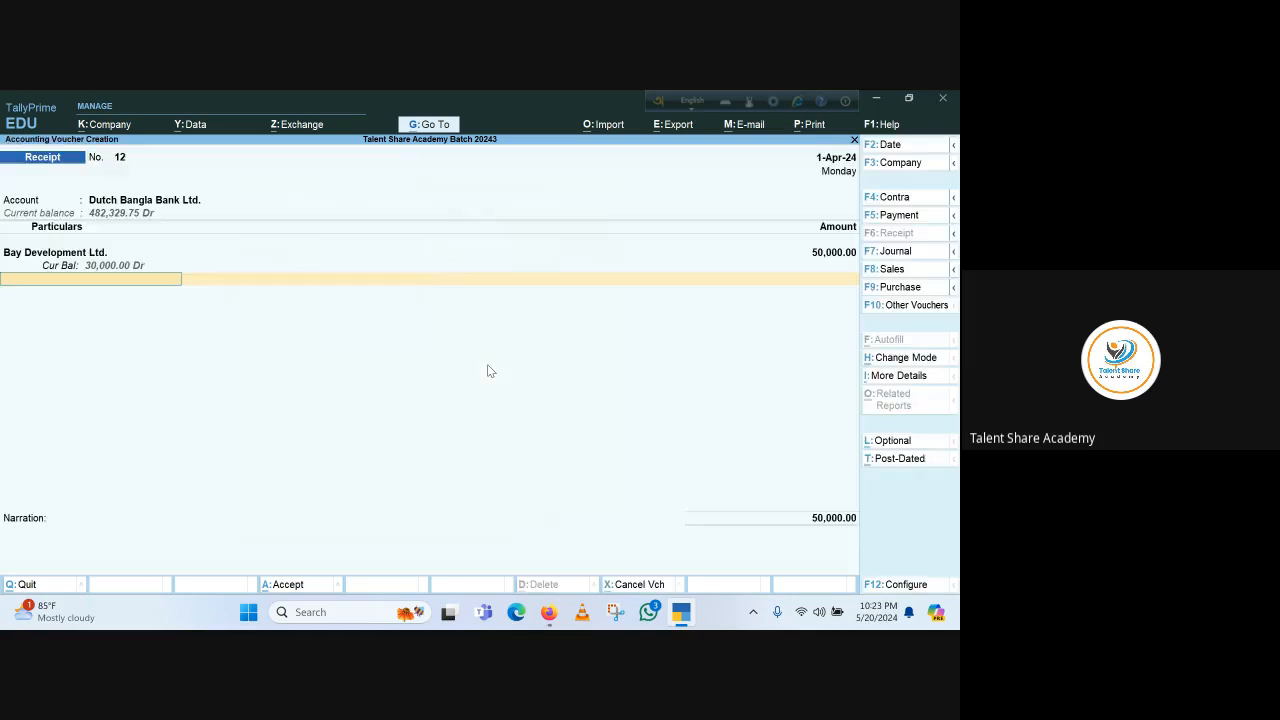
{"action": "key", "text": "Return"}
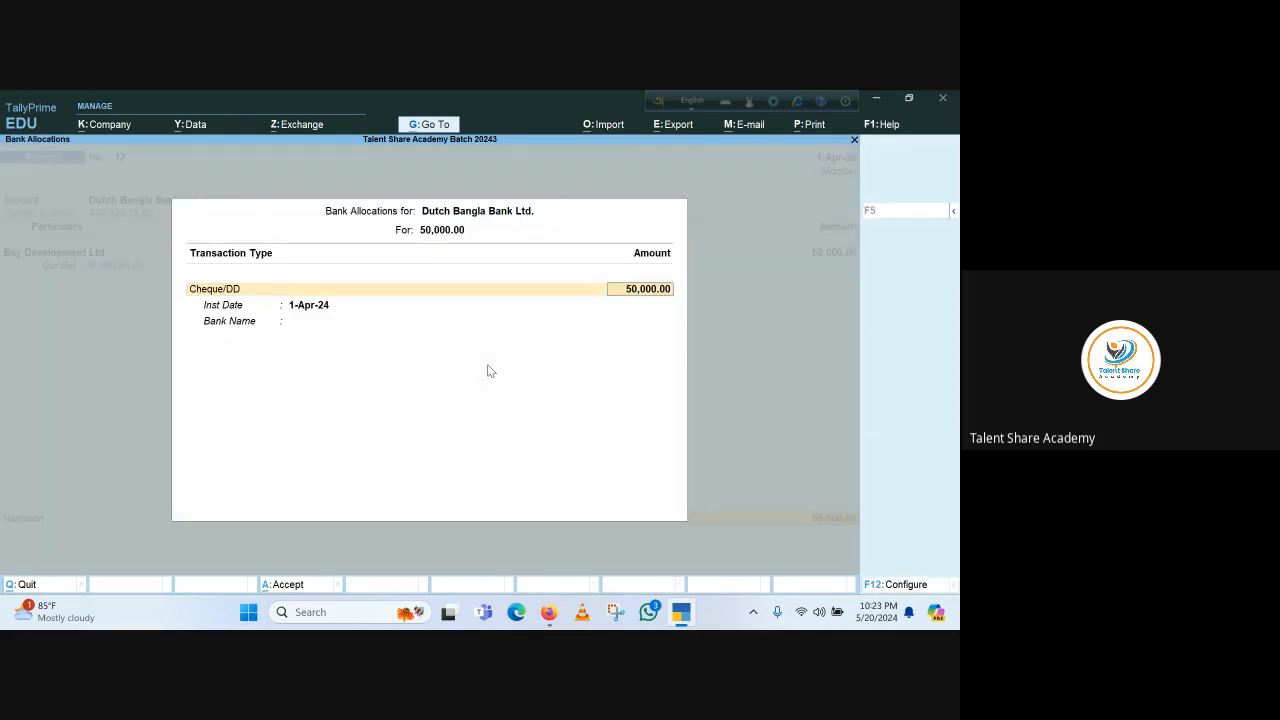
{"action": "key", "text": "Return"}
{"action": "key", "text": "Return"}
{"action": "key", "text": "Return"}
{"action": "key", "text": "Return"}
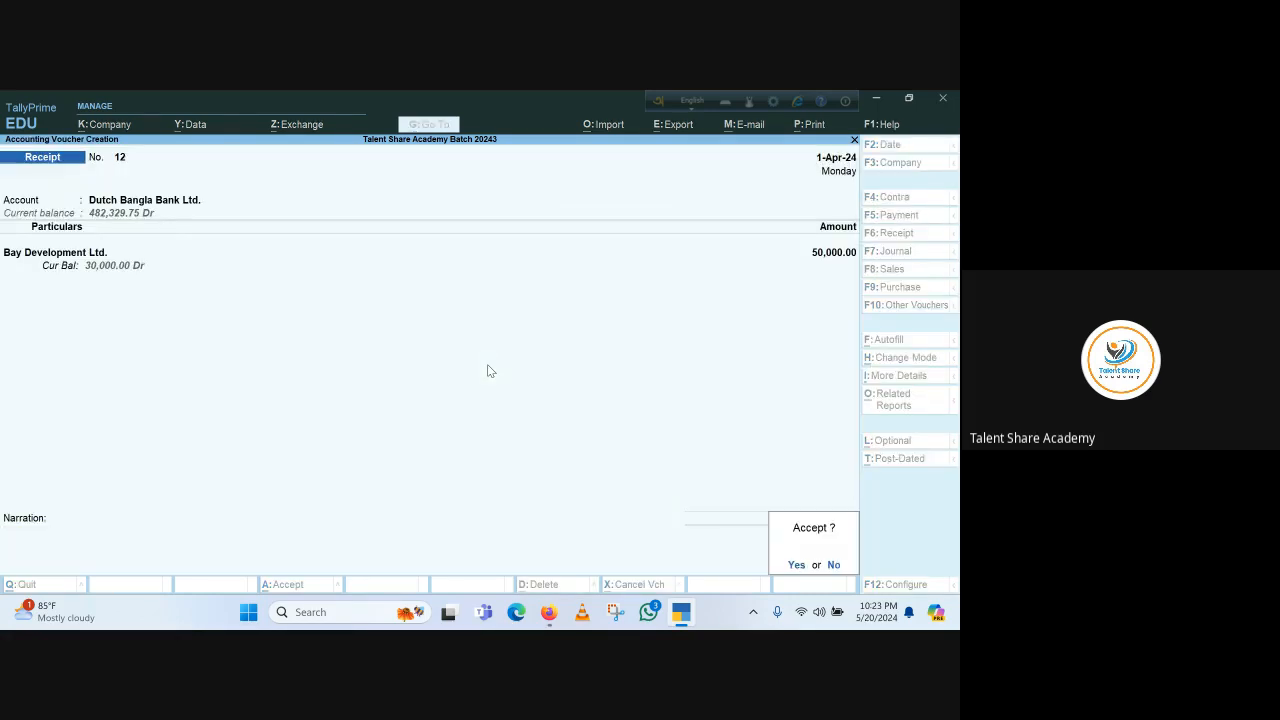
{"action": "key", "text": "Return"}
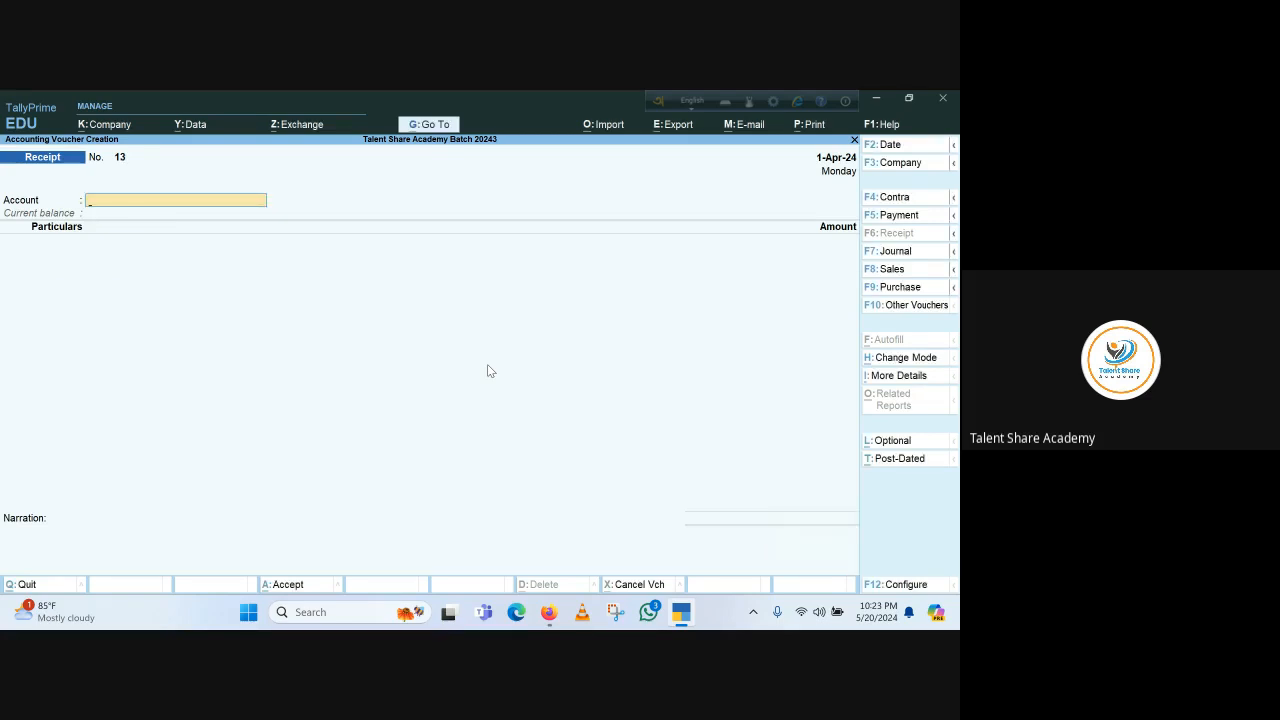
Open the ledger vouchers report for Bay Development Ltd. from the account books
{"action": "key", "text": "Escape"}
{"action": "key", "text": "Up"}
{"action": "key", "text": "Up"}
{"action": "key", "text": "Up"}
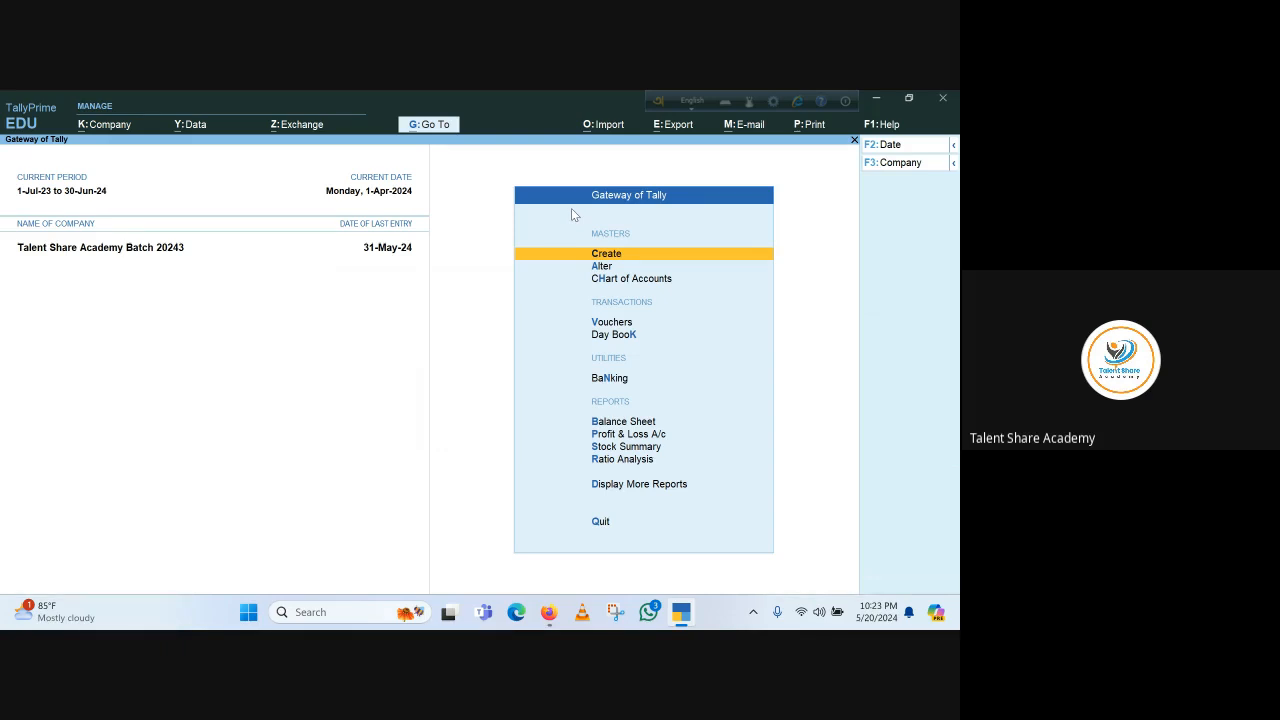
{"action": "key", "text": "d"}
{"action": "key", "text": "a"}
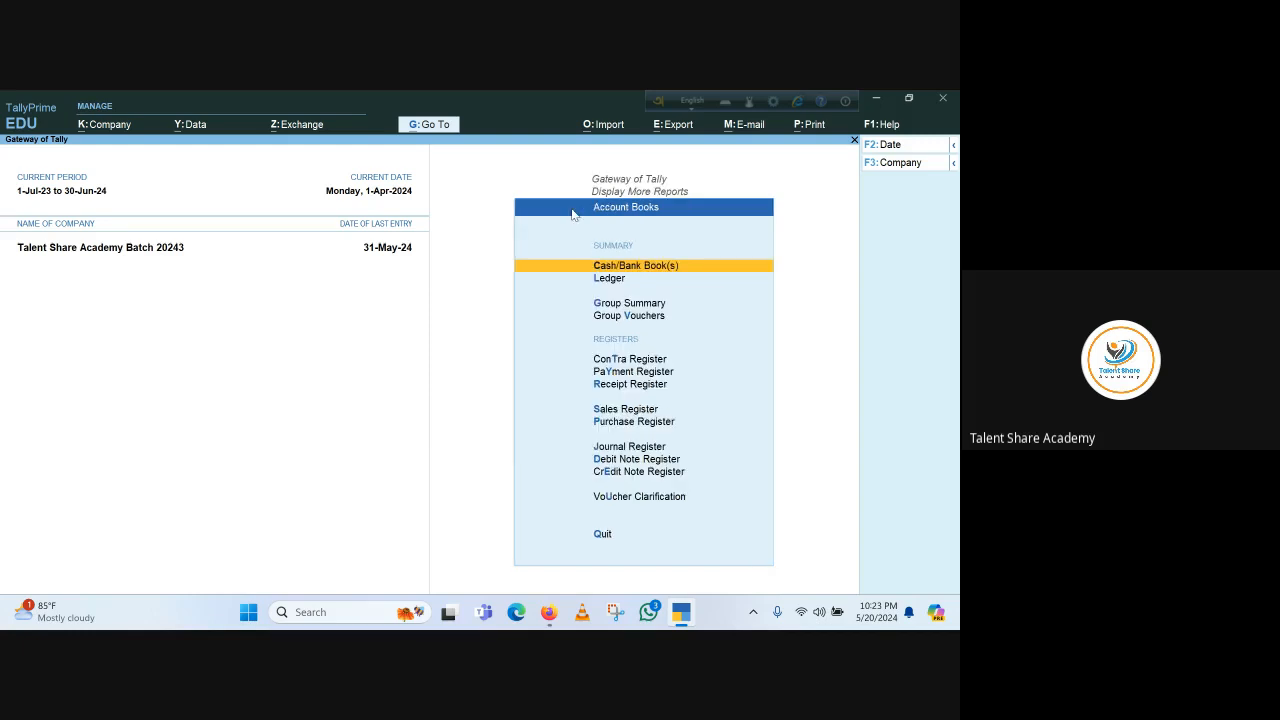
{"action": "key", "text": "l"}
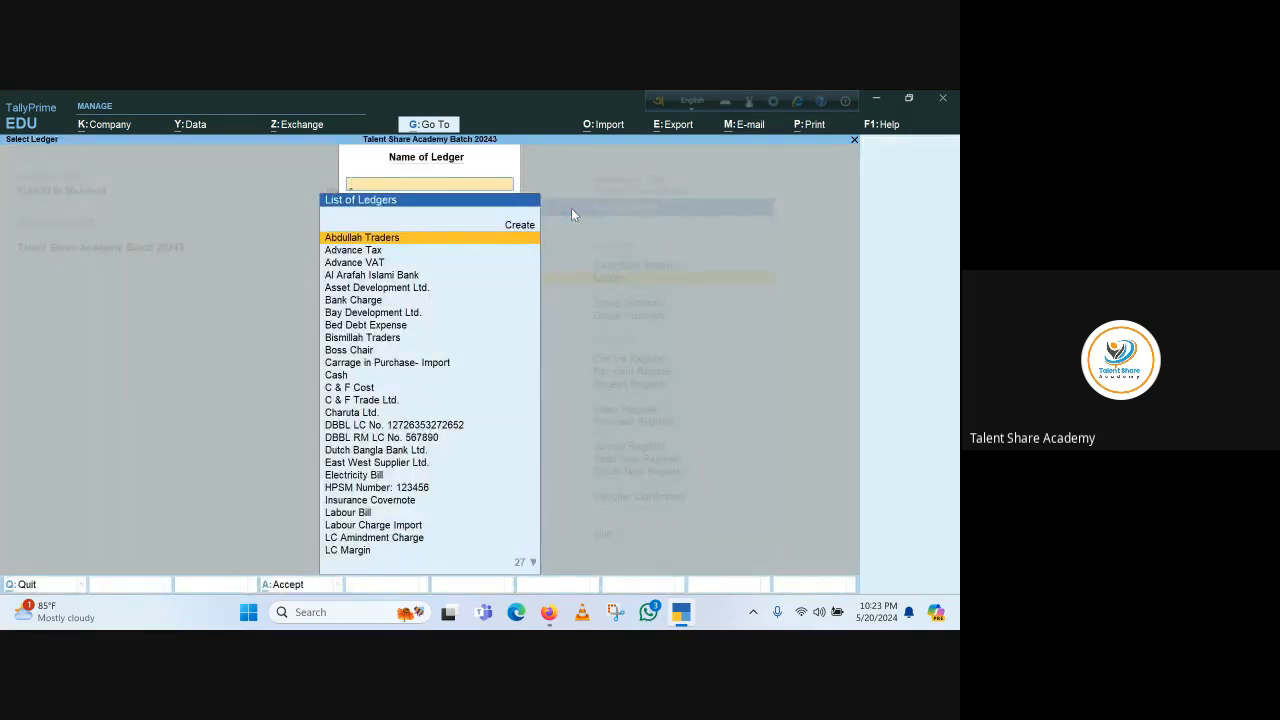
{"action": "type", "text": "Bay"}
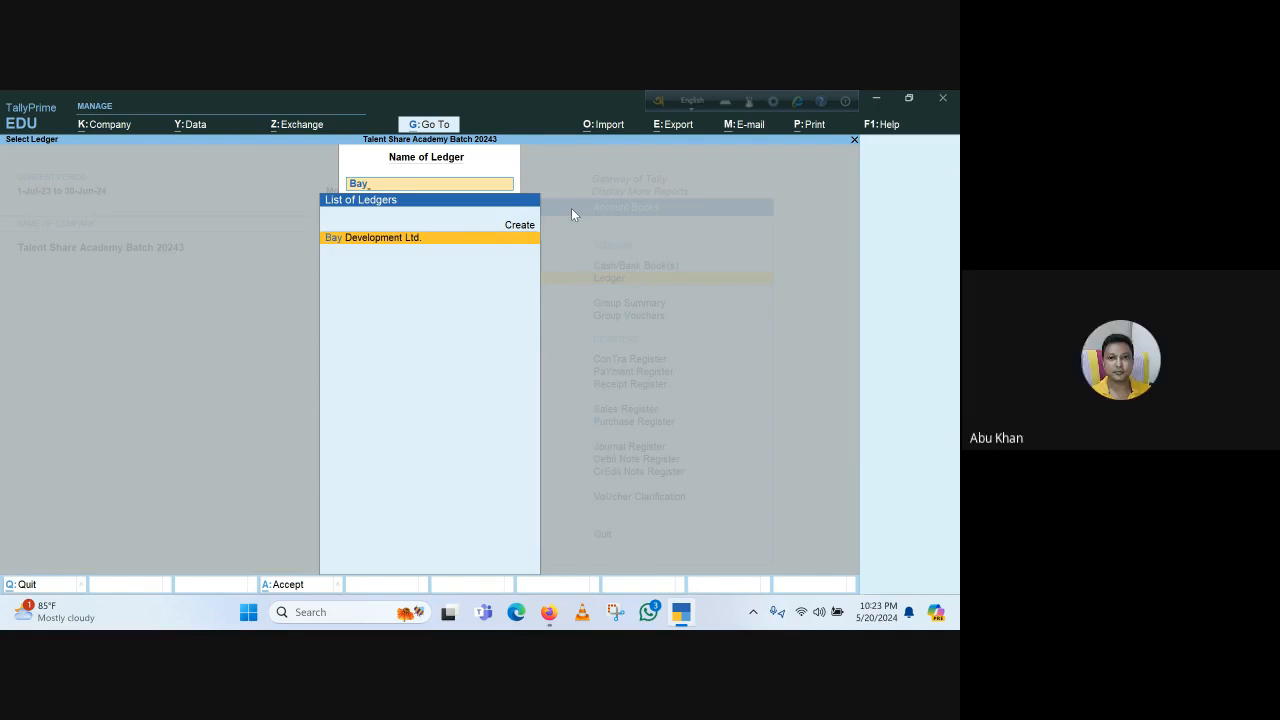
{"action": "key", "text": "Return"}
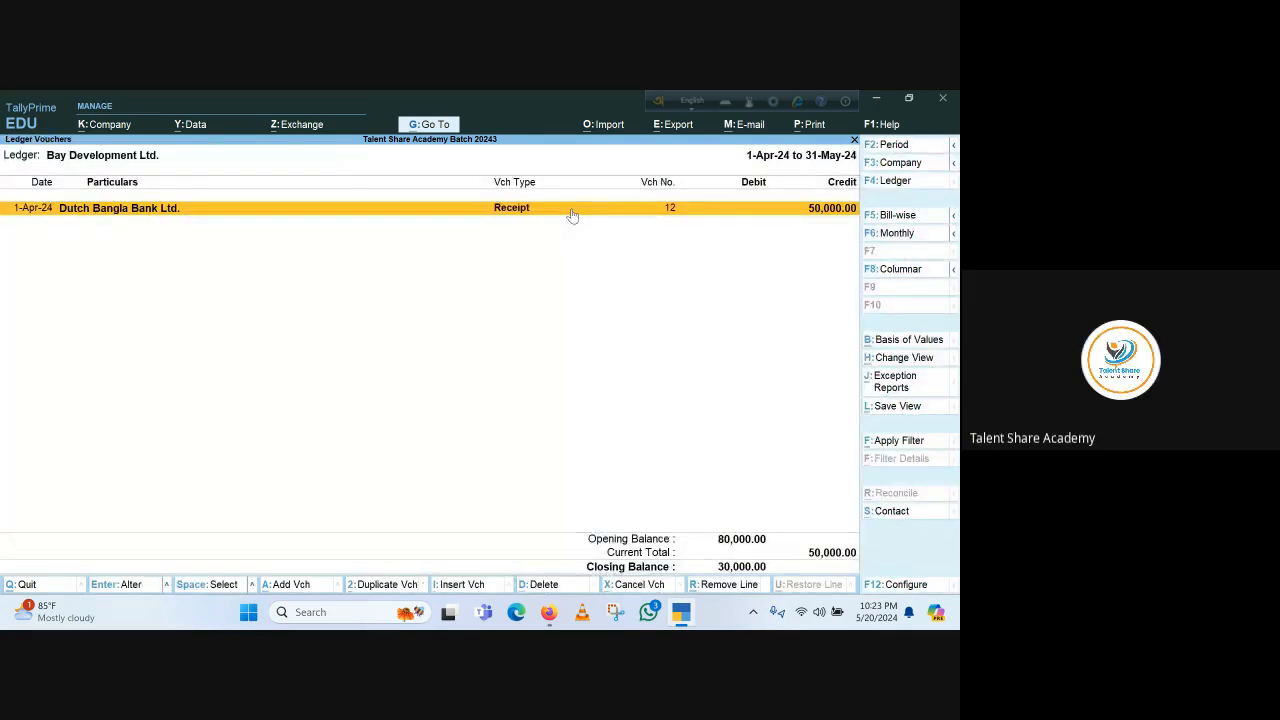
Set the ledger report period to start from 1-Jan-24 and view its bill-wise outstanding
{"action": "key", "text": "F2"}
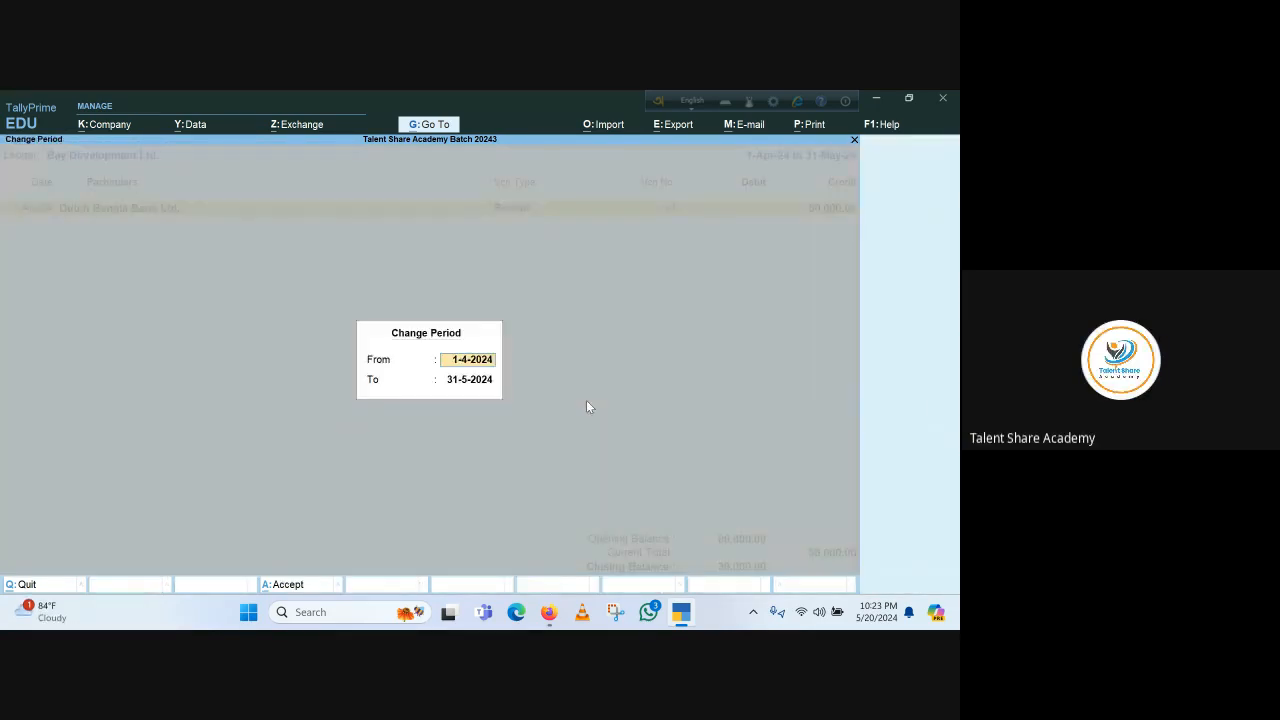
{"action": "type", "text": "1"}
{"action": "key", "text": "Return"}
{"action": "key", "text": "Return"}
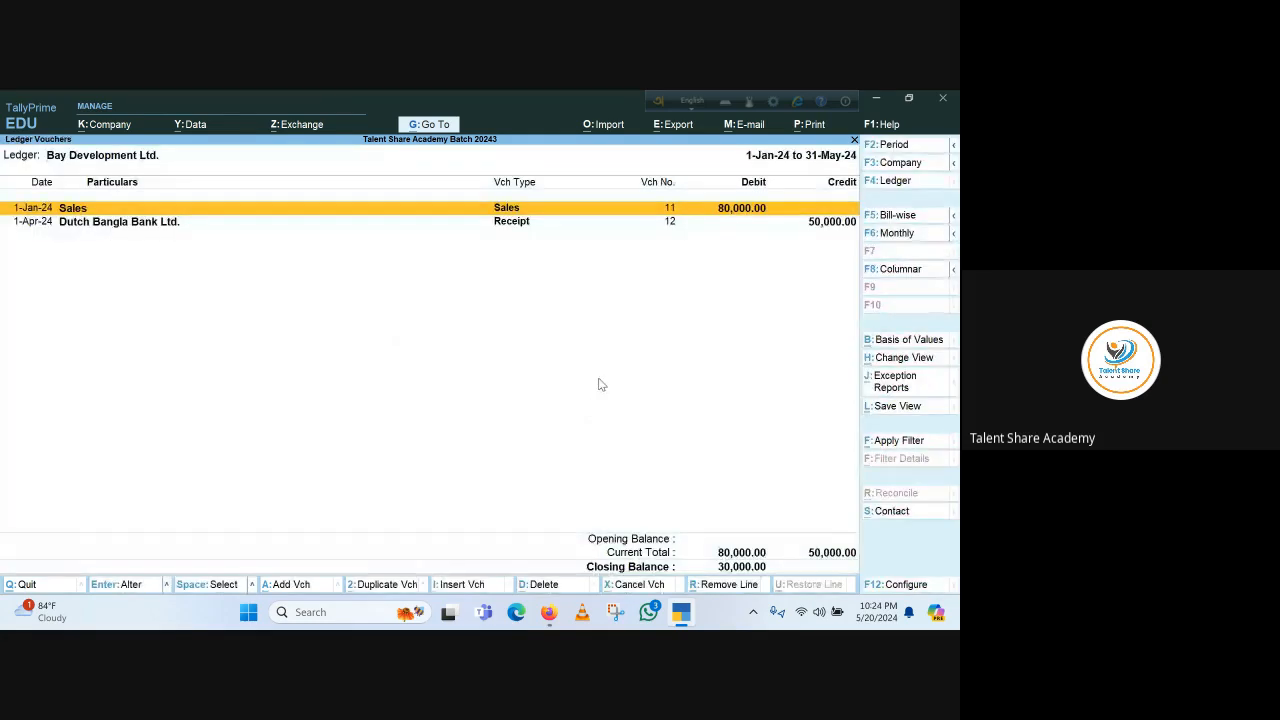
{"action": "left_click", "coordinate": [926, 219]}
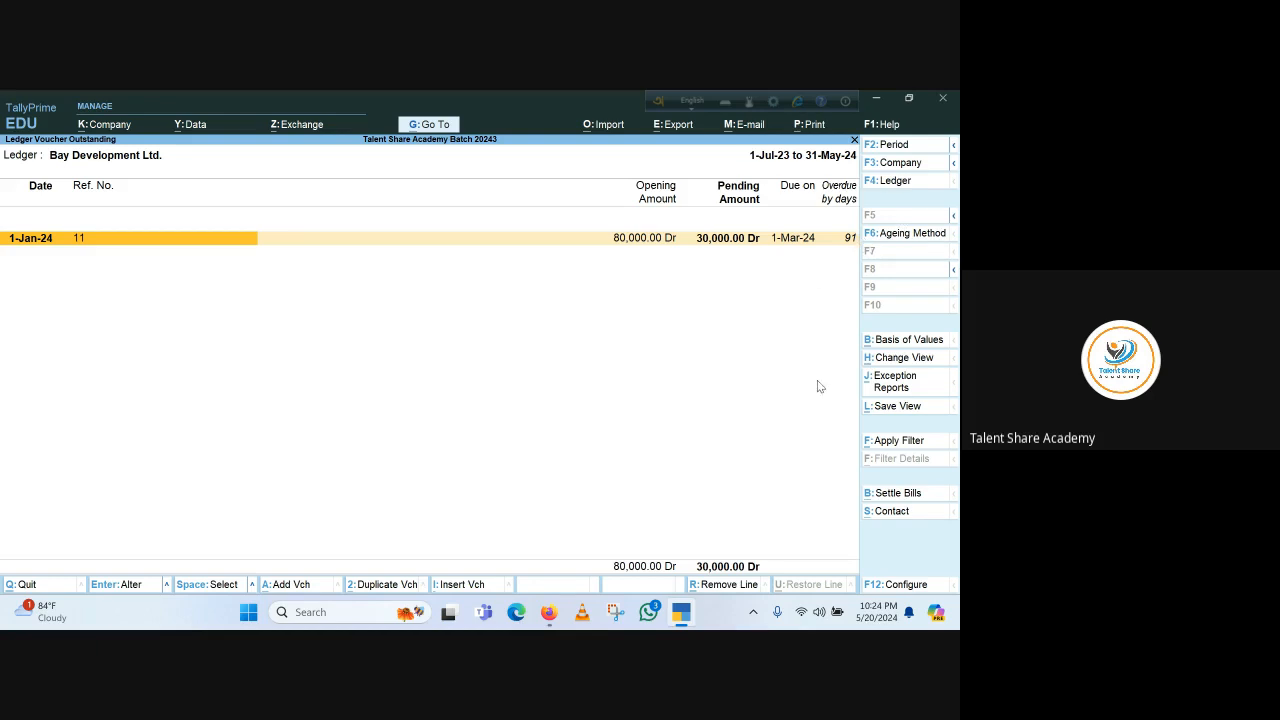
{"action": "key", "text": "Escape"}
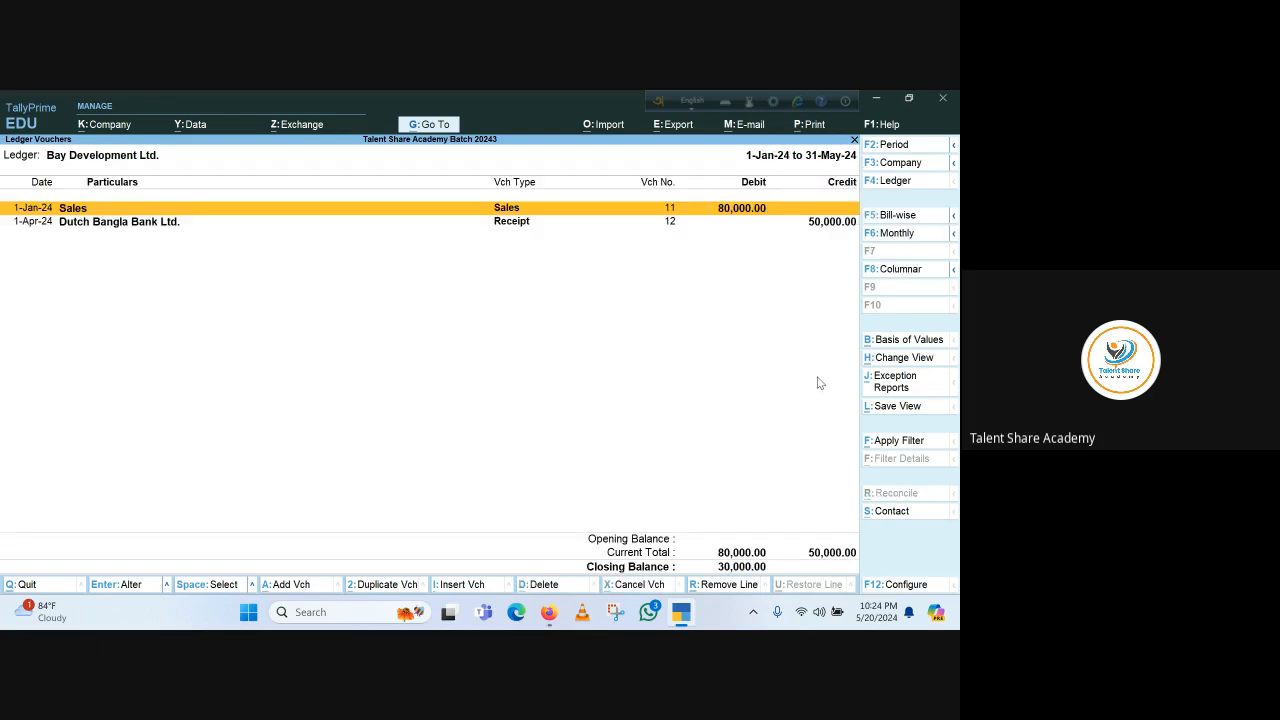
Return to the Gateway, open the Balance Sheet in detailed view and drill into Sundry Debtors
{"action": "key", "text": "Escape"}
{"action": "key", "text": "Escape"}
{"action": "key", "text": "Escape"}
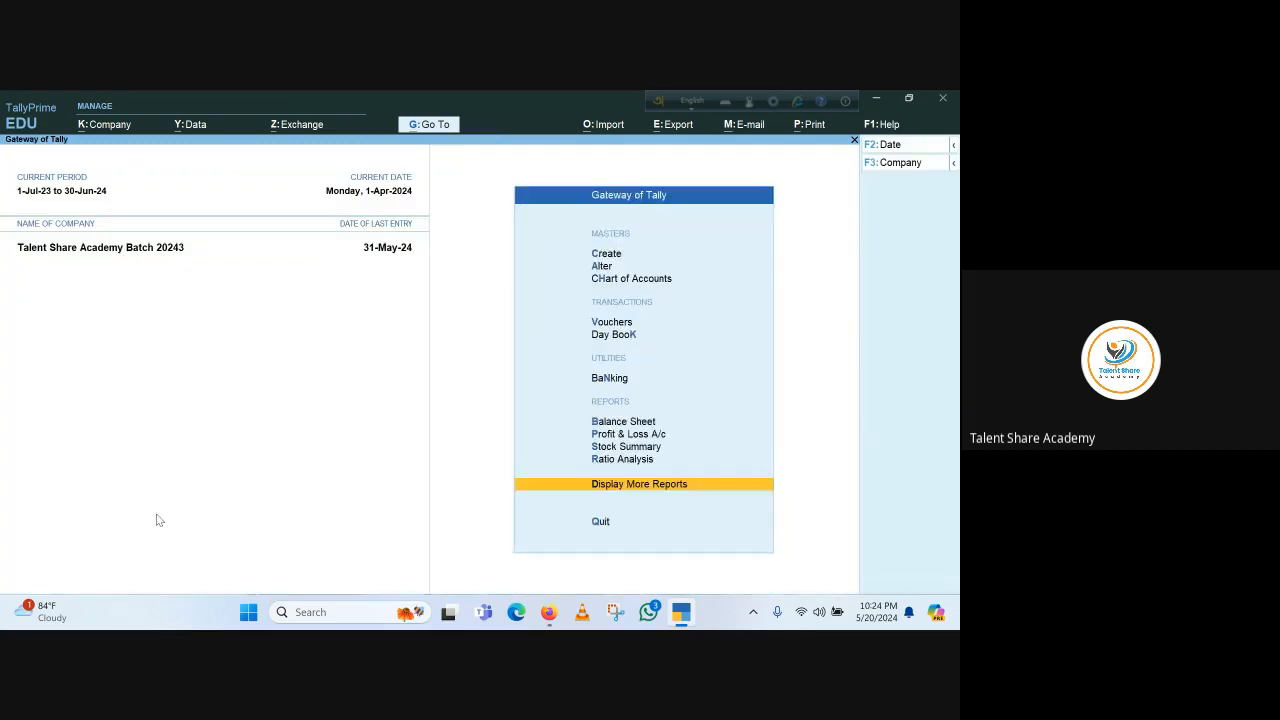
{"action": "key", "text": "Escape"}
{"action": "key", "text": "Escape"}
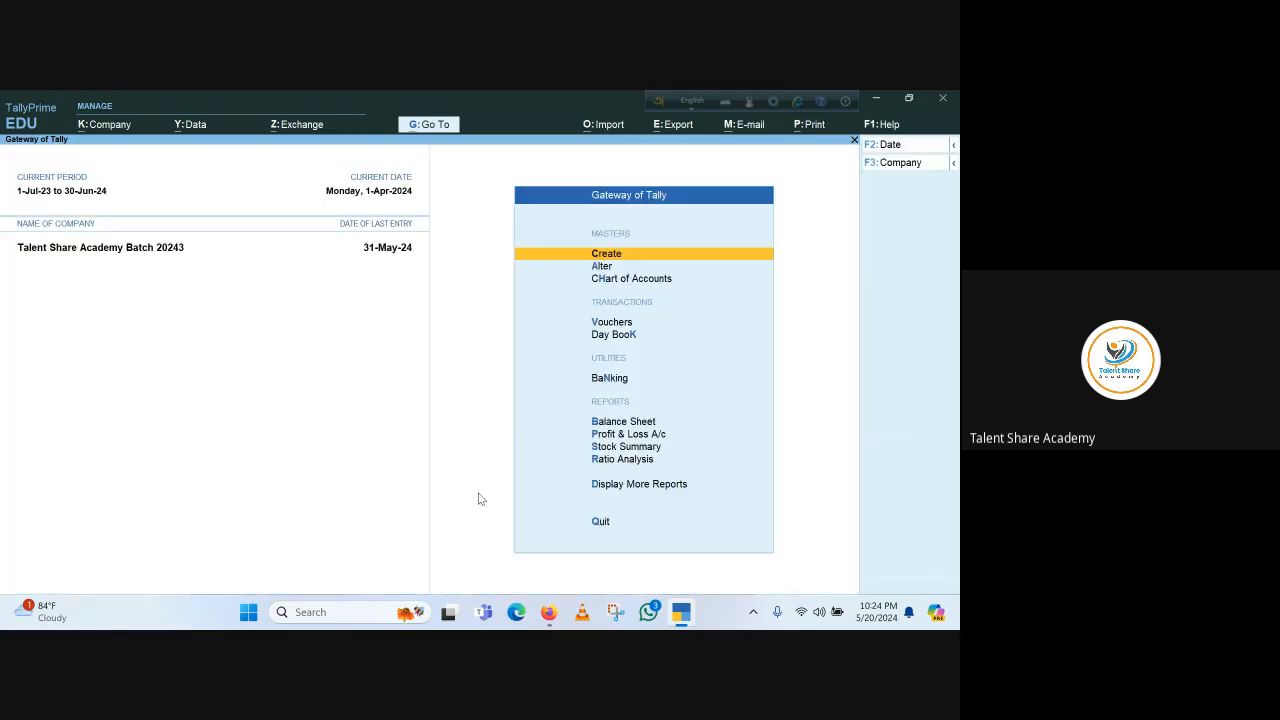
{"action": "left_click", "coordinate": [625, 423]}
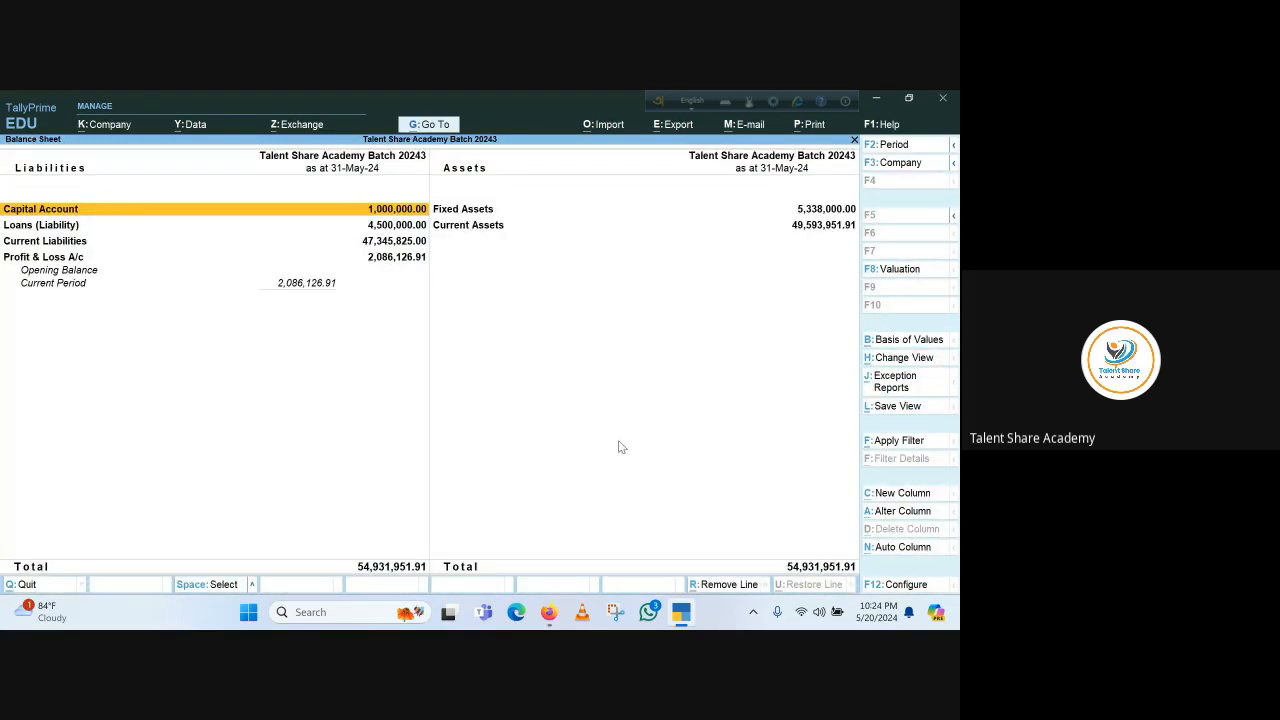
{"action": "key", "text": "alt+F5"}
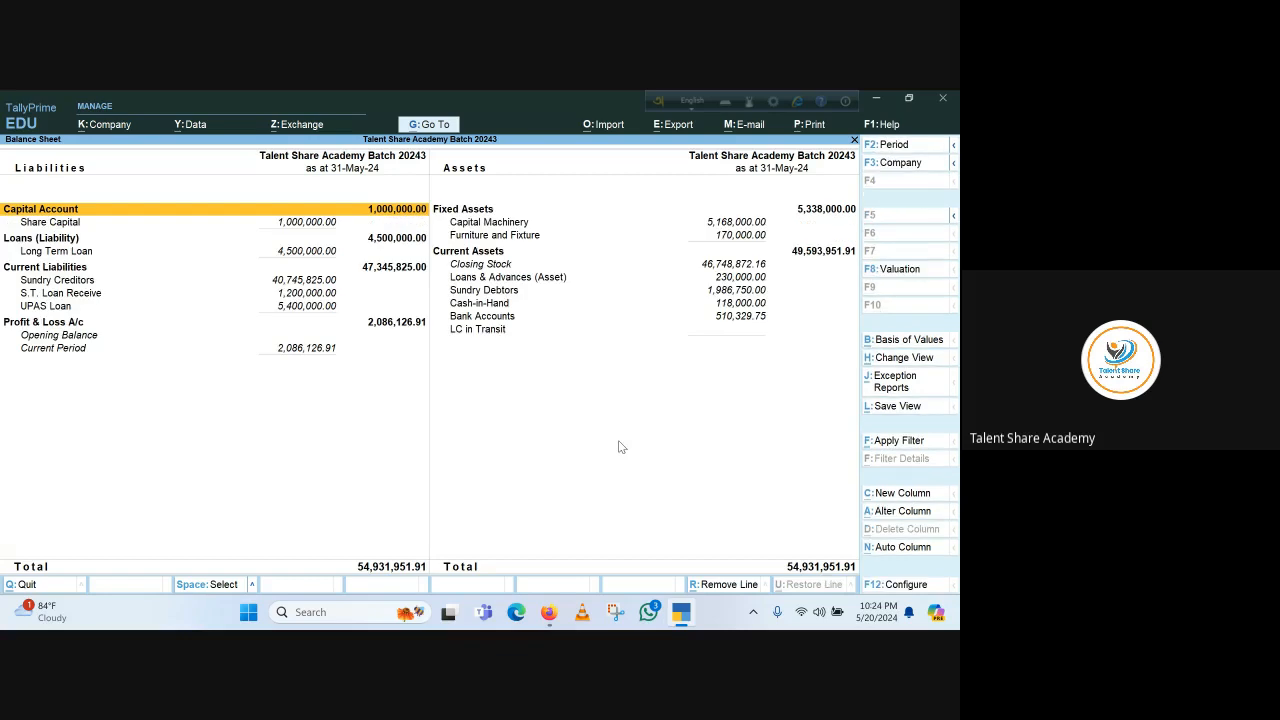
{"action": "left_click", "coordinate": [484, 291]}
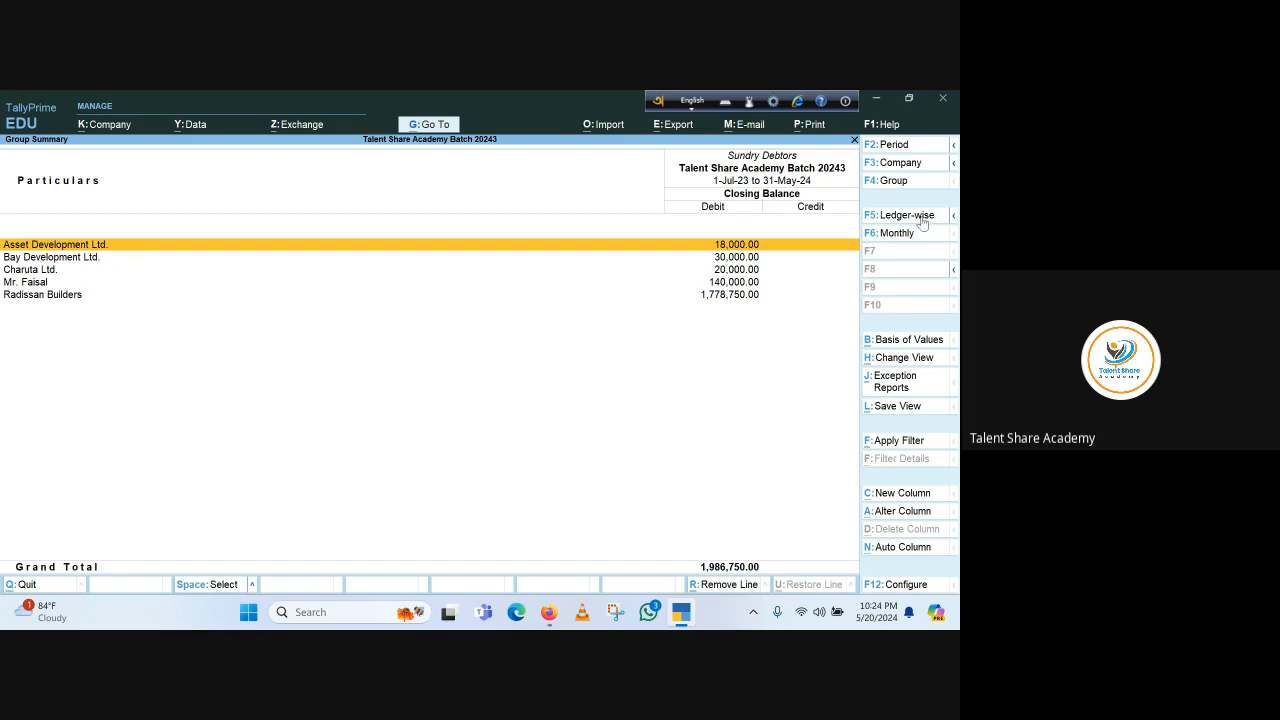
Open the Overdue Receivables exception report and switch it to ledger-wise bills
{"action": "left_click", "coordinate": [905, 384]}
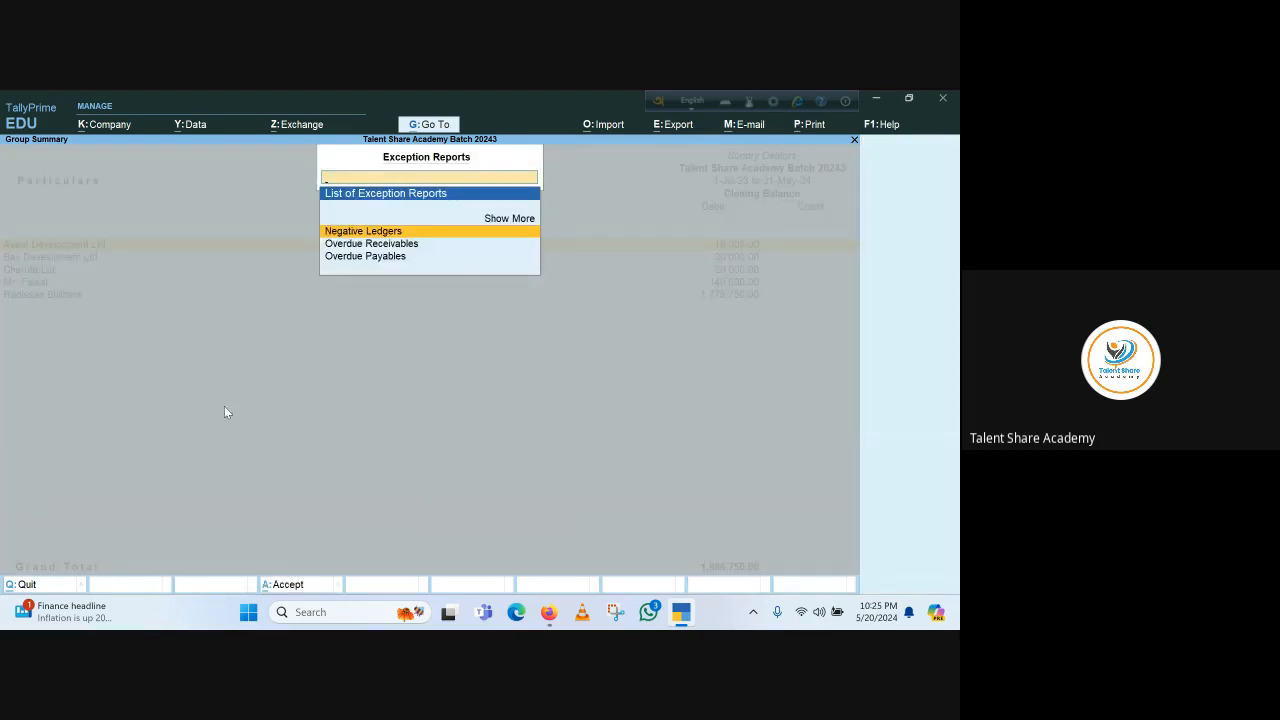
{"action": "key", "text": "Down"}
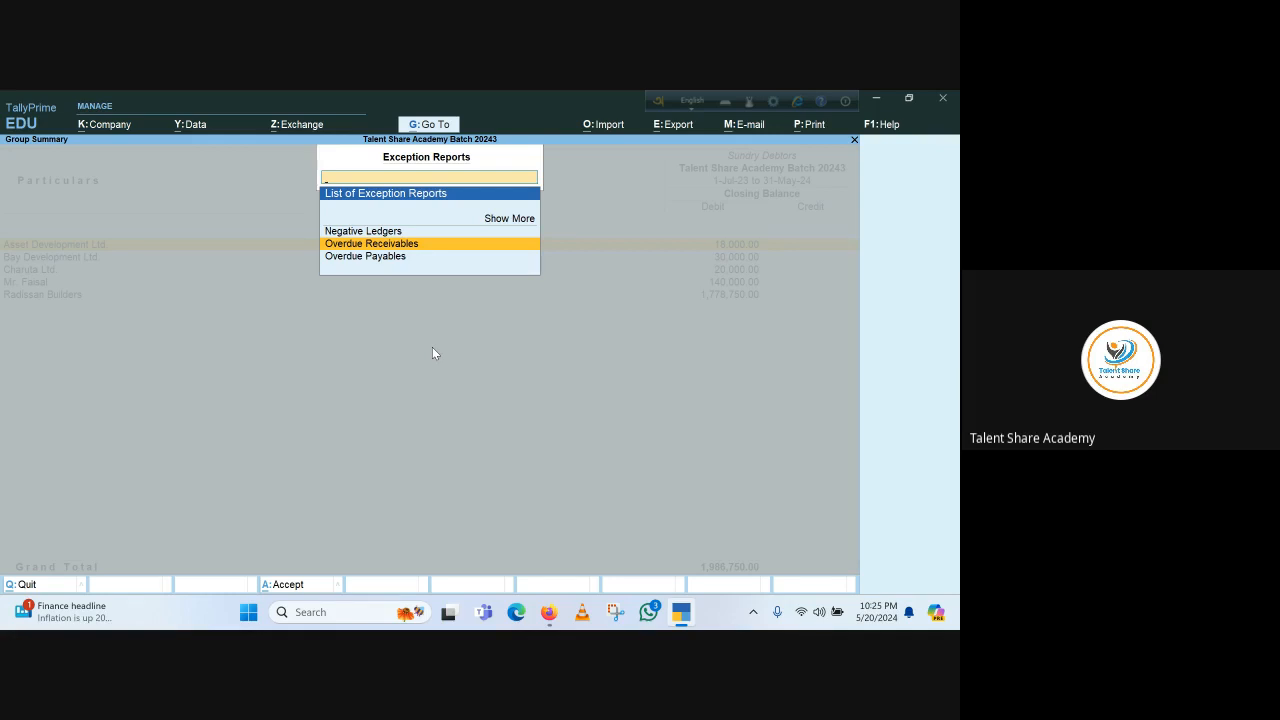
{"action": "key", "text": "Return"}
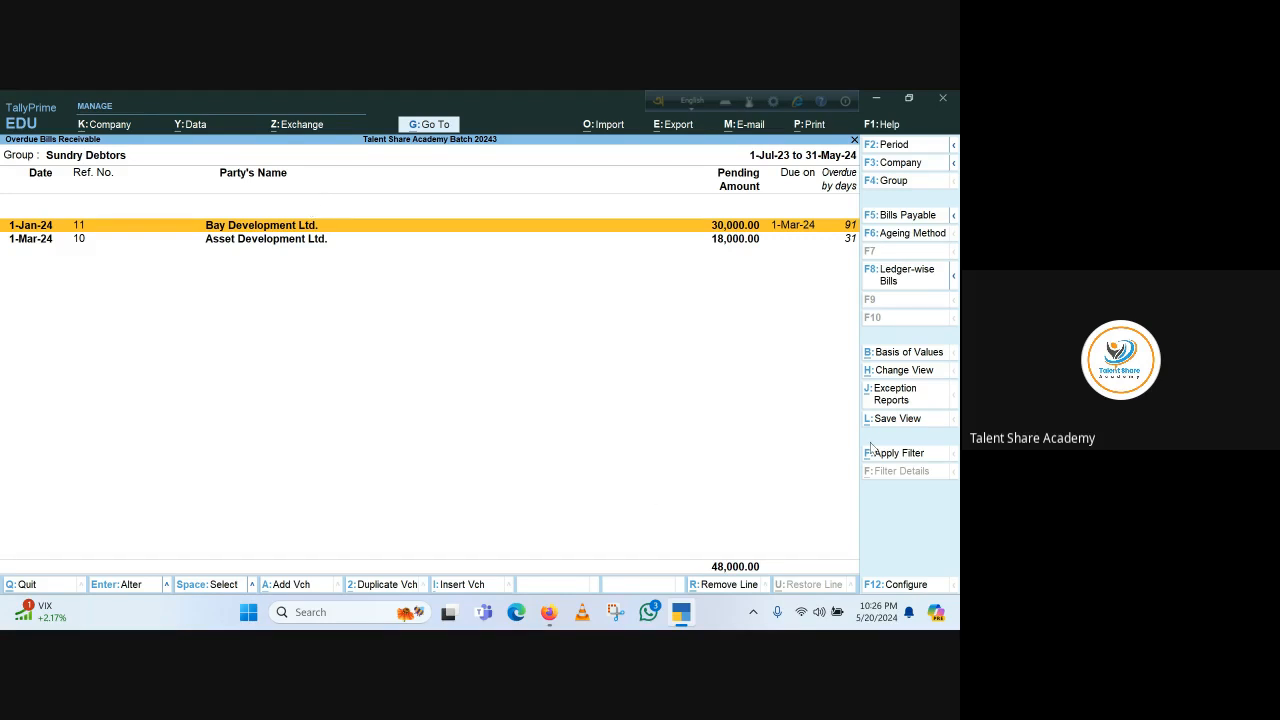
{"action": "left_click", "coordinate": [953, 275]}
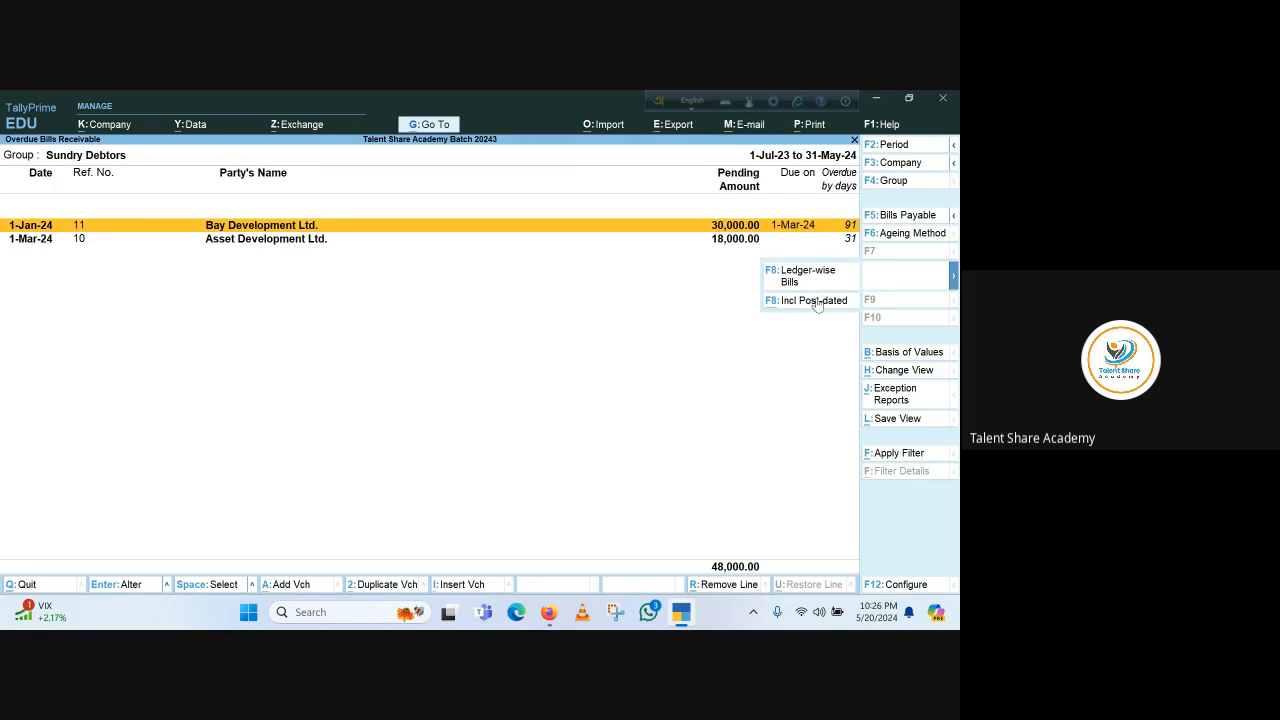
{"action": "left_click", "coordinate": [816, 279]}
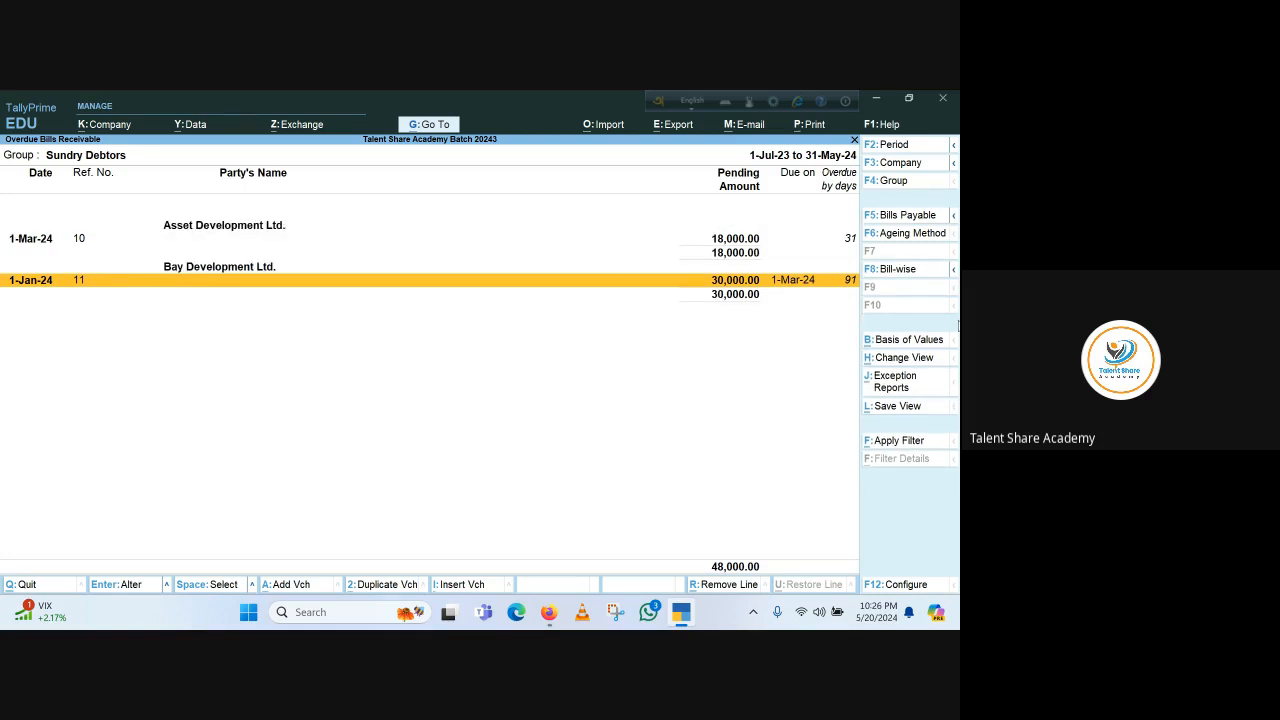
Set the overdue report's ageing method to Ageing by Bill Date
{"action": "left_click", "coordinate": [918, 234]}
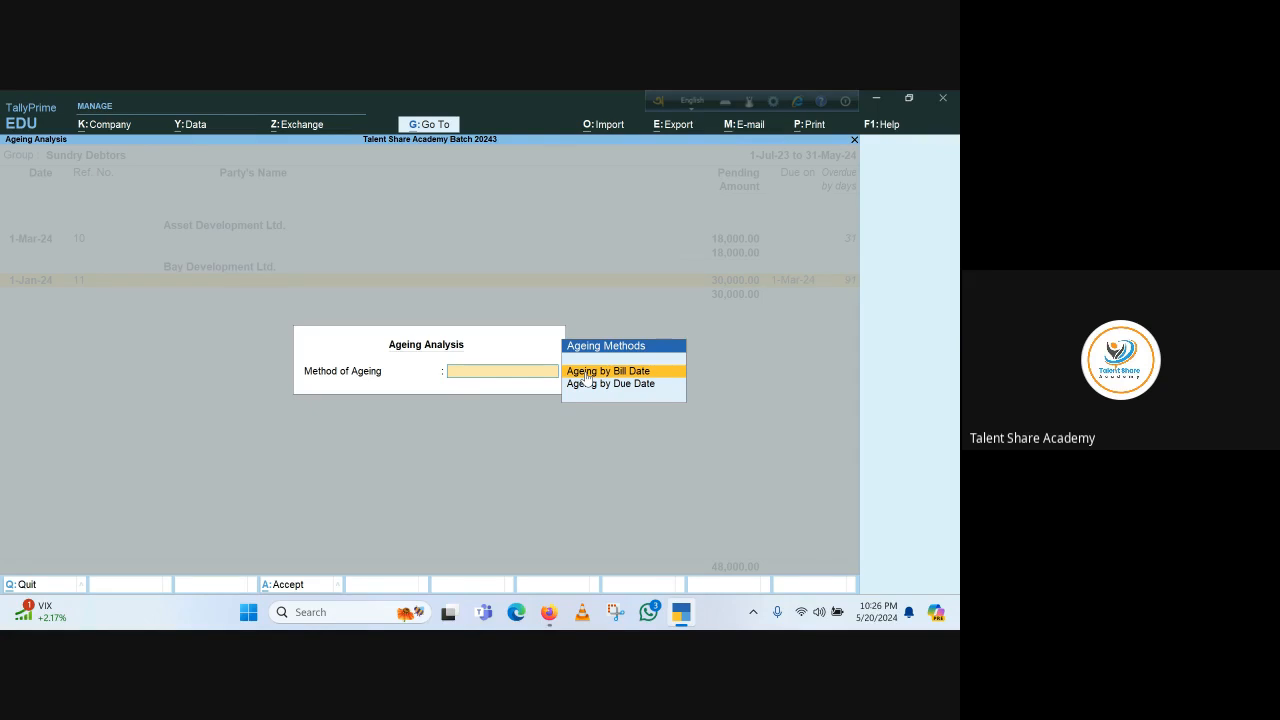
{"action": "key", "text": "Return"}
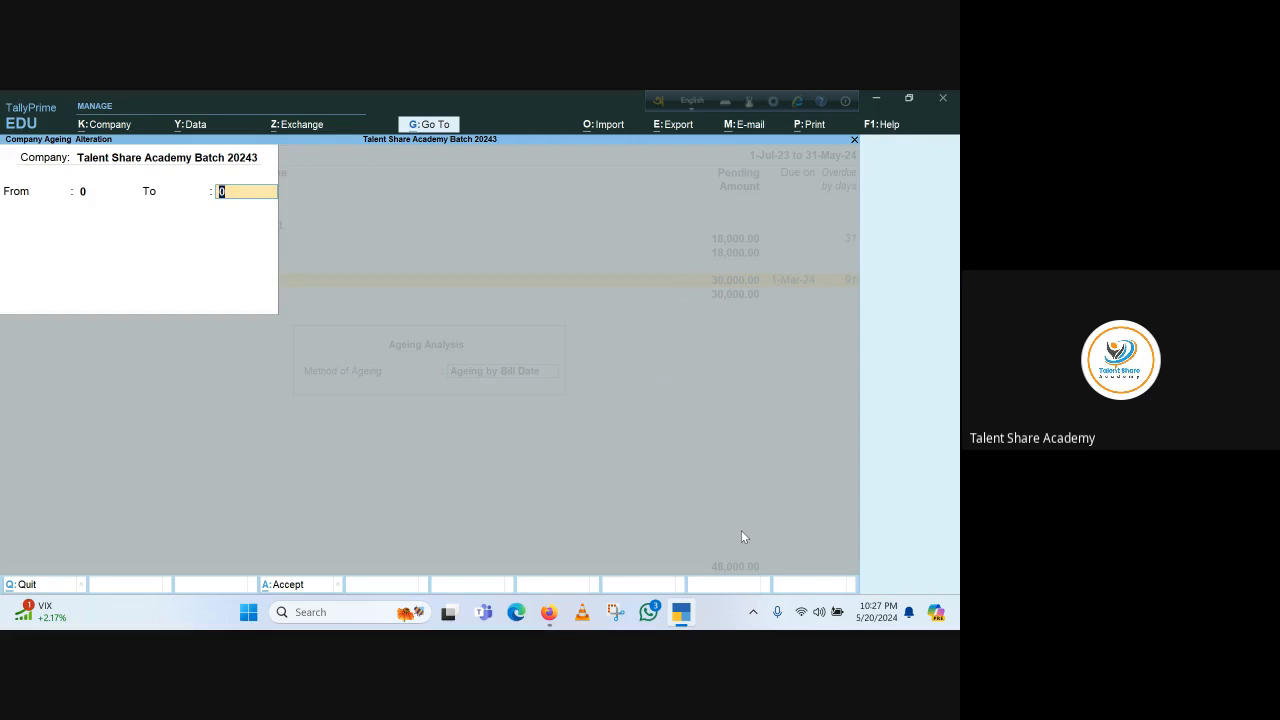
{"action": "key", "text": "Escape"}
{"action": "key", "text": "Return"}
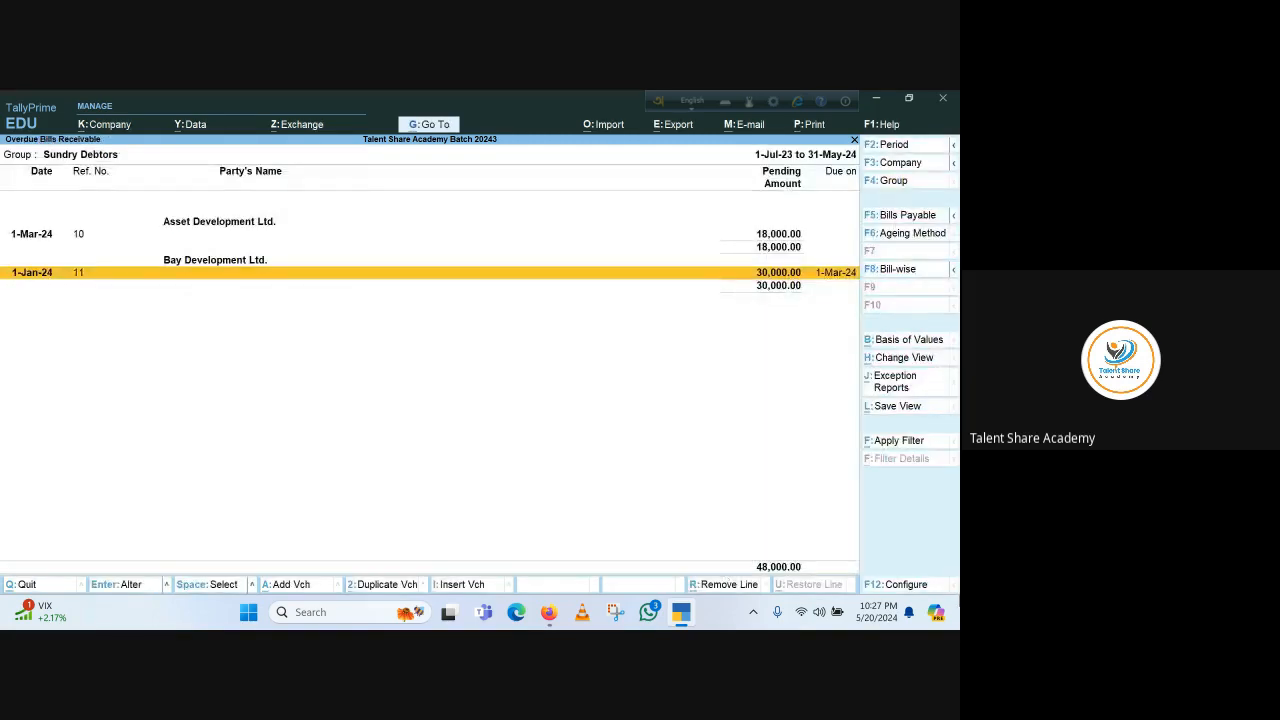
Set the overdue report's ageing method to Ageing by Due Date
{"action": "left_click", "coordinate": [912, 236]}
{"action": "key", "text": "Down"}
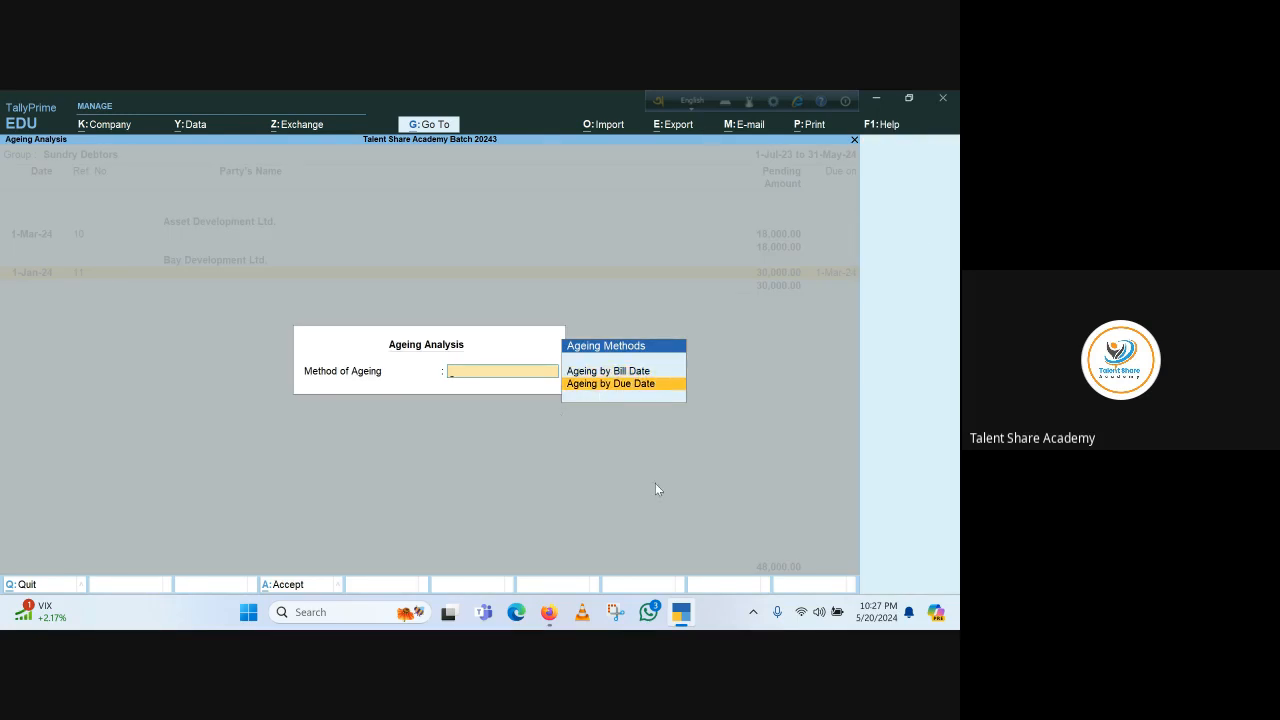
{"action": "key", "text": "Return"}
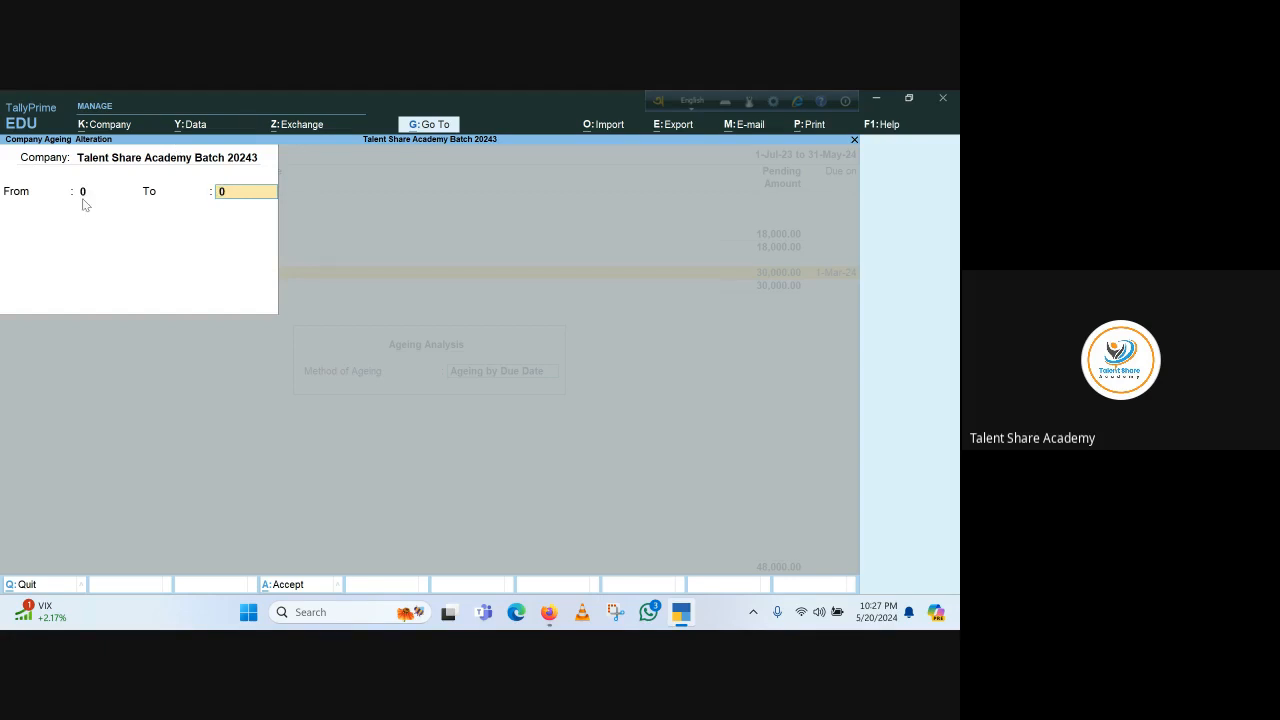
{"action": "key", "text": "Escape"}
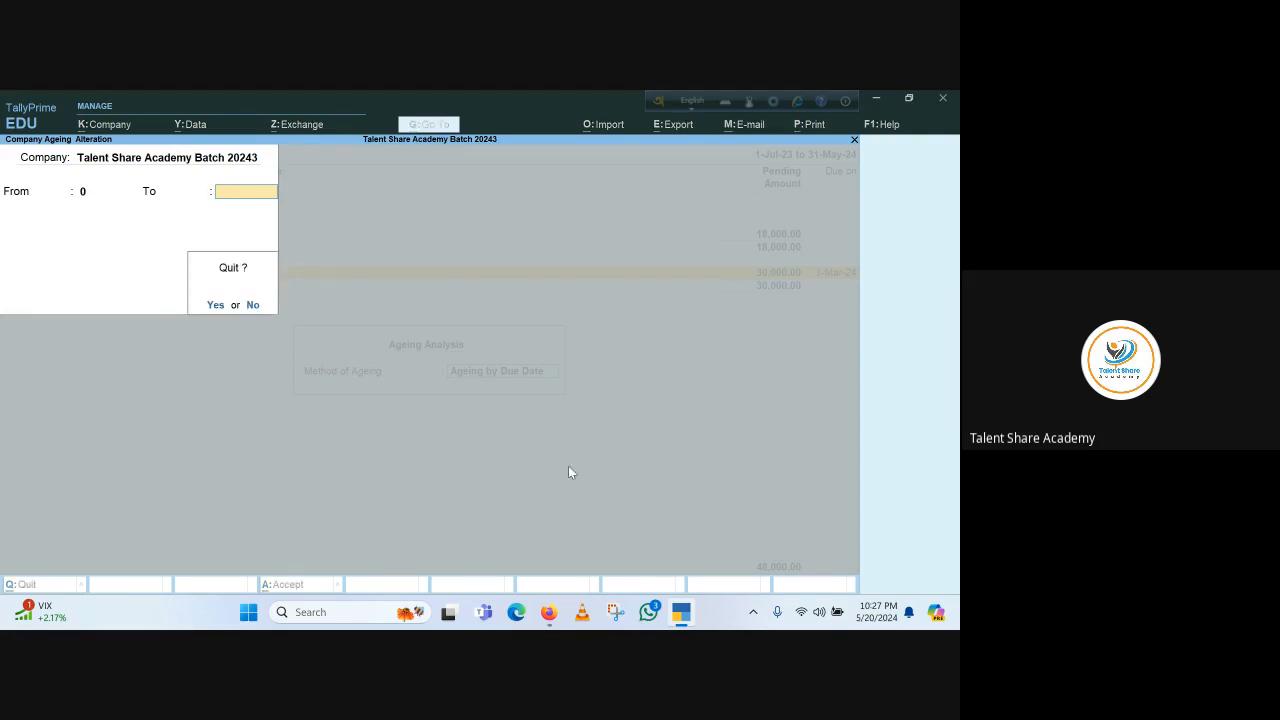
{"action": "key", "text": "y"}
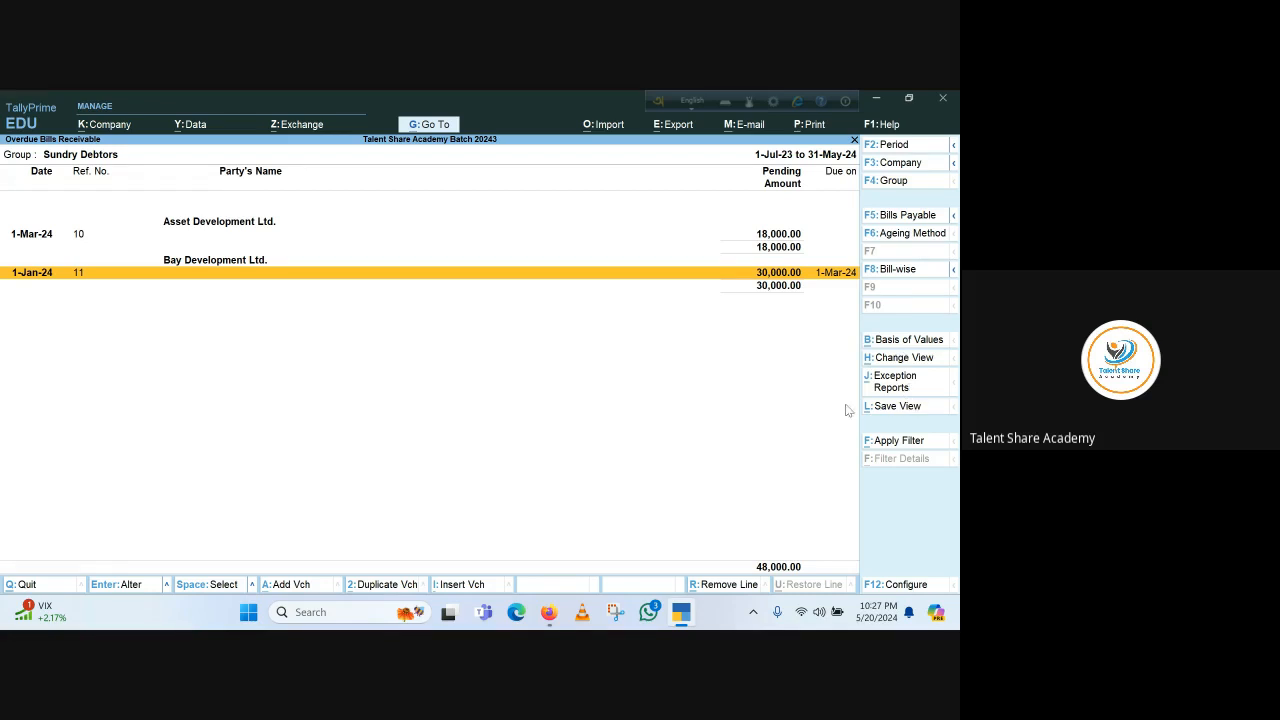
Return to the Gateway and start a new ledger named Universal Trading
{"action": "left_click", "coordinate": [901, 388]}
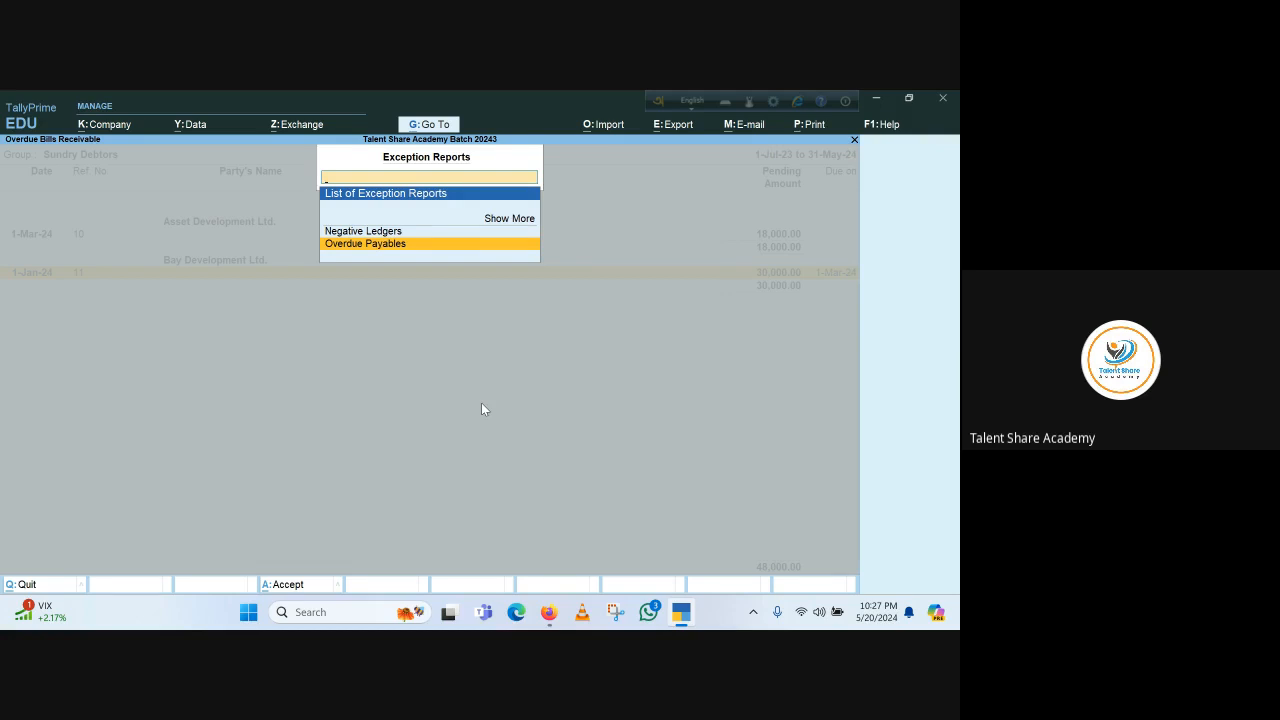
{"action": "key", "text": "Escape"}
{"action": "key", "text": "Escape"}
{"action": "key", "text": "Escape"}
{"action": "key", "text": "Escape"}
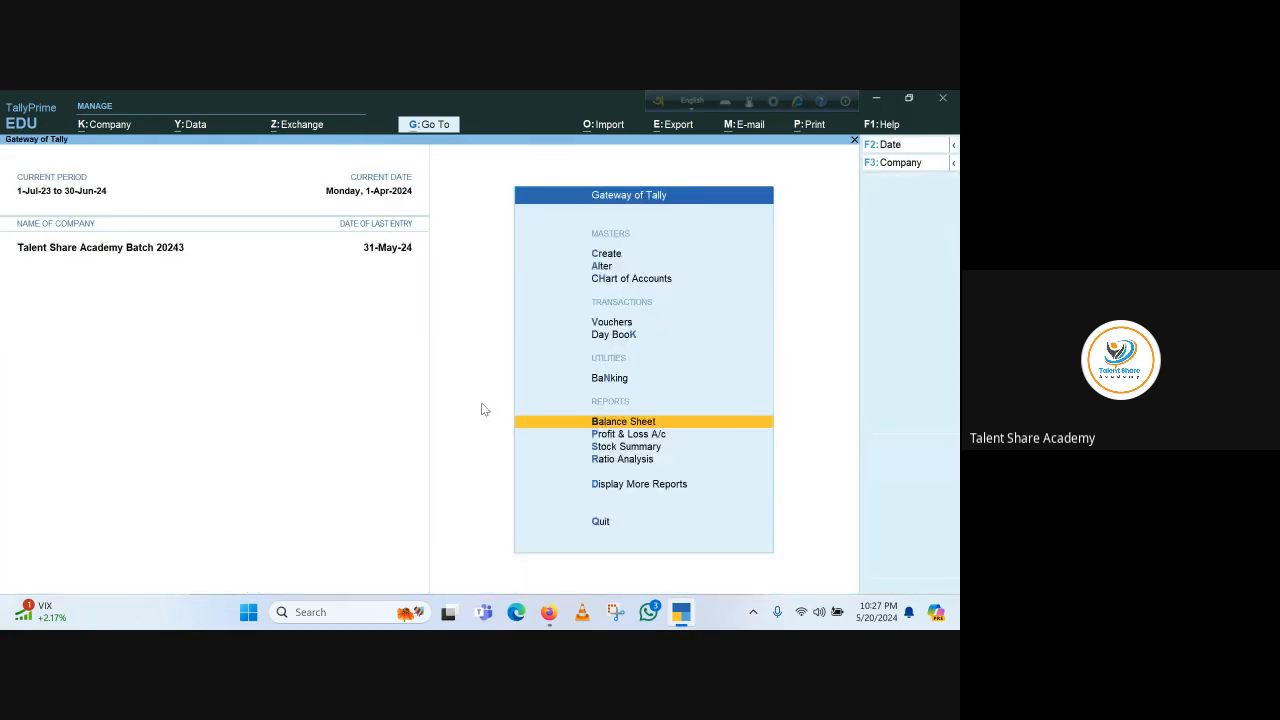
{"action": "key", "text": "Escape"}
{"action": "key", "text": "Escape"}
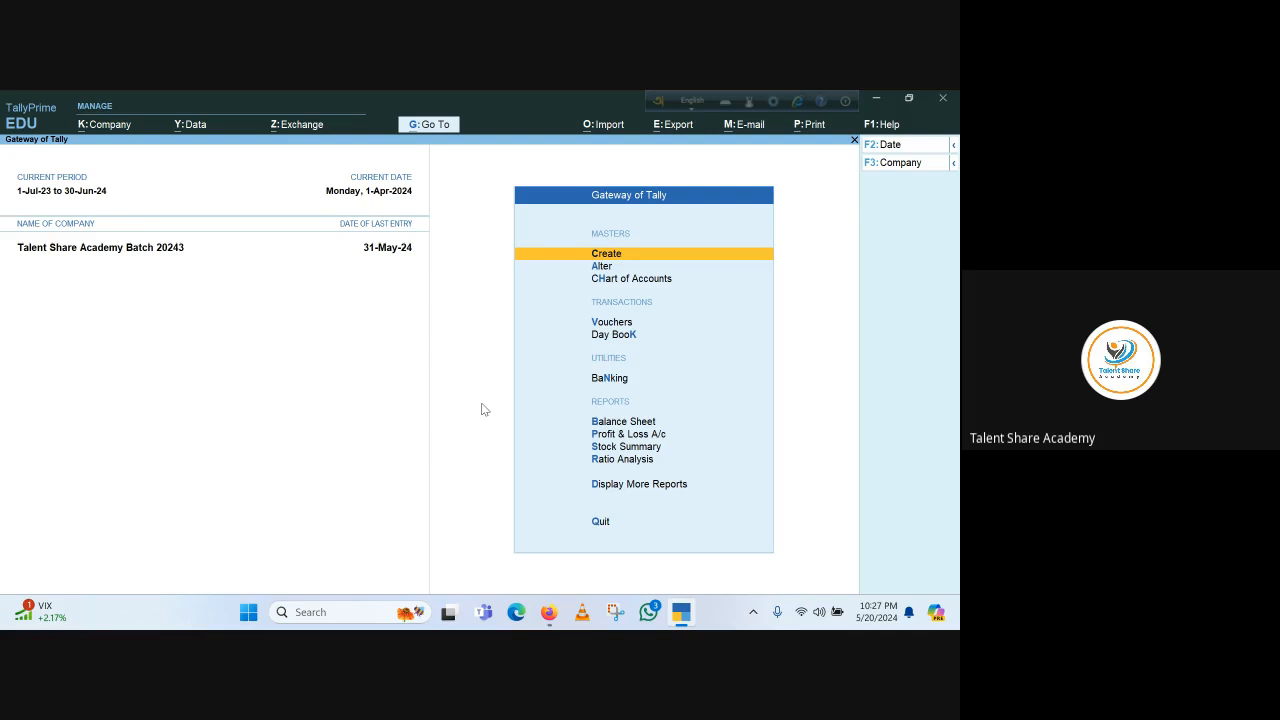
{"action": "left_click", "coordinate": [617, 256]}
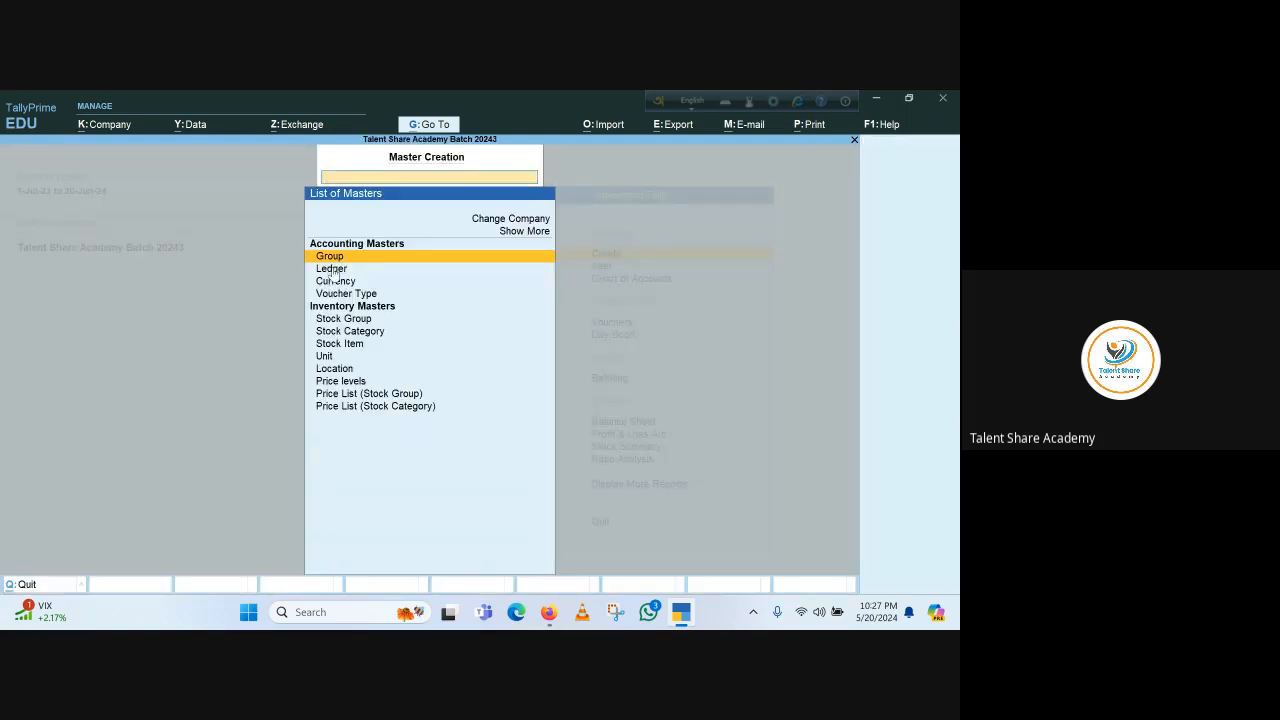
{"action": "key", "text": "Down"}
{"action": "key", "text": "Return"}
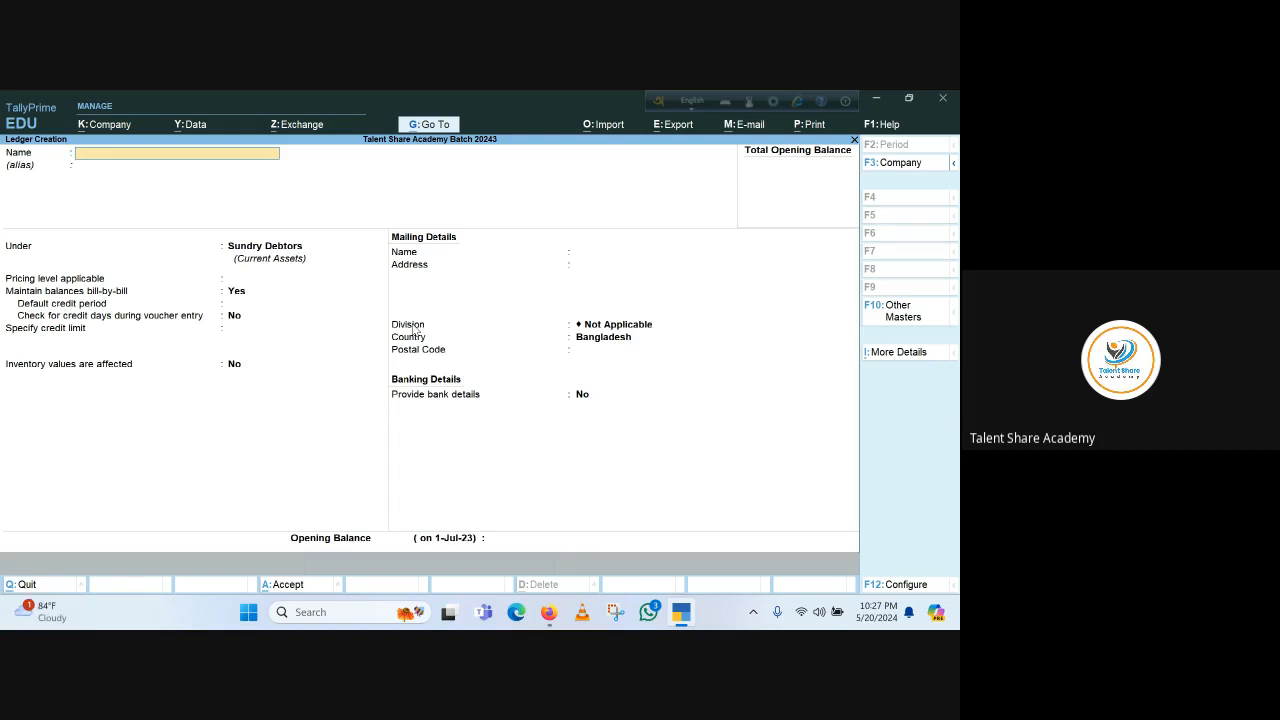
{"action": "type", "text": "Universal Trading"}
{"action": "key", "text": "Return"}
Place the ledger under Sundry Creditors, keep bill-by-bill balances and set a default credit period of 90 days
{"action": "type", "text": "Su"}
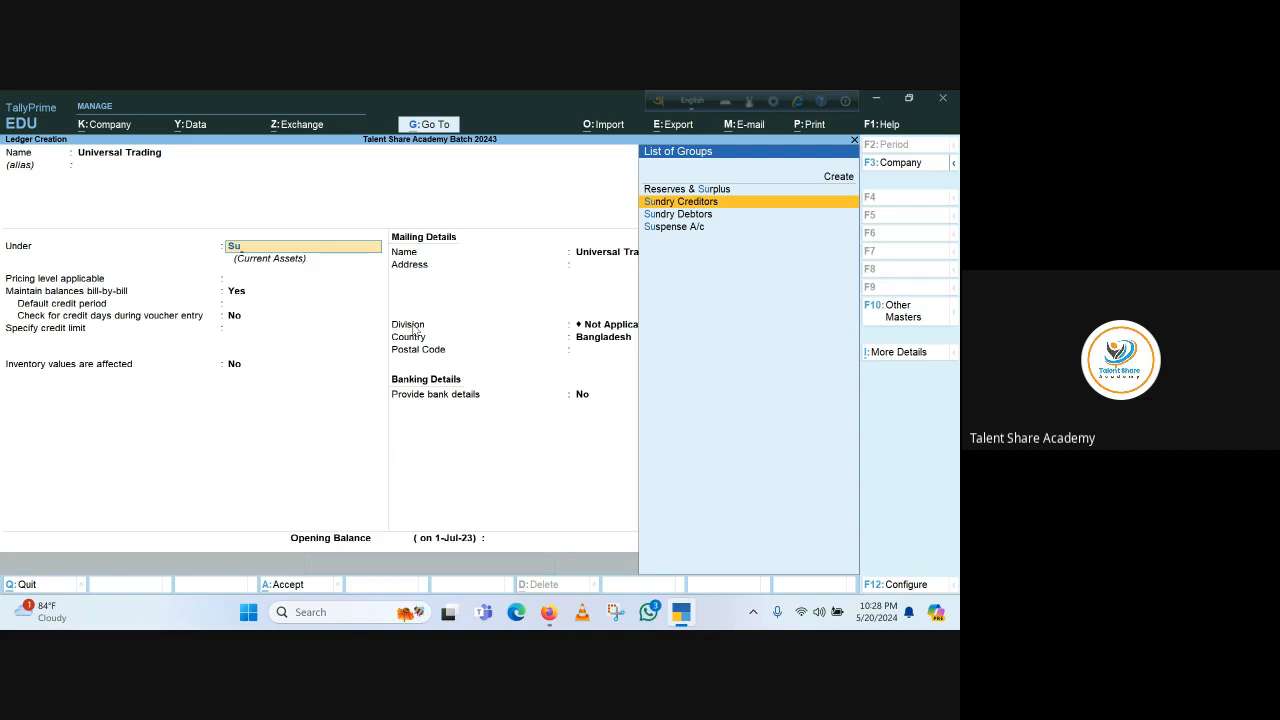
{"action": "key", "text": "Return"}
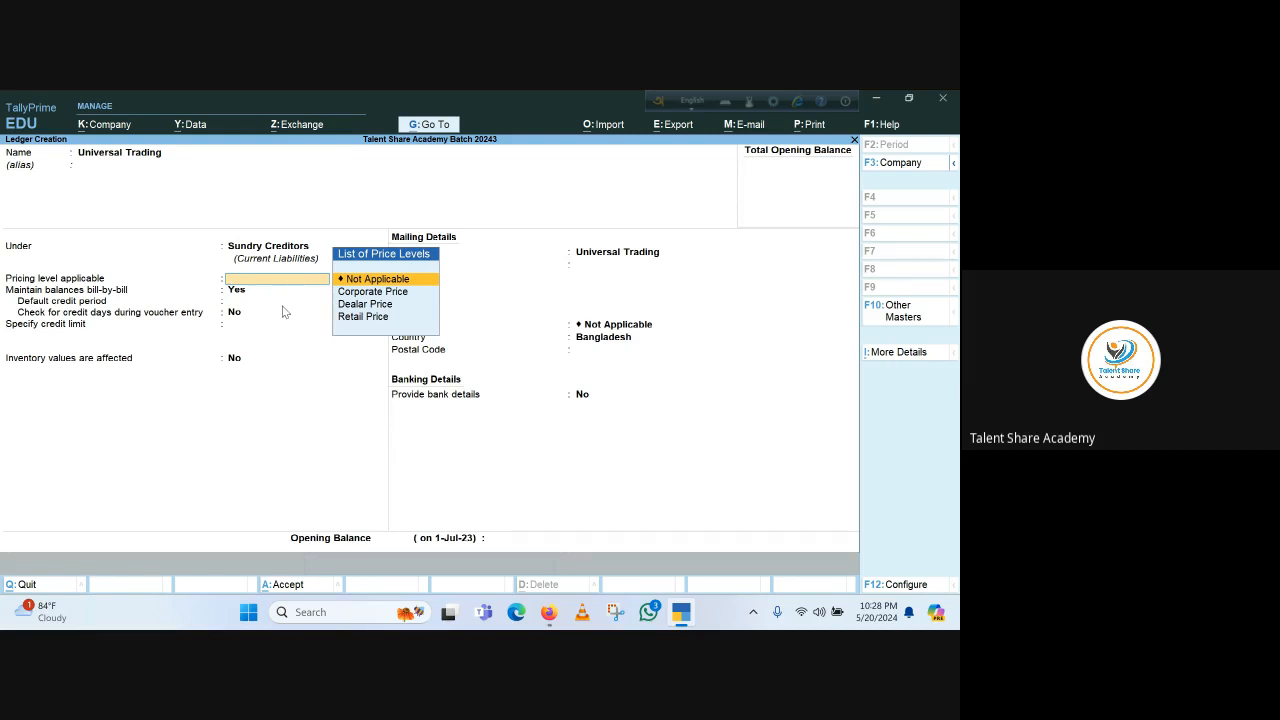
{"action": "key", "text": "Return"}
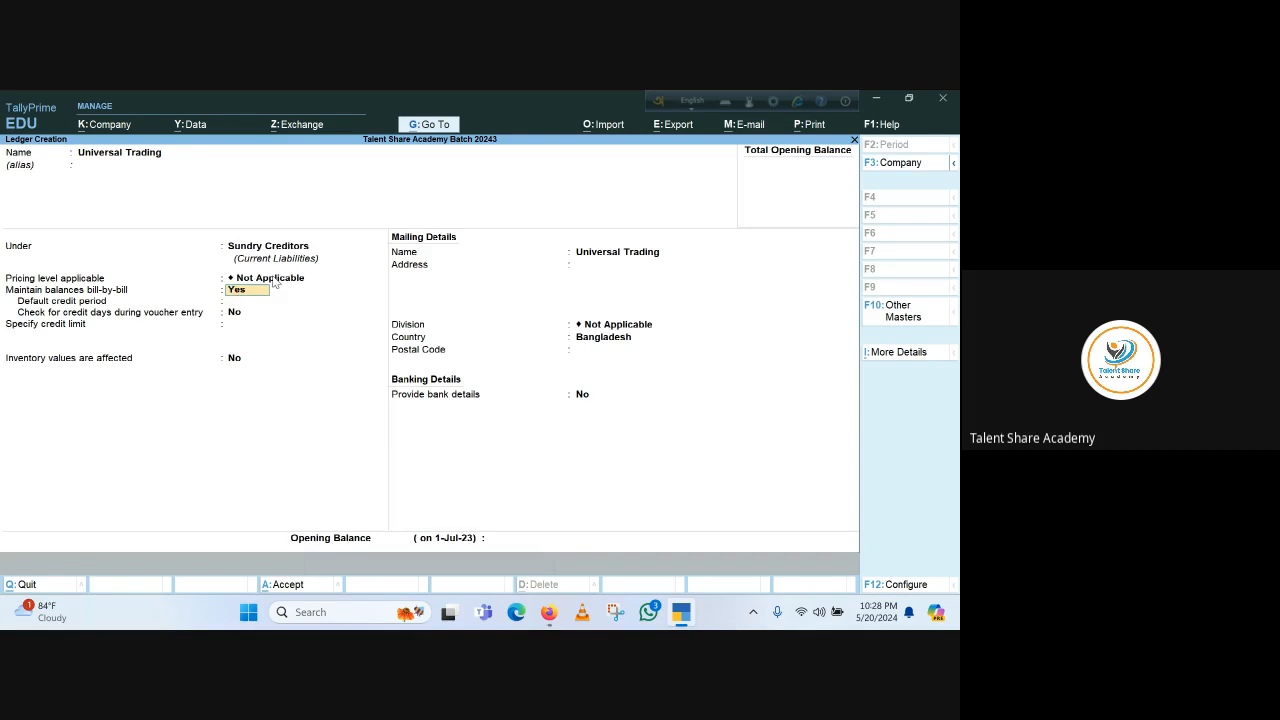
{"action": "key", "text": "BackSpace"}
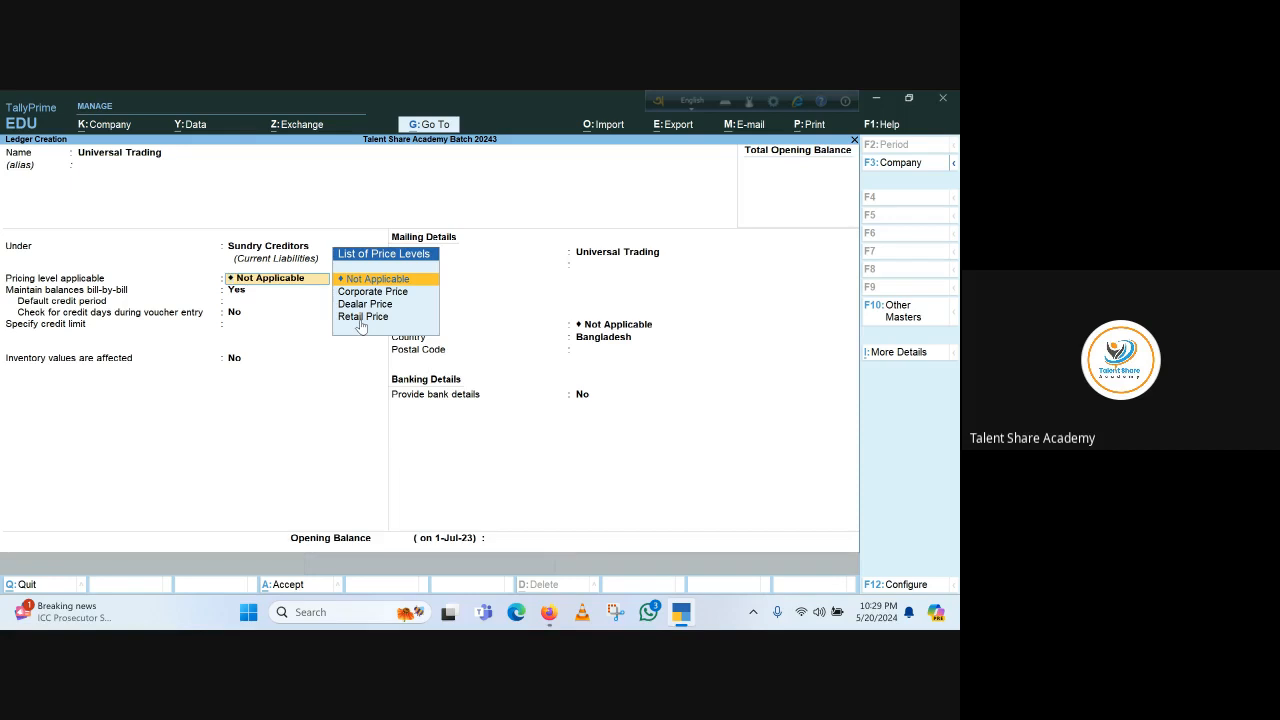
{"action": "key", "text": "Return"}
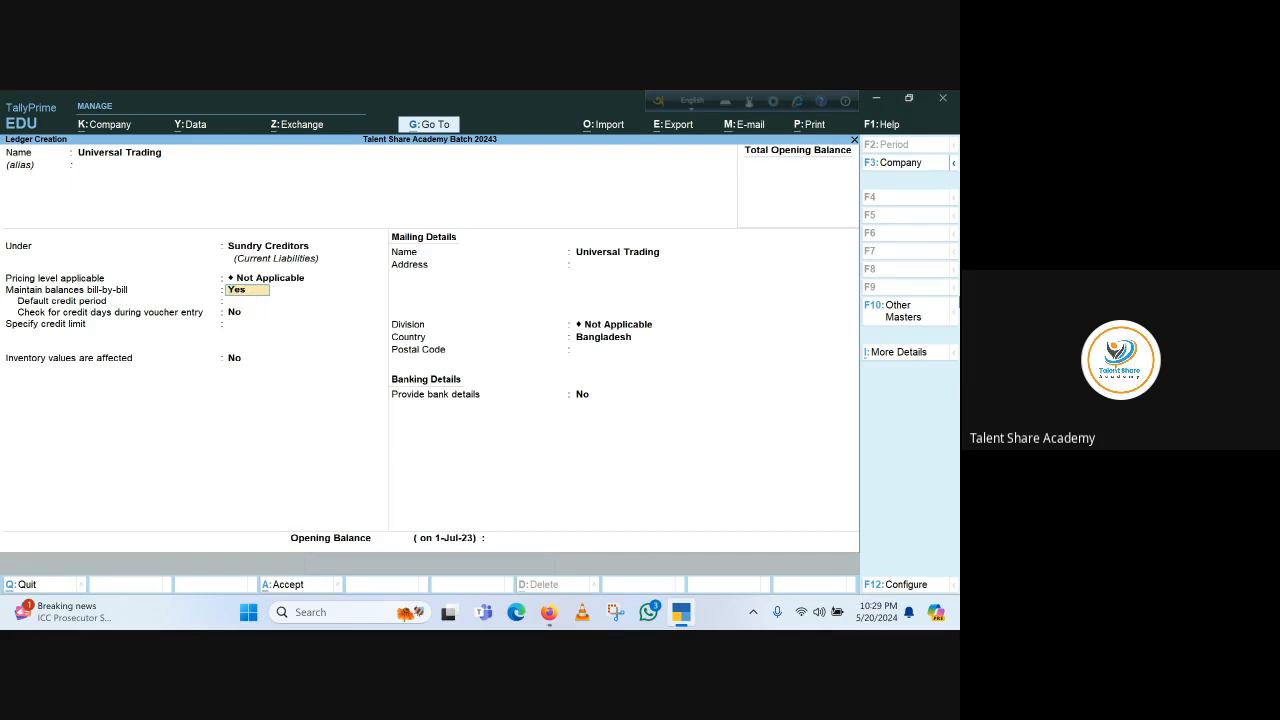
{"action": "key", "text": "Return"}
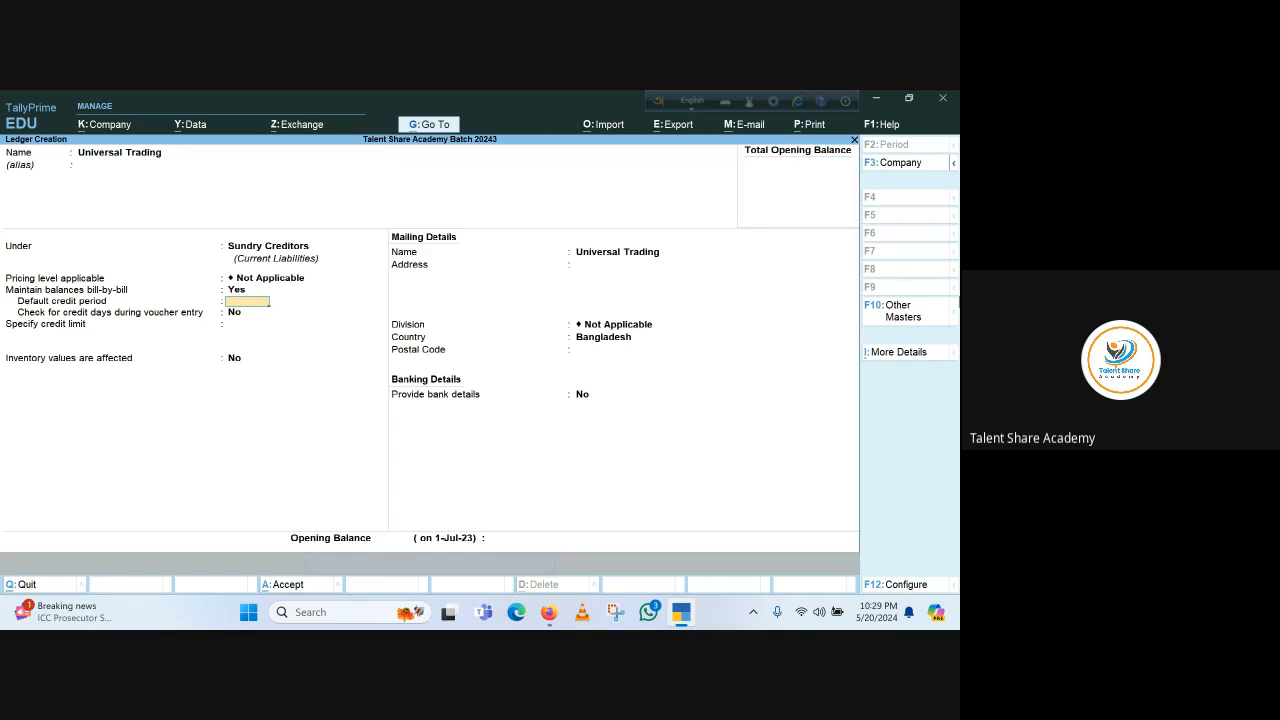
{"action": "type", "text": "90"}
{"action": "key", "text": "Return"}
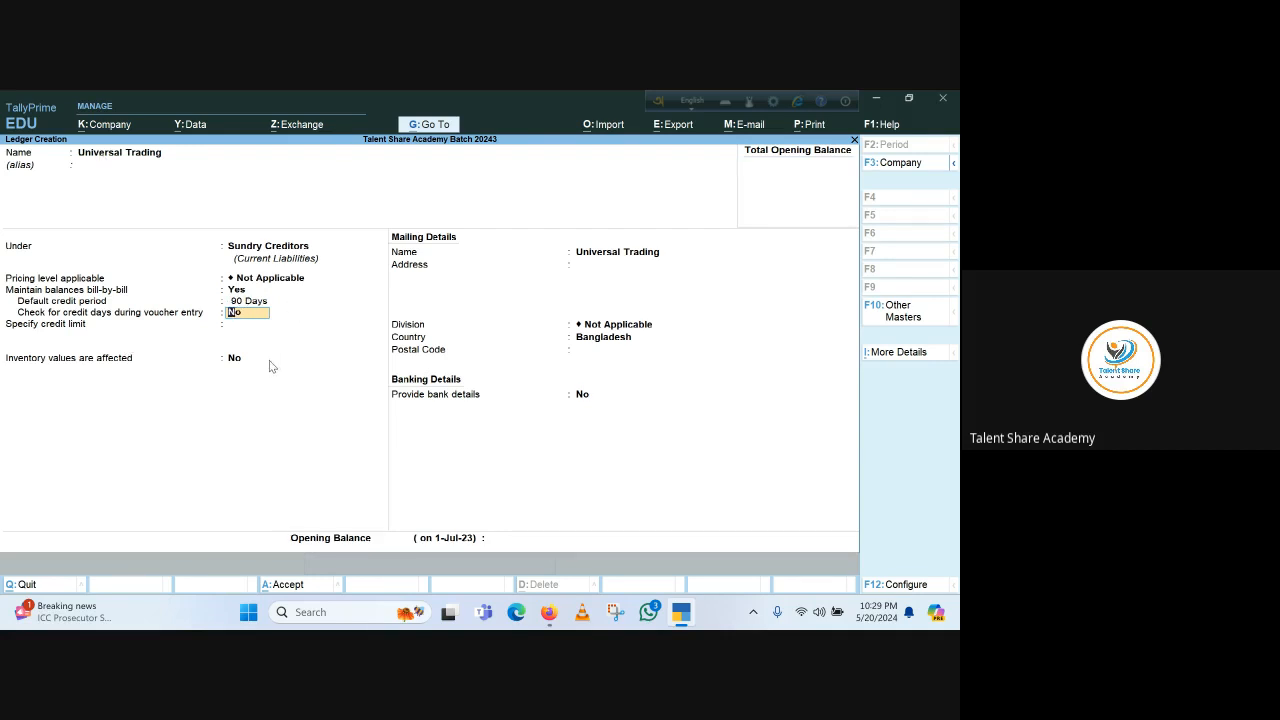
{"action": "key", "text": "Return"}
{"action": "key", "text": "Return"}
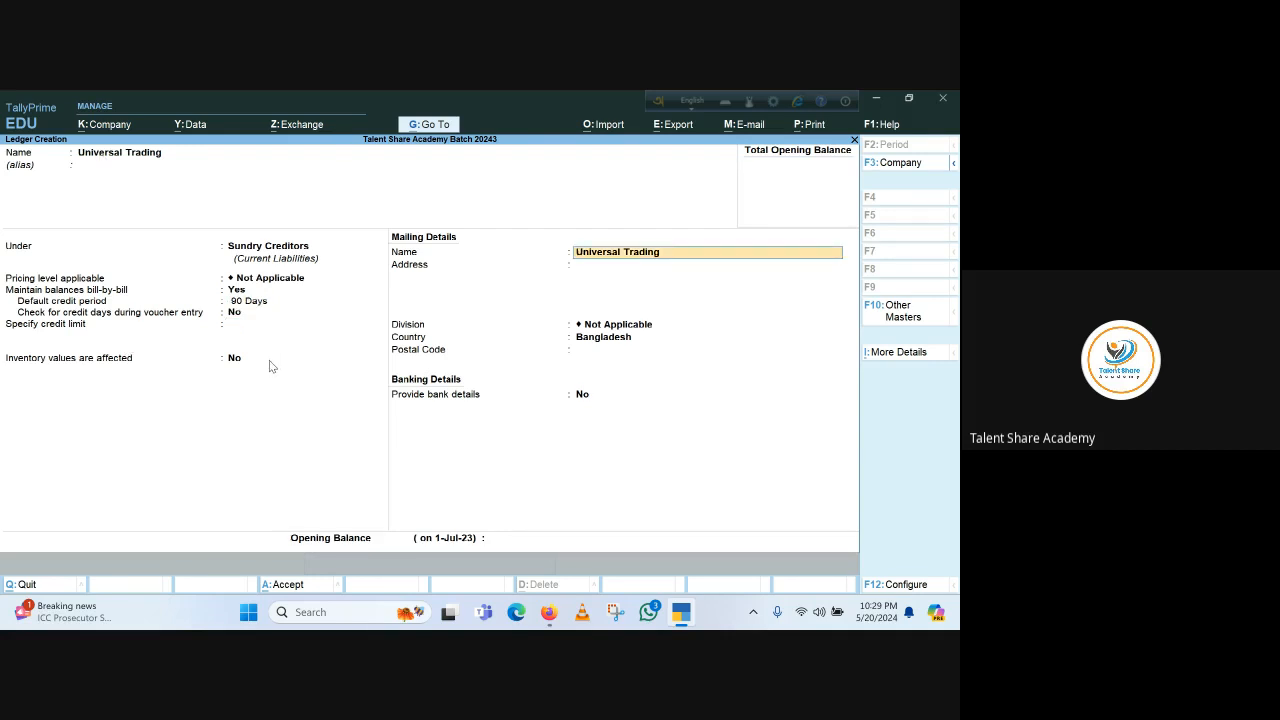
Leave the credit limit and mailing details blank and save the Universal Trading ledger
{"action": "left_click", "coordinate": [225, 327]}
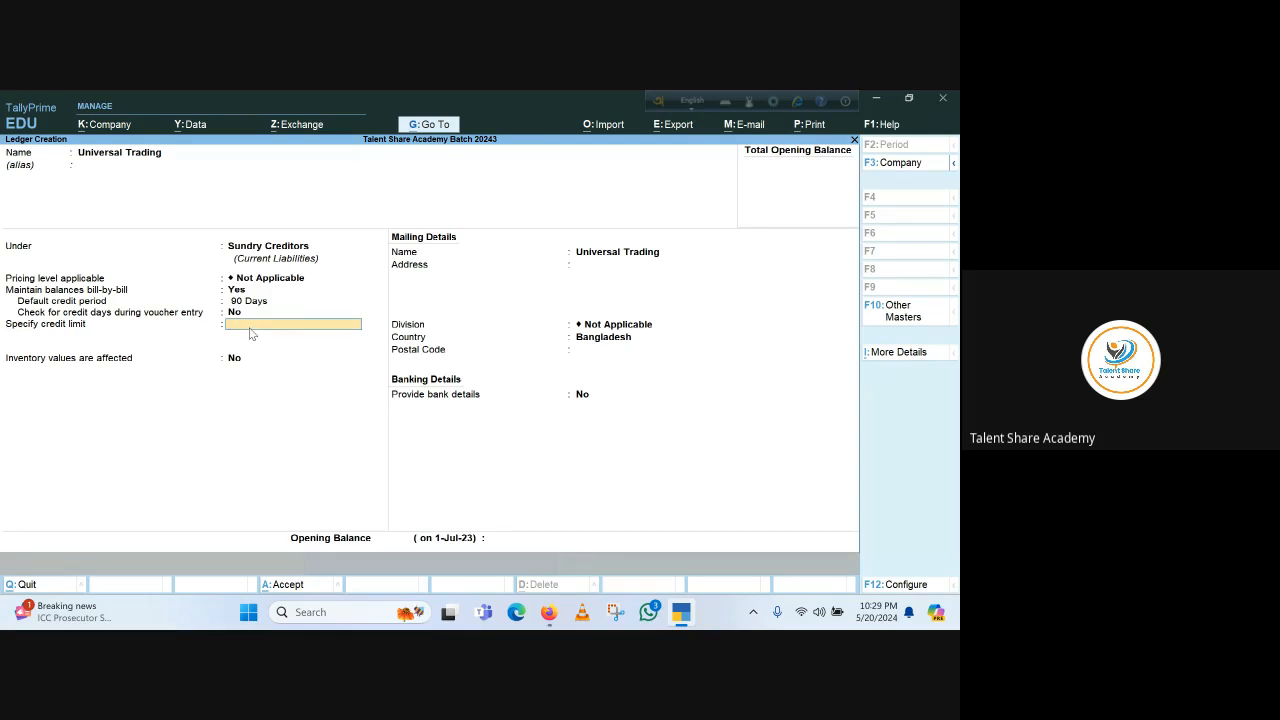
{"action": "key", "text": "Return"}
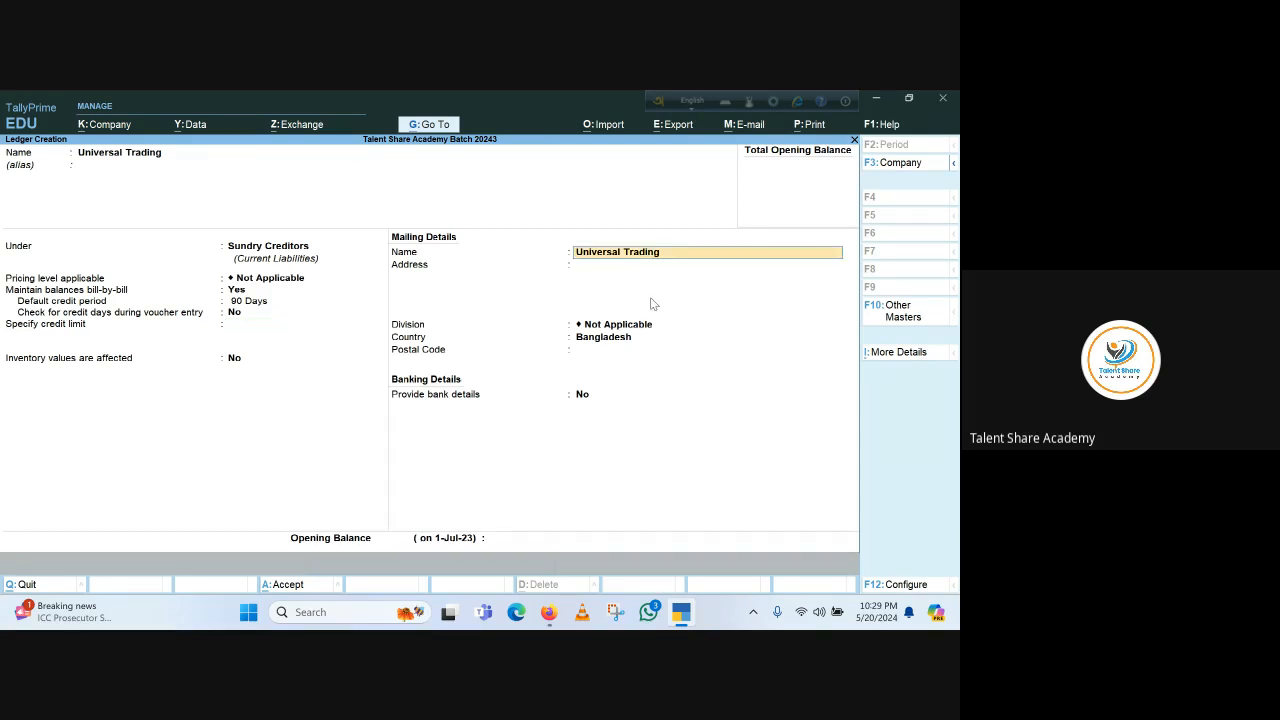
{"action": "key", "text": "Return"}
{"action": "key", "text": "Return"}
{"action": "key", "text": "Return"}
{"action": "key", "text": "Return"}
{"action": "key", "text": "Return"}
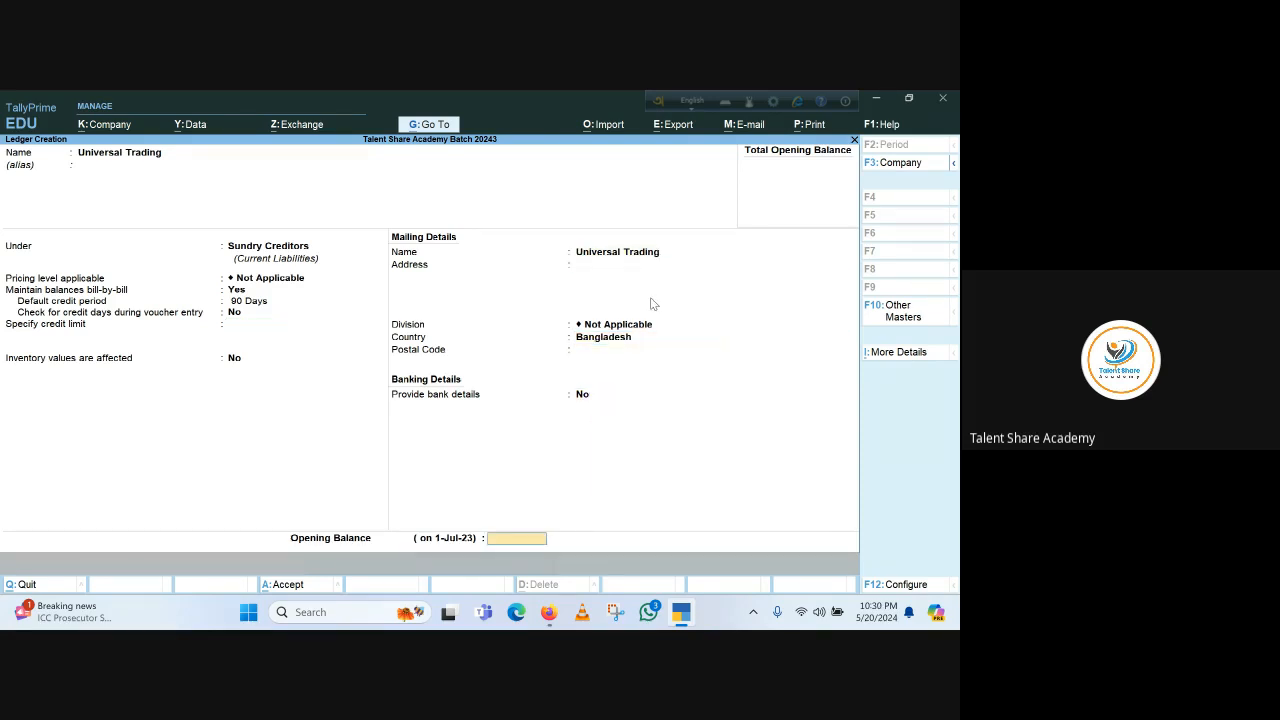
{"action": "key", "text": "Return"}
Exit ledger creation and open a new Purchase voucher
{"action": "key", "text": "Return"}
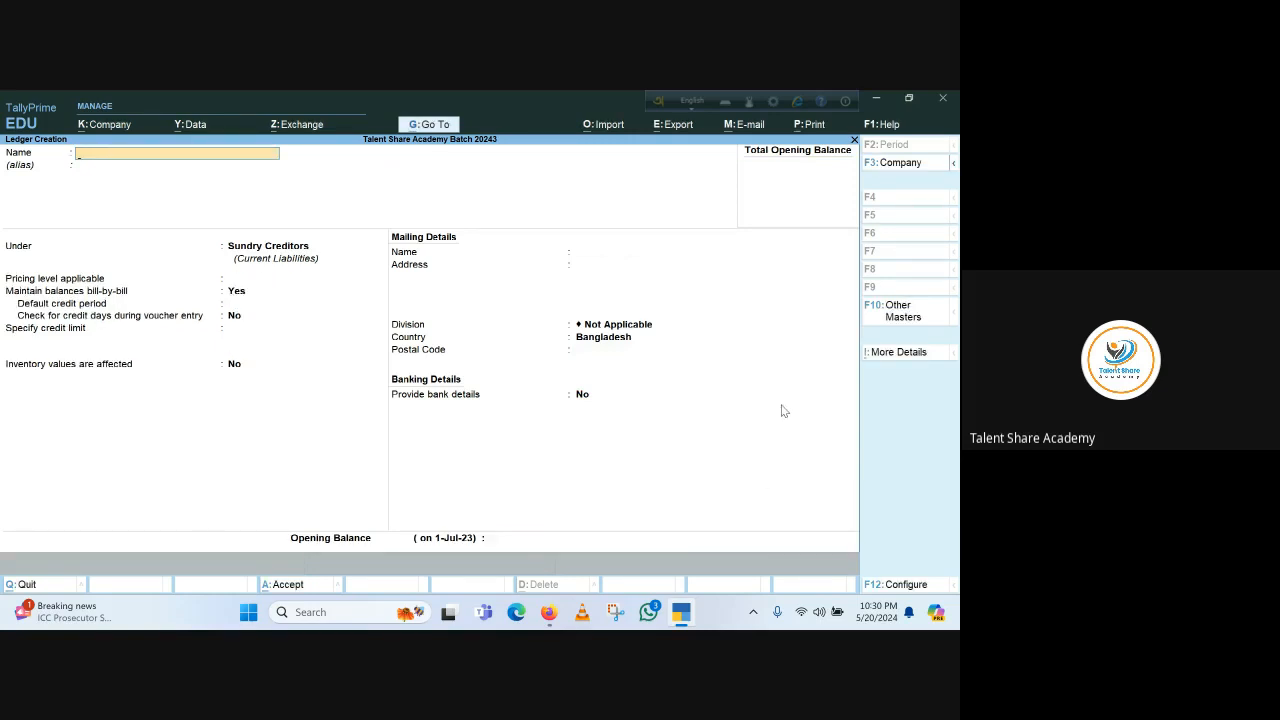
{"action": "key", "text": "Escape"}
{"action": "key", "text": "Return"}
{"action": "key", "text": "Escape"}
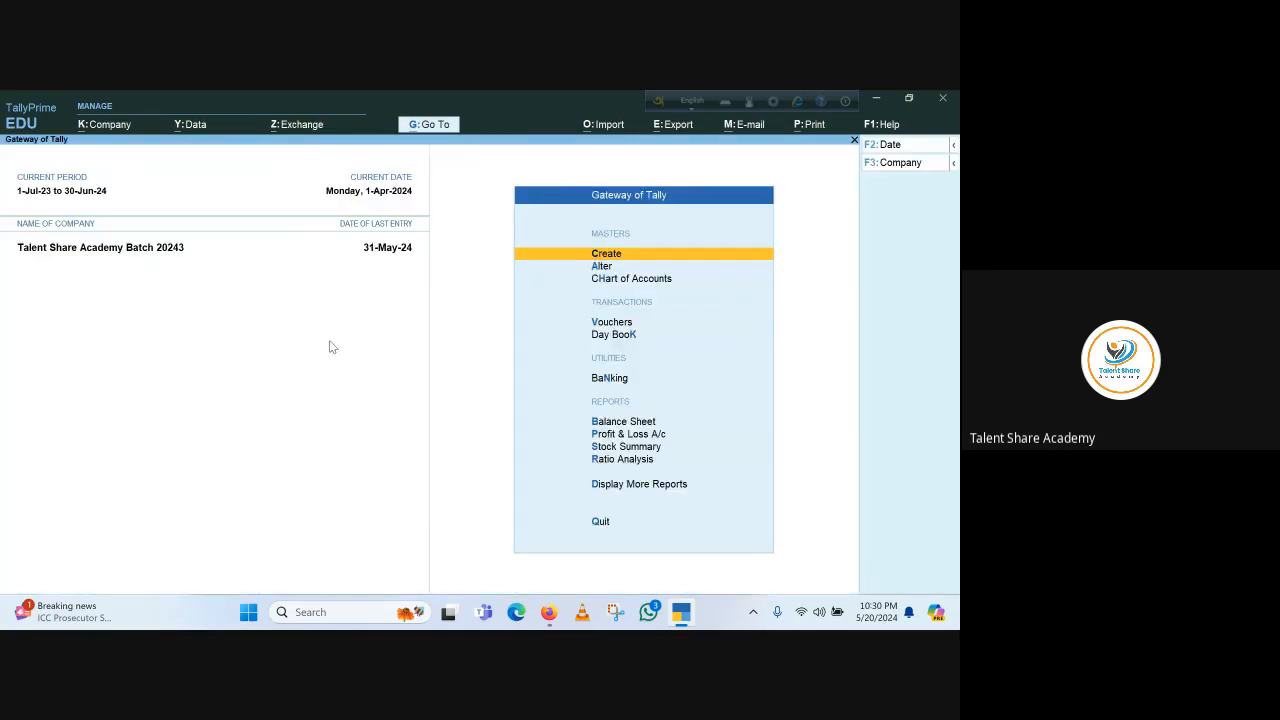
{"action": "key", "text": "Escape"}
{"action": "key", "text": "Escape"}
{"action": "key", "text": "v"}
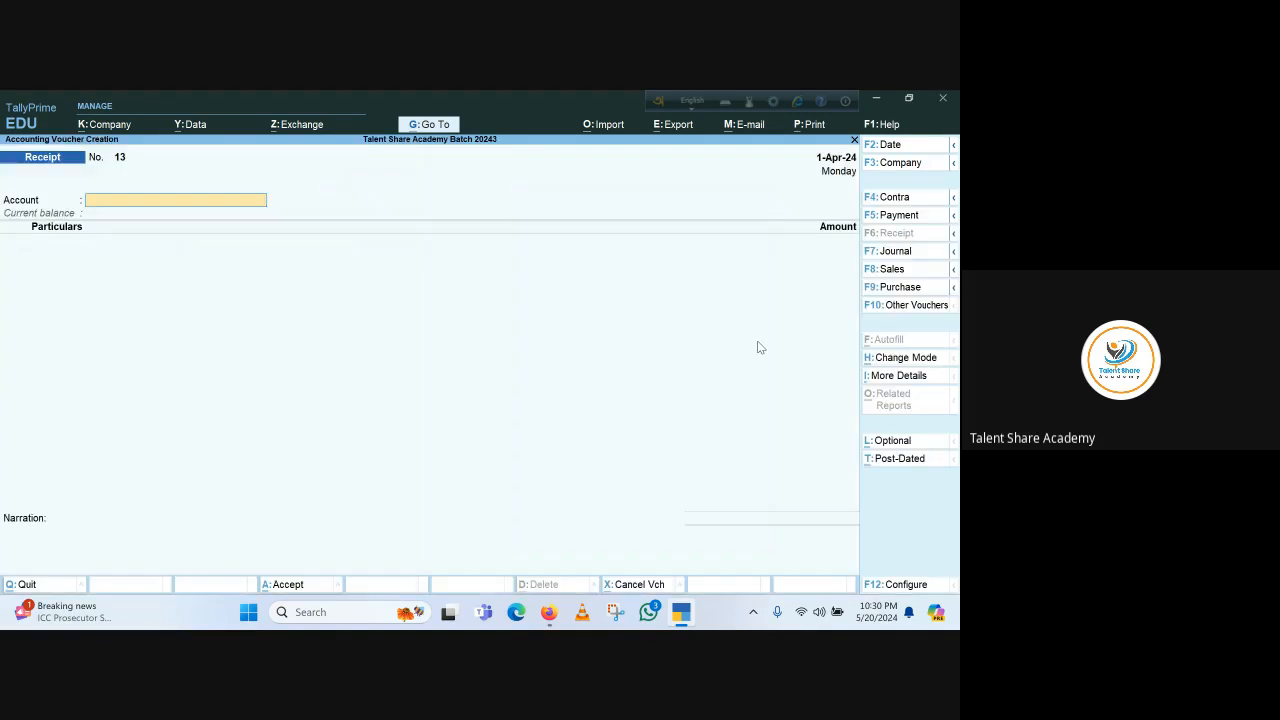
{"action": "left_click", "coordinate": [912, 290]}
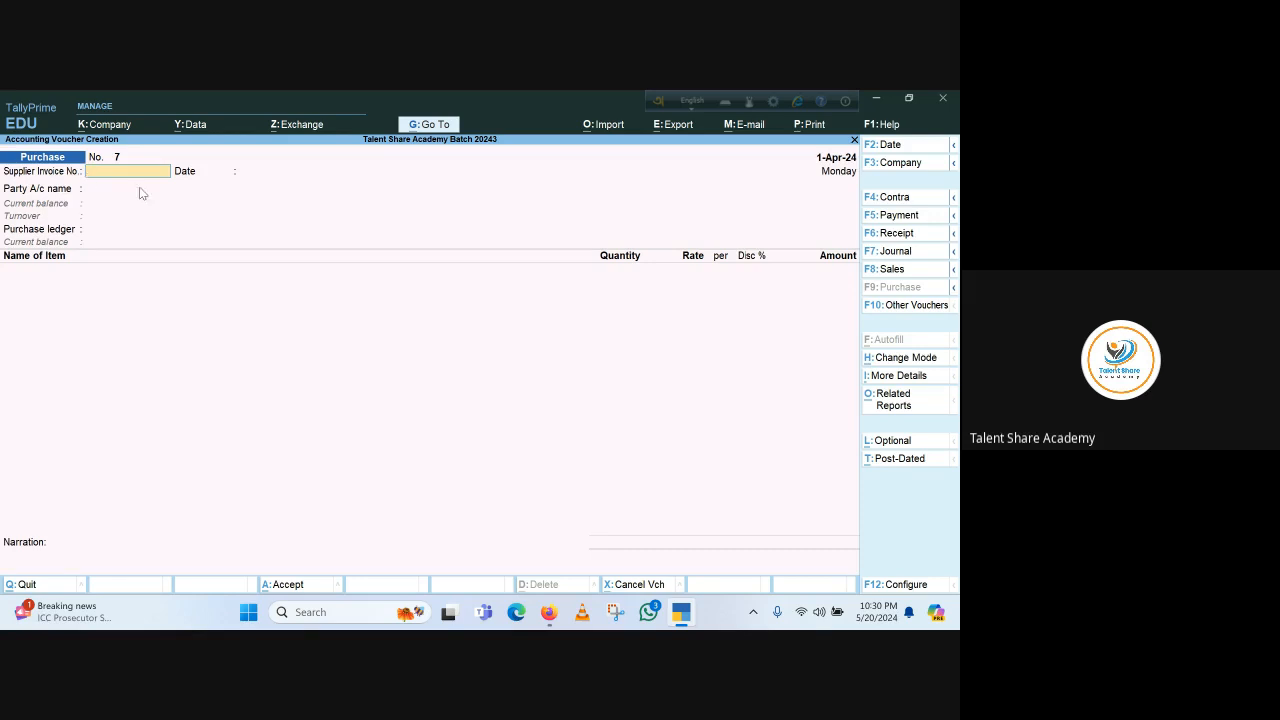
Enter supplier invoice number 25452, party Universal Trading and purchase ledger Local Purchase on the voucher
{"action": "type", "text": "25452"}
{"action": "key", "text": "Return"}
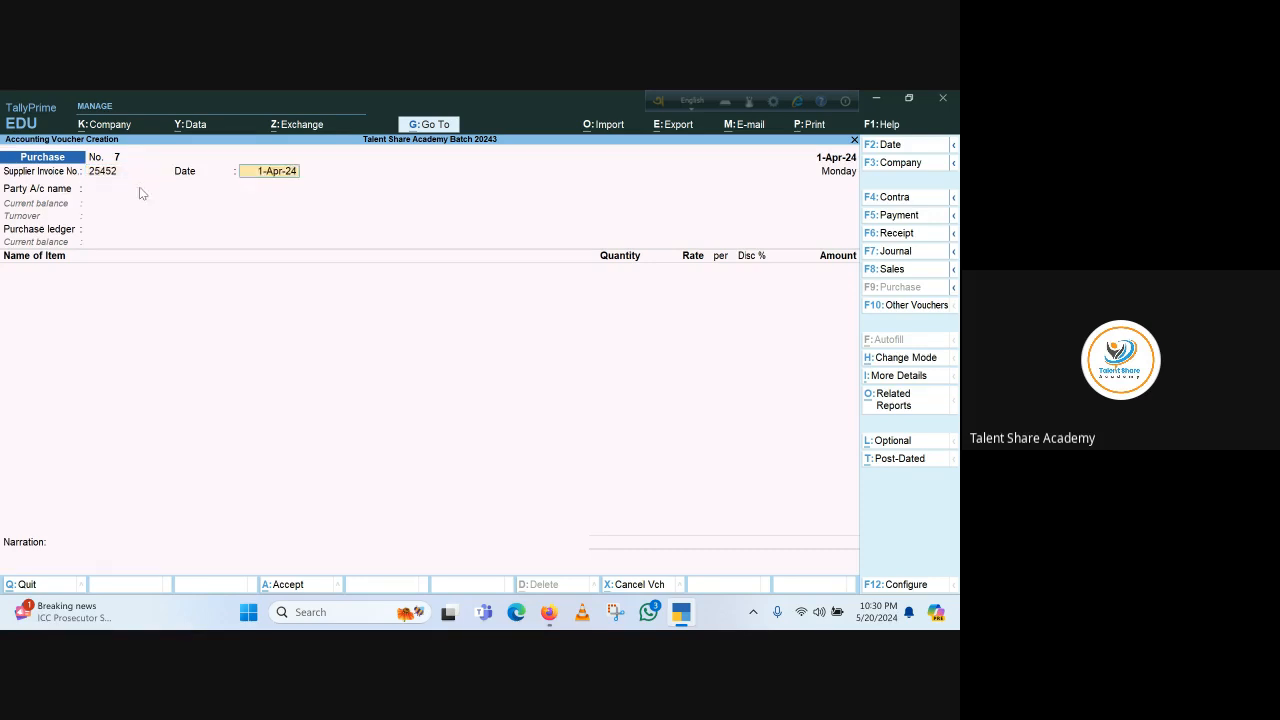
{"action": "key", "text": "Return"}
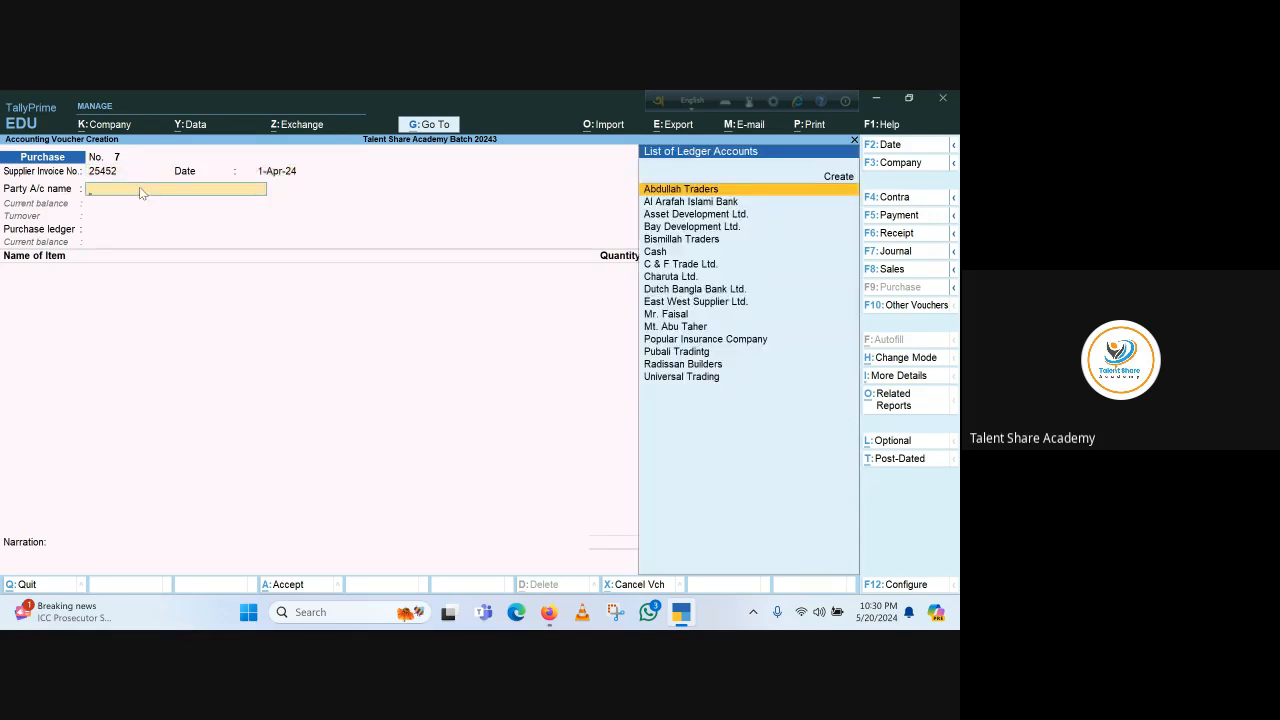
{"action": "type", "text": "U"}
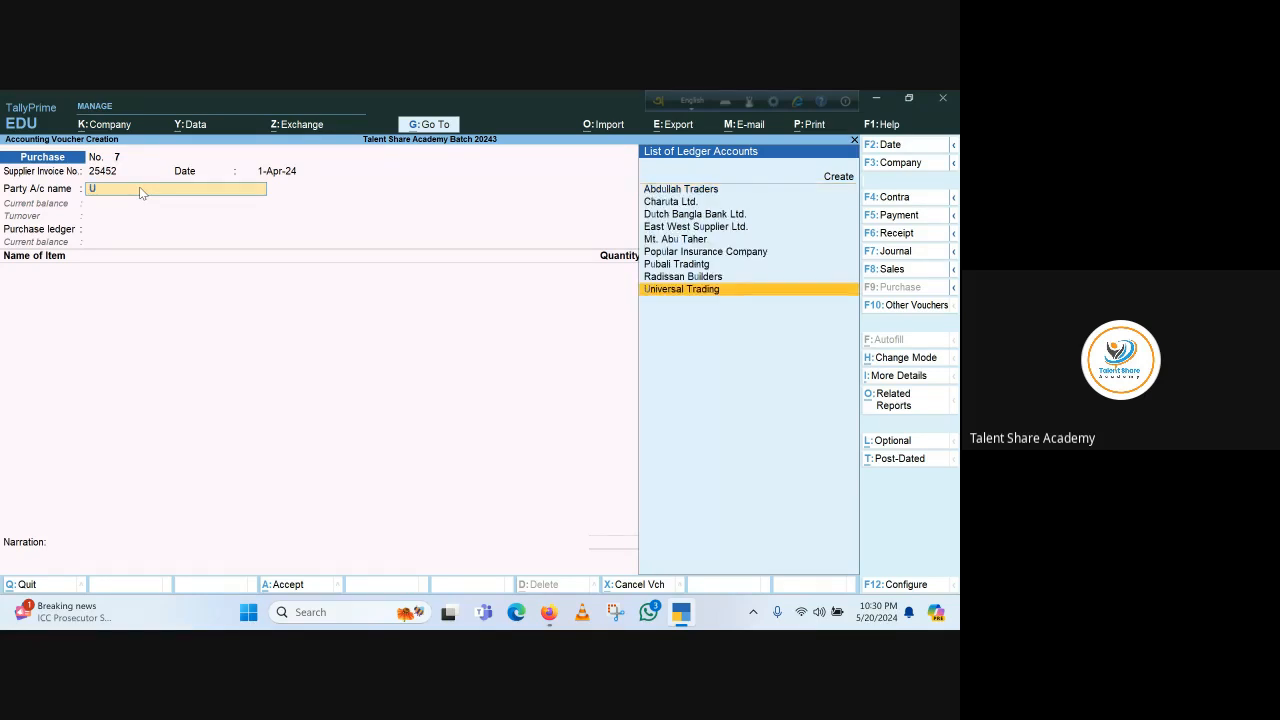
{"action": "key", "text": "Return"}
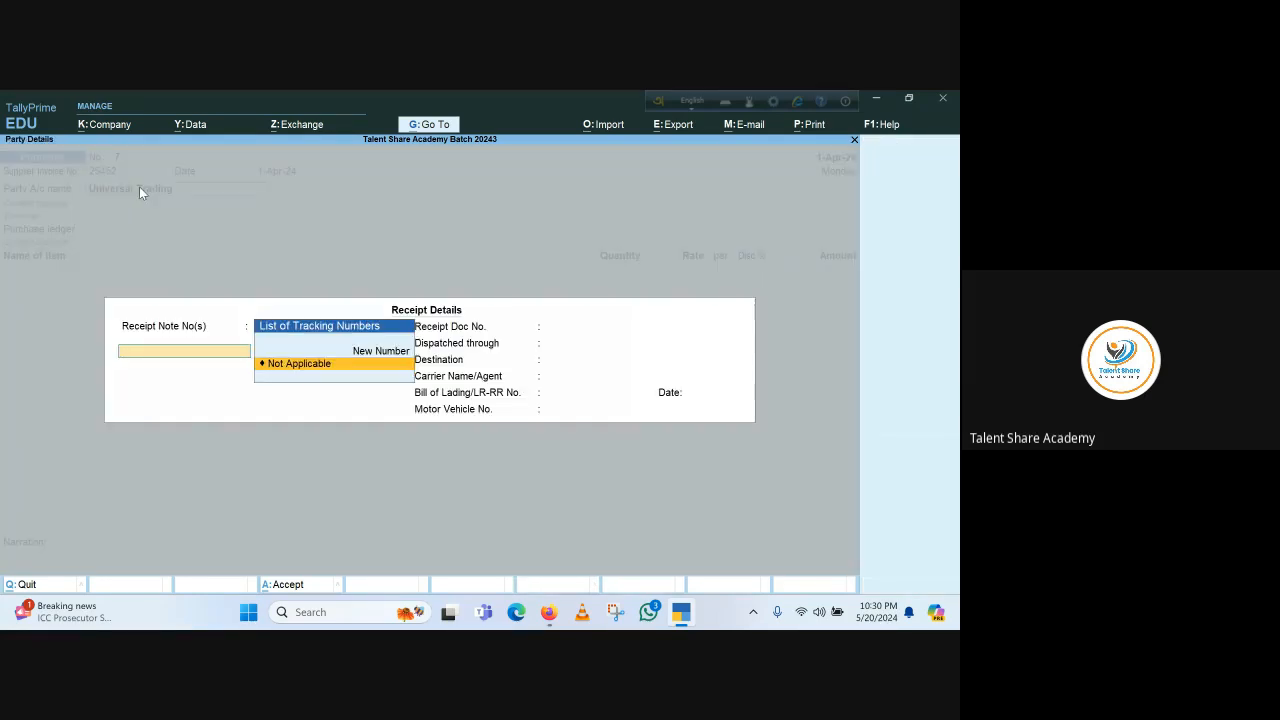
{"action": "key", "text": "Return"}
{"action": "key", "text": "ctrl+a"}
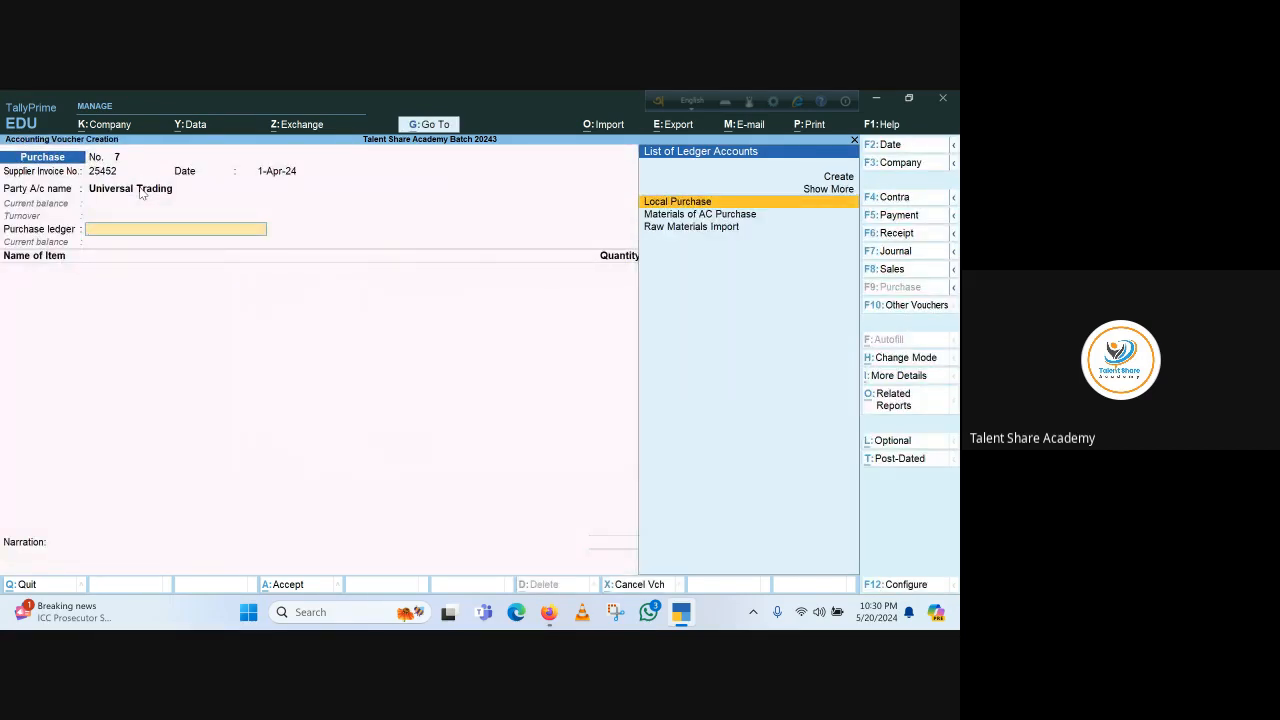
{"action": "key", "text": "Return"}
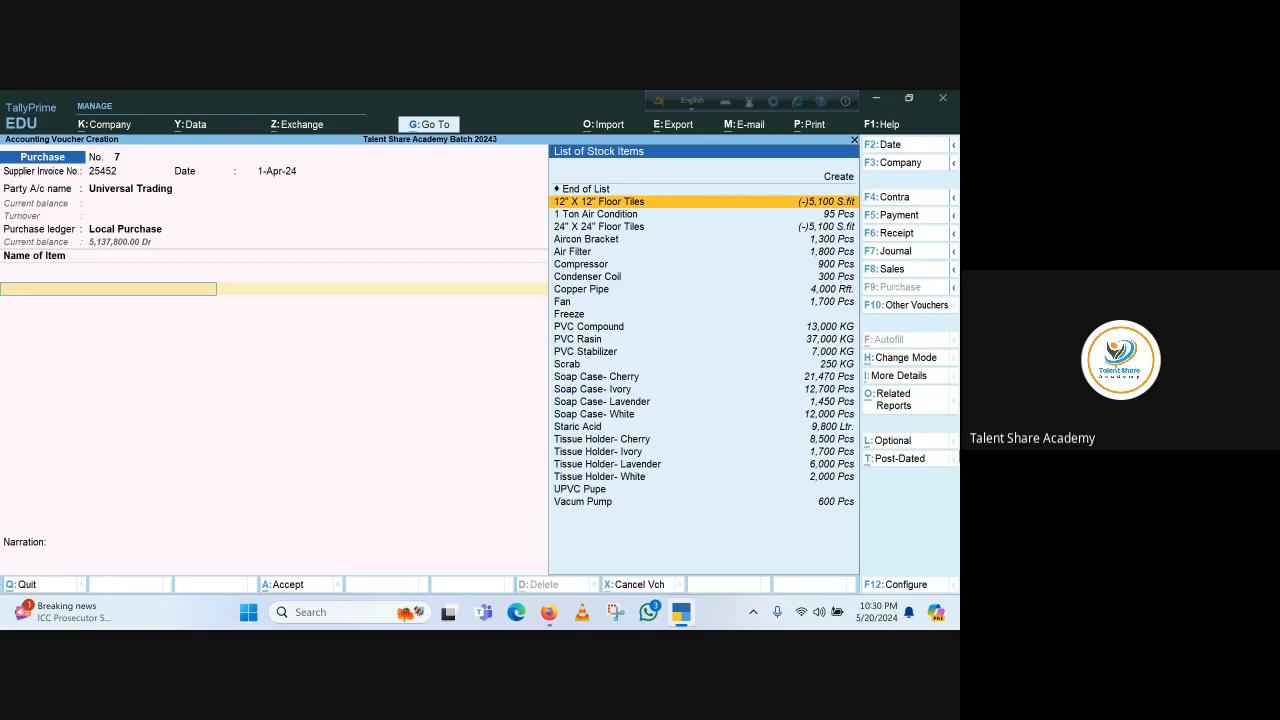
Add 12" X 12" Floor Tiles from Main Godown, 5,200 S.fit at a rate of 150
{"action": "key", "text": "Return"}
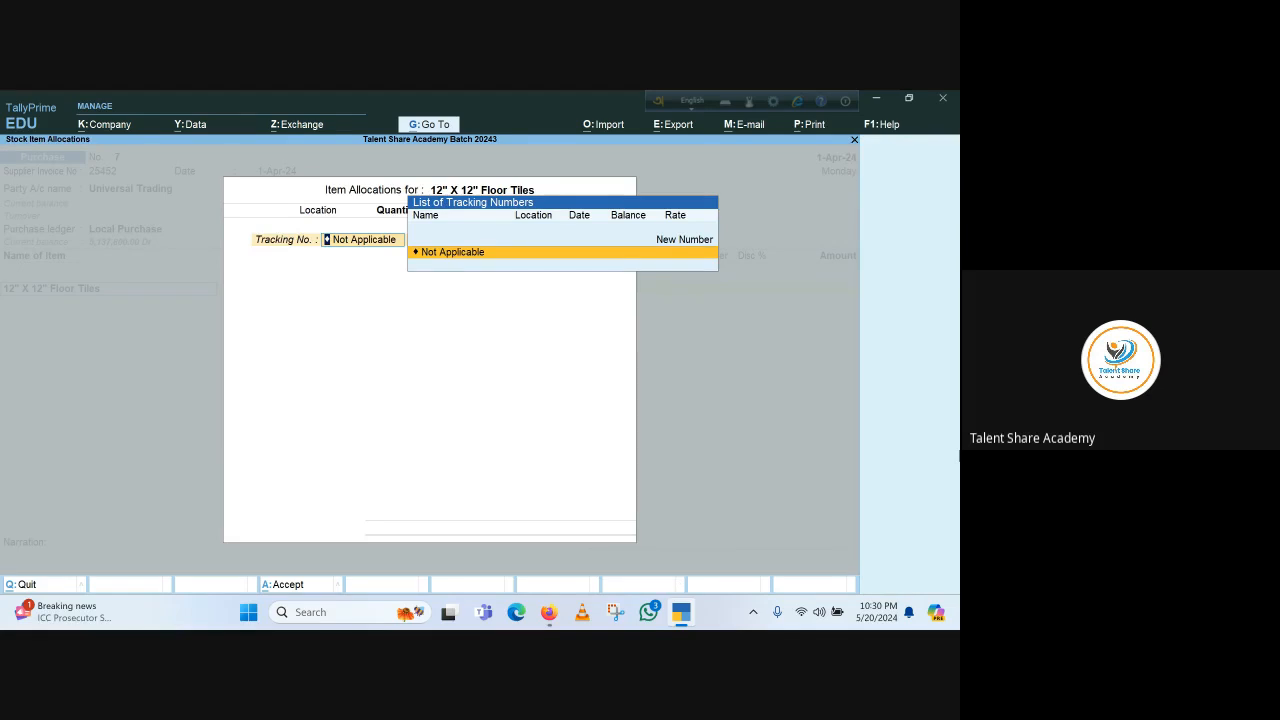
{"action": "key", "text": "Return"}
{"action": "key", "text": "Return"}
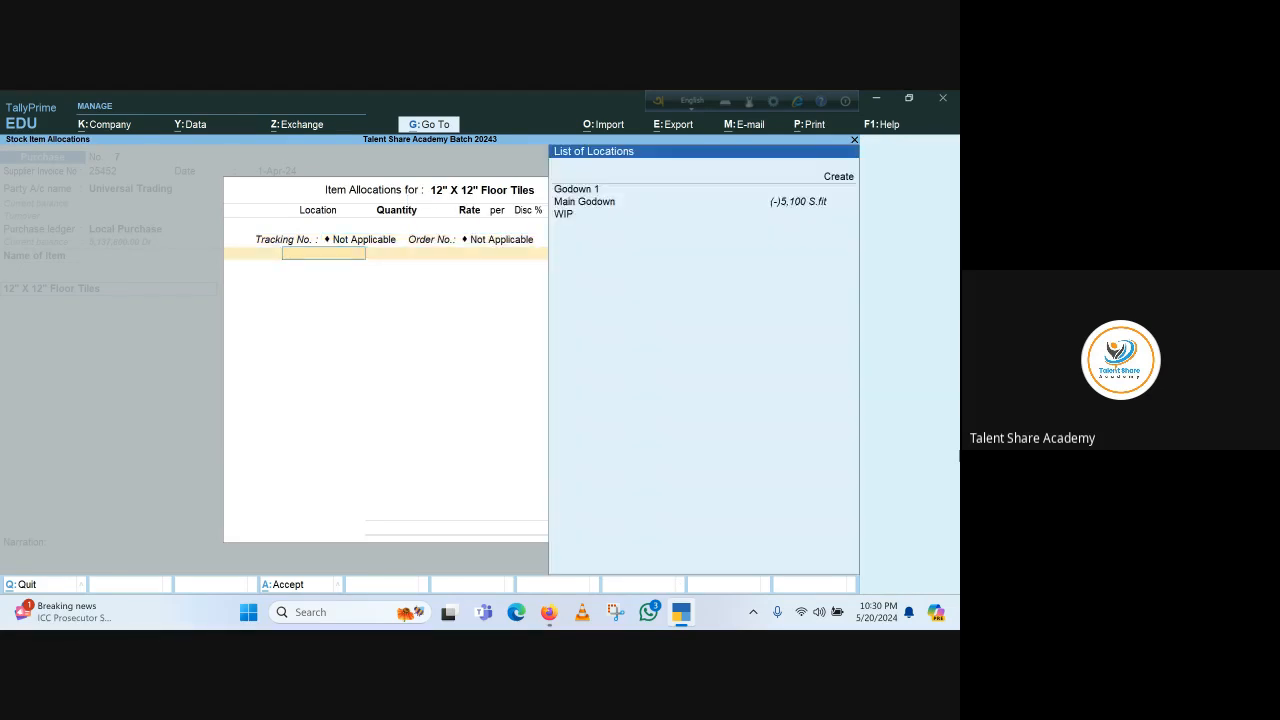
{"action": "key", "text": "Down"}
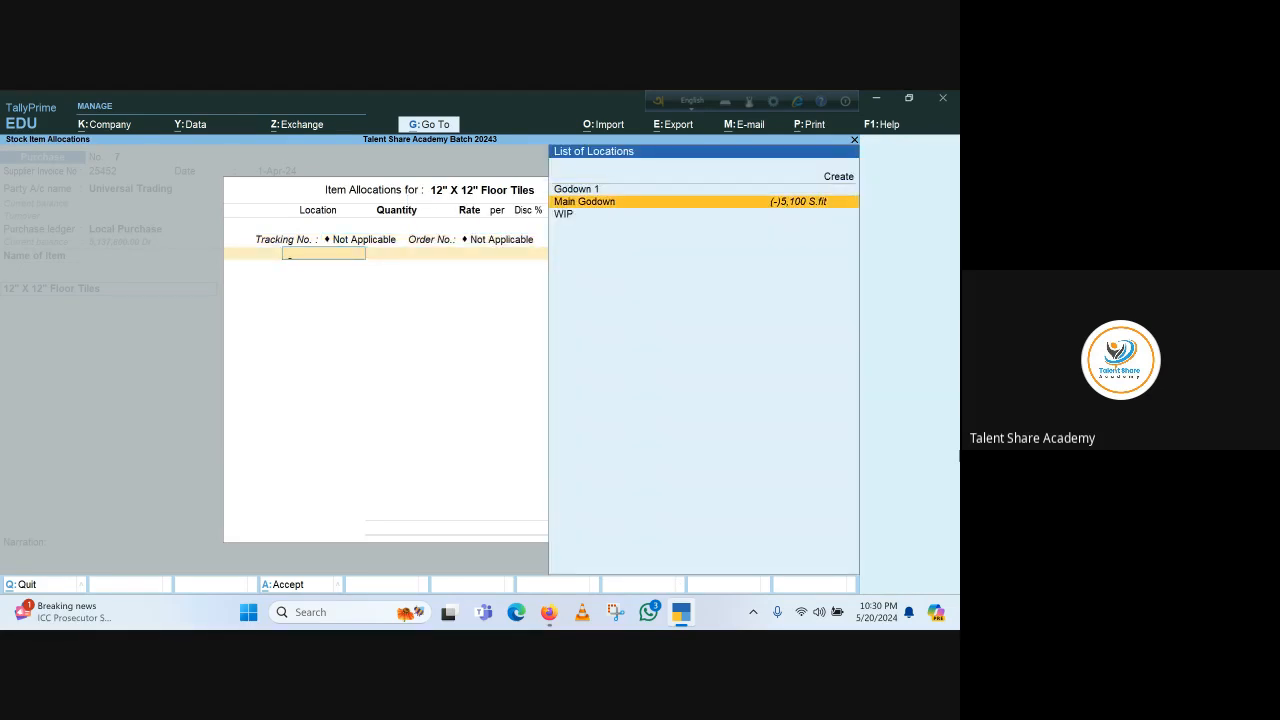
{"action": "key", "text": "Return"}
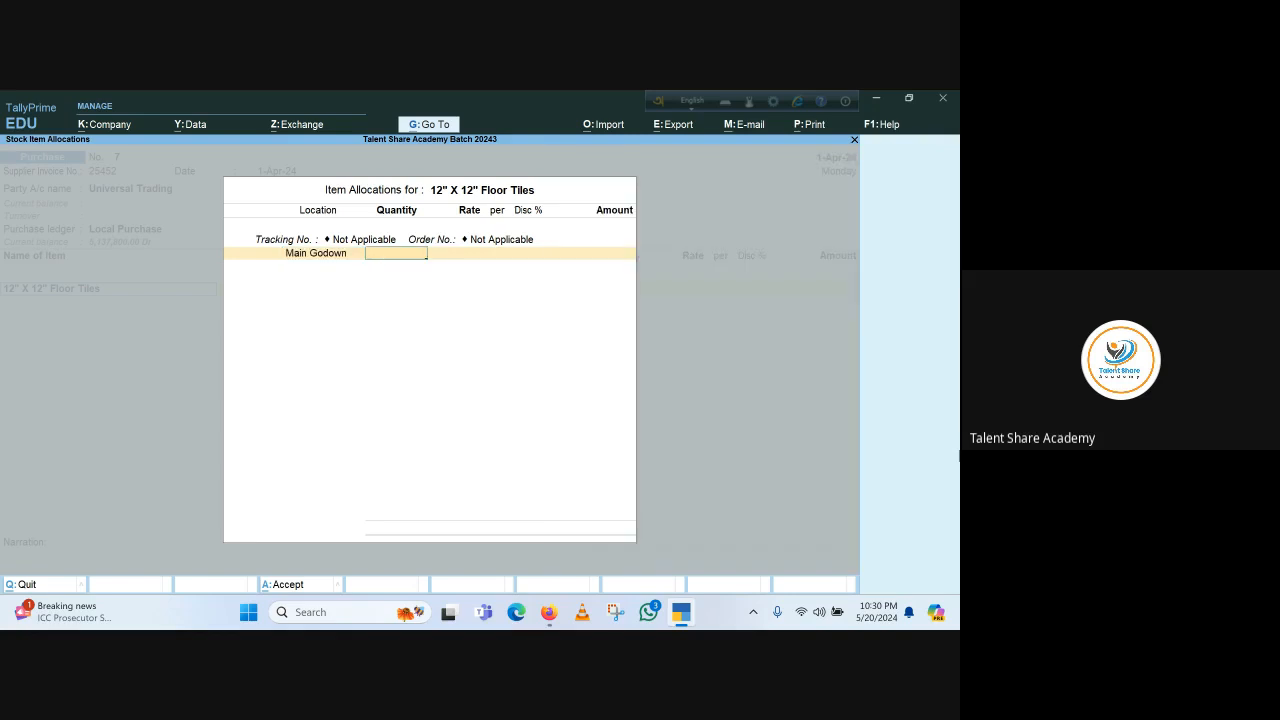
{"action": "type", "text": "5200"}
{"action": "key", "text": "Return"}
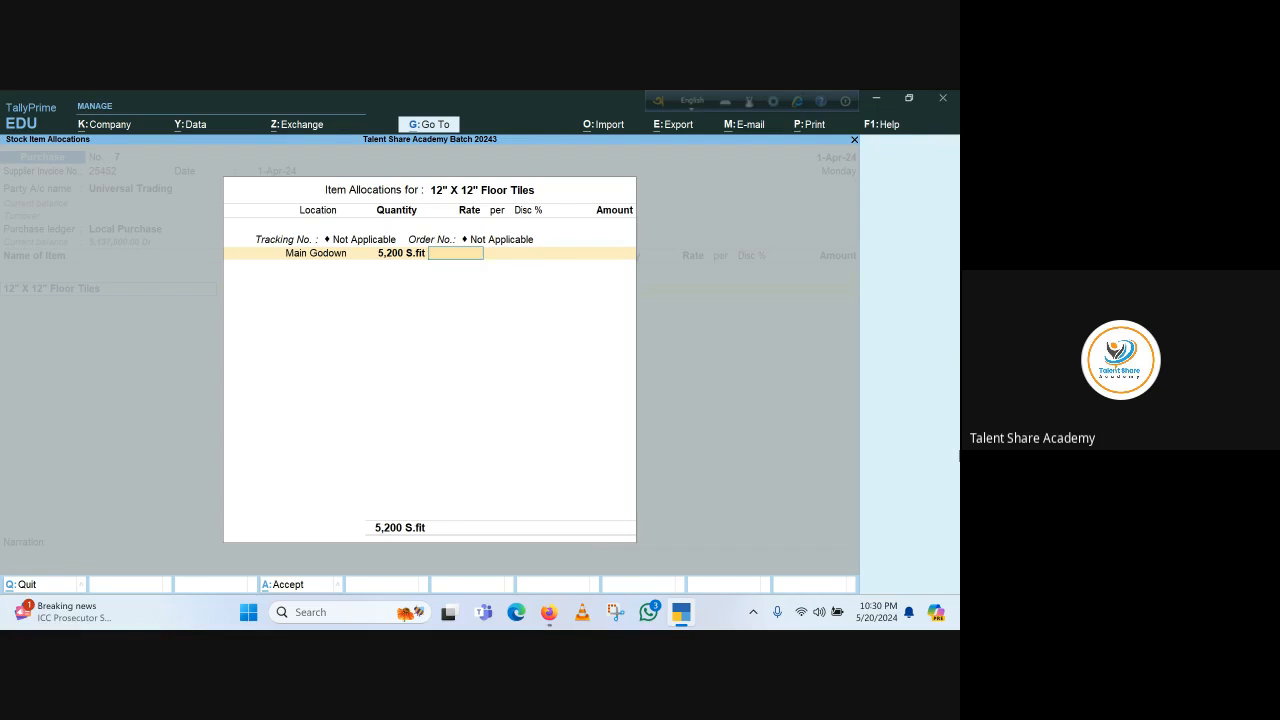
{"action": "type", "text": "150"}
{"action": "key", "text": "Return"}
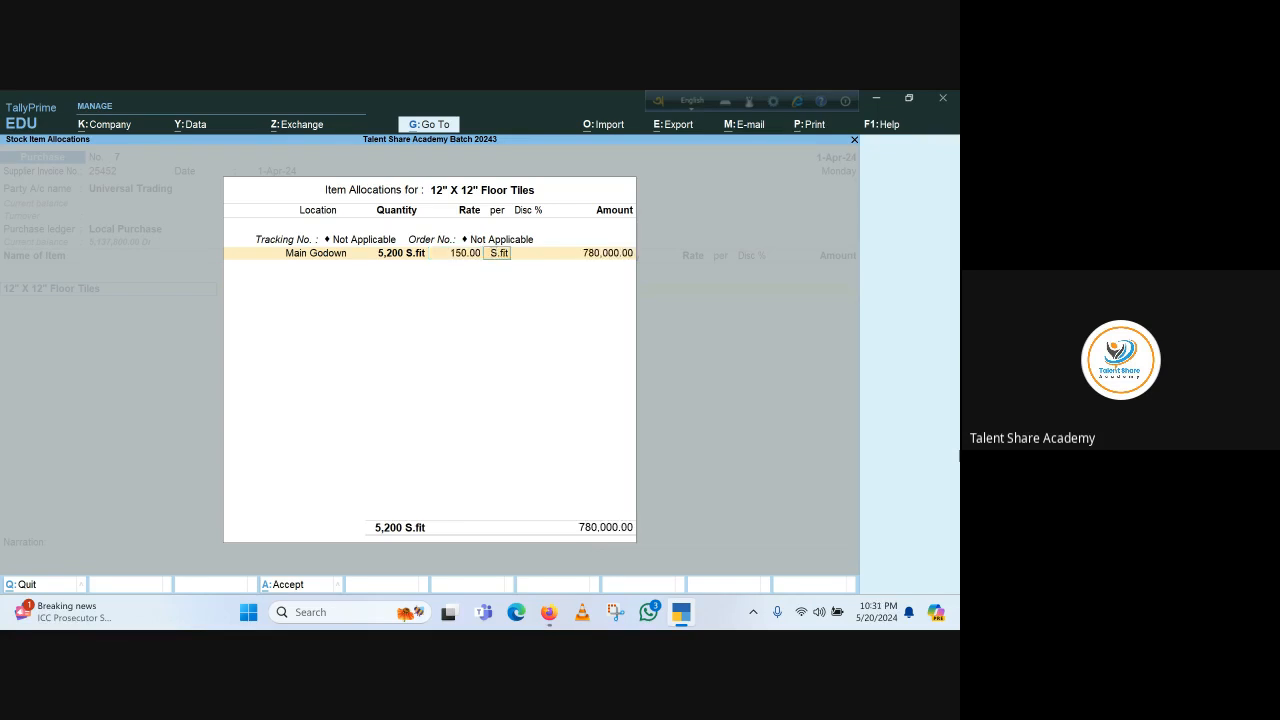
{"action": "key", "text": "Return"}
{"action": "key", "text": "Return"}
{"action": "key", "text": "Return"}
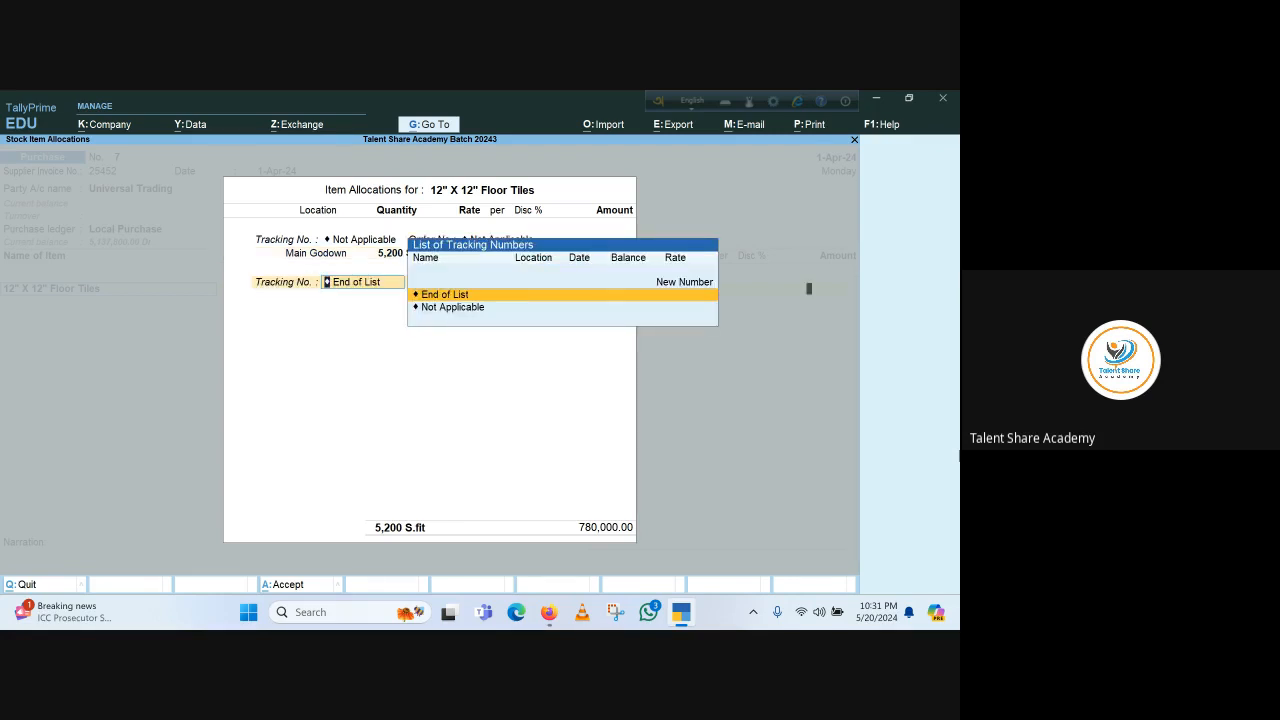
{"action": "key", "text": "Return"}
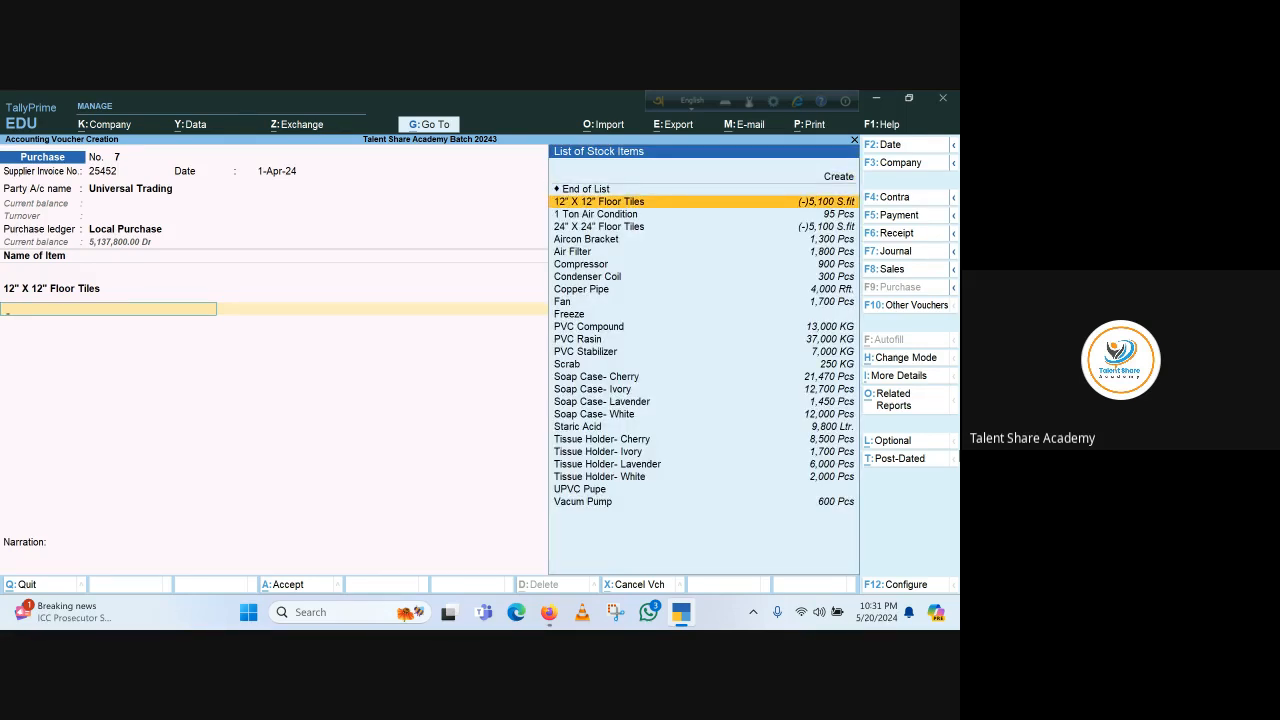
Add 24" X 24" Floor Tiles from Main Godown, 5,300 S.fit at a rate of 200
{"action": "key", "text": "Down"}
{"action": "key", "text": "Down"}
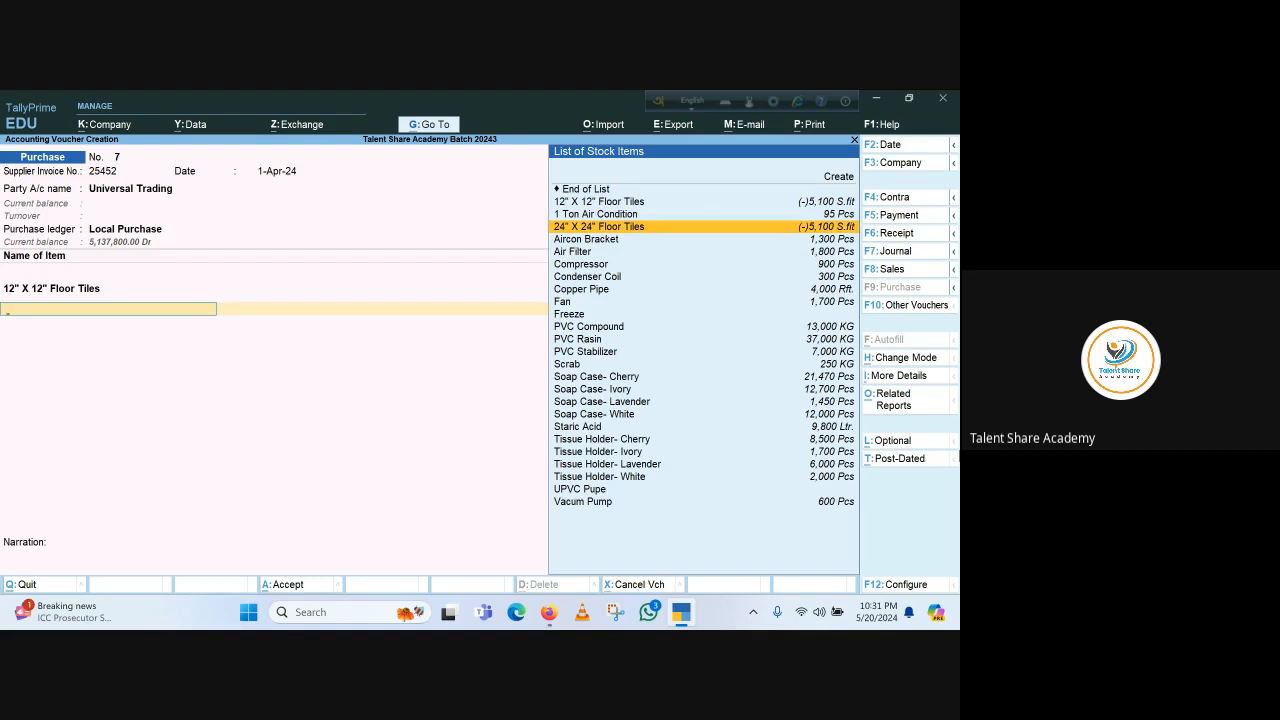
{"action": "key", "text": "Return"}
{"action": "key", "text": "Return"}
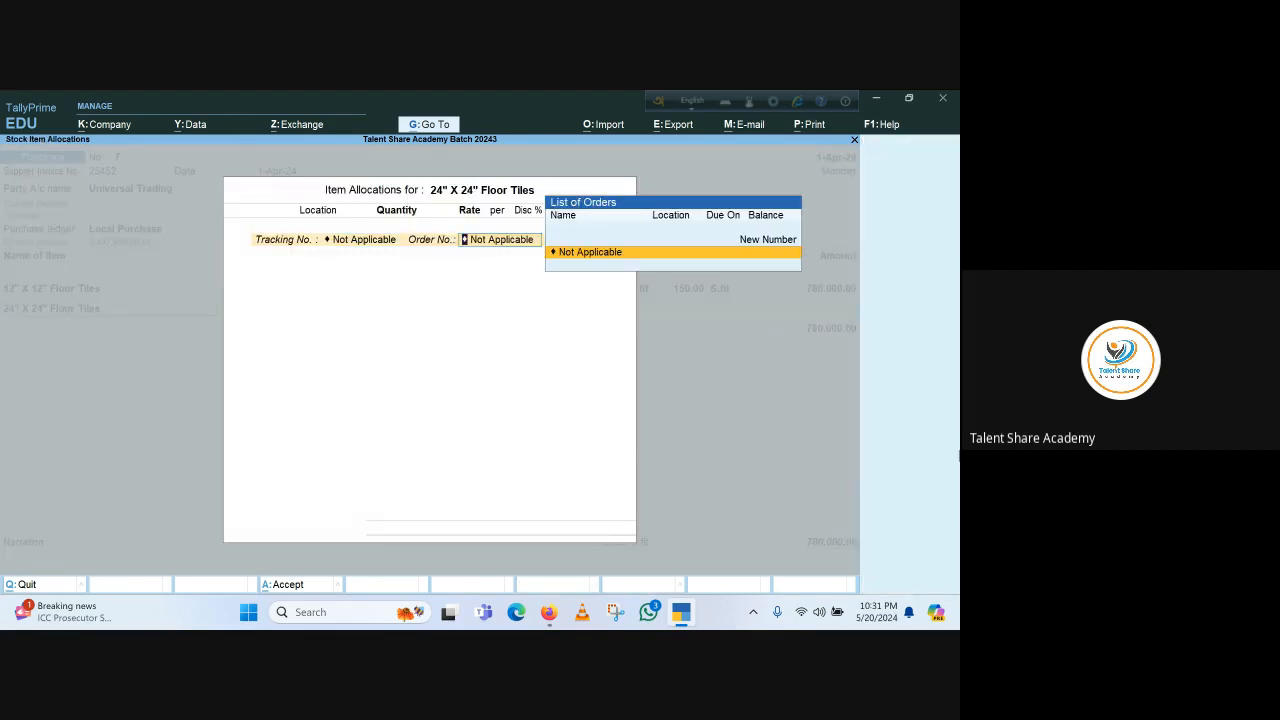
{"action": "key", "text": "Return"}
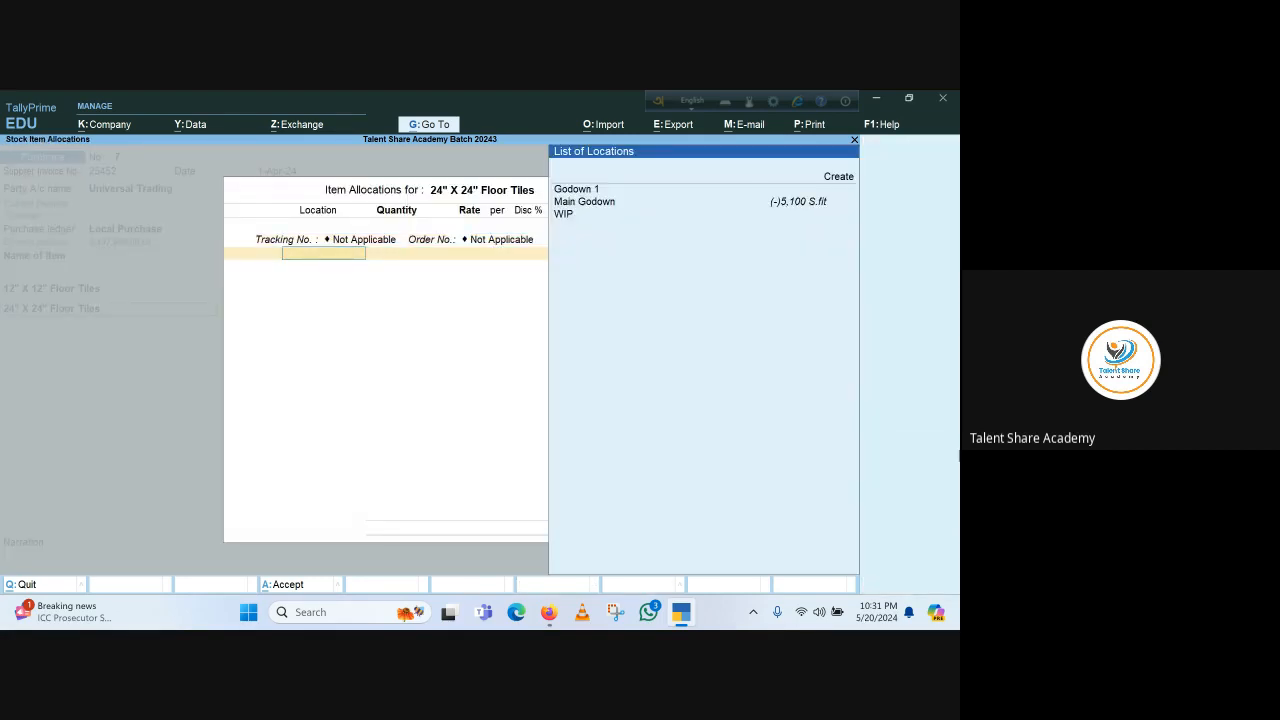
{"action": "key", "text": "Down"}
{"action": "key", "text": "Down"}
{"action": "key", "text": "Return"}
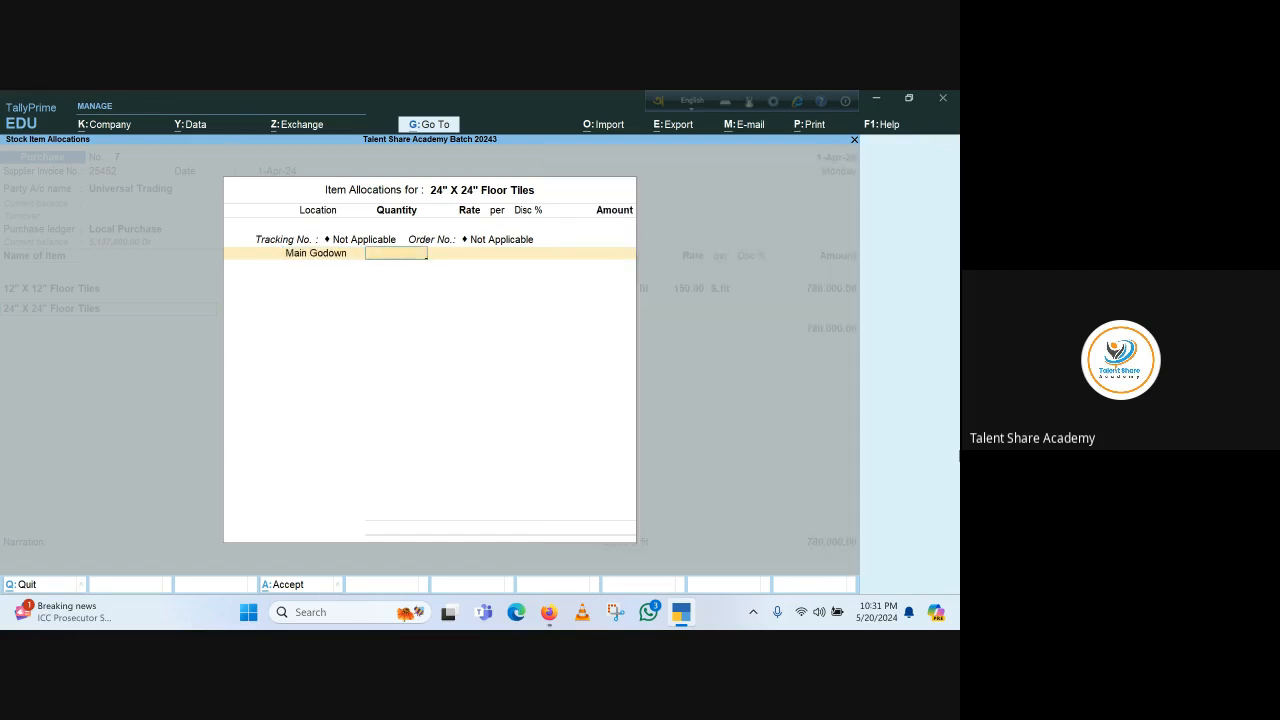
{"action": "type", "text": "5300"}
{"action": "key", "text": "Return"}
{"action": "type", "text": "200"}
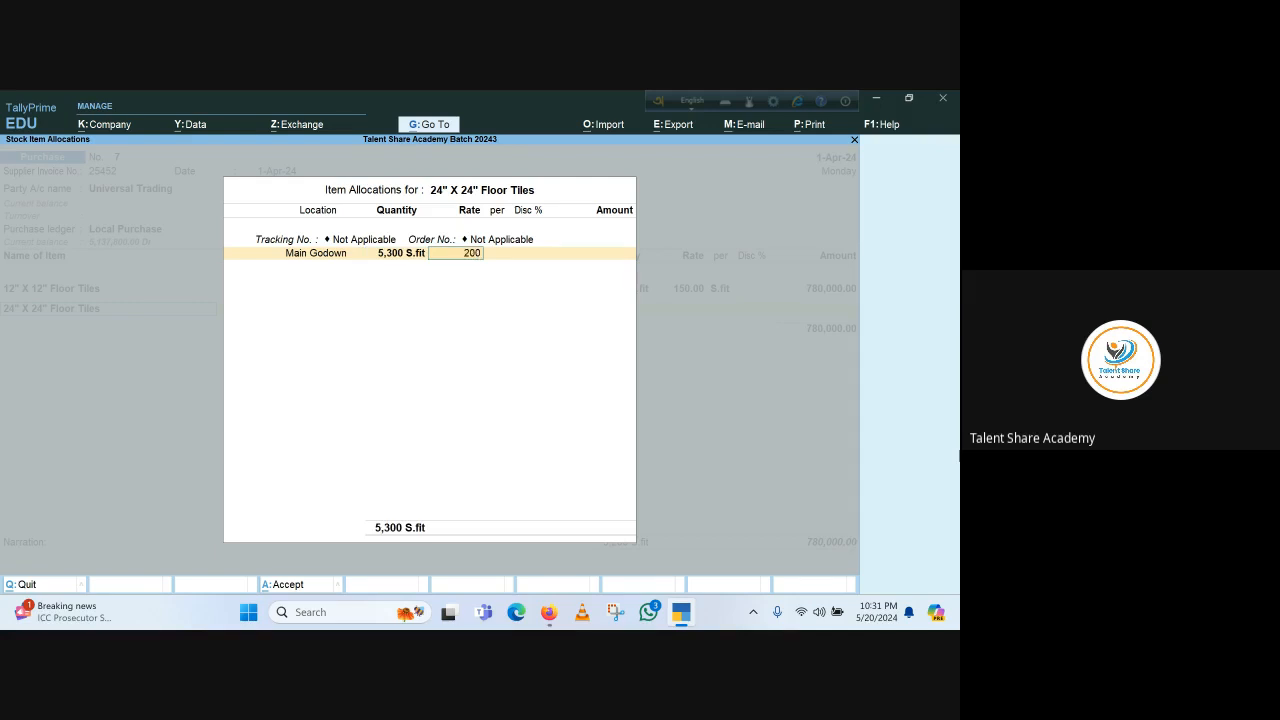
{"action": "key", "text": "Return"}
{"action": "key", "text": "Return"}
{"action": "key", "text": "Return"}
{"action": "key", "text": "Return"}
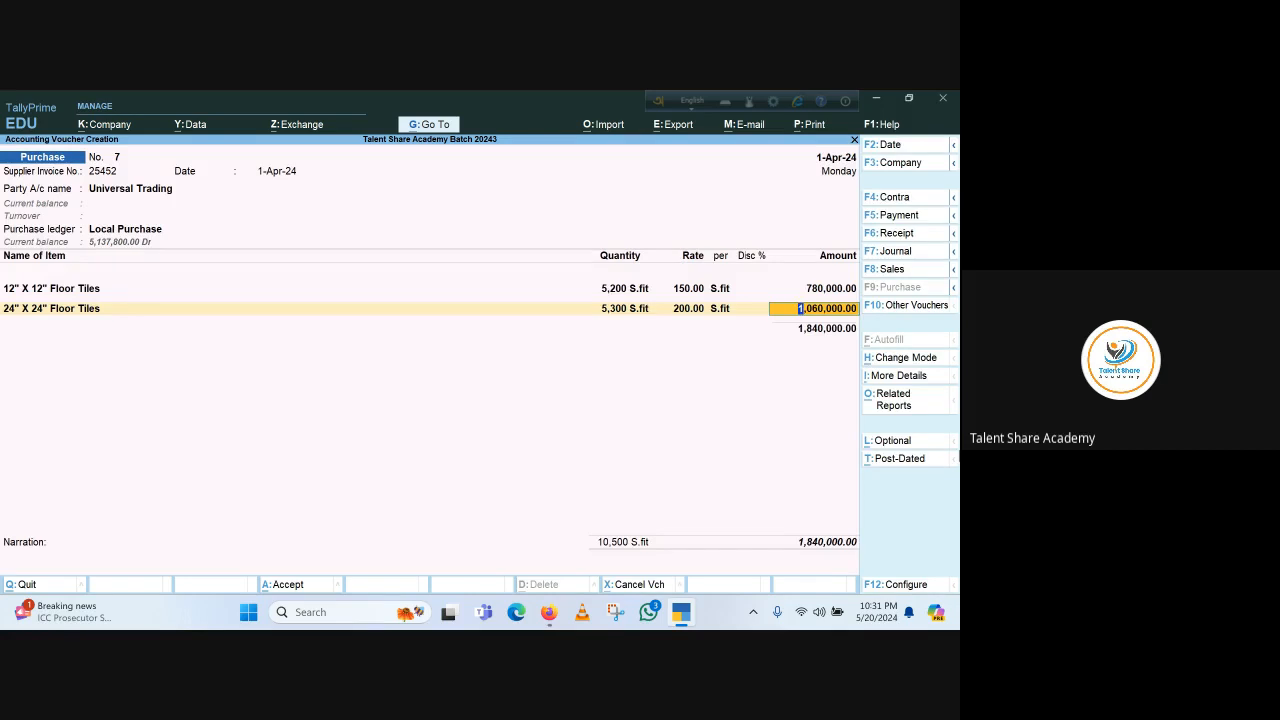
Set the Universal Trading bill-wise detail as New Ref 102 with 30 days credit
{"action": "key", "text": "Return"}
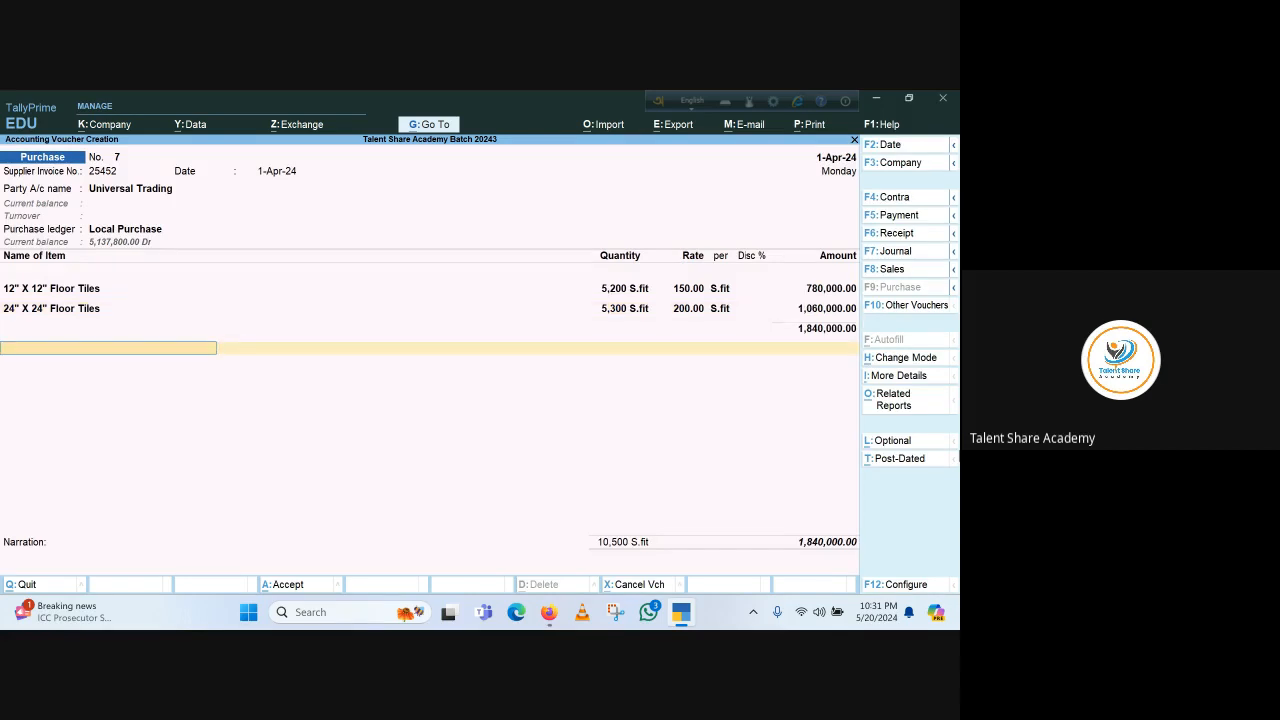
{"action": "key", "text": "Return"}
{"action": "key", "text": "Return"}
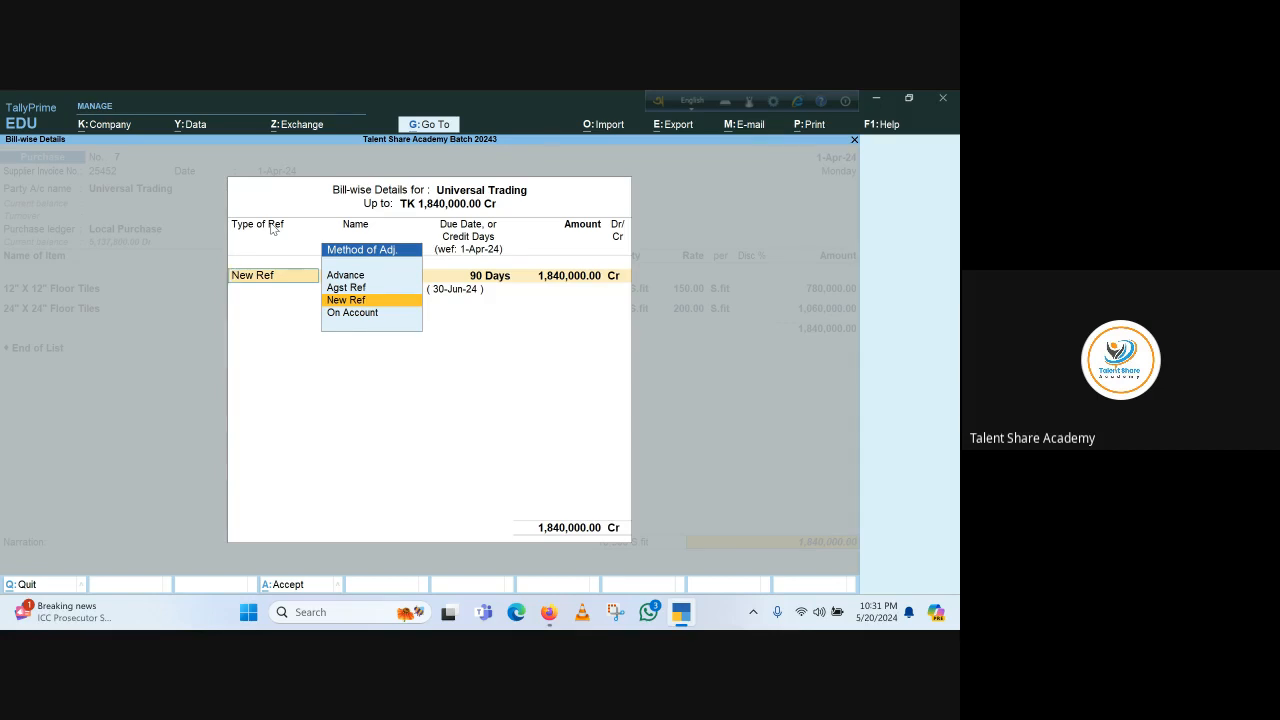
{"action": "key", "text": "Return"}
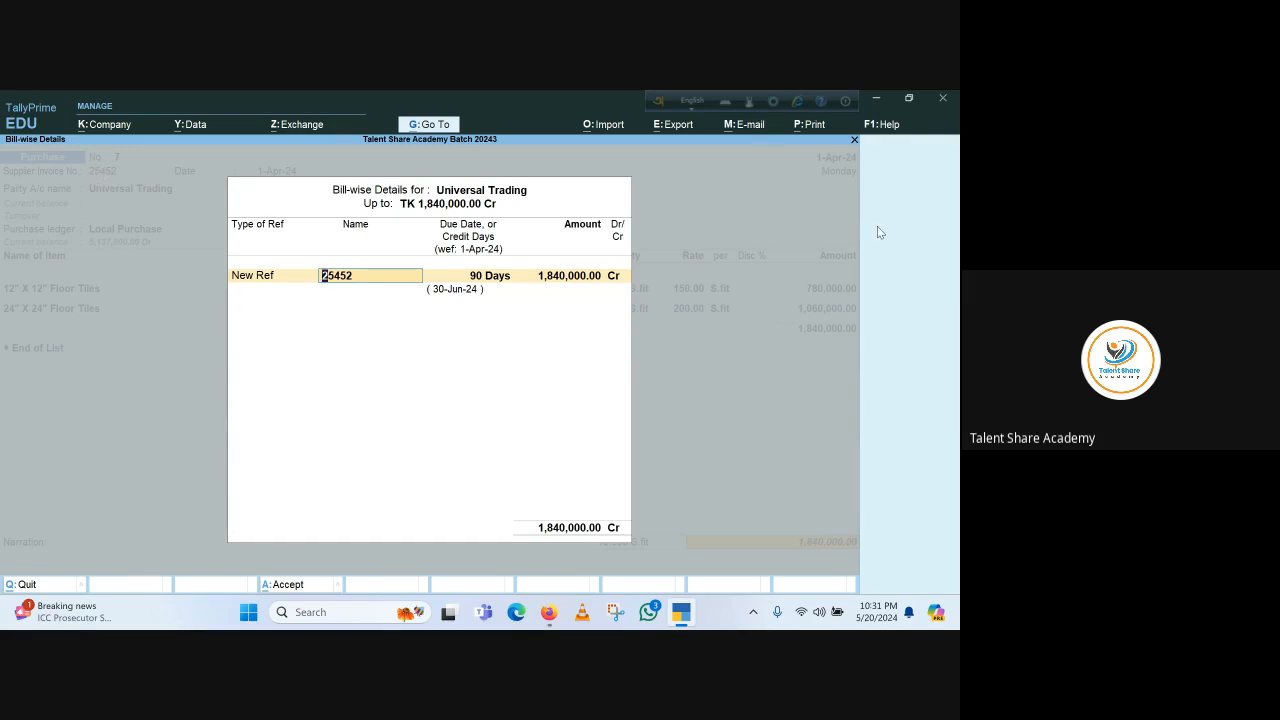
{"action": "type", "text": "102"}
{"action": "key", "text": "Return"}
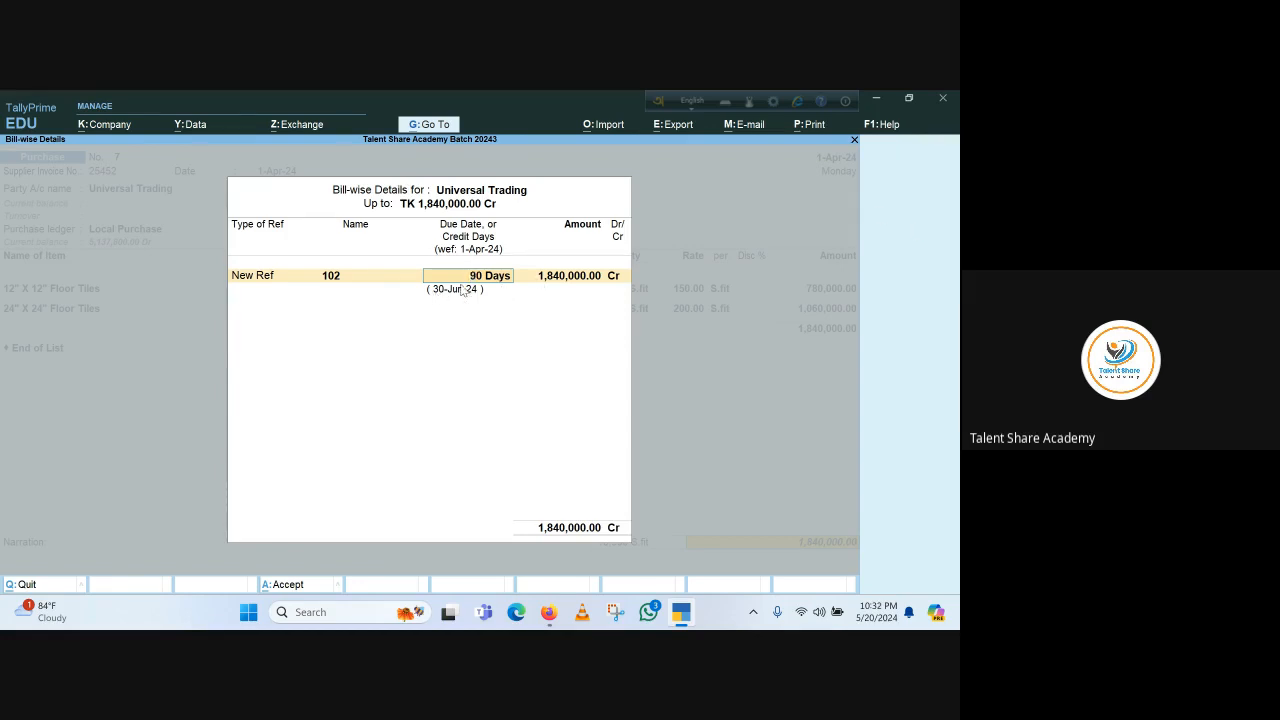
{"action": "type", "text": "30"}
{"action": "key", "text": "Return"}
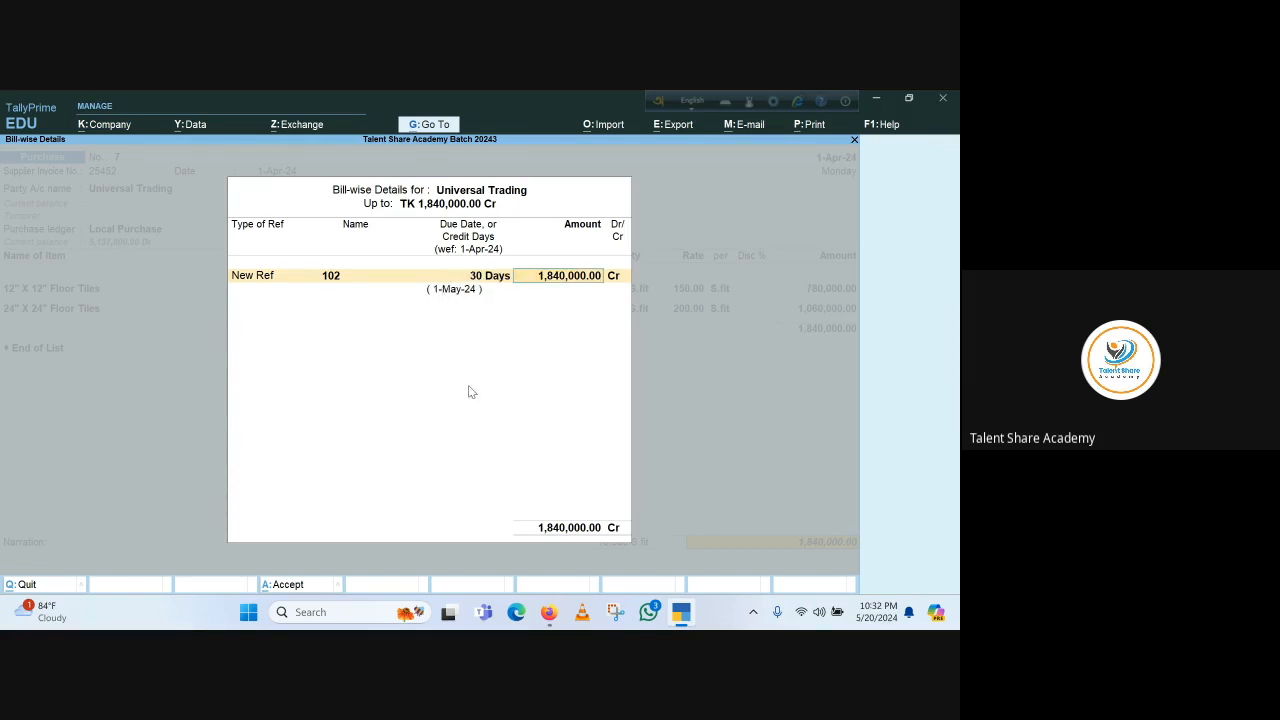
{"action": "key", "text": "Return"}
Accept the purchase voucher without narration and return to the Gateway of Tally
{"action": "key", "text": "Return"}
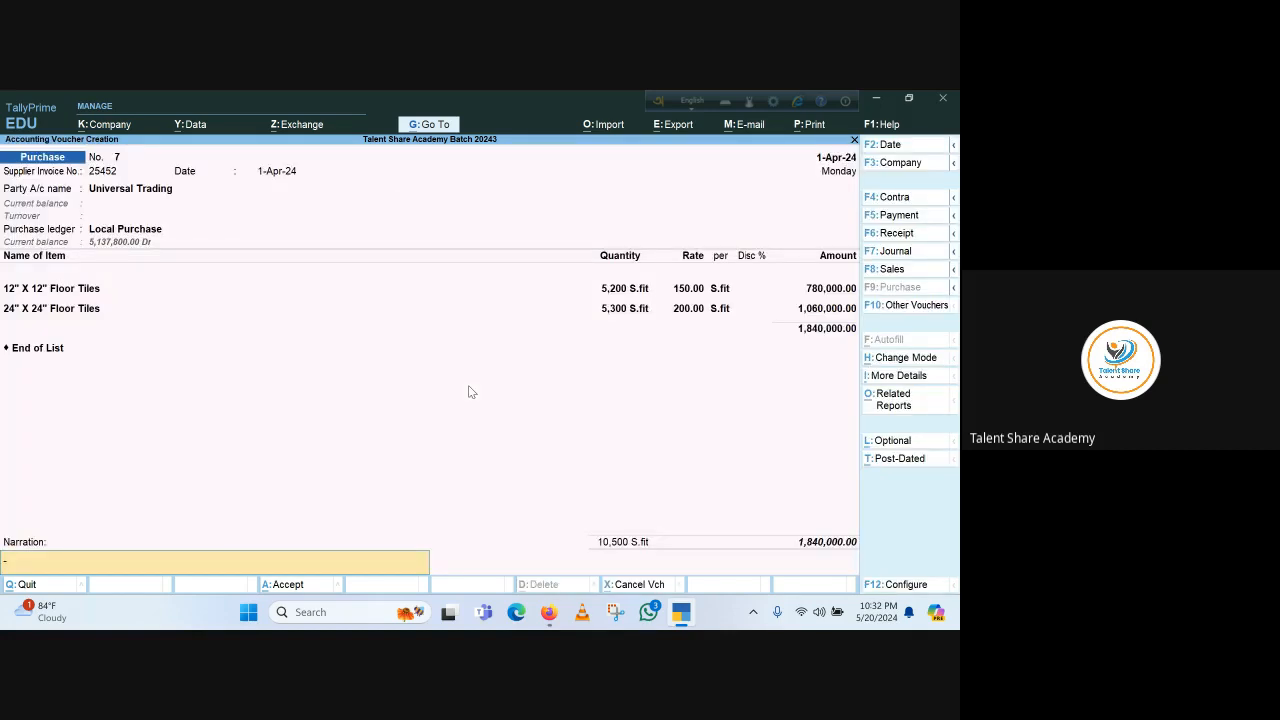
{"action": "key", "text": "Return"}
{"action": "key", "text": "Return"}
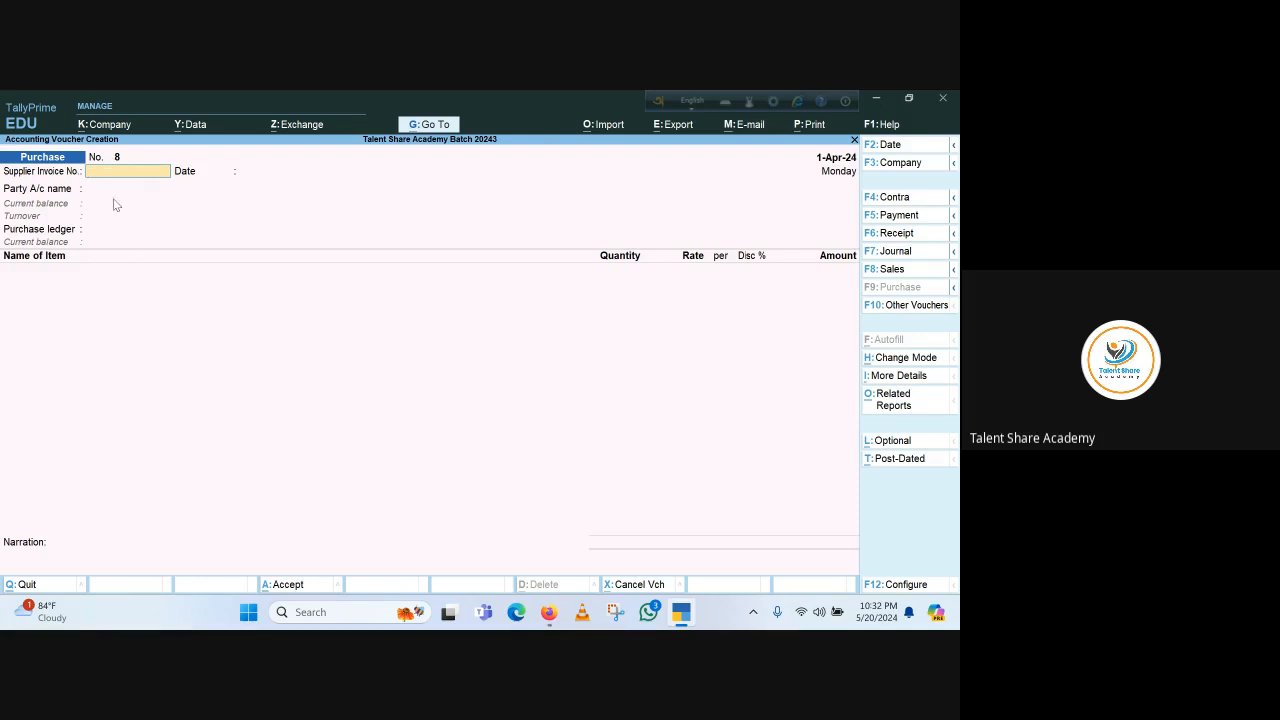
{"action": "key", "text": "Escape"}
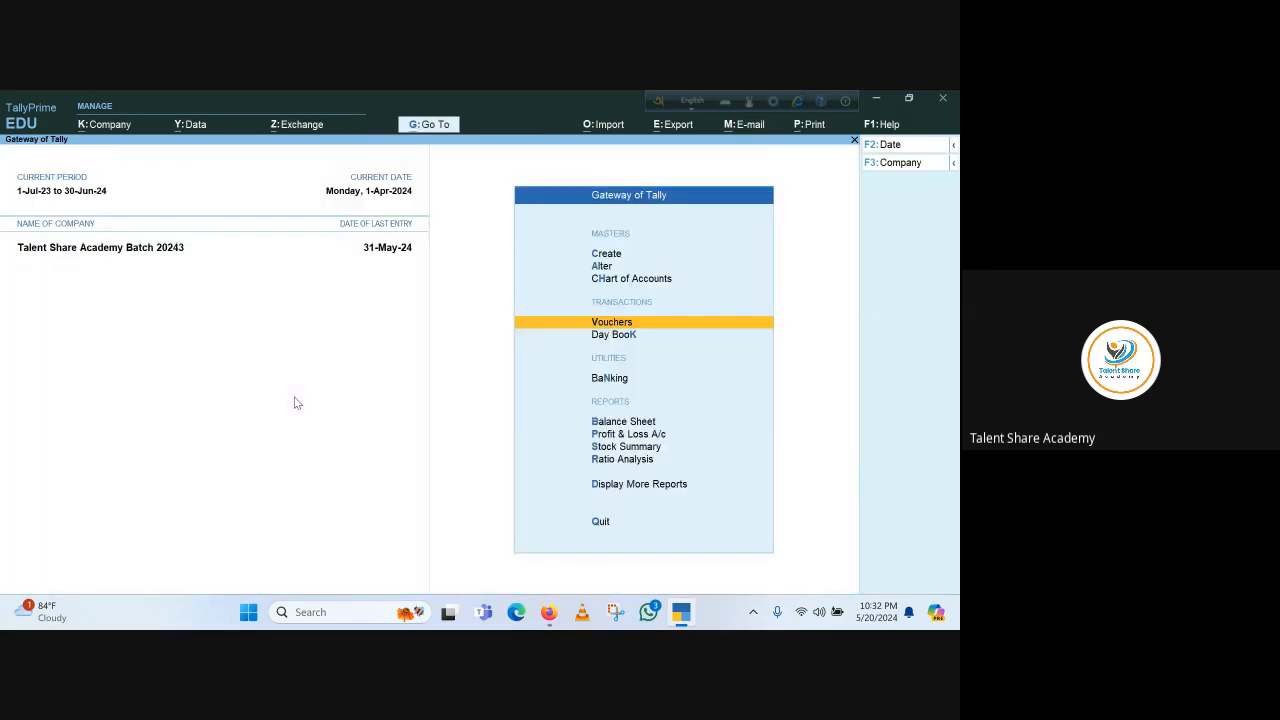
{"action": "key", "text": "Escape"}
{"action": "key", "text": "Escape"}
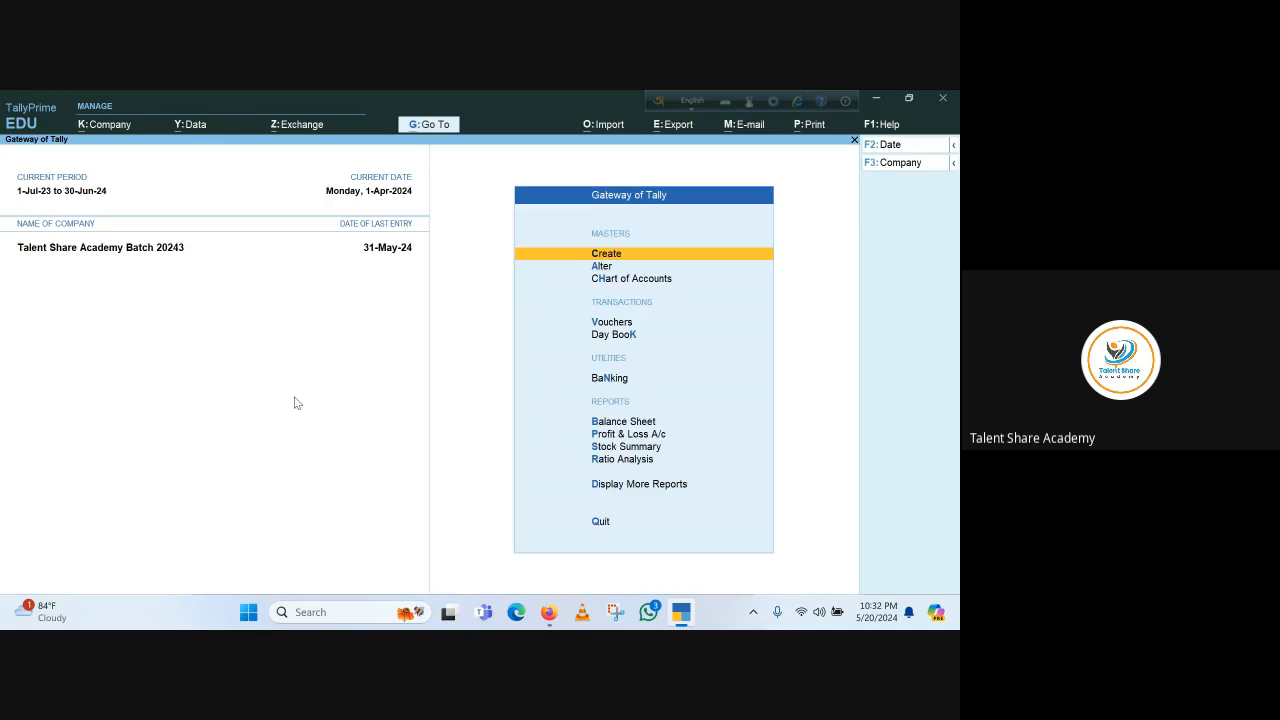
Open the detailed Balance Sheet and drill into Sundry Creditors
{"action": "left_click", "coordinate": [644, 424]}
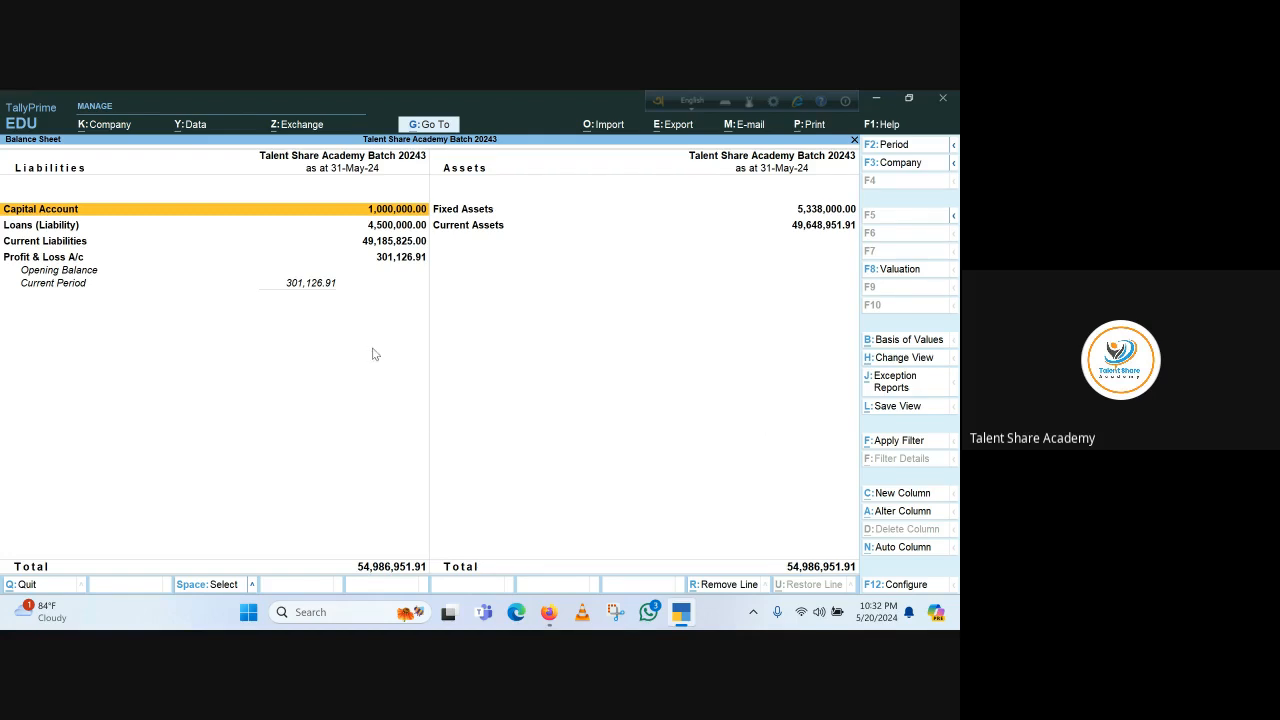
{"action": "key", "text": "alt+F5"}
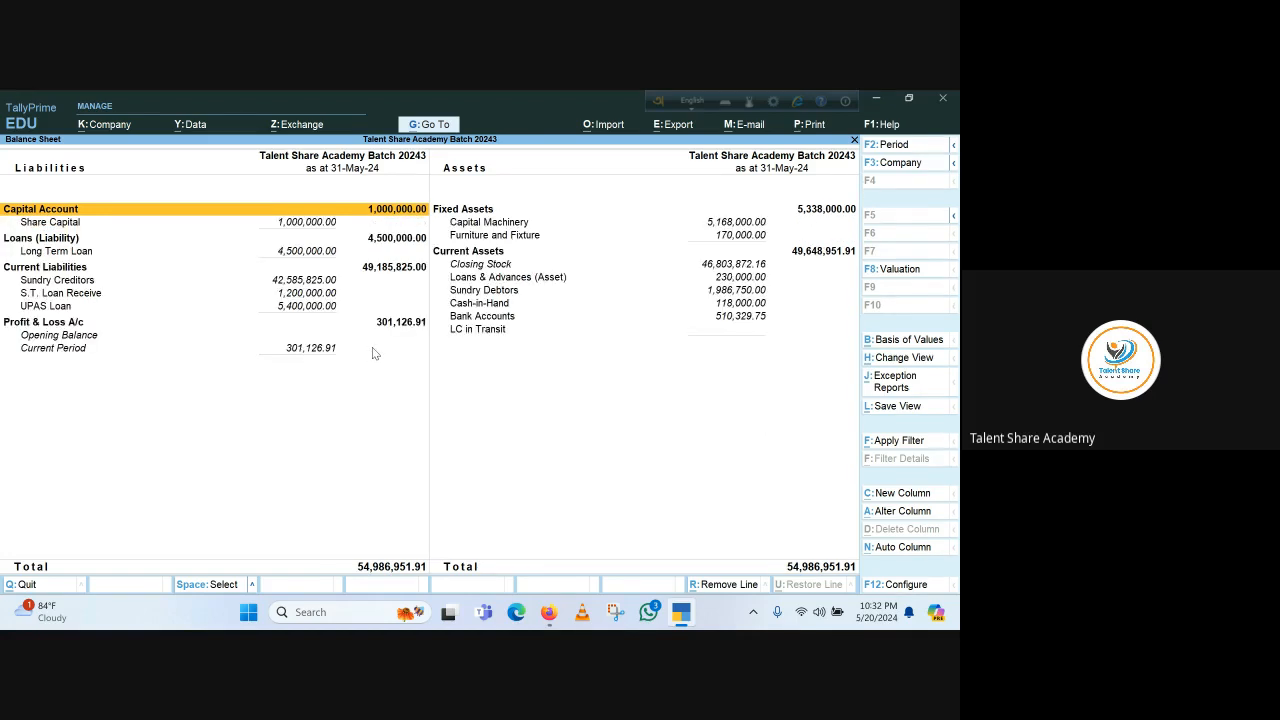
{"action": "left_click", "coordinate": [900, 384]}
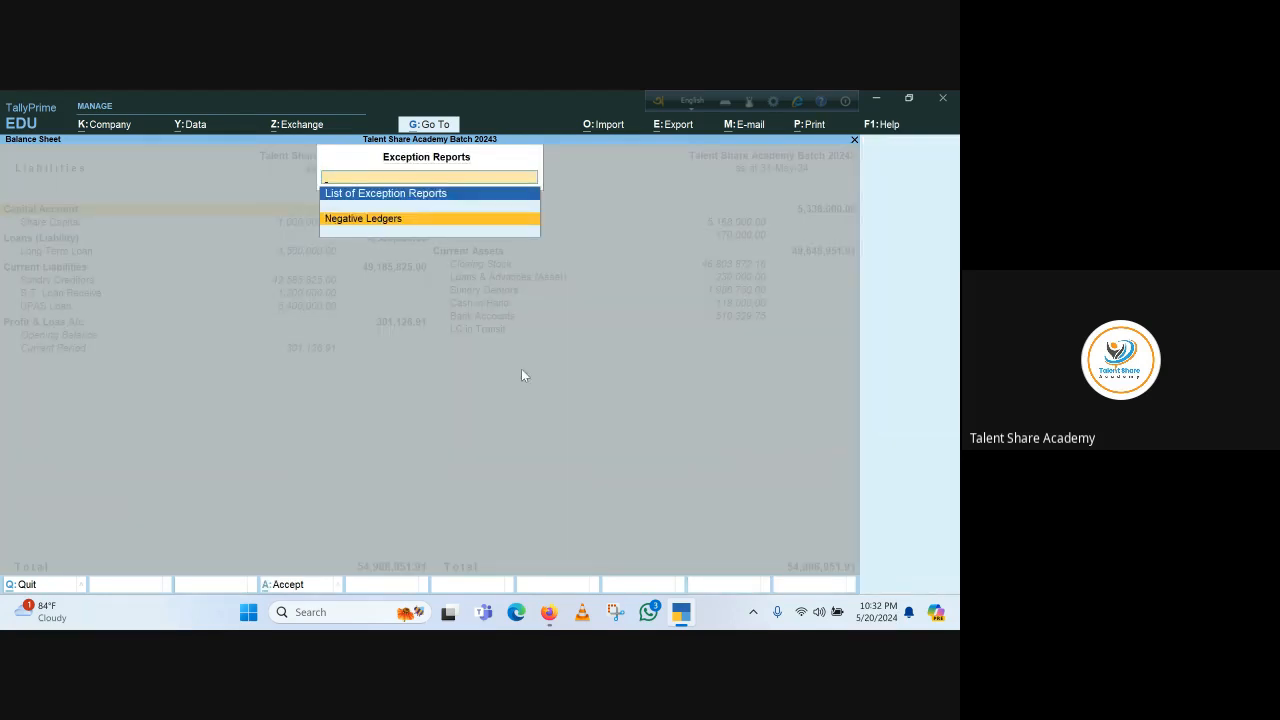
{"action": "left_click", "coordinate": [543, 384]}
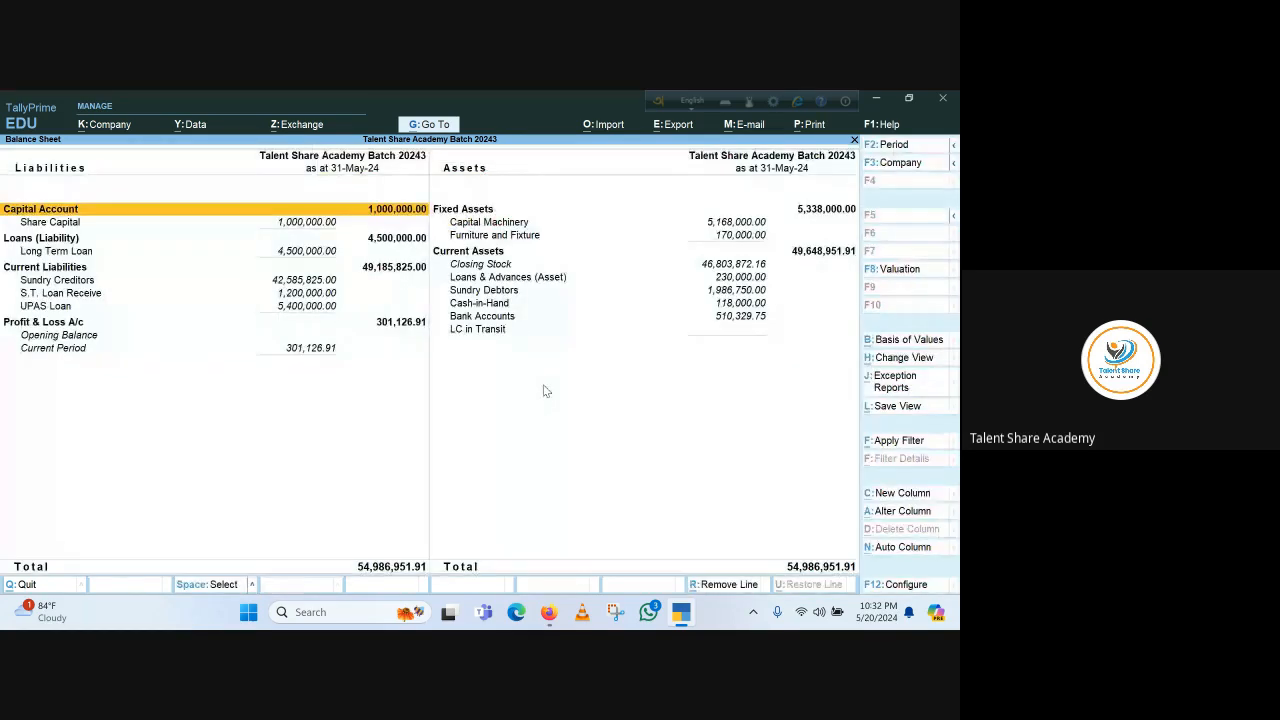
{"action": "left_click", "coordinate": [40, 283]}
{"action": "key", "text": "Return"}
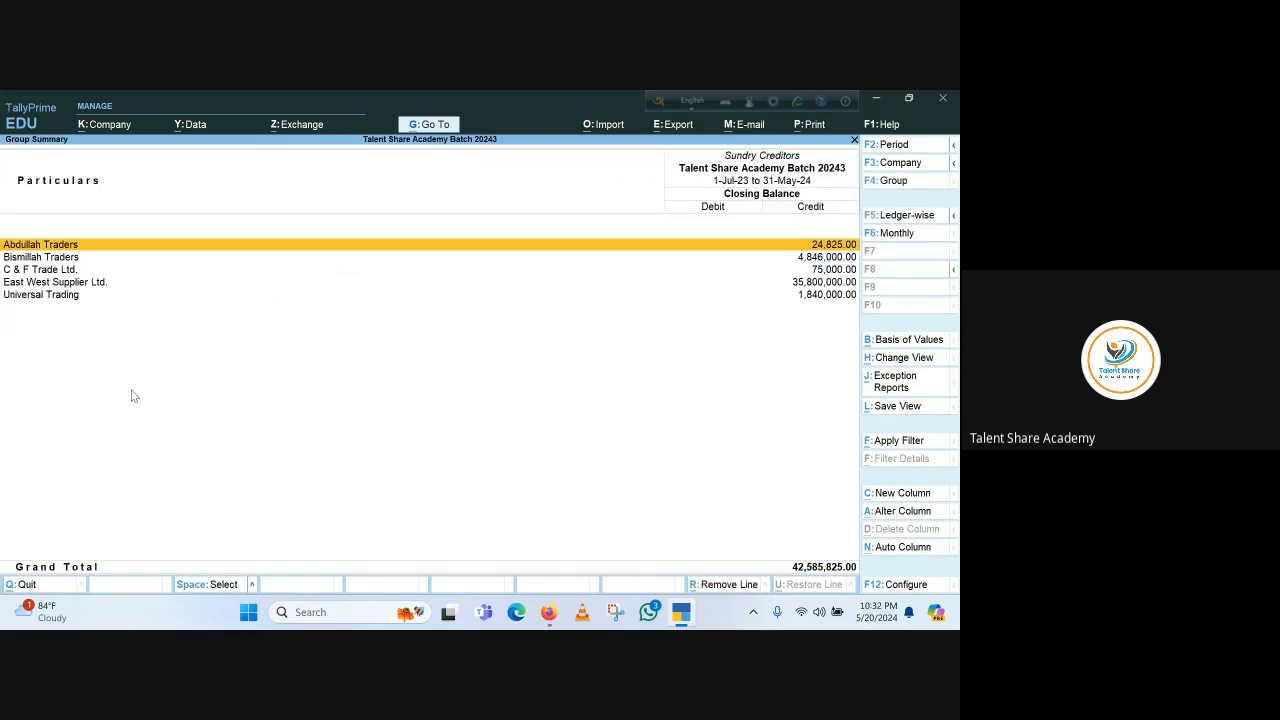
Open the Overdue Payables exception report for Sundry Creditors, then return to the Gateway of Tally
{"action": "left_click", "coordinate": [915, 383]}
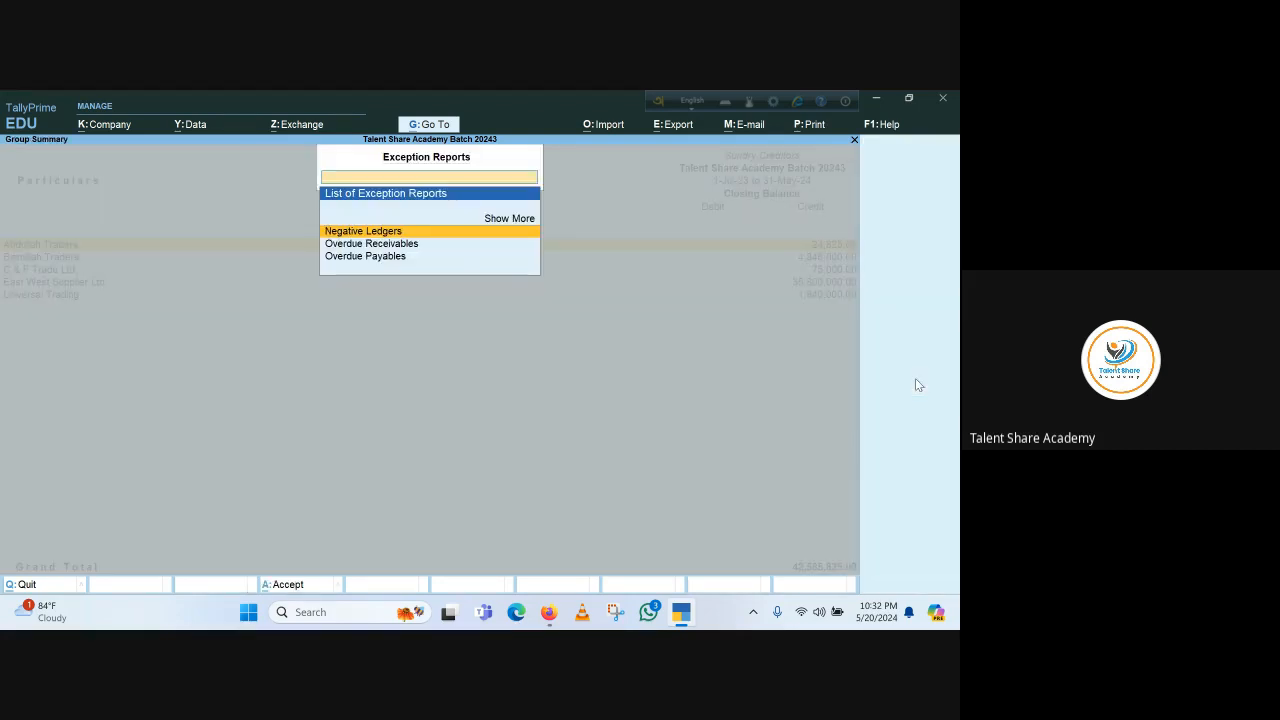
{"action": "left_click", "coordinate": [362, 258]}
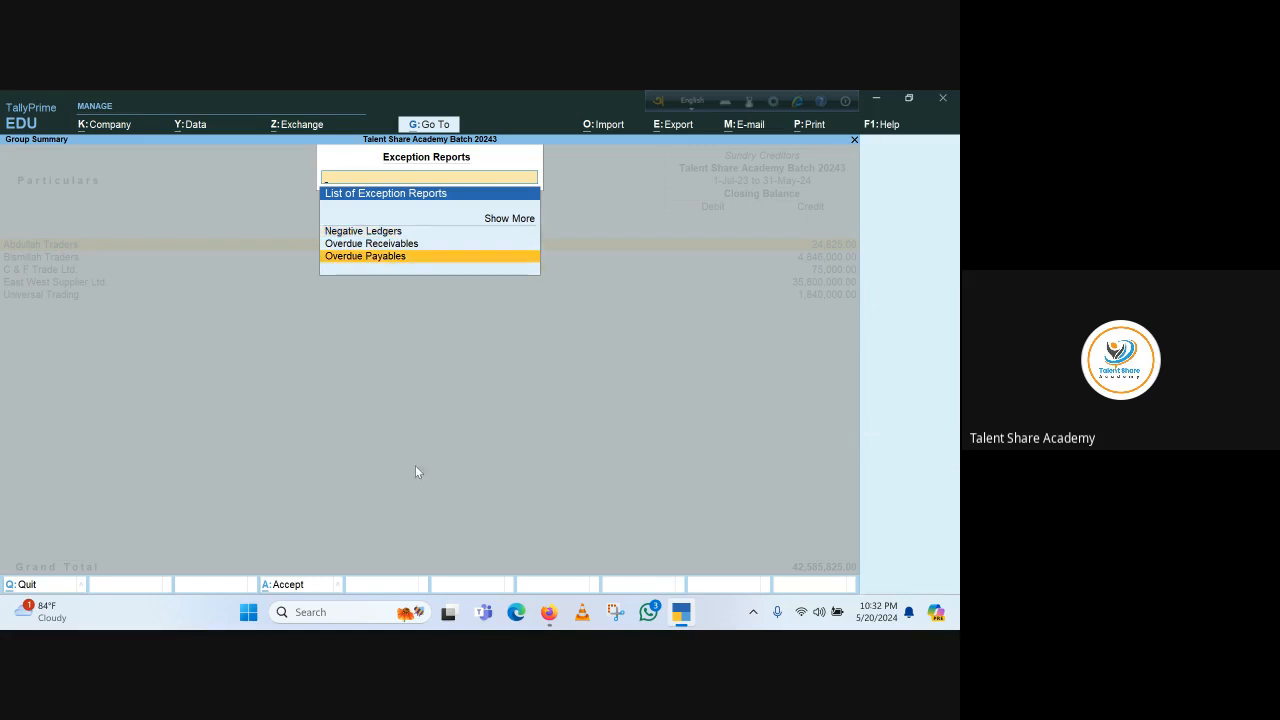
{"action": "key", "text": "Return"}
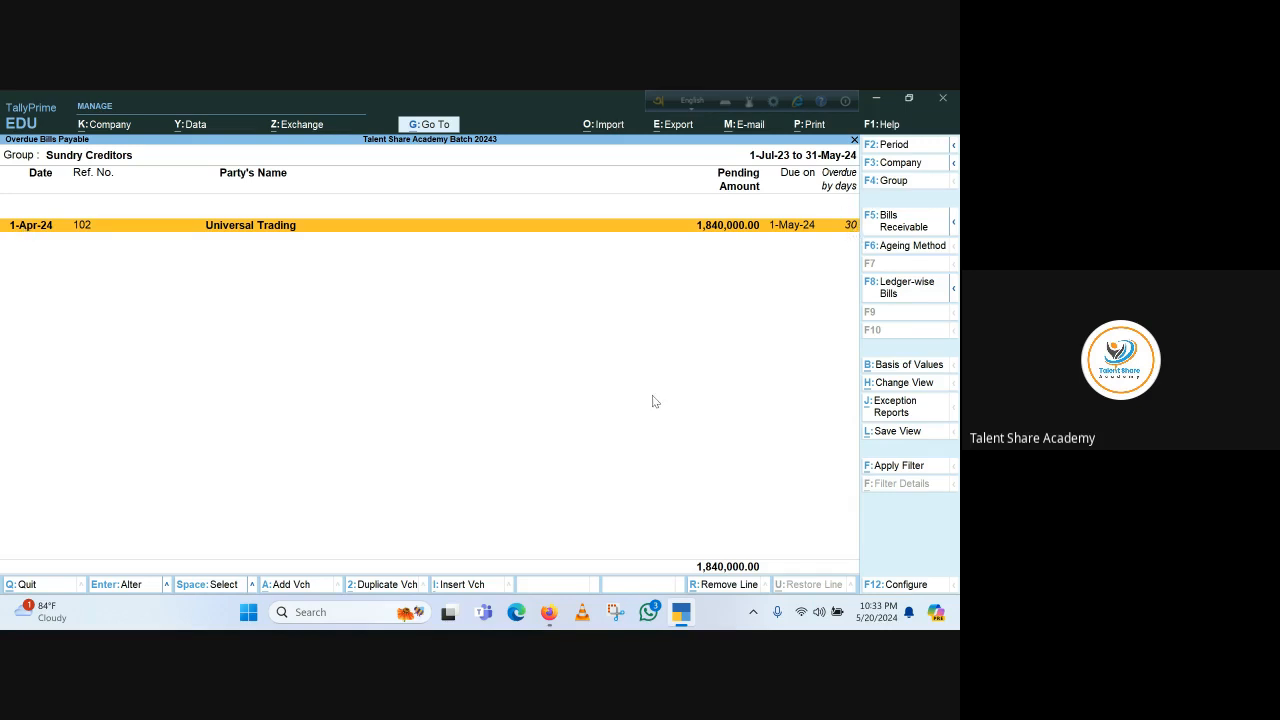
{"action": "key", "text": "Escape"}
{"action": "key", "text": "Escape"}
{"action": "key", "text": "Escape"}
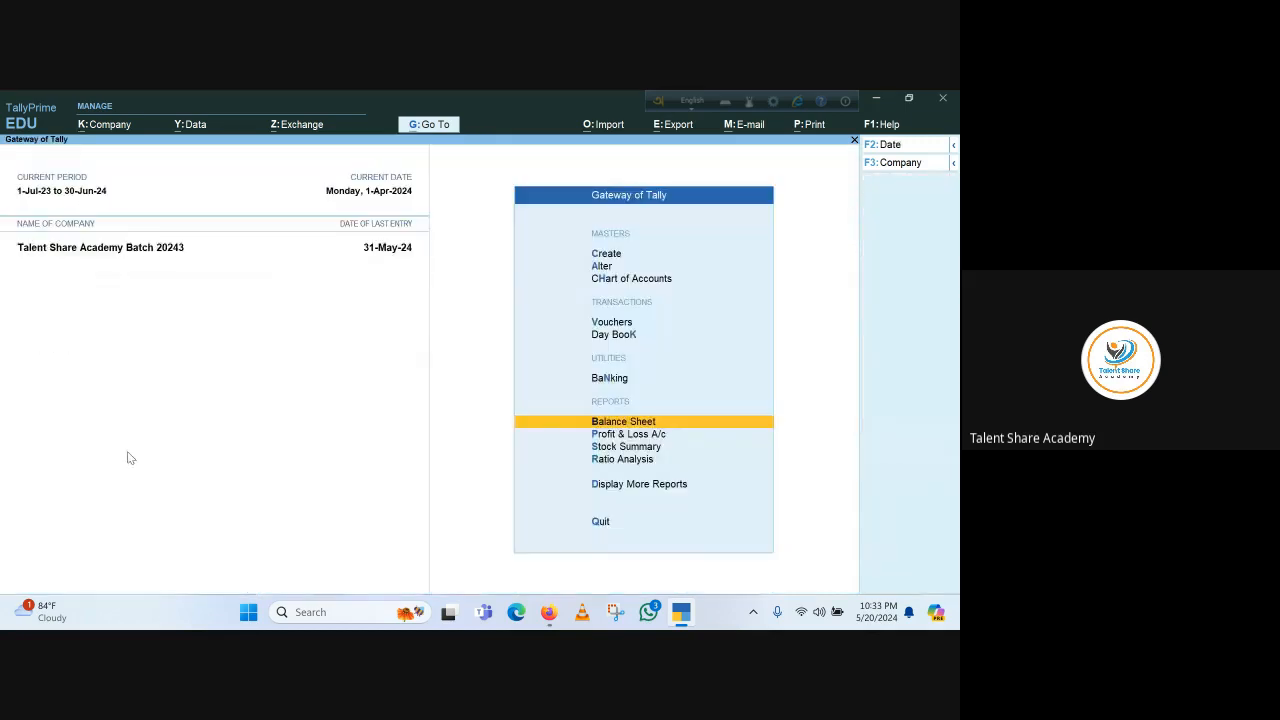
{"action": "key", "text": "Escape"}
{"action": "key", "text": "n"}
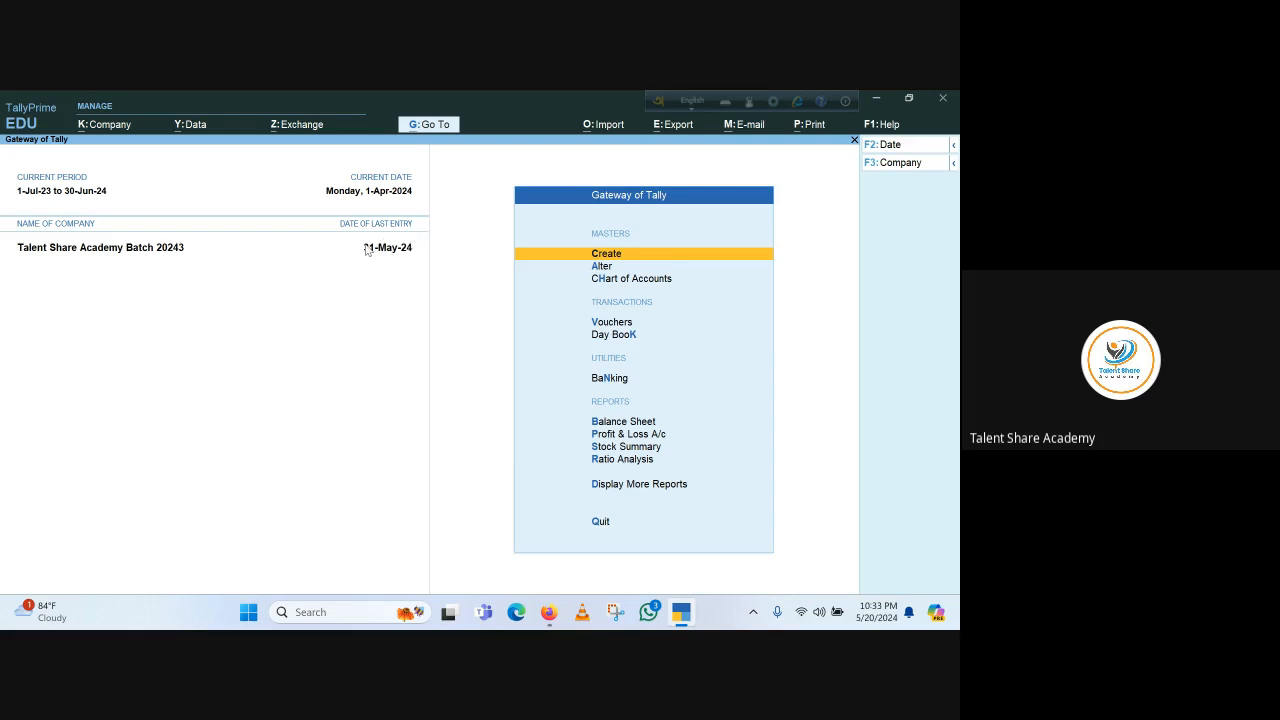
{"action": "key", "text": "F2"}
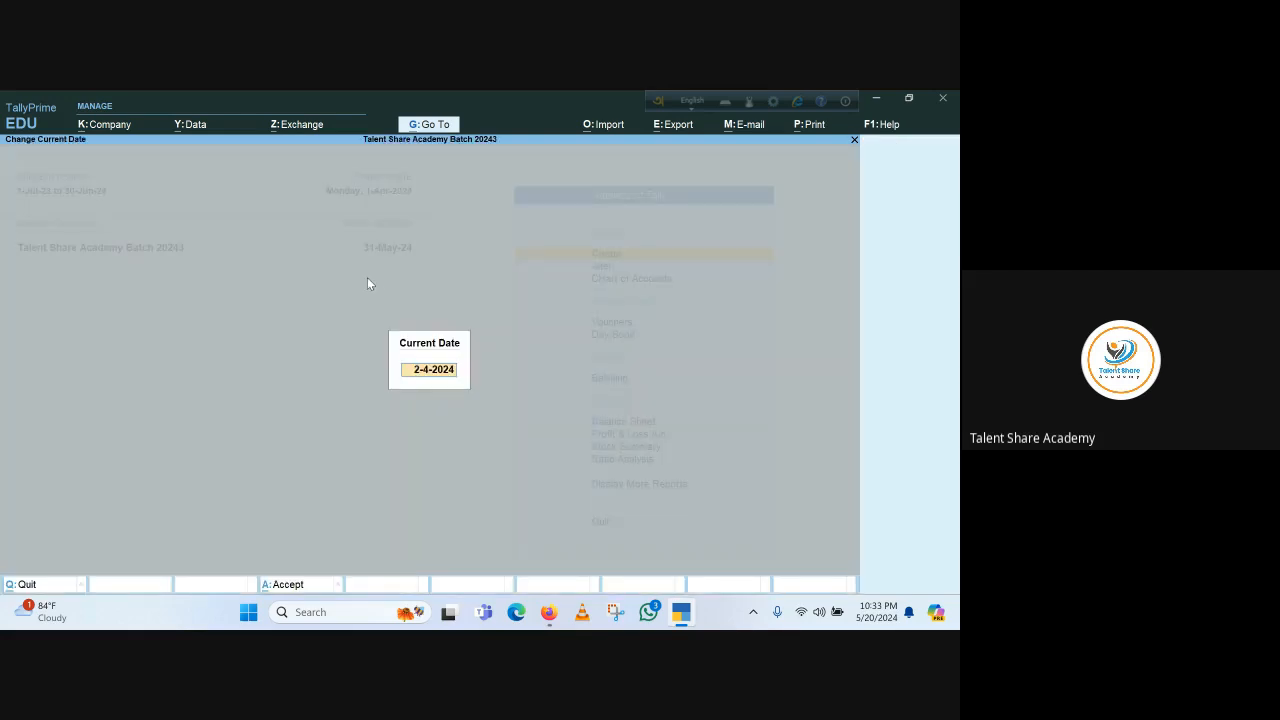
{"action": "key", "text": "Escape"}
{"action": "key", "text": "Escape"}
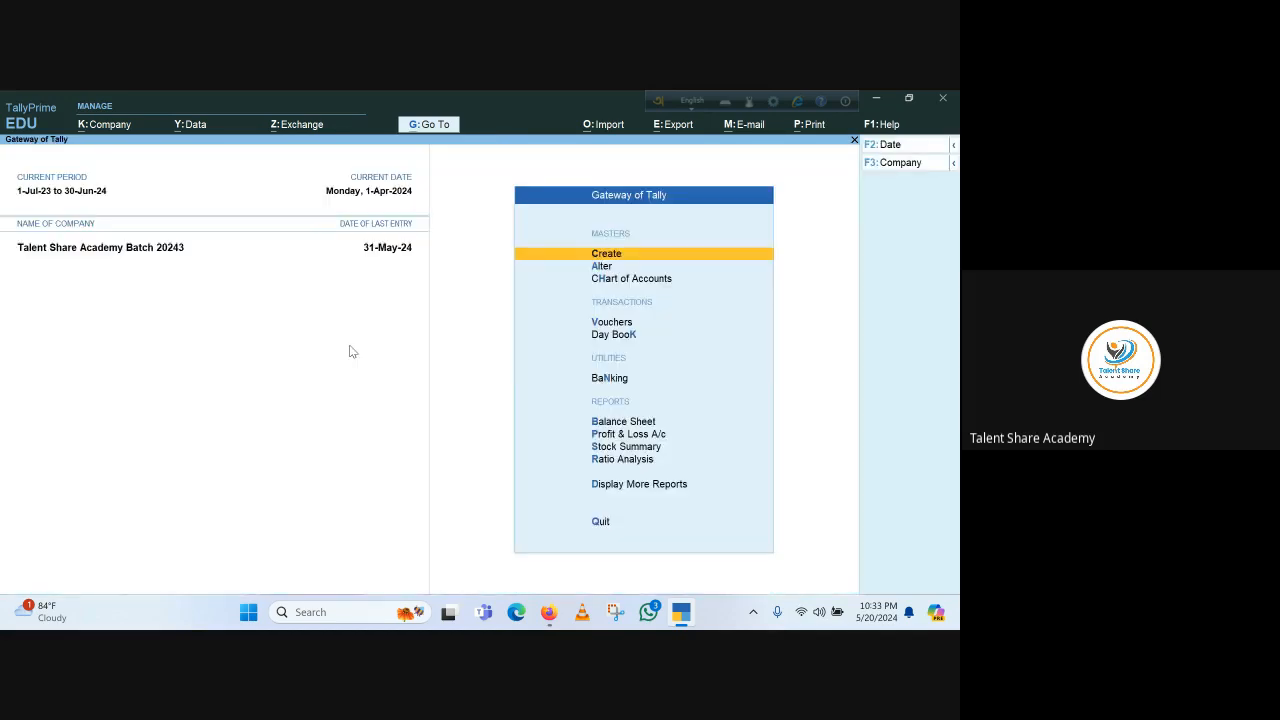
Try to change the current date to 20.5.24
{"action": "key", "text": "F2"}
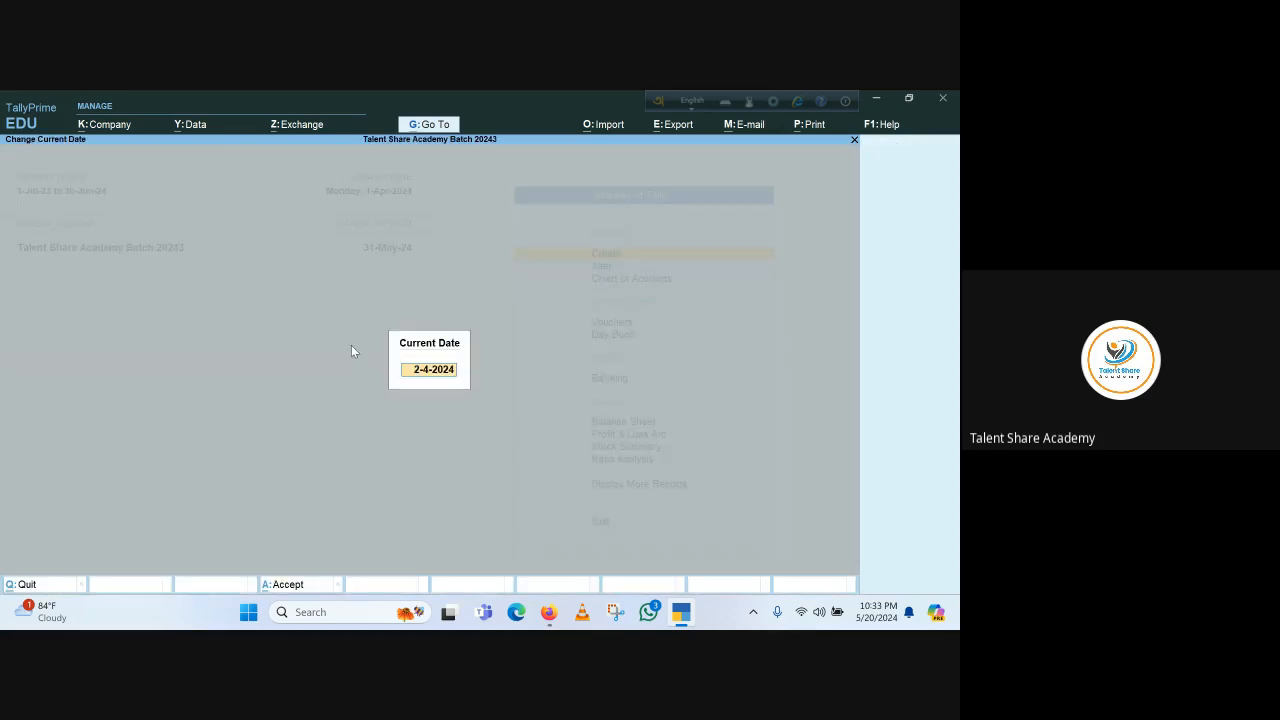
{"action": "type", "text": "20.5.24"}
{"action": "key", "text": "Return"}
{"action": "key", "text": "Escape"}
{"action": "key", "text": "Escape"}
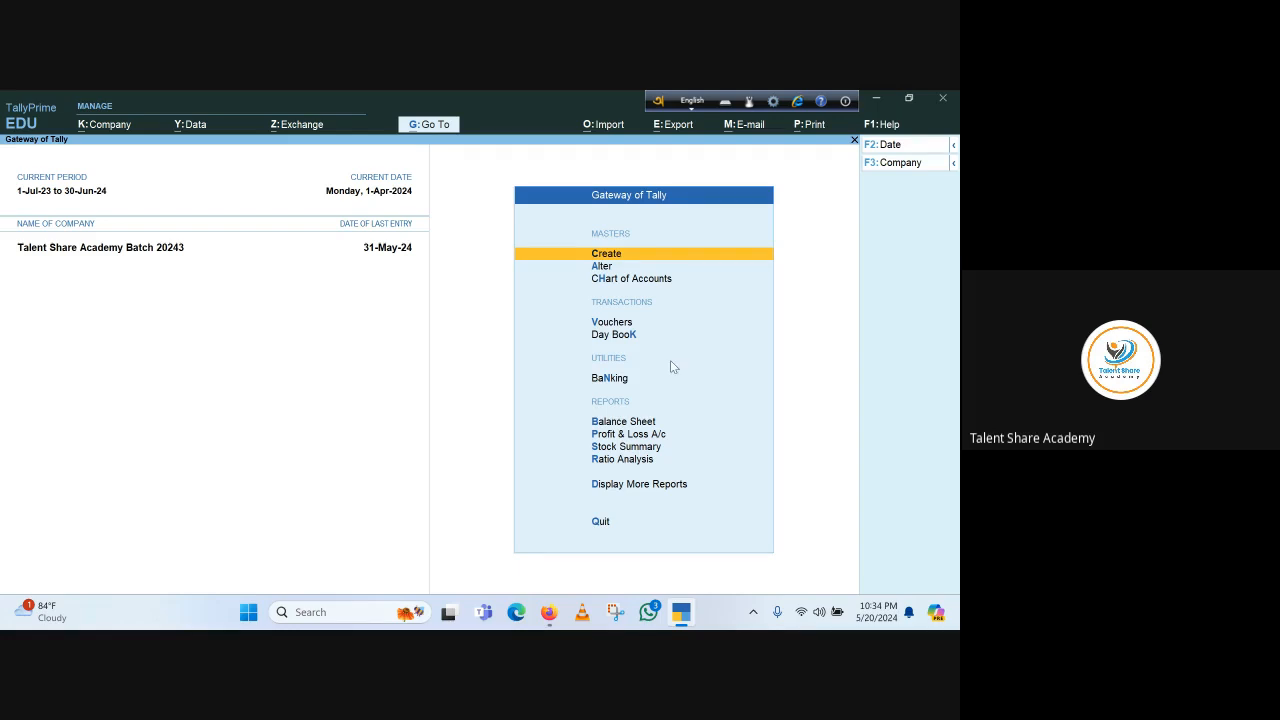
Reopen the detailed Balance Sheet and check the Overdue Payables report for Sundry Creditors again
{"action": "key", "text": "b"}
{"action": "key", "text": "alt+F5"}
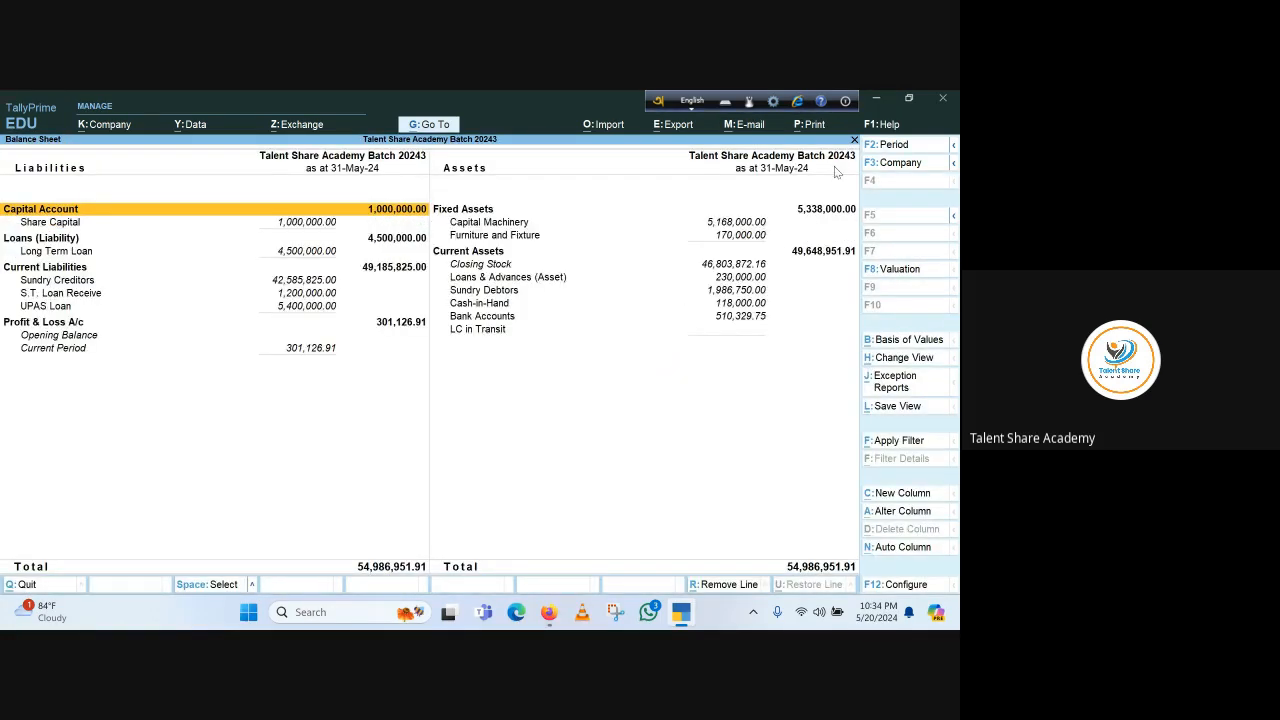
{"action": "left_click", "coordinate": [57, 286]}
{"action": "key", "text": "Return"}
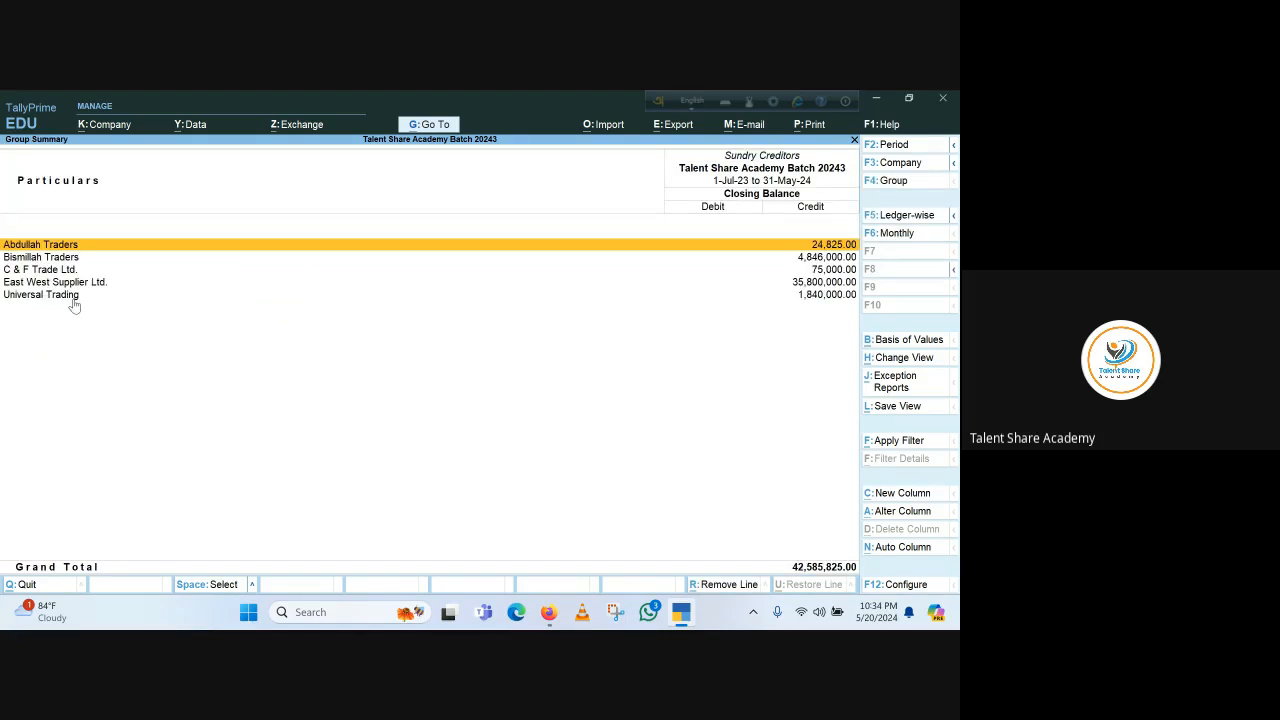
{"action": "left_click", "coordinate": [895, 381]}
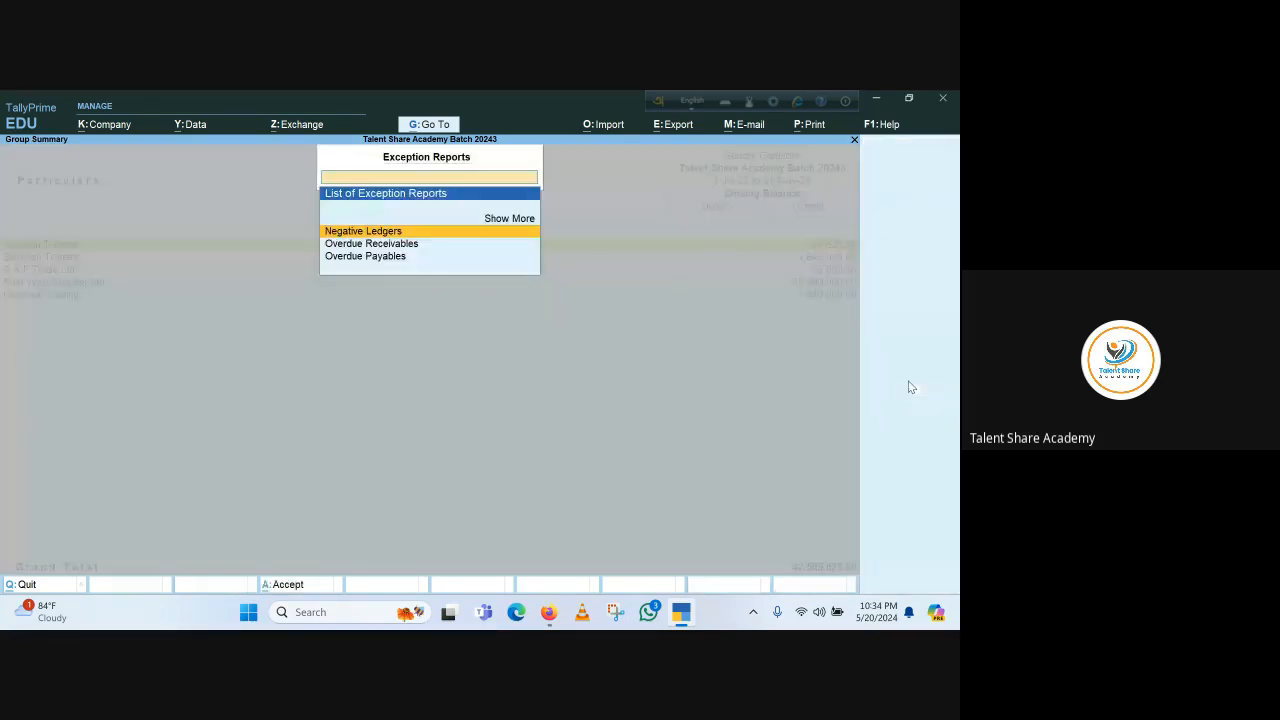
{"action": "left_click", "coordinate": [352, 257]}
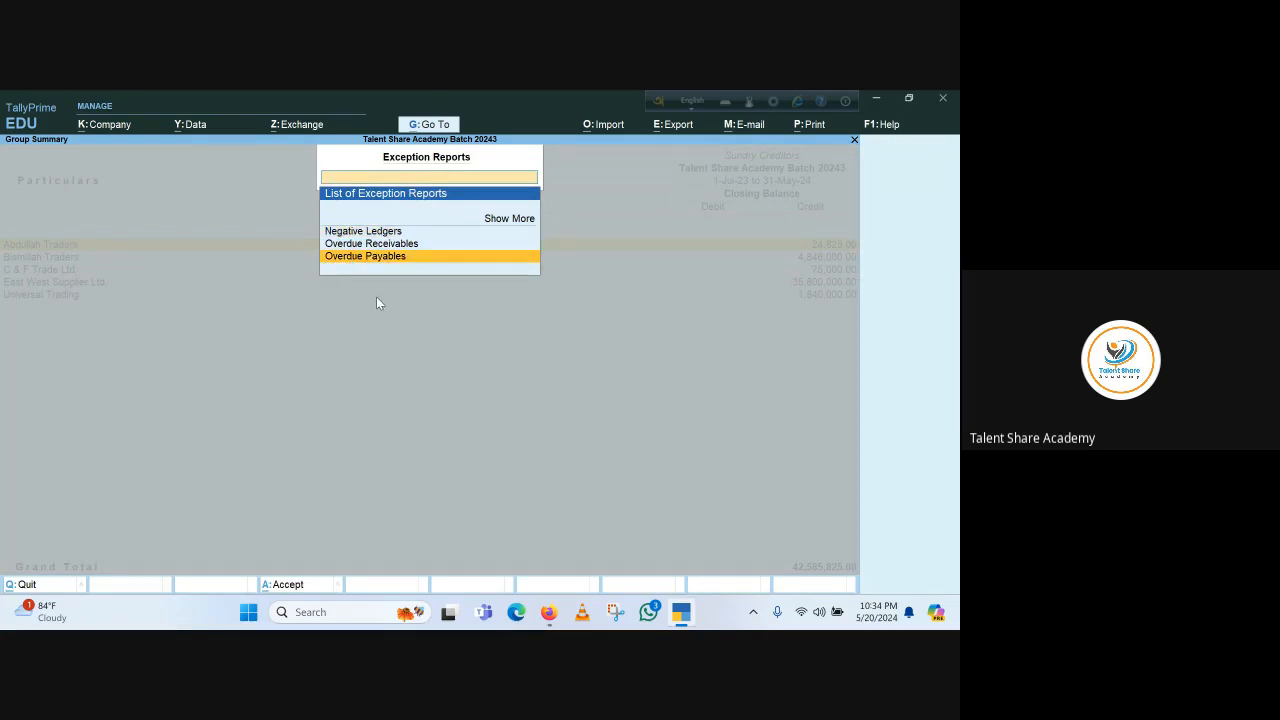
{"action": "key", "text": "Return"}
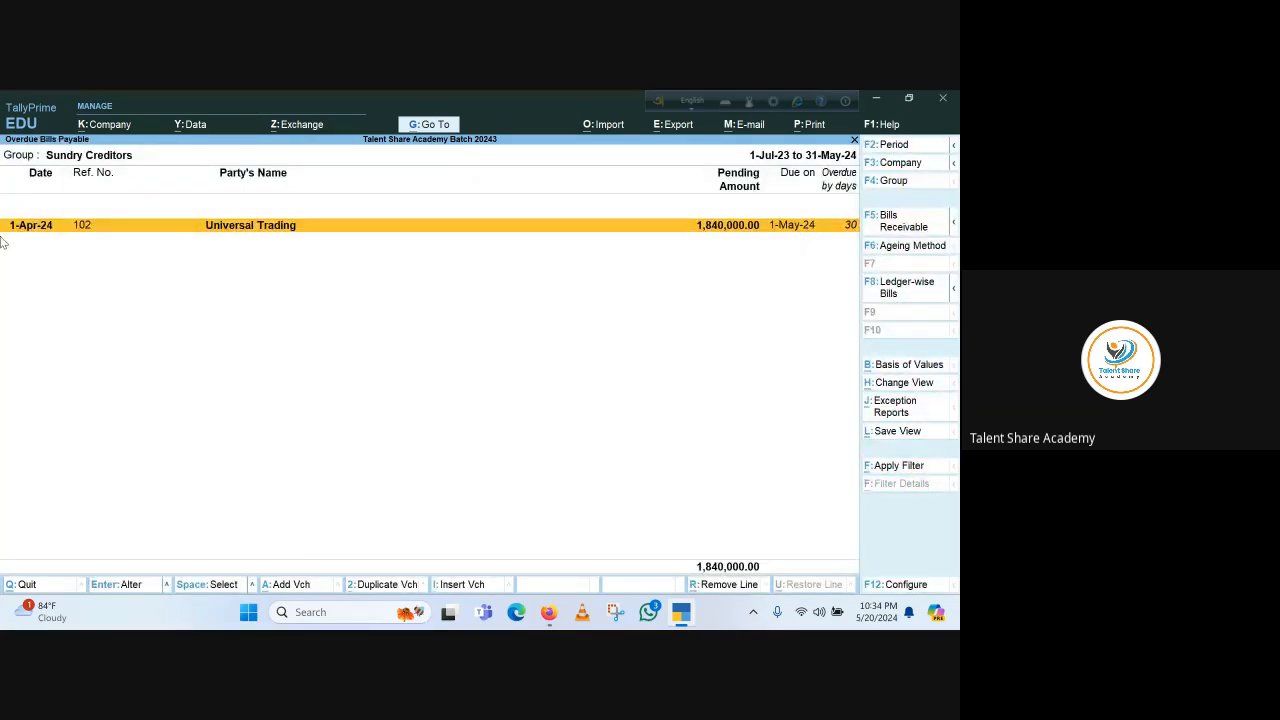
{"action": "key", "text": "Escape"}
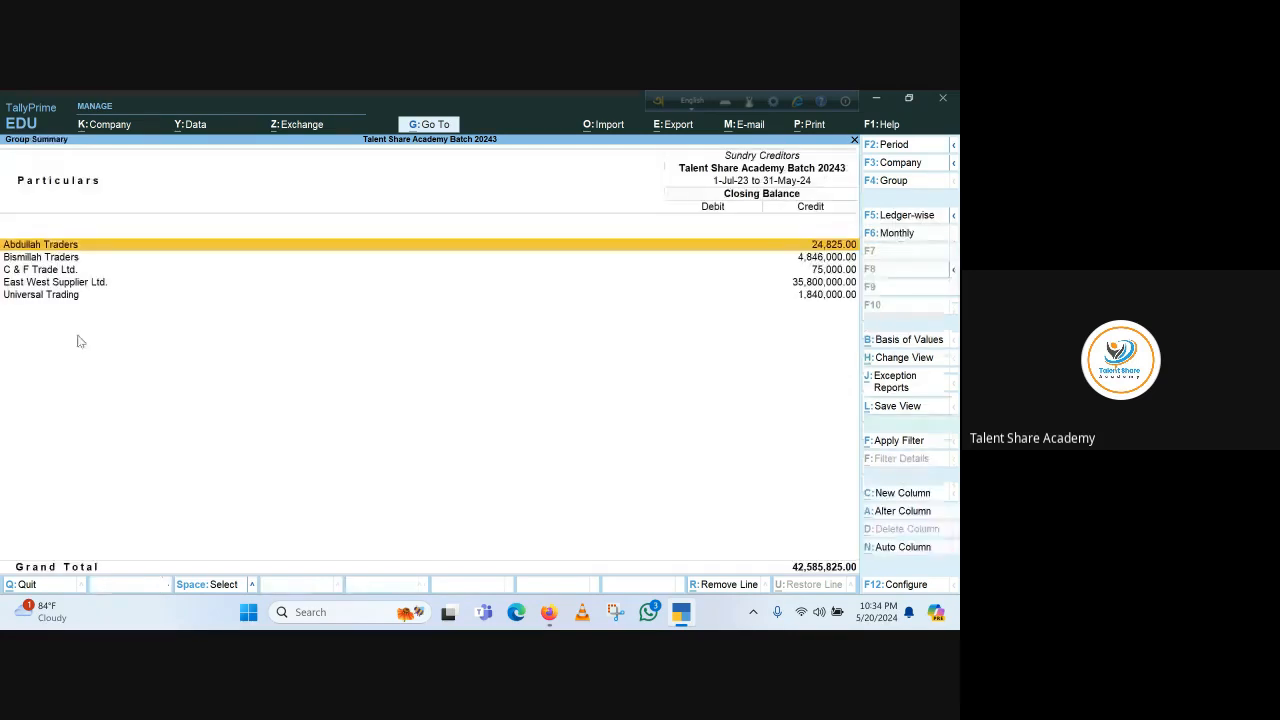
Leave the Sundry Creditors summary and Balance Sheet and return to the Gateway of Tally
{"action": "left_click", "coordinate": [44, 298]}
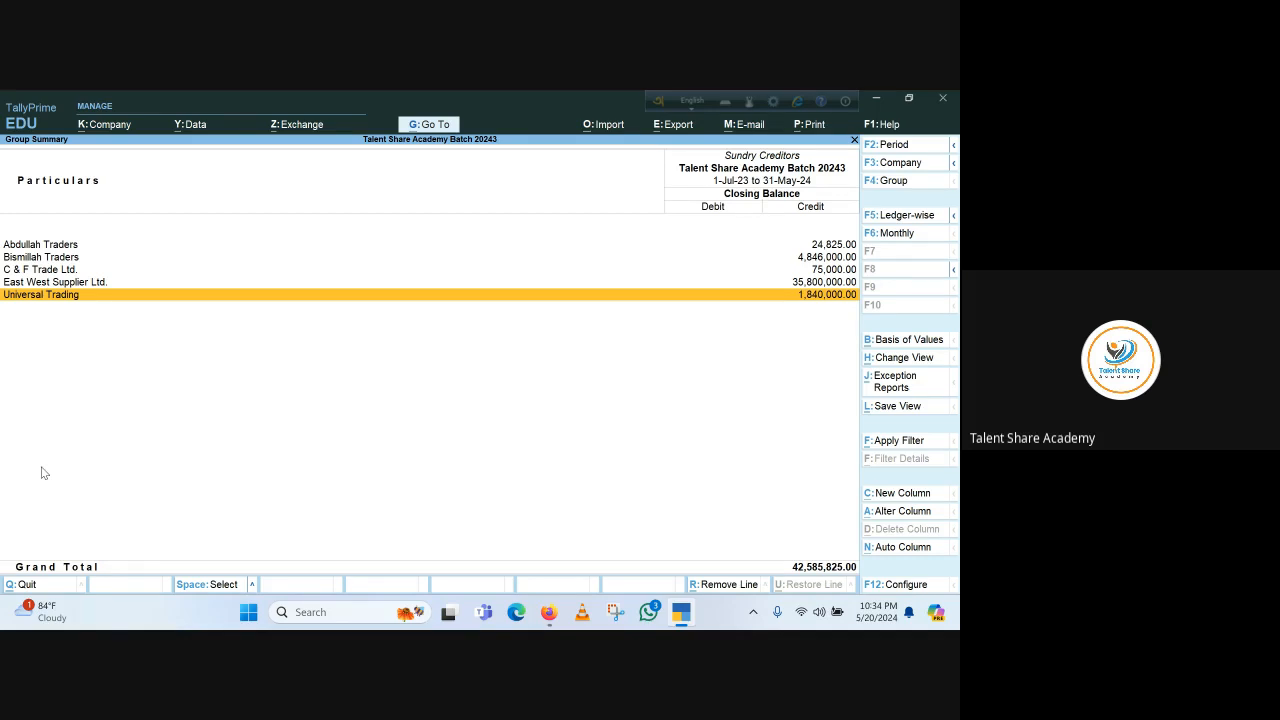
{"action": "key", "text": "Escape"}
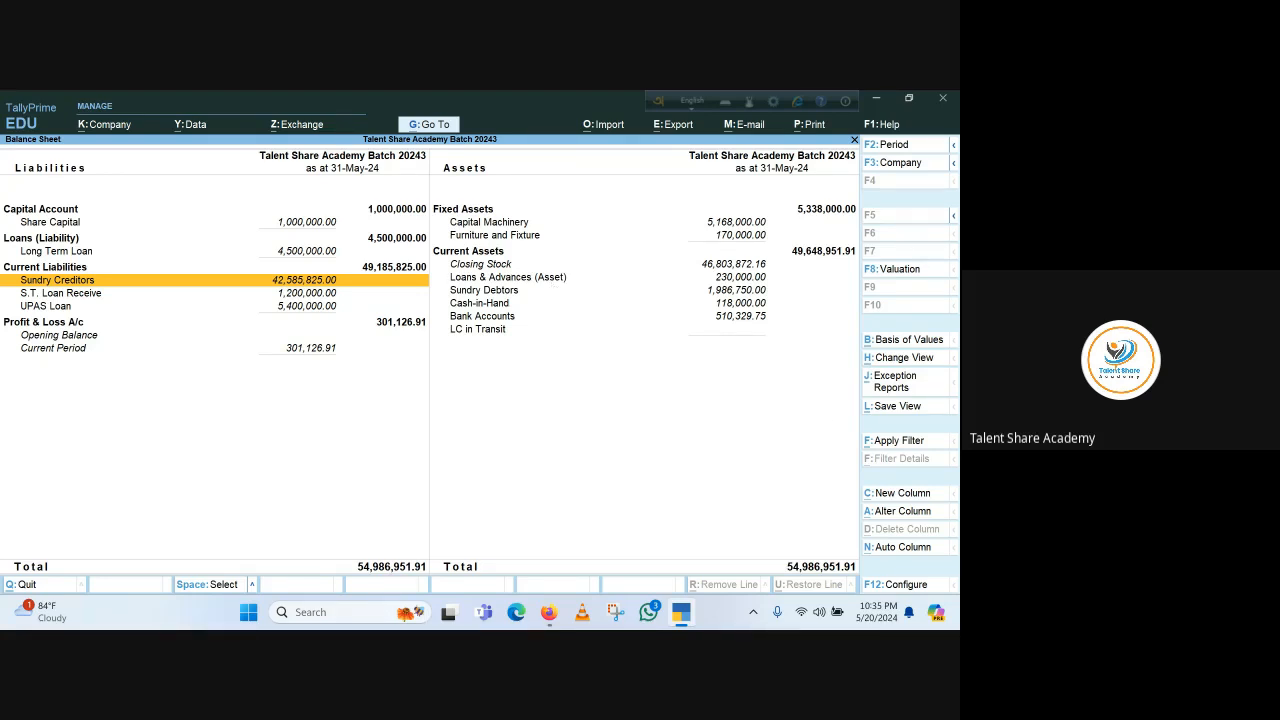
{"action": "left_click", "coordinate": [876, 103]}
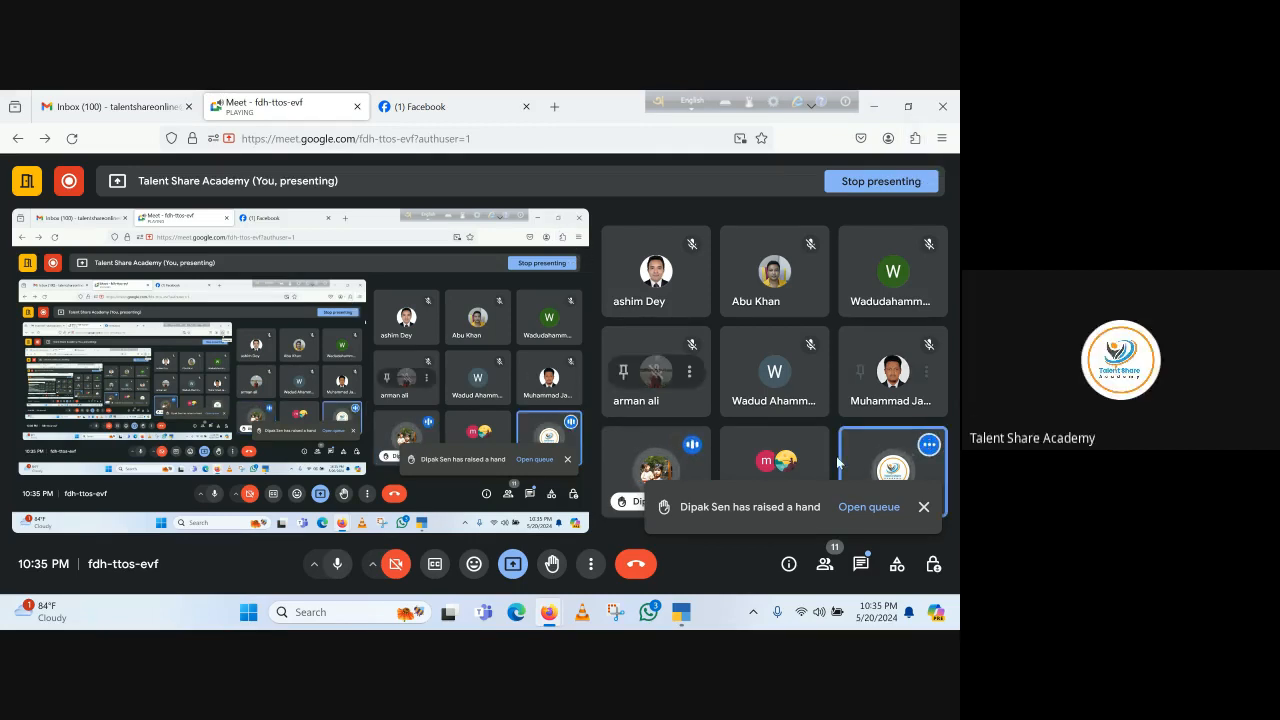
{"action": "left_click", "coordinate": [681, 612]}
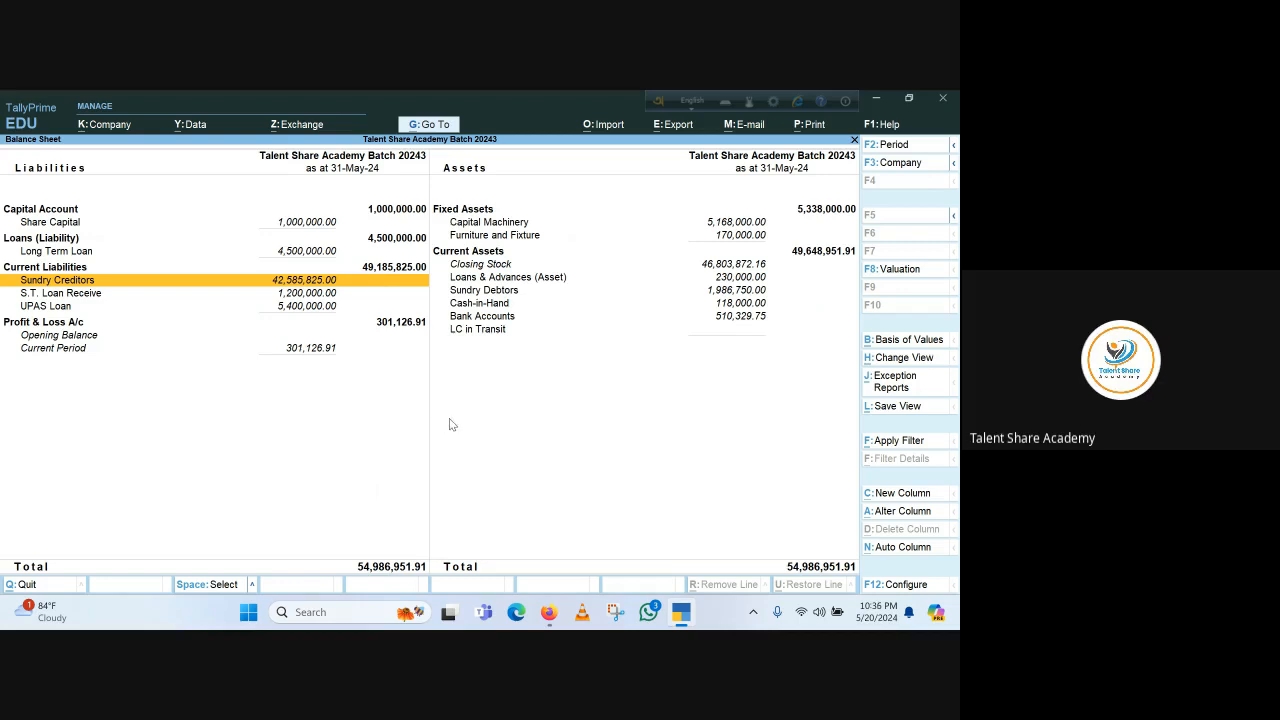
{"action": "key", "text": "Escape"}
{"action": "key", "text": "Escape"}
{"action": "key", "text": "Escape"}
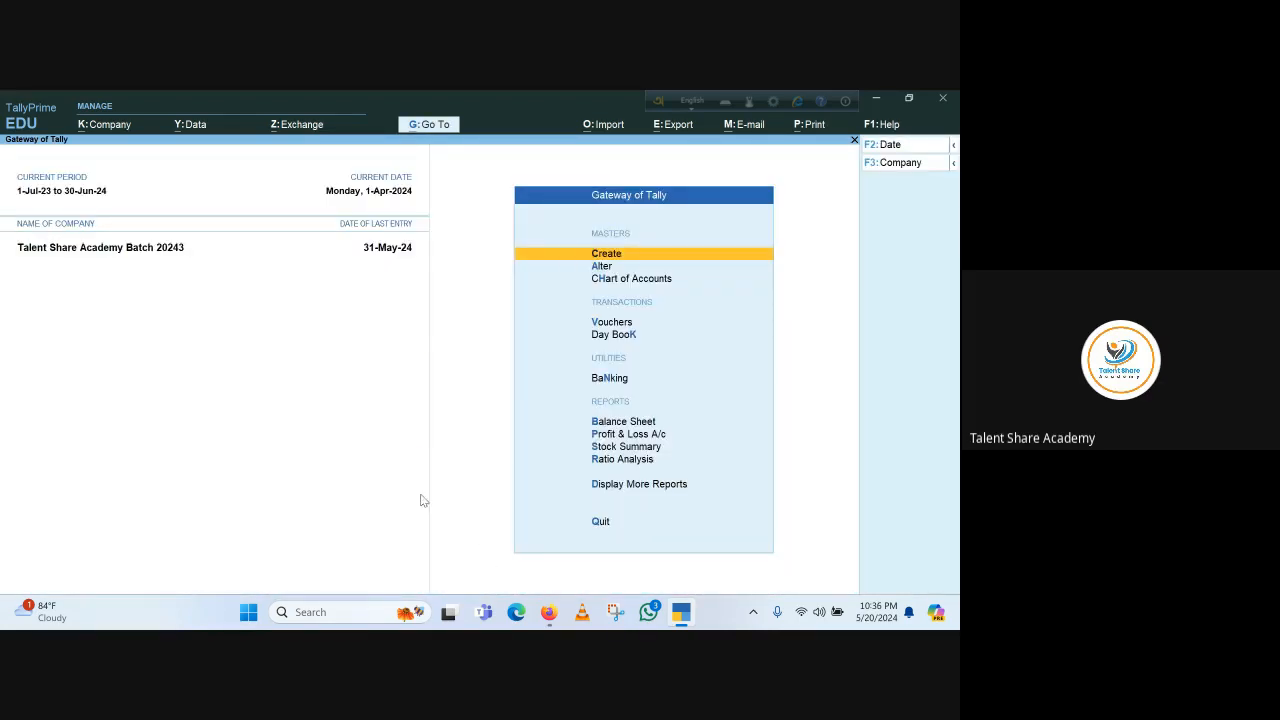
Open the ledger vouchers report for the Al Arafah Islami Bank ledger from the account books
{"action": "left_click", "coordinate": [618, 486]}
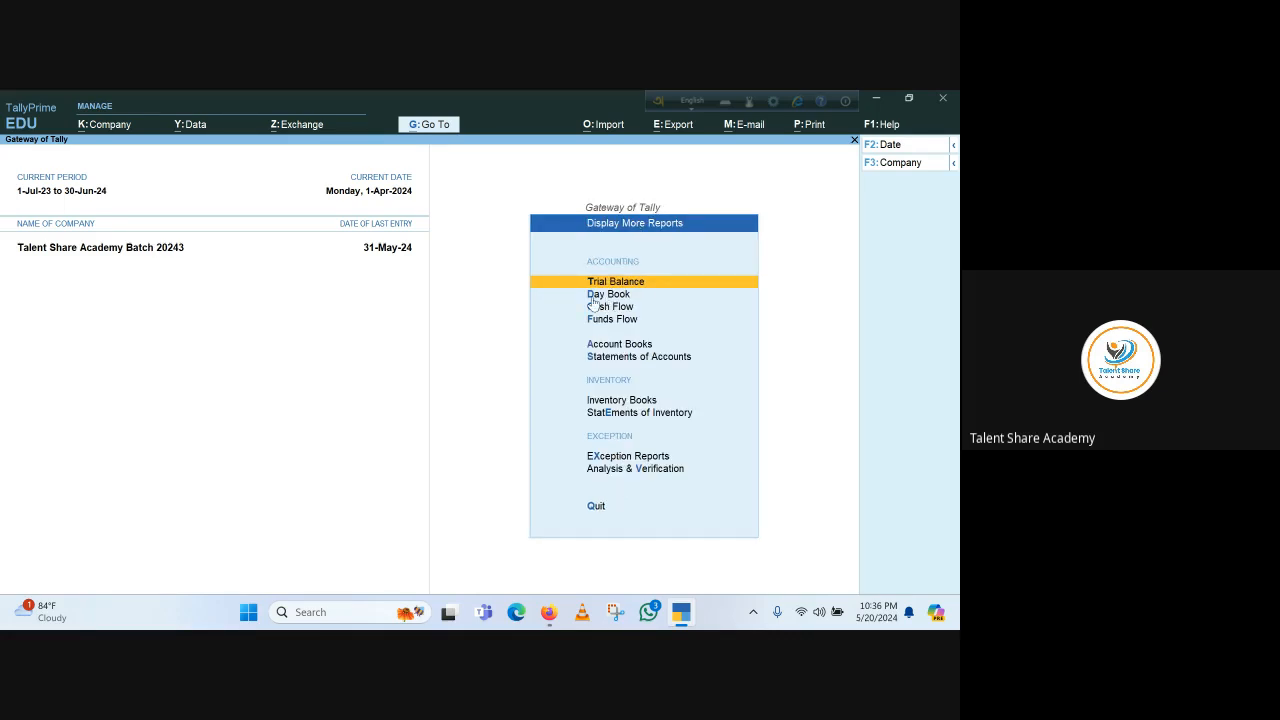
{"action": "left_click", "coordinate": [622, 345]}
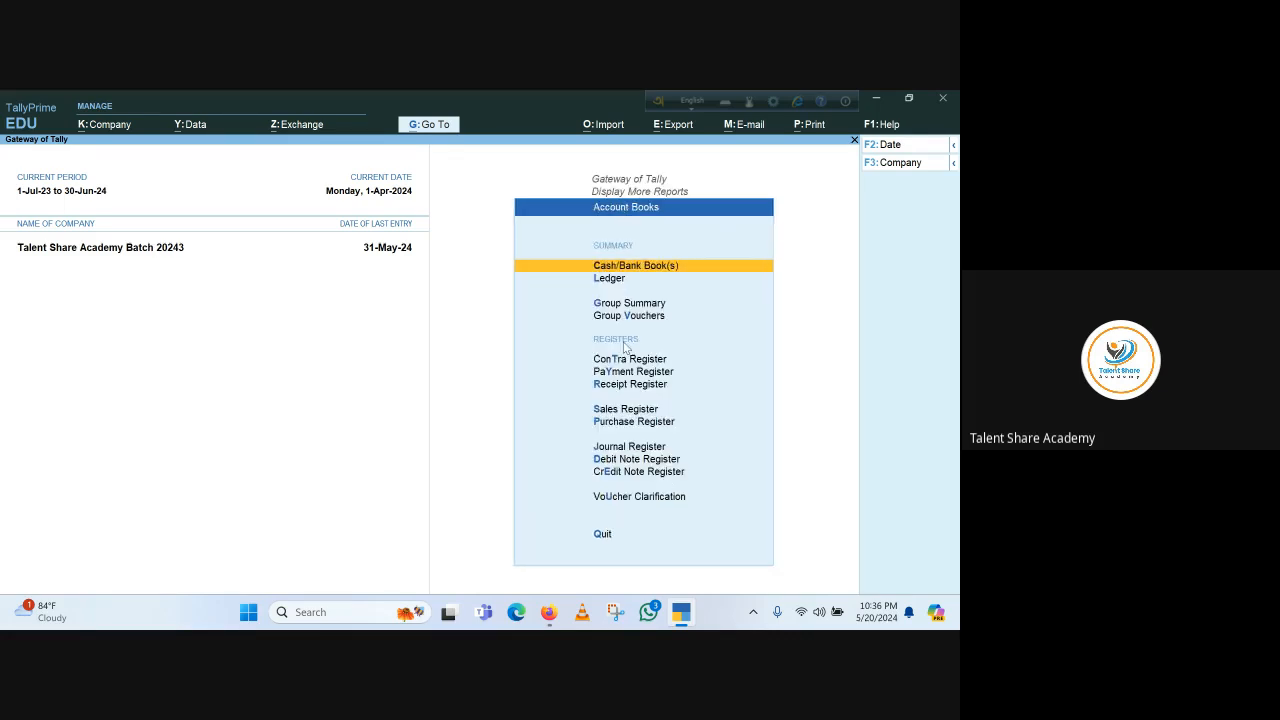
{"action": "left_click", "coordinate": [614, 280]}
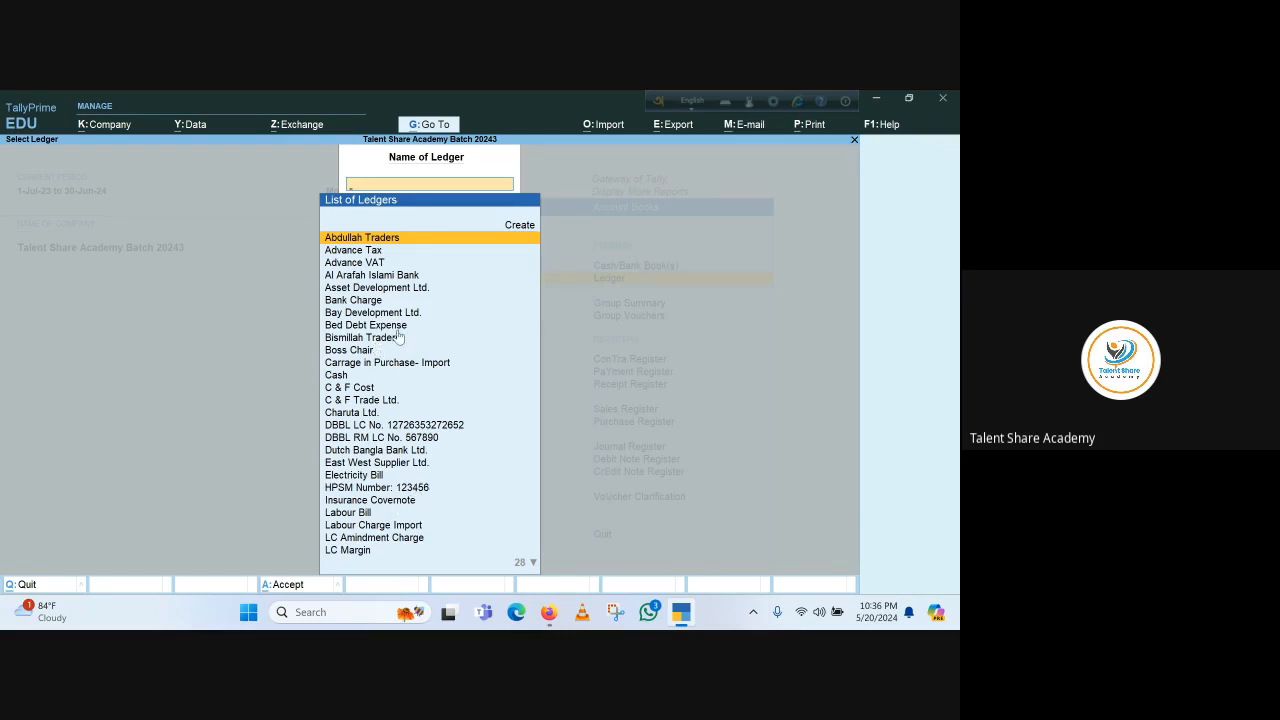
{"action": "left_click", "coordinate": [385, 276]}
{"action": "key", "text": "Return"}
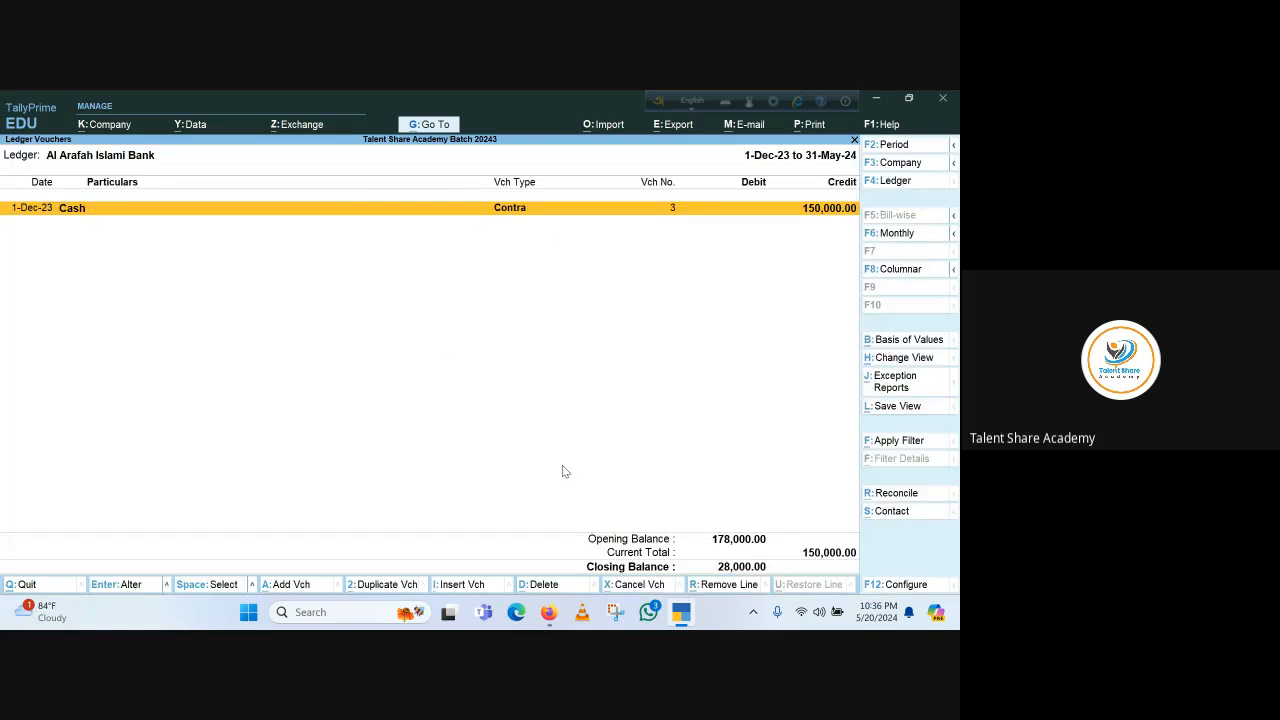
{"action": "key", "text": "Escape"}
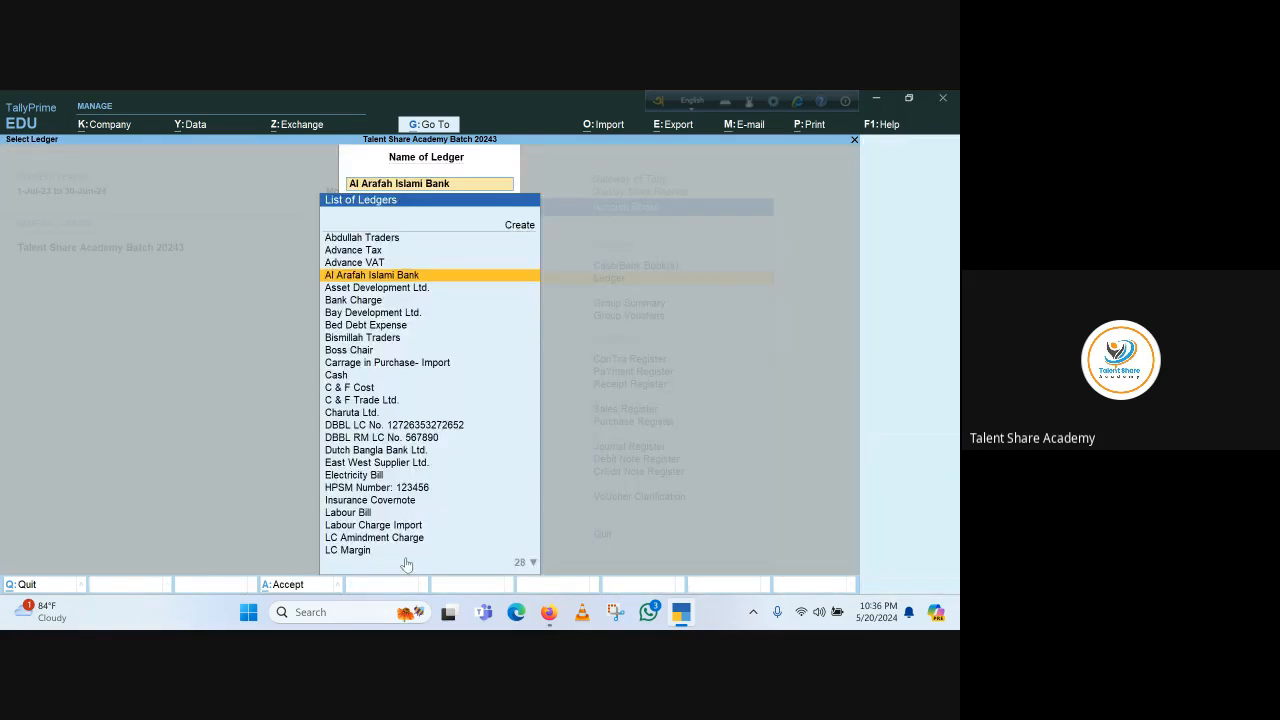
Open the Bismillah Traders ledger and view its 2-Mar-24 Local Purchase voucher
{"action": "left_click", "coordinate": [355, 338]}
{"action": "key", "text": "Return"}
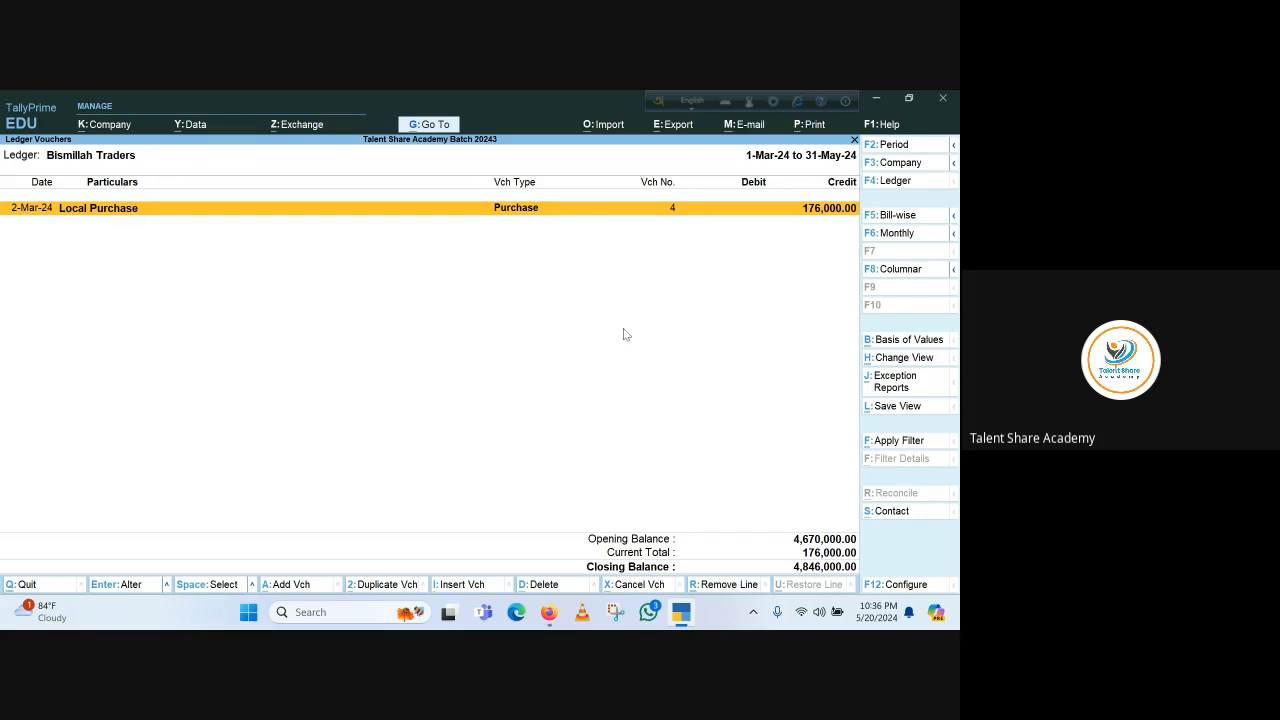
{"action": "key", "text": "Return"}
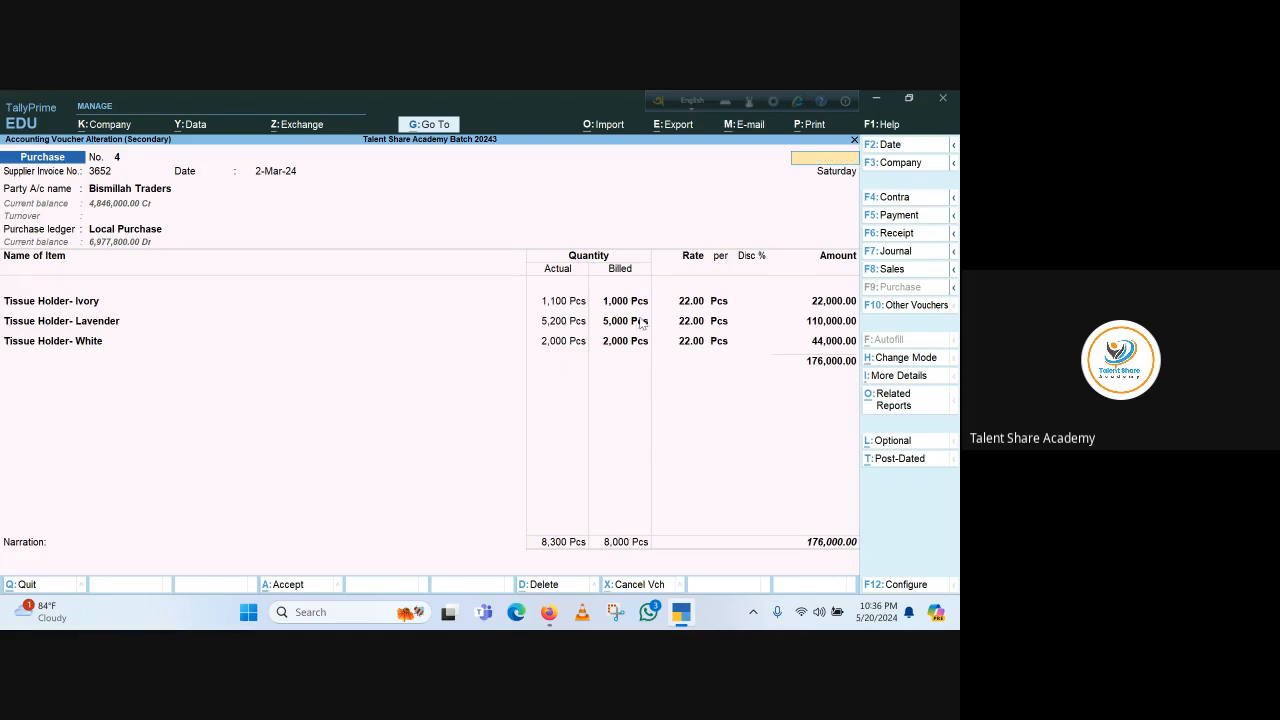
{"action": "key", "text": "Escape"}
{"action": "key", "text": "Return"}
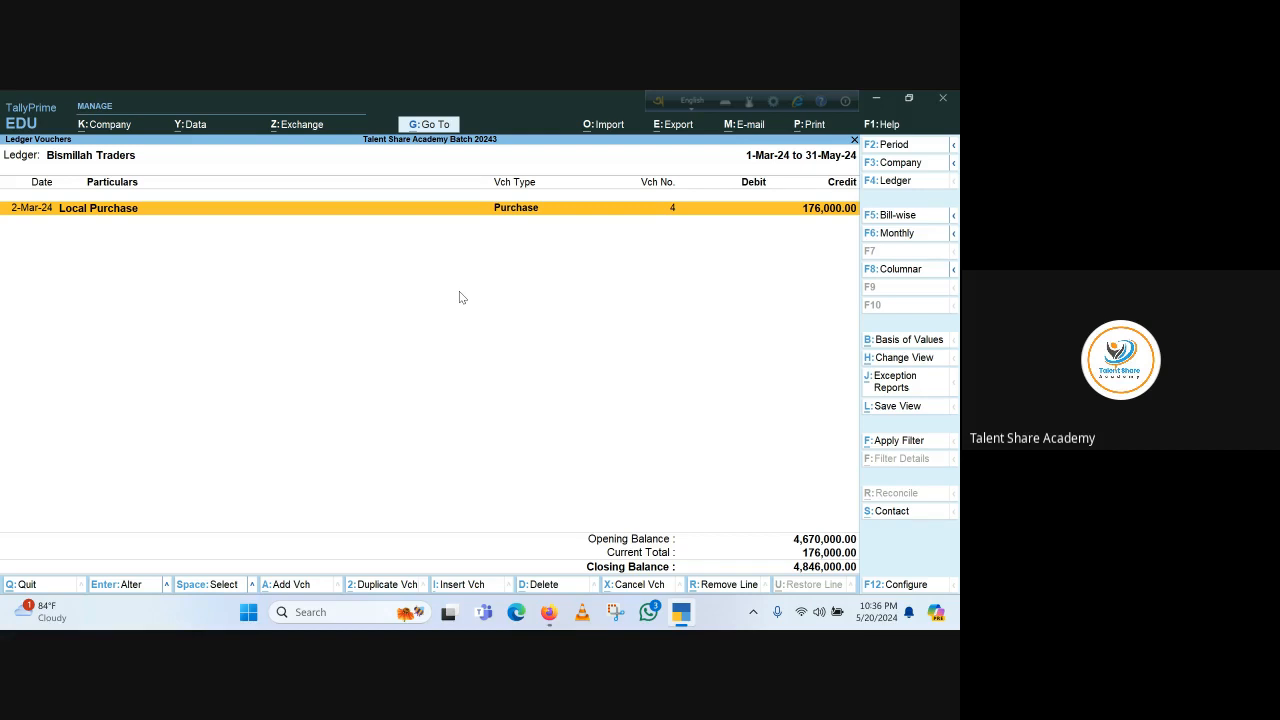
Duplicate the Bismillah Traders purchase voucher and set the new voucher's date to 31-3
{"action": "key", "text": "space"}
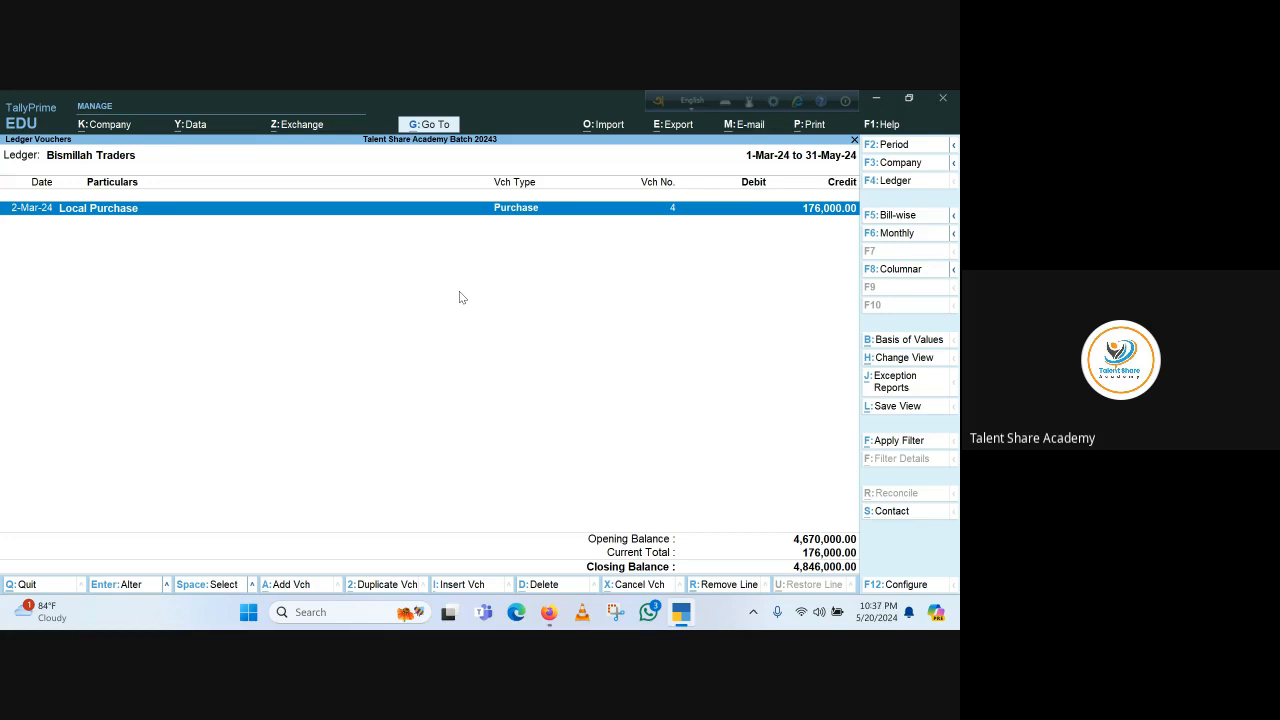
{"action": "key", "text": "alt"}
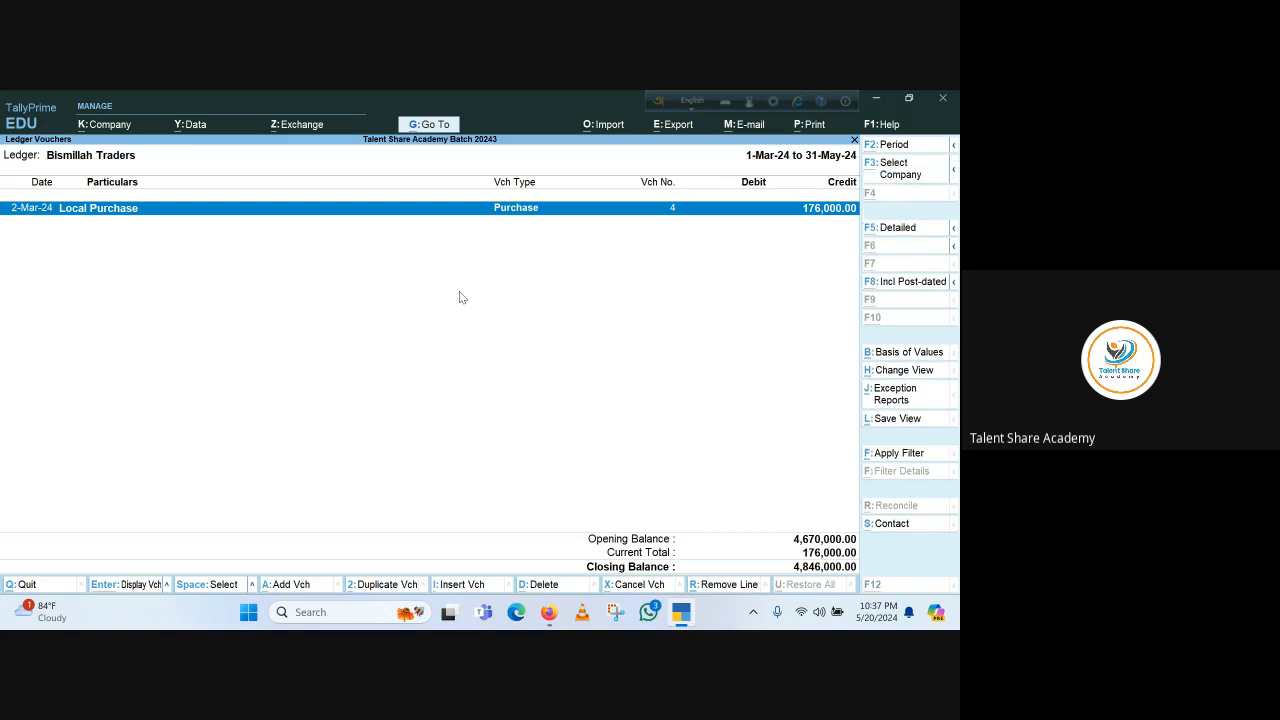
{"action": "key", "text": "alt+2"}
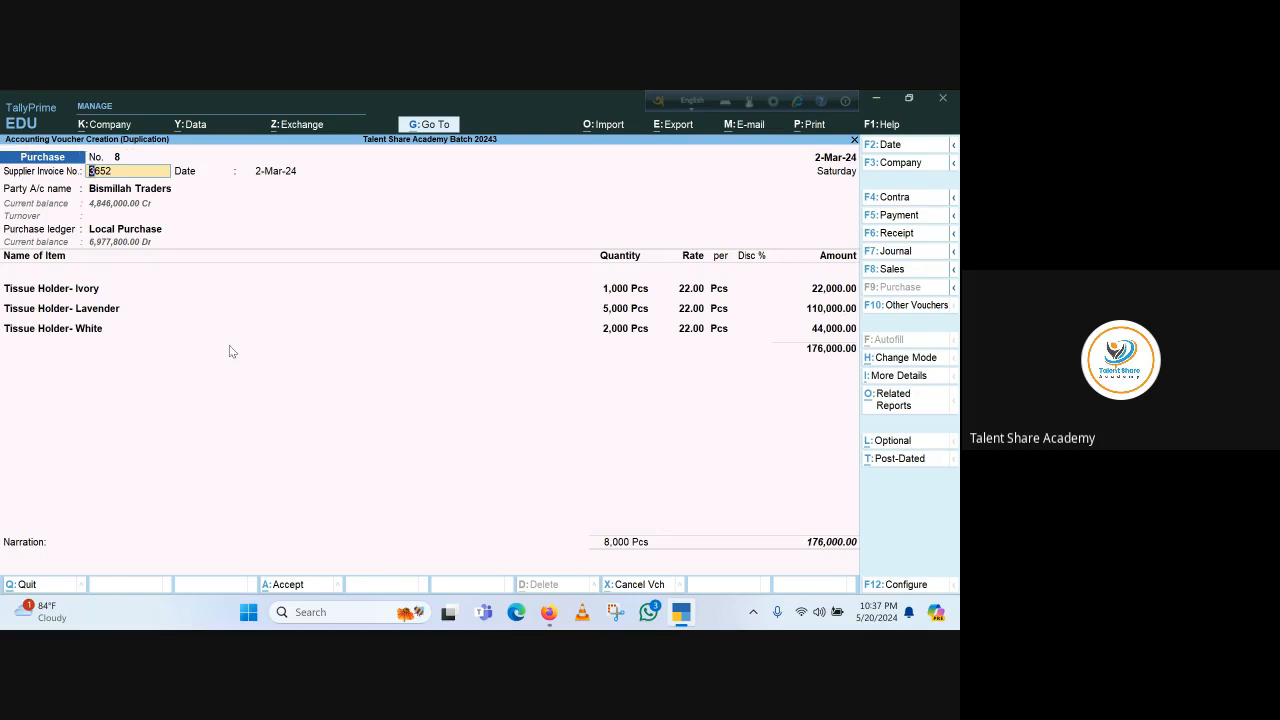
{"action": "key", "text": "F3"}
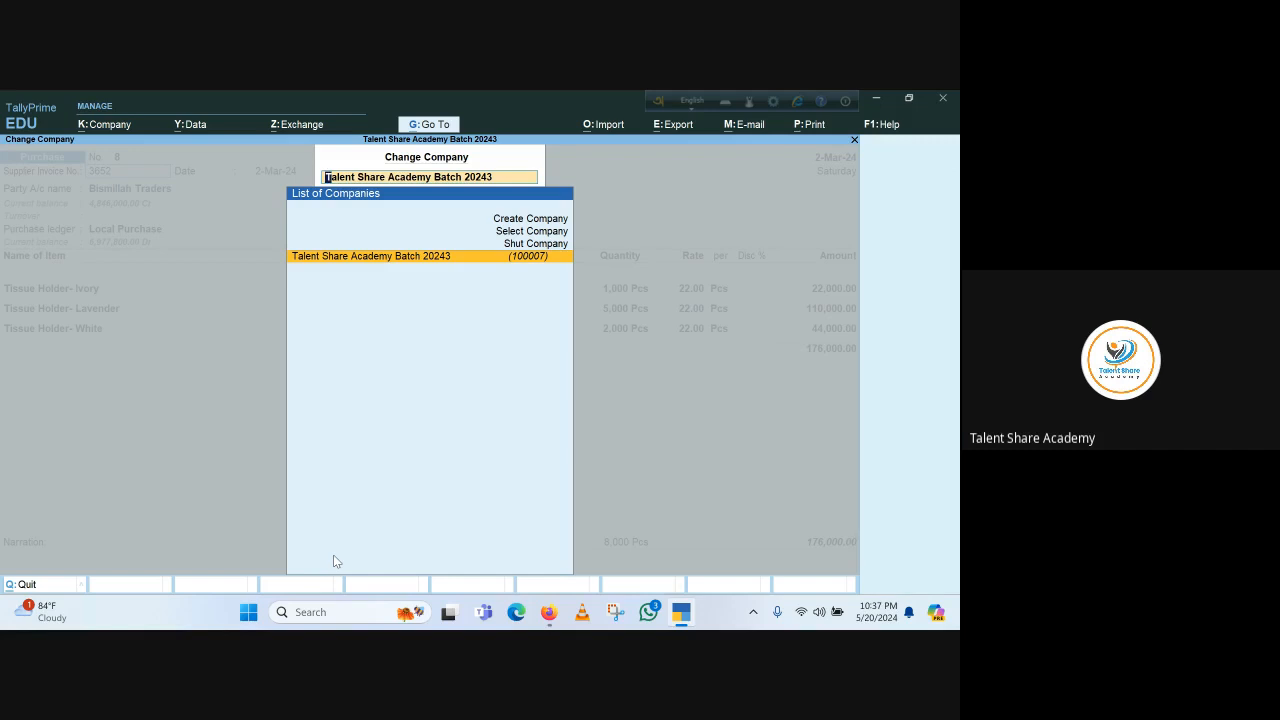
{"action": "key", "text": "Escape"}
{"action": "key", "text": "Escape"}
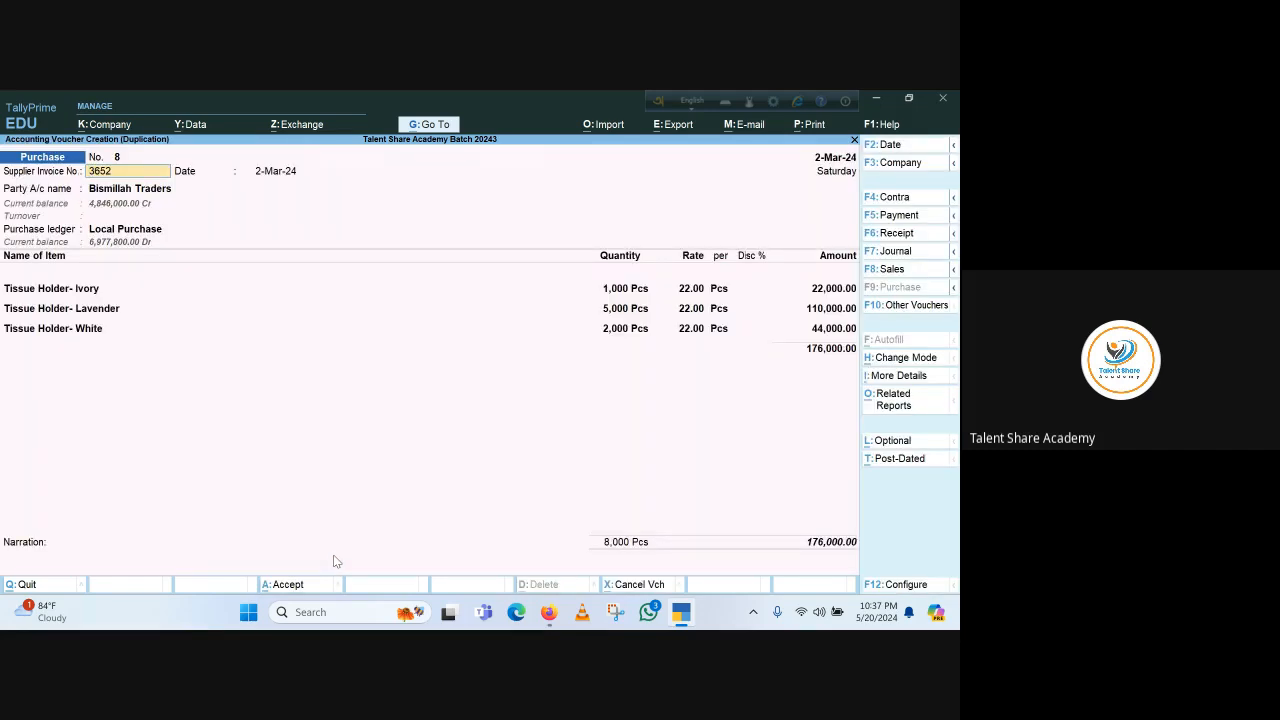
{"action": "key", "text": "F2"}
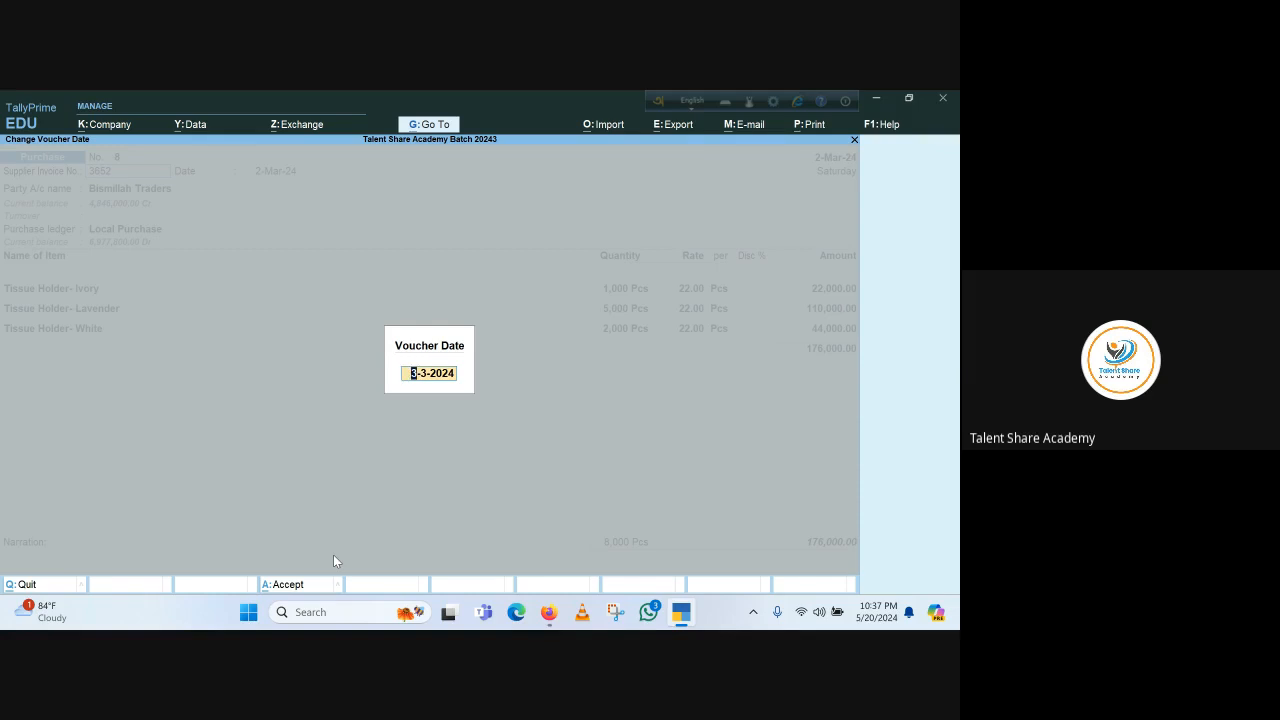
{"action": "type", "text": "31-3"}
{"action": "key", "text": "Return"}
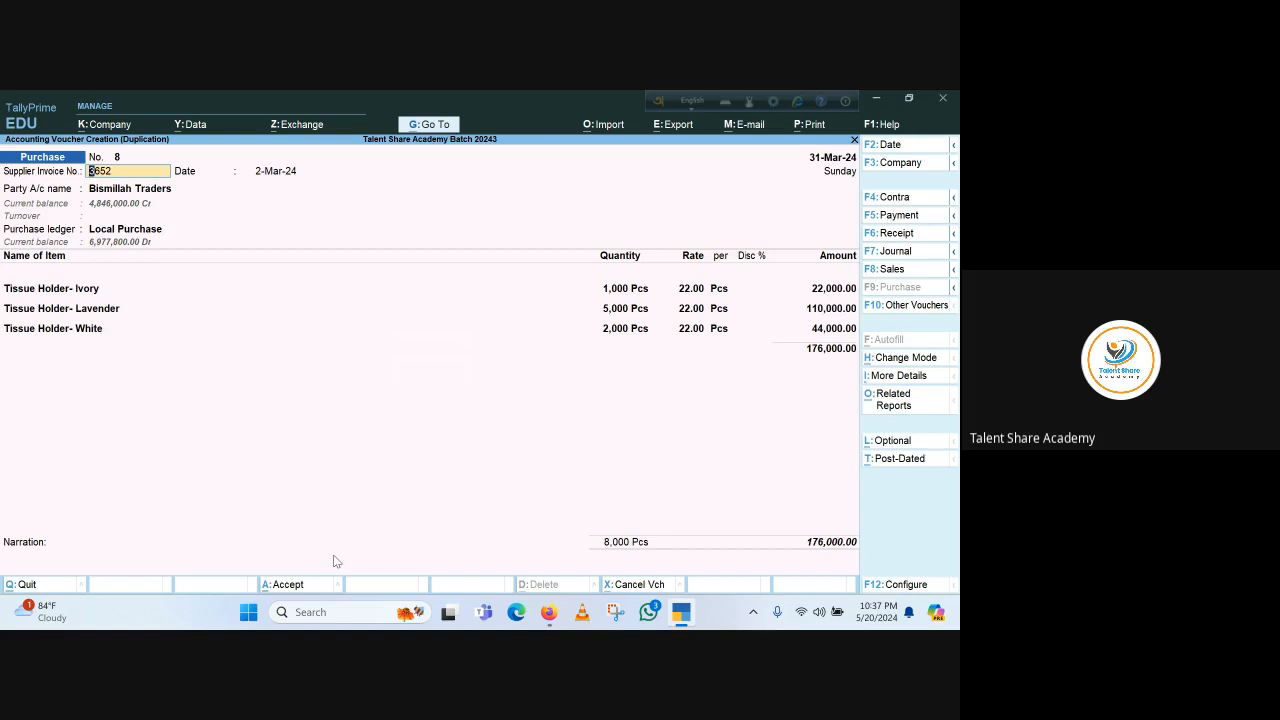
Accept the duplicated voucher's party details, purchase ledger and item allocations, then save the voucher
{"action": "key", "text": "Return"}
{"action": "key", "text": "Return"}
{"action": "key", "text": "Return"}
{"action": "key", "text": "Return"}
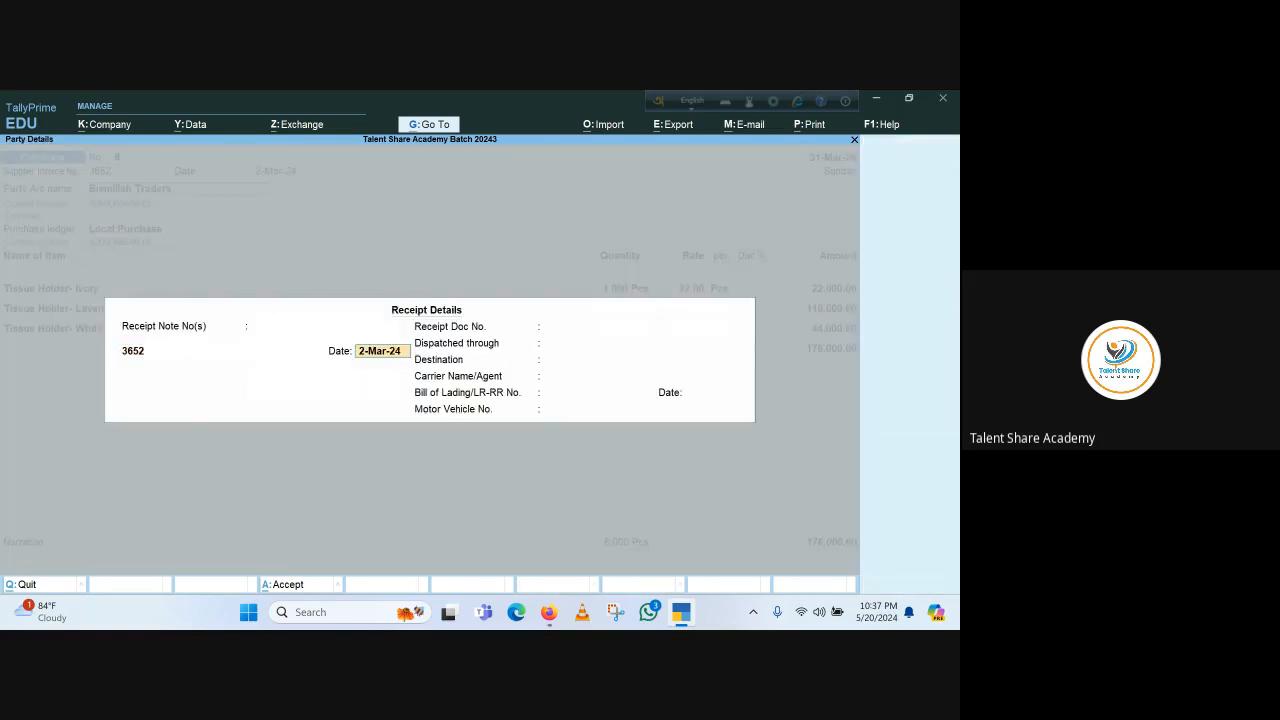
{"action": "key", "text": "Return"}
{"action": "key", "text": "Return"}
{"action": "key", "text": "Return"}
{"action": "key", "text": "Return"}
{"action": "key", "text": "Return"}
{"action": "key", "text": "Return"}
{"action": "key", "text": "Return"}
{"action": "key", "text": "Return"}
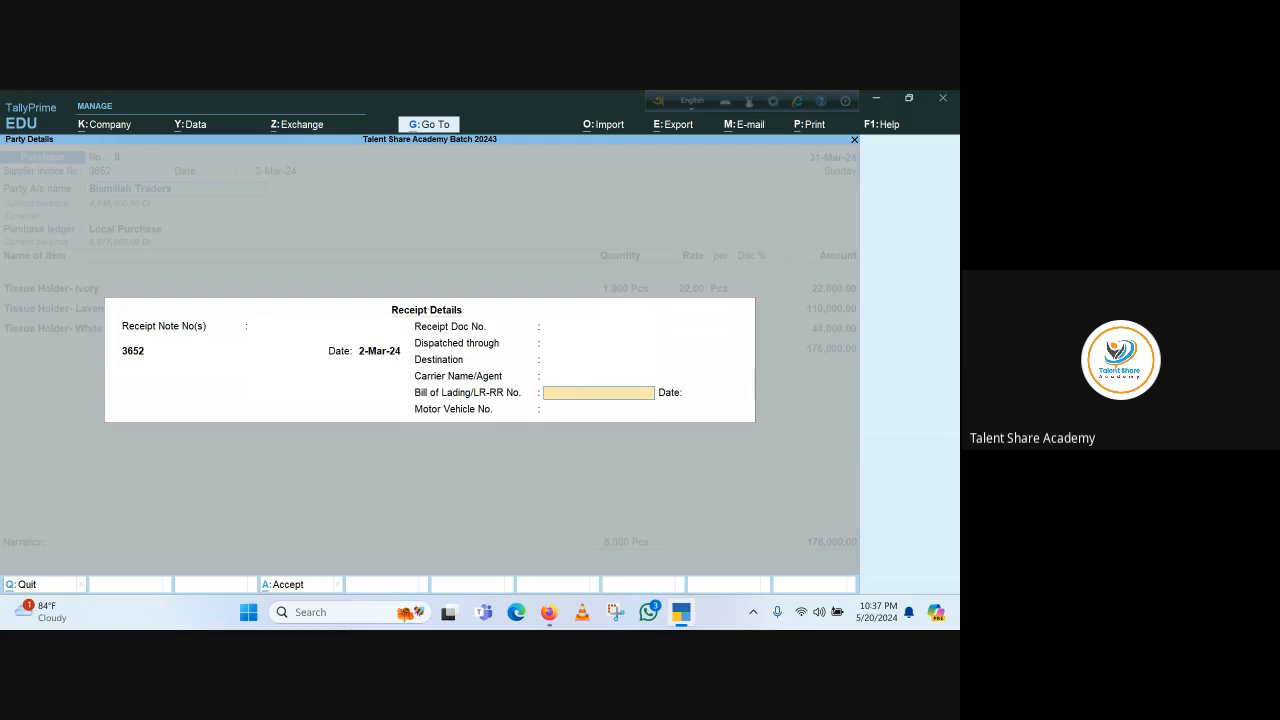
{"action": "key", "text": "Return"}
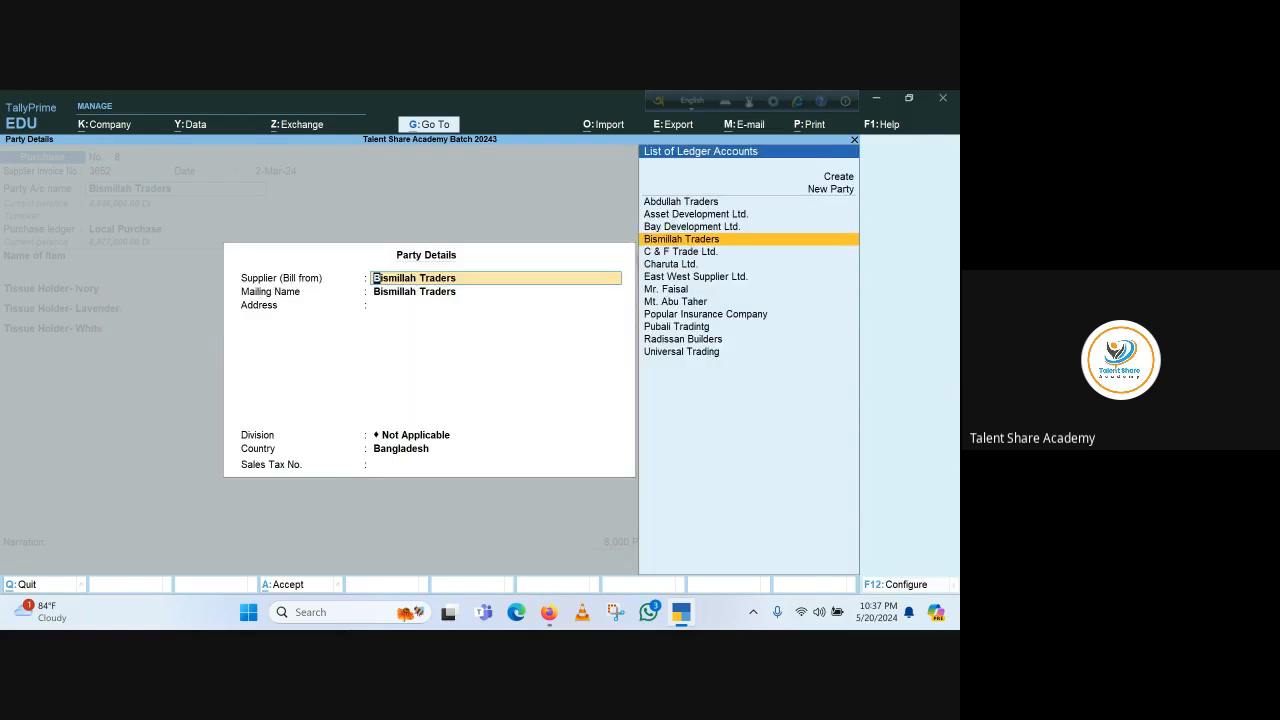
{"action": "key", "text": "ctrl+a"}
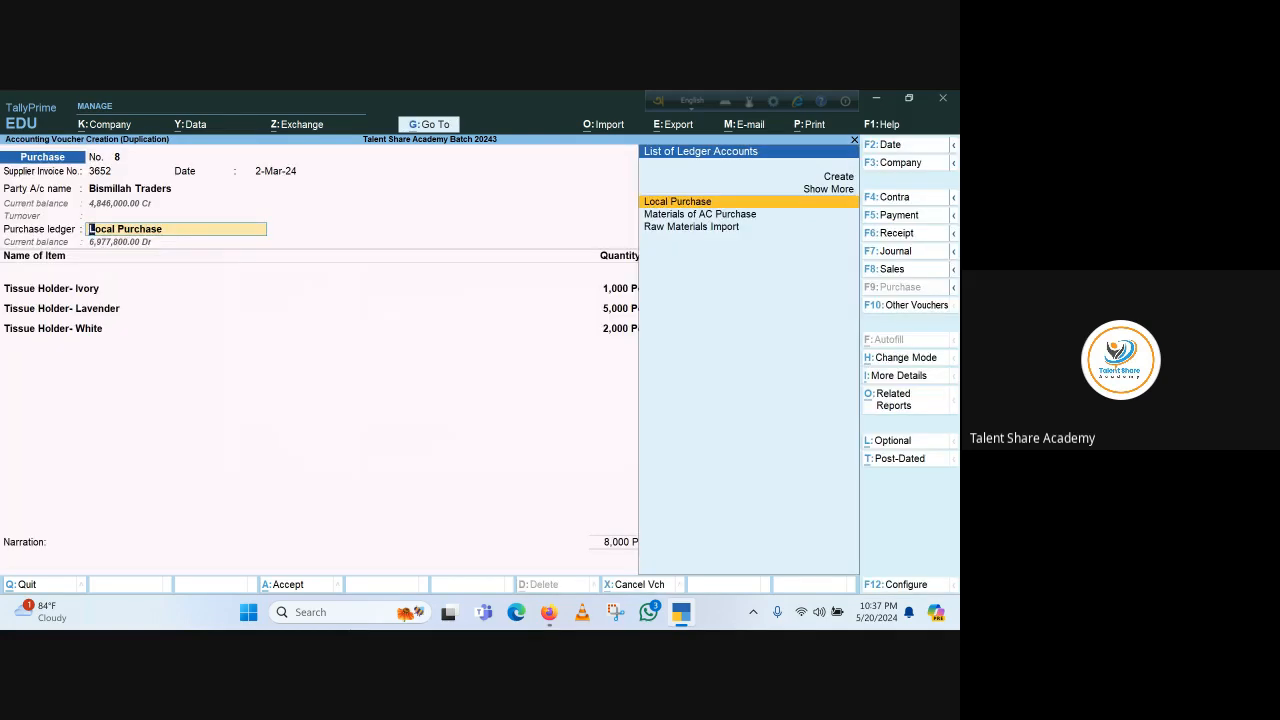
{"action": "key", "text": "Return"}
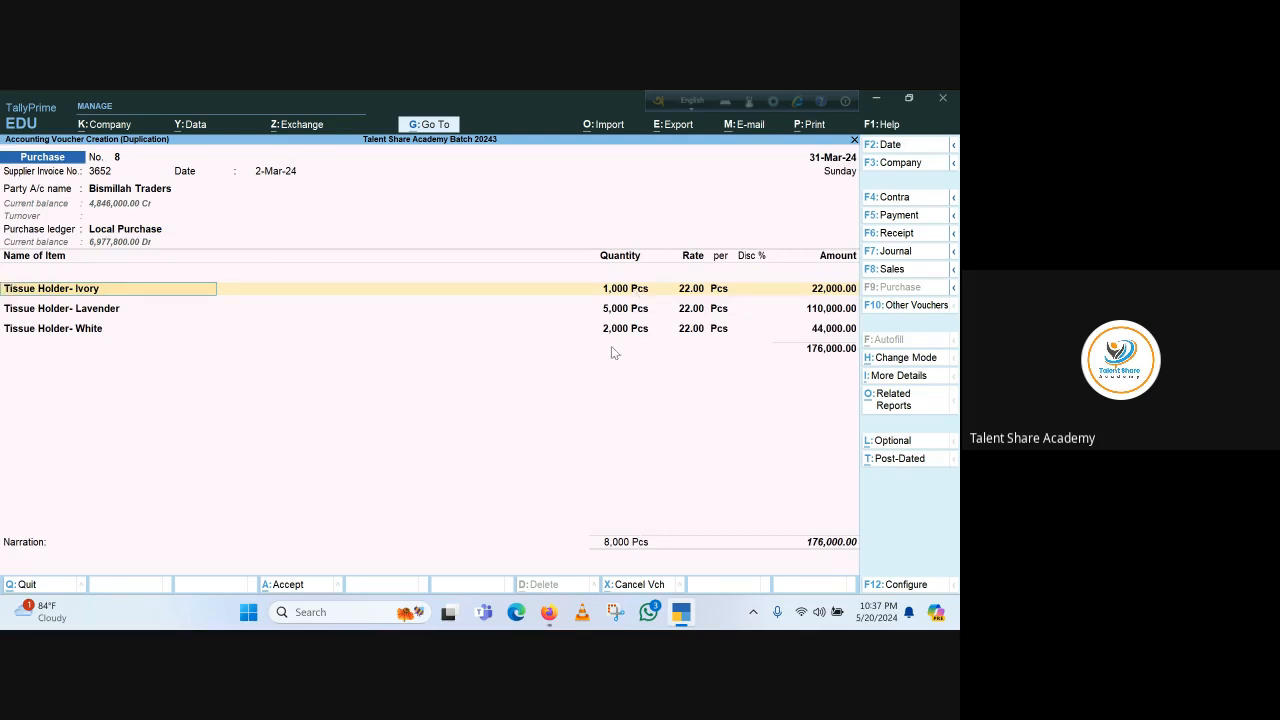
{"action": "key", "text": "Return"}
{"action": "key", "text": "Return"}
{"action": "key", "text": "Return"}
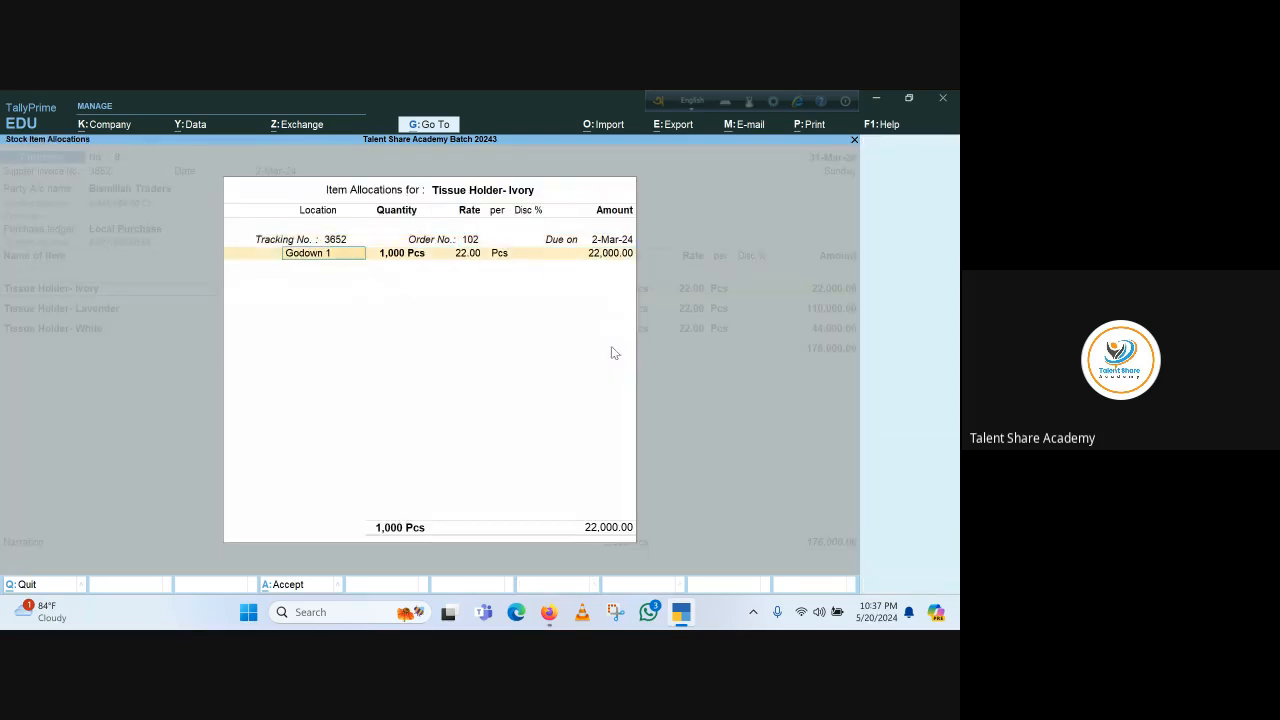
{"action": "key", "text": "Return"}
{"action": "key", "text": "Return"}
{"action": "key", "text": "shift+Tab"}
{"action": "key", "text": "Return"}
{"action": "key", "text": "Return"}
{"action": "key", "text": "Return"}
{"action": "key", "text": "Return"}
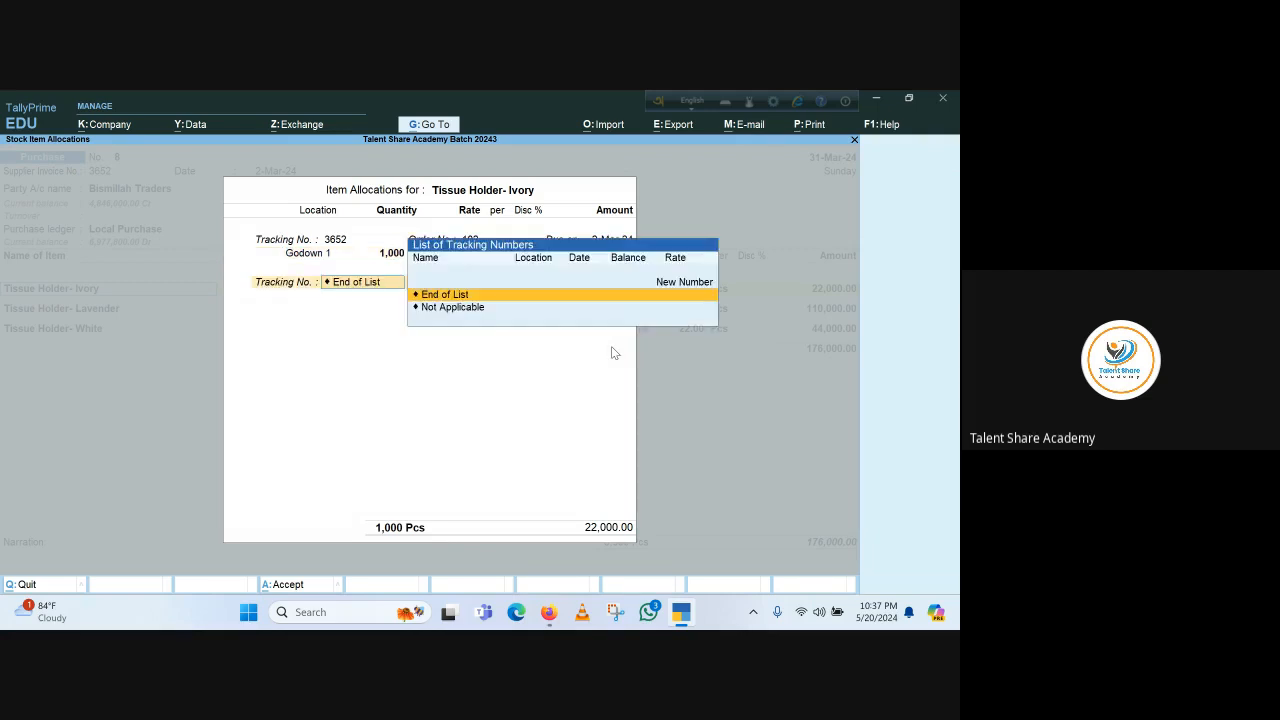
{"action": "key", "text": "Return"}
{"action": "key", "text": "Return"}
{"action": "key", "text": "Return"}
{"action": "key", "text": "Return"}
{"action": "key", "text": "Return"}
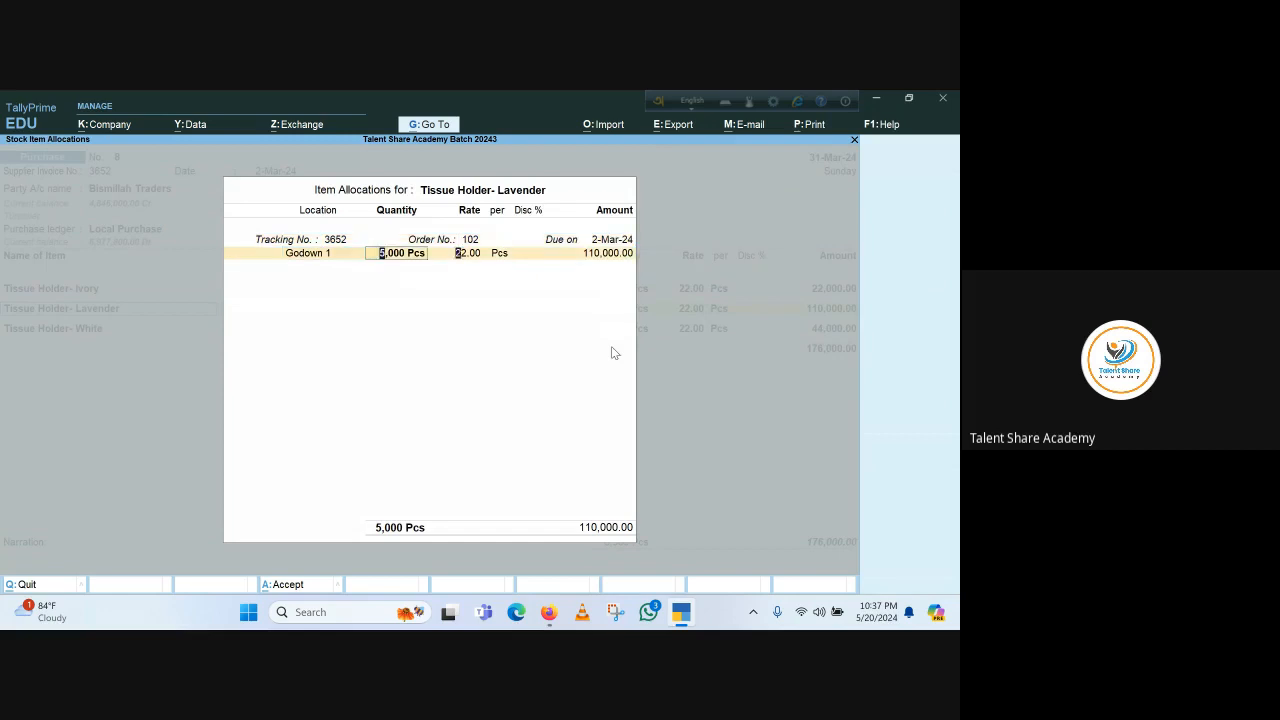
{"action": "key", "text": "Return"}
{"action": "key", "text": "Return"}
{"action": "key", "text": "Return"}
{"action": "key", "text": "Return"}
{"action": "key", "text": "Return"}
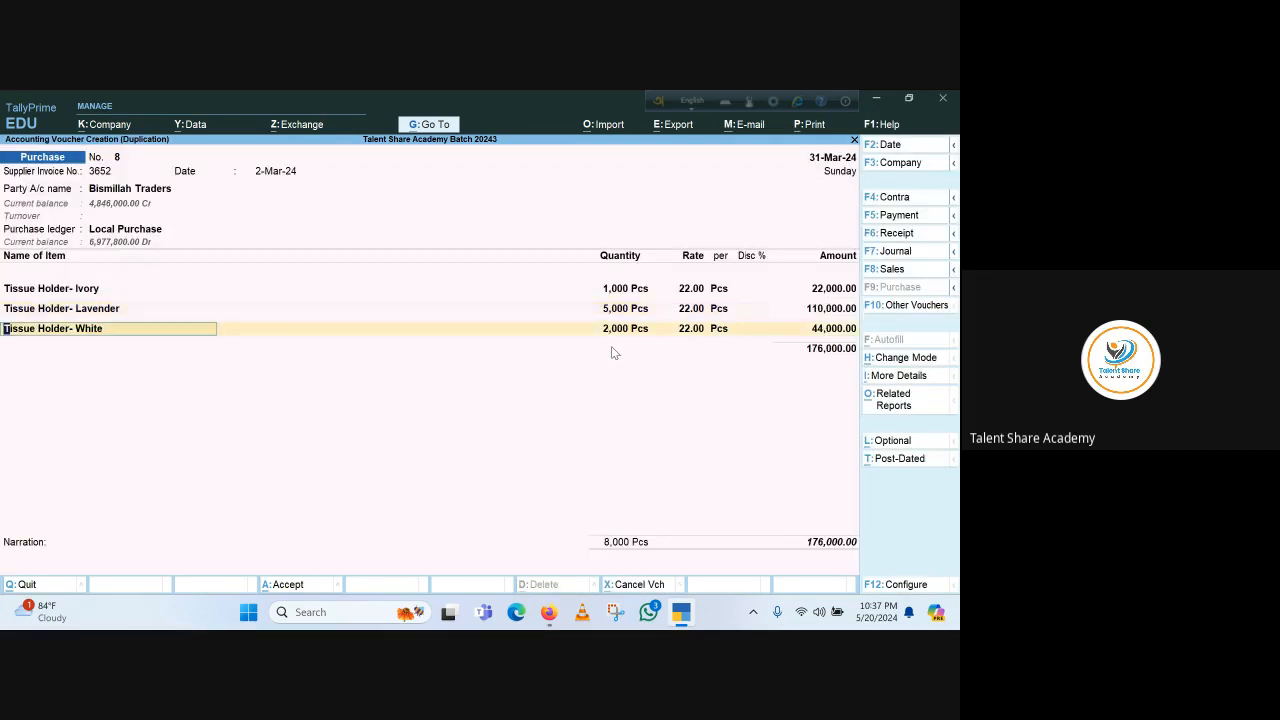
{"action": "key", "text": "ctrl+a"}
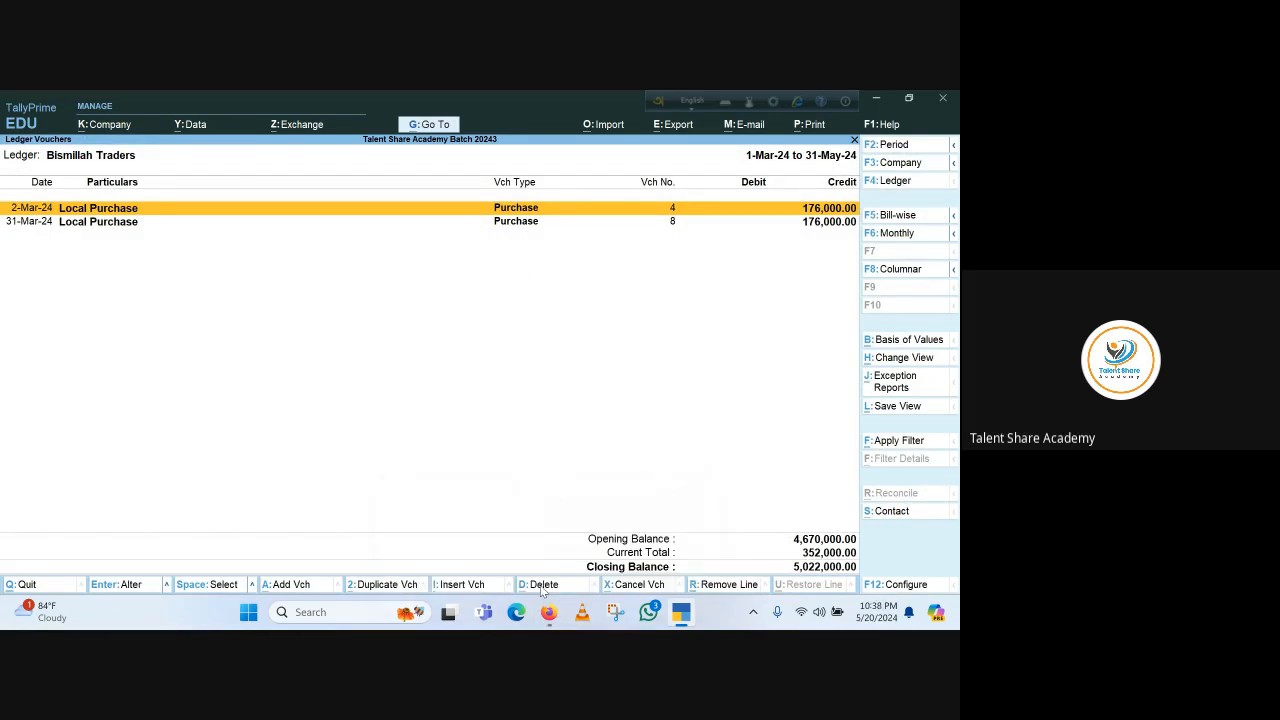
{"action": "mouse_move", "coordinate": [549, 612]}
{"action": "left_click", "coordinate": [510, 543]}
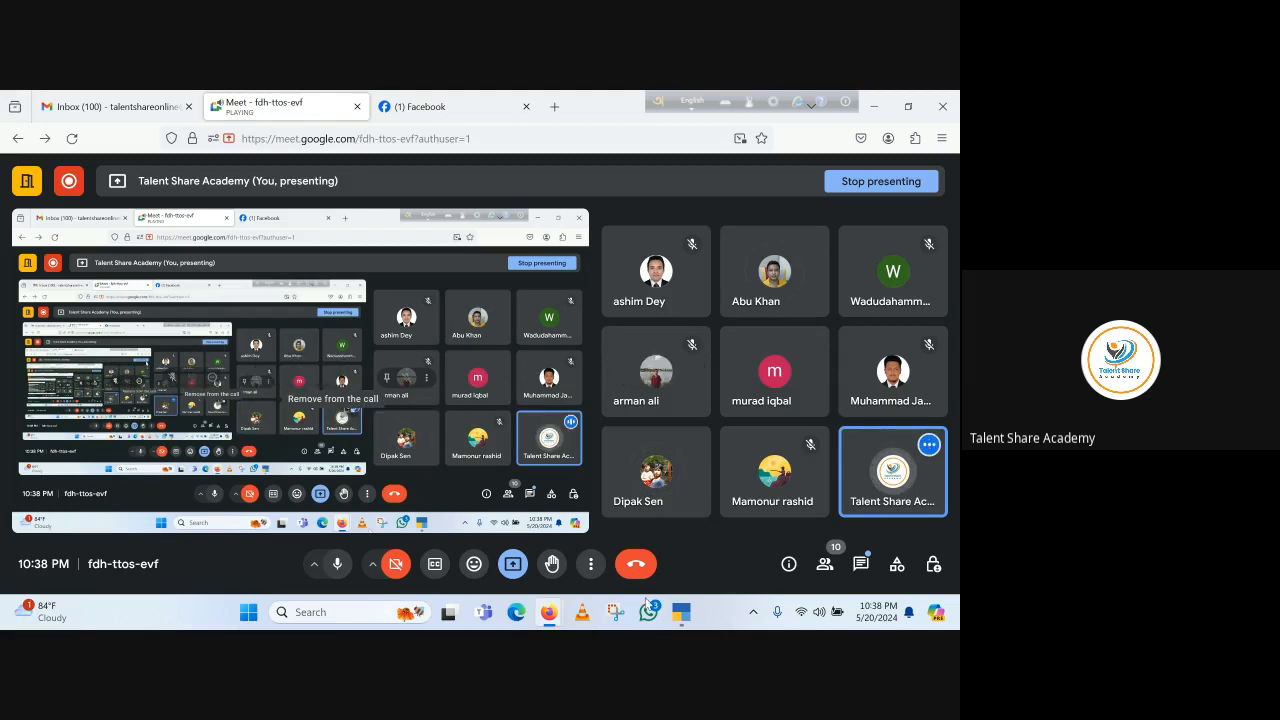
{"action": "left_click", "coordinate": [681, 612]}
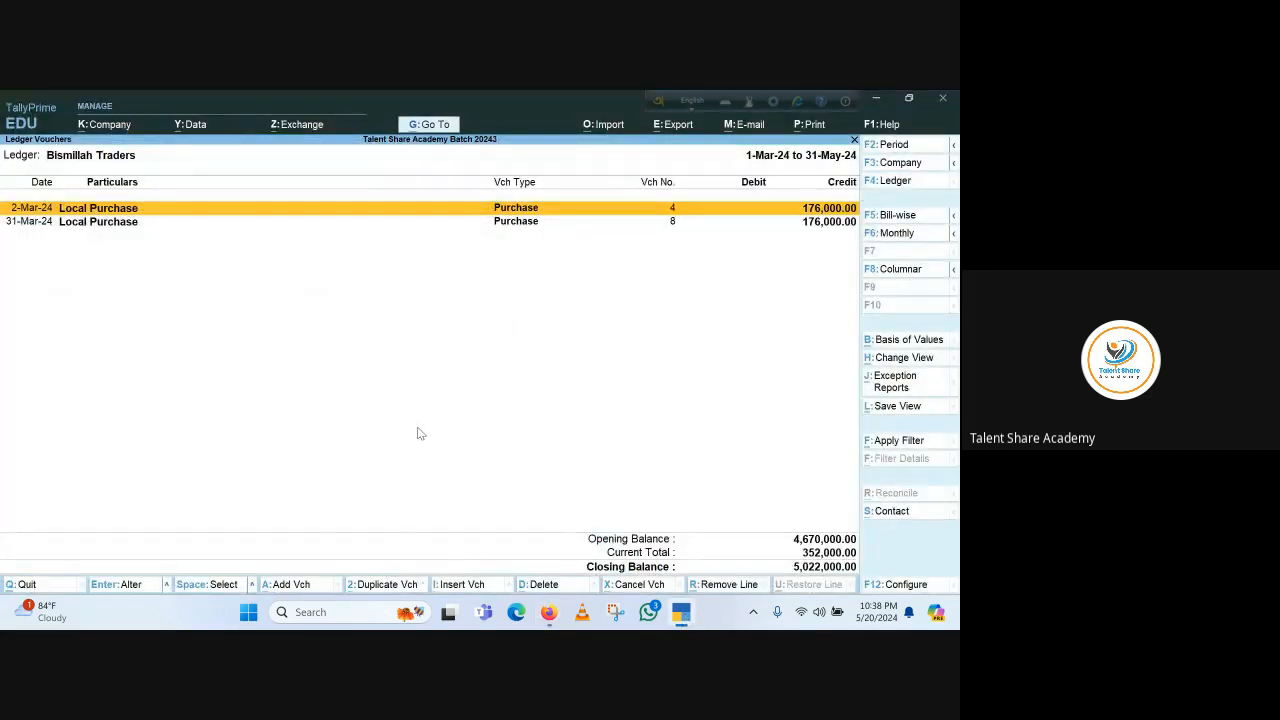
Return to the Gateway of Tally and open a new purchase voucher entry
{"action": "key", "text": "Escape"}
{"action": "key", "text": "Escape"}
{"action": "key", "text": "Escape"}
{"action": "key", "text": "Escape"}
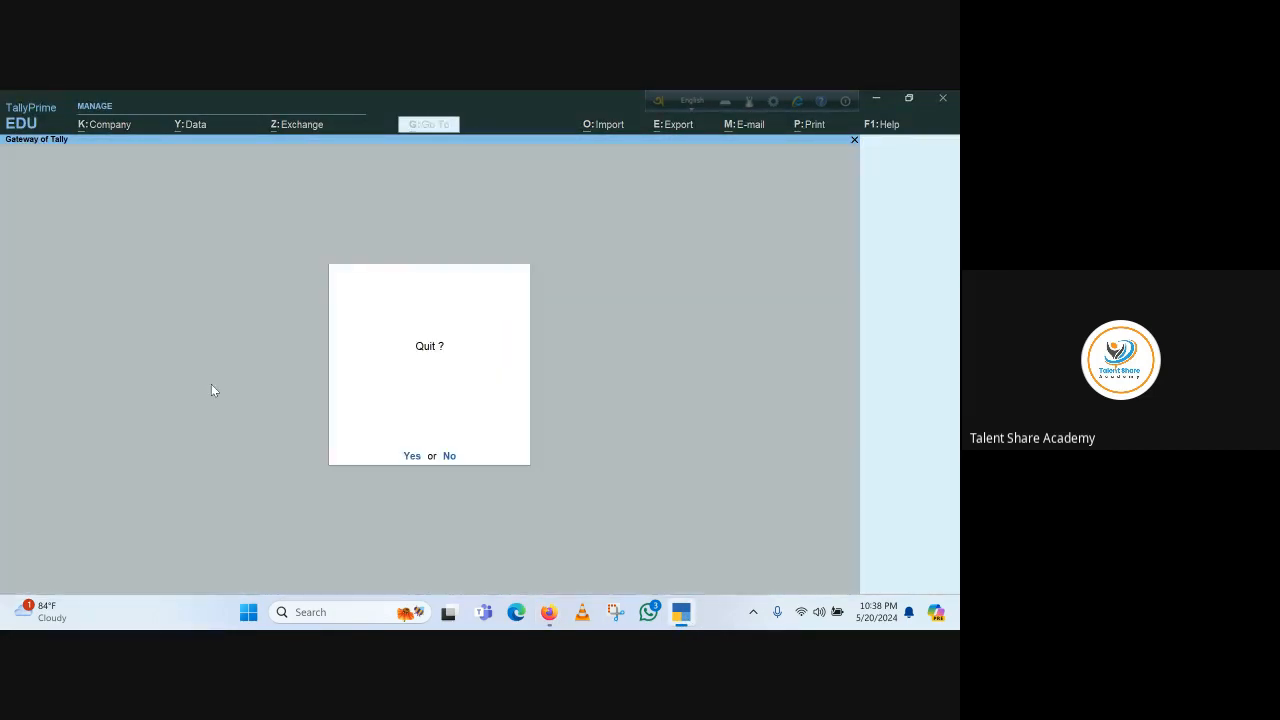
{"action": "key", "text": "Escape"}
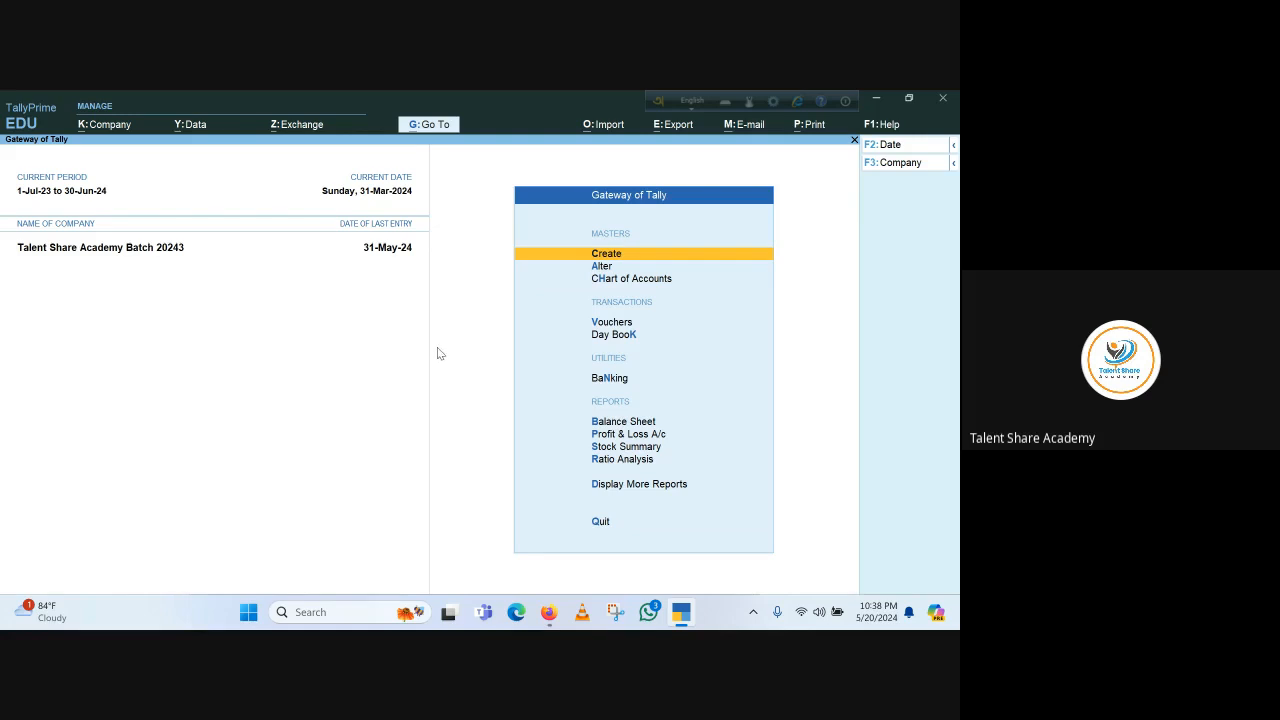
{"action": "key", "text": "v"}
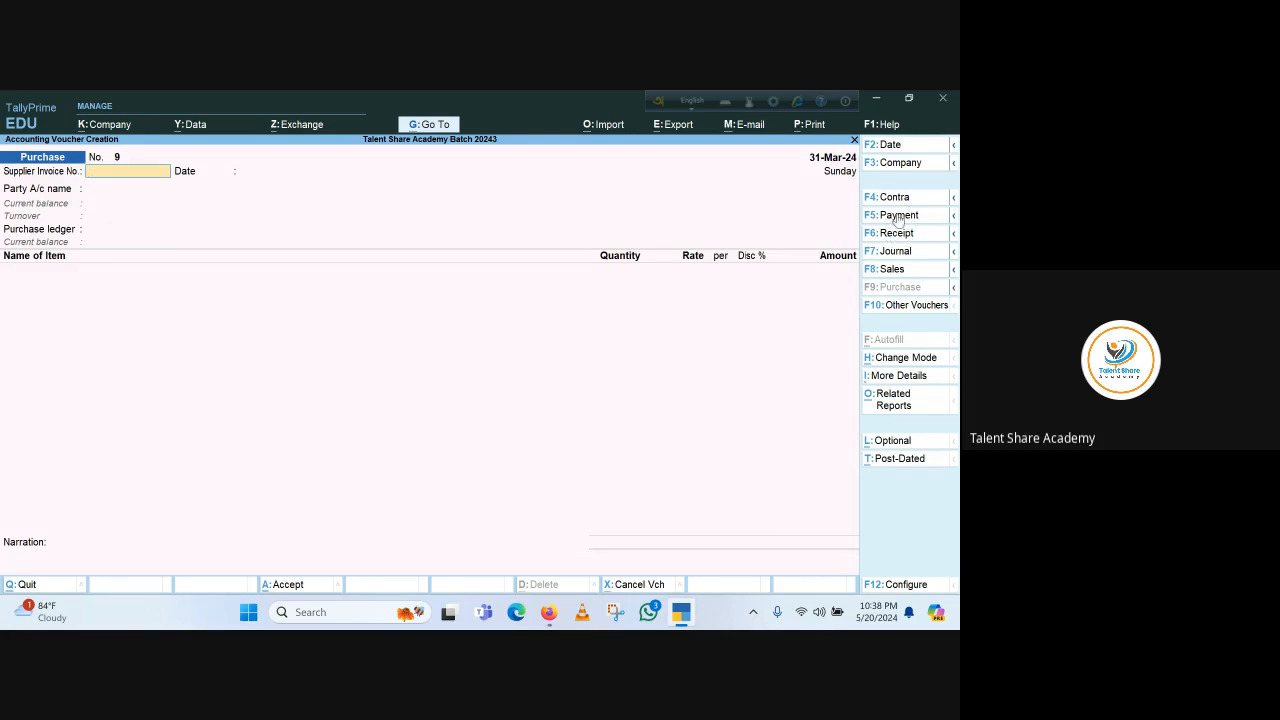
Switch the new voucher between Payment and Receipt types, ending on a Payment voucher
{"action": "left_click", "coordinate": [898, 216]}
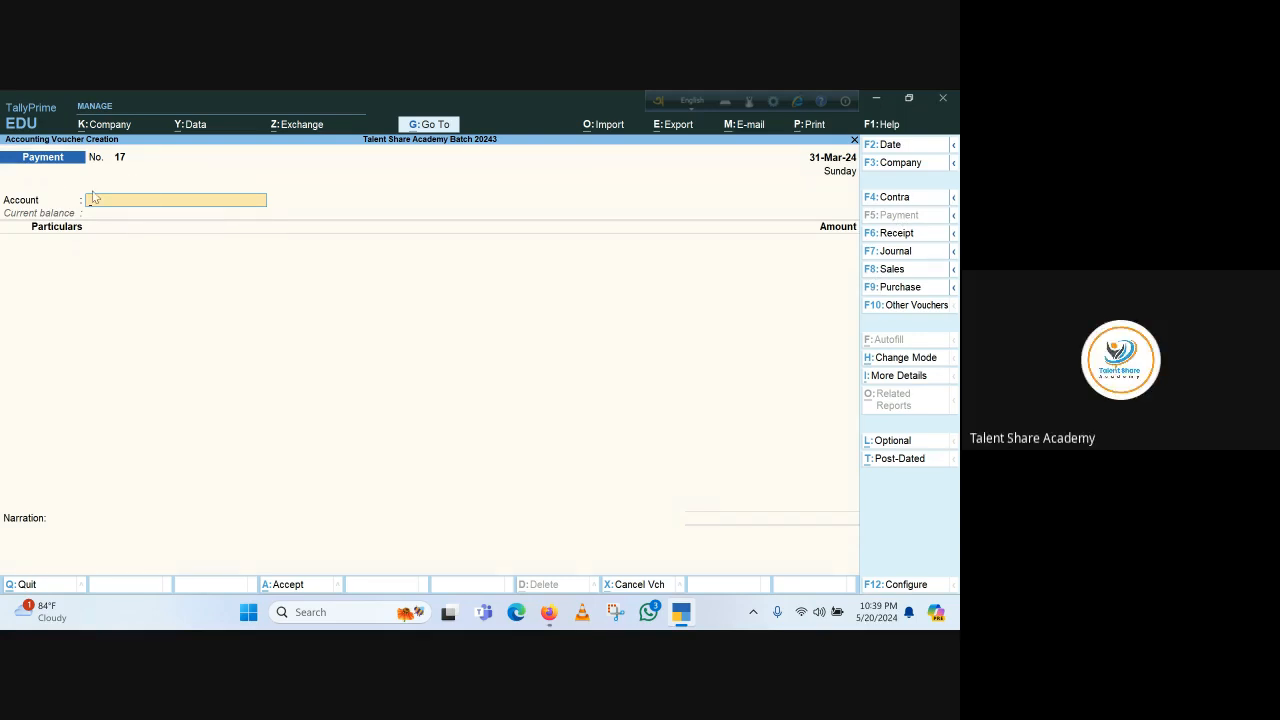
{"action": "left_click", "coordinate": [911, 238]}
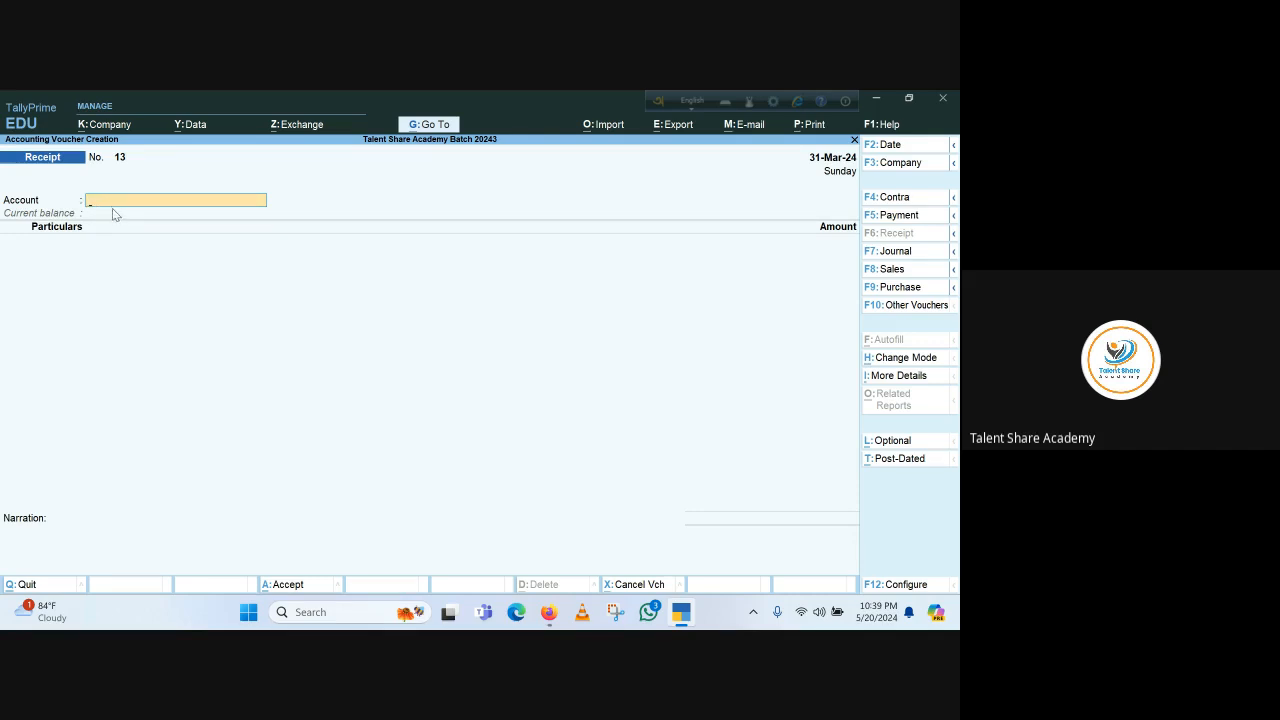
{"action": "left_click", "coordinate": [900, 215]}
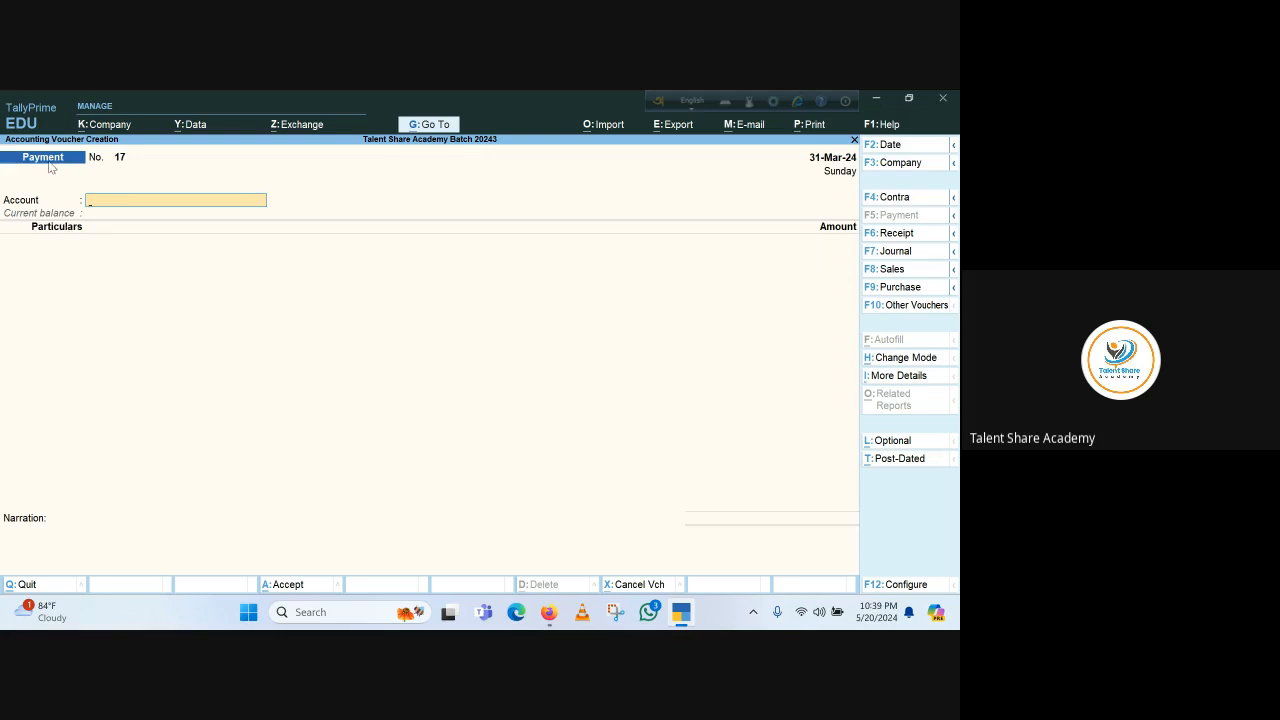
{"action": "left_click", "coordinate": [886, 238]}
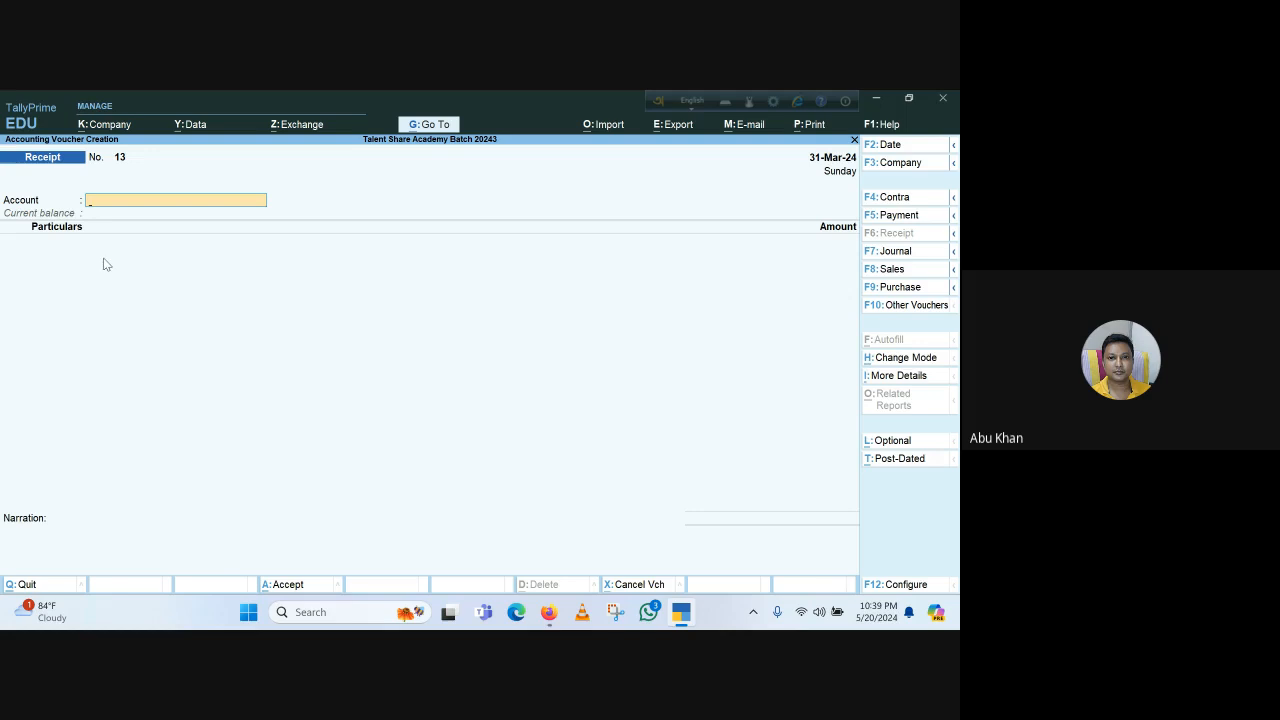
{"action": "left_click", "coordinate": [912, 216]}
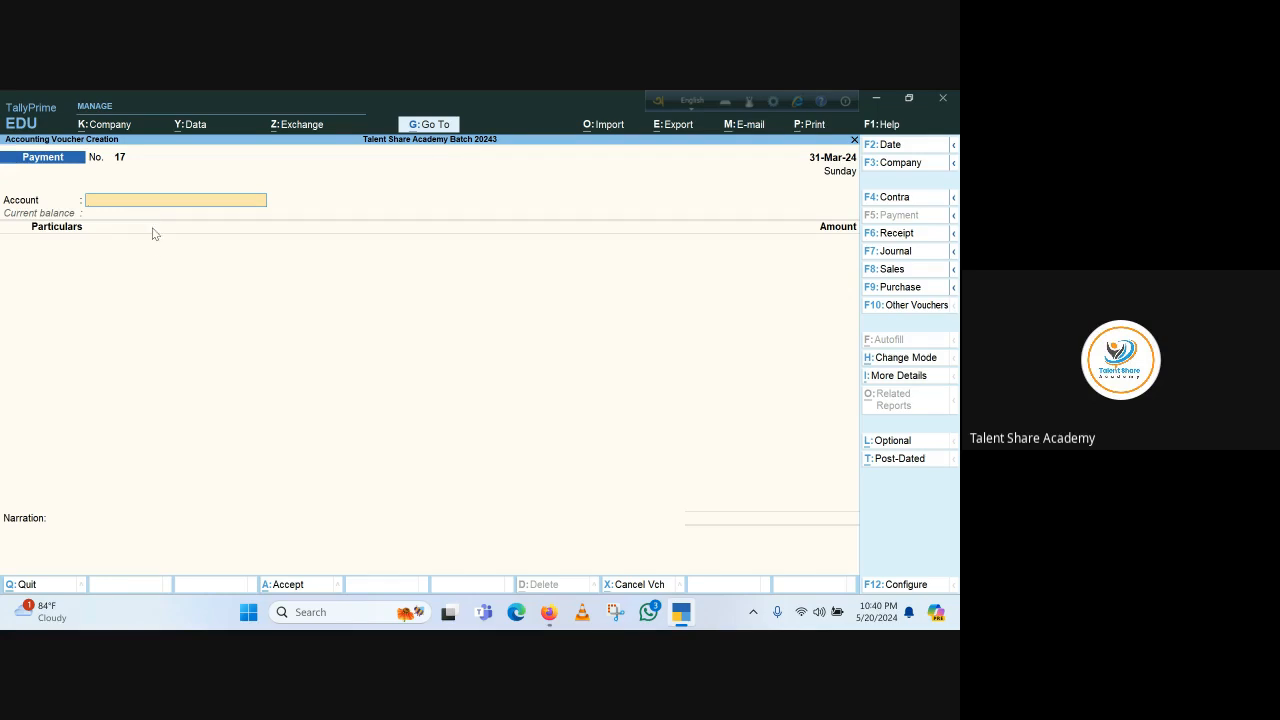
Select Dutch Bangla Bank Ltd. as the payment account and add Abdullah Traders as the paid party
{"action": "type", "text": "D"}
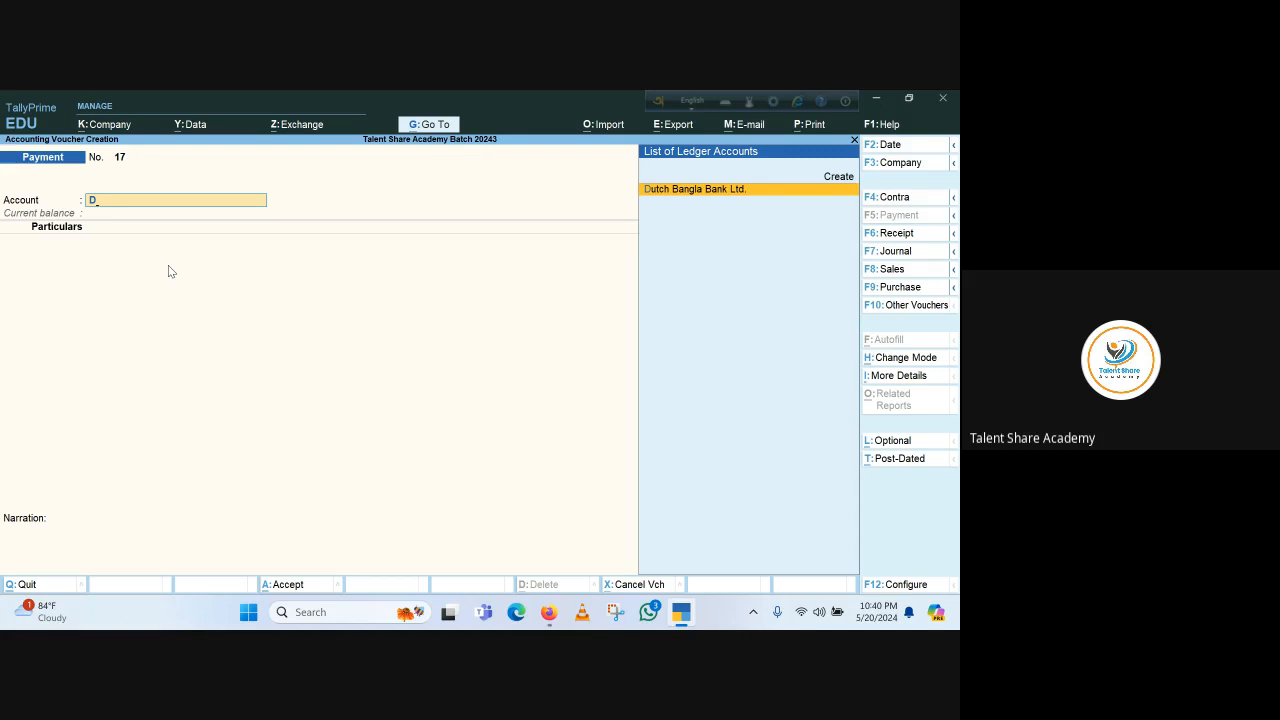
{"action": "key", "text": "Return"}
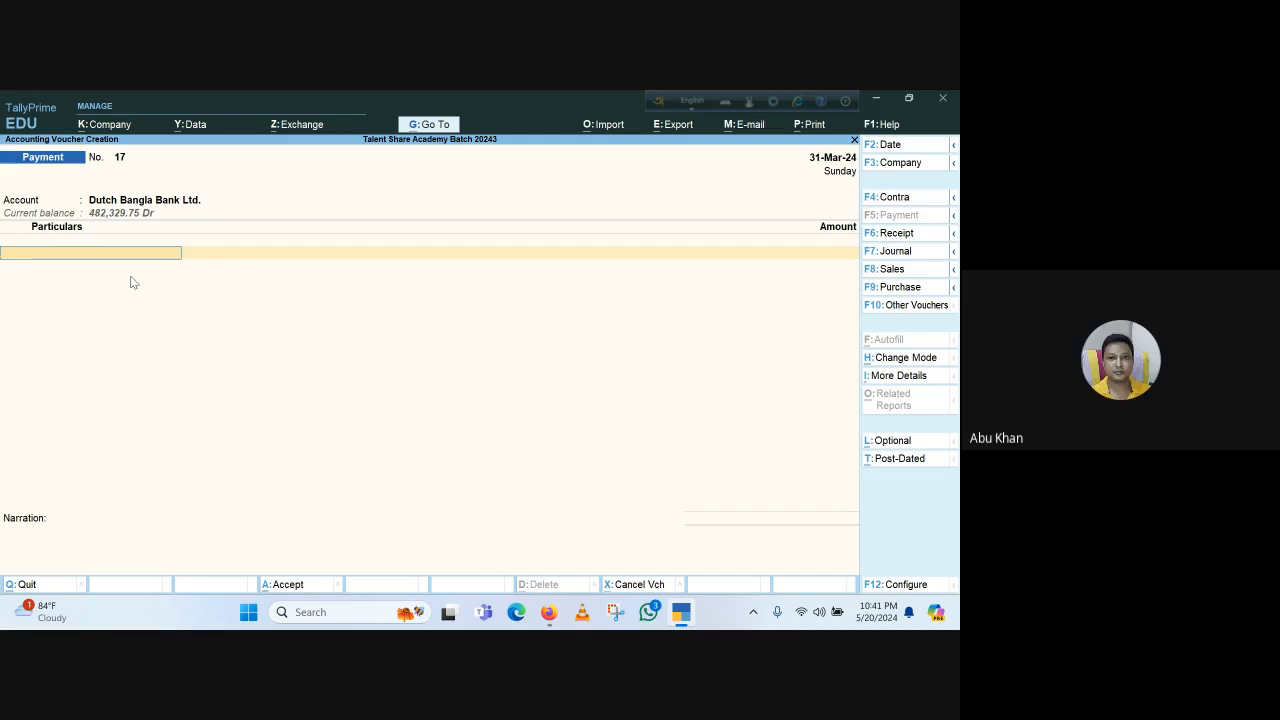
{"action": "type", "text": "A"}
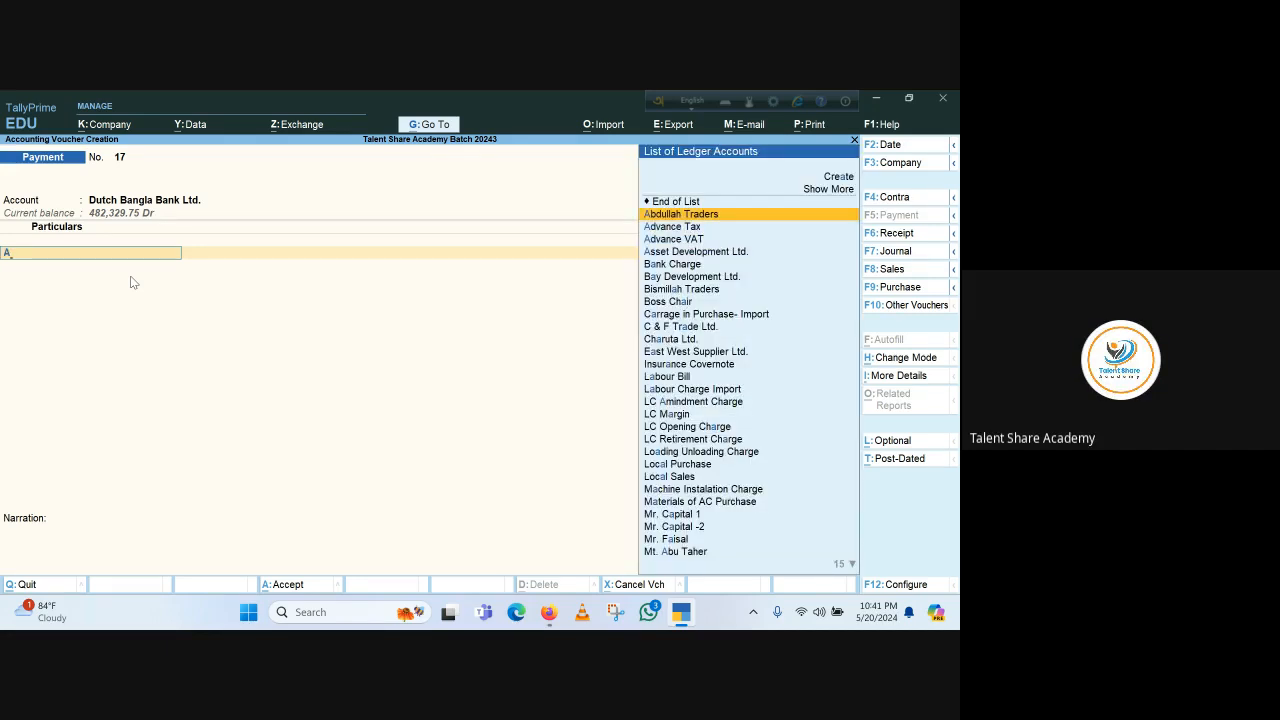
{"action": "key", "text": "Return"}
{"action": "key", "text": "Return"}
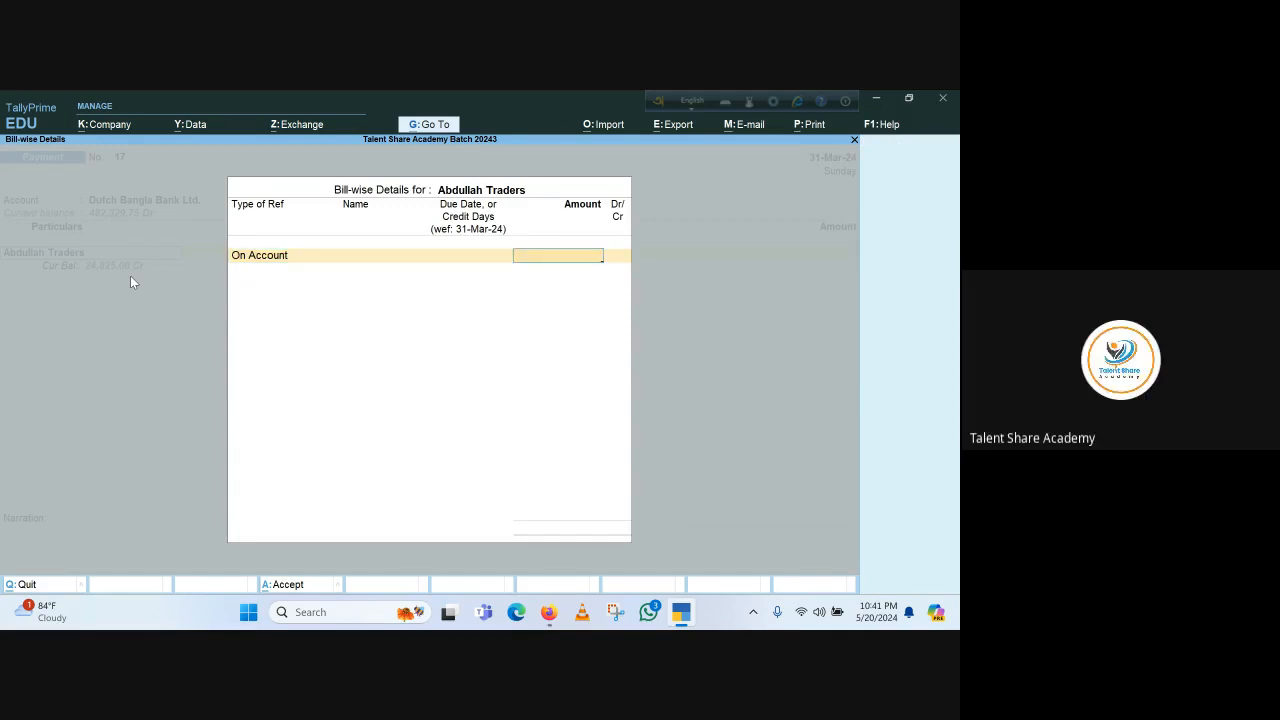
Set Abdullah Traders' bill-wise reference type to Advance with an amount of 20,000 Dr
{"action": "key", "text": "BackSpace"}
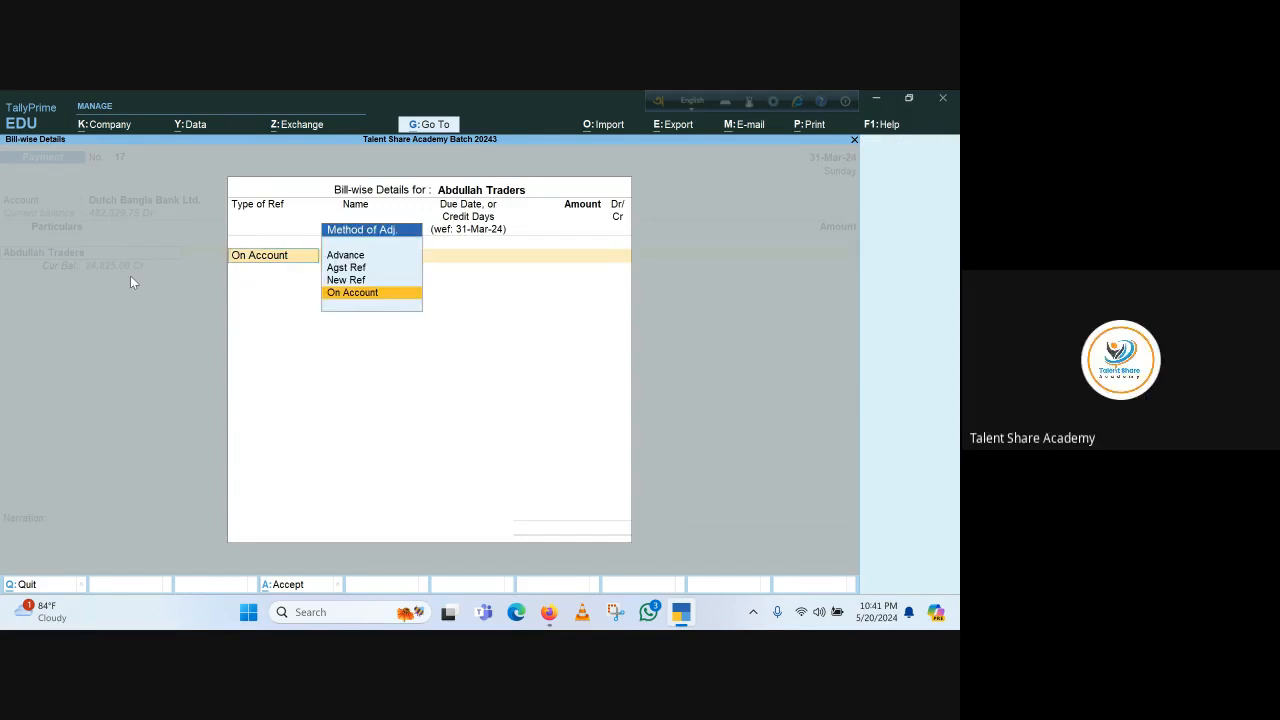
{"action": "key", "text": "Up"}
{"action": "key", "text": "Up"}
{"action": "key", "text": "Up"}
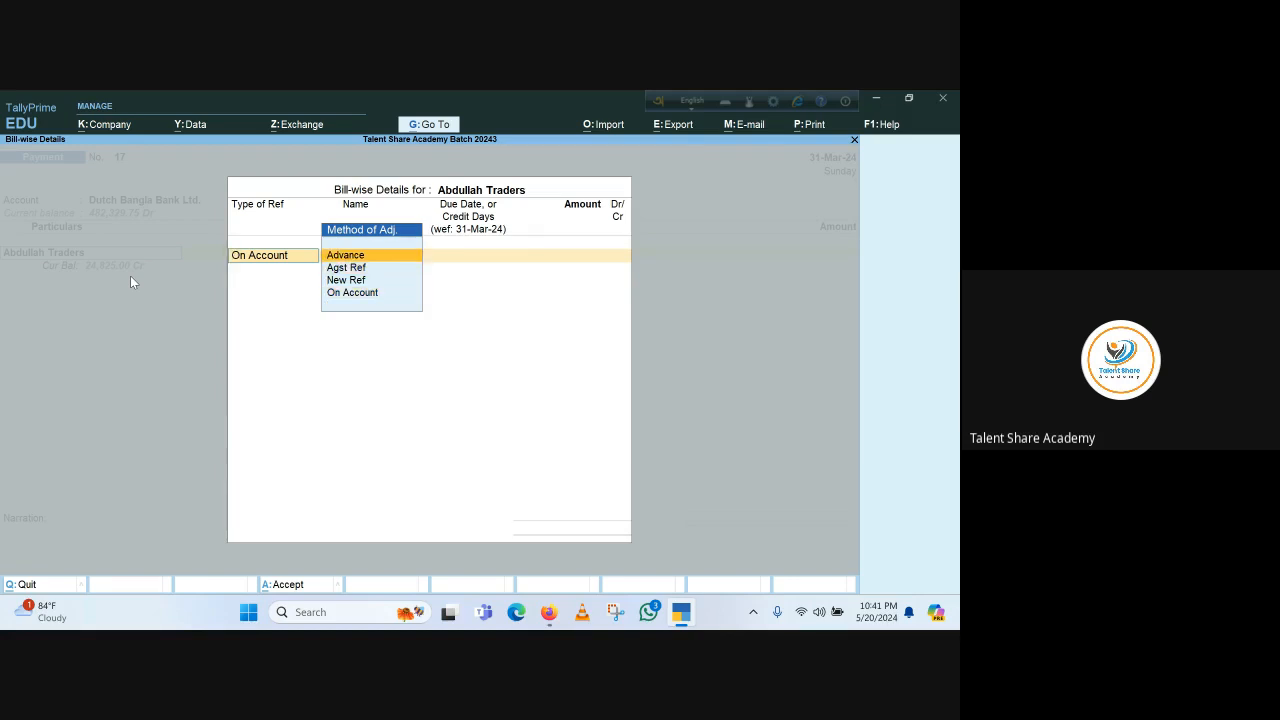
{"action": "key", "text": "Return"}
{"action": "key", "text": "Return"}
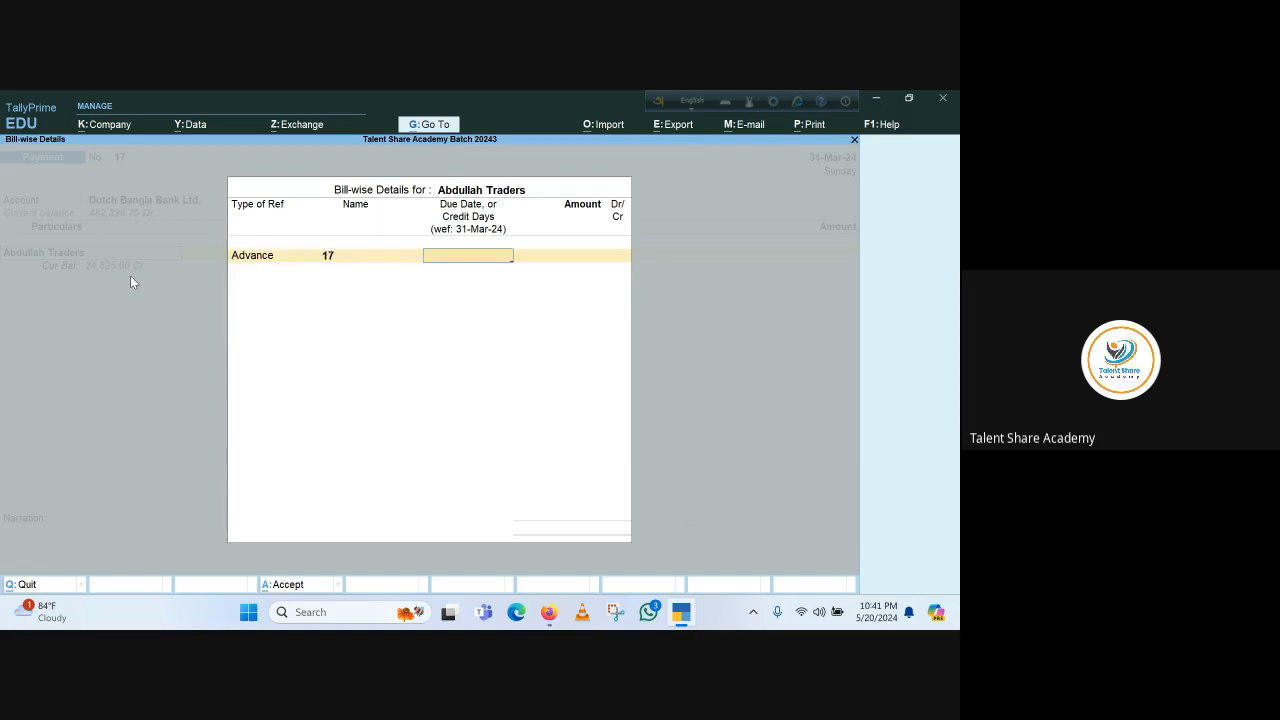
{"action": "key", "text": "Return"}
{"action": "type", "text": "20000"}
{"action": "key", "text": "Return"}
{"action": "key", "text": "Return"}
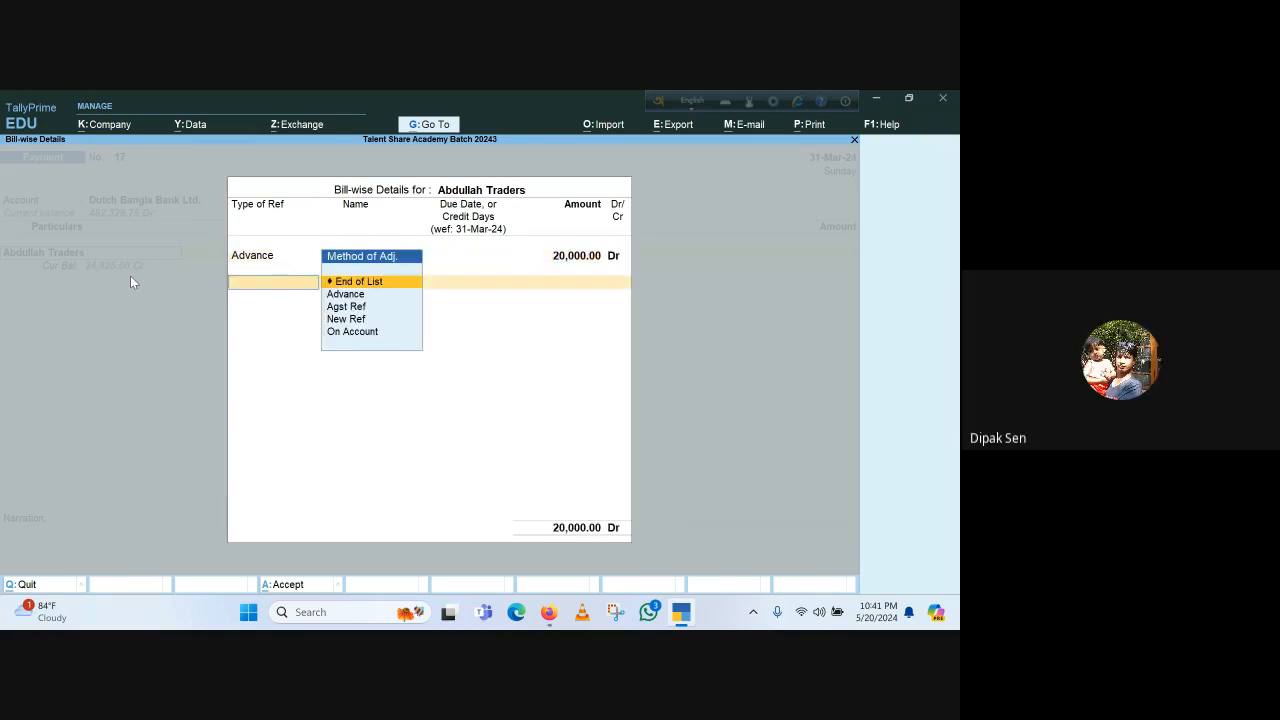
{"action": "key", "text": "Return"}
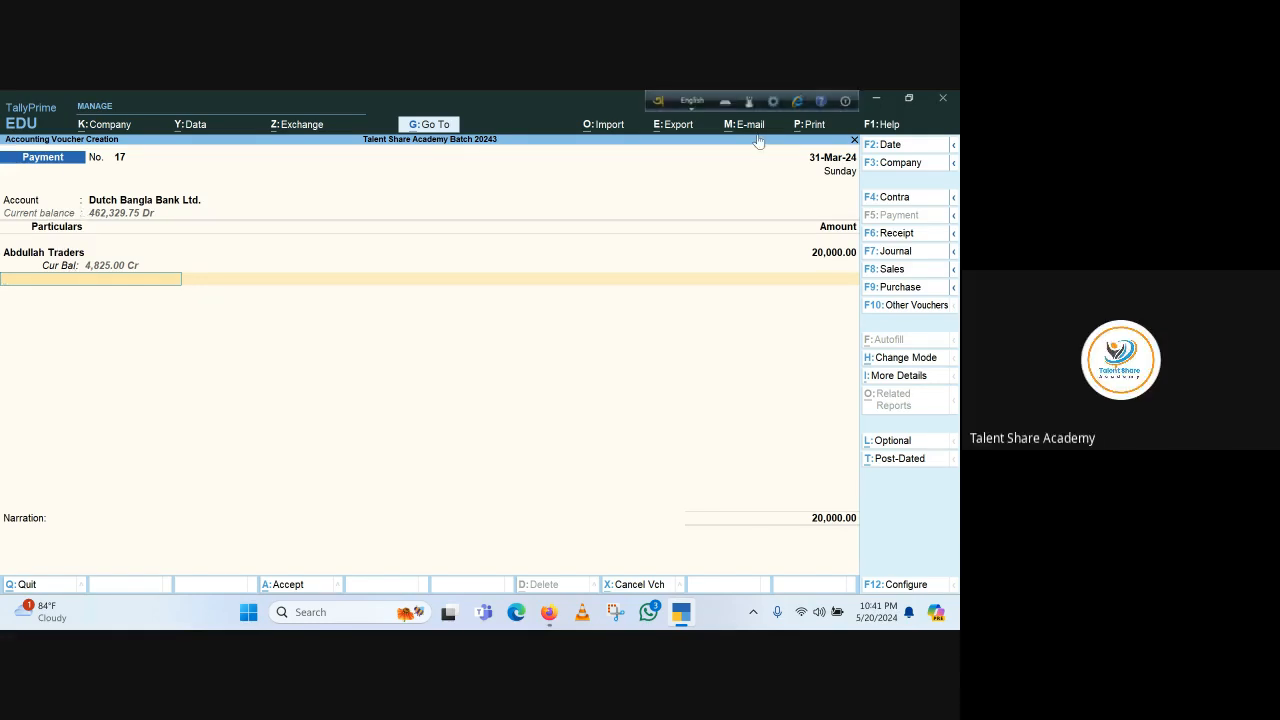
Convert the entry to a Receipt voucher, then quit the voucher without saving
{"action": "left_click", "coordinate": [905, 236]}
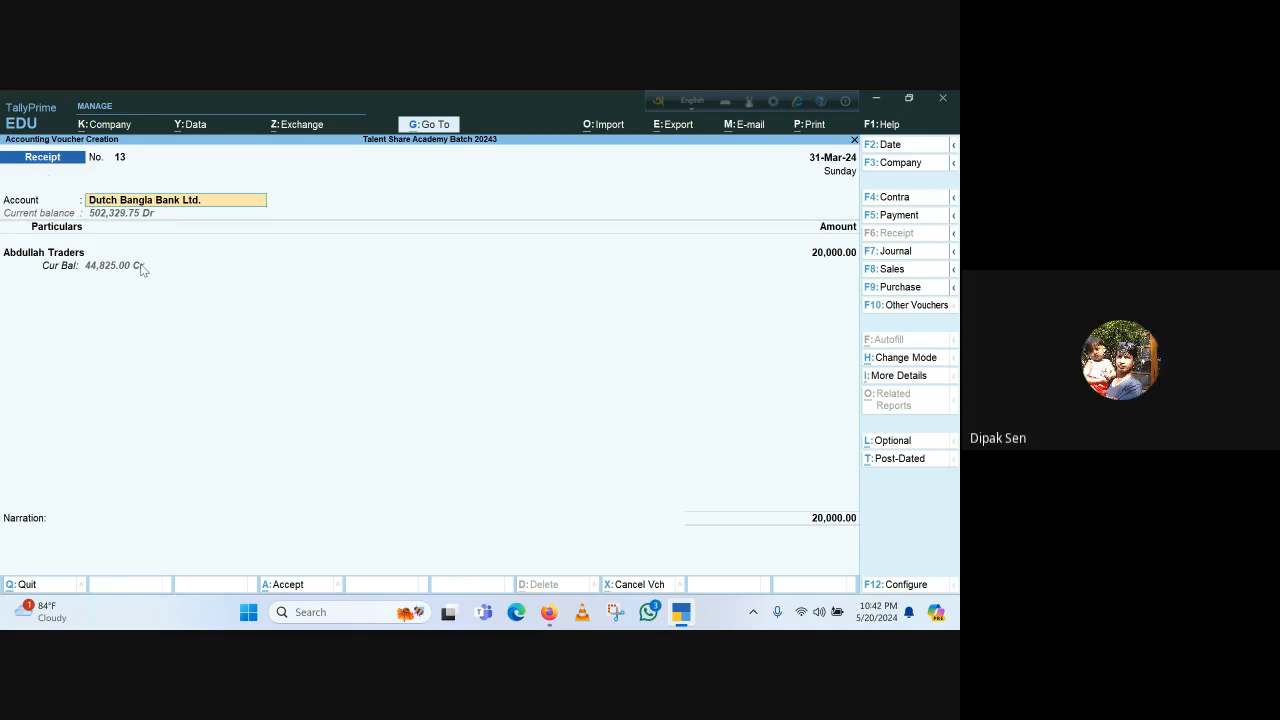
{"action": "key", "text": "BackSpace"}
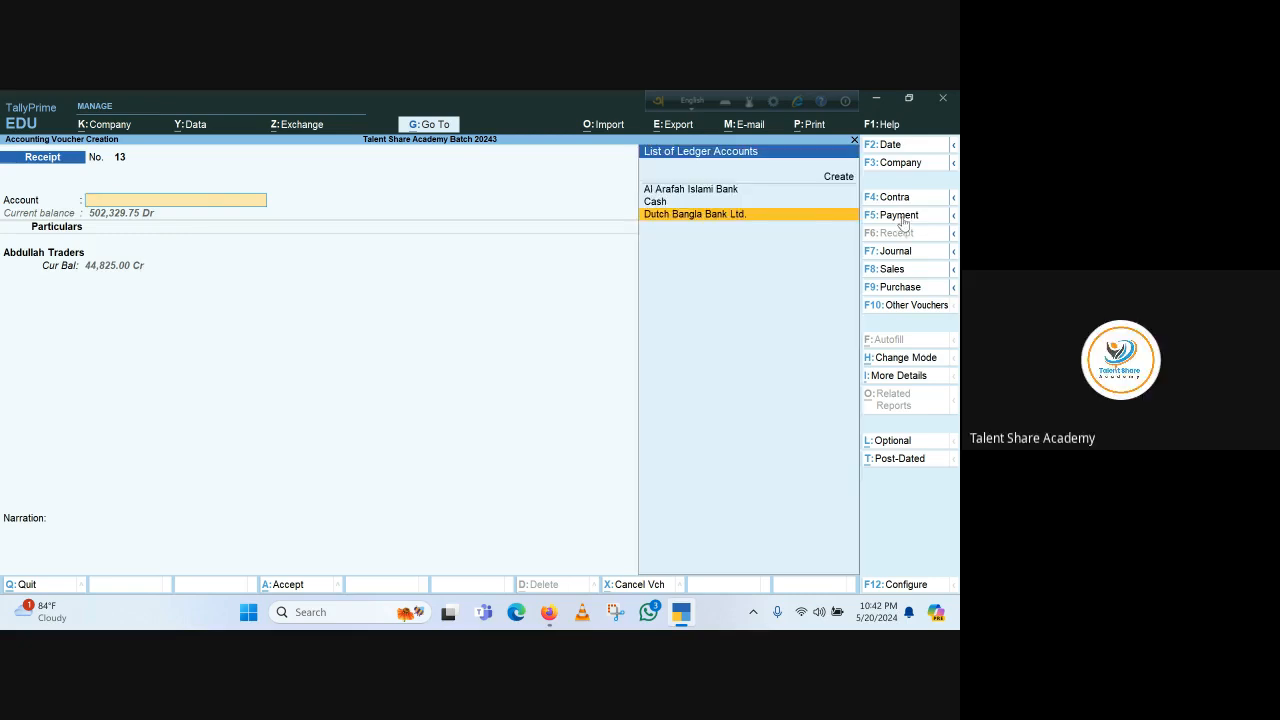
{"action": "key", "text": "Escape"}
{"action": "key", "text": "y"}
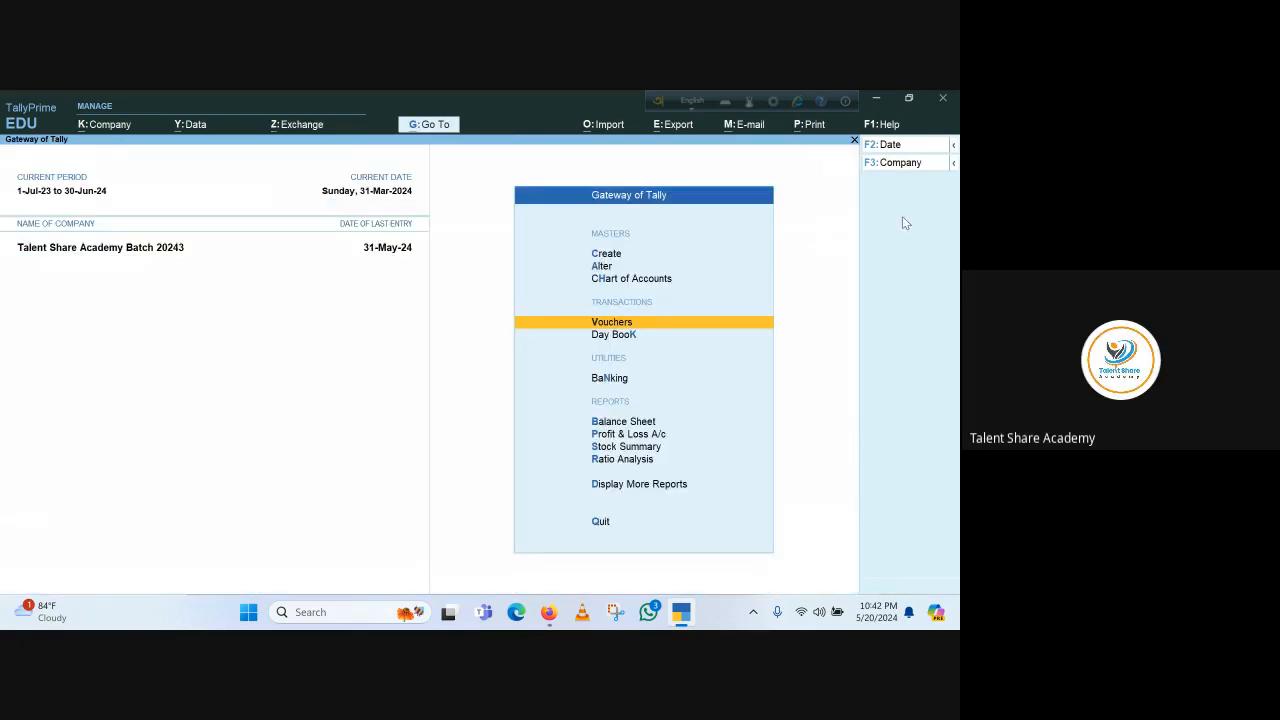
Open a new Payment voucher and change its voucher mode to Double Entry
{"action": "left_click", "coordinate": [626, 322]}
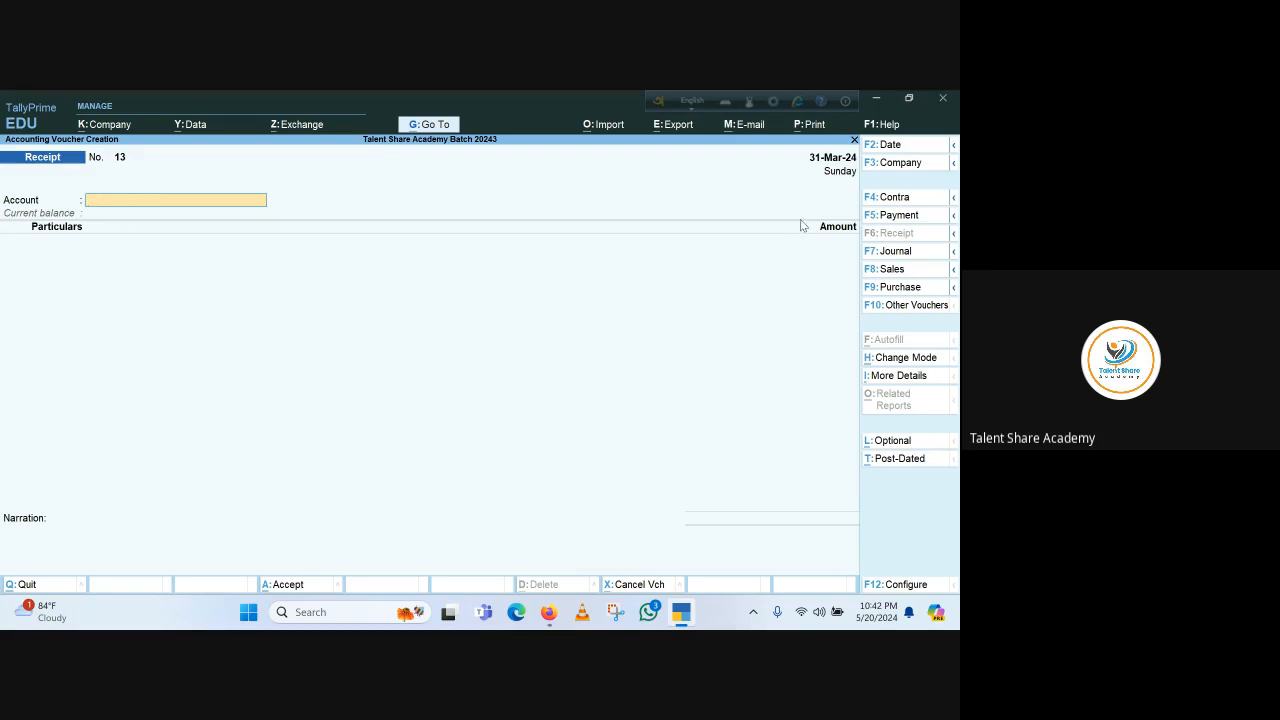
{"action": "left_click", "coordinate": [900, 216]}
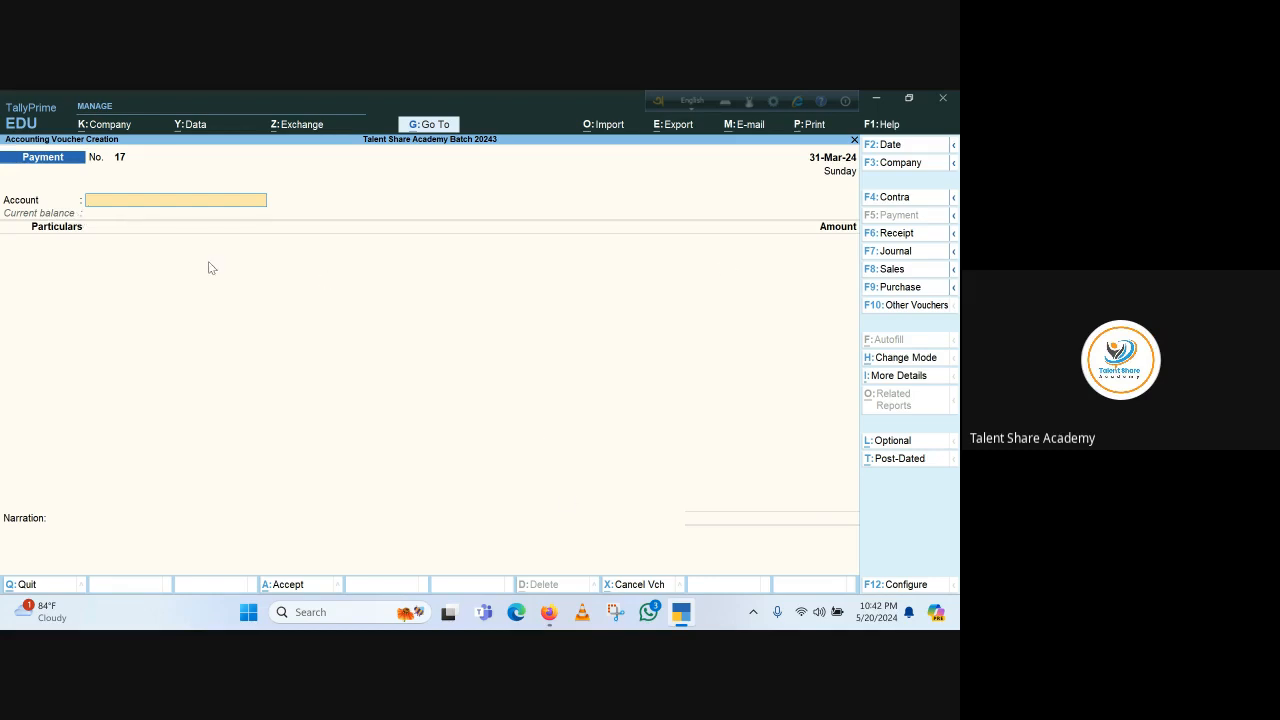
{"action": "left_click", "coordinate": [897, 358]}
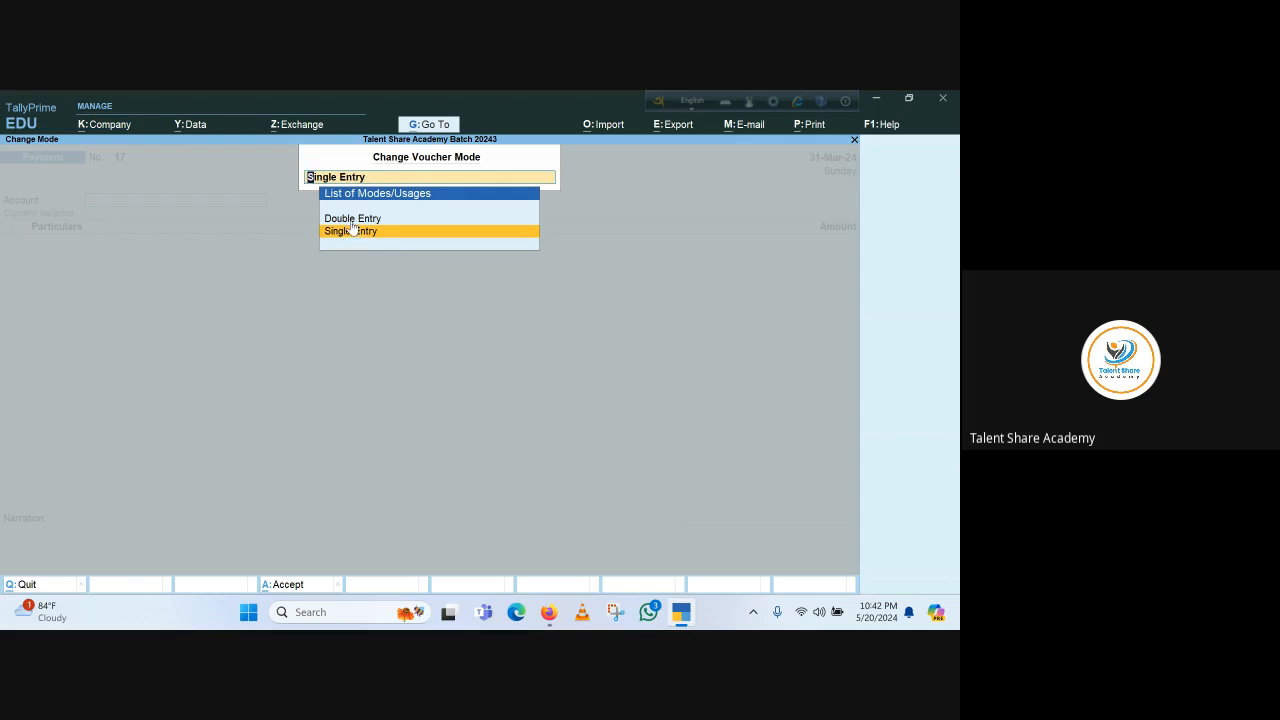
{"action": "key", "text": "Up"}
{"action": "key", "text": "Return"}
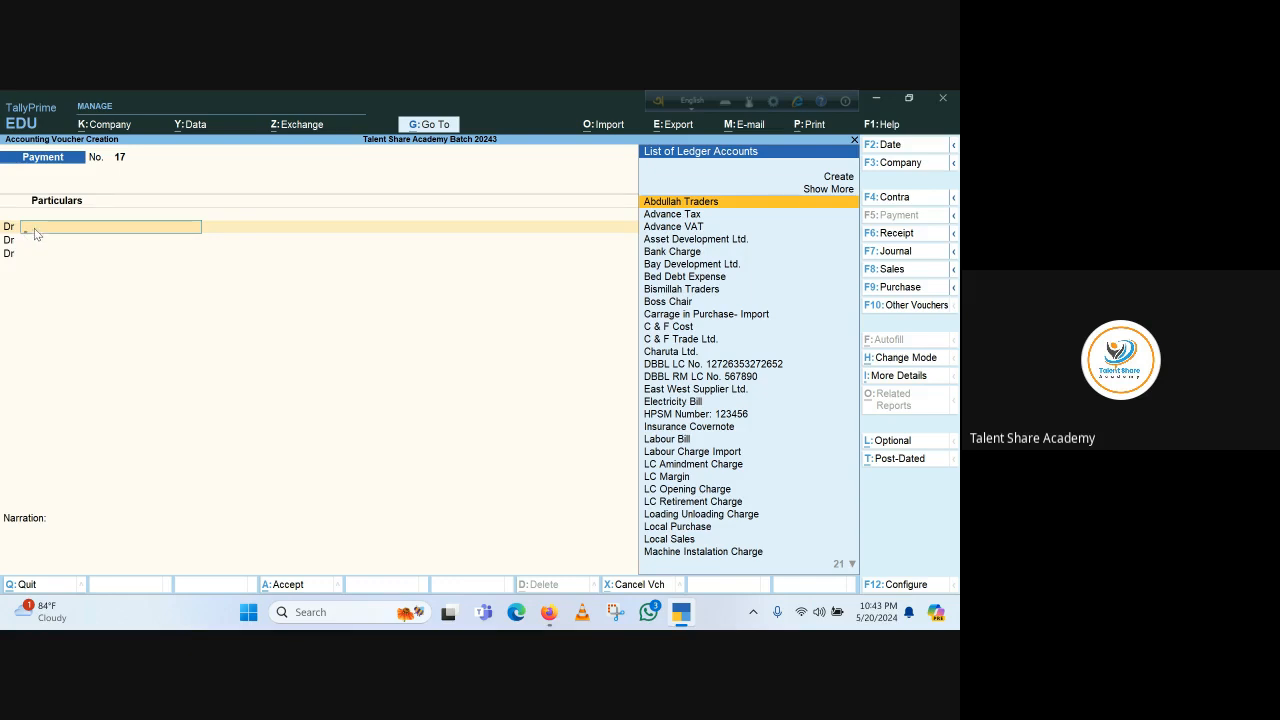
Debit the Bank Charge ledger with 1,000 in the payment voucher
{"action": "key", "text": "Down"}
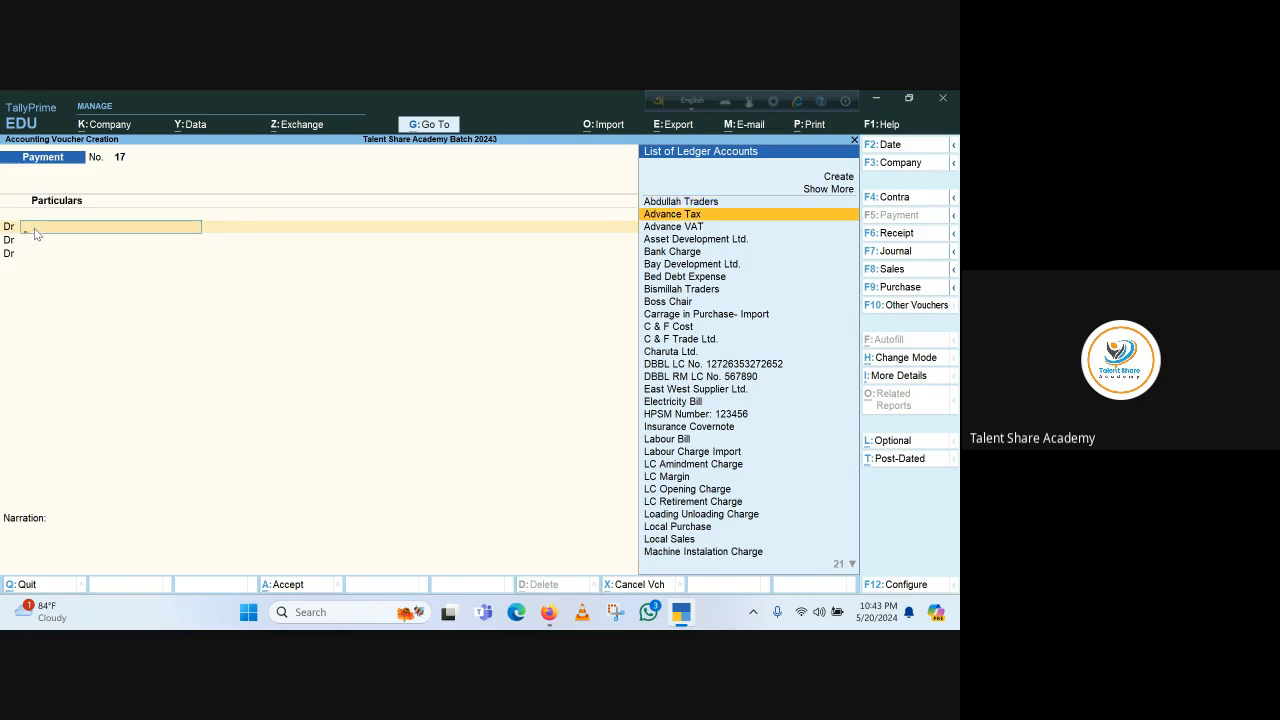
{"action": "key", "text": "Down"}
{"action": "key", "text": "Down"}
{"action": "key", "text": "Down"}
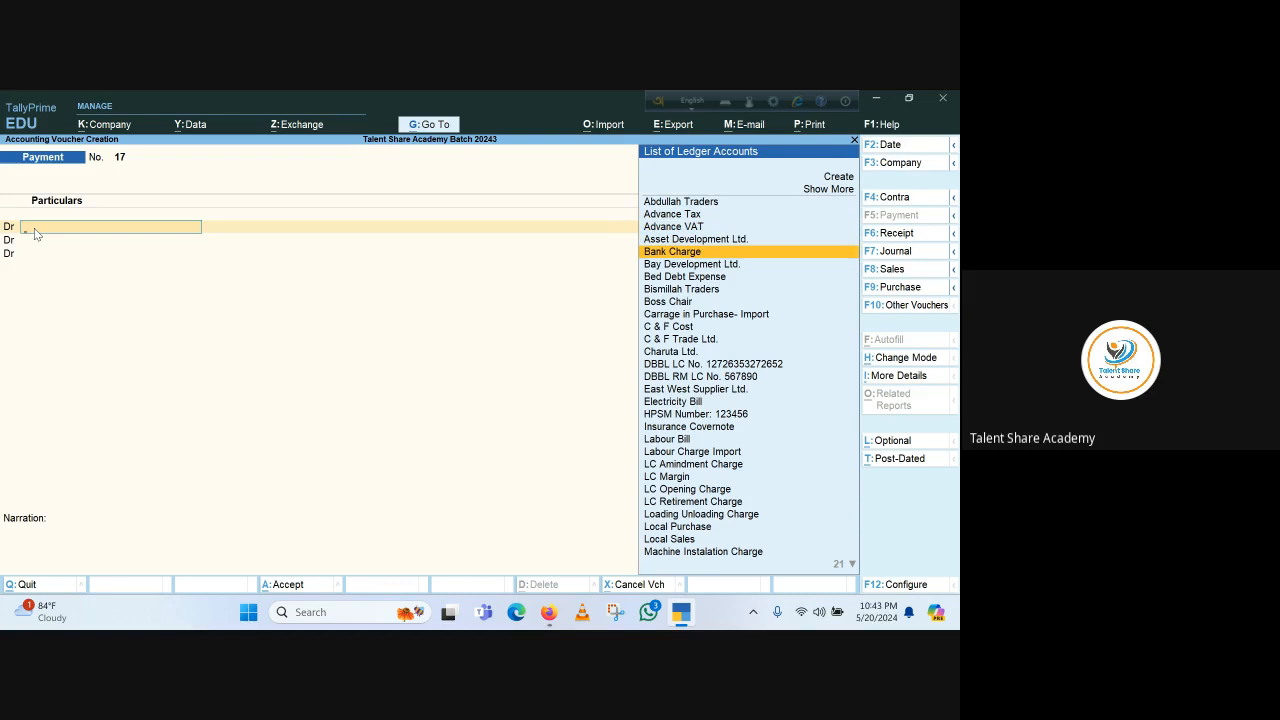
{"action": "key", "text": "Return"}
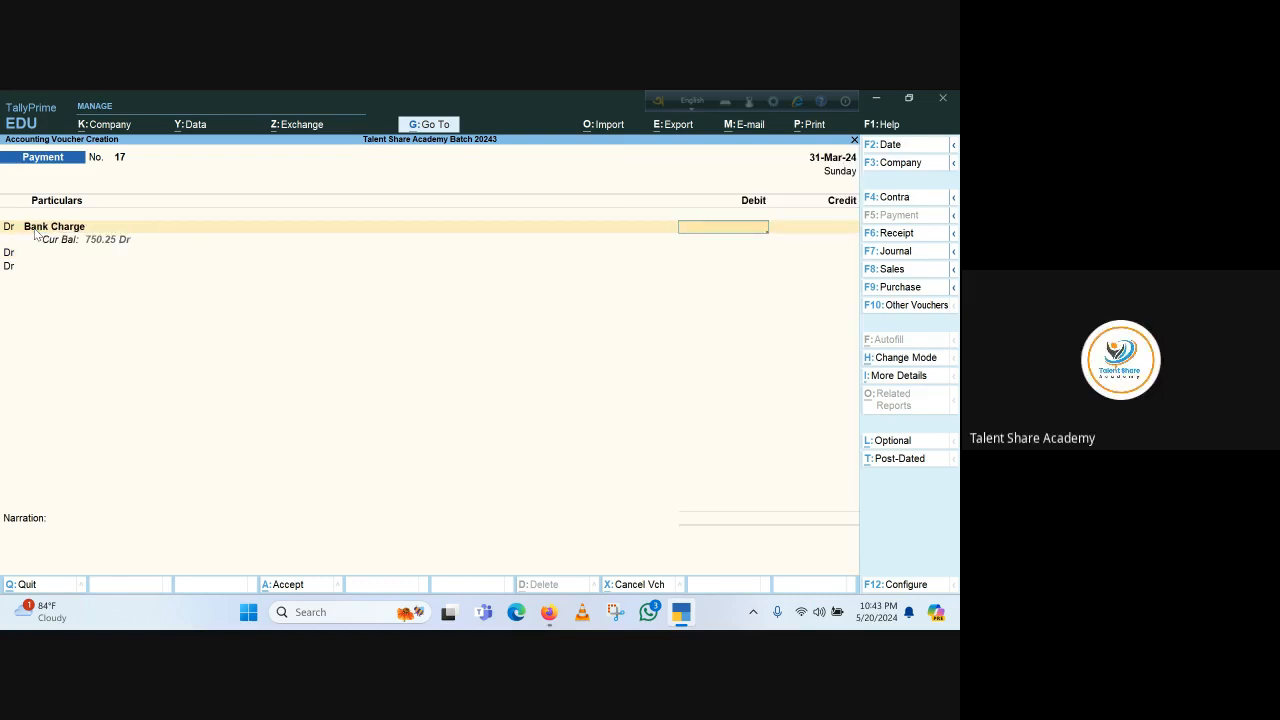
{"action": "key", "text": "Return"}
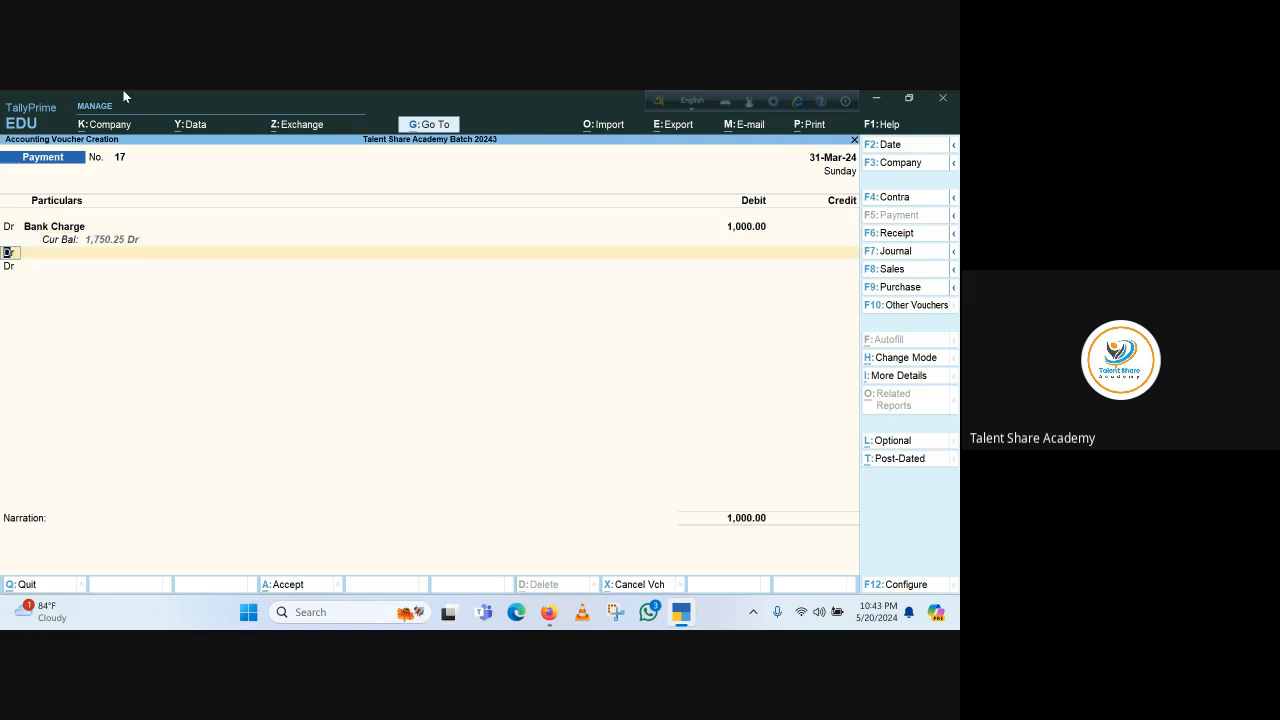
Credit Dutch Bangla Bank Ltd. with 1,000, then quit the payment voucher without saving
{"action": "type", "text": "c"}
{"action": "key", "text": "Return"}
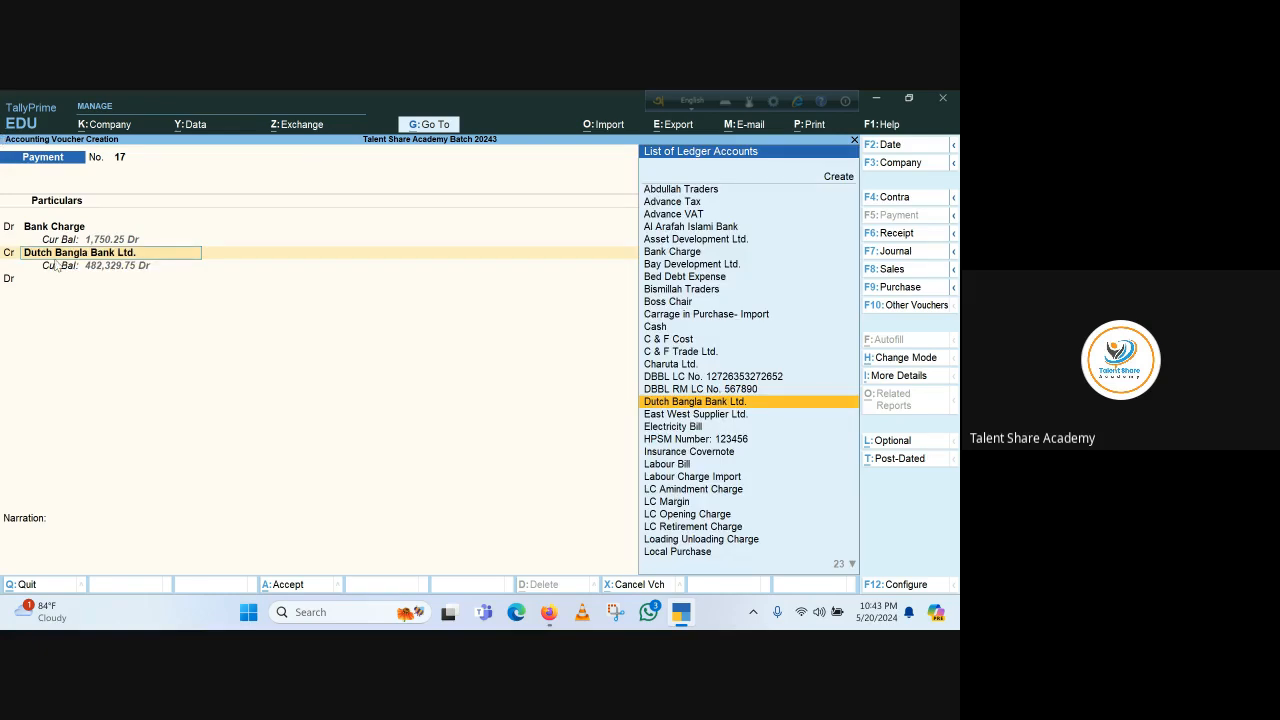
{"action": "key", "text": "Return"}
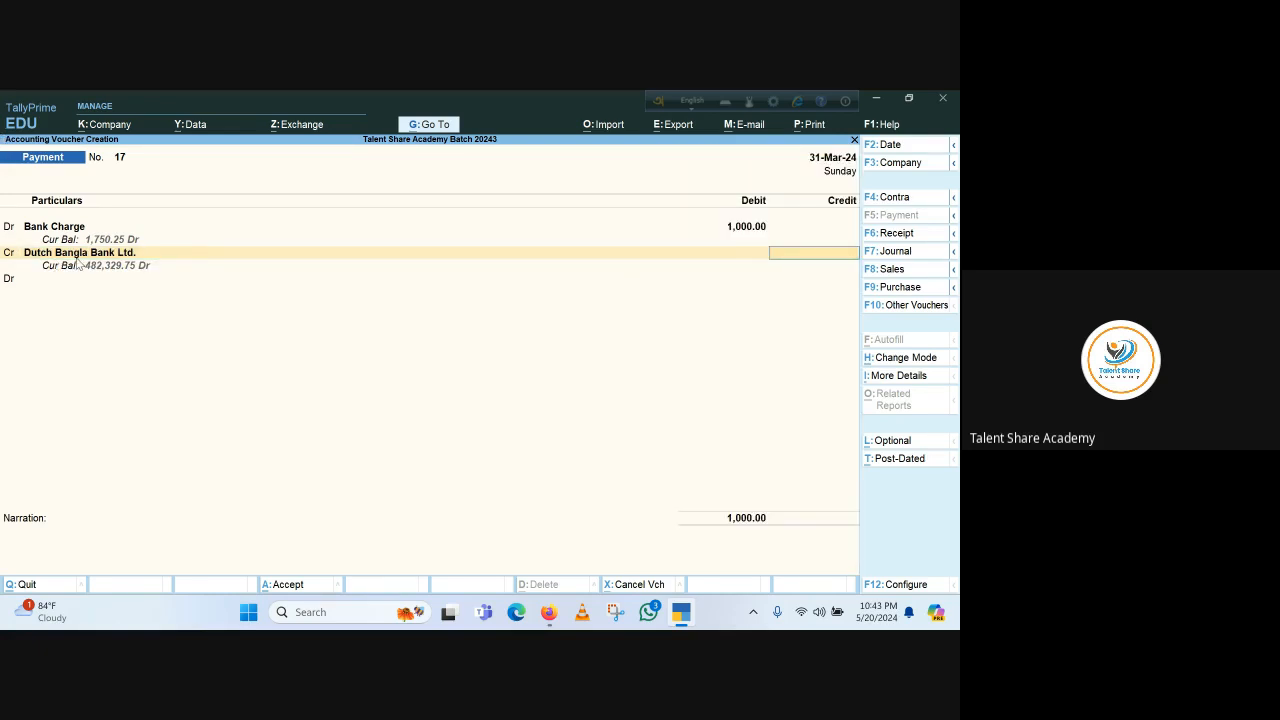
{"action": "type", "text": "1,000"}
{"action": "key", "text": "Return"}
{"action": "key", "text": "Return"}
{"action": "key", "text": "Return"}
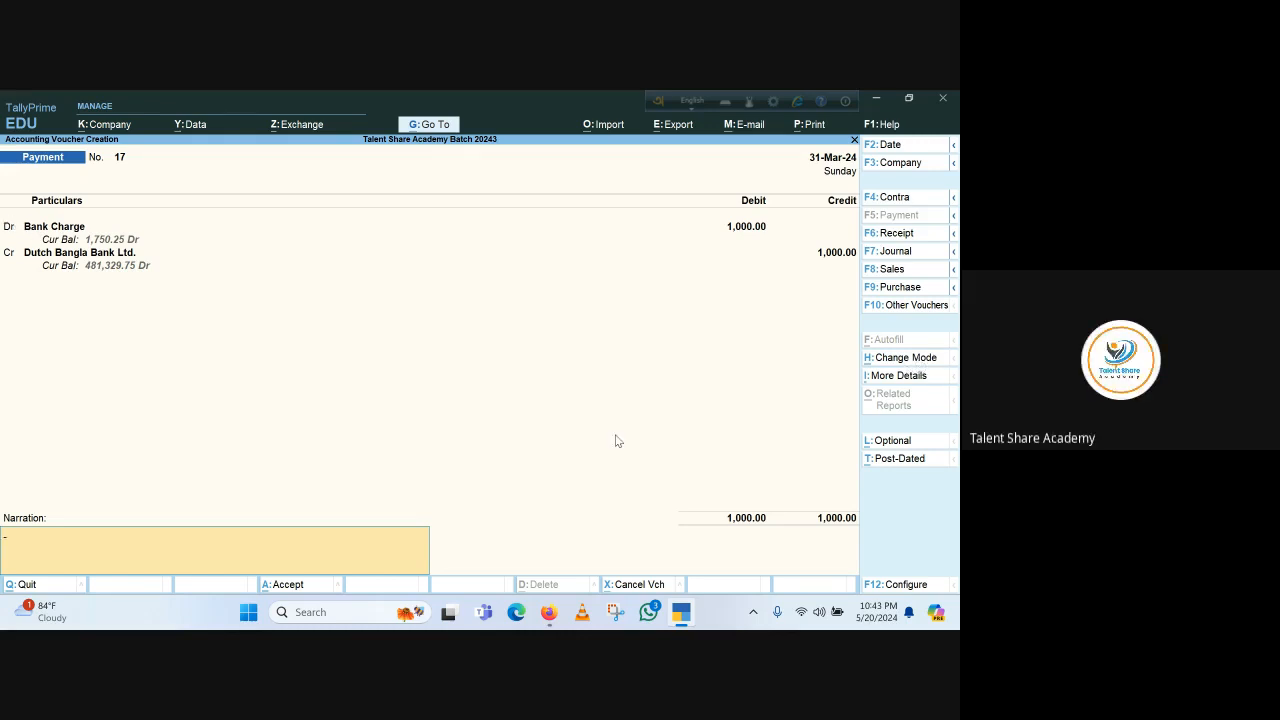
{"action": "key", "text": "Escape"}
{"action": "key", "text": "y"}
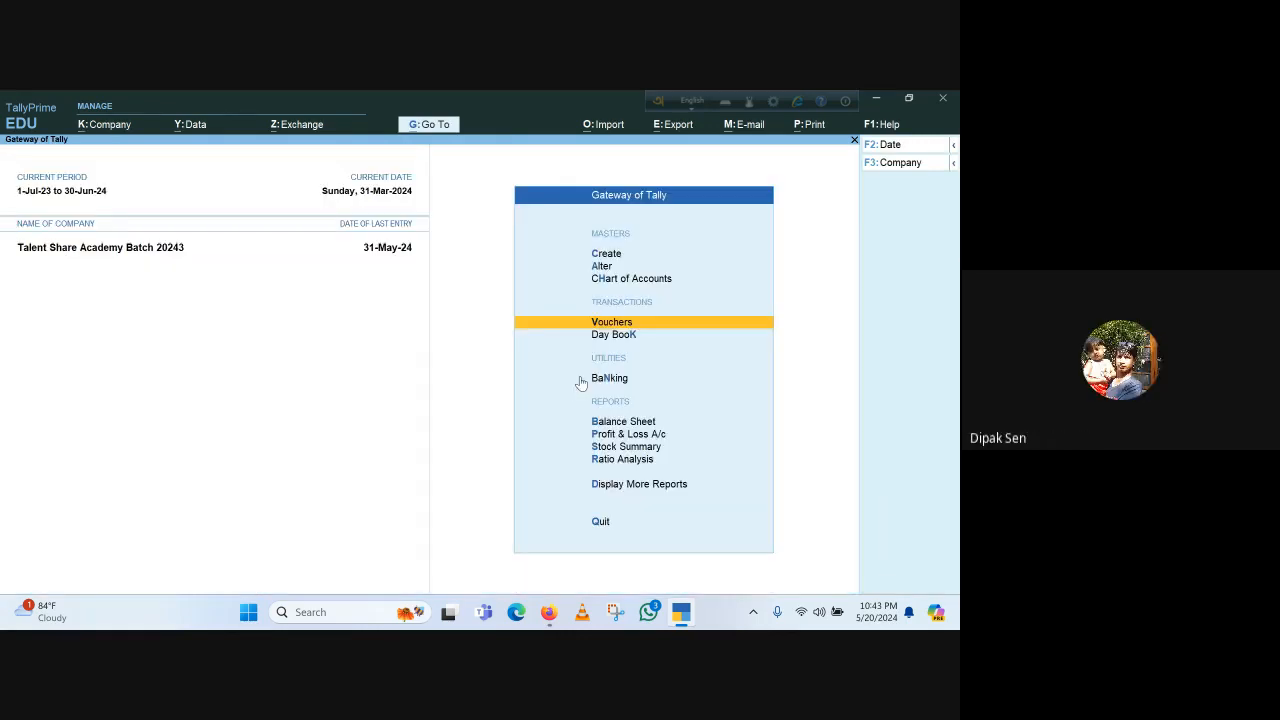
Minimize TallyPrime and stop the Google Meet call's recording
{"action": "key", "text": "Escape"}
{"action": "key", "text": "n"}
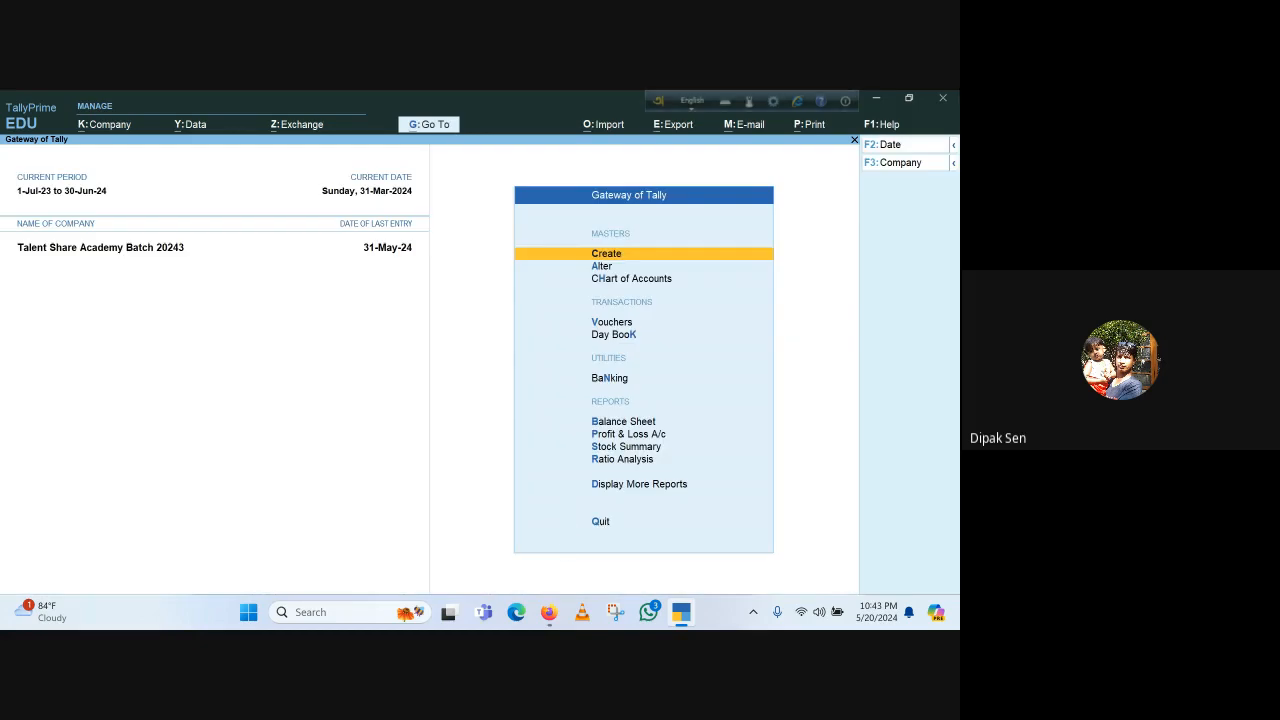
{"action": "left_click", "coordinate": [879, 100]}
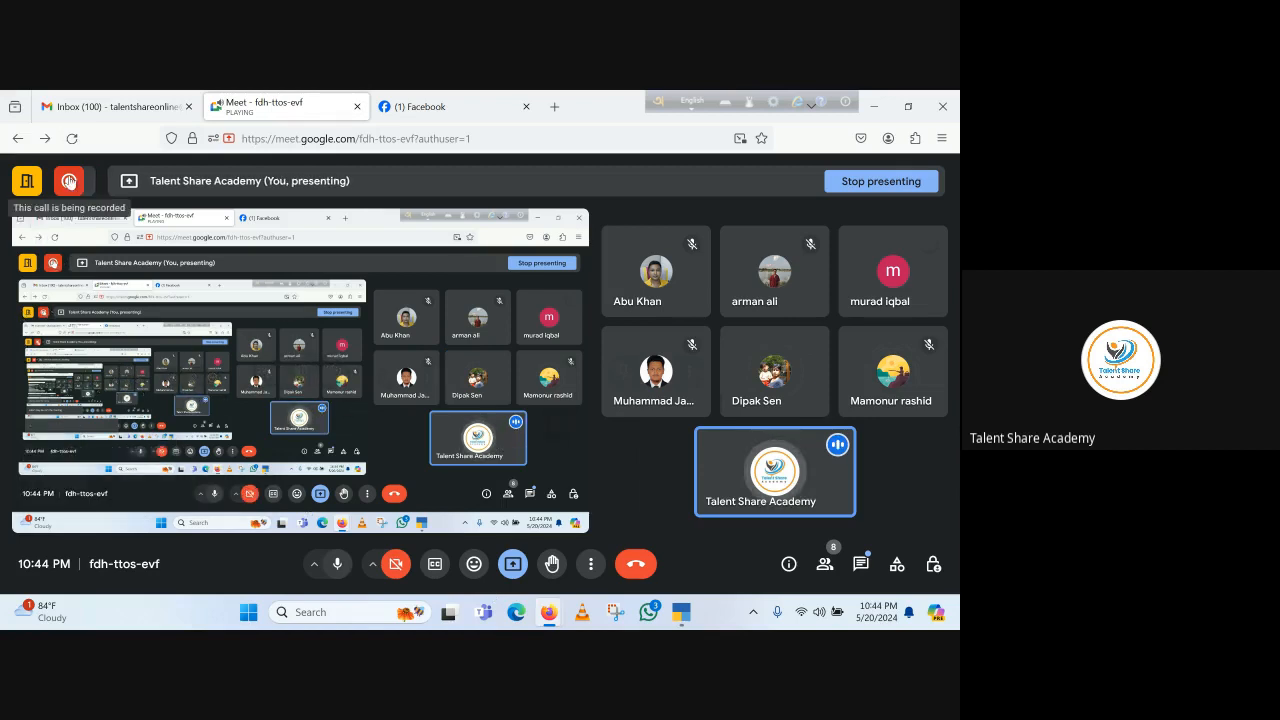
{"action": "mouse_move", "coordinate": [69, 181]}
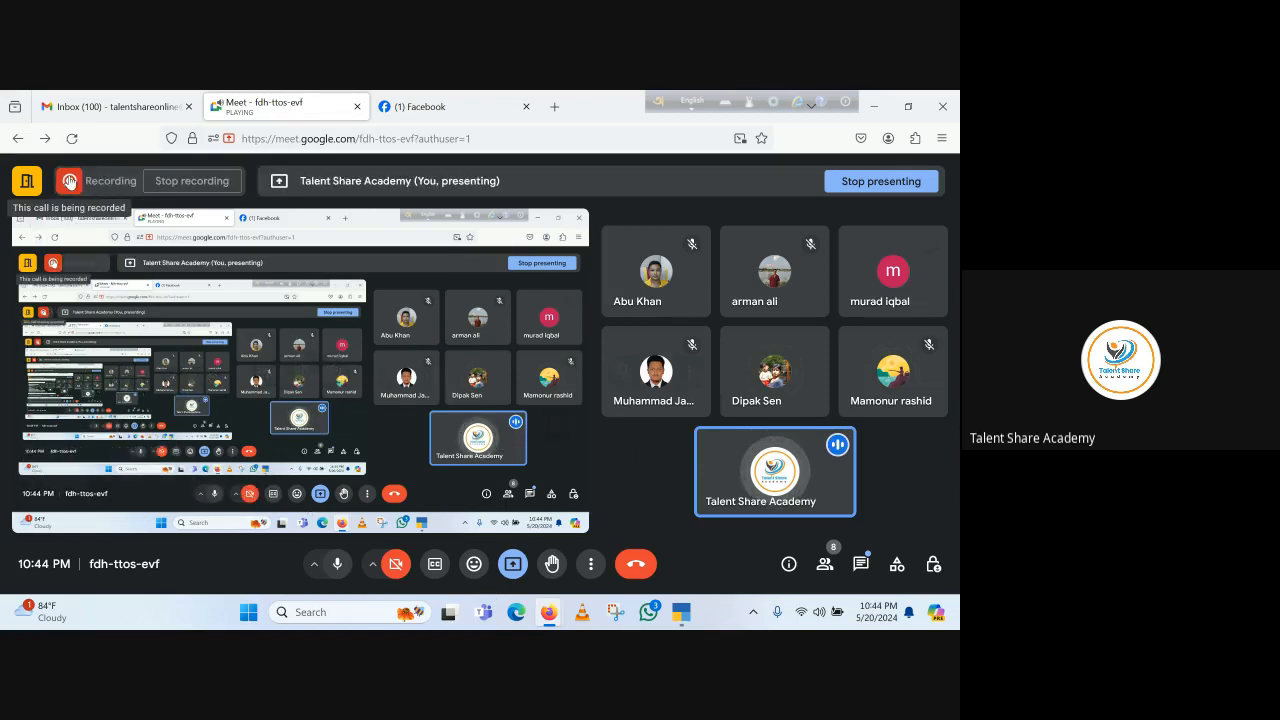
{"action": "left_click", "coordinate": [195, 183]}
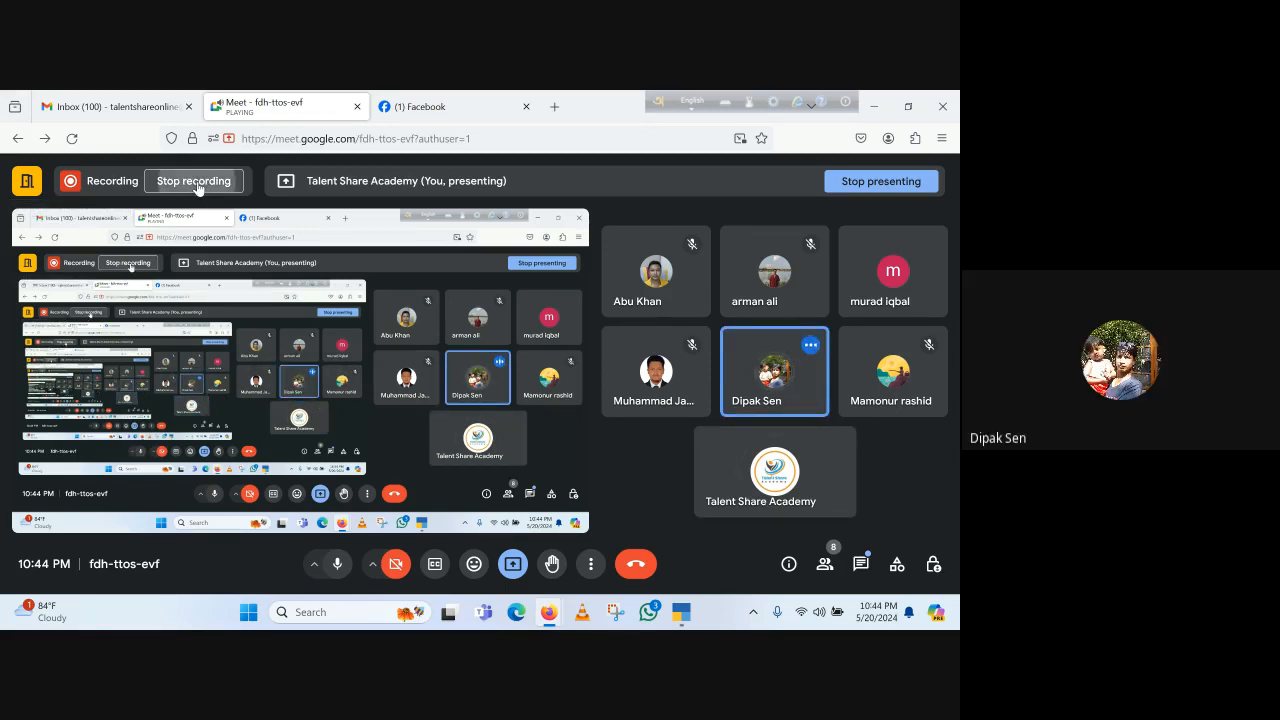